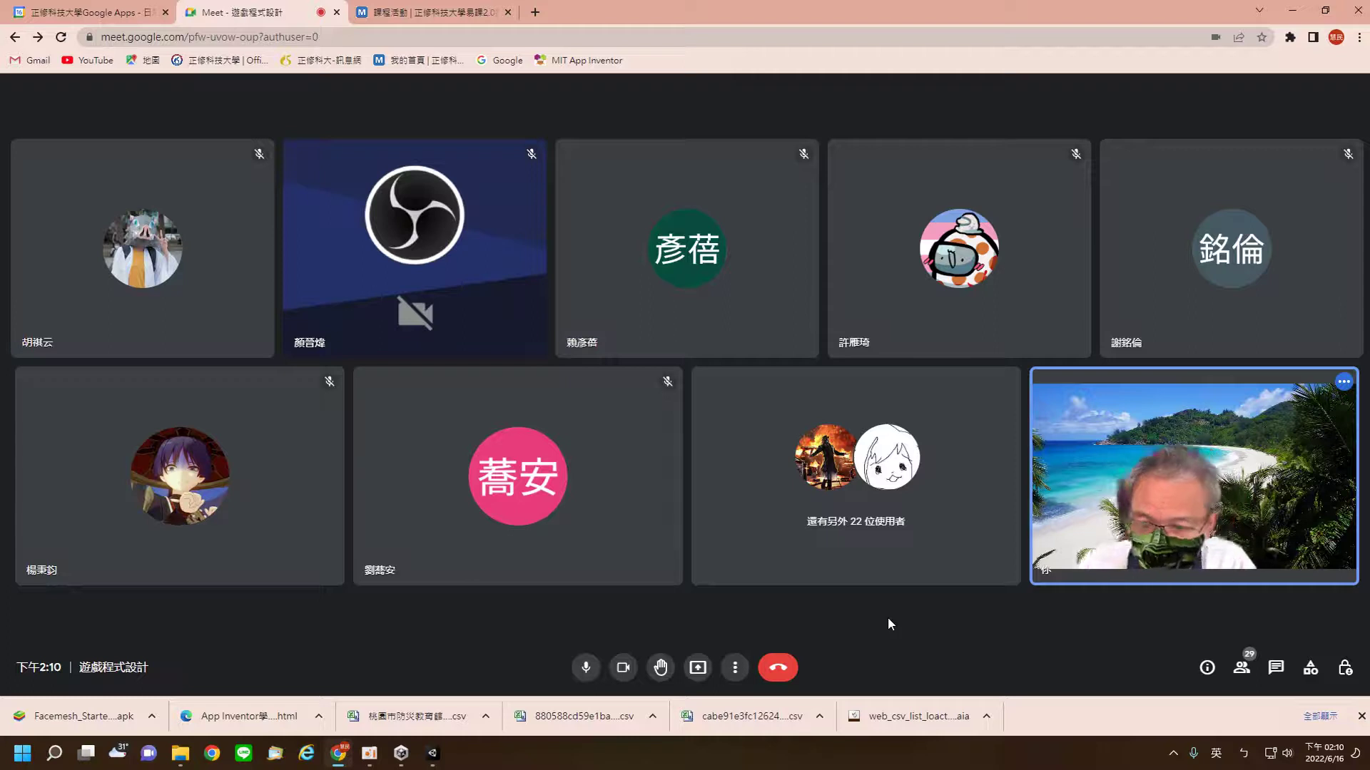
Step: Share the entire screen with the Google Meet meeting
{"action": "left_click", "coordinate": [697, 667]}
{"action": "left_click", "coordinate": [745, 567]}
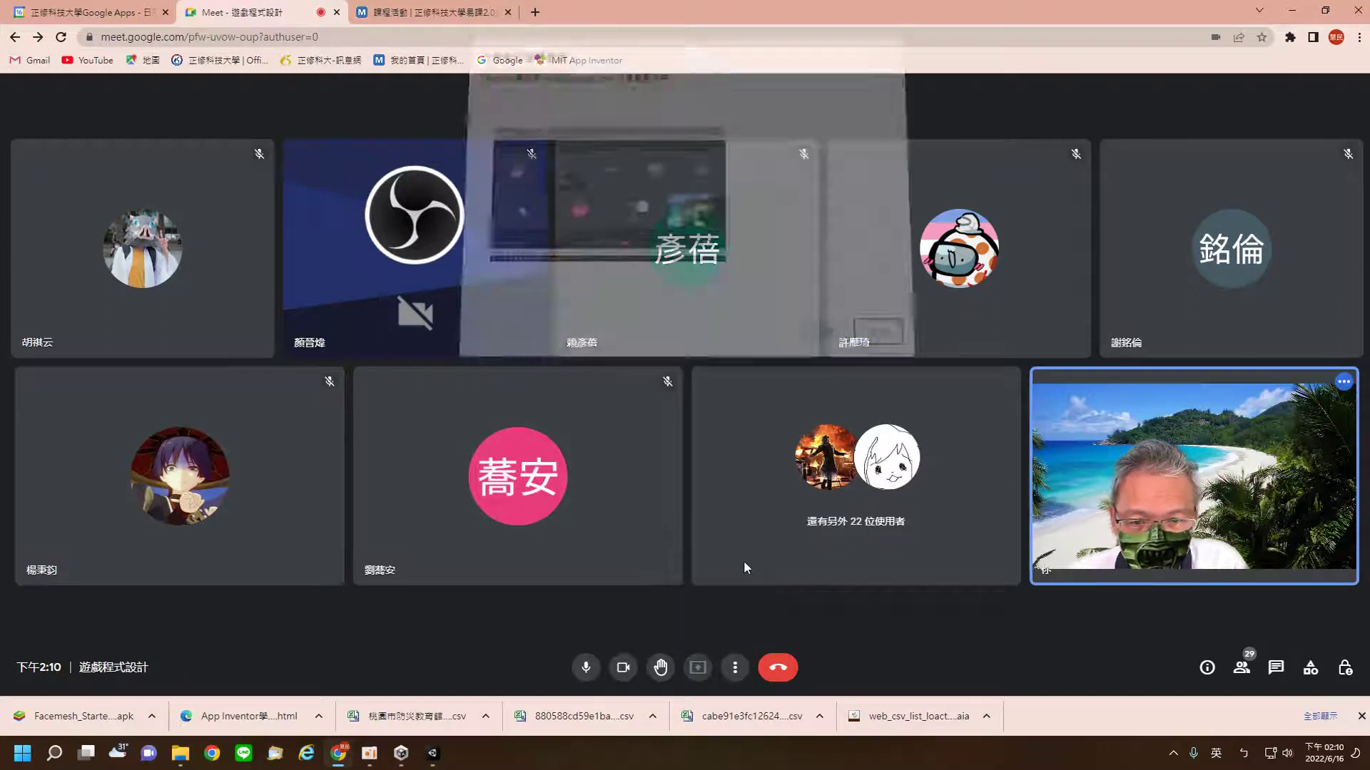
{"action": "left_click", "coordinate": [683, 175]}
{"action": "left_click", "coordinate": [816, 331]}
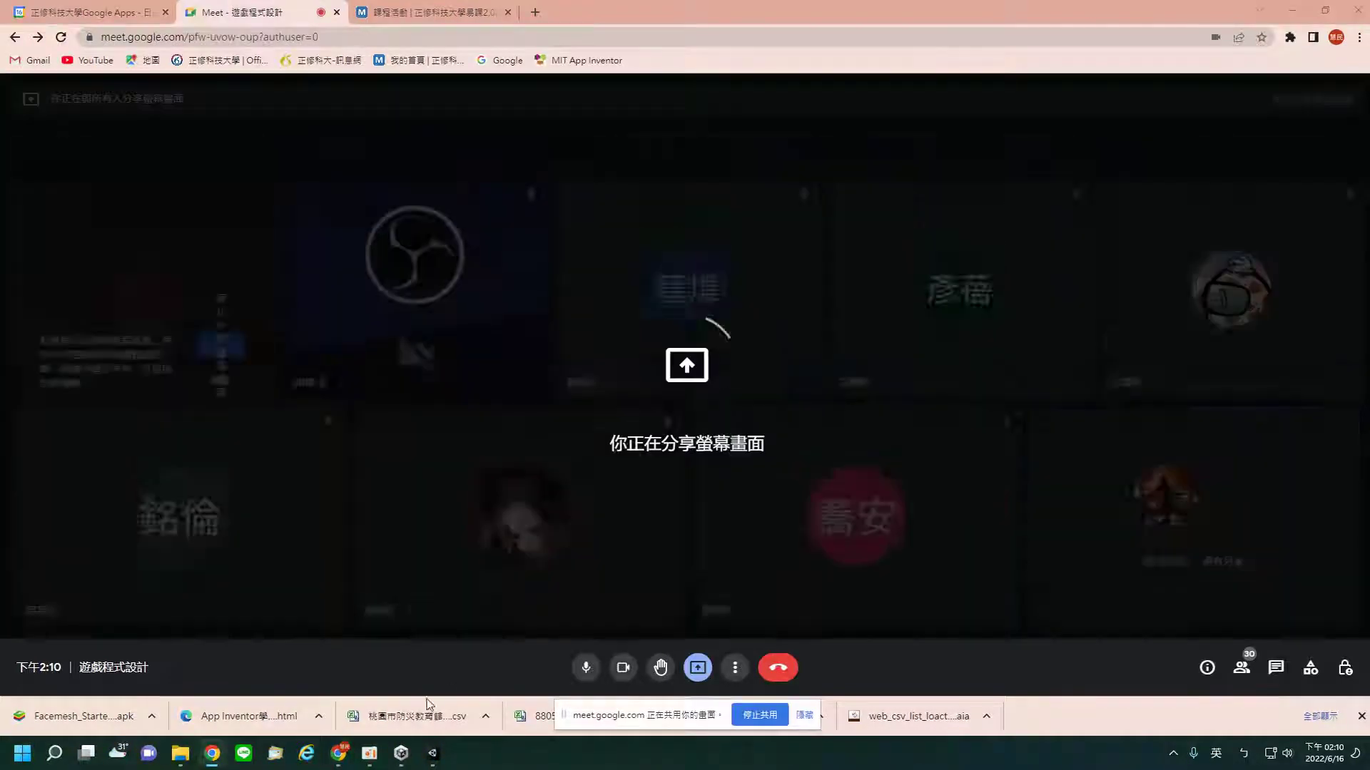
Step: Minimize the oCam recorder and bring the brick_breaker_shm Unity project to the front
{"action": "left_click", "coordinate": [370, 758]}
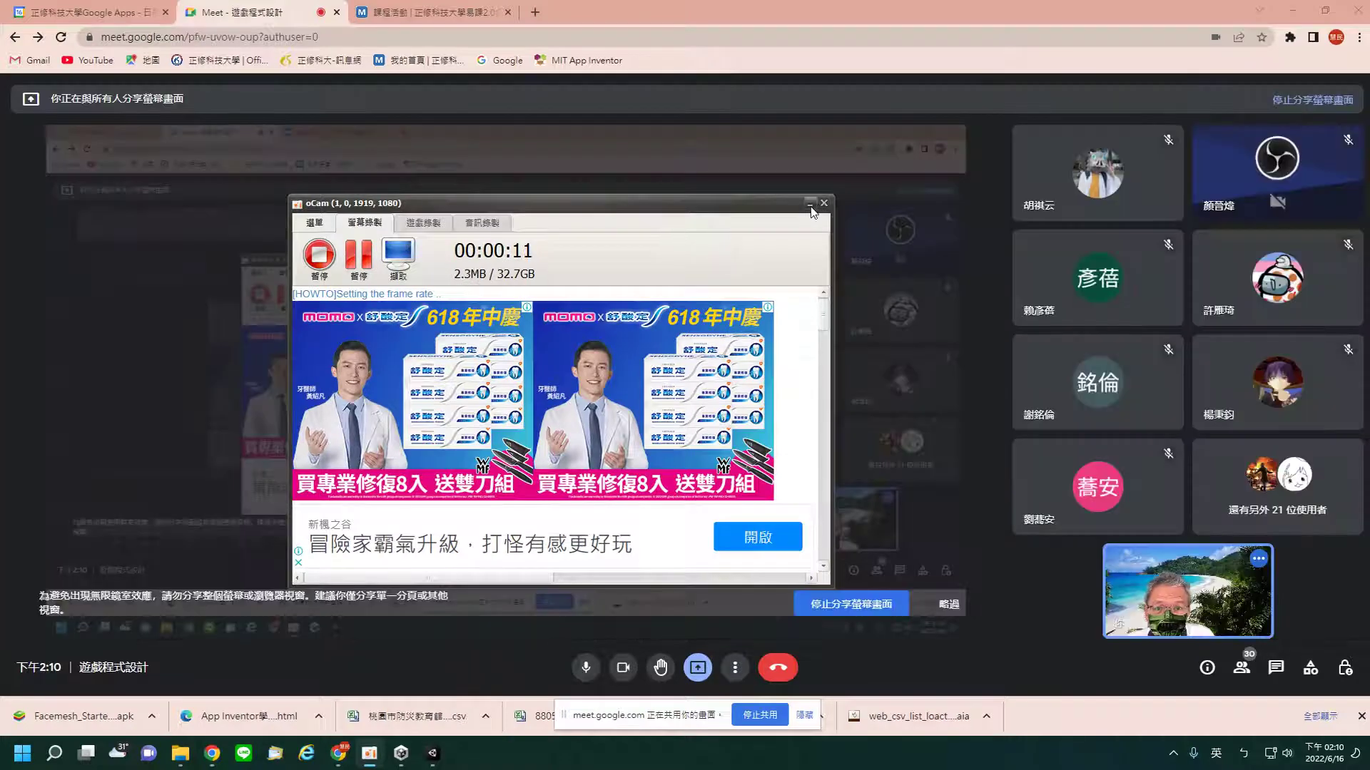
{"action": "left_click", "coordinate": [810, 205]}
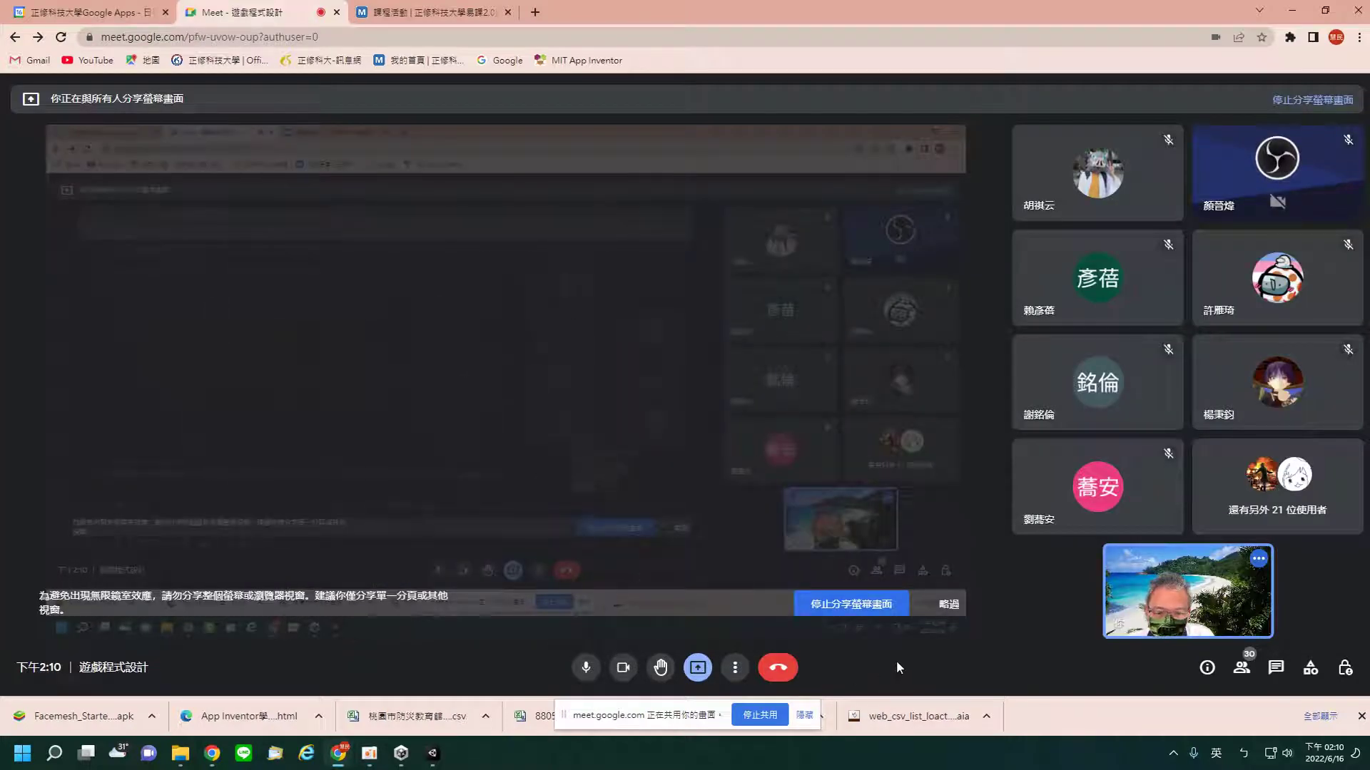
{"action": "left_click", "coordinate": [430, 754]}
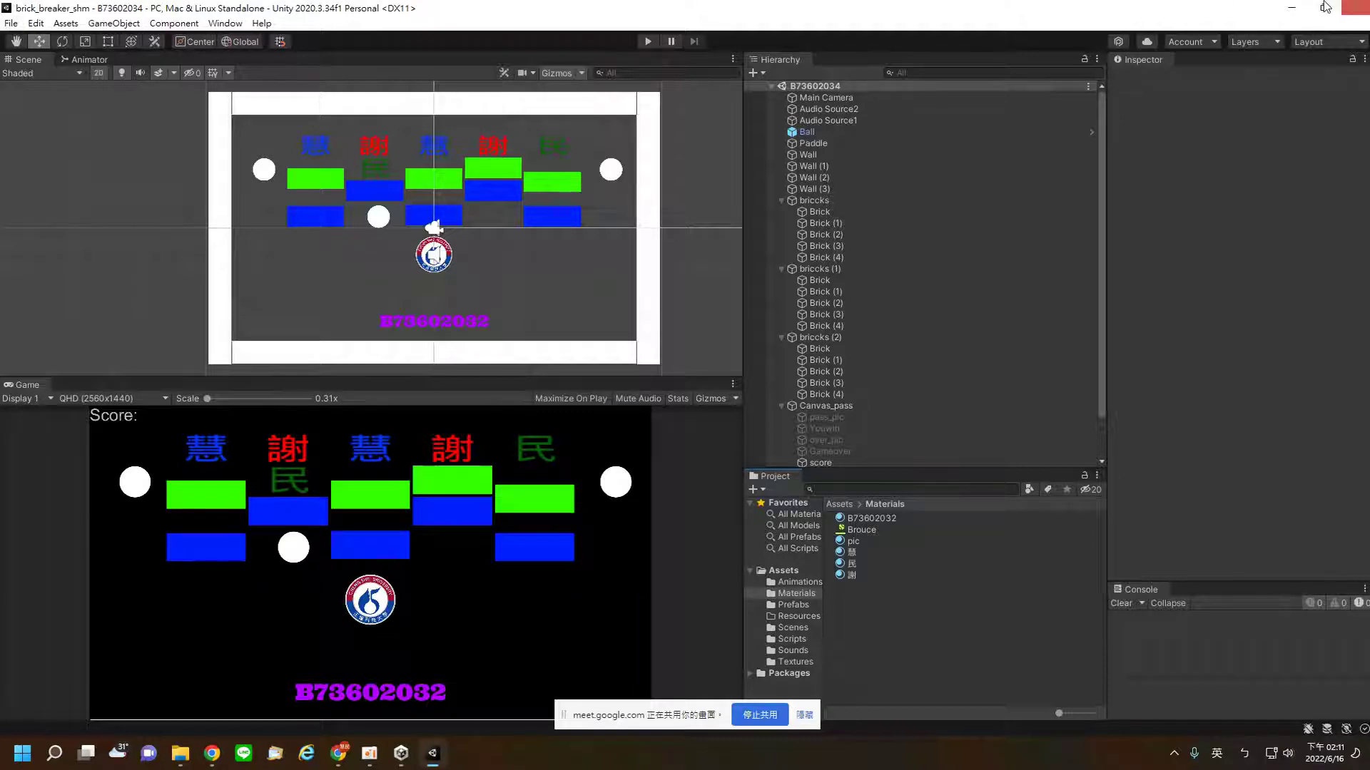
Step: Close the brick_breaker_shm project window after reviewing its scene
{"action": "left_click", "coordinate": [1353, 9]}
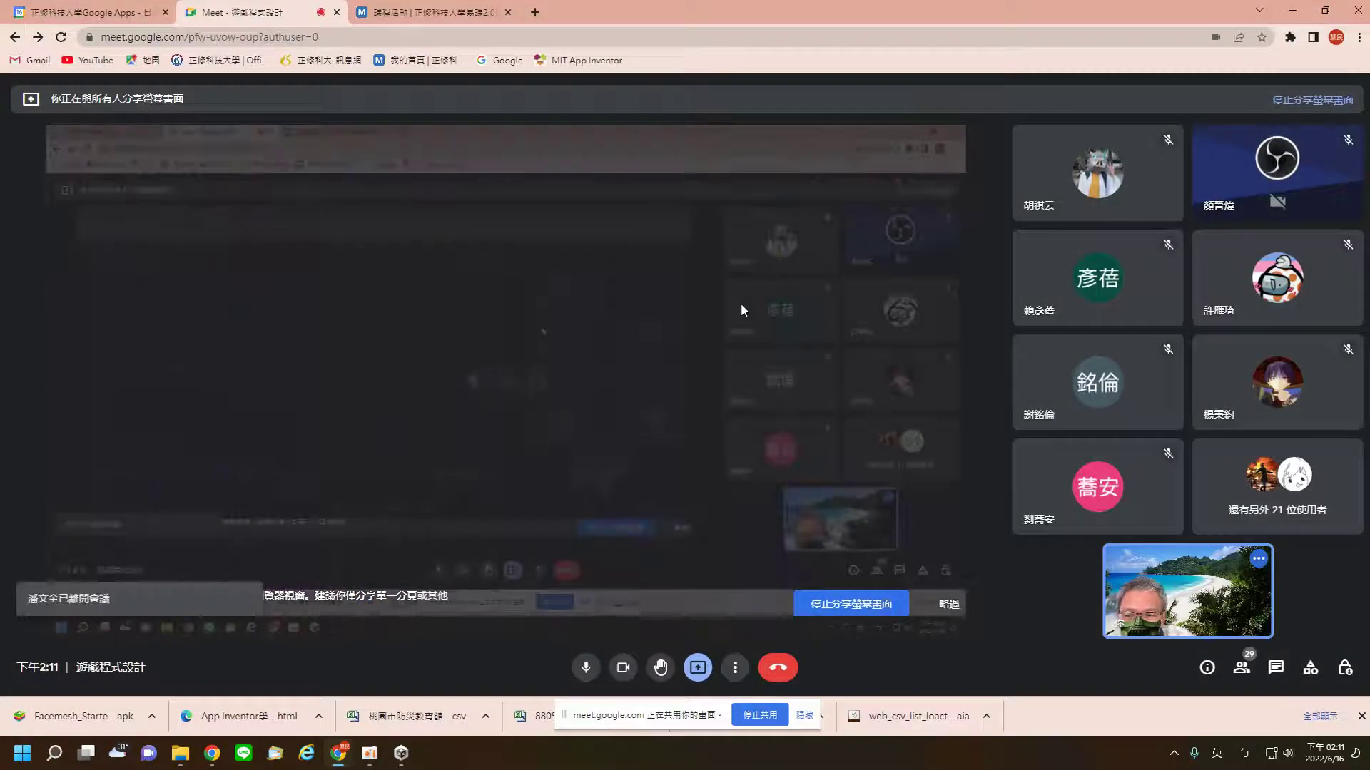
Step: In Unity Hub's Projects list, find and open Ballz-Brick-Breaker-Unity-master
{"action": "left_click", "coordinate": [401, 754]}
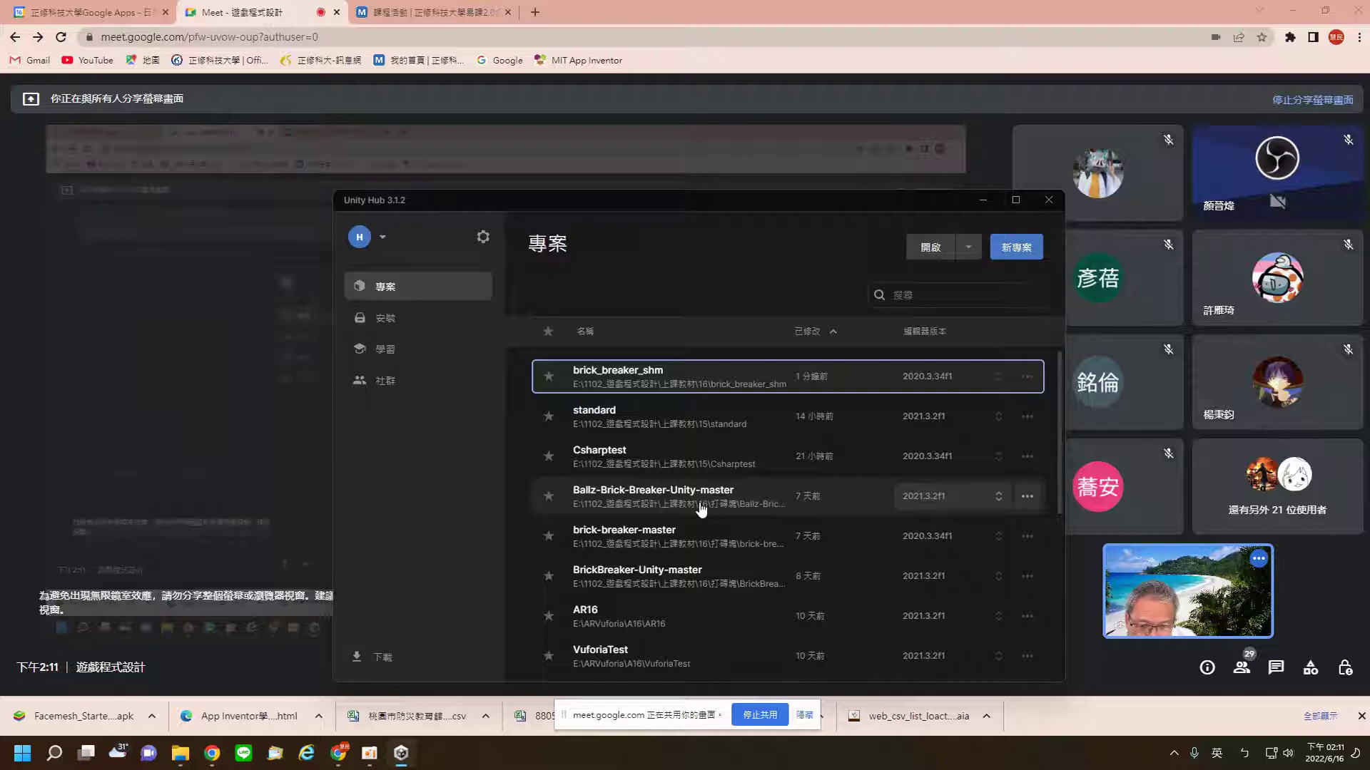
{"action": "scroll", "coordinate": [701, 508], "scroll_direction": "down", "scroll_amount": 1}
{"action": "scroll", "coordinate": [701, 509], "scroll_direction": "down", "scroll_amount": 1}
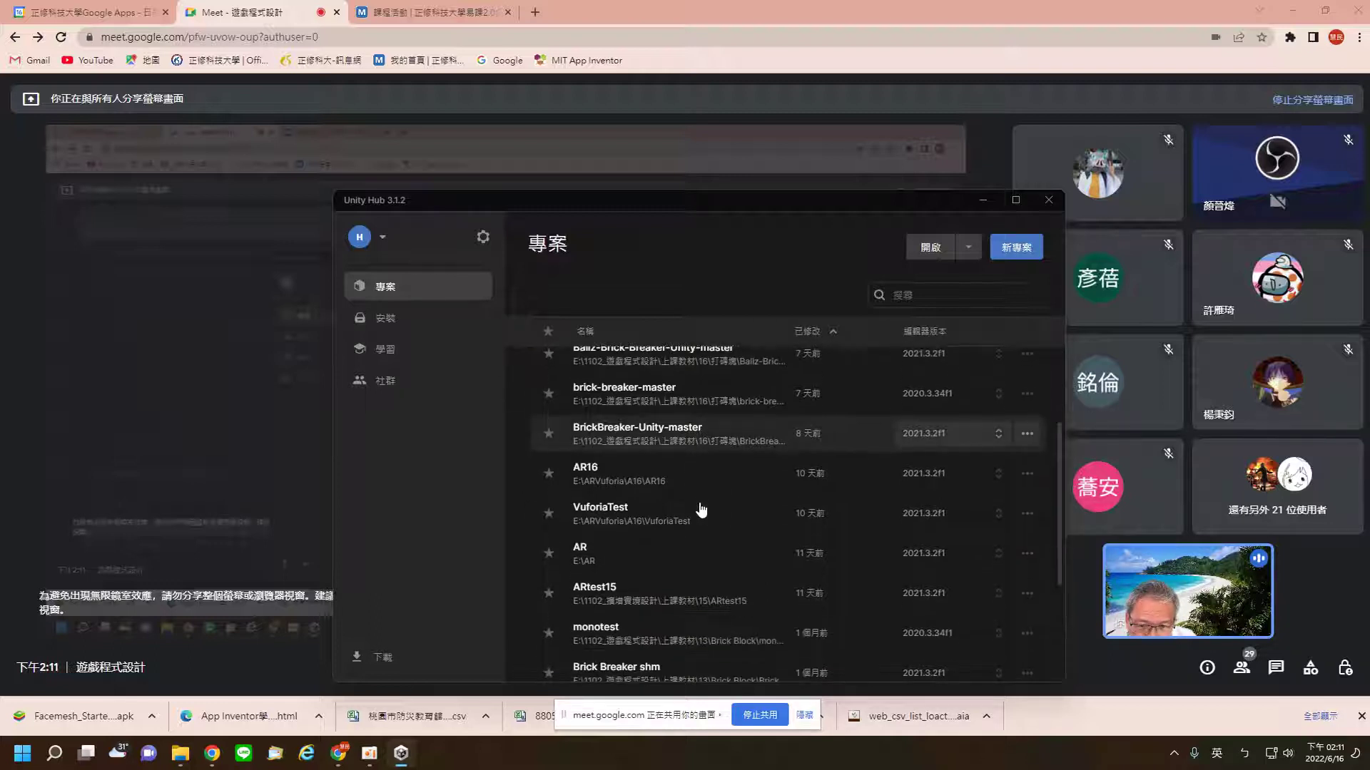
{"action": "scroll", "coordinate": [701, 508], "scroll_direction": "down", "scroll_amount": 1}
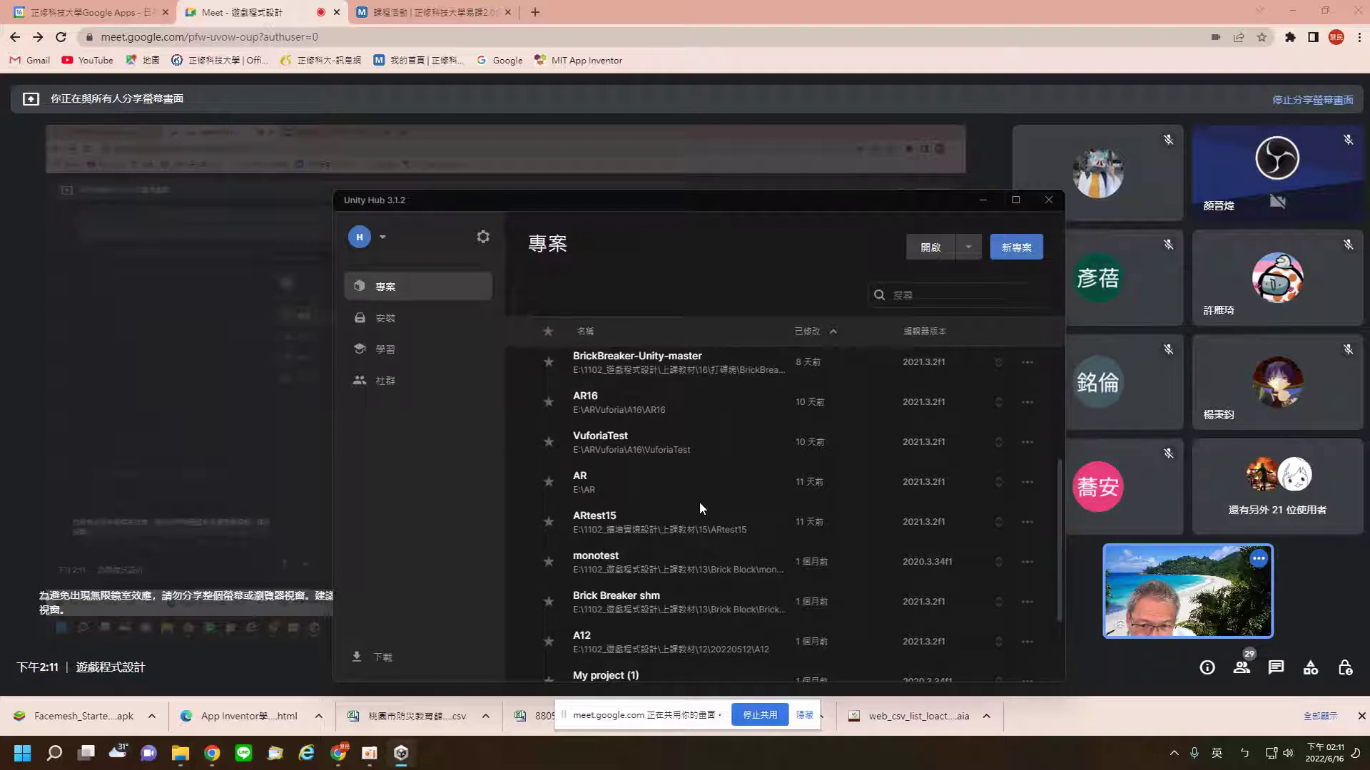
{"action": "scroll", "coordinate": [699, 502], "scroll_direction": "up", "scroll_amount": 1}
{"action": "scroll", "coordinate": [699, 502], "scroll_direction": "up", "scroll_amount": 2}
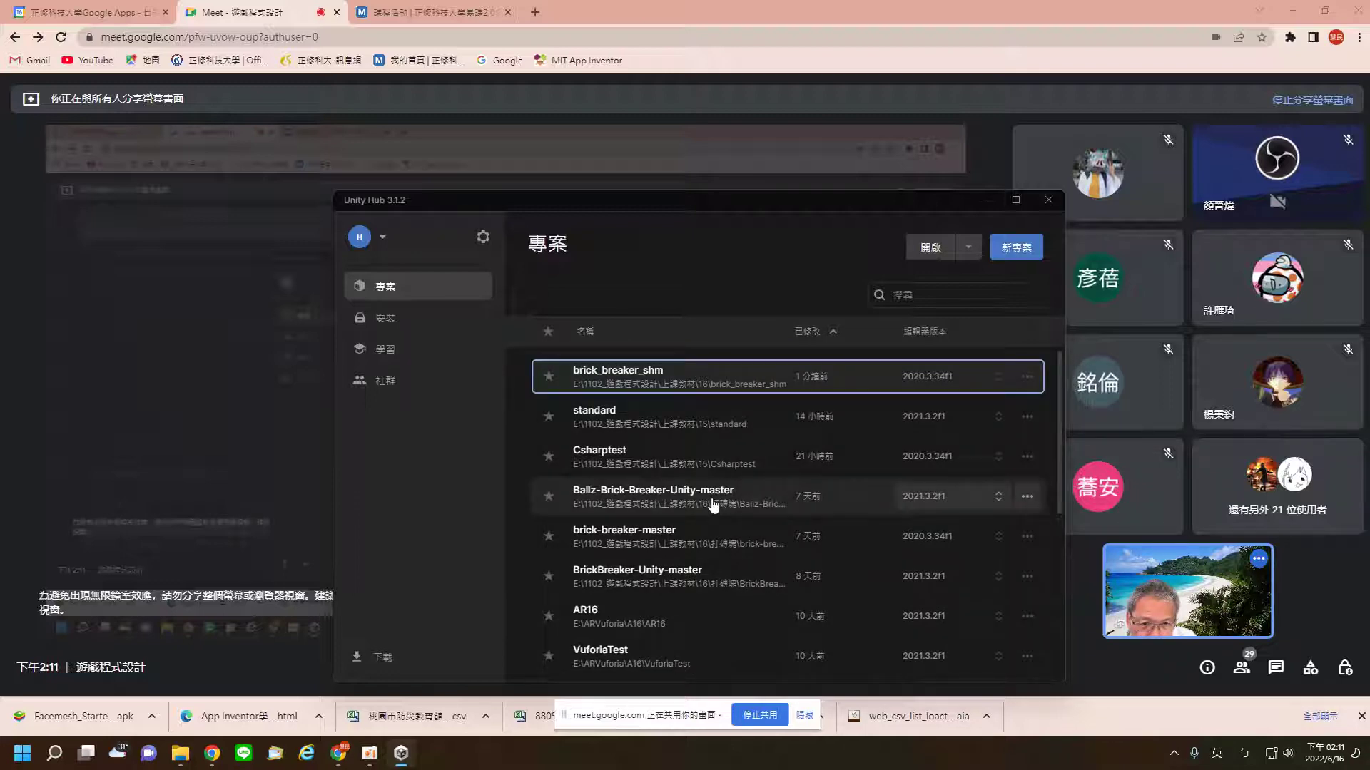
{"action": "left_click", "coordinate": [712, 503]}
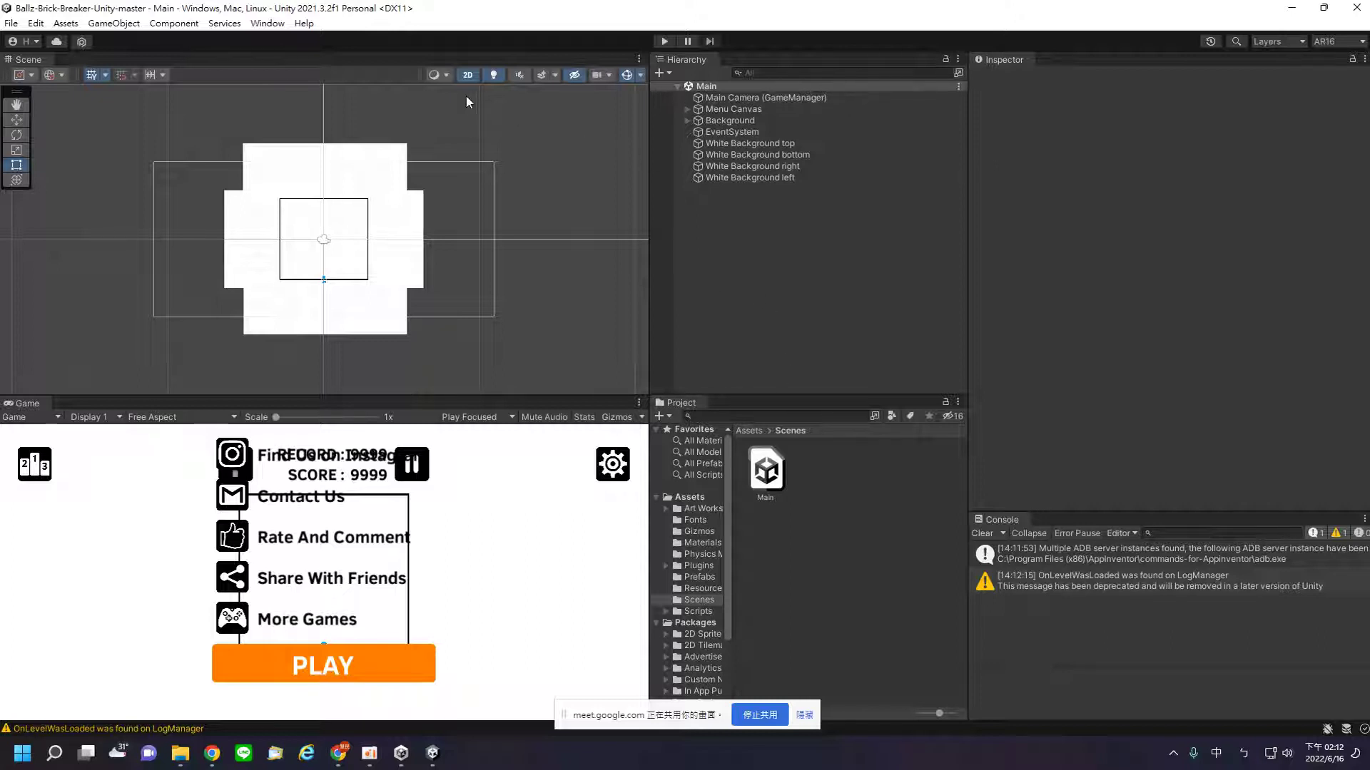
Step: Run the loaded Ballz Main scene in Play mode
{"action": "left_click", "coordinate": [663, 41]}
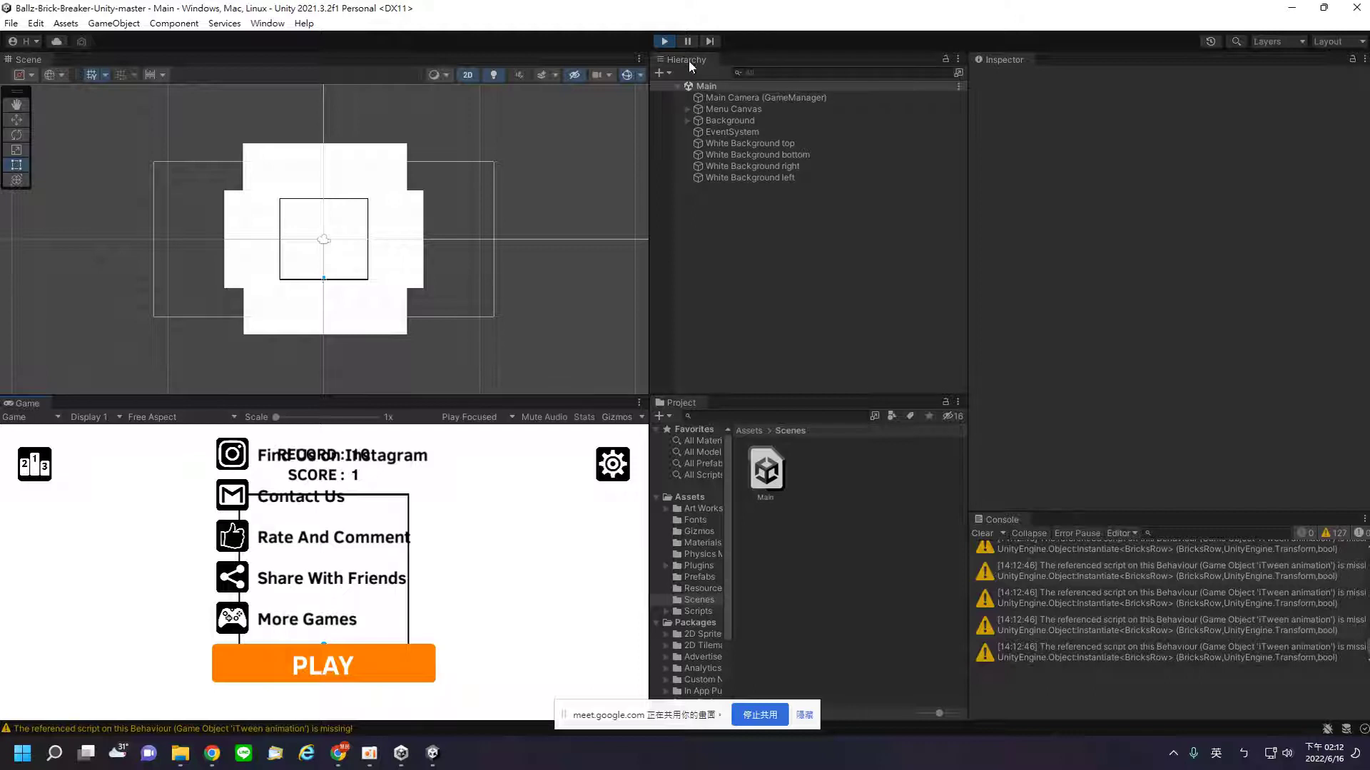
Step: Play Ballz from the PLAY menu, shooting balls until Game Over with score 7, then close the editor
{"action": "left_click", "coordinate": [358, 669]}
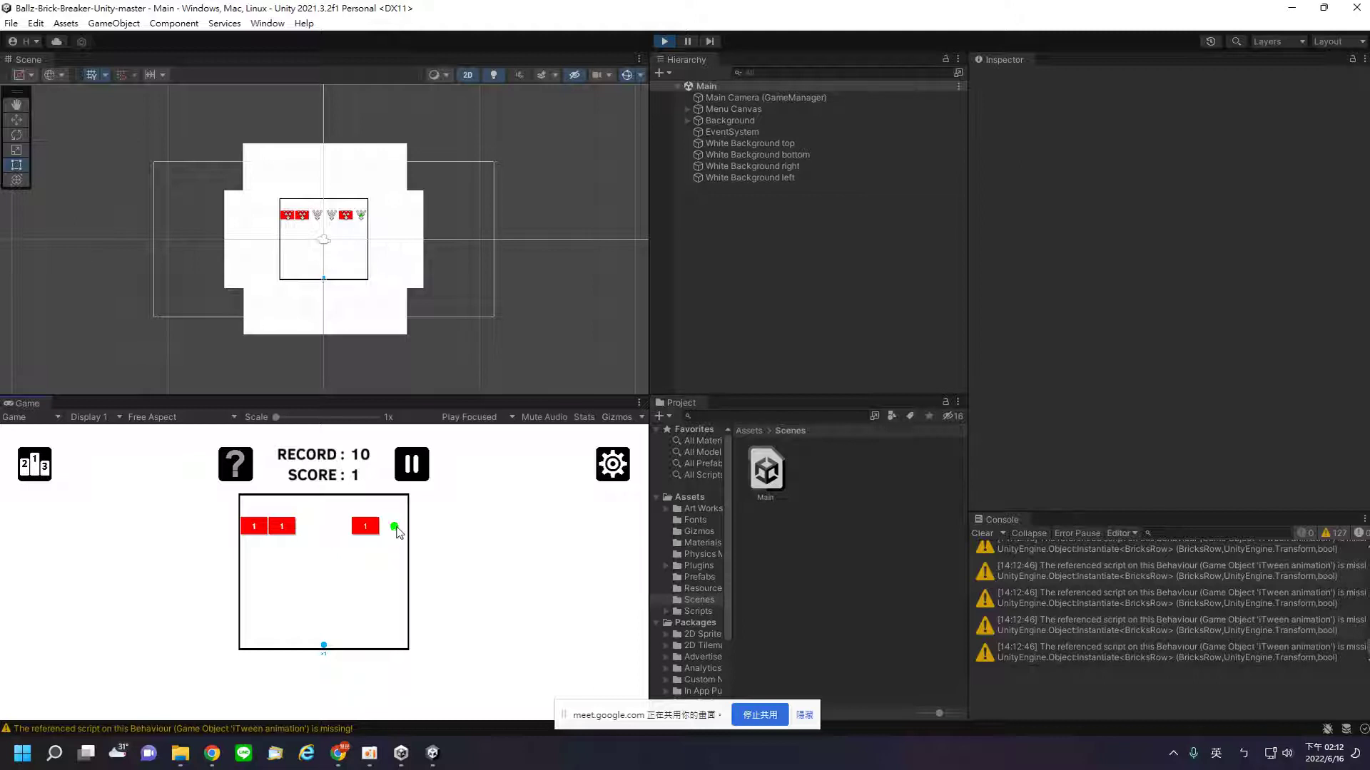
{"action": "mouse_move", "coordinate": [328, 647]}
{"action": "left_mouse_down"}
{"action": "mouse_move", "coordinate": [356, 575]}
{"action": "mouse_move", "coordinate": [305, 571]}
{"action": "left_mouse_up"}
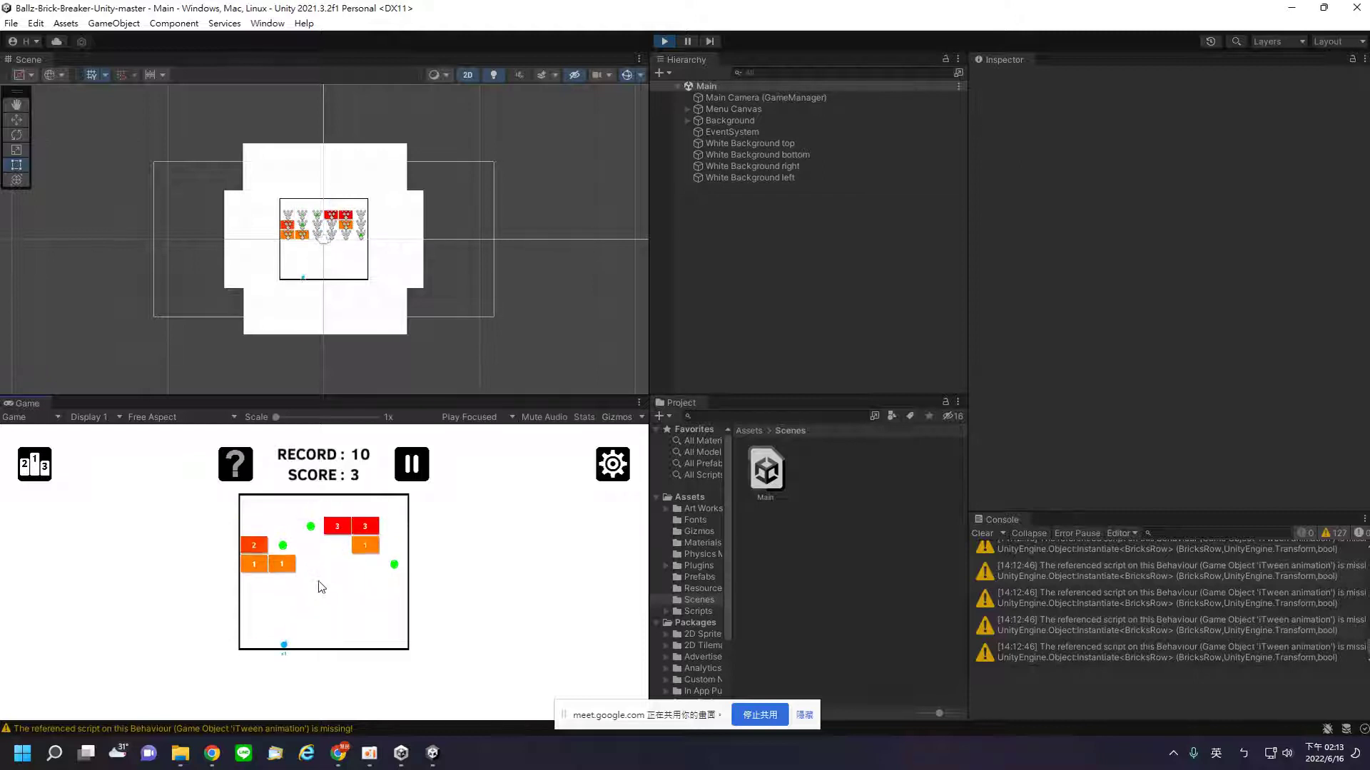
{"action": "left_click_drag", "start_coordinate": [333, 564], "coordinate": [339, 540]}
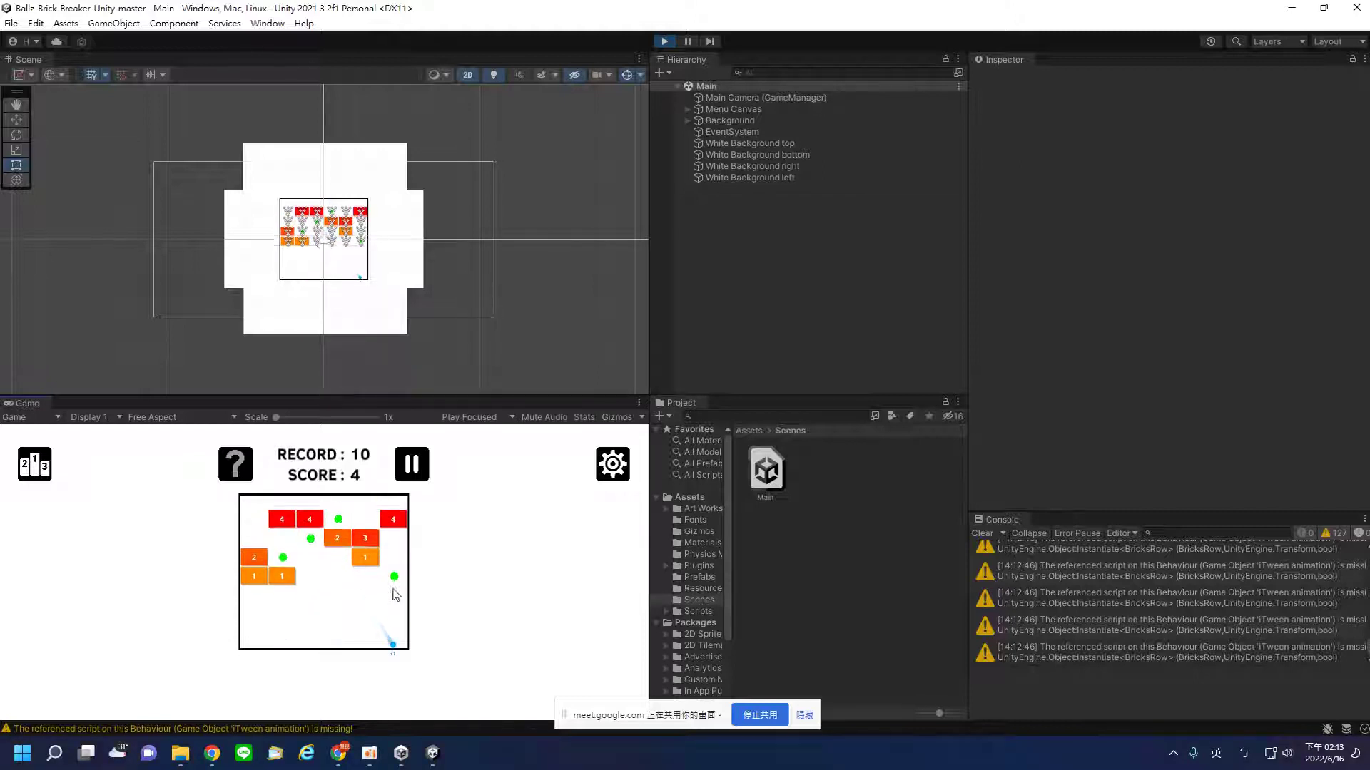
{"action": "left_click_drag", "start_coordinate": [349, 605], "coordinate": [322, 590]}
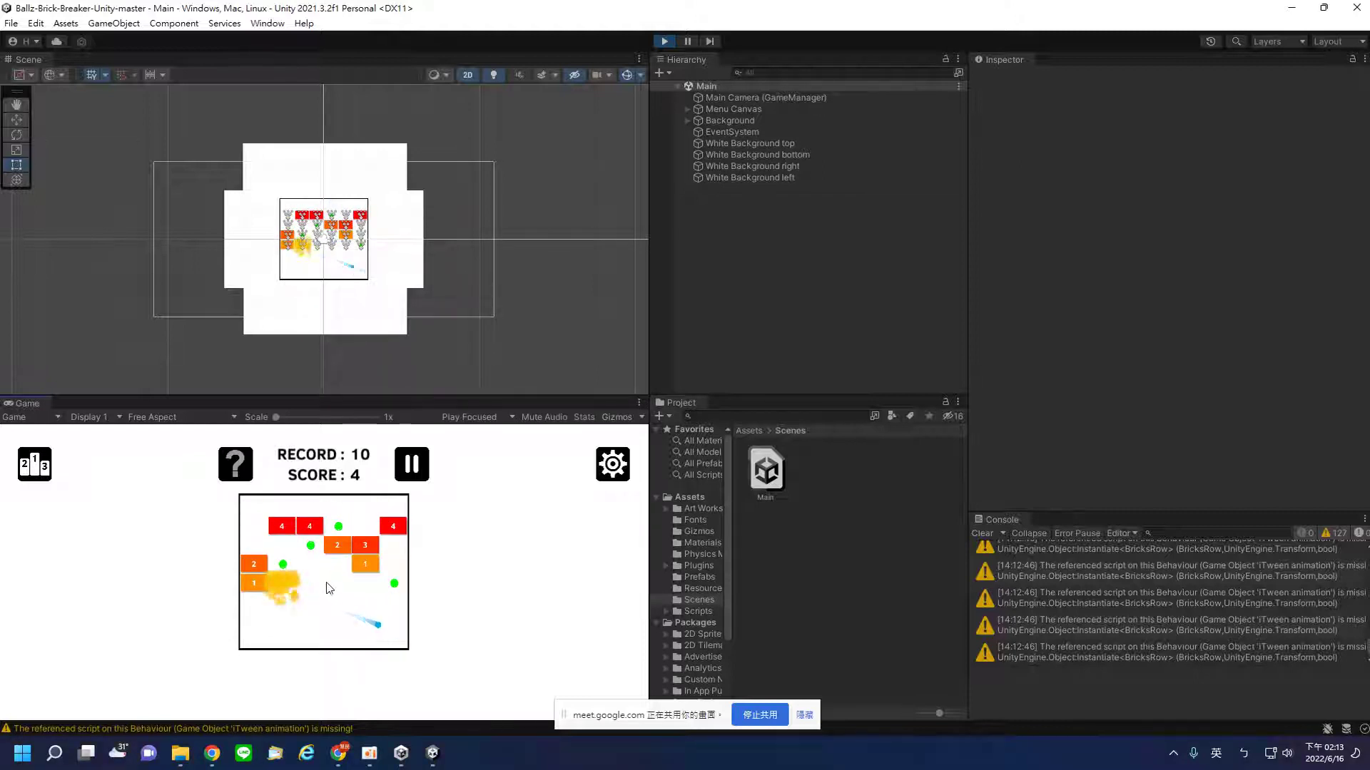
{"action": "left_click", "coordinate": [374, 564]}
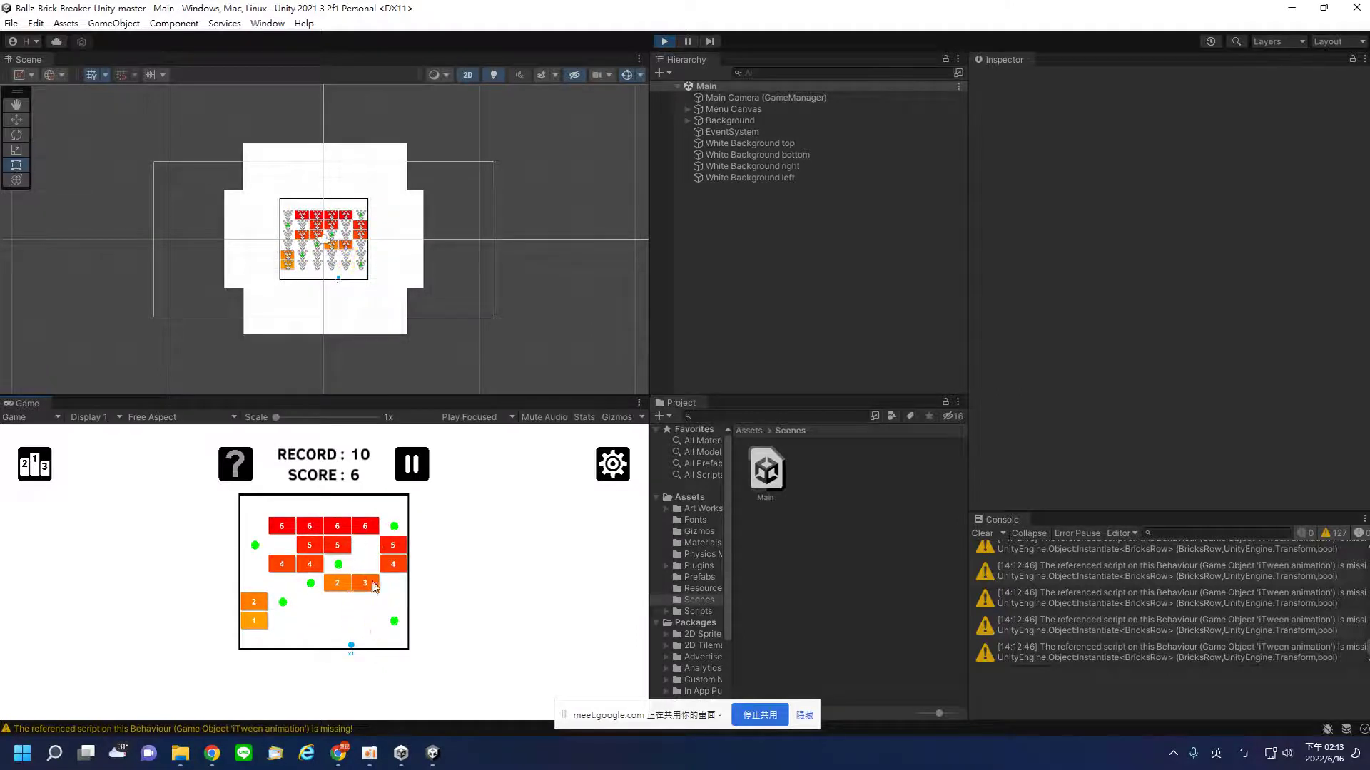
{"action": "left_click", "coordinate": [357, 561]}
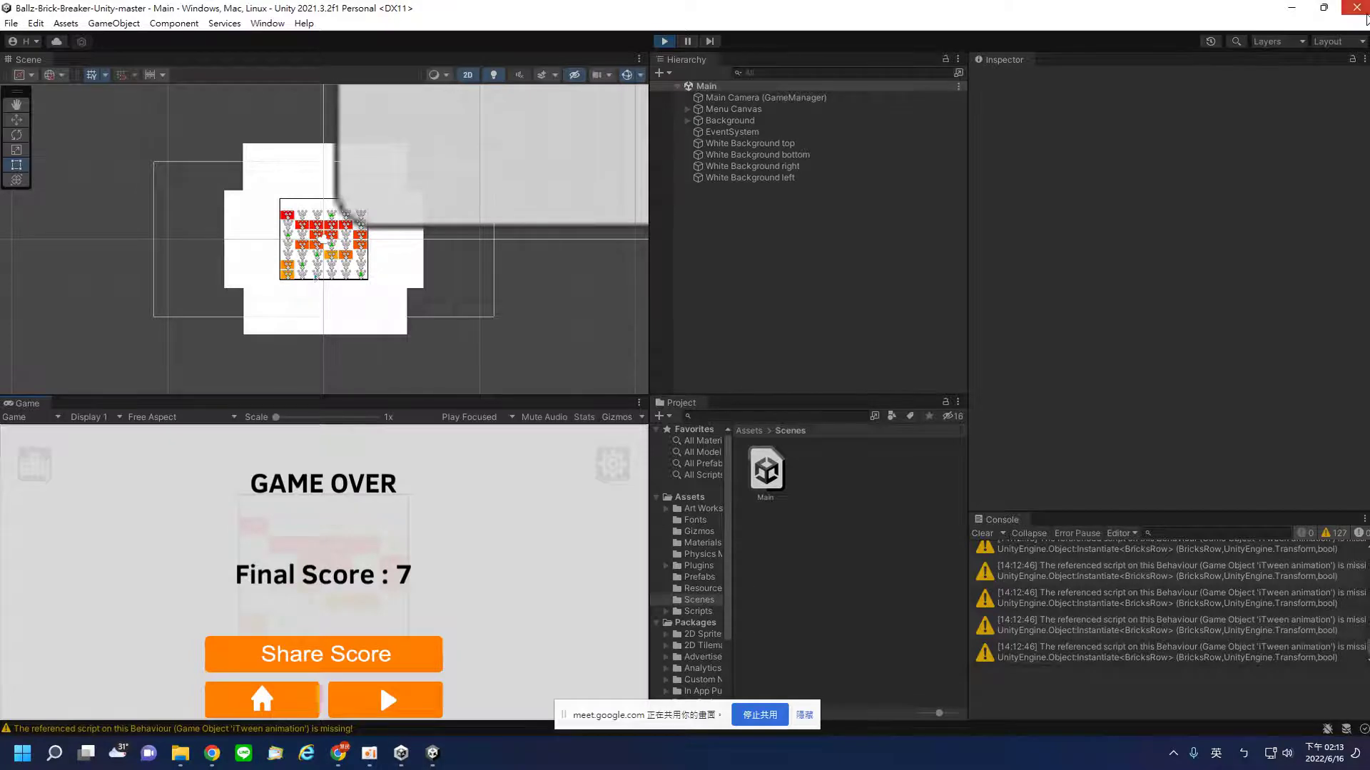
{"action": "left_click", "coordinate": [1366, 17]}
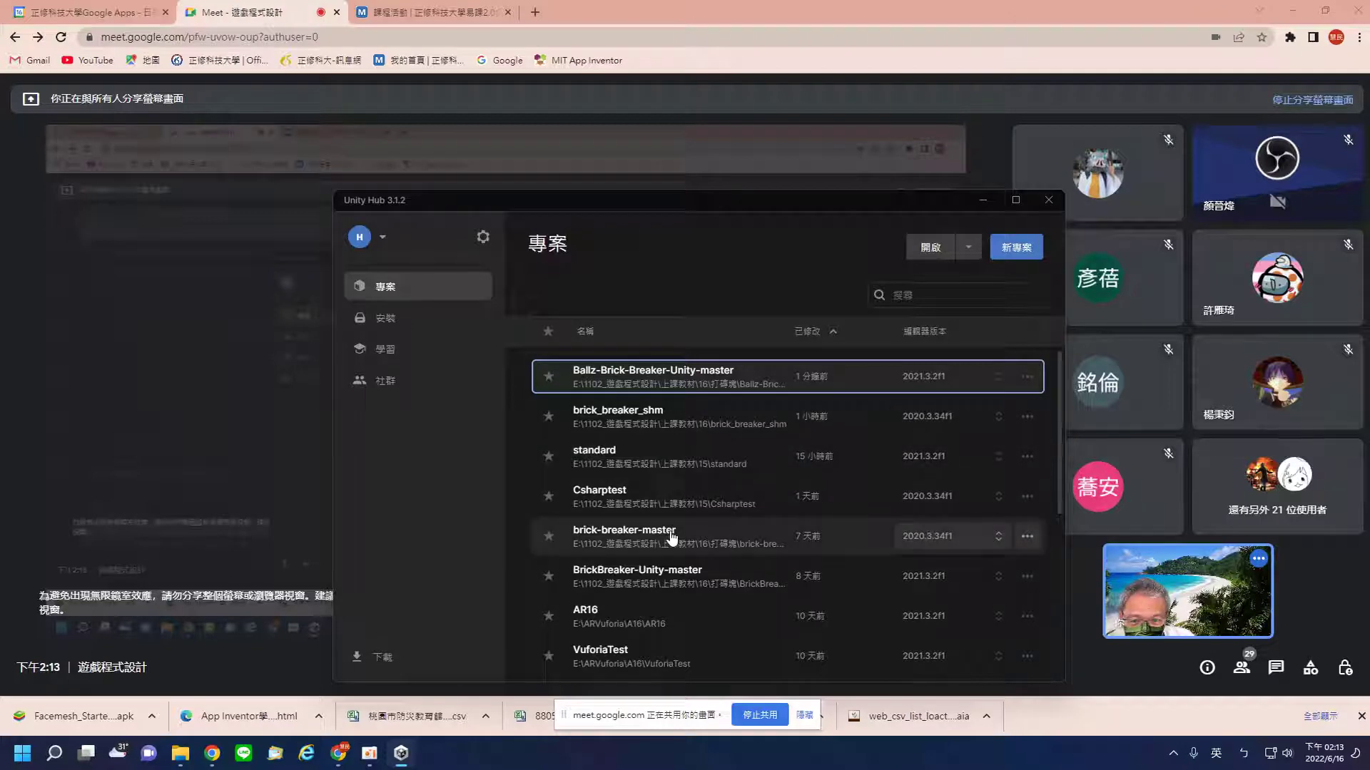
Step: Open BrickBreaker-Unity-master, hide the Meet sharing notice, and run its Start scene
{"action": "left_click", "coordinate": [695, 574]}
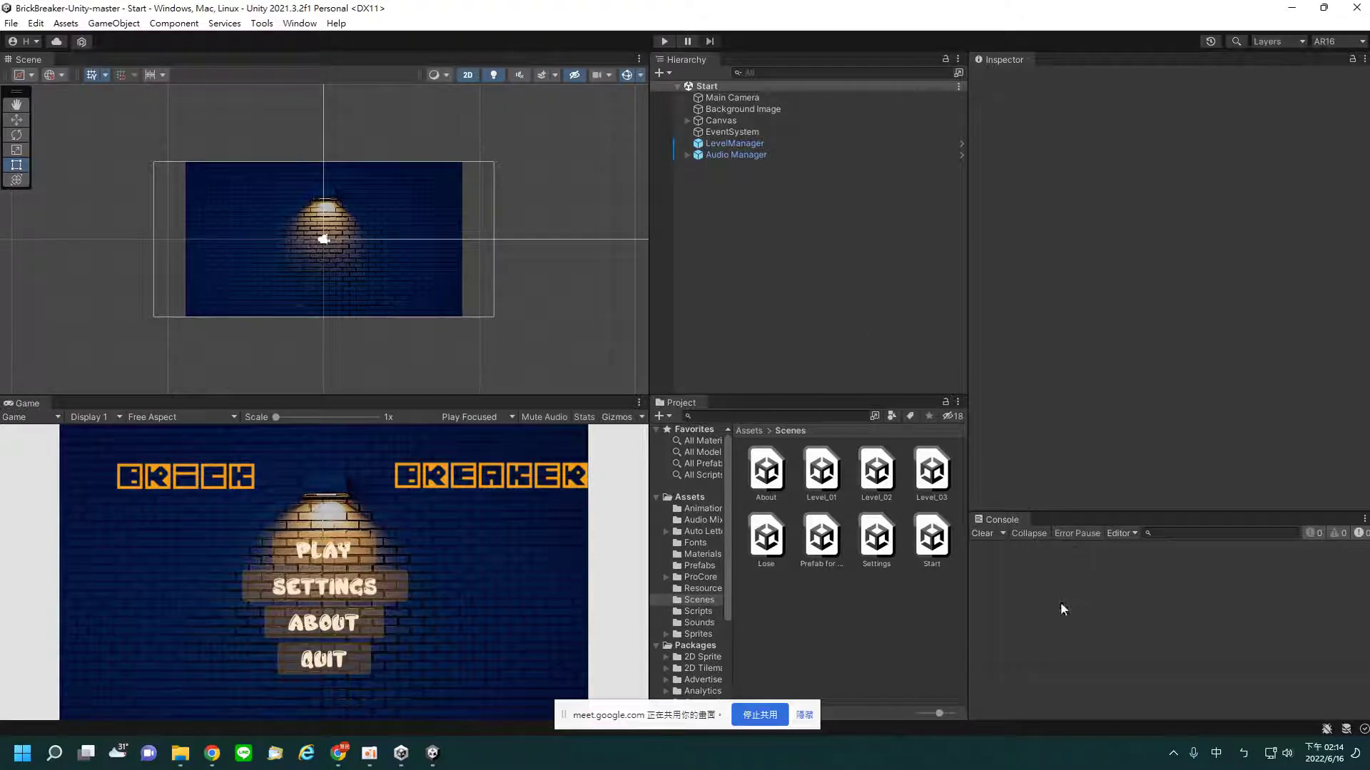
{"action": "left_click", "coordinate": [805, 715]}
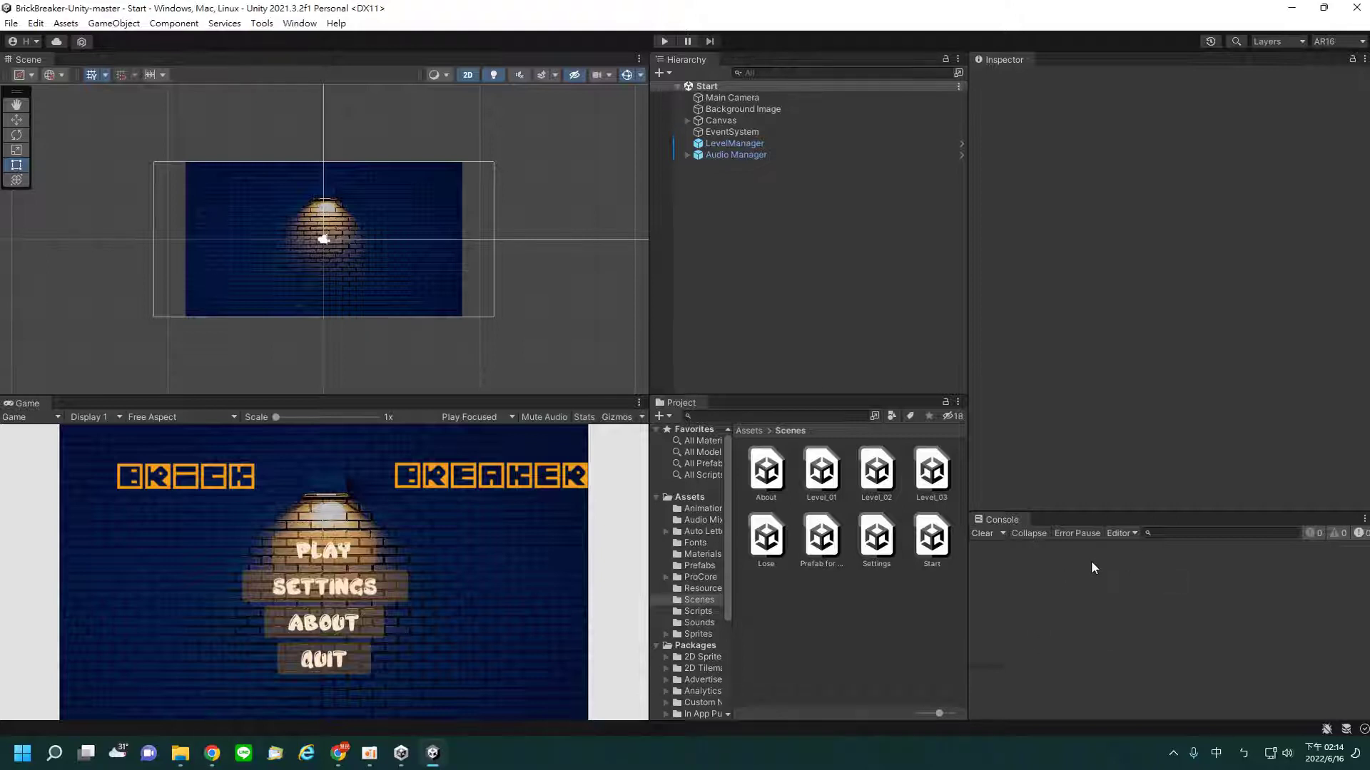
{"action": "left_click", "coordinate": [668, 41]}
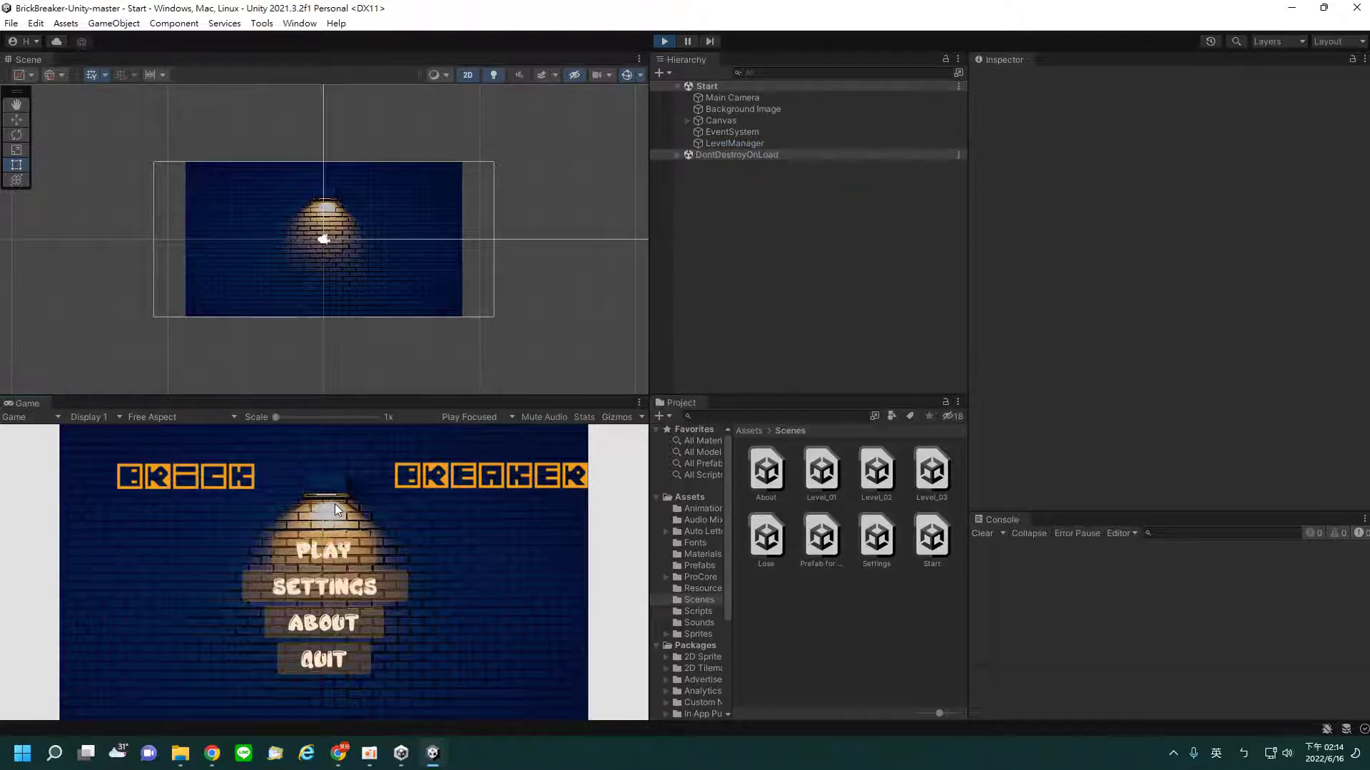
Step: Play Level_01 and Level_02 from the start menu by launching the ball, then stop Play mode
{"action": "left_click", "coordinate": [318, 559]}
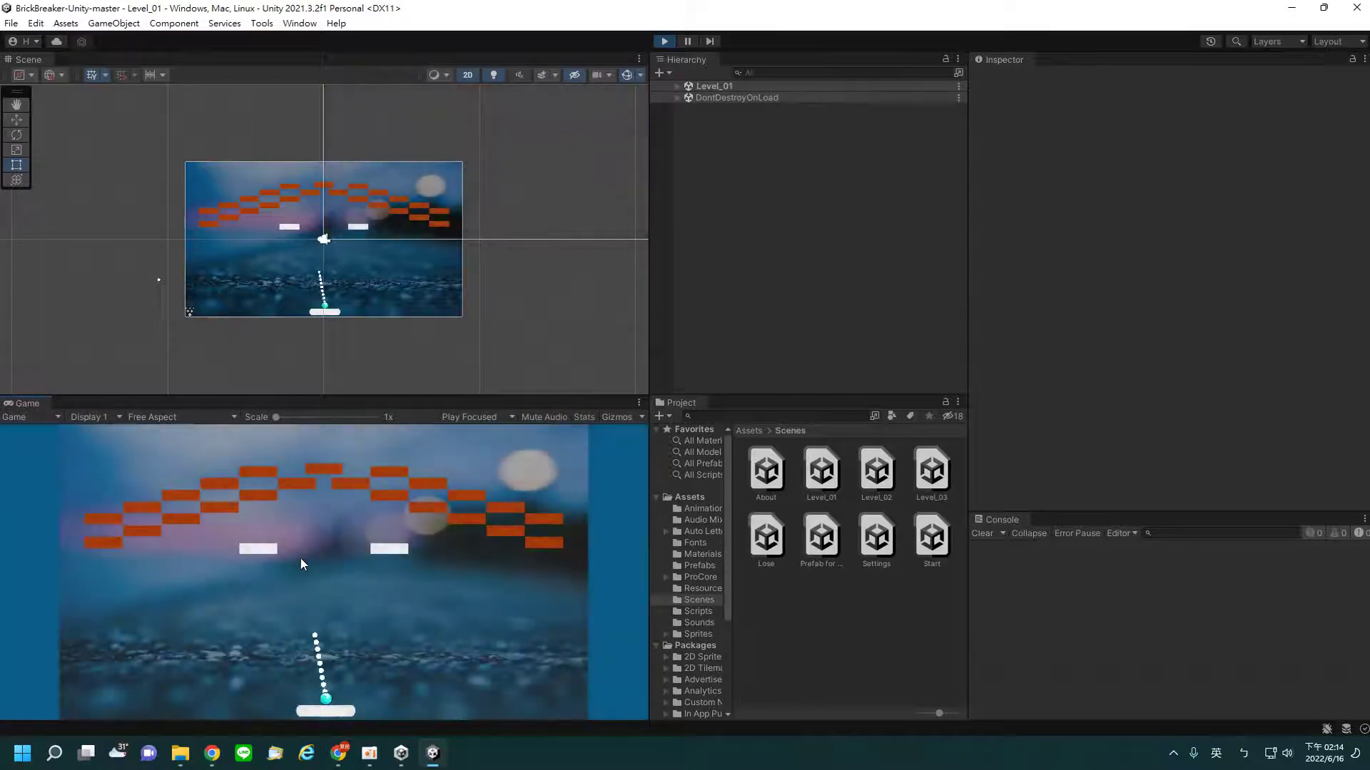
{"action": "left_click", "coordinate": [275, 567]}
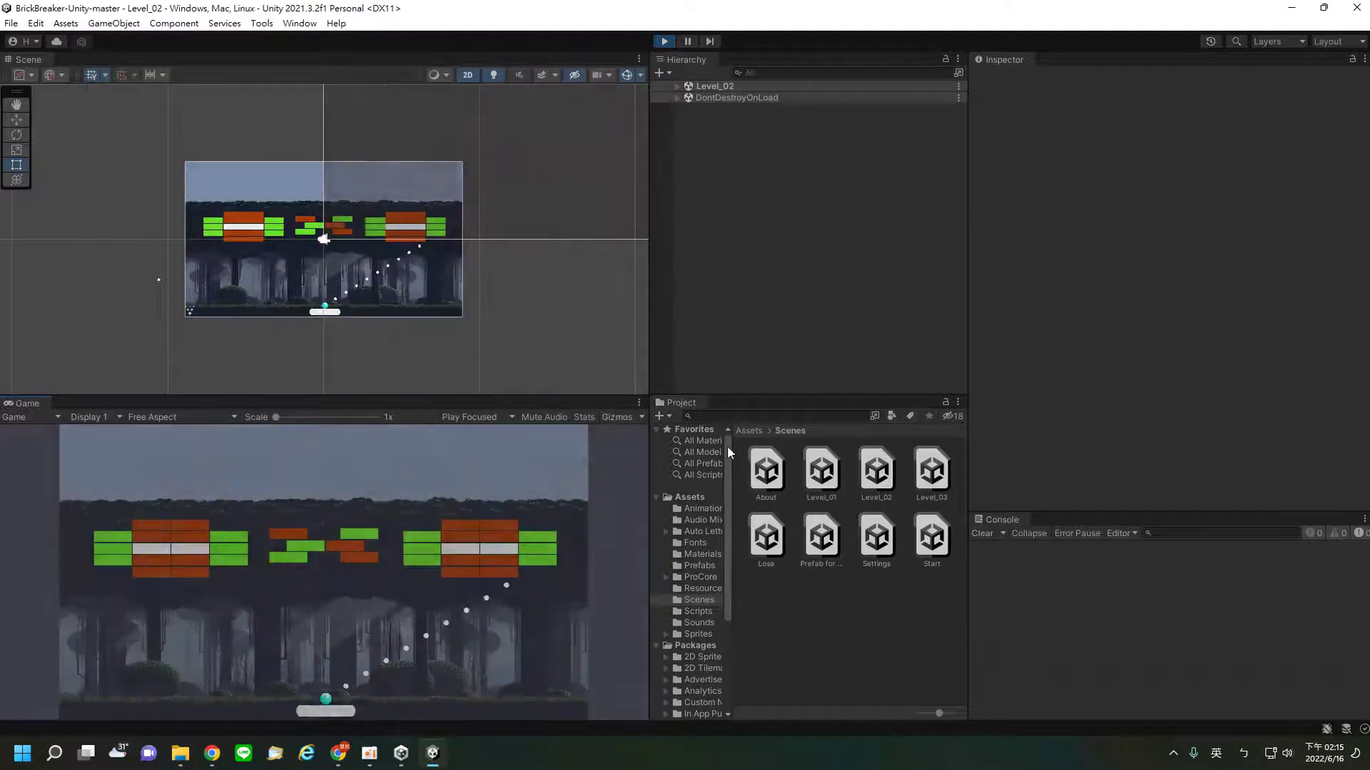
{"action": "left_click", "coordinate": [612, 448]}
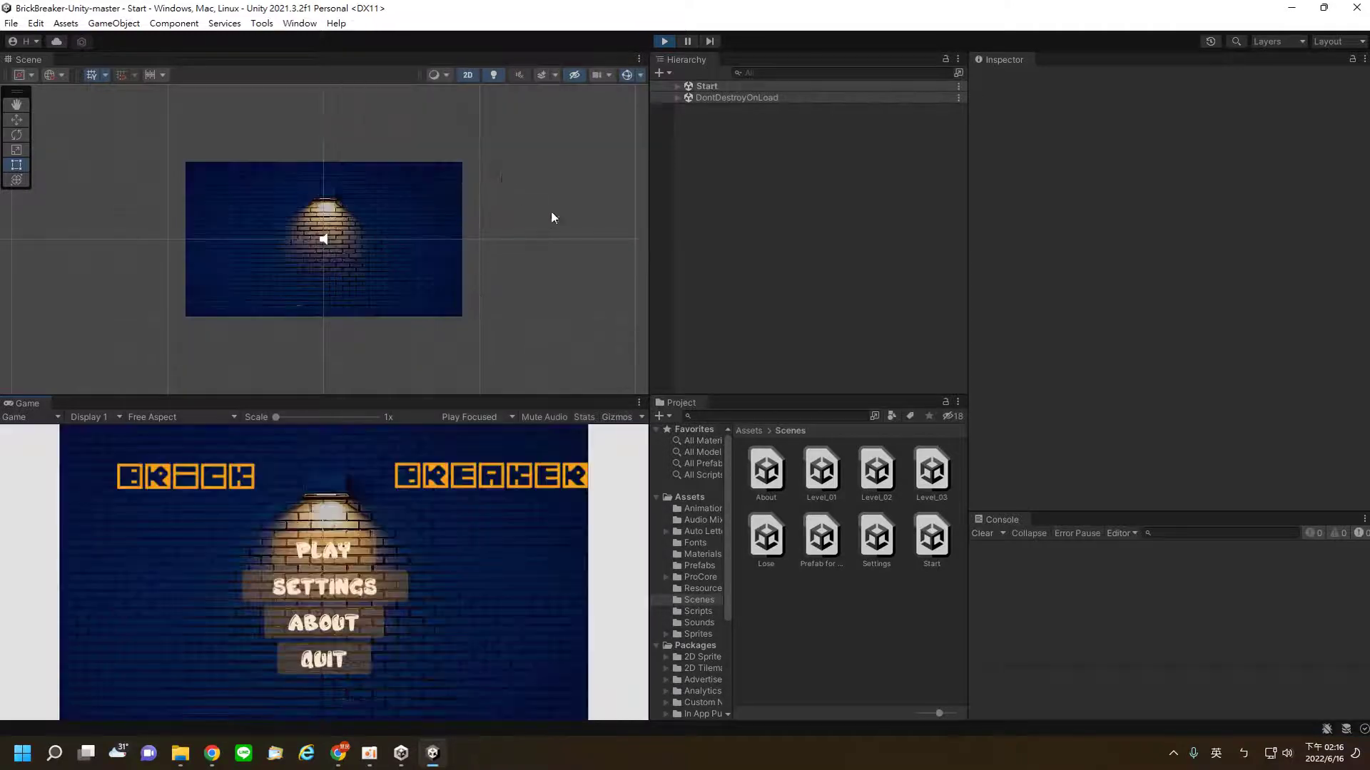
{"action": "left_click", "coordinate": [666, 45]}
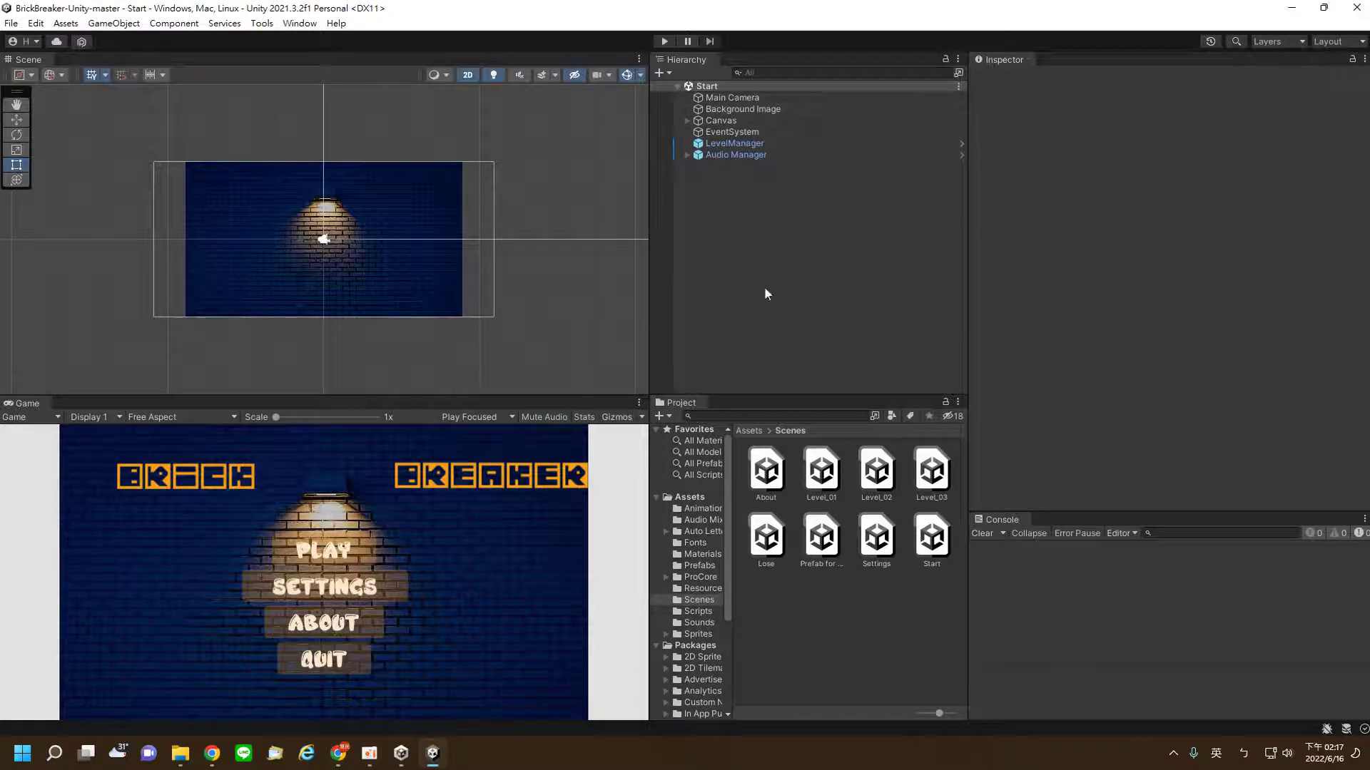
Step: Inspect the Level_01, Level_02 and Level_03 scene assets in the Scenes folder
{"action": "left_click", "coordinate": [823, 482]}
{"action": "left_click", "coordinate": [876, 480]}
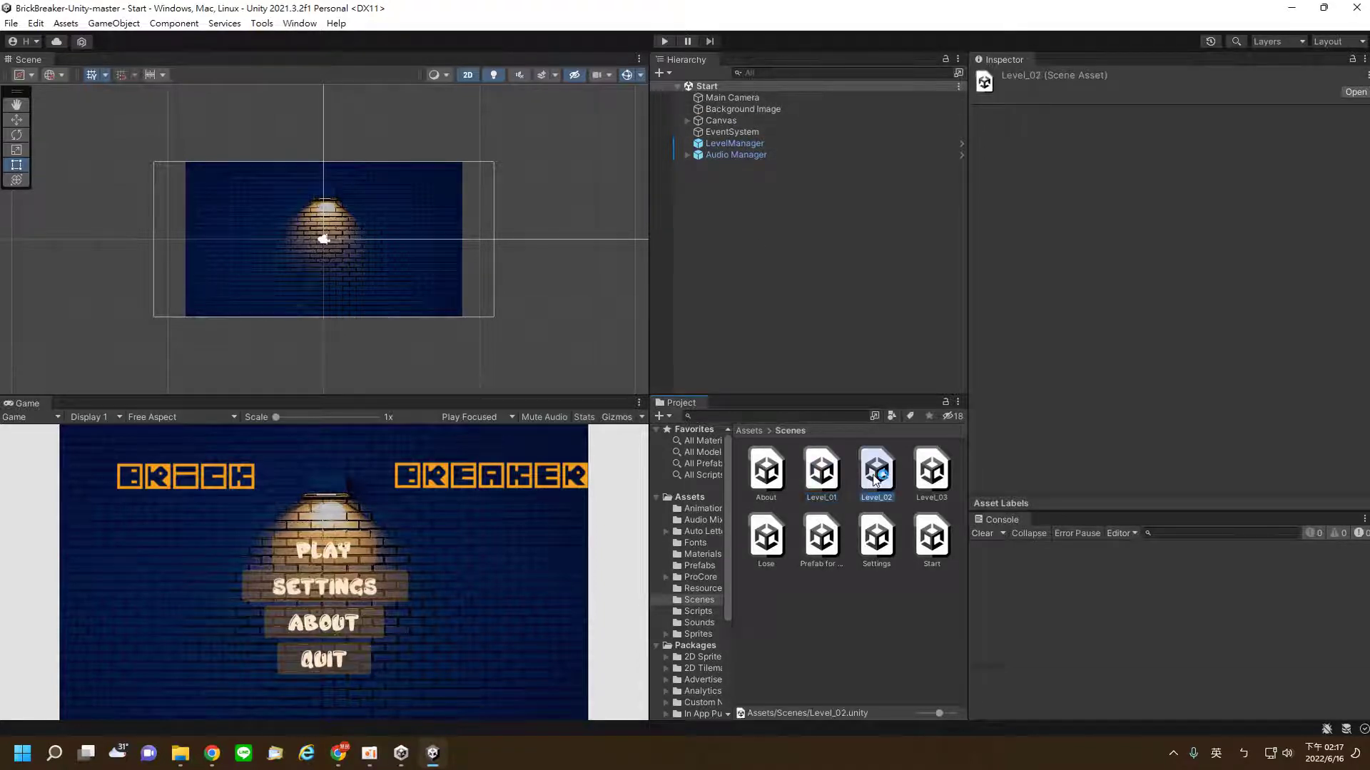
{"action": "left_click", "coordinate": [823, 480]}
{"action": "left_click", "coordinate": [876, 480]}
{"action": "left_click", "coordinate": [925, 481]}
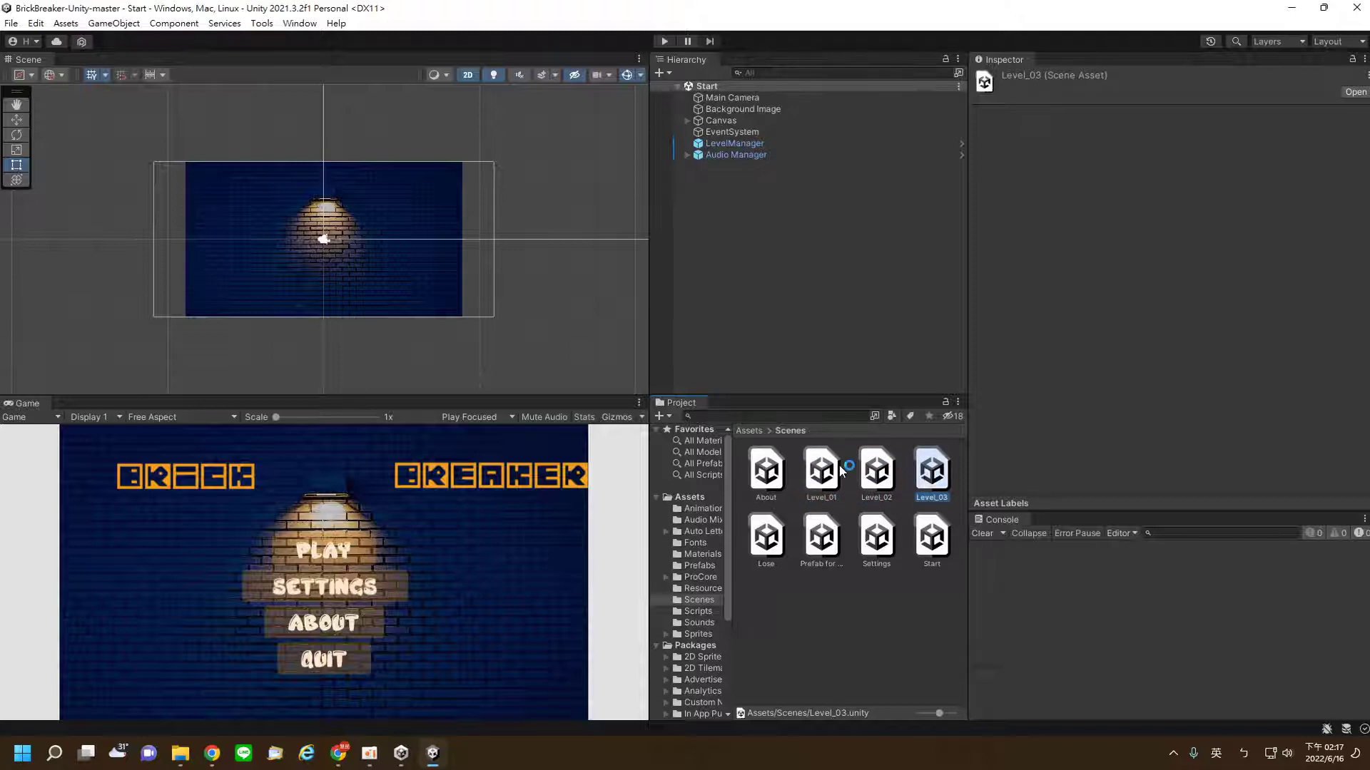
Step: Glance at the File and Edit menus, then close the BrickBreaker-Unity-master editor
{"action": "left_click", "coordinate": [12, 24]}
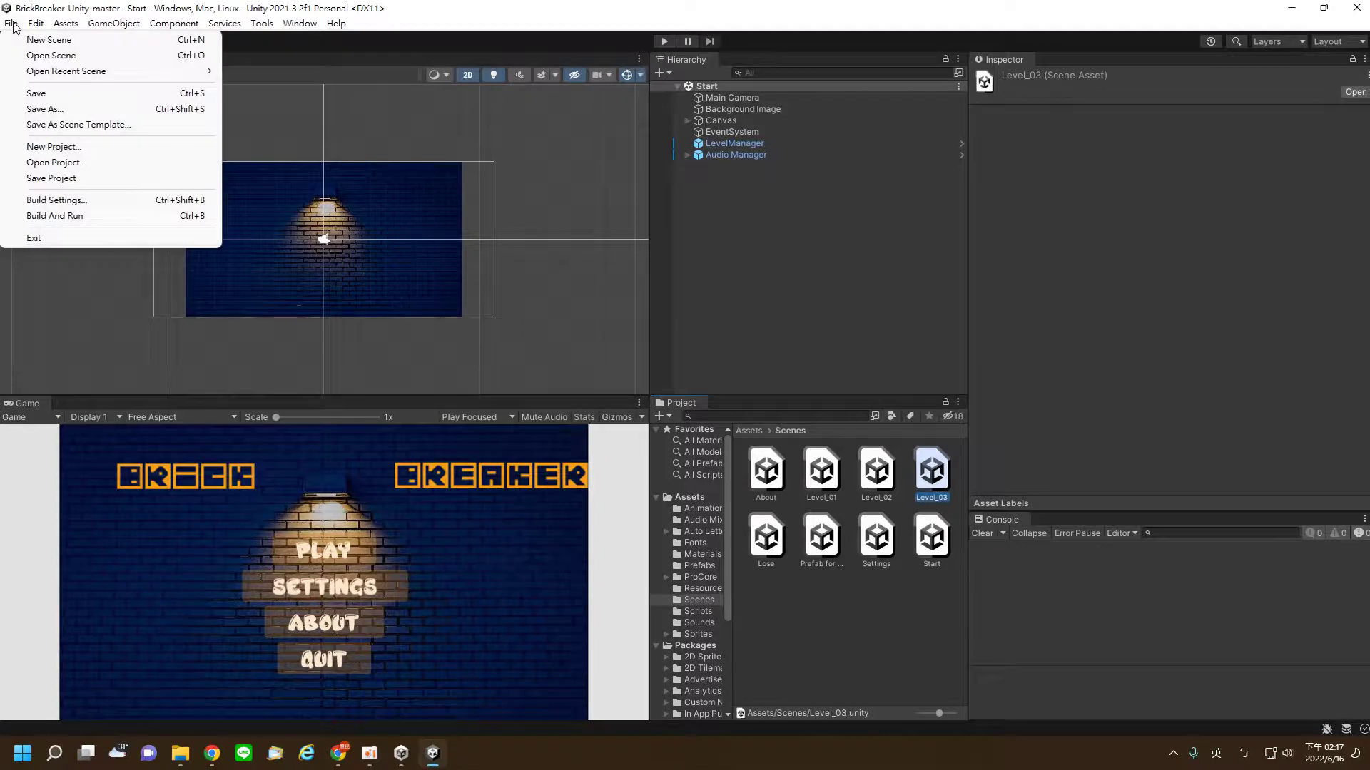
{"action": "mouse_move", "coordinate": [36, 24]}
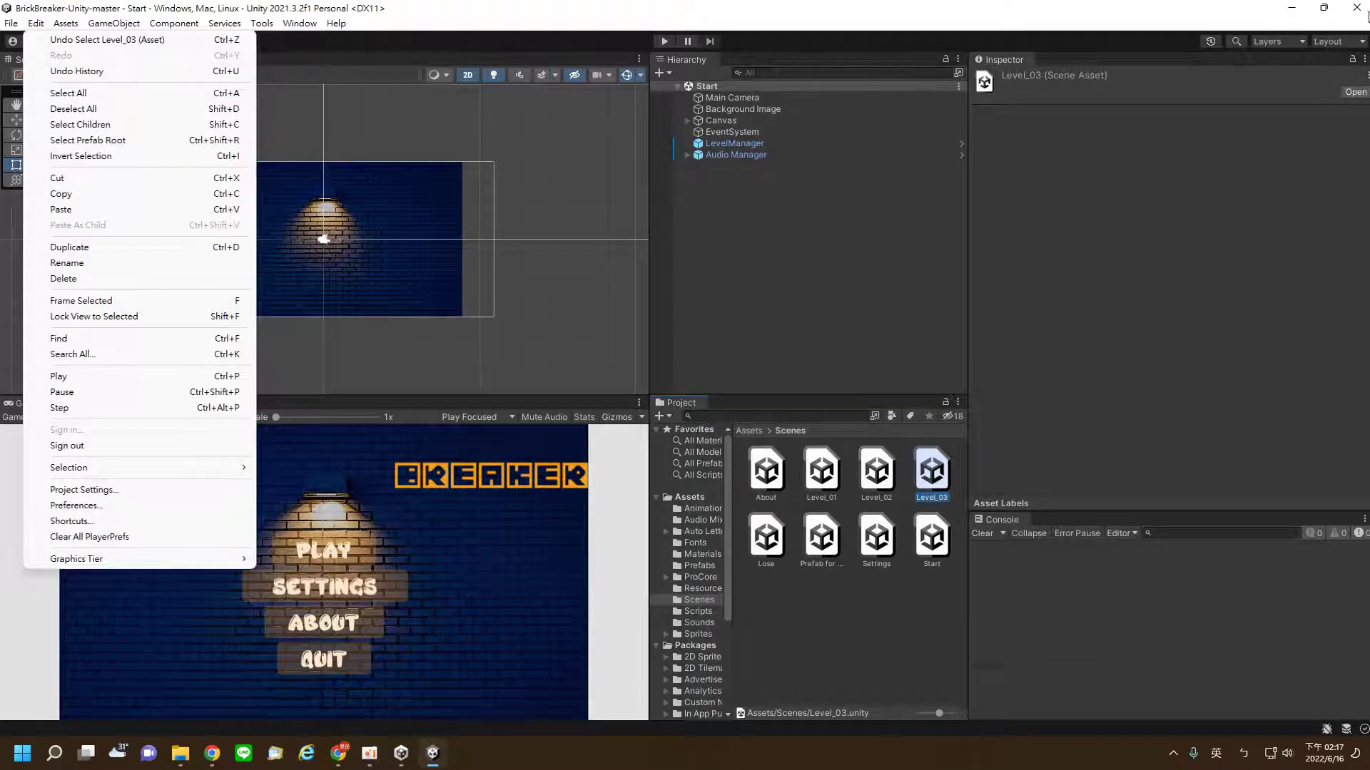
{"action": "left_click", "coordinate": [1356, 9]}
{"action": "left_click", "coordinate": [1357, 9]}
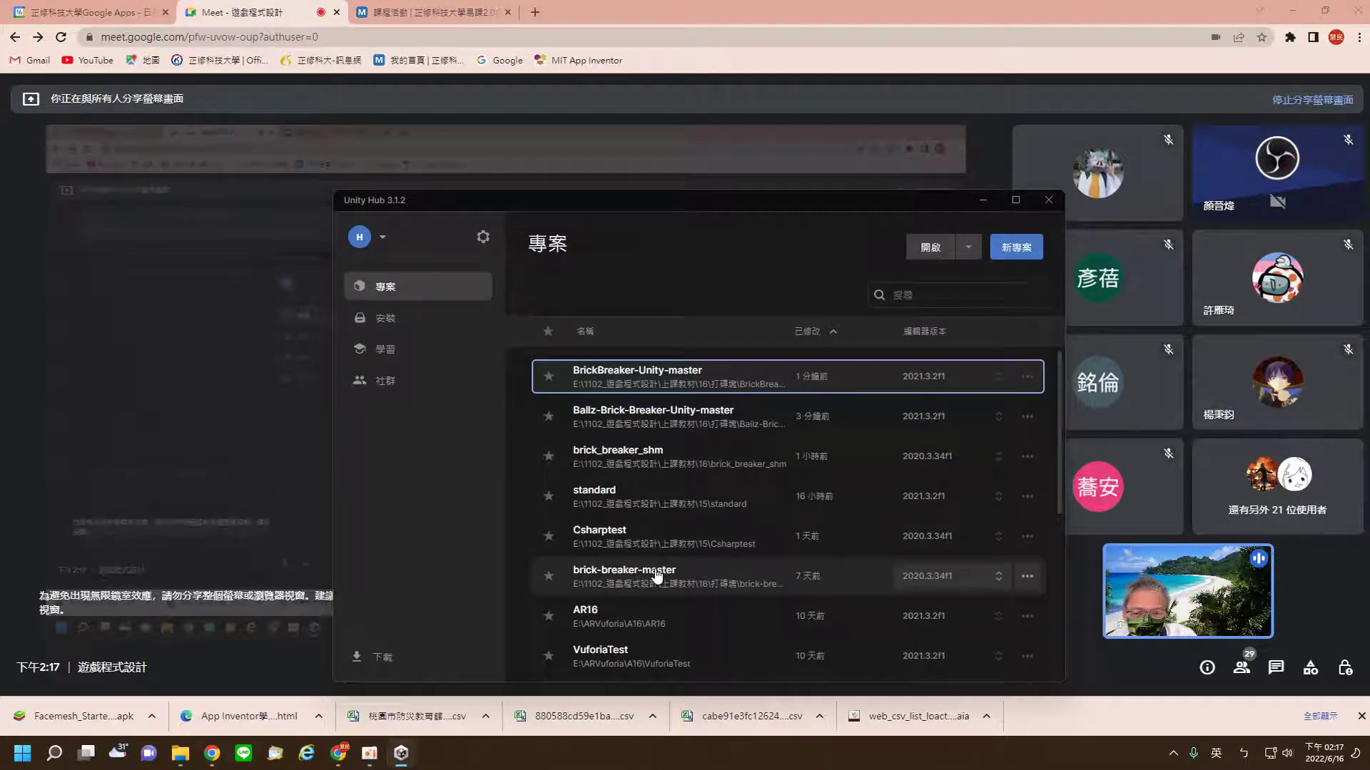
Step: Launch brick-breaker-master from Unity Hub's Projects list
{"action": "left_click", "coordinate": [657, 577]}
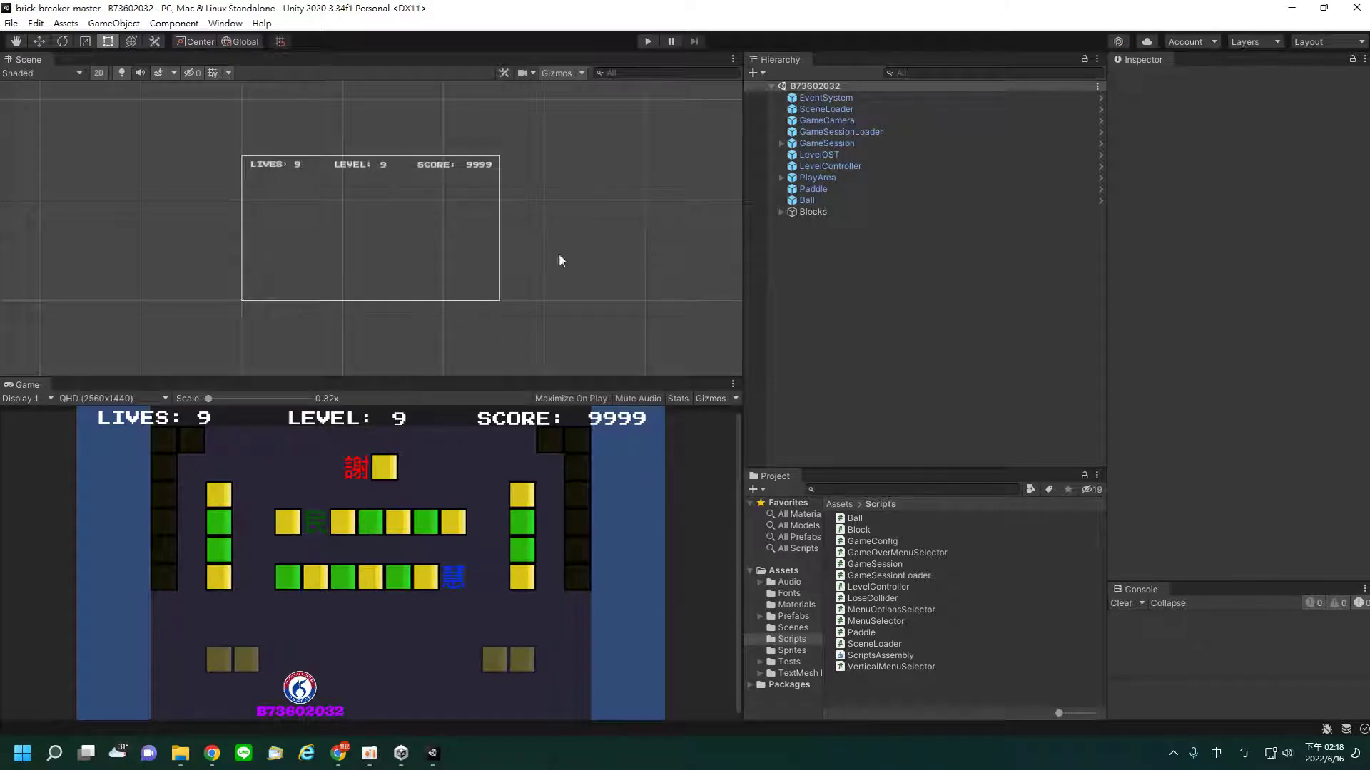
Step: Play brick-breaker-master, launching the ball until Game Pass!, select QUIT, then stop Play mode
{"action": "left_click", "coordinate": [648, 41]}
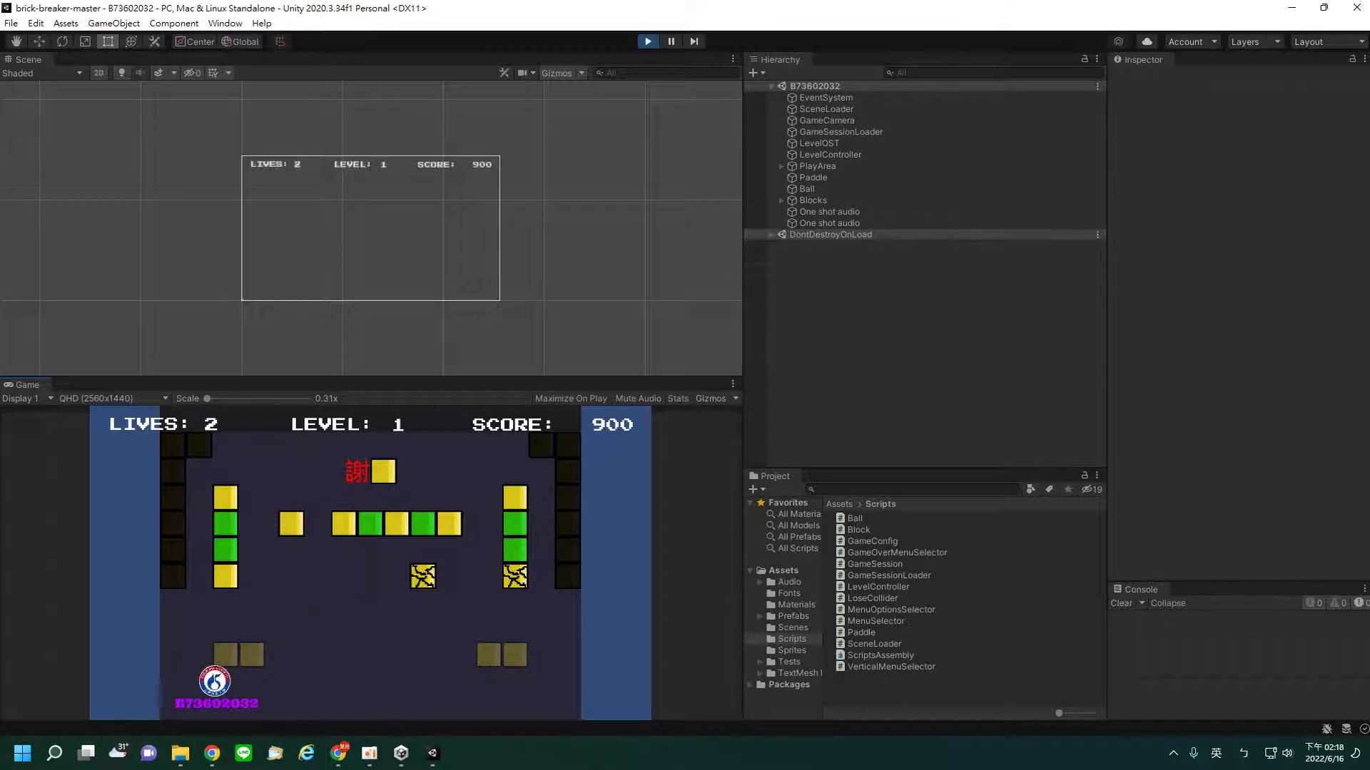
{"action": "left_click", "coordinate": [307, 664]}
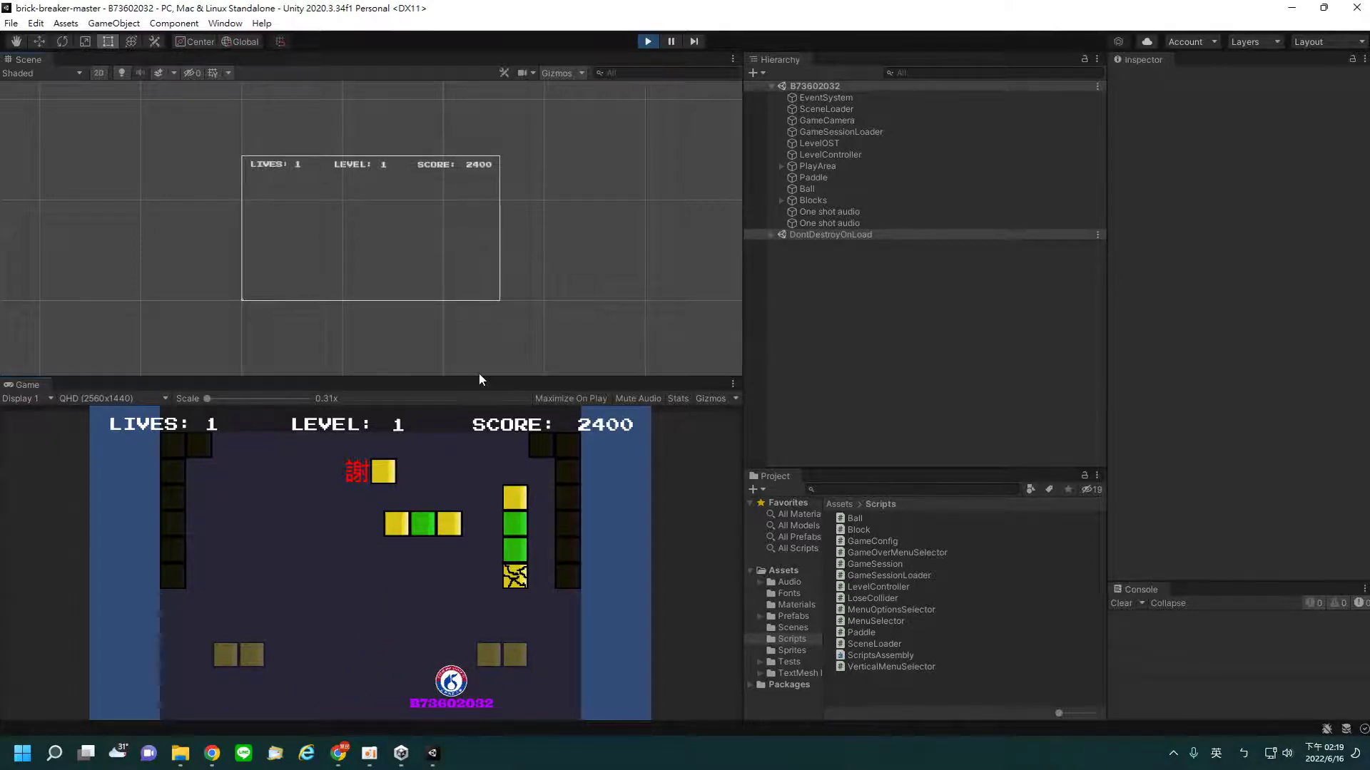
{"action": "left_click", "coordinate": [439, 670]}
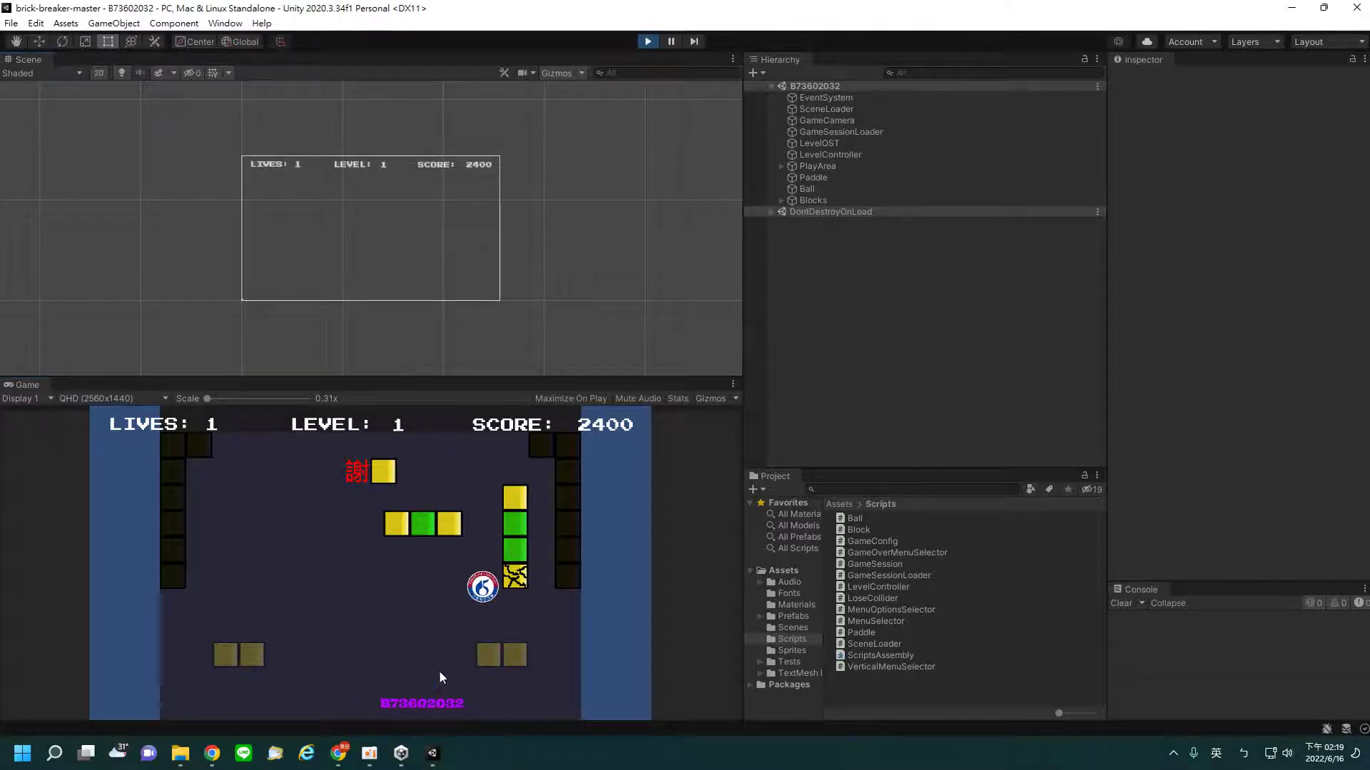
{"action": "left_click", "coordinate": [418, 652]}
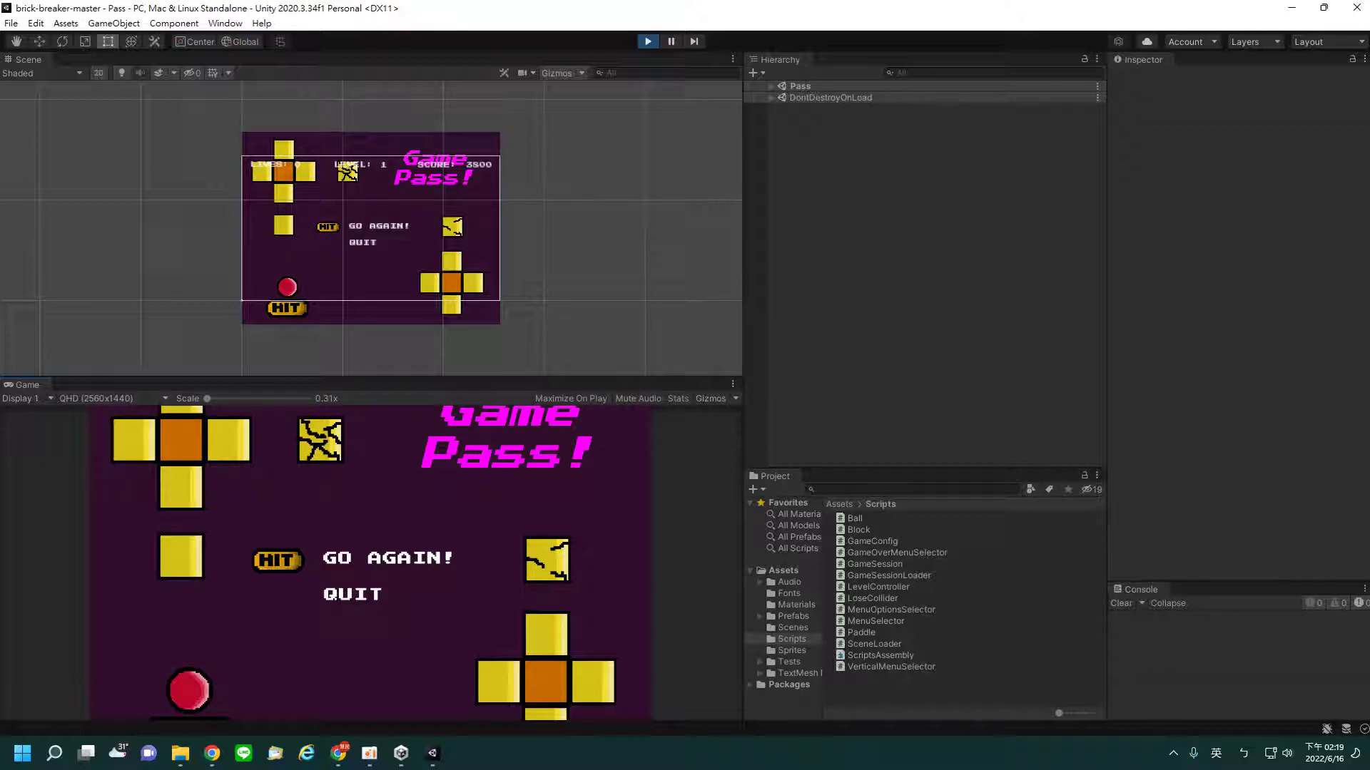
{"action": "key", "text": "Down"}
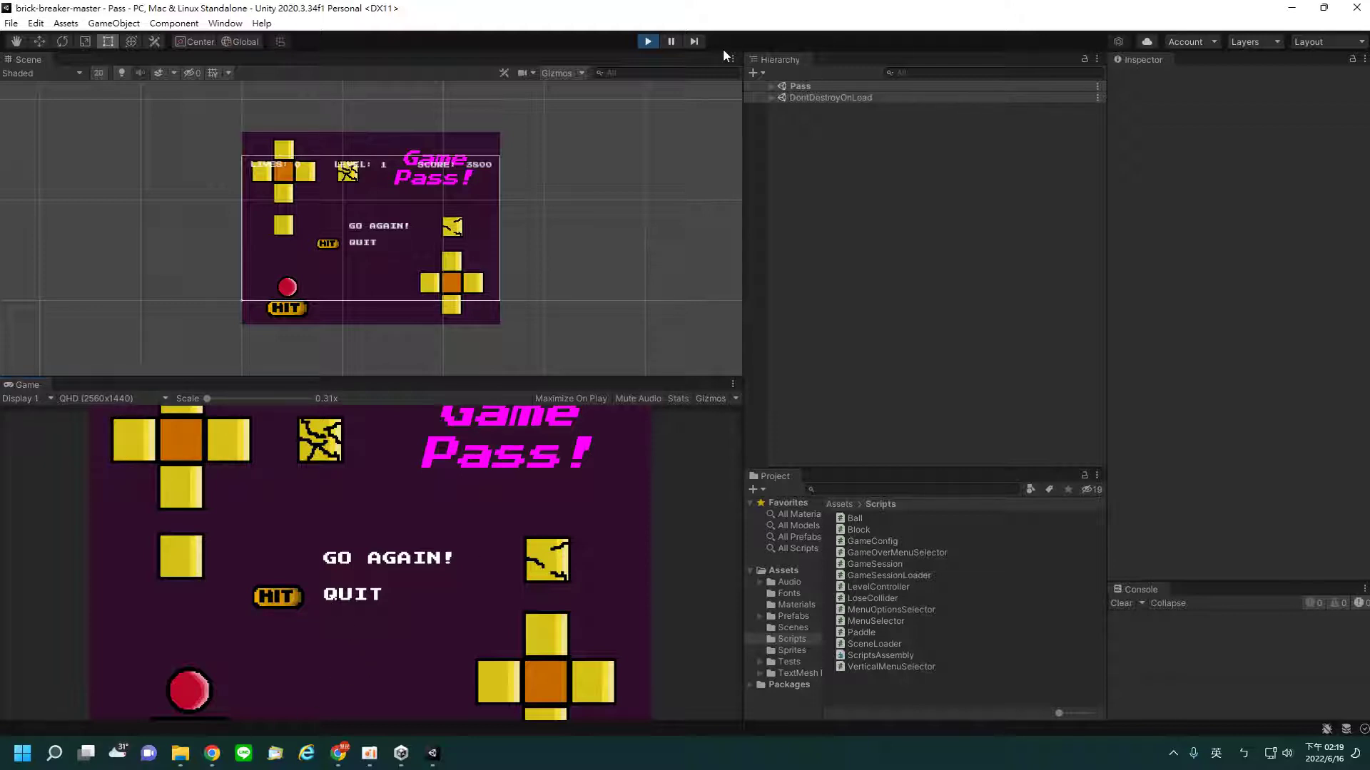
{"action": "left_click", "coordinate": [656, 42]}
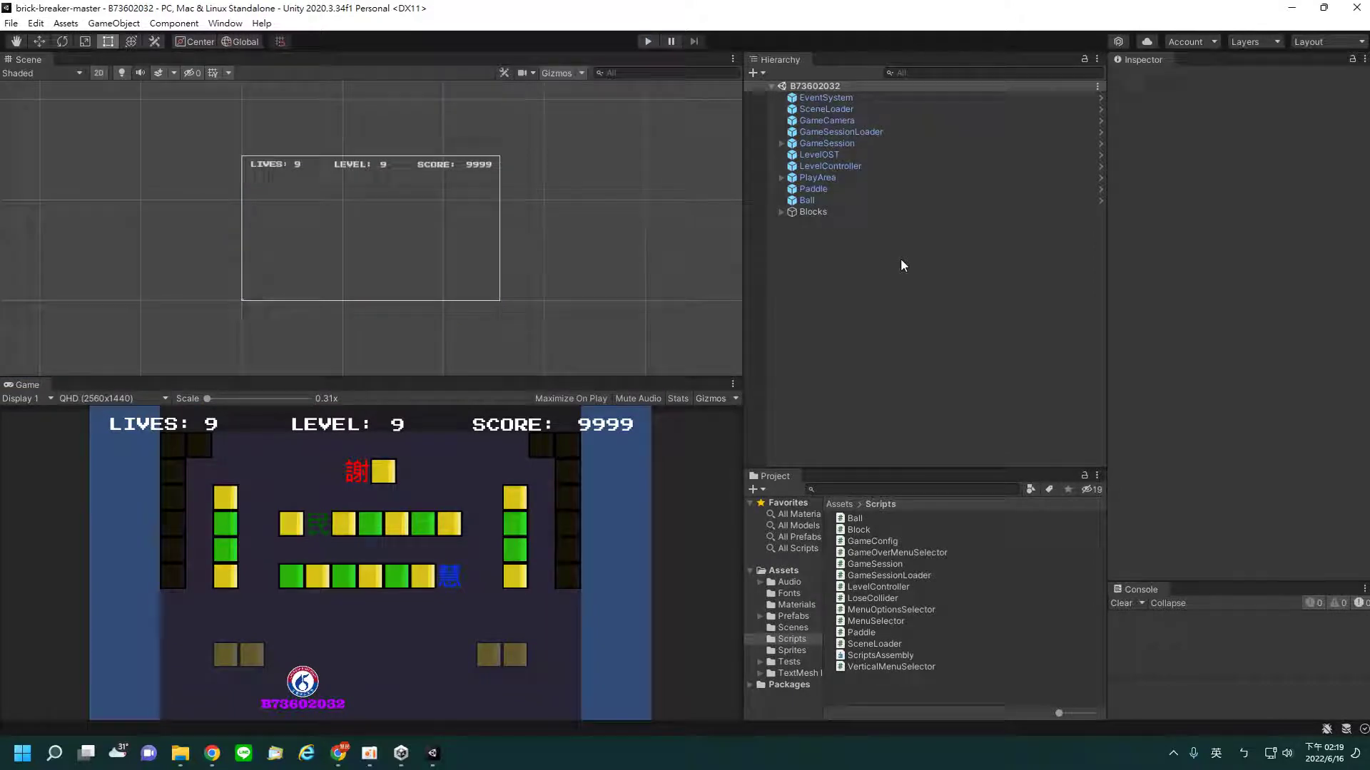
Step: Show the Scenes folder and inspect the Level1, Level2, Level3 and StartMenu scene assets
{"action": "left_click", "coordinate": [790, 627]}
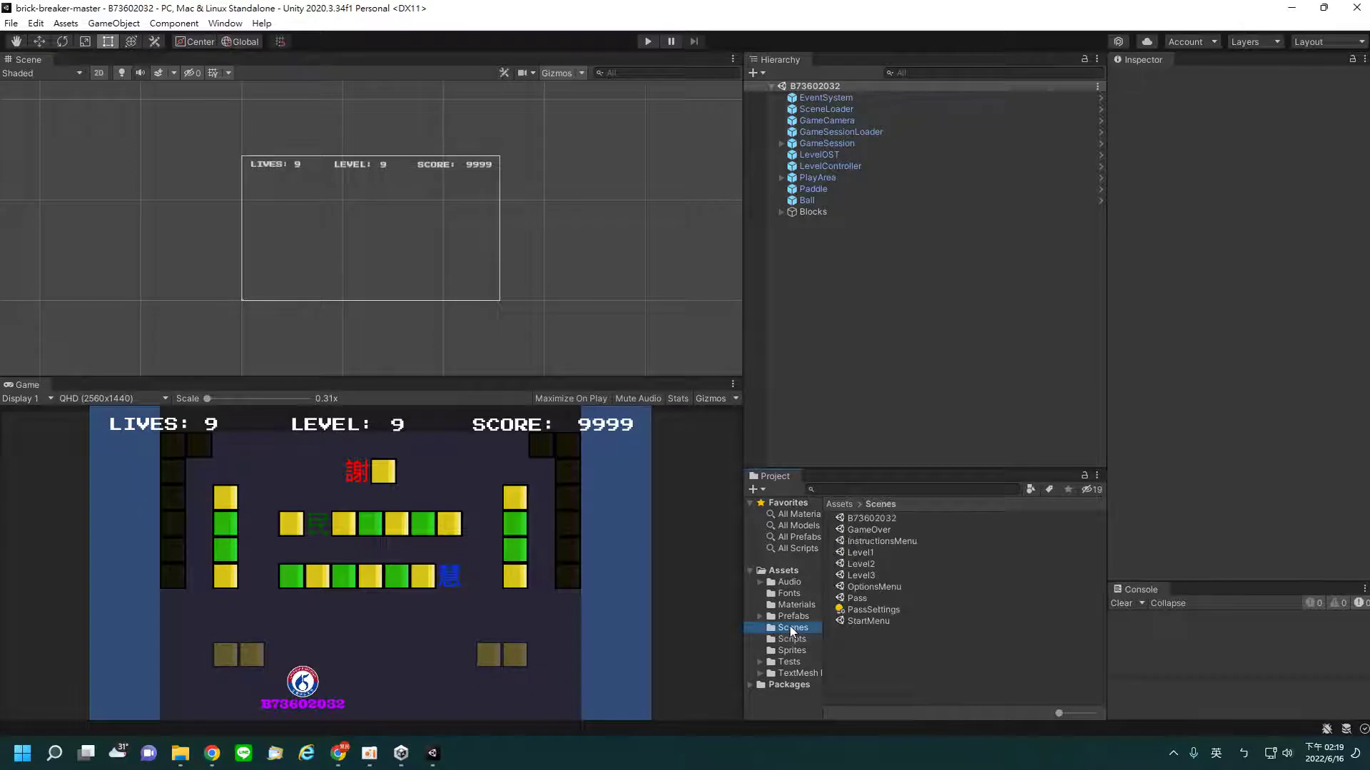
{"action": "left_click", "coordinate": [864, 553]}
{"action": "left_click", "coordinate": [866, 564]}
{"action": "left_click", "coordinate": [871, 574]}
{"action": "left_click", "coordinate": [872, 552]}
{"action": "left_click", "coordinate": [872, 563]}
{"action": "left_click", "coordinate": [874, 575]}
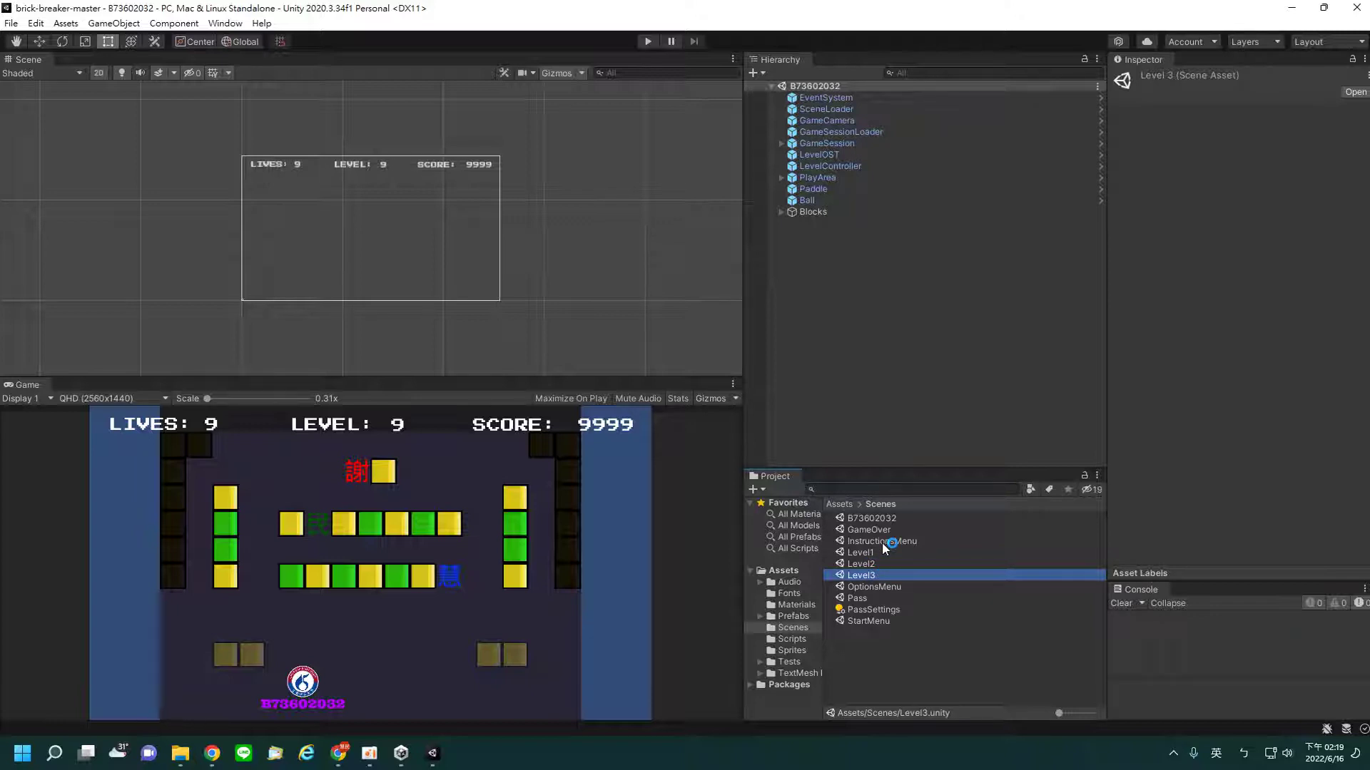
{"action": "left_click", "coordinate": [881, 618]}
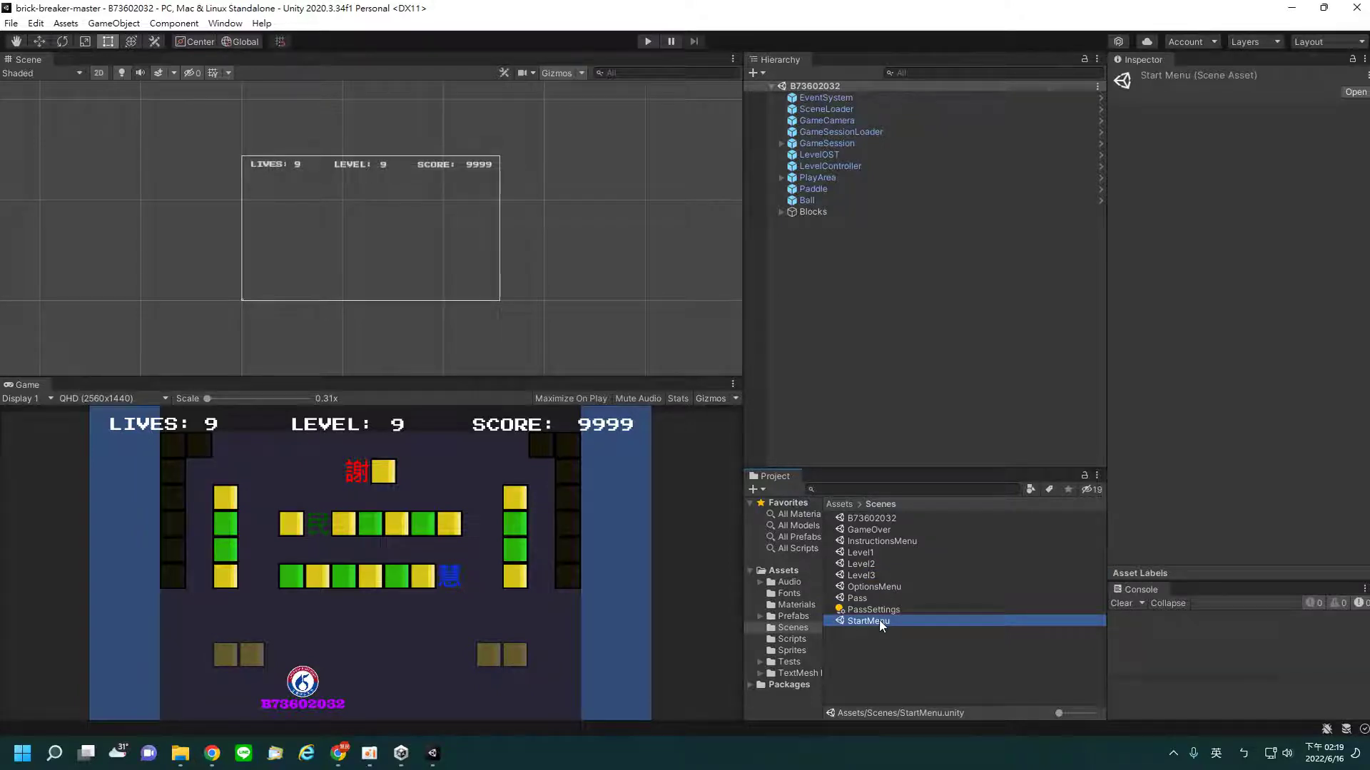
Step: Open the StartMenu, Level1, main game and GameOver scenes in turn
{"action": "double_click", "coordinate": [879, 619]}
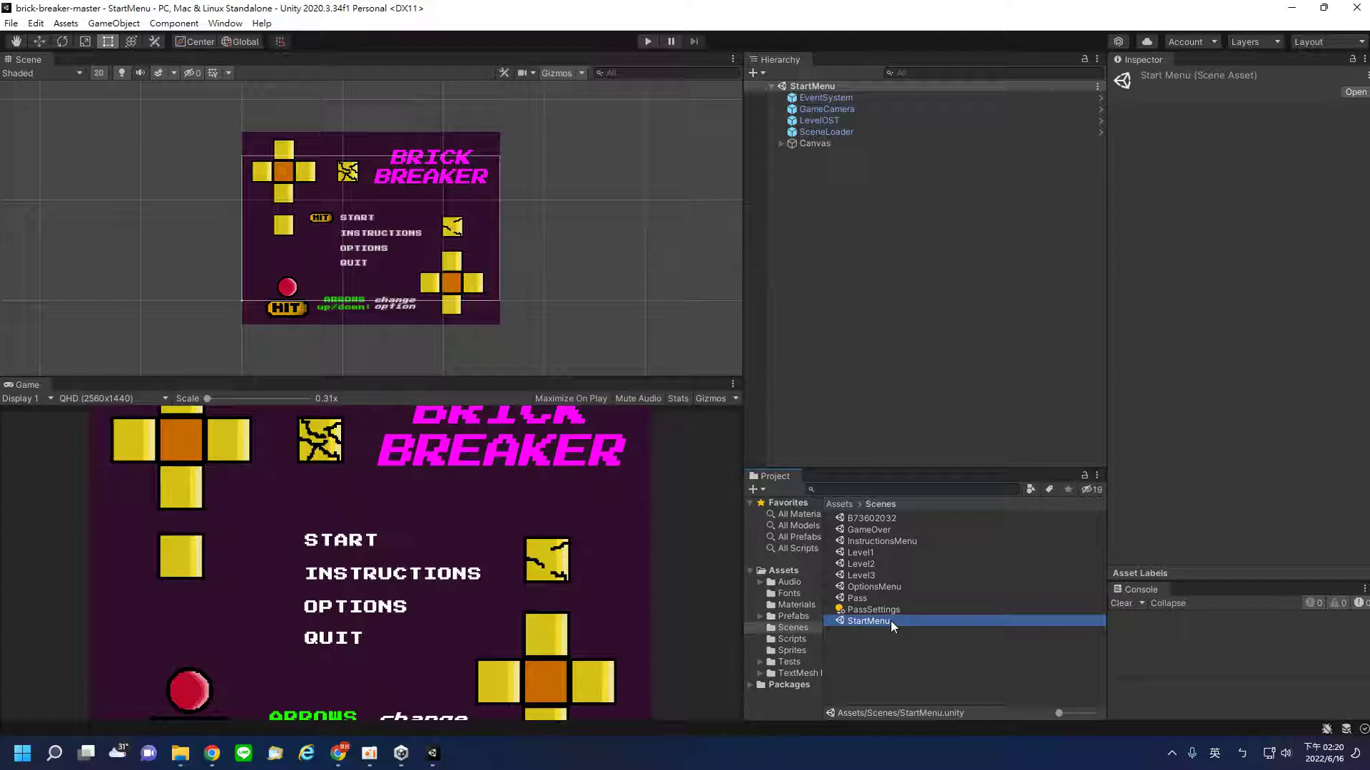
{"action": "double_click", "coordinate": [868, 553]}
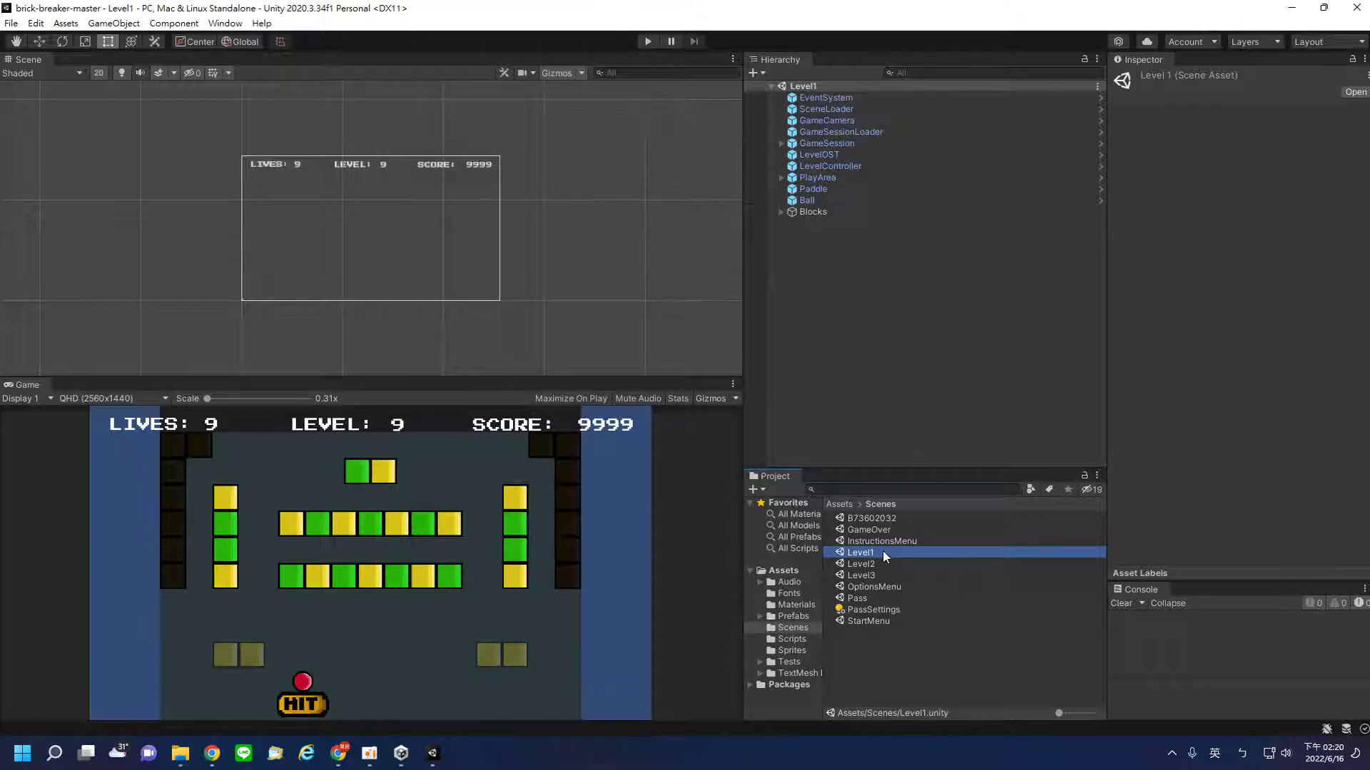
{"action": "double_click", "coordinate": [873, 520]}
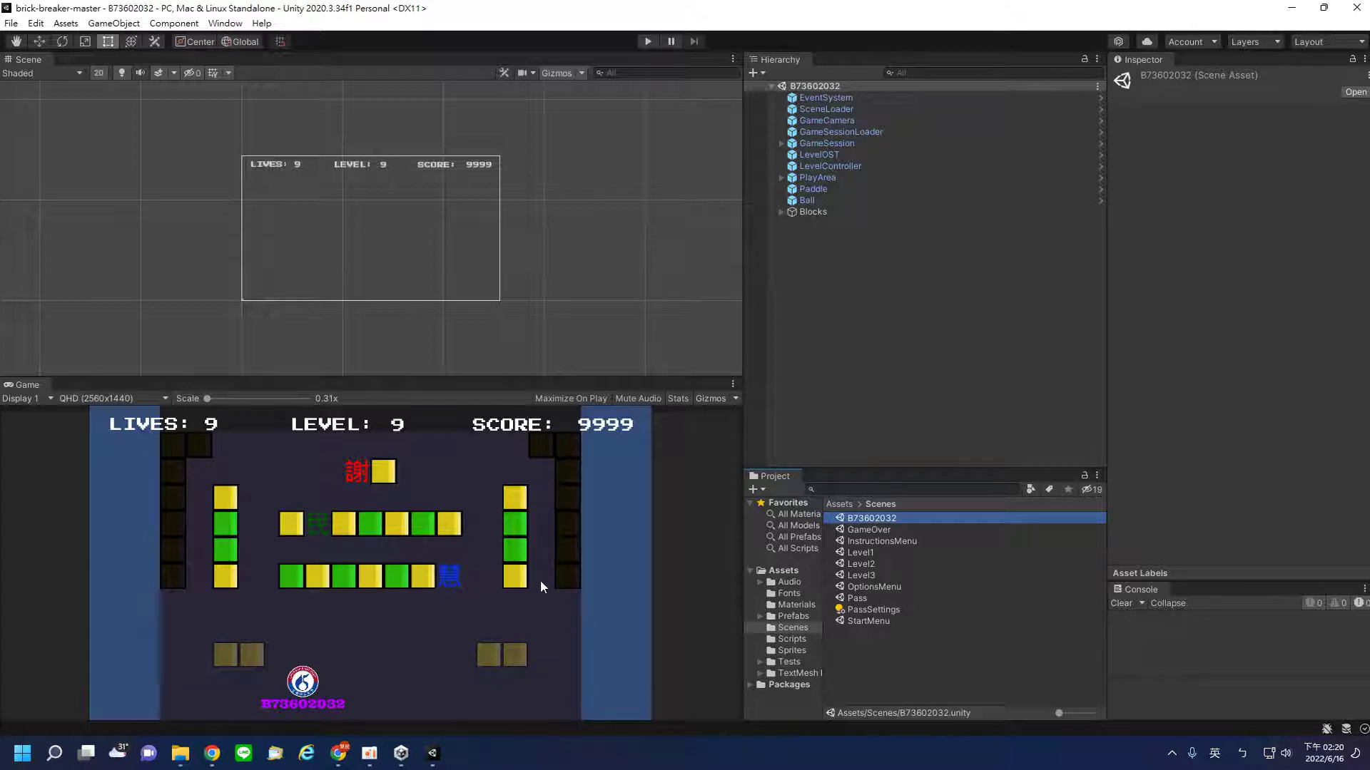
{"action": "double_click", "coordinate": [888, 530]}
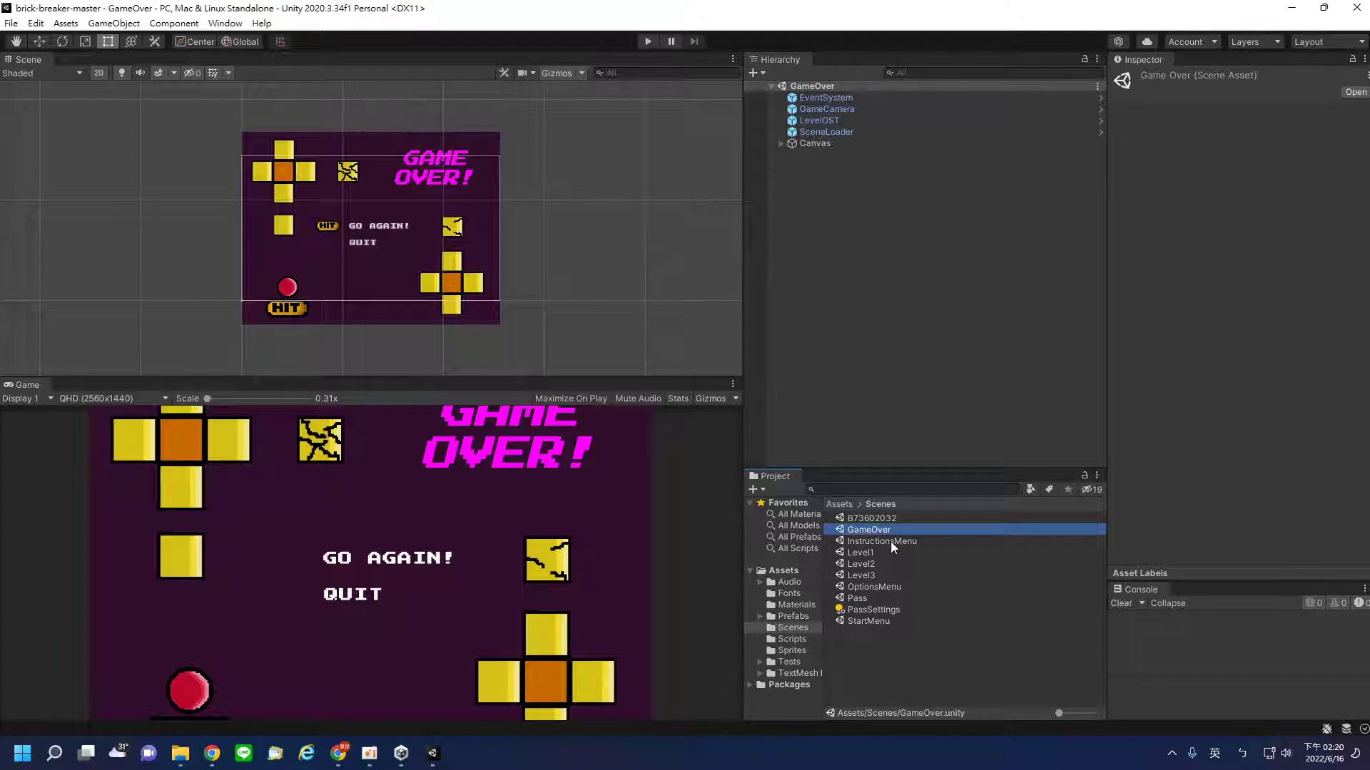
Step: Open the Pass scene and switch back and forth with GameOver to compare them
{"action": "double_click", "coordinate": [856, 599]}
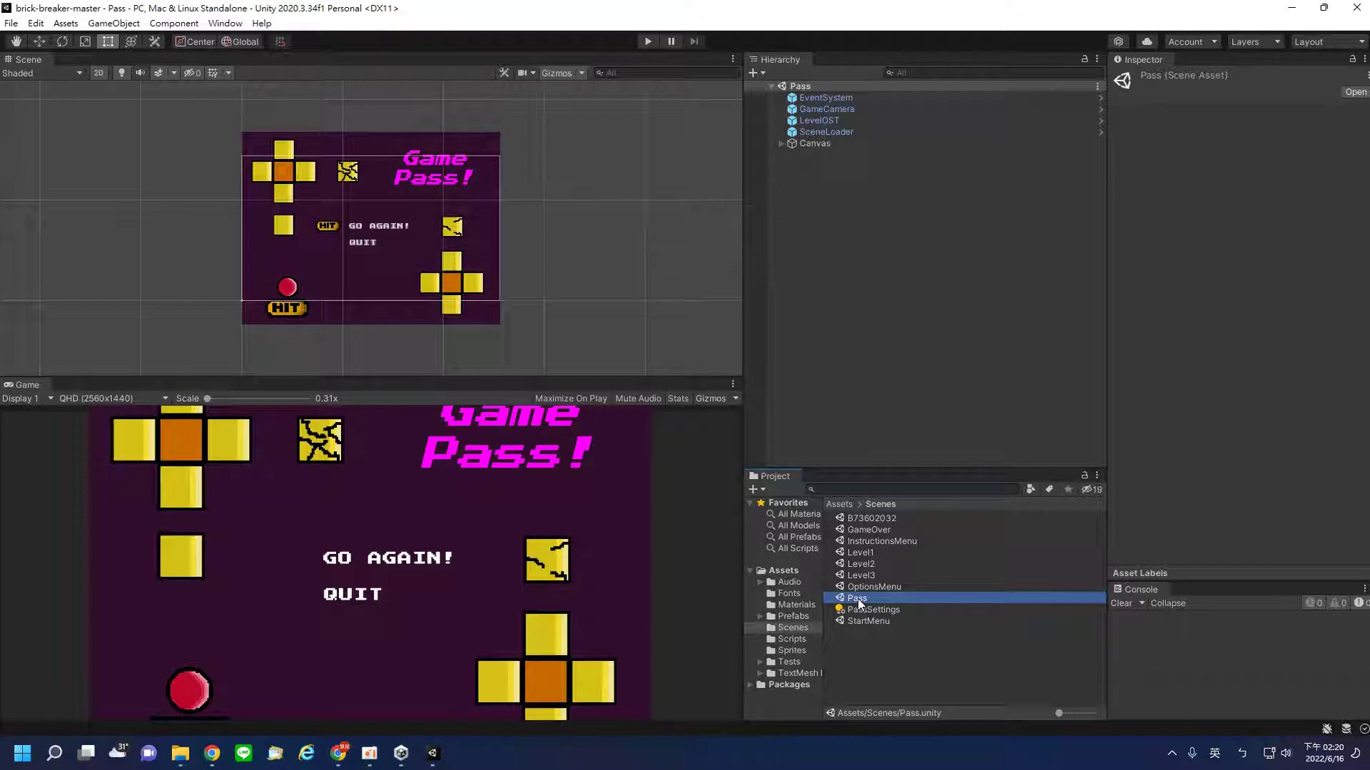
{"action": "double_click", "coordinate": [857, 530]}
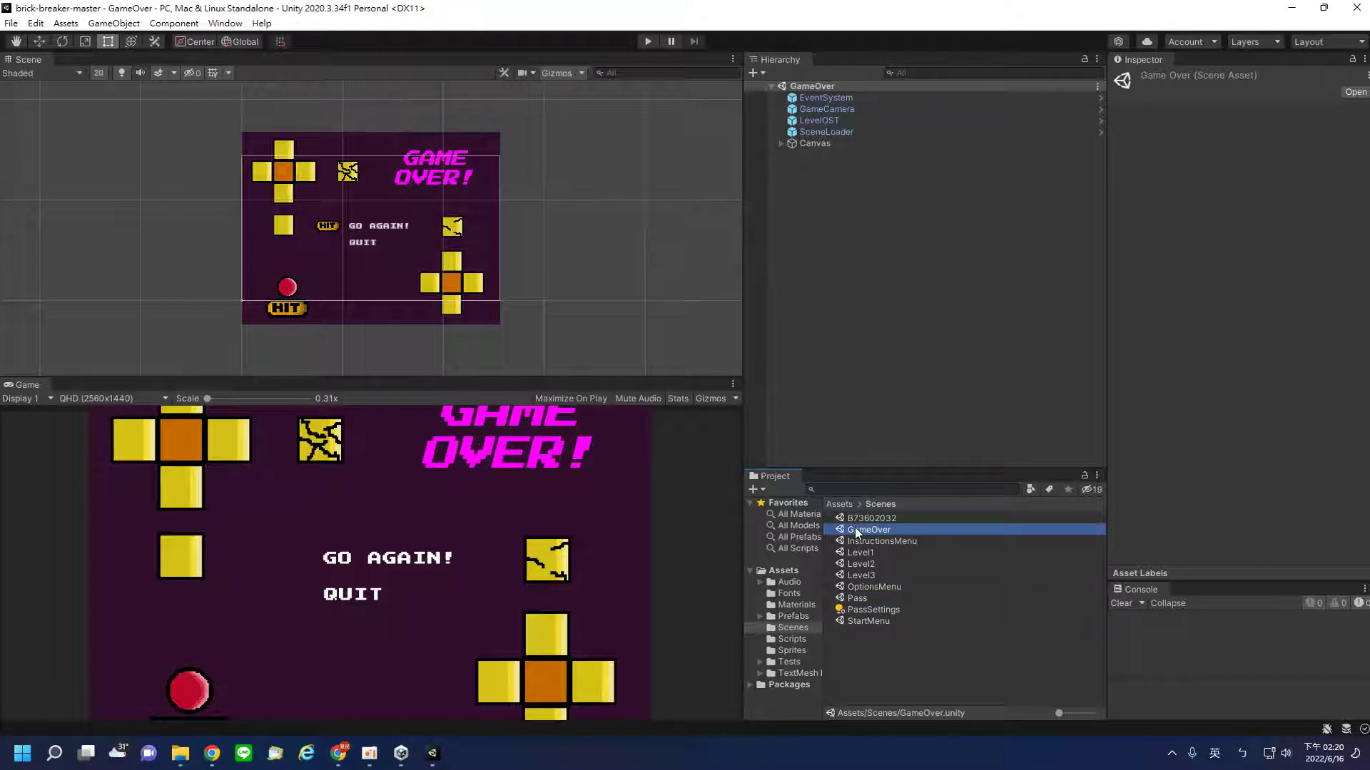
{"action": "double_click", "coordinate": [863, 599]}
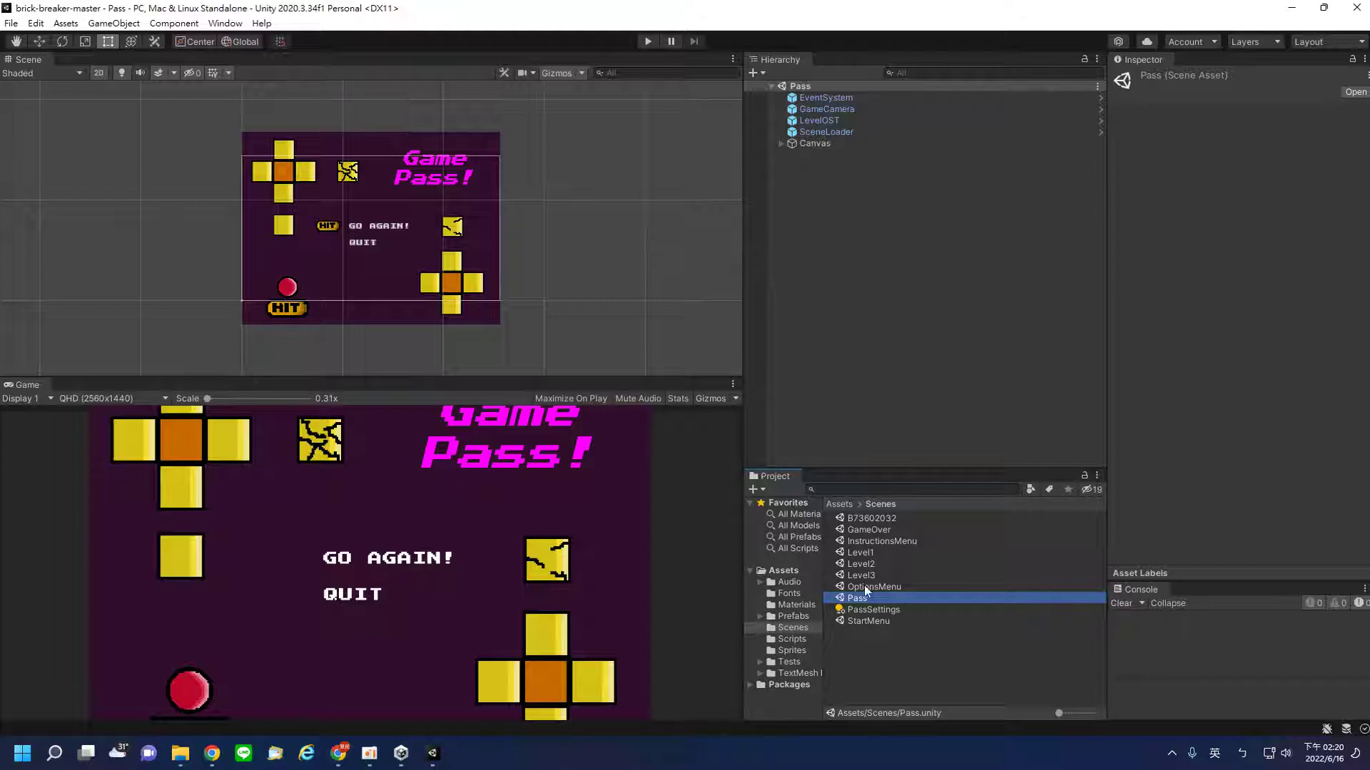
Step: Inspect the main, GameOver and Pass scene assets, then reopen the main scene and expand Blocks
{"action": "left_click", "coordinate": [870, 519]}
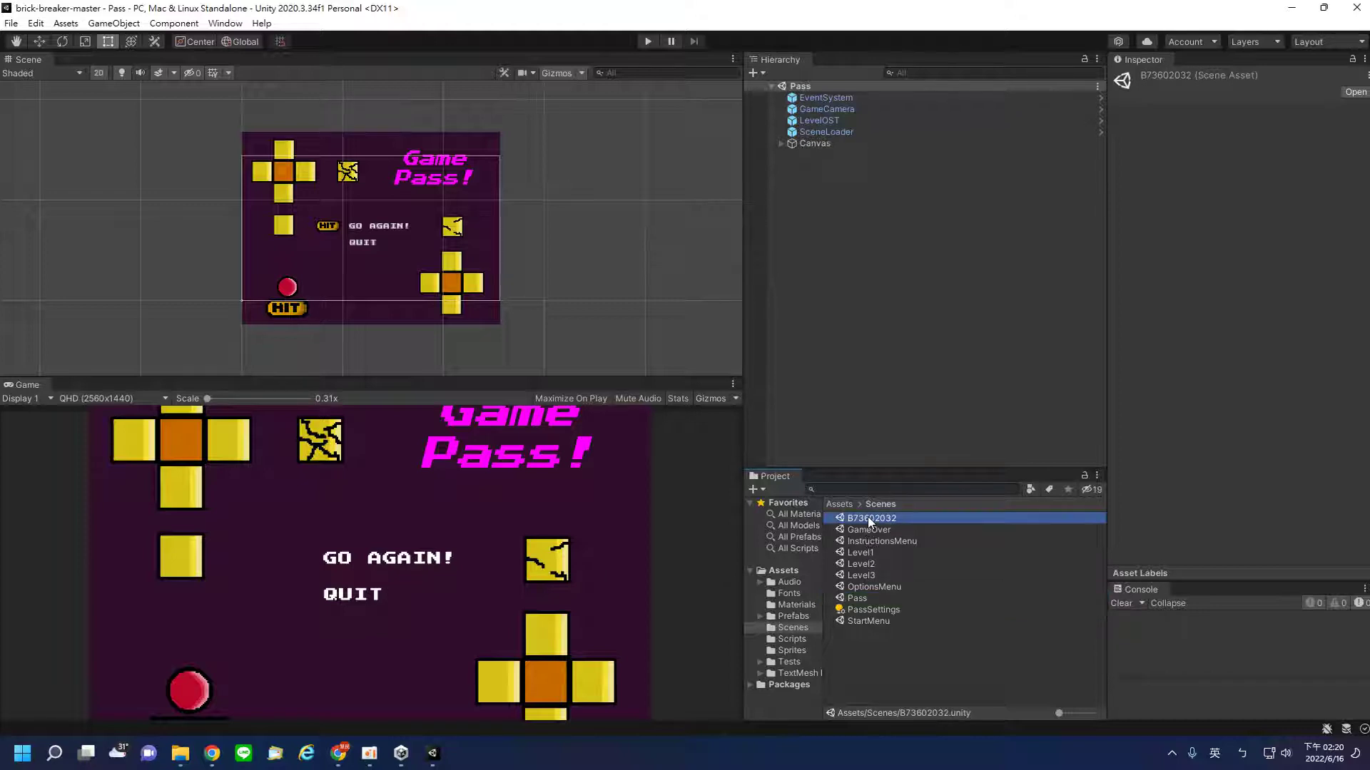
{"action": "left_click", "coordinate": [867, 530]}
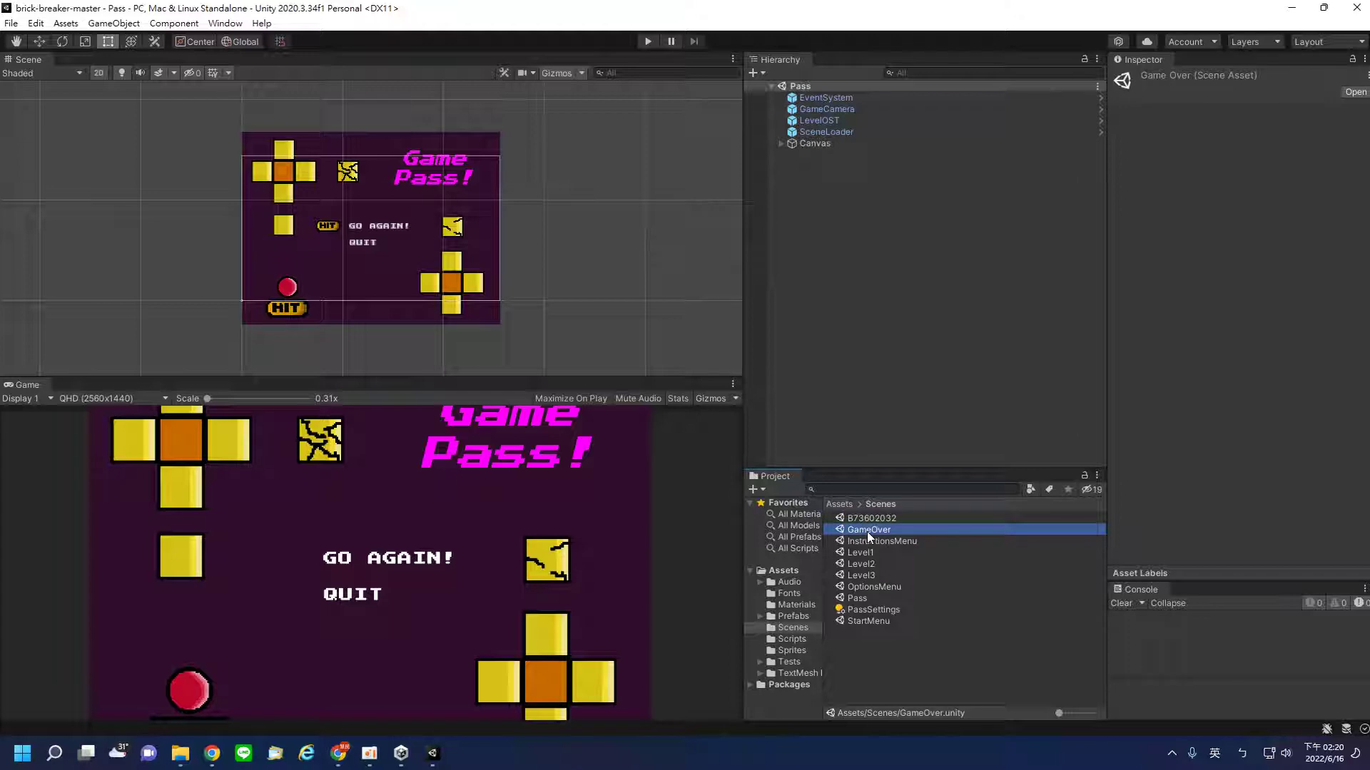
{"action": "left_click", "coordinate": [859, 599]}
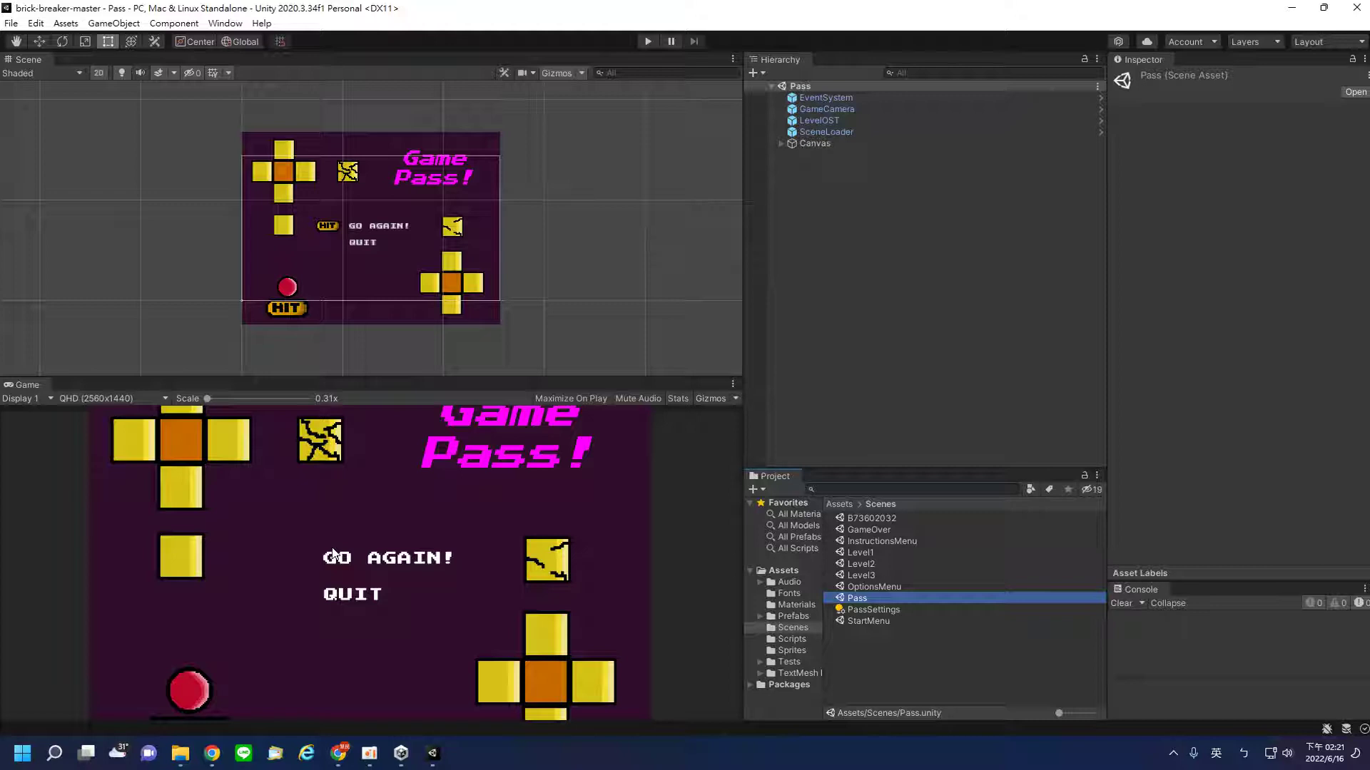
{"action": "double_click", "coordinate": [880, 519]}
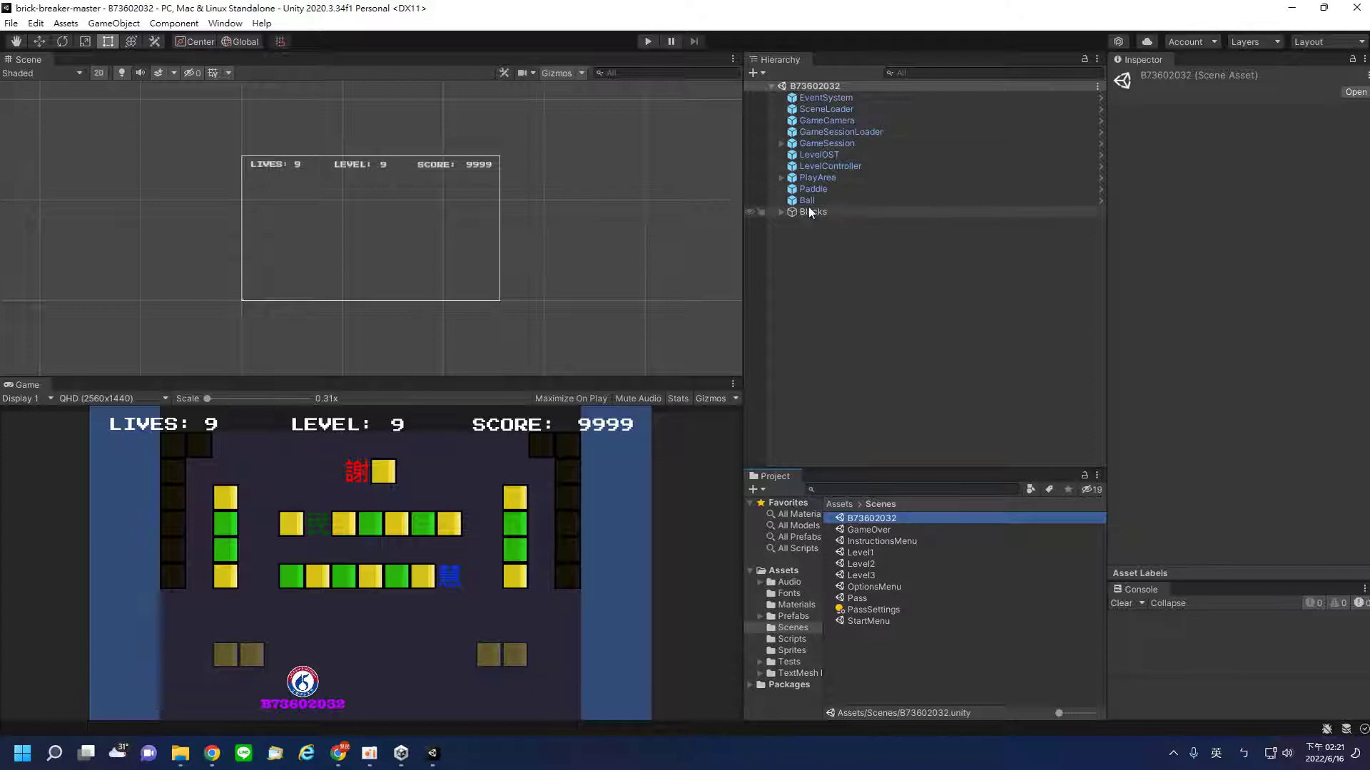
{"action": "left_click", "coordinate": [781, 211]}
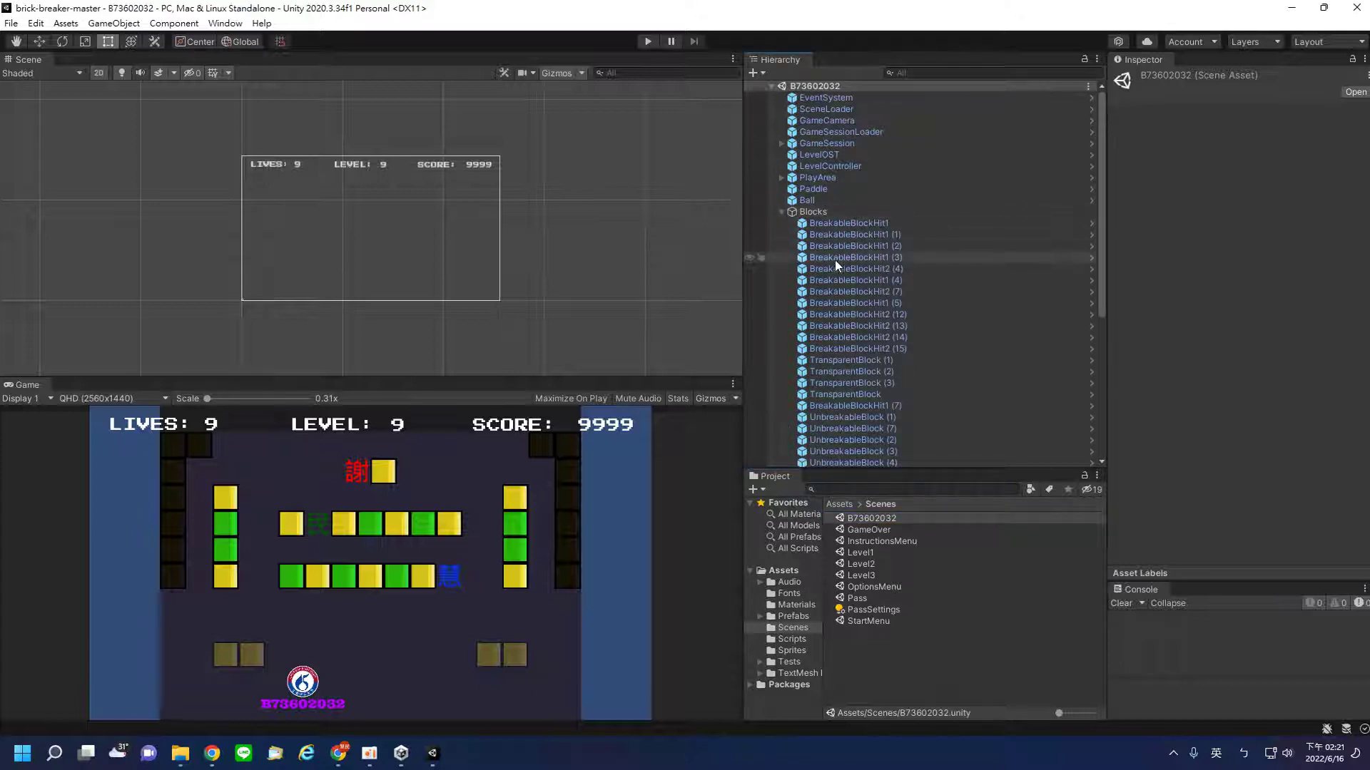
Step: Compare the first one-hit breakable block's settings with several two-hit blocks
{"action": "left_click", "coordinate": [824, 225]}
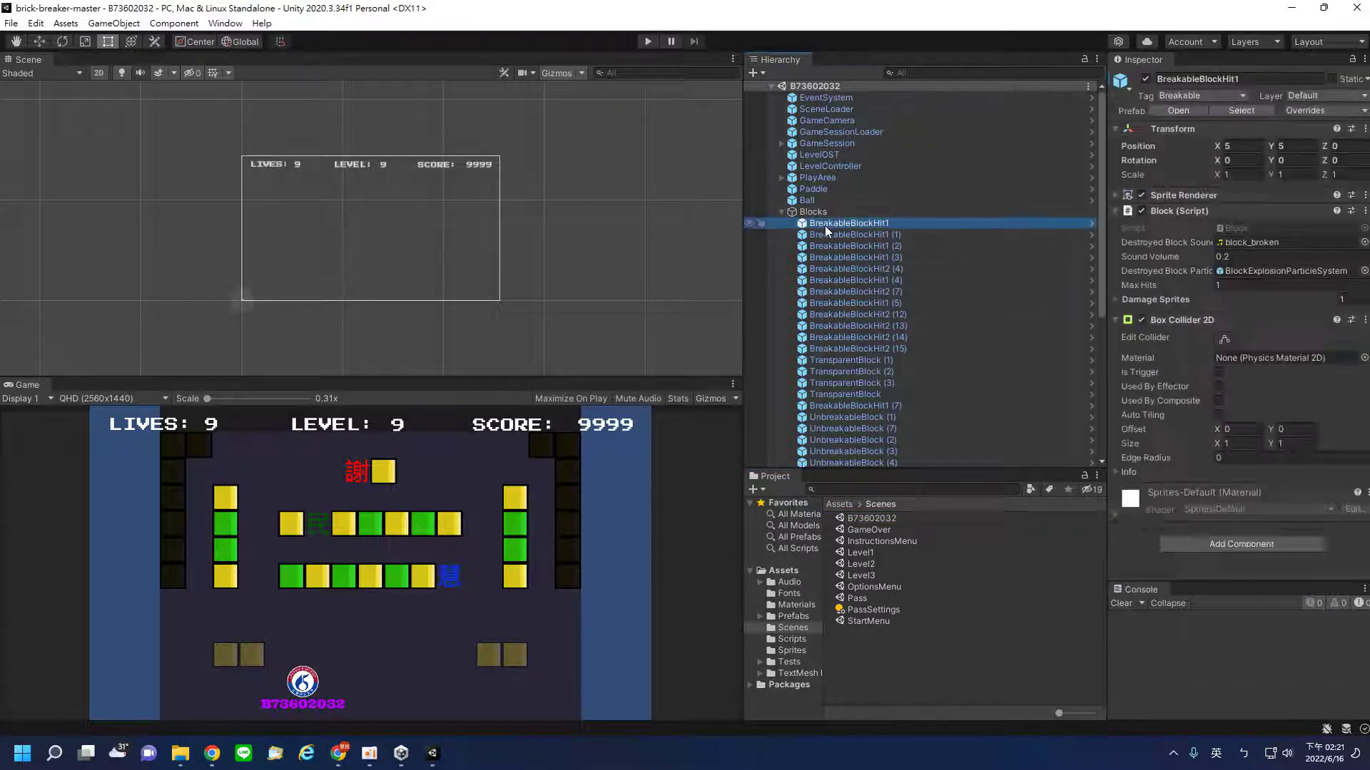
{"action": "left_click", "coordinate": [846, 282]}
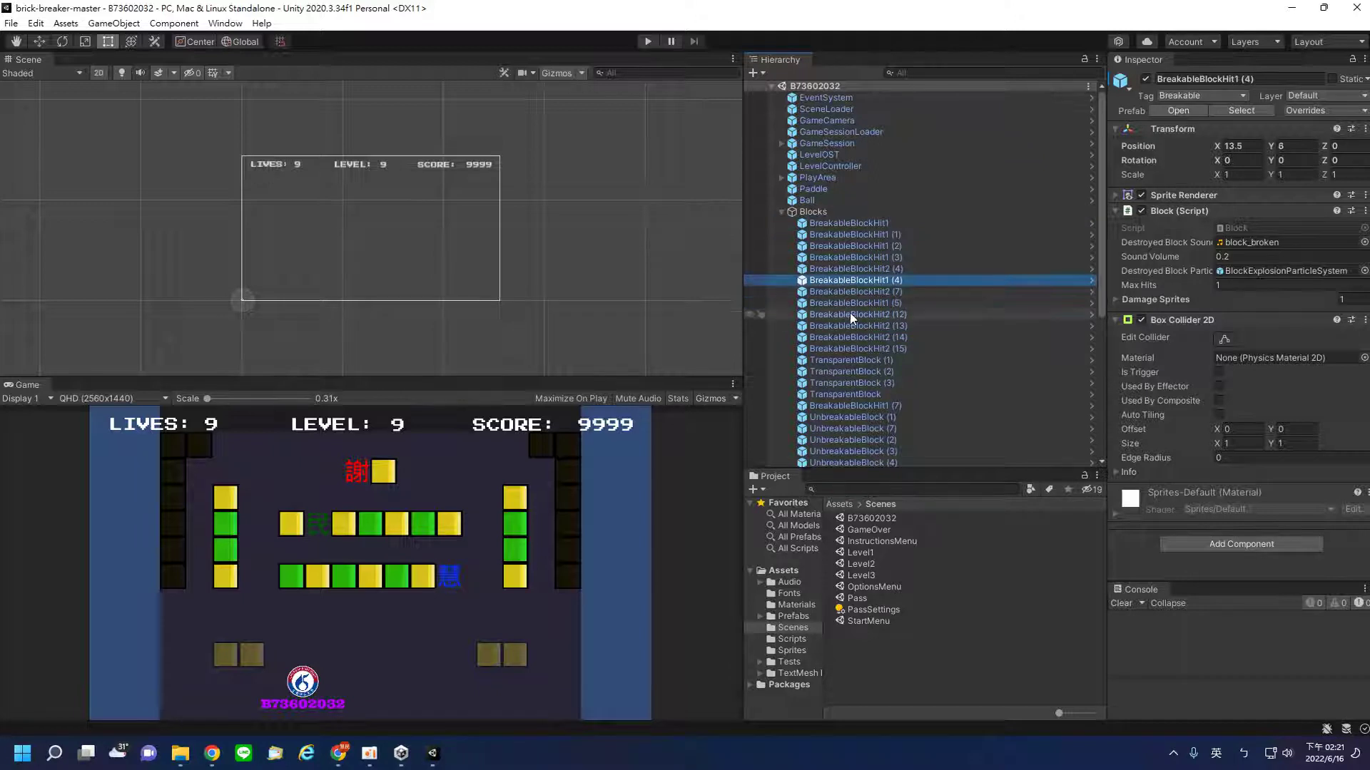
{"action": "left_click", "coordinate": [850, 322]}
{"action": "left_click", "coordinate": [840, 382]}
{"action": "left_click", "coordinate": [849, 348]}
{"action": "left_click", "coordinate": [850, 322]}
Step: Check more blocks, including BreakableBlockHit1 (3) and BreakableBlockHit2 (14), then select the Ball
{"action": "left_click", "coordinate": [859, 281]}
{"action": "left_click", "coordinate": [869, 257]}
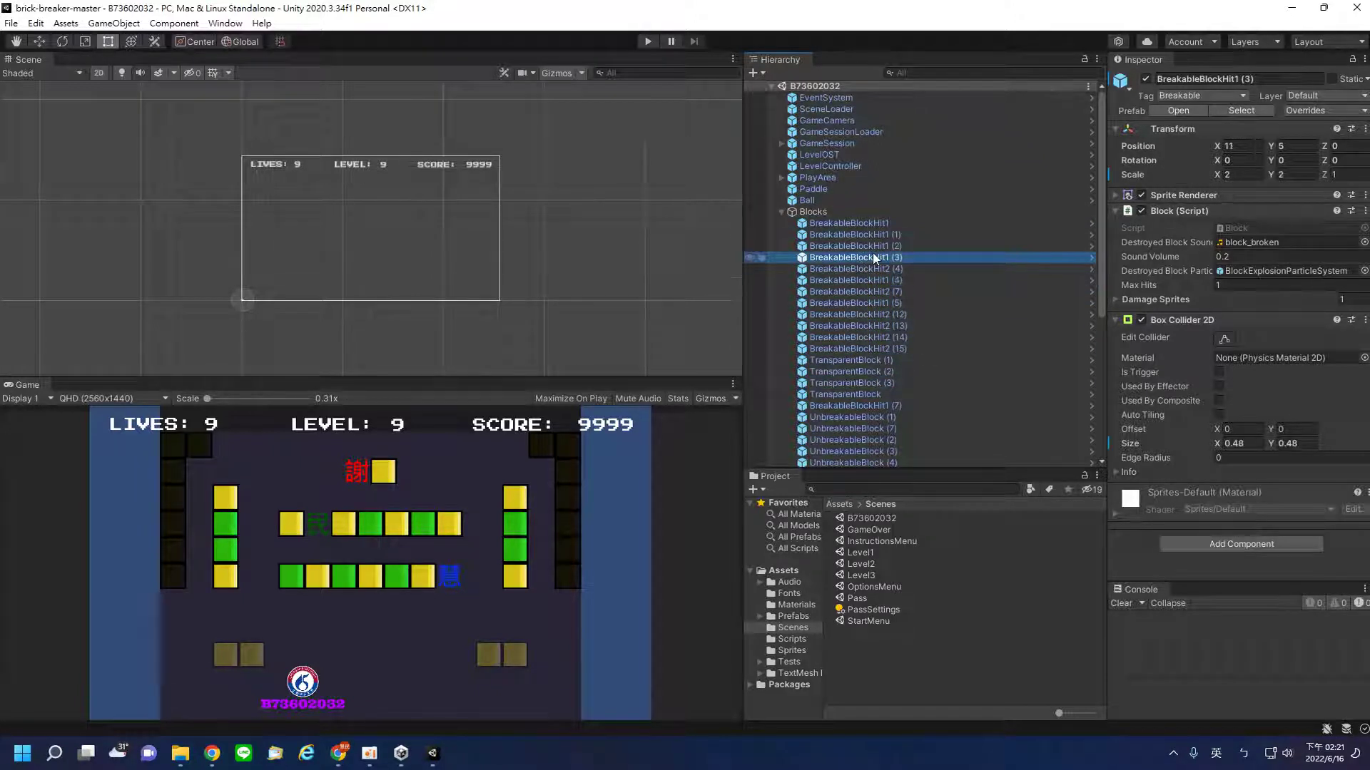
{"action": "left_click", "coordinate": [874, 283]}
{"action": "left_click", "coordinate": [876, 318]}
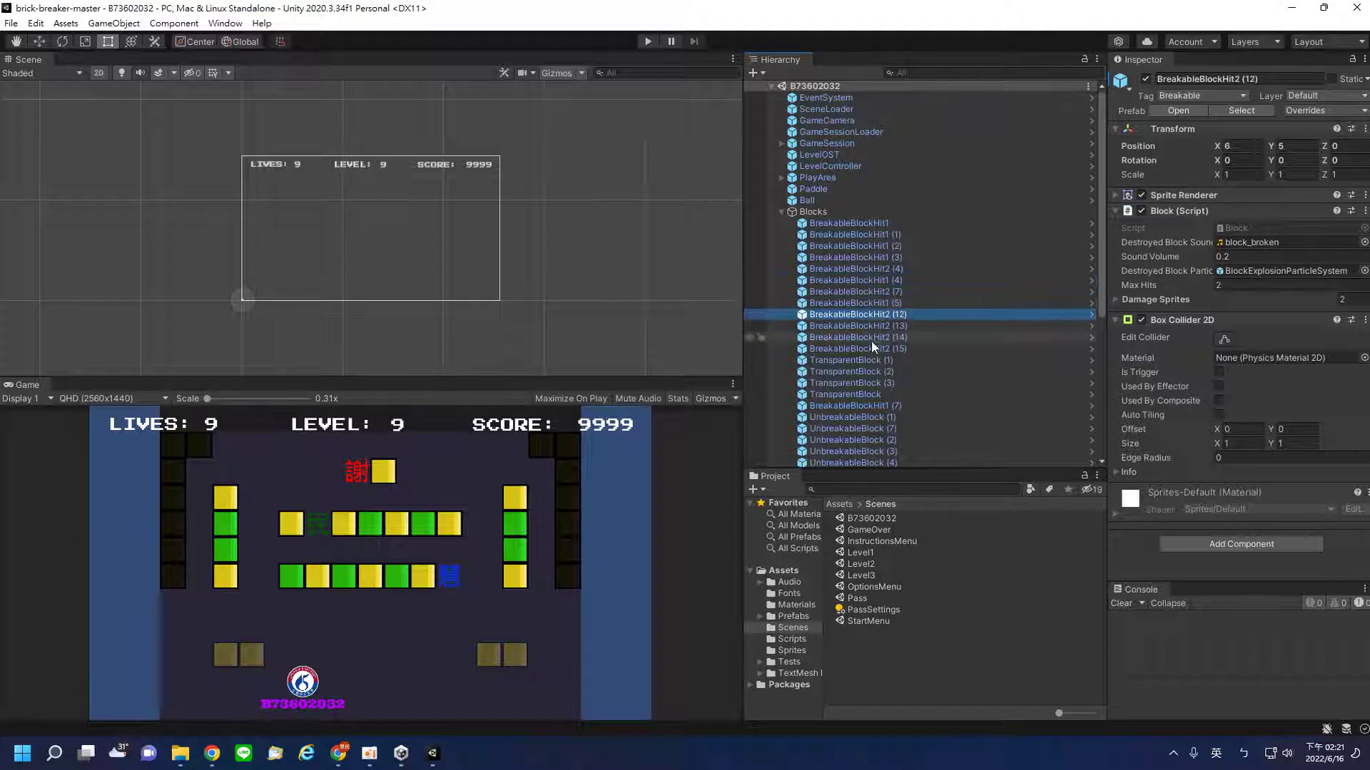
{"action": "left_click", "coordinate": [871, 338]}
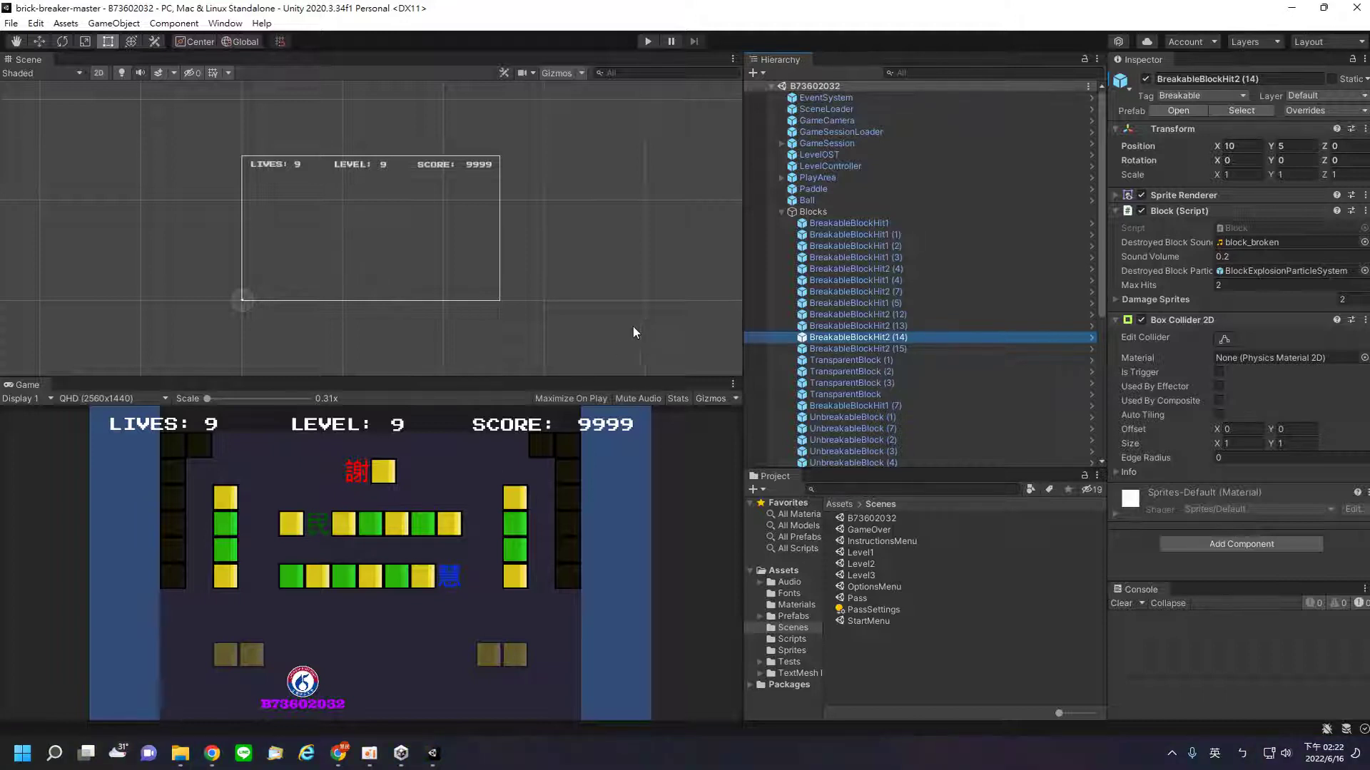
{"action": "left_click", "coordinate": [805, 201]}
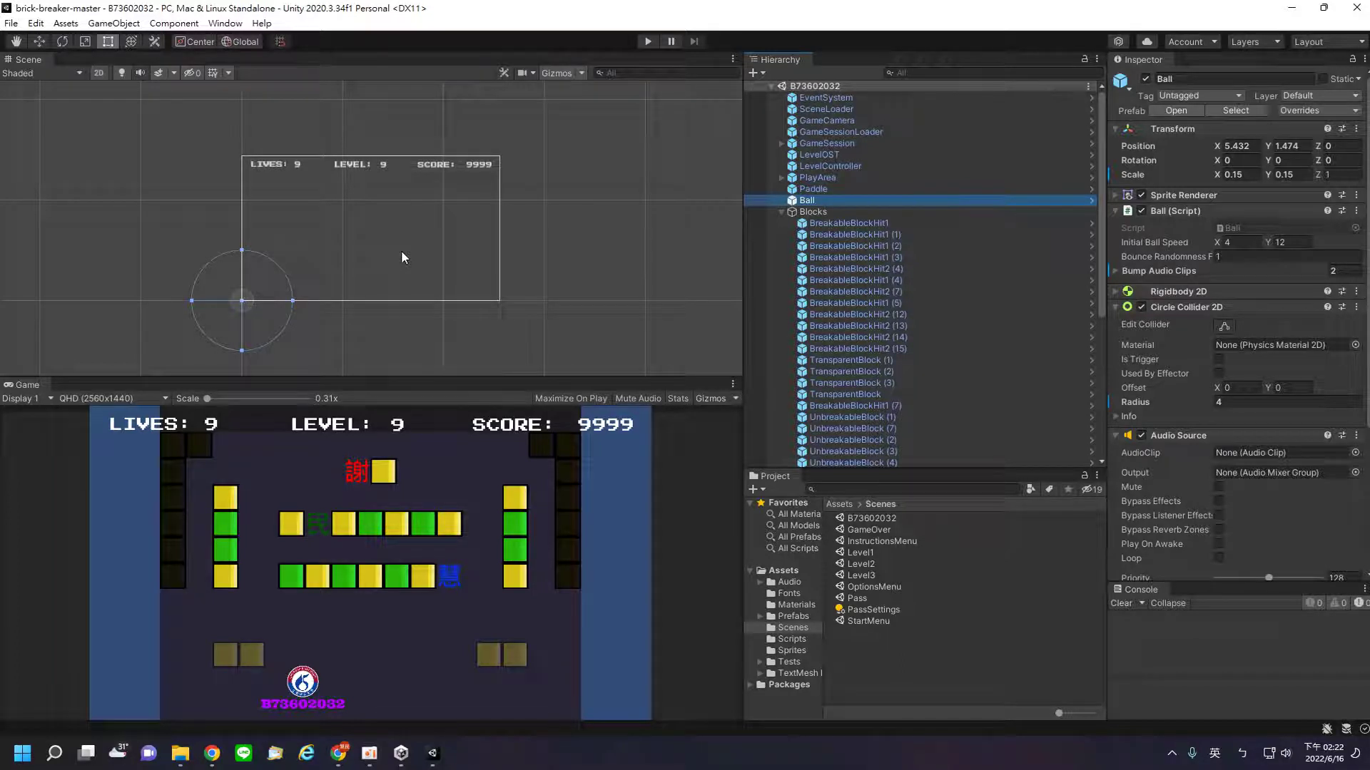
Step: Inspect Blocks, a BreakableBlockHit1 block and the Ball, then open the SceneLoader script in VS Code
{"action": "left_click", "coordinate": [818, 212]}
{"action": "left_click", "coordinate": [811, 222]}
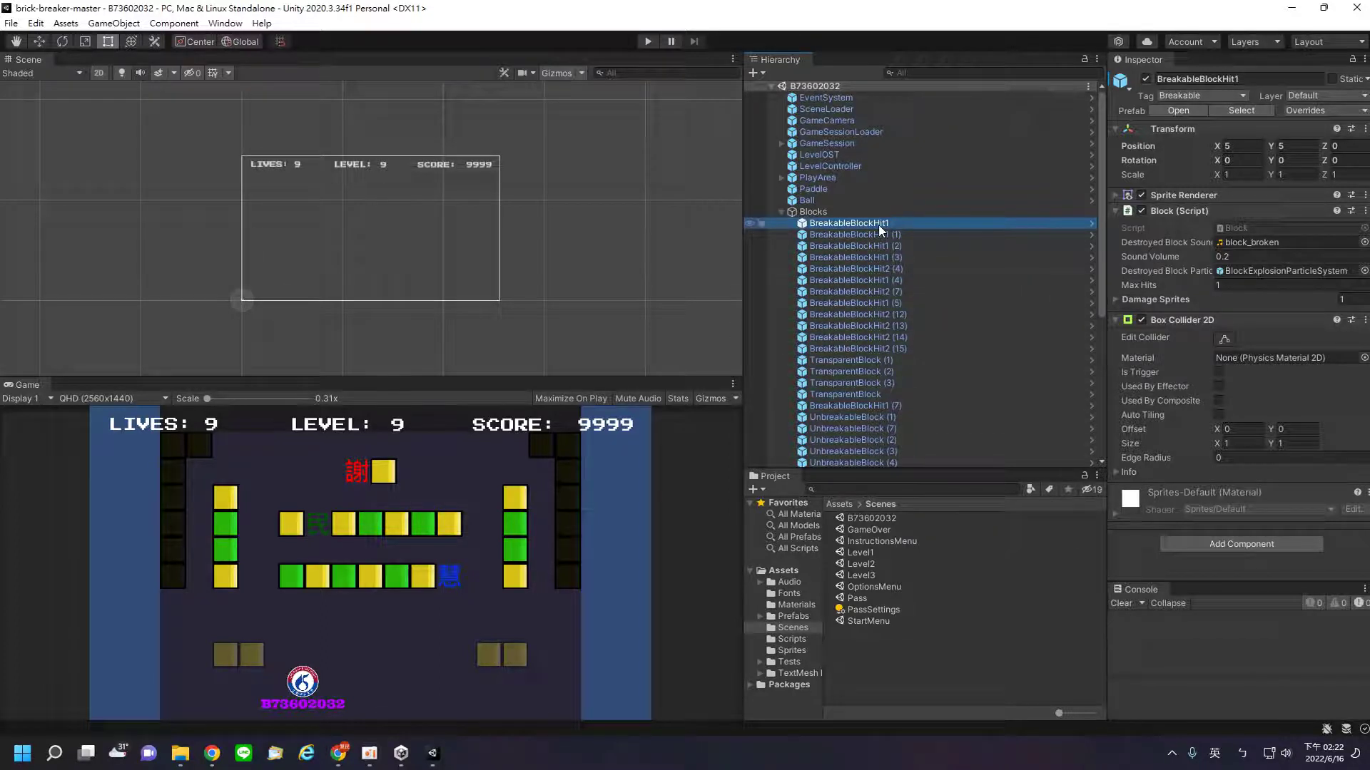
{"action": "left_click", "coordinate": [819, 211]}
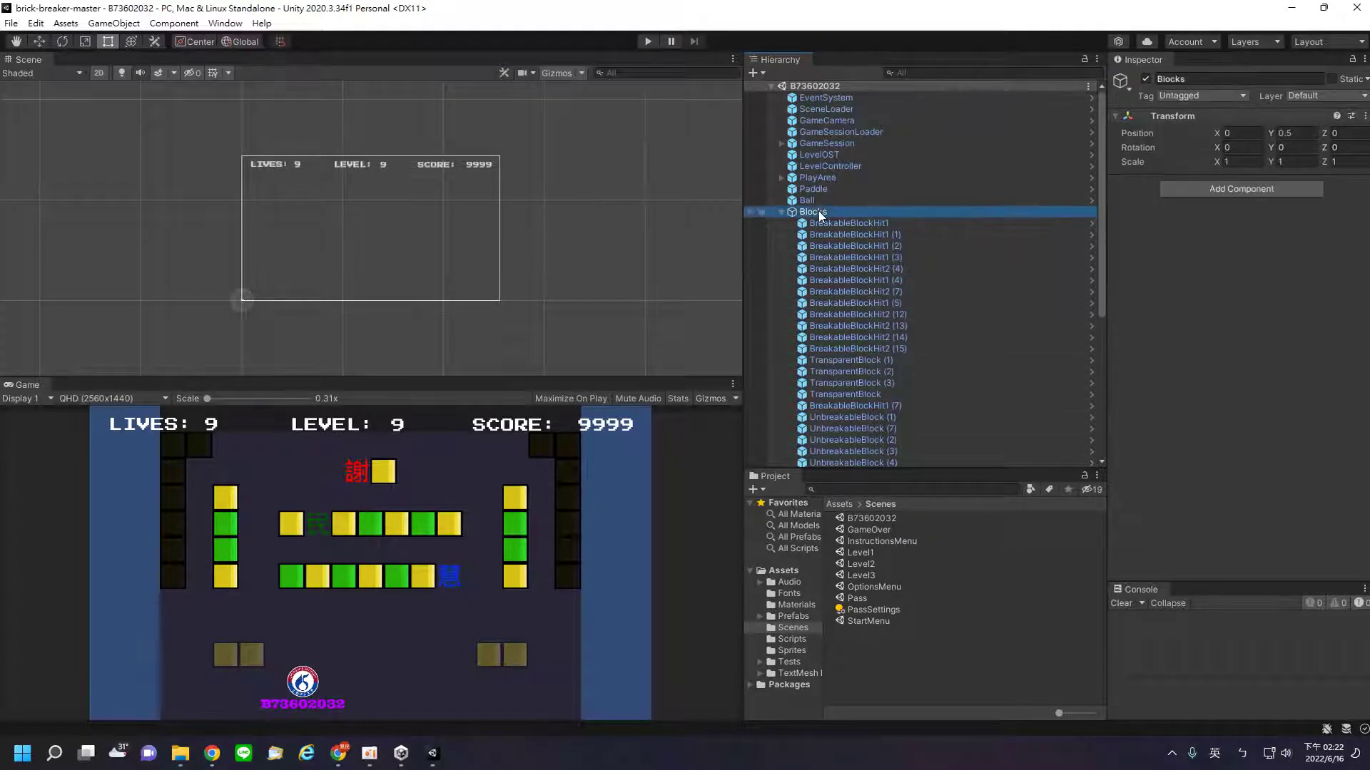
{"action": "left_click", "coordinate": [812, 202]}
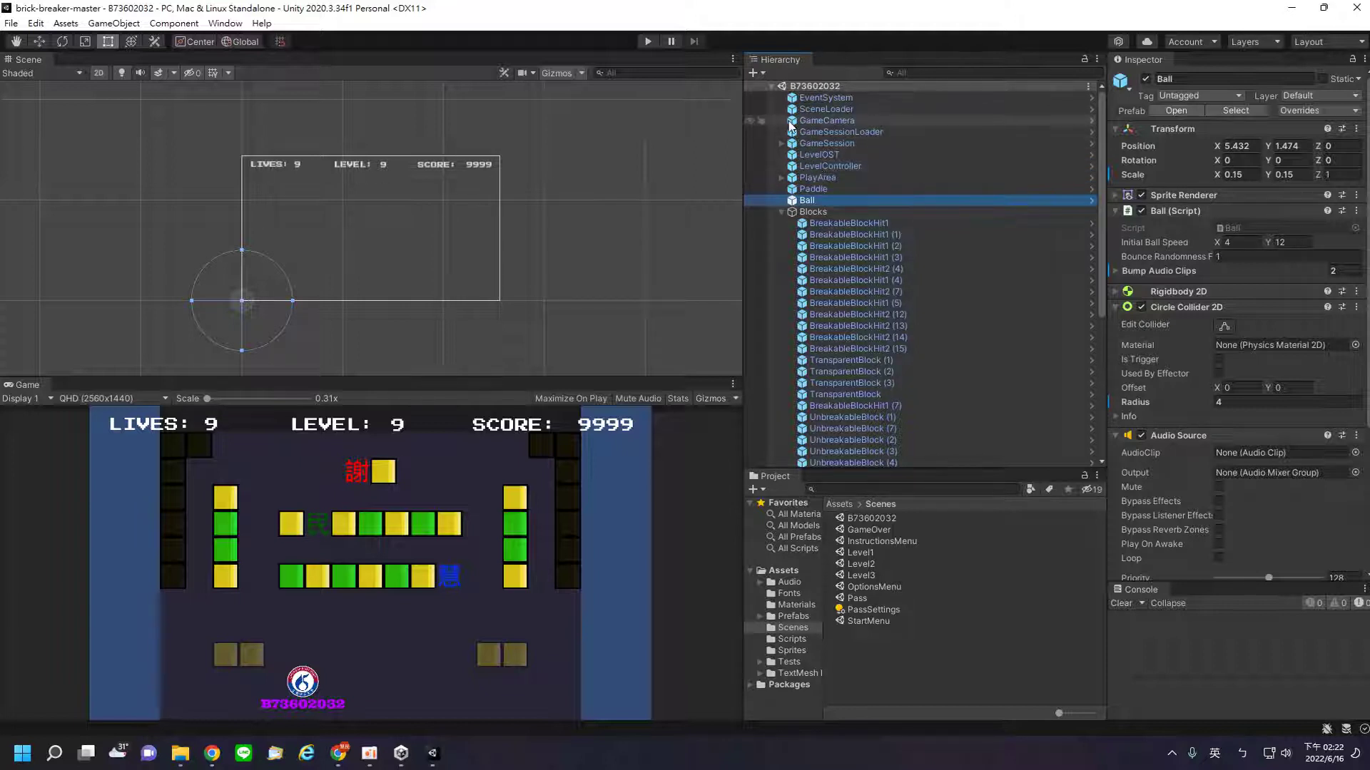
{"action": "left_click", "coordinate": [819, 110]}
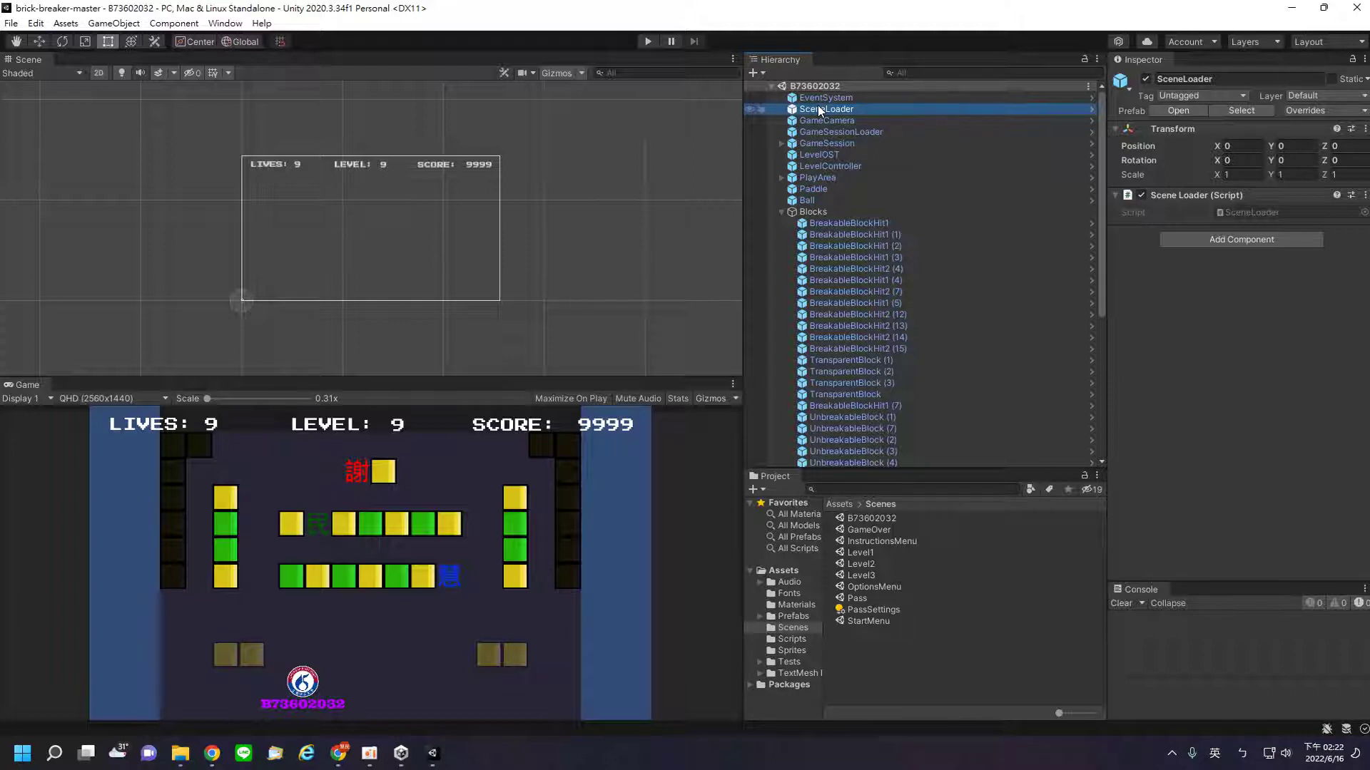
{"action": "left_click", "coordinate": [1262, 212]}
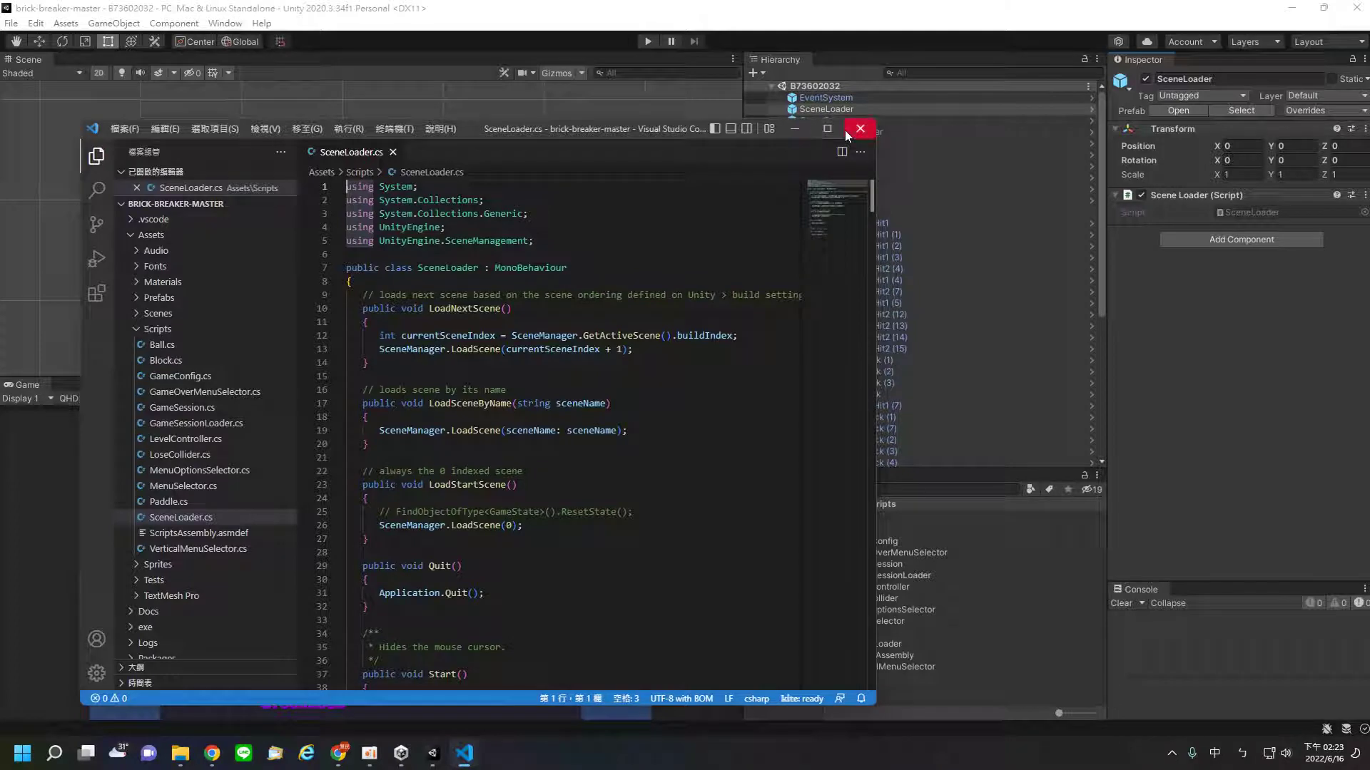
Step: Minimize the SceneLoader.cs code window to return to the Unity editor
{"action": "left_click", "coordinate": [803, 129]}
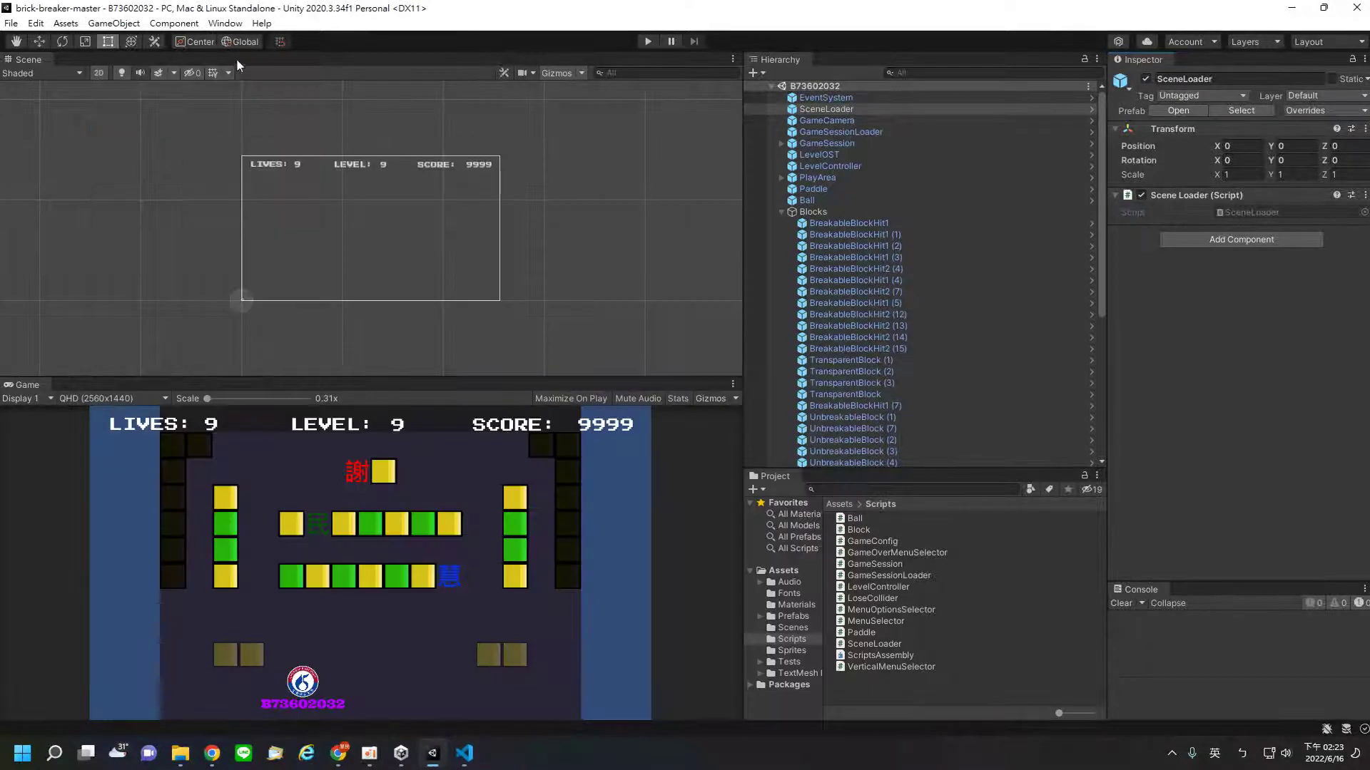
{"action": "left_click", "coordinate": [11, 23]}
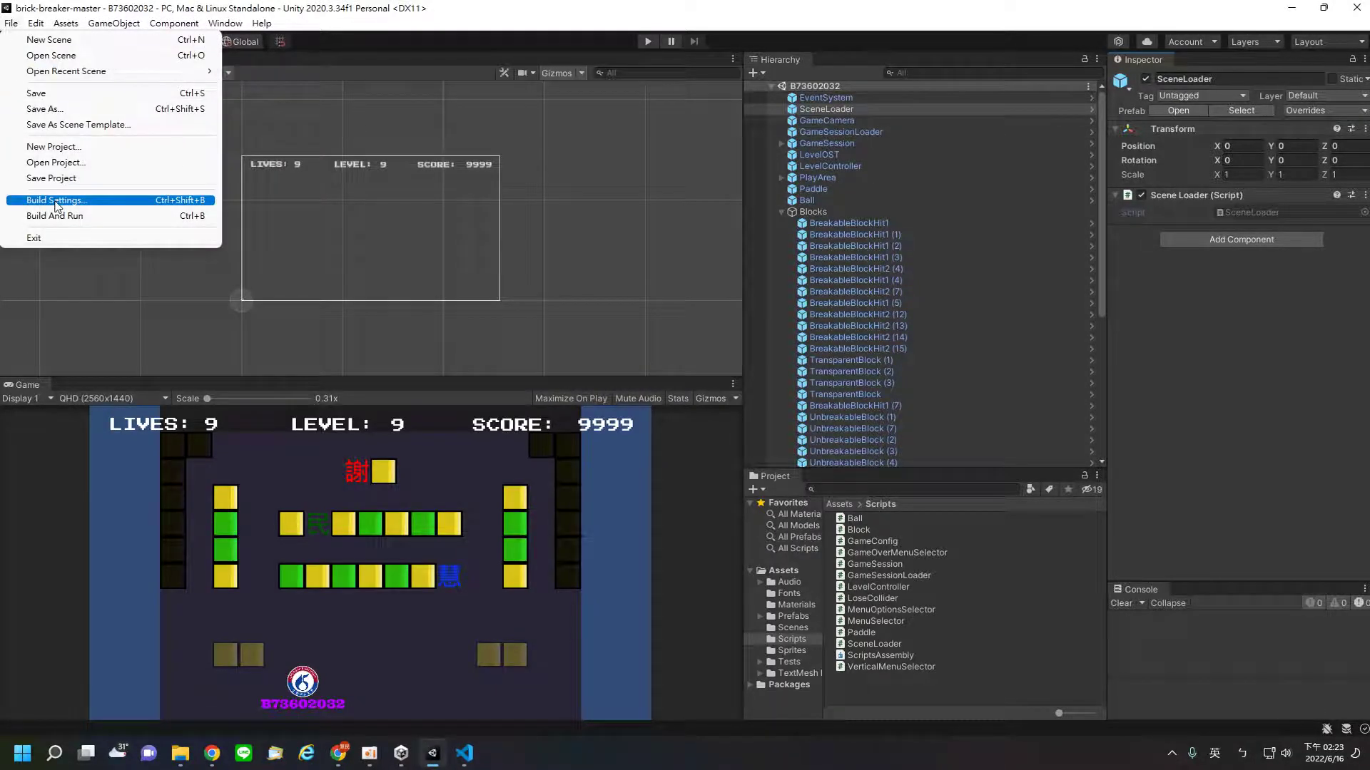
Step: Review the Scenes In Build order in Build Settings, select Level3, then bring SceneLoader.cs back
{"action": "left_click", "coordinate": [31, 202]}
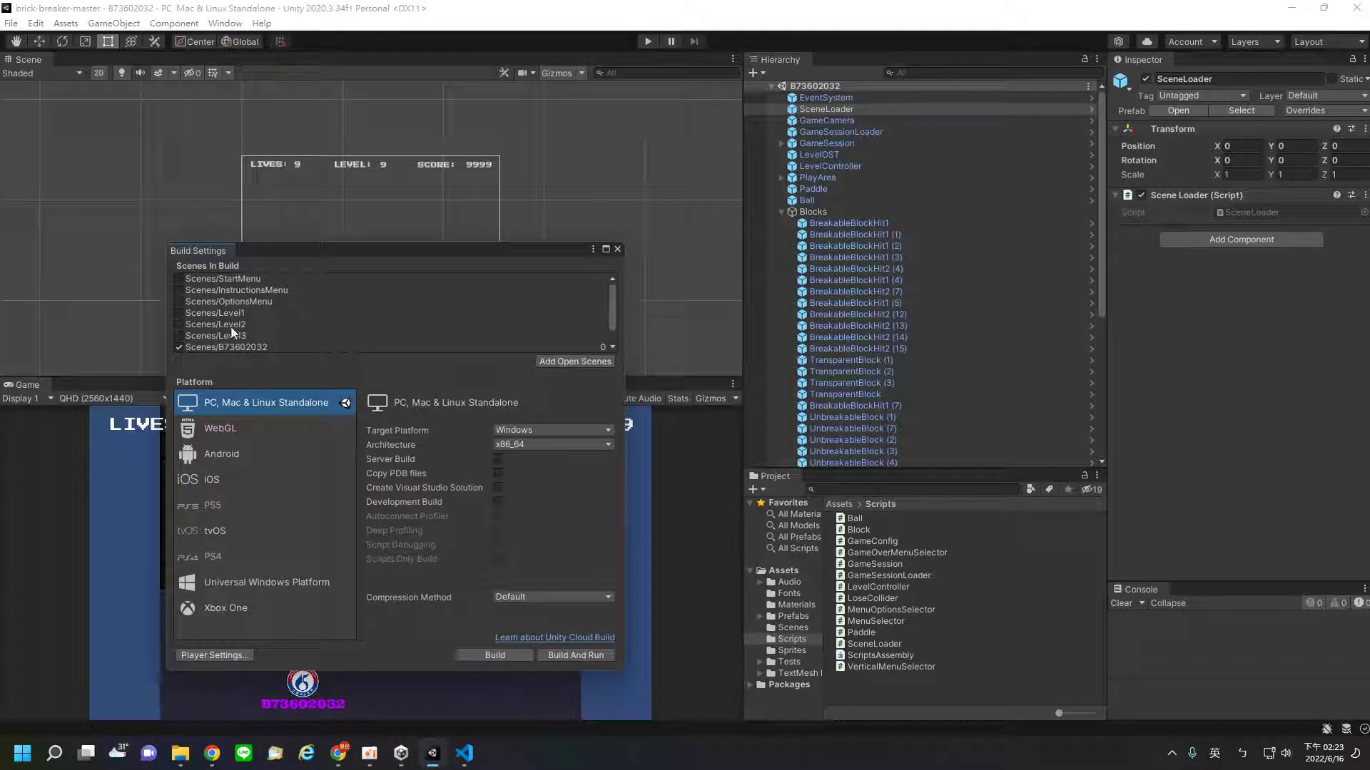
{"action": "left_click_drag", "start_coordinate": [612, 307], "coordinate": [611, 331]}
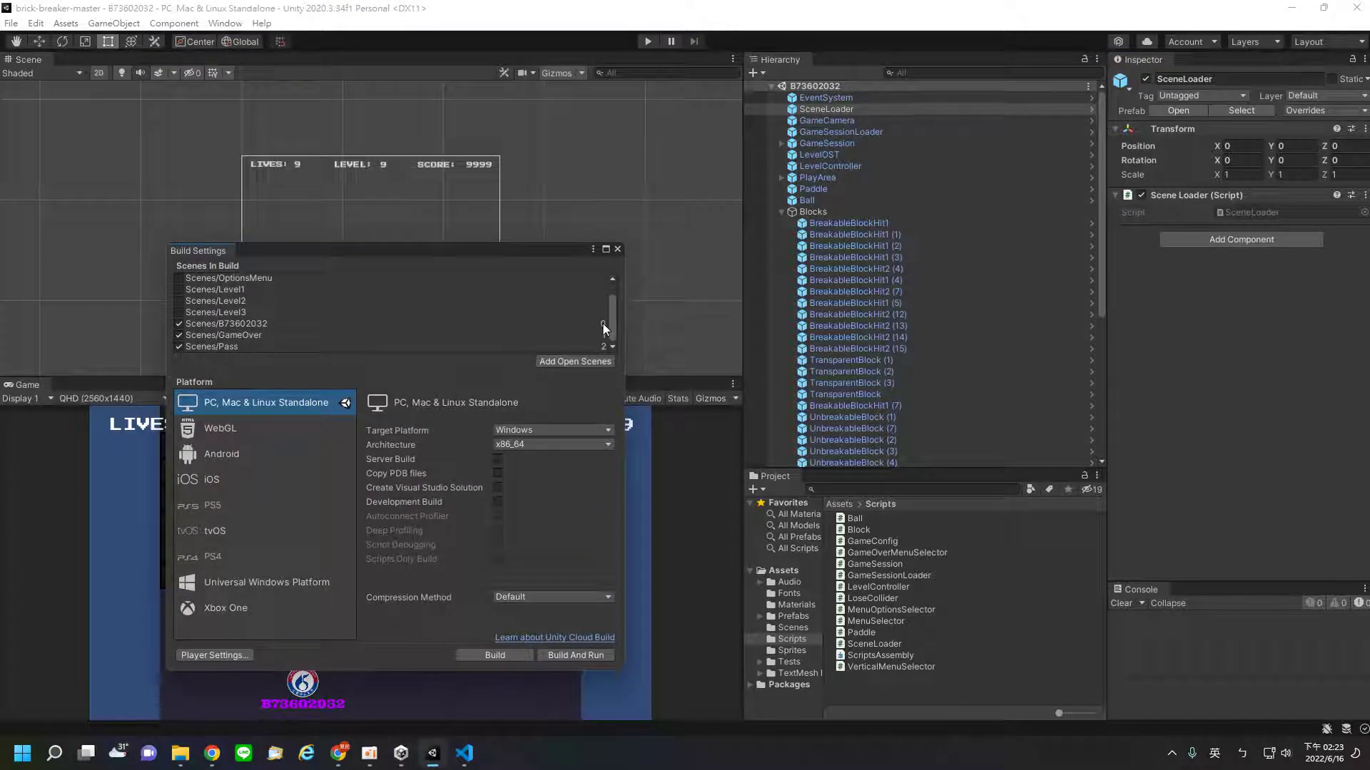
{"action": "left_click", "coordinate": [238, 311]}
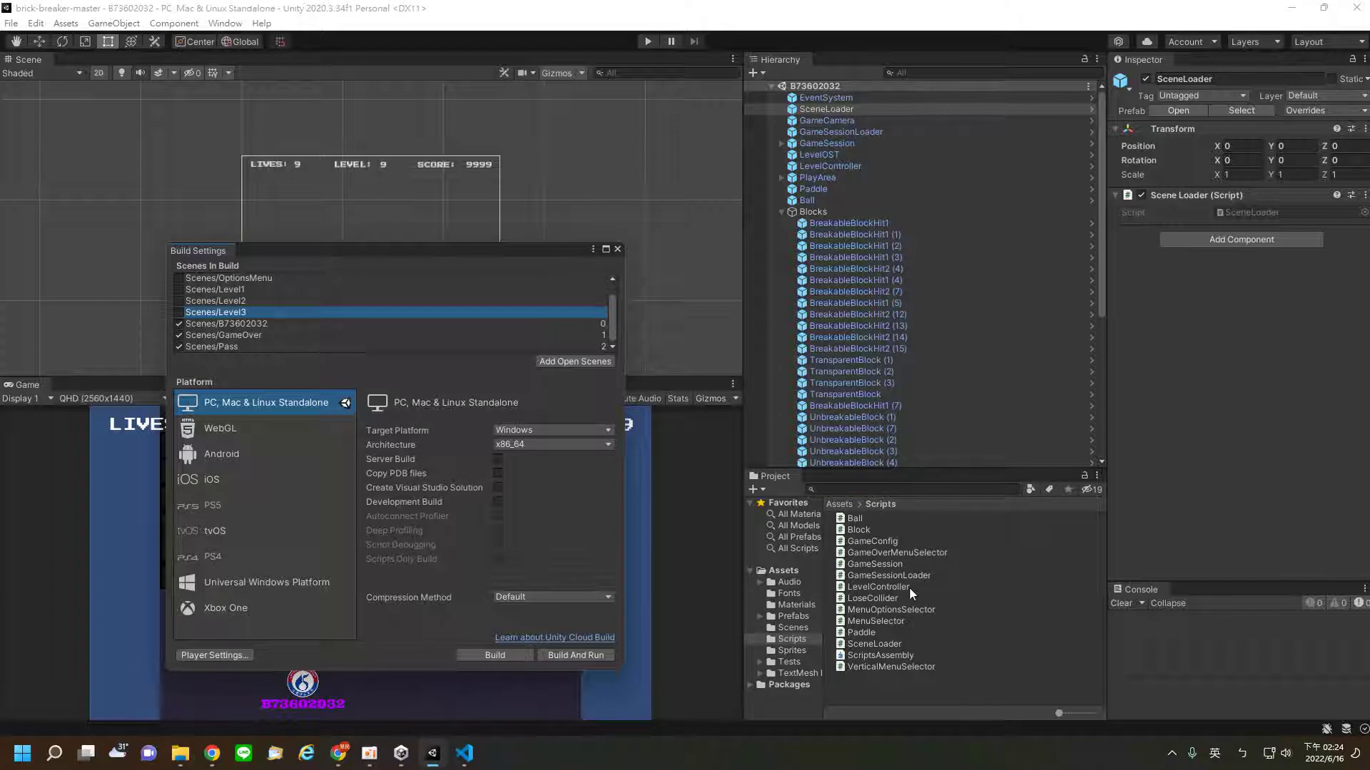
{"action": "left_click", "coordinate": [462, 757]}
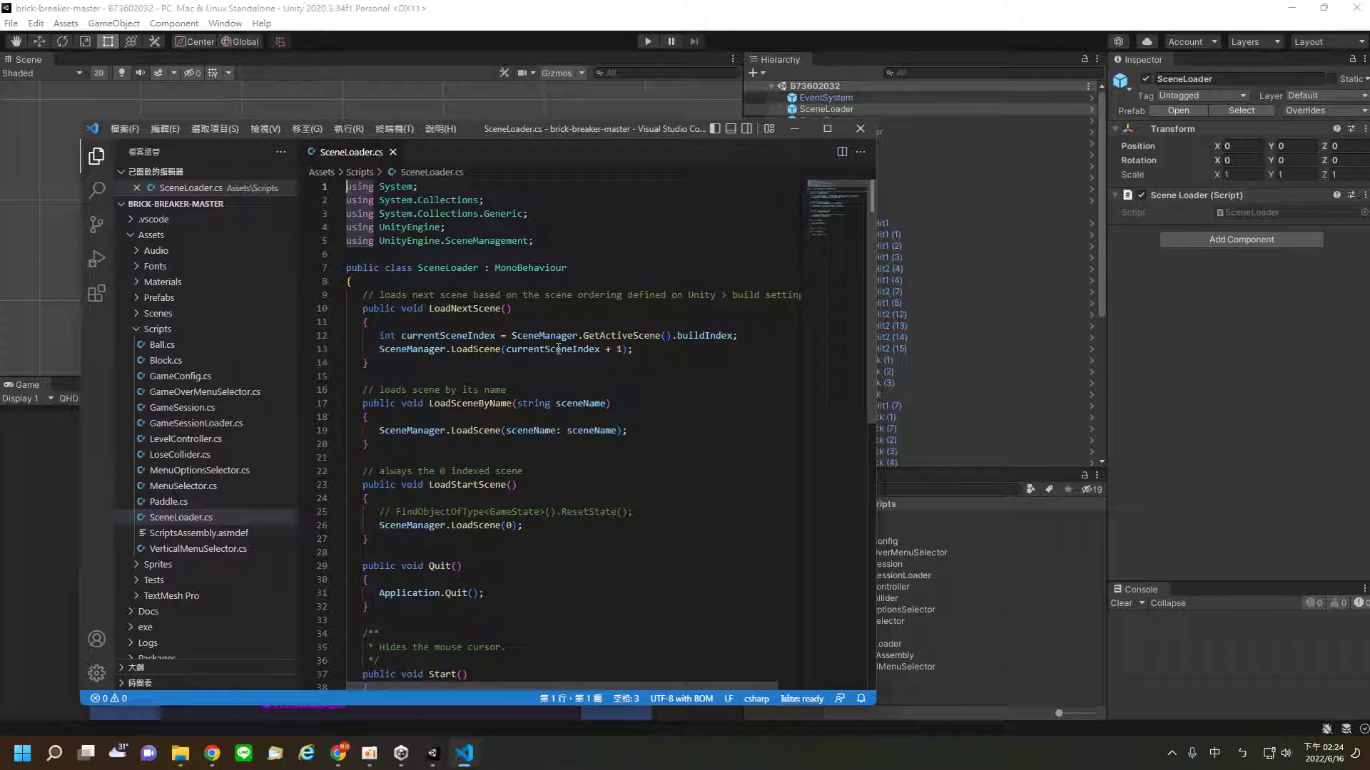
{"action": "scroll", "coordinate": [530, 486], "scroll_direction": "down", "scroll_amount": 1}
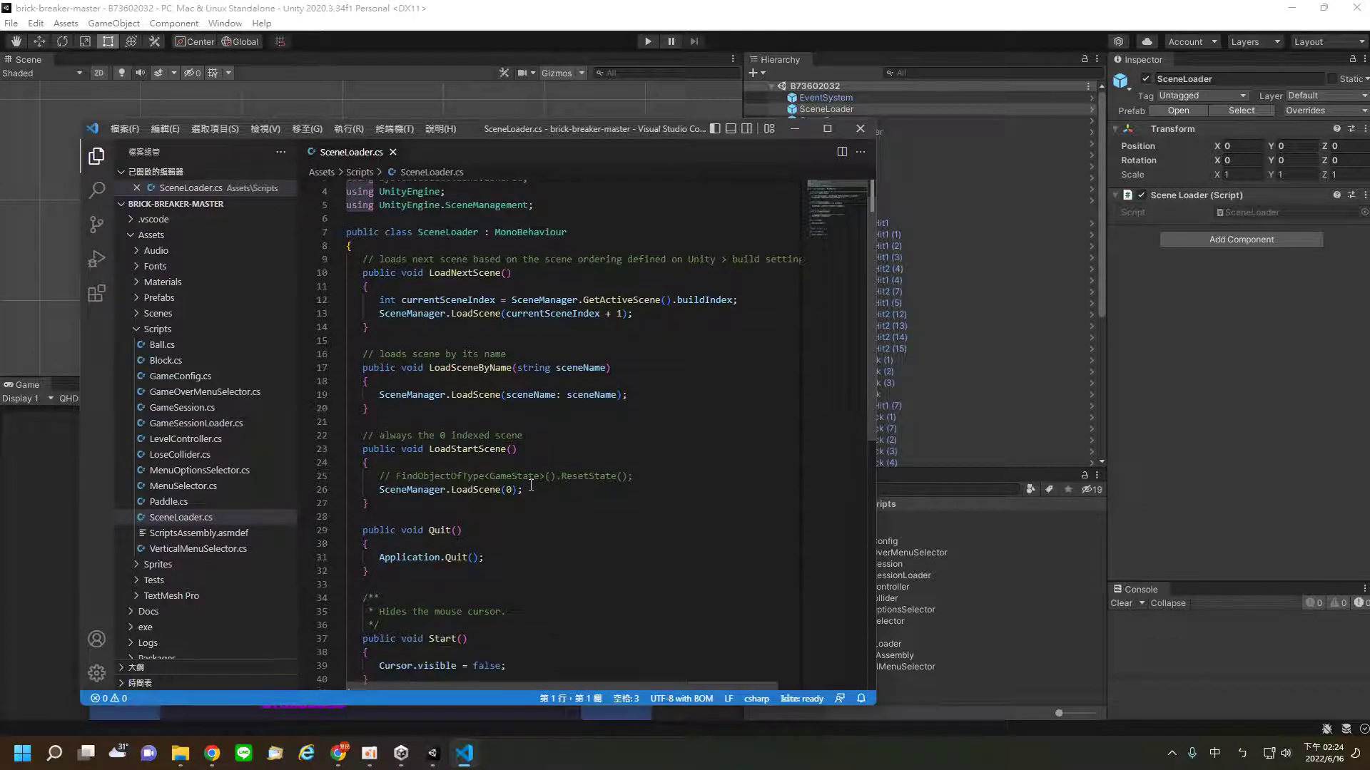
{"action": "scroll", "coordinate": [516, 506], "scroll_direction": "down", "scroll_amount": 2}
{"action": "scroll", "coordinate": [516, 506], "scroll_direction": "down", "scroll_amount": 1}
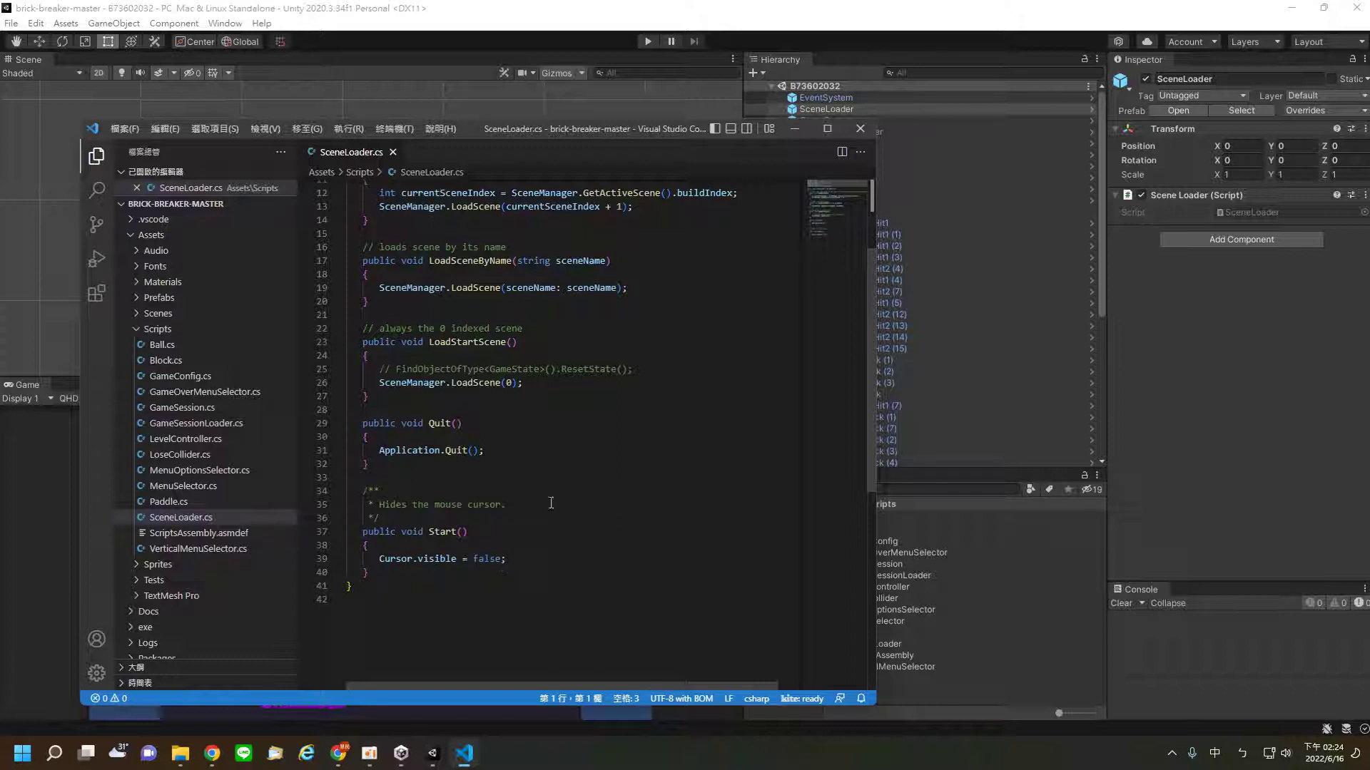
{"action": "scroll", "coordinate": [654, 301], "scroll_direction": "up", "scroll_amount": 4}
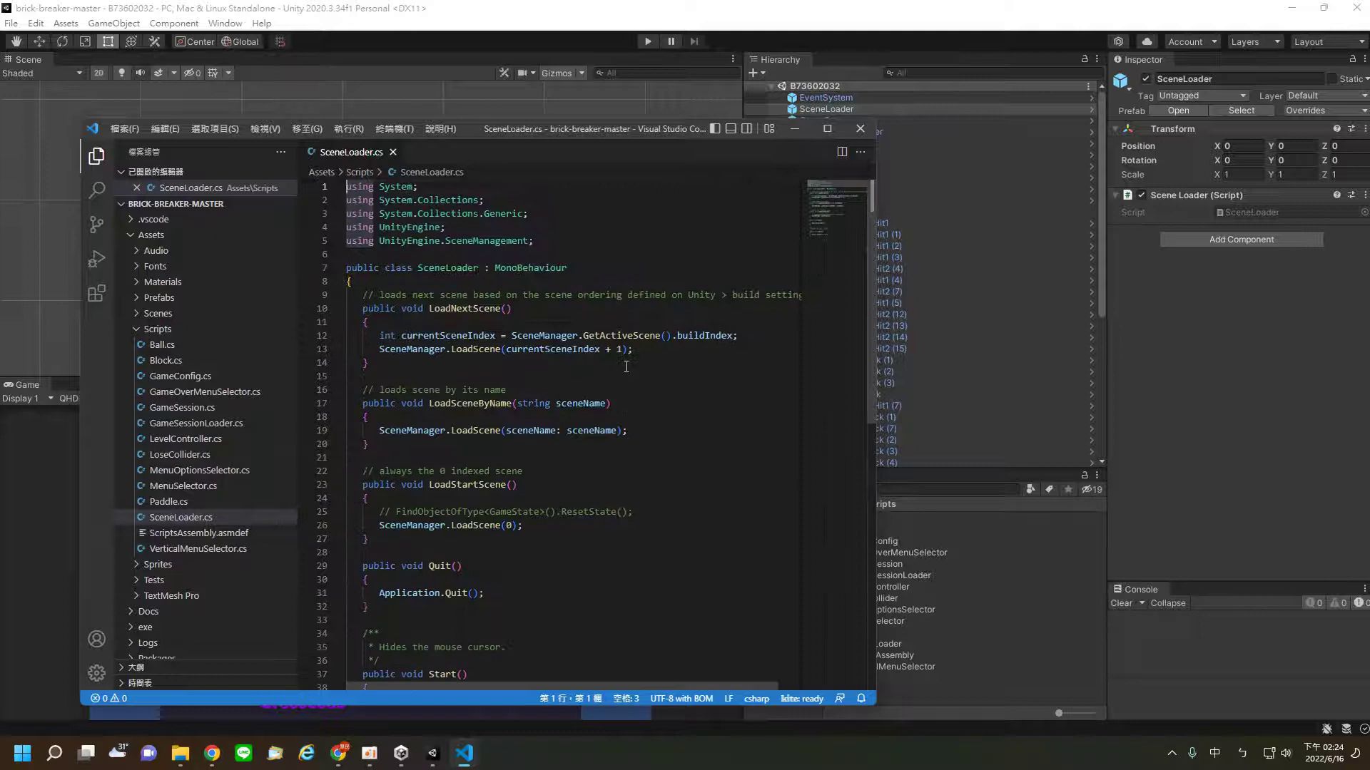
{"action": "left_click", "coordinate": [866, 133]}
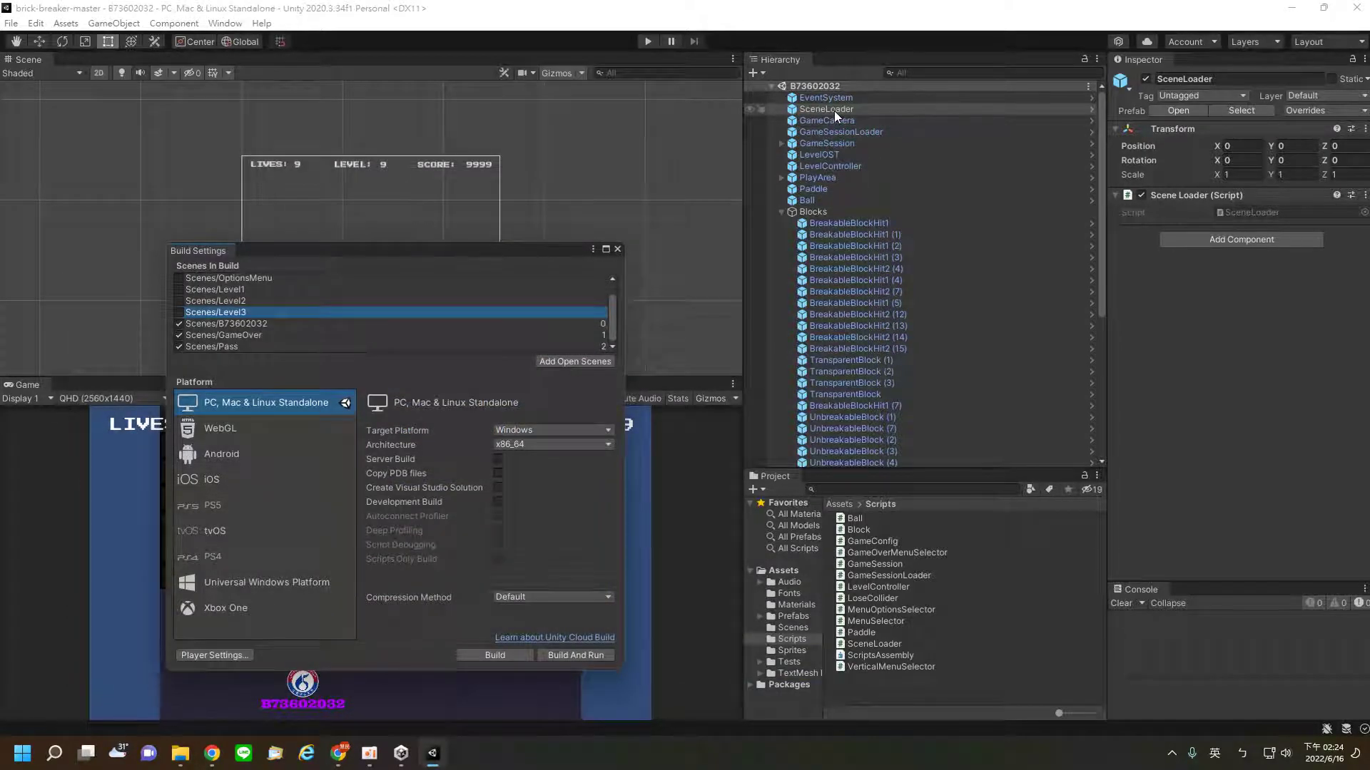
Step: Close Build Settings and select GameCamera to show its Orthographic, Size 6 camera settings
{"action": "left_click", "coordinate": [618, 250]}
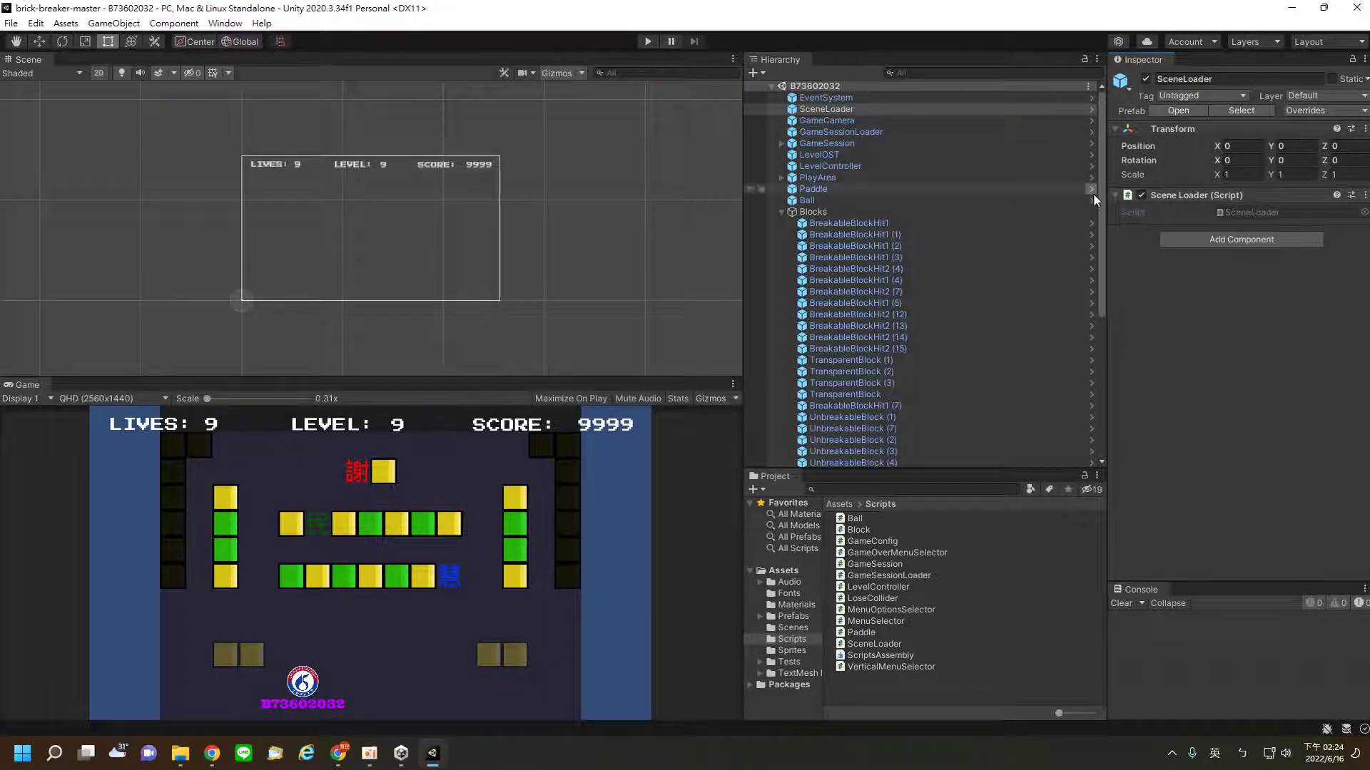
{"action": "left_click", "coordinate": [833, 119]}
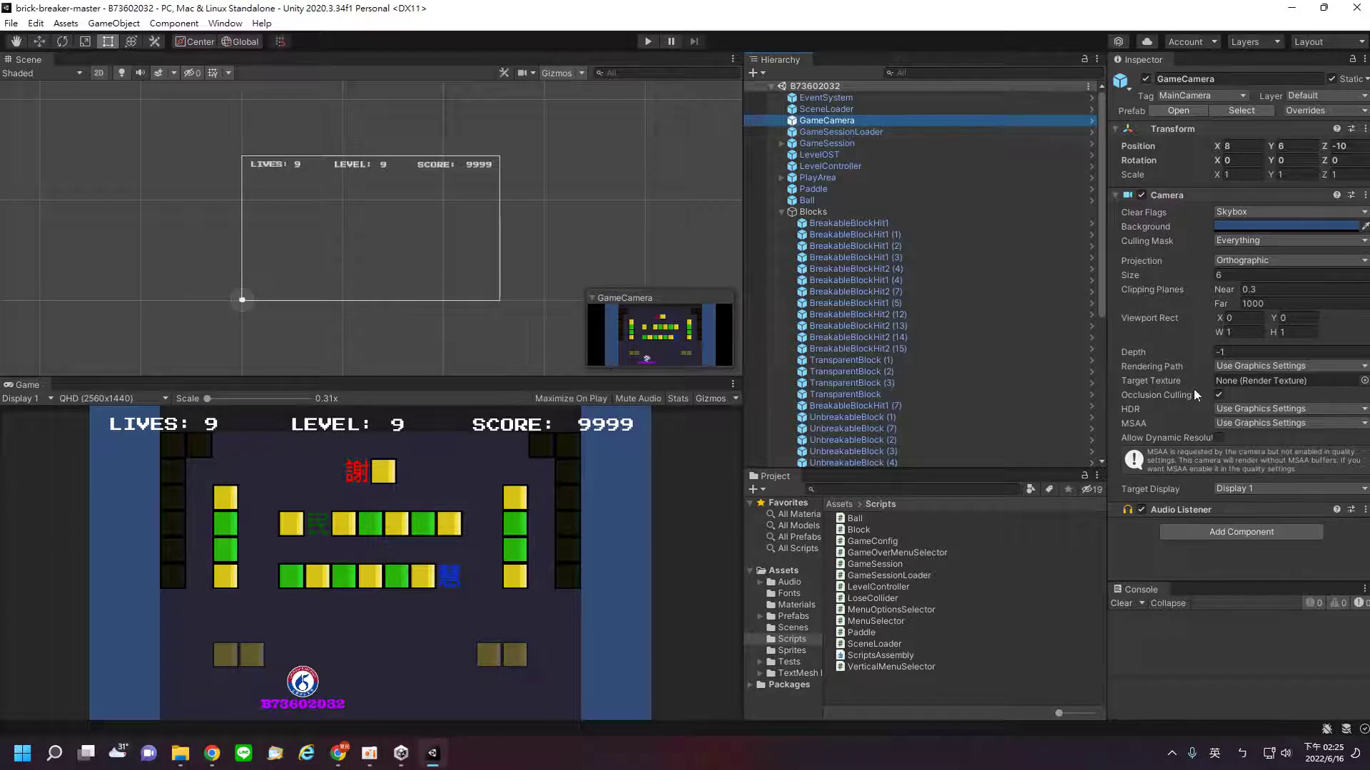
{"action": "left_click", "coordinate": [1205, 460]}
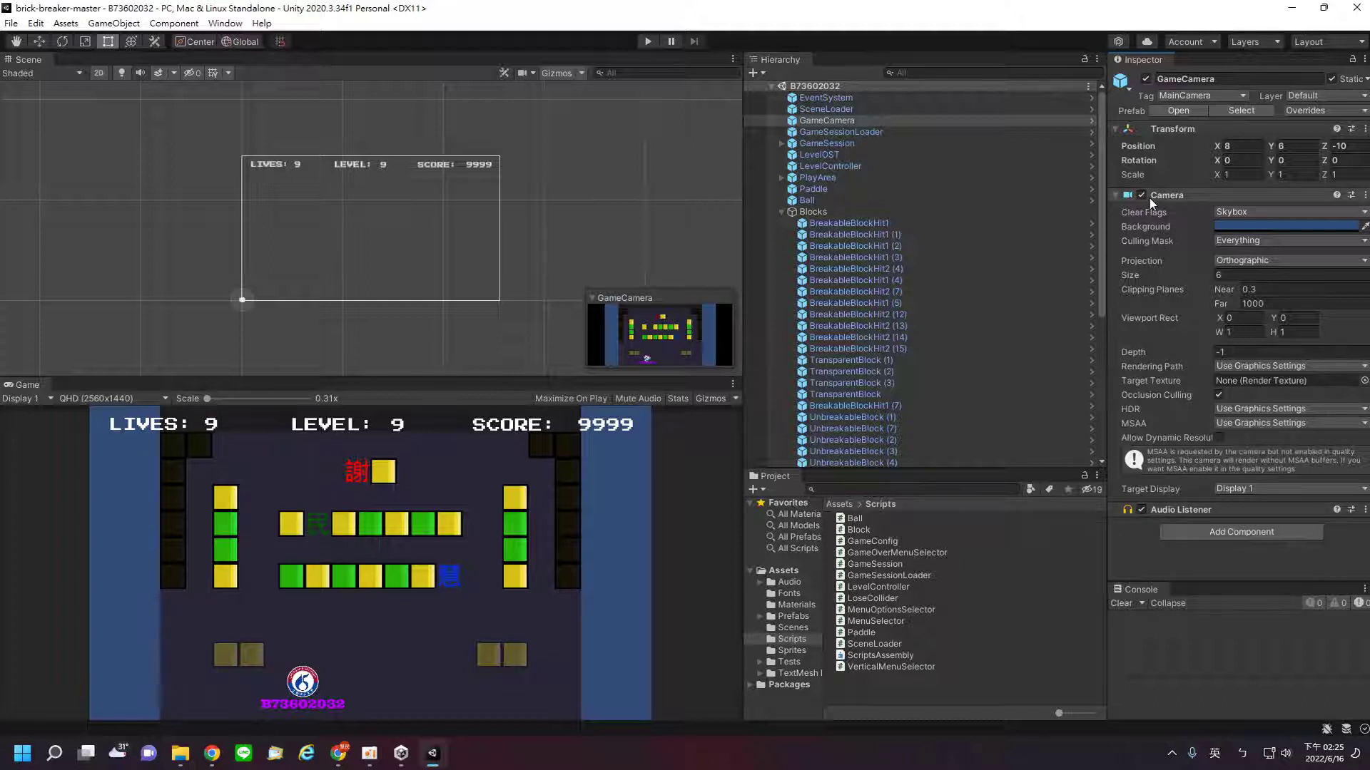
Step: Select GameSessionLoader to view its Transform and Game Session Loader script component
{"action": "mouse_move", "coordinate": [1196, 259]}
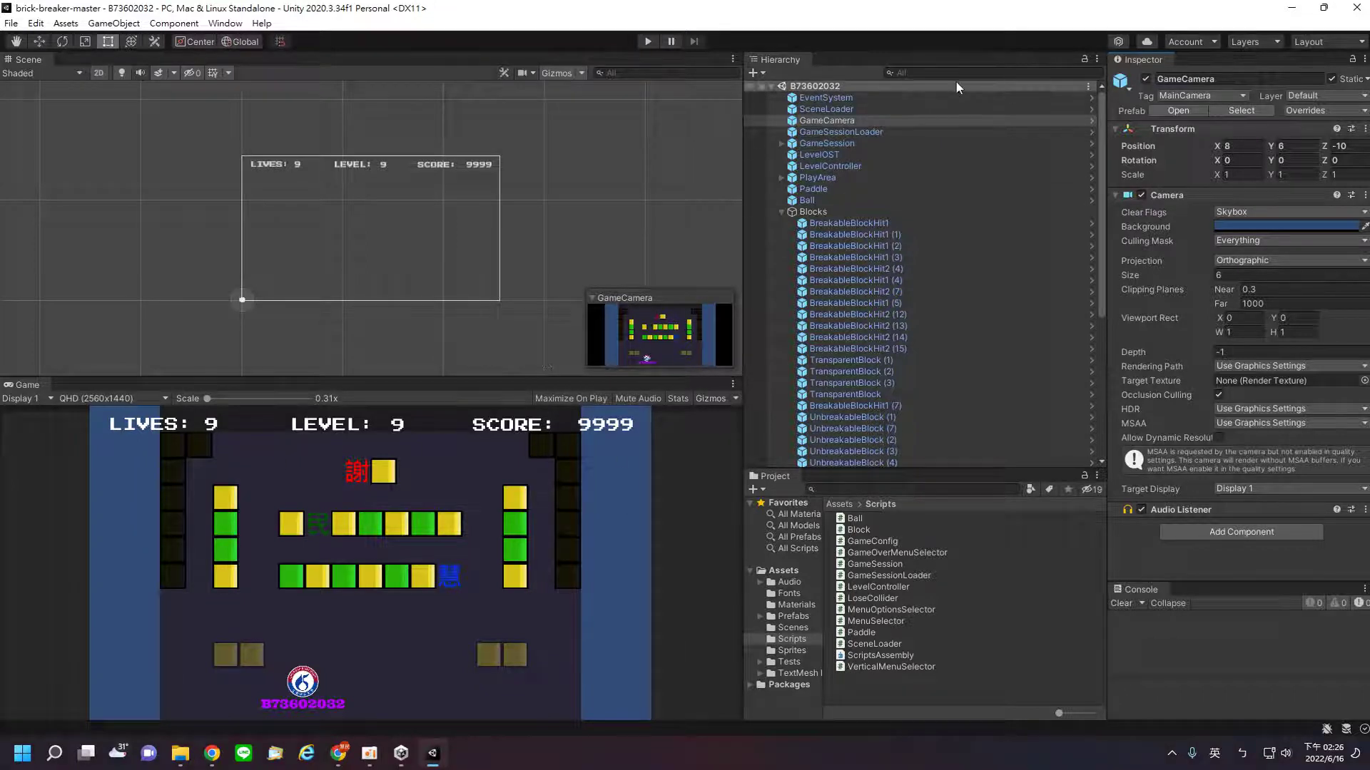
{"action": "left_click", "coordinate": [877, 135]}
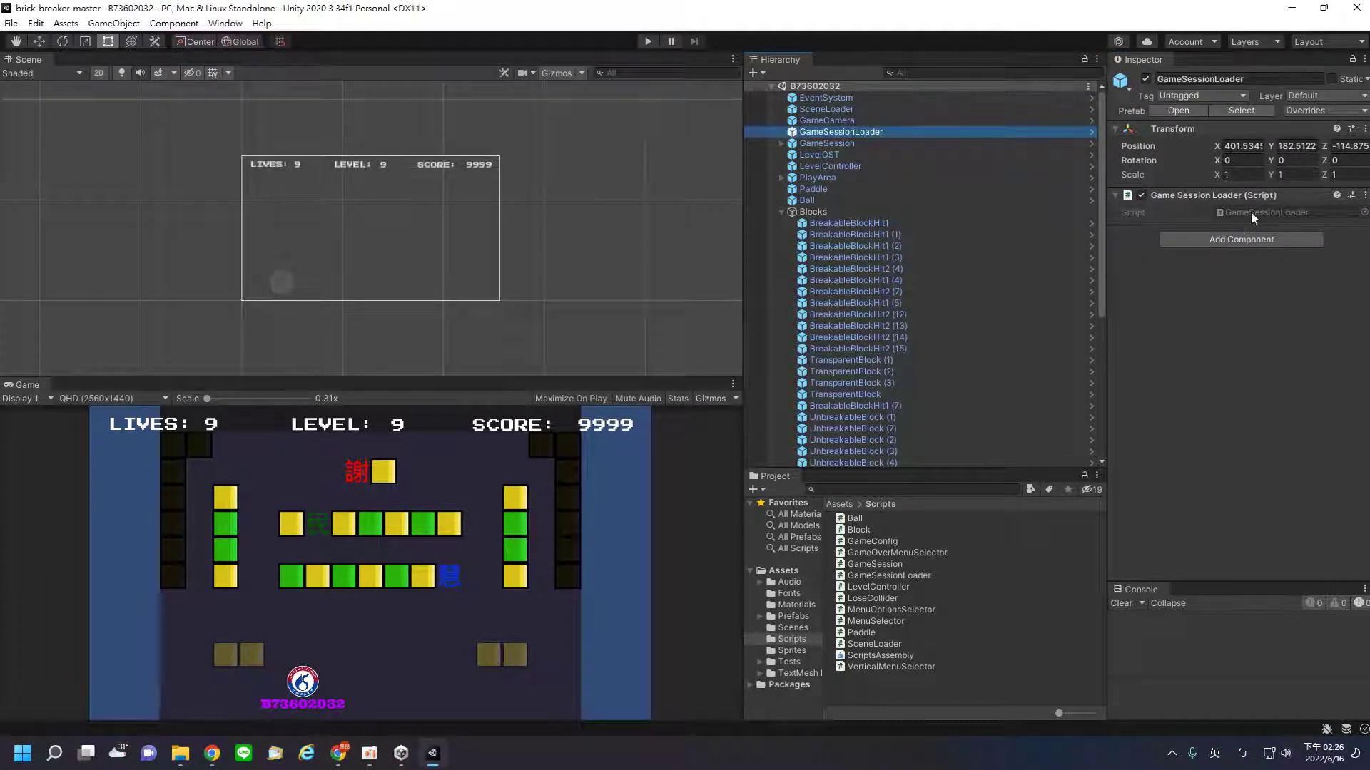
Step: Inspect the GameSession, LevelOST and LevelController objects' settings
{"action": "left_click", "coordinate": [852, 142]}
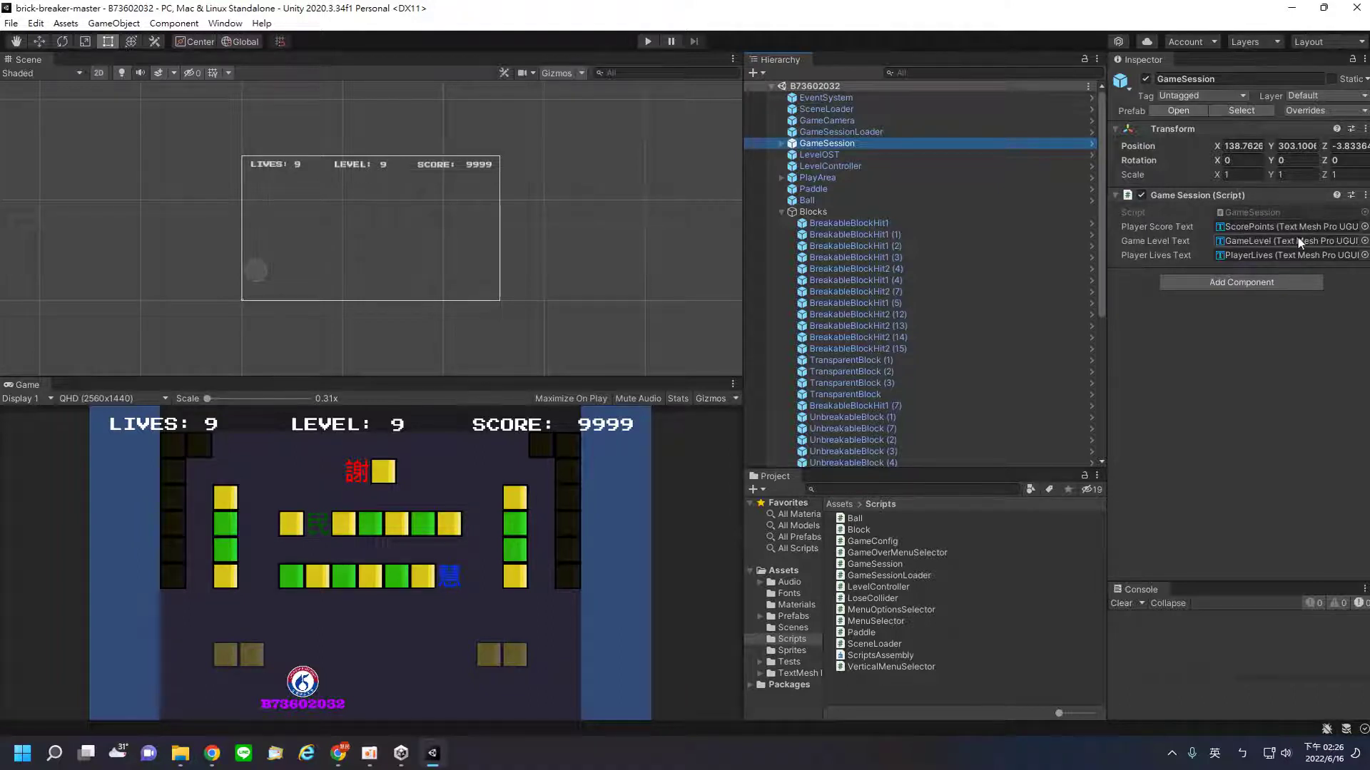
{"action": "left_click", "coordinate": [854, 154]}
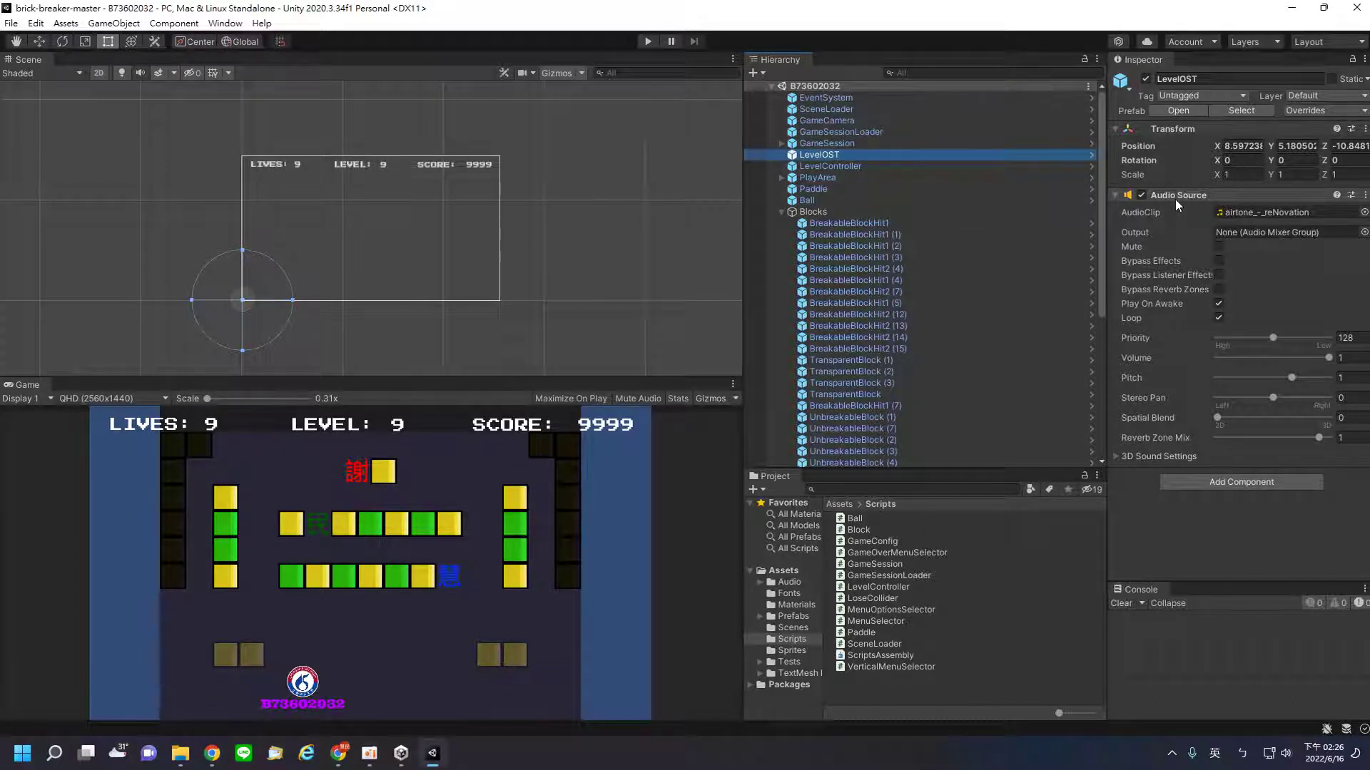
{"action": "left_click", "coordinate": [829, 168]}
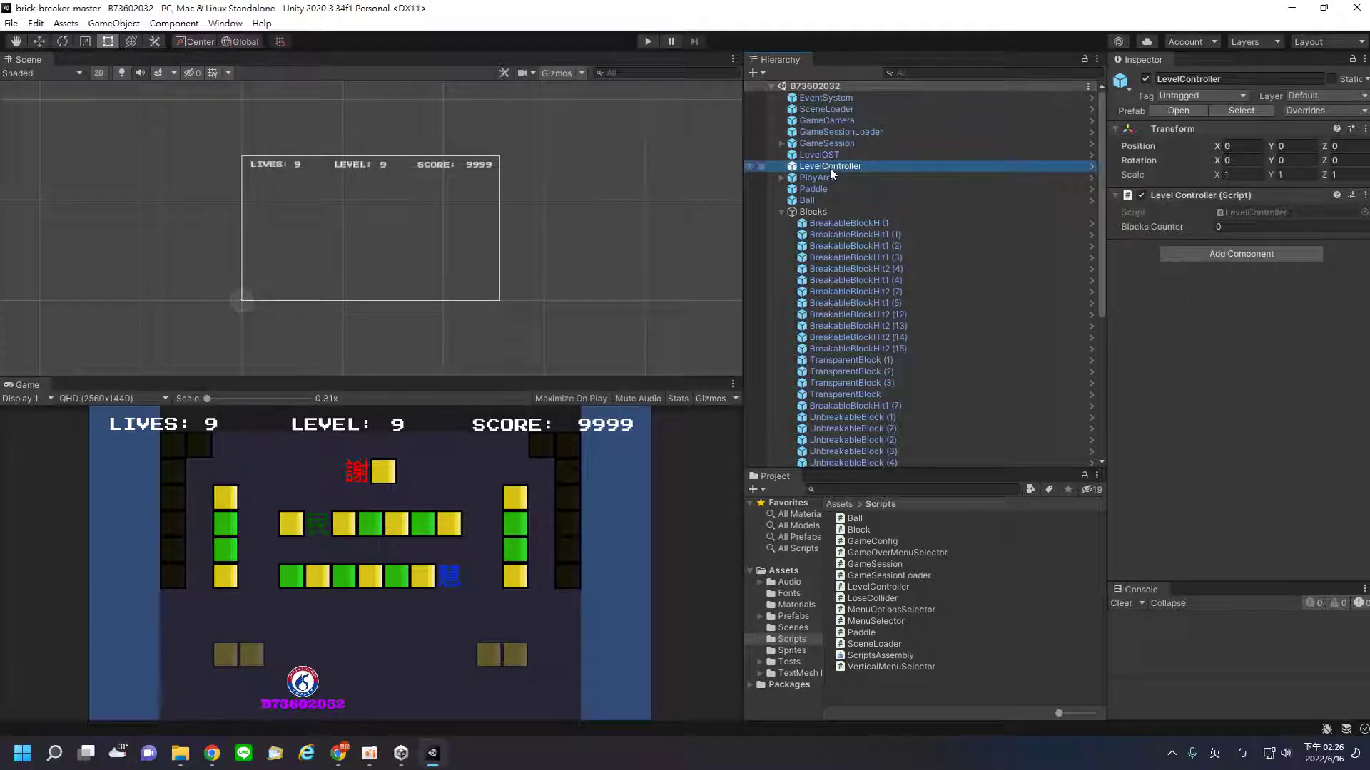
Step: Inspect PlayArea and Paddle, then open the Paddle script in VS Code
{"action": "left_click", "coordinate": [829, 179]}
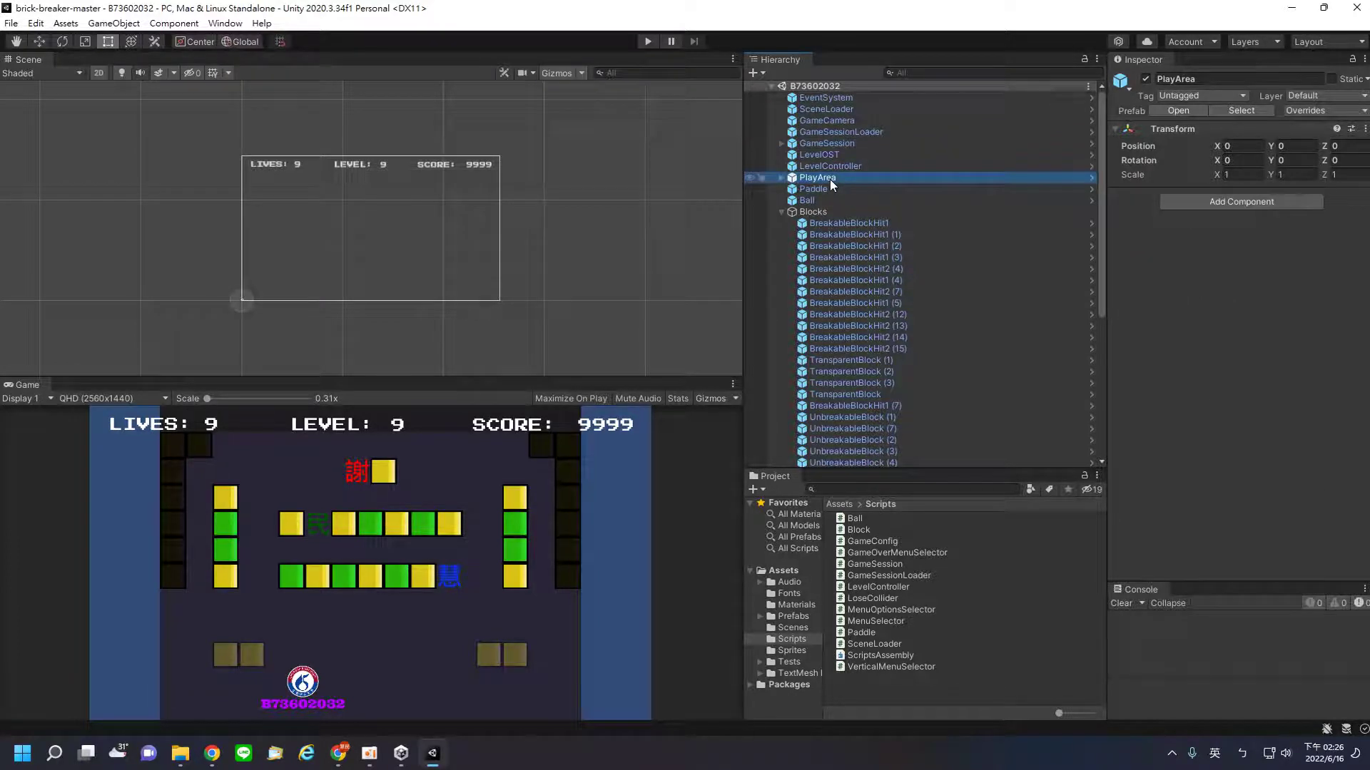
{"action": "left_click", "coordinate": [823, 187]}
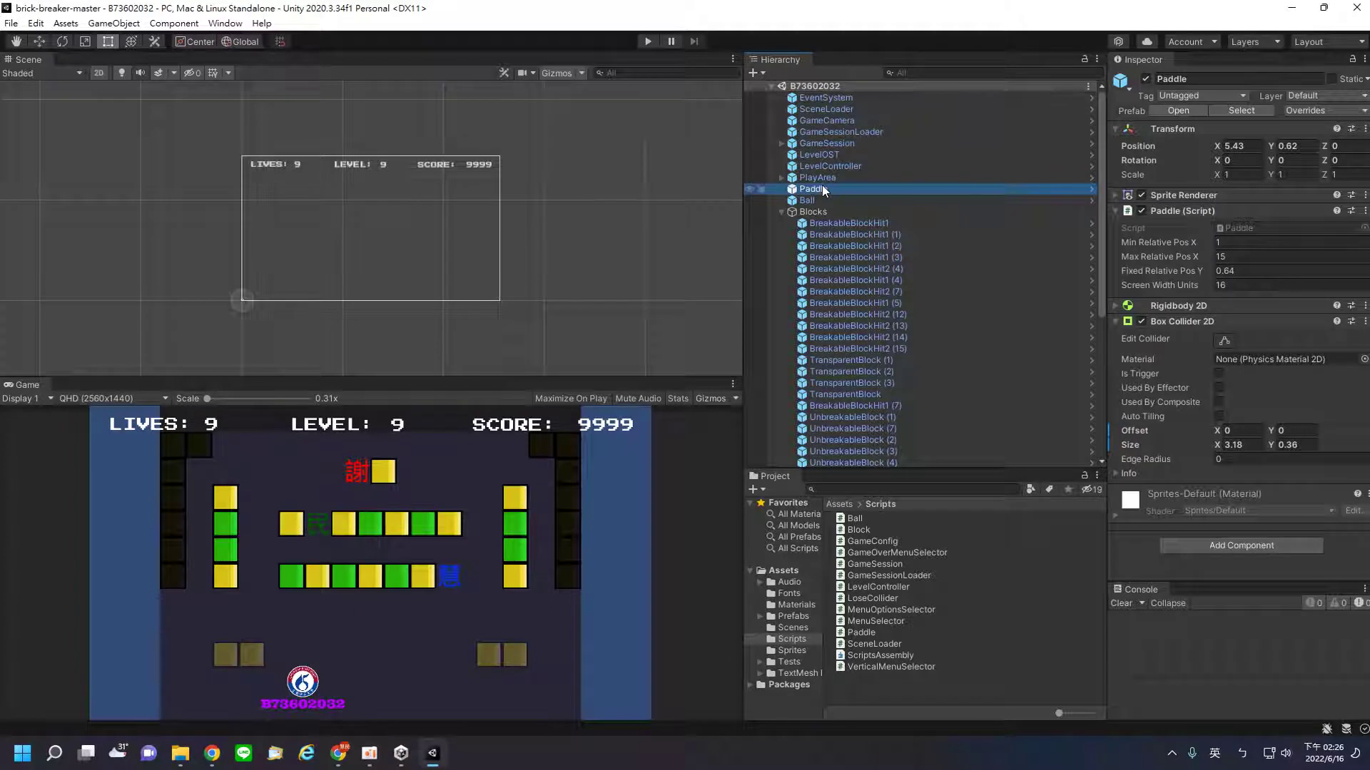
{"action": "left_click", "coordinate": [1245, 228]}
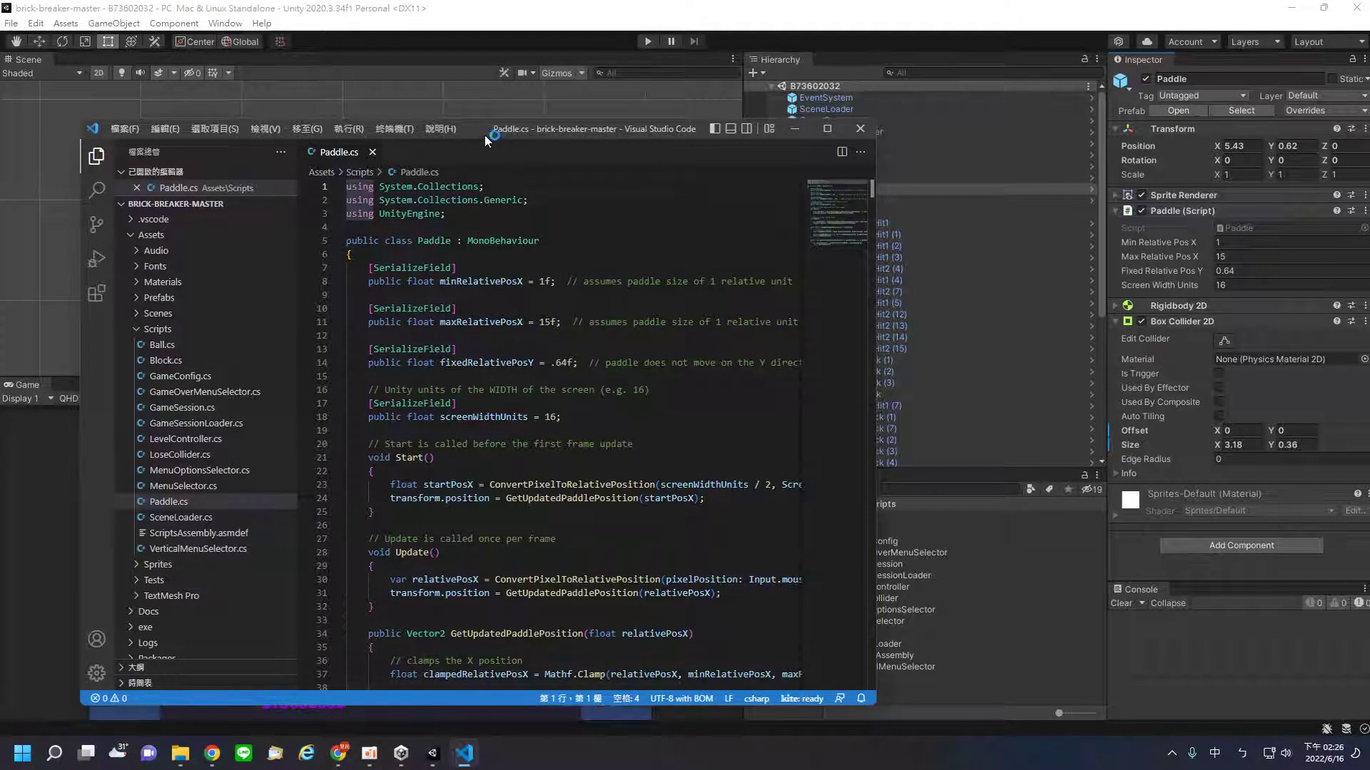
Step: Move the VS Code window right so Paddle.cs sits beside Unity's Game view
{"action": "mouse_move", "coordinate": [482, 131]}
{"action": "left_mouse_down"}
{"action": "mouse_move", "coordinate": [837, 154]}
{"action": "mouse_move", "coordinate": [755, 84]}
{"action": "left_mouse_up"}
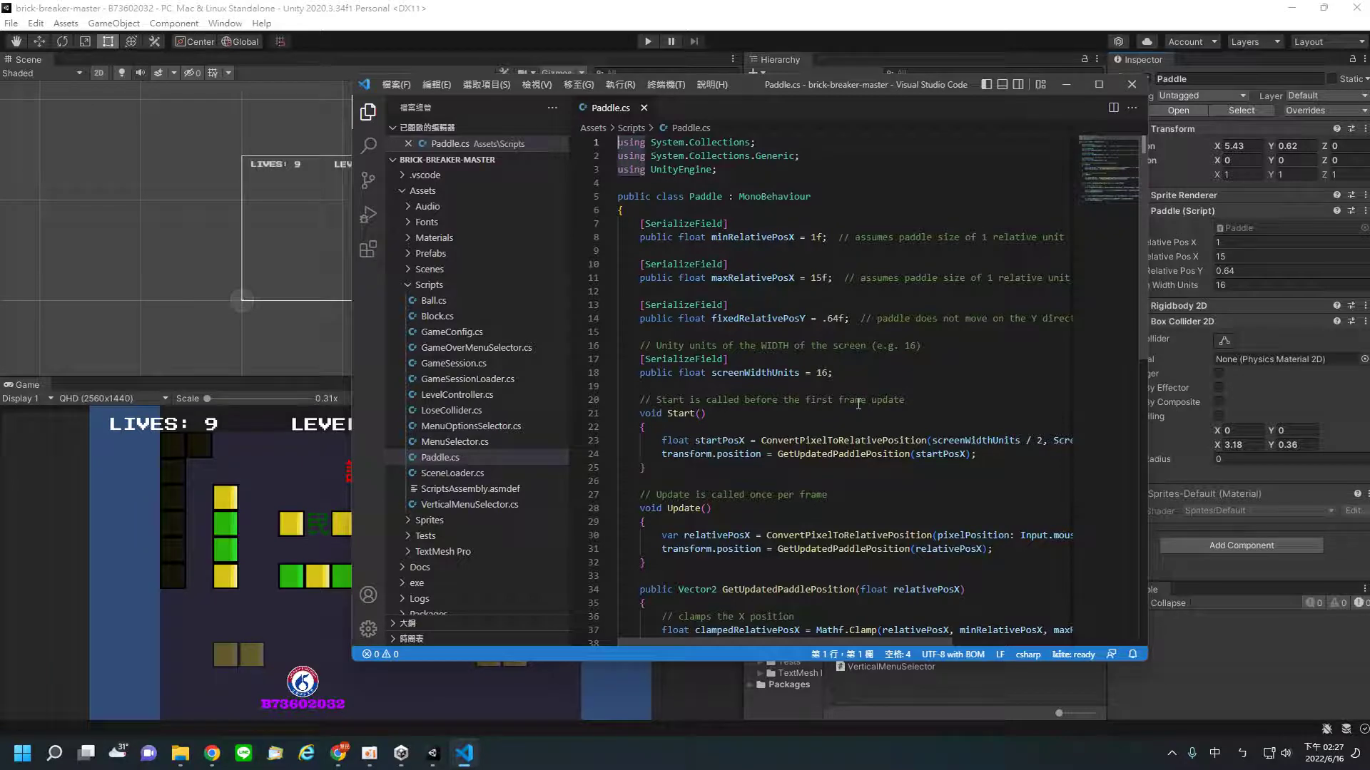
{"action": "scroll", "coordinate": [858, 404], "scroll_direction": "down", "scroll_amount": 1}
{"action": "scroll", "coordinate": [859, 404], "scroll_direction": "down", "scroll_amount": 1}
{"action": "scroll", "coordinate": [858, 404], "scroll_direction": "down", "scroll_amount": 1}
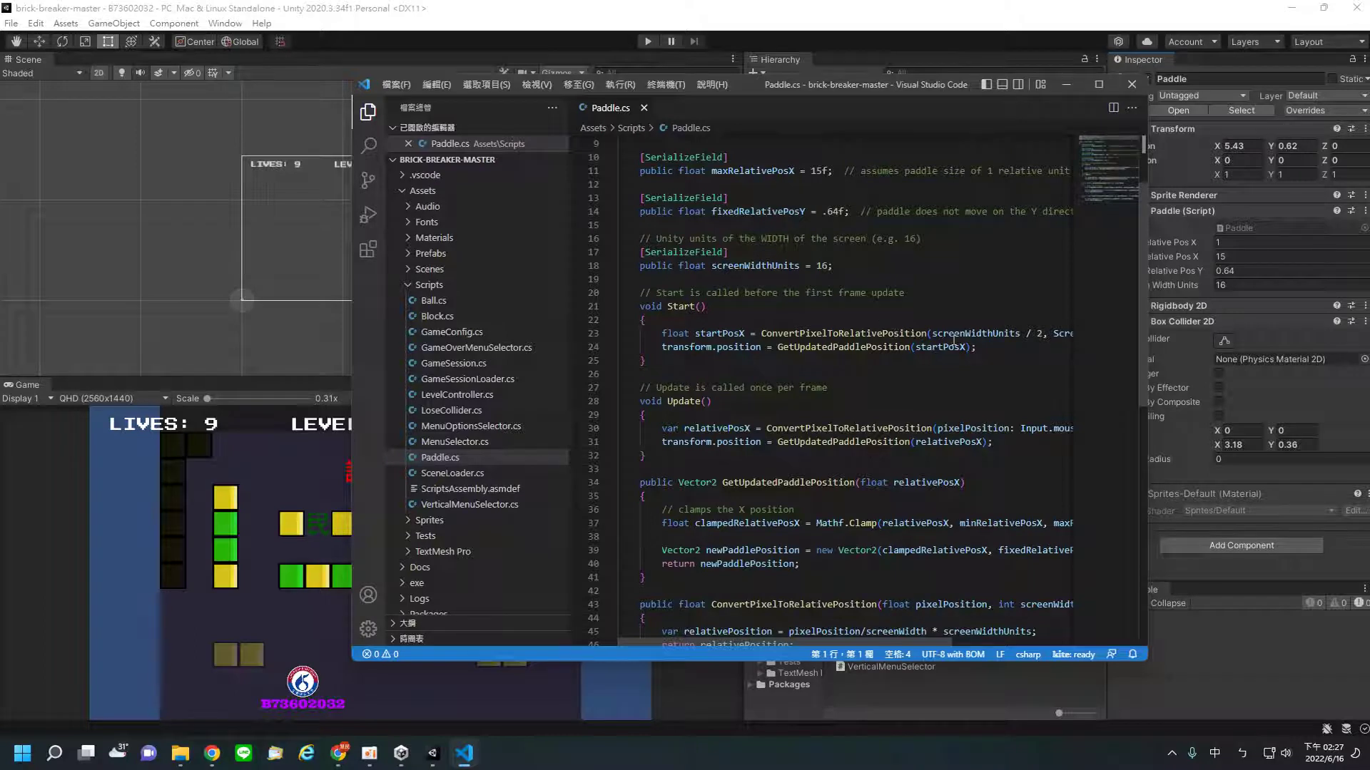
{"action": "left_click_drag", "start_coordinate": [854, 641], "coordinate": [956, 641]}
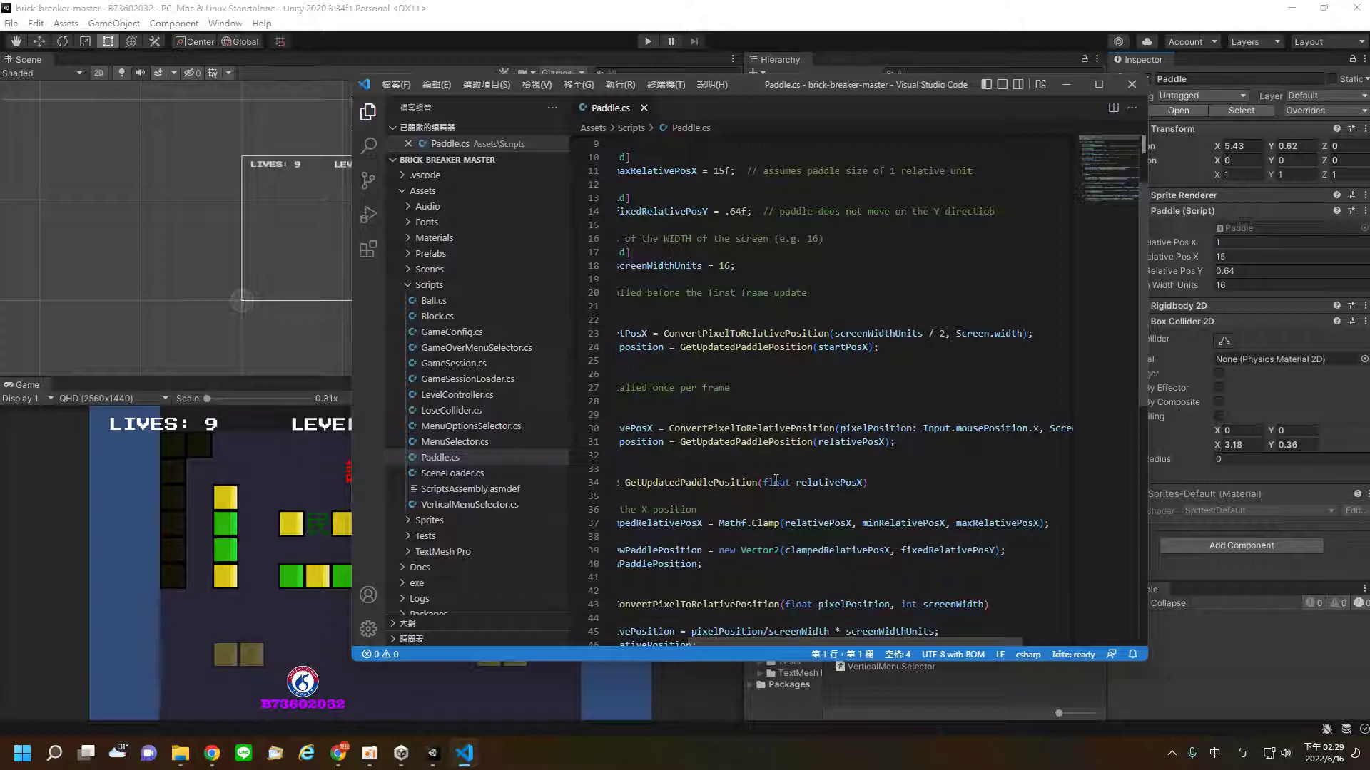
{"action": "scroll", "coordinate": [776, 480], "scroll_direction": "down", "scroll_amount": 2}
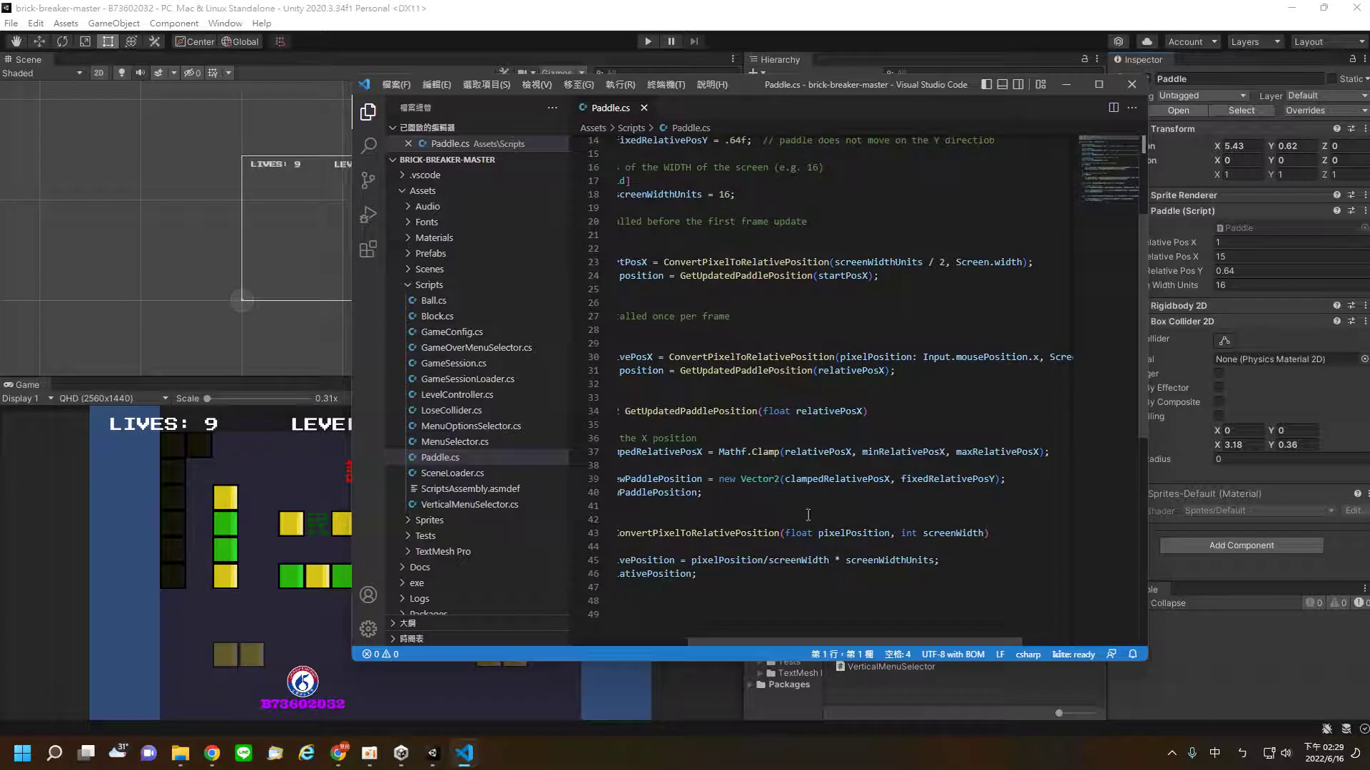
{"action": "left_click_drag", "start_coordinate": [808, 644], "coordinate": [720, 637]}
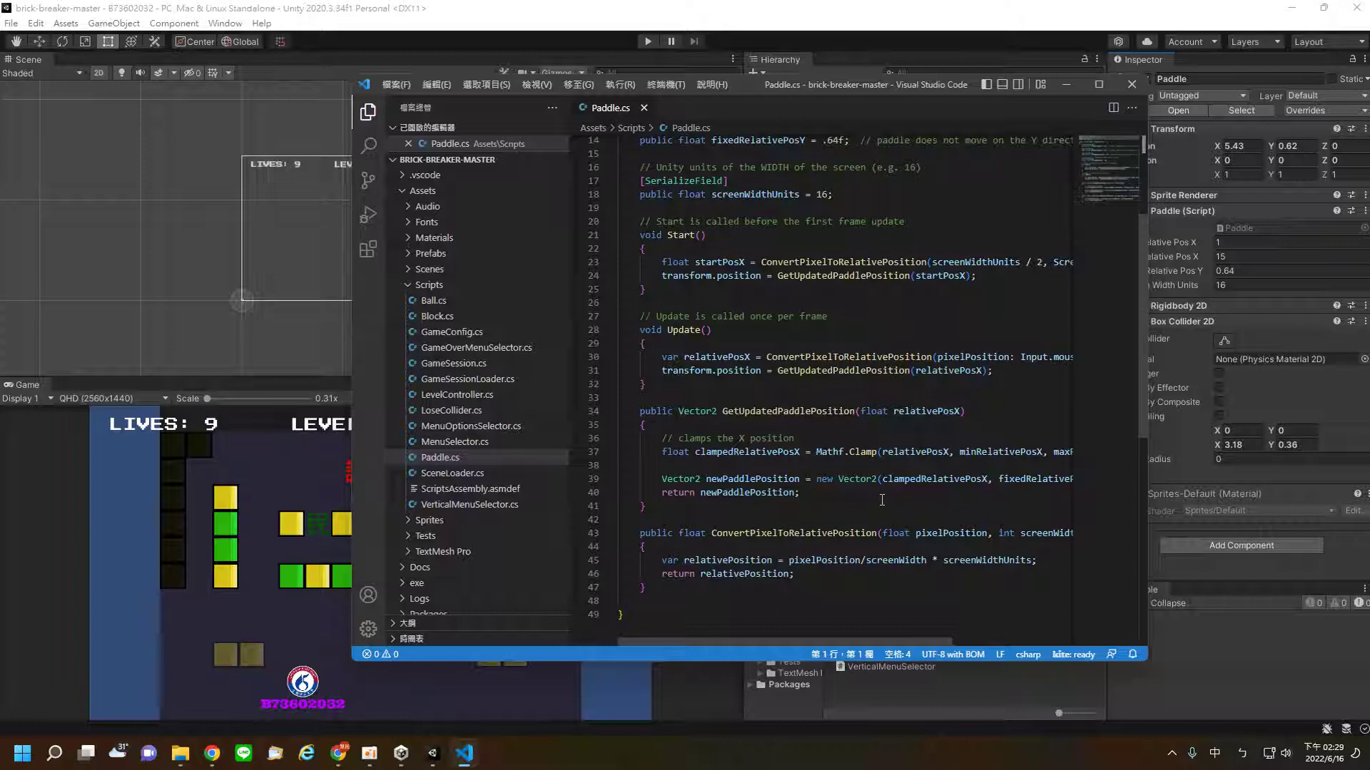
{"action": "scroll", "coordinate": [882, 501], "scroll_direction": "up", "scroll_amount": 1}
{"action": "scroll", "coordinate": [881, 500], "scroll_direction": "up", "scroll_amount": 1}
{"action": "scroll", "coordinate": [882, 500], "scroll_direction": "up", "scroll_amount": 2}
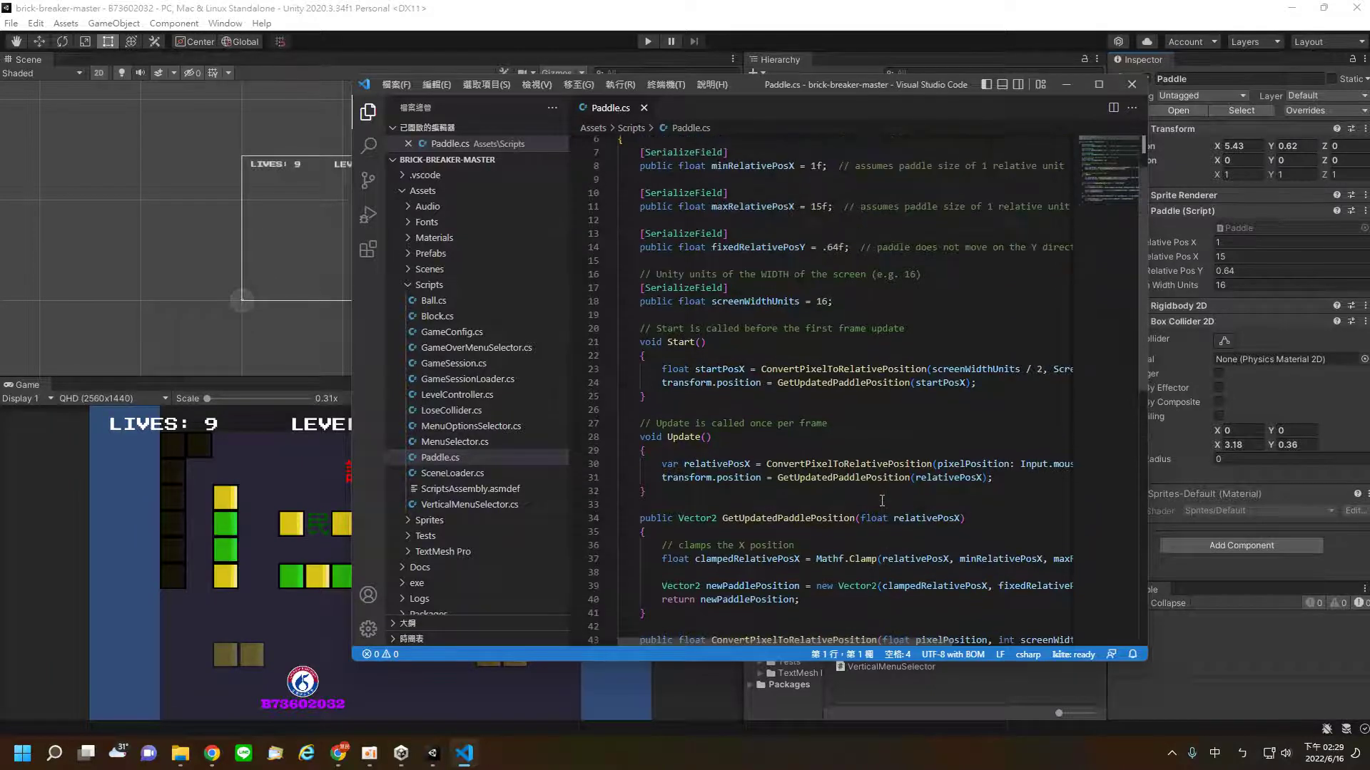
{"action": "scroll", "coordinate": [882, 501], "scroll_direction": "down", "scroll_amount": 2}
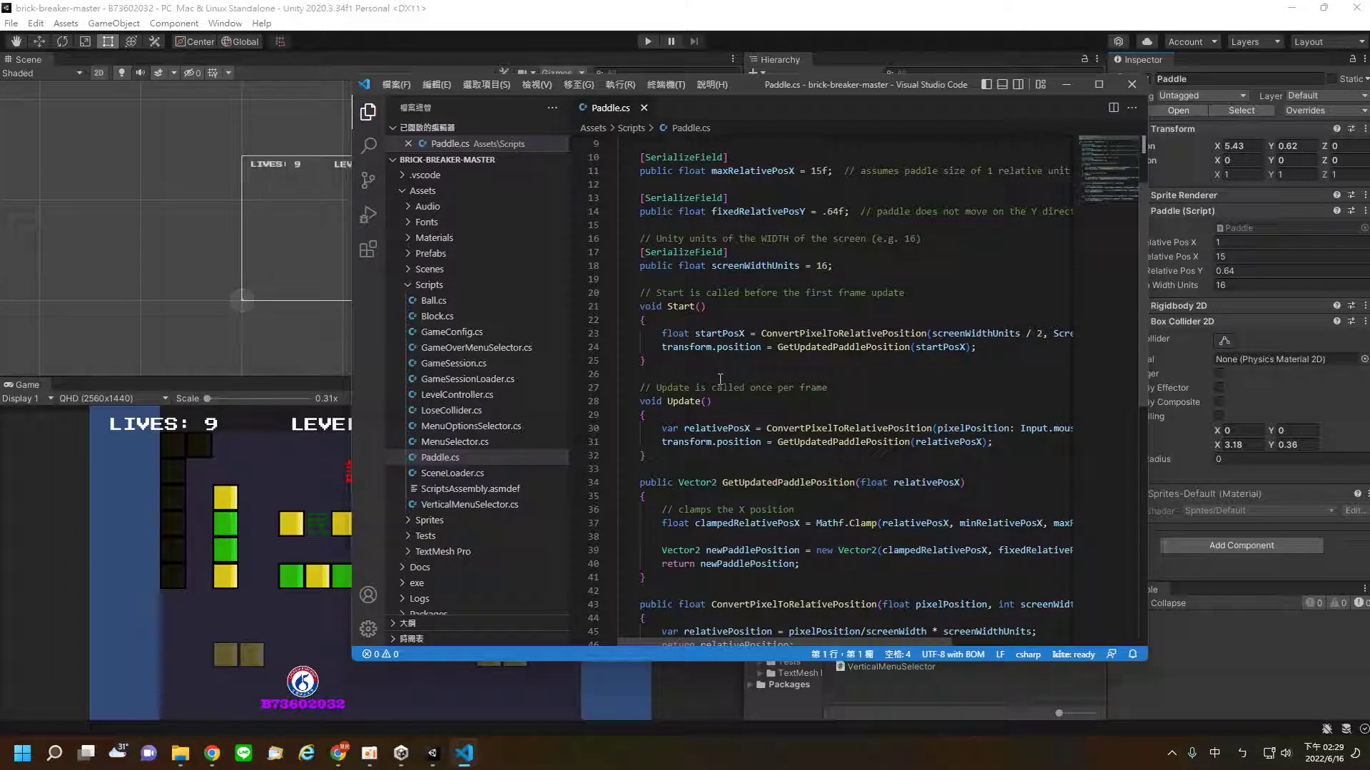
{"action": "scroll", "coordinate": [688, 569], "scroll_direction": "down", "scroll_amount": 3}
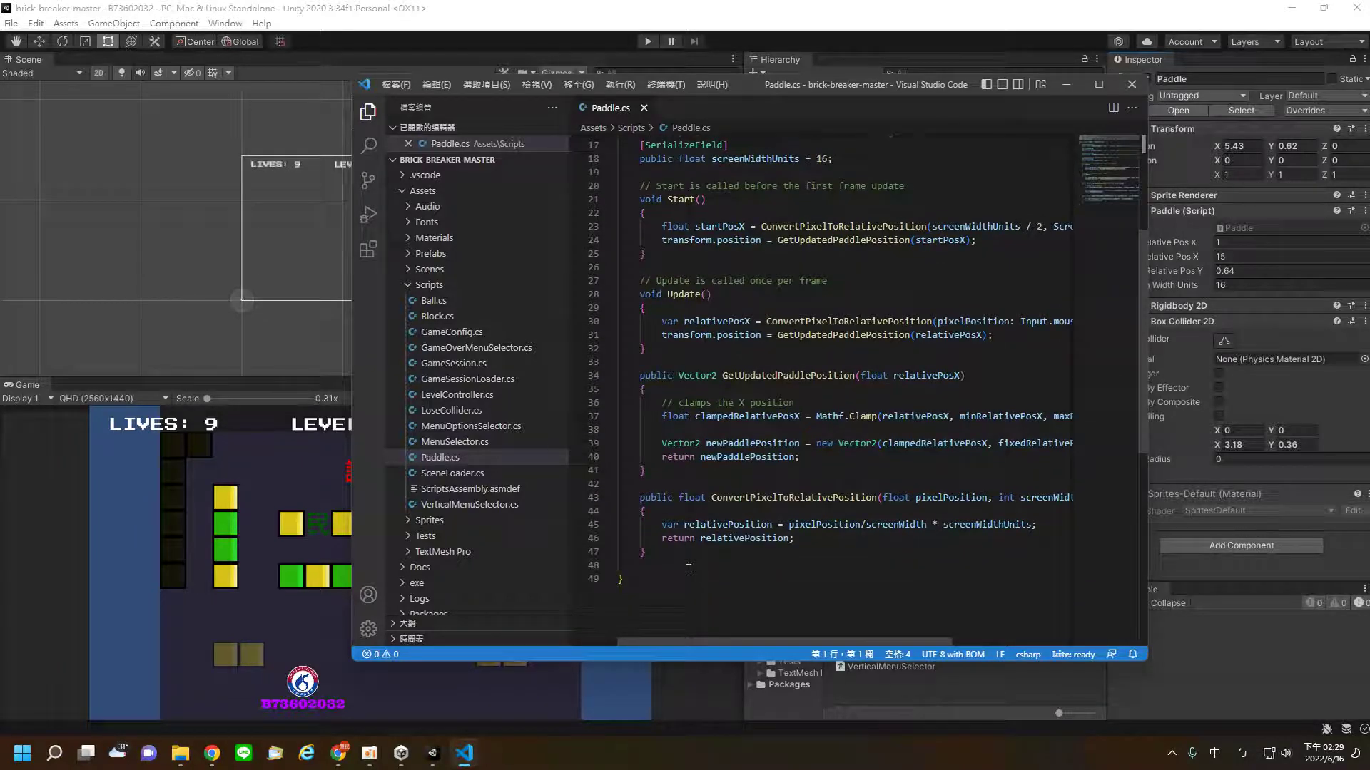
{"action": "scroll", "coordinate": [689, 569], "scroll_direction": "up", "scroll_amount": 3}
{"action": "scroll", "coordinate": [689, 569], "scroll_direction": "up", "scroll_amount": 3}
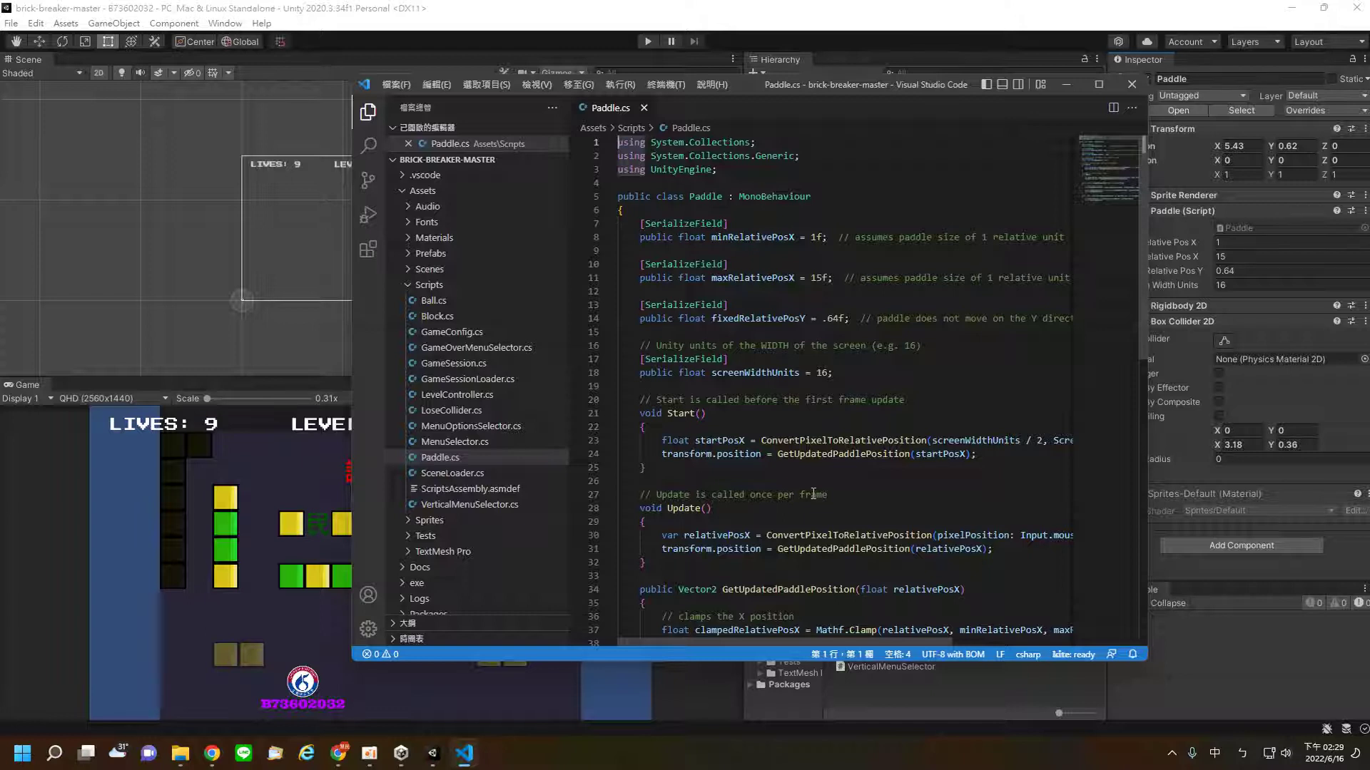
{"action": "scroll", "coordinate": [814, 493], "scroll_direction": "down", "scroll_amount": 1}
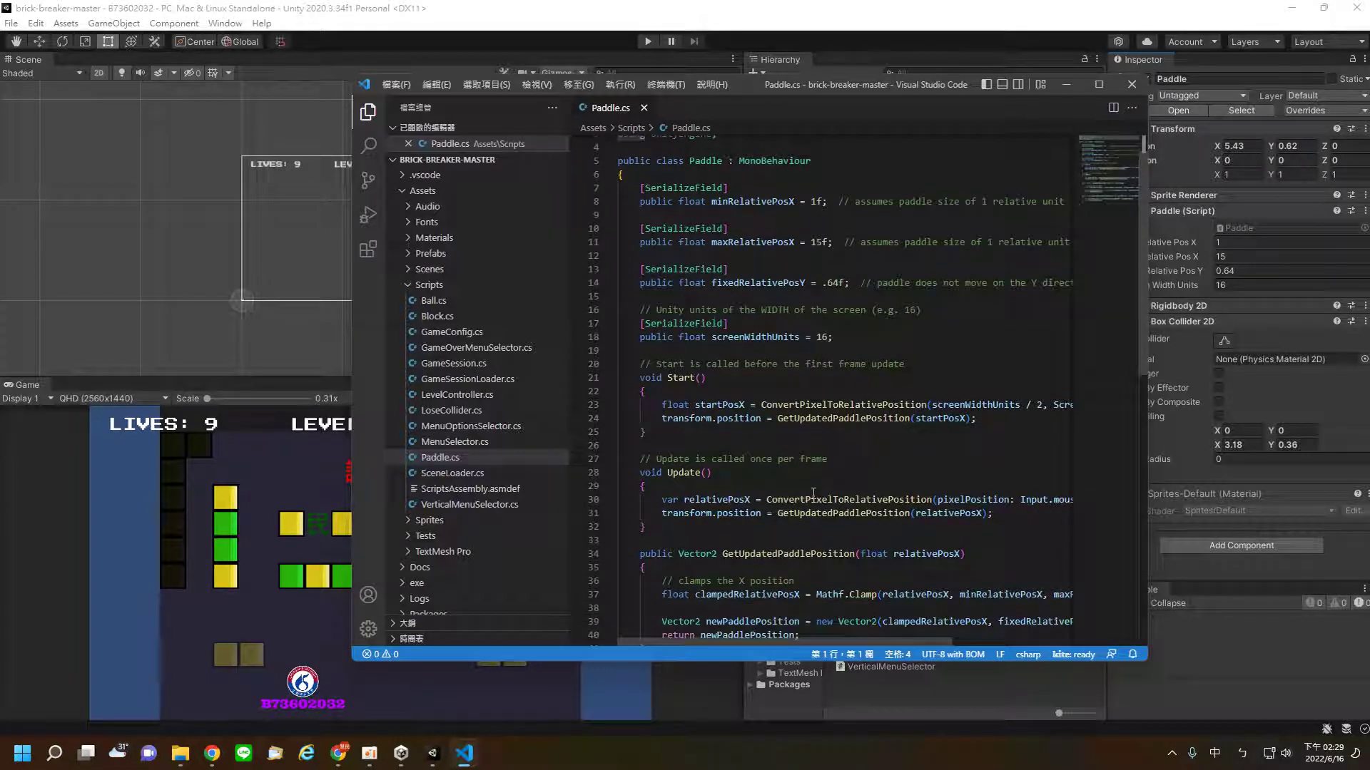
{"action": "scroll", "coordinate": [813, 494], "scroll_direction": "down", "scroll_amount": 1}
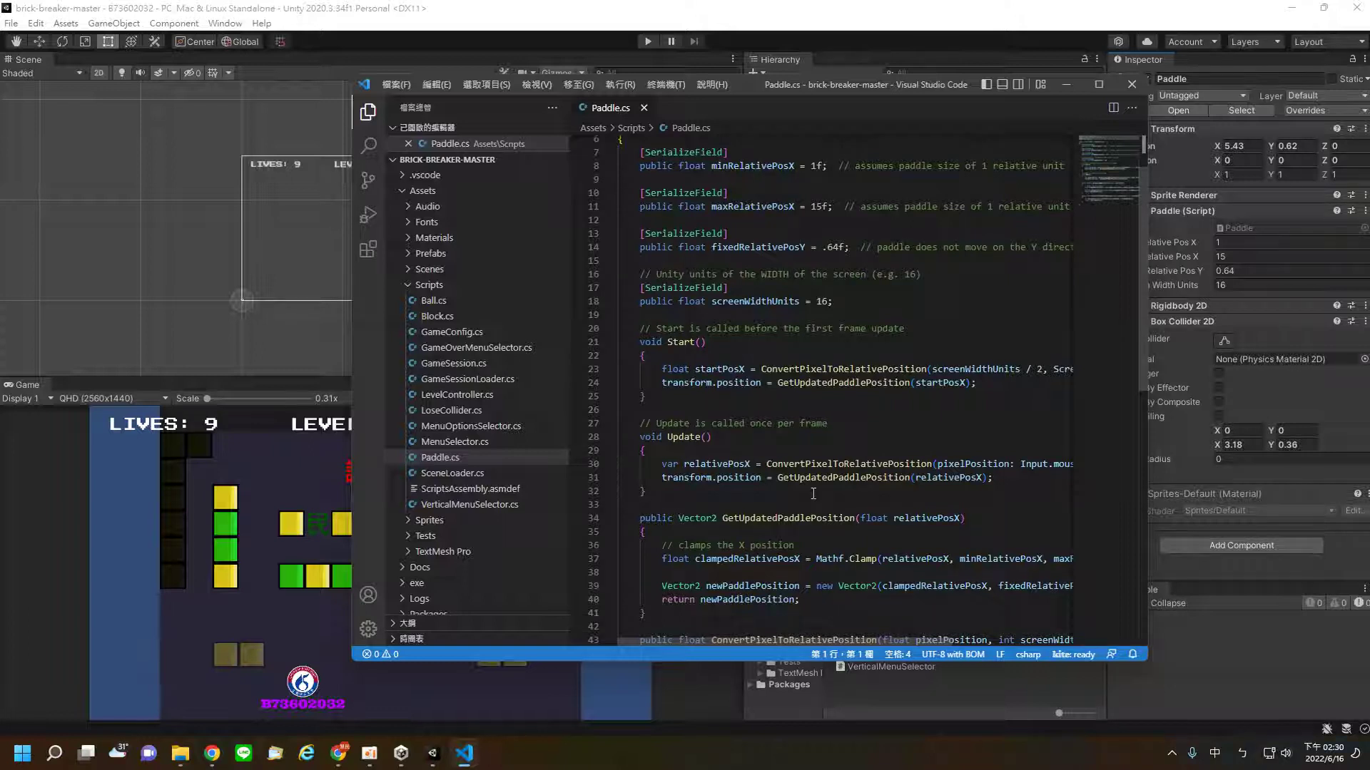
{"action": "scroll", "coordinate": [813, 494], "scroll_direction": "down", "scroll_amount": 1}
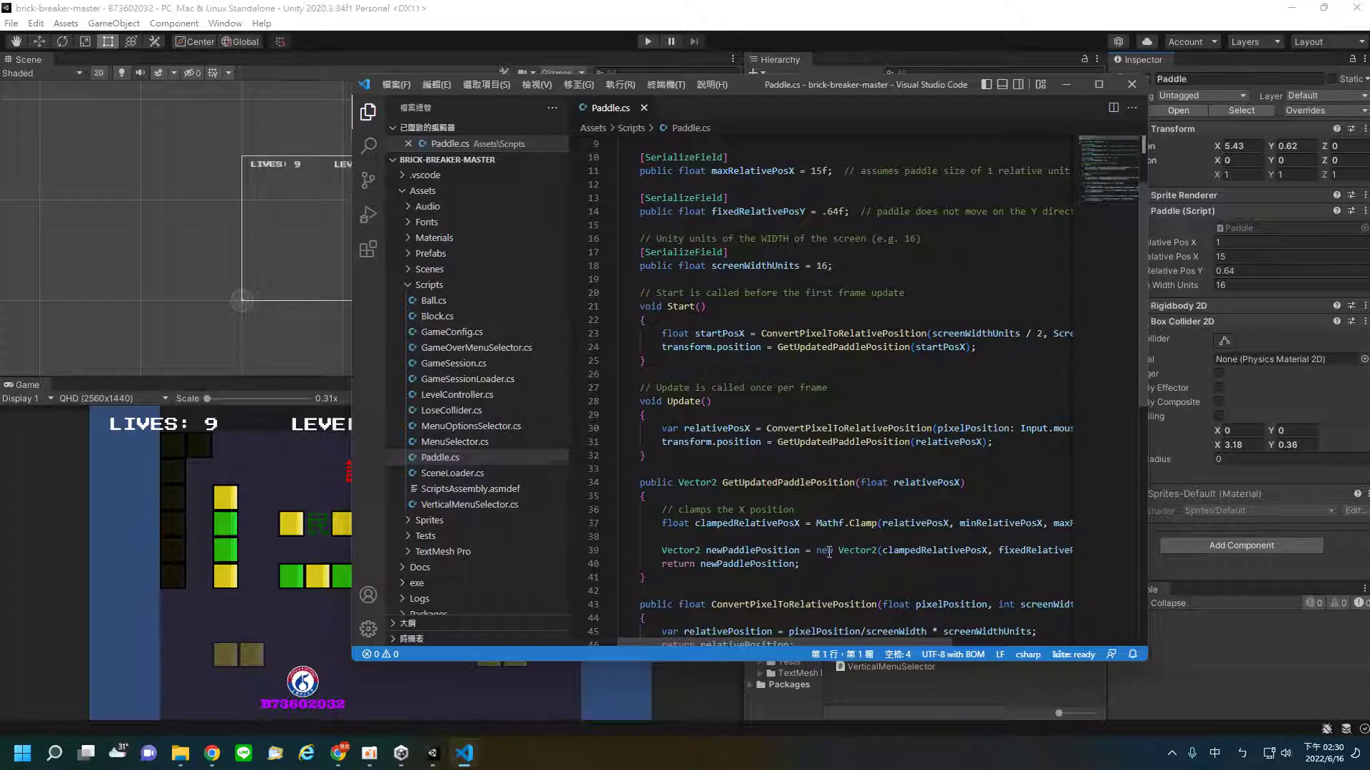
{"action": "scroll", "coordinate": [828, 552], "scroll_direction": "down", "scroll_amount": 1}
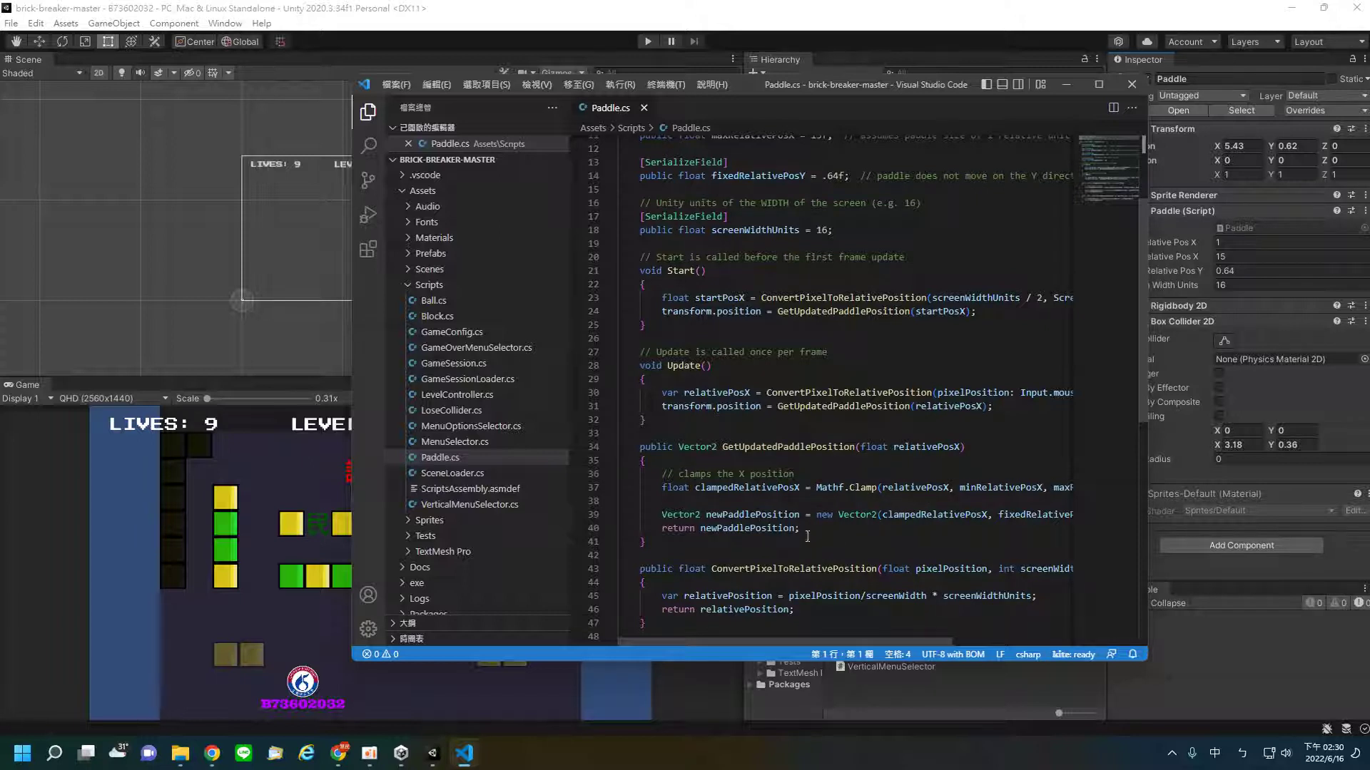
{"action": "scroll", "coordinate": [789, 539], "scroll_direction": "down", "scroll_amount": 1}
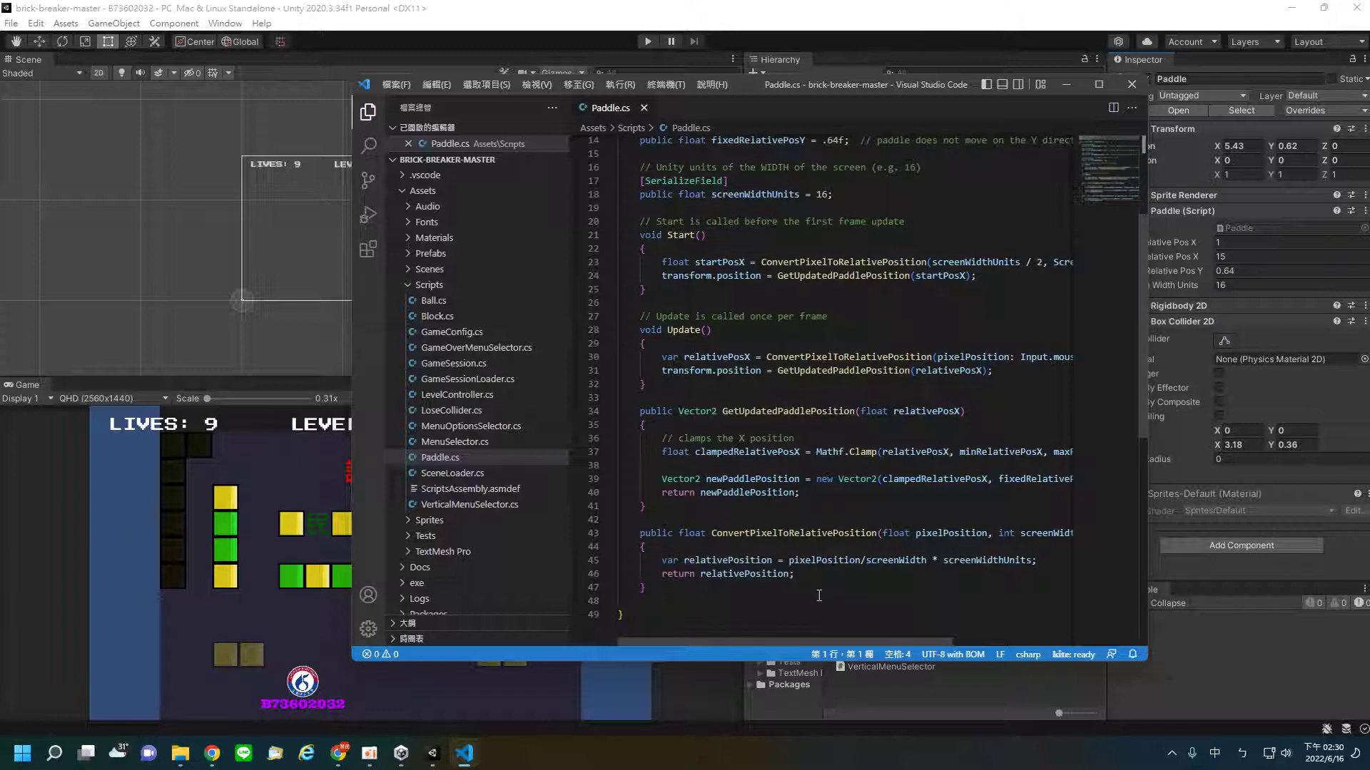
{"action": "scroll", "coordinate": [819, 596], "scroll_direction": "down", "scroll_amount": 1}
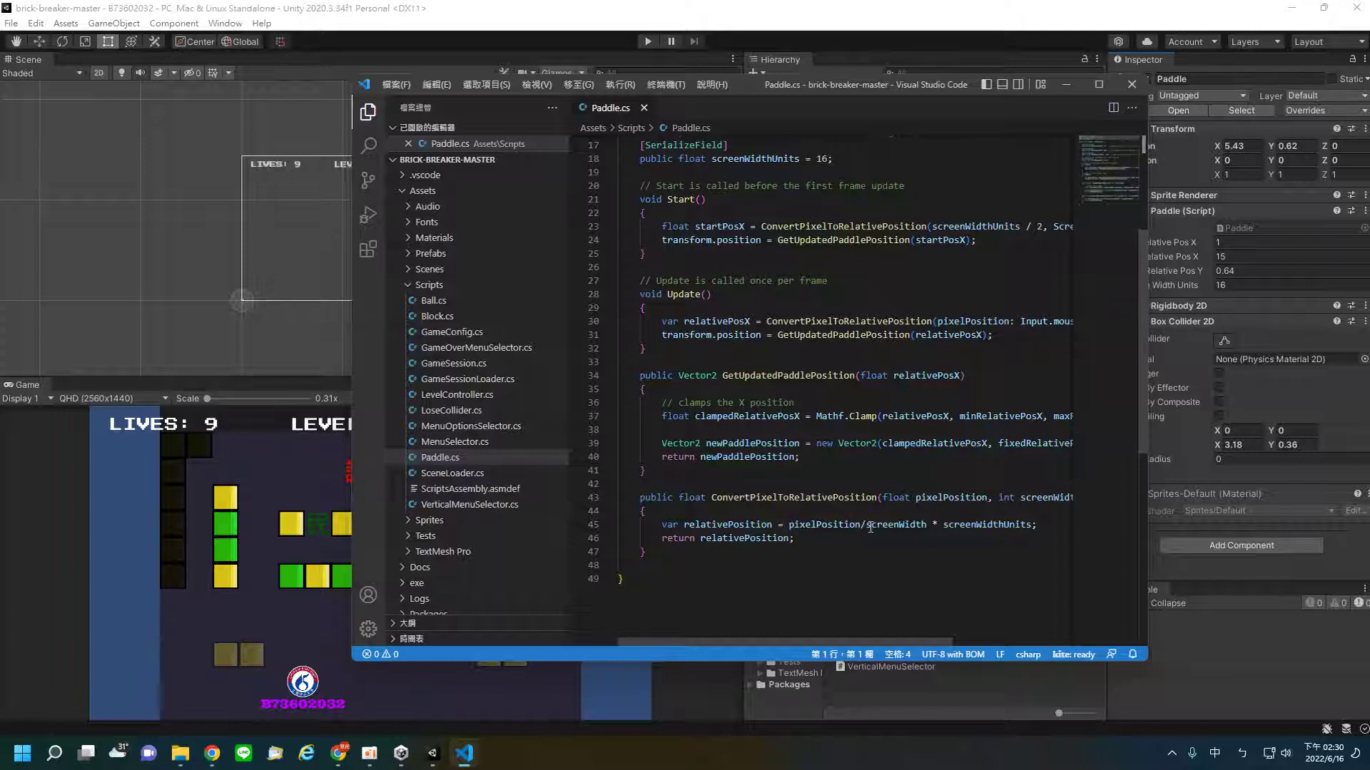
{"action": "left_click_drag", "start_coordinate": [865, 526], "coordinate": [1032, 525]}
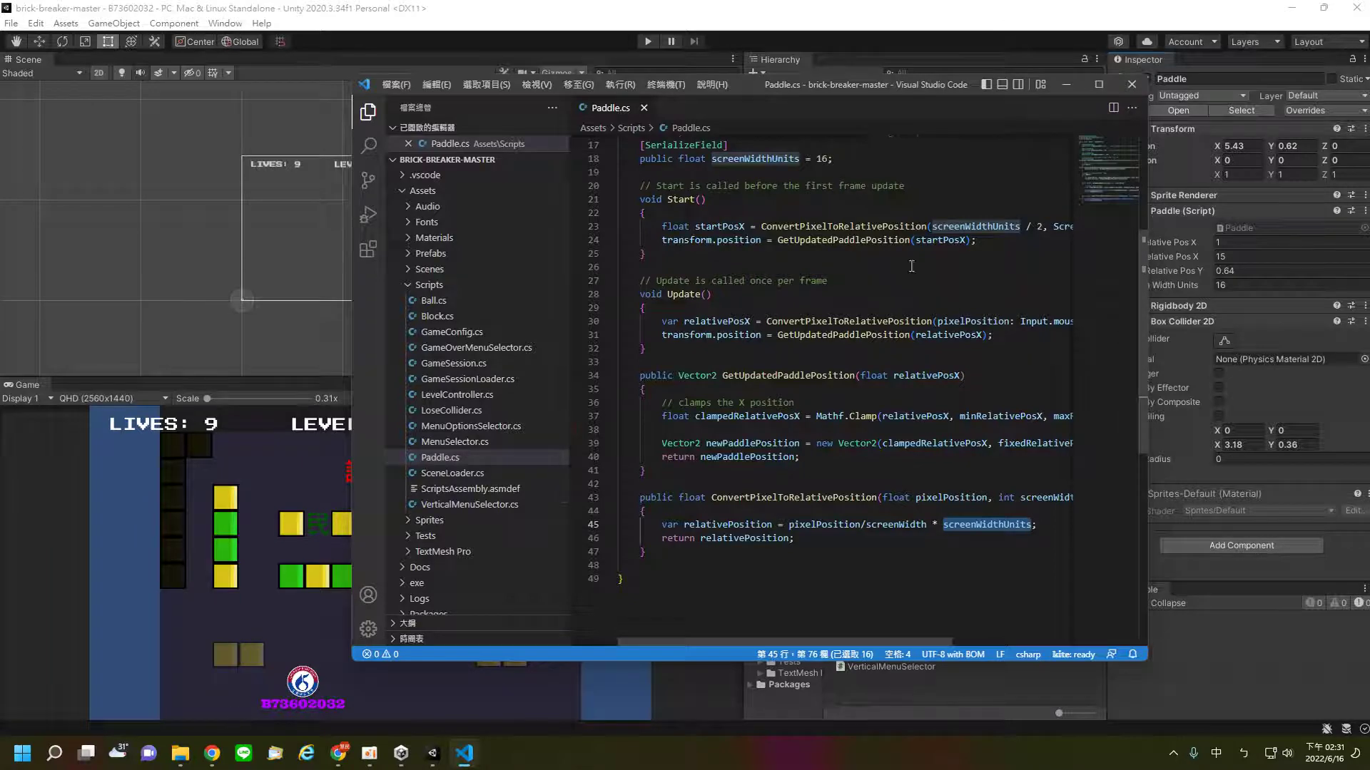
Step: Close the Paddle script in VS Code to return to the Unity Editor
{"action": "left_click", "coordinate": [1137, 86]}
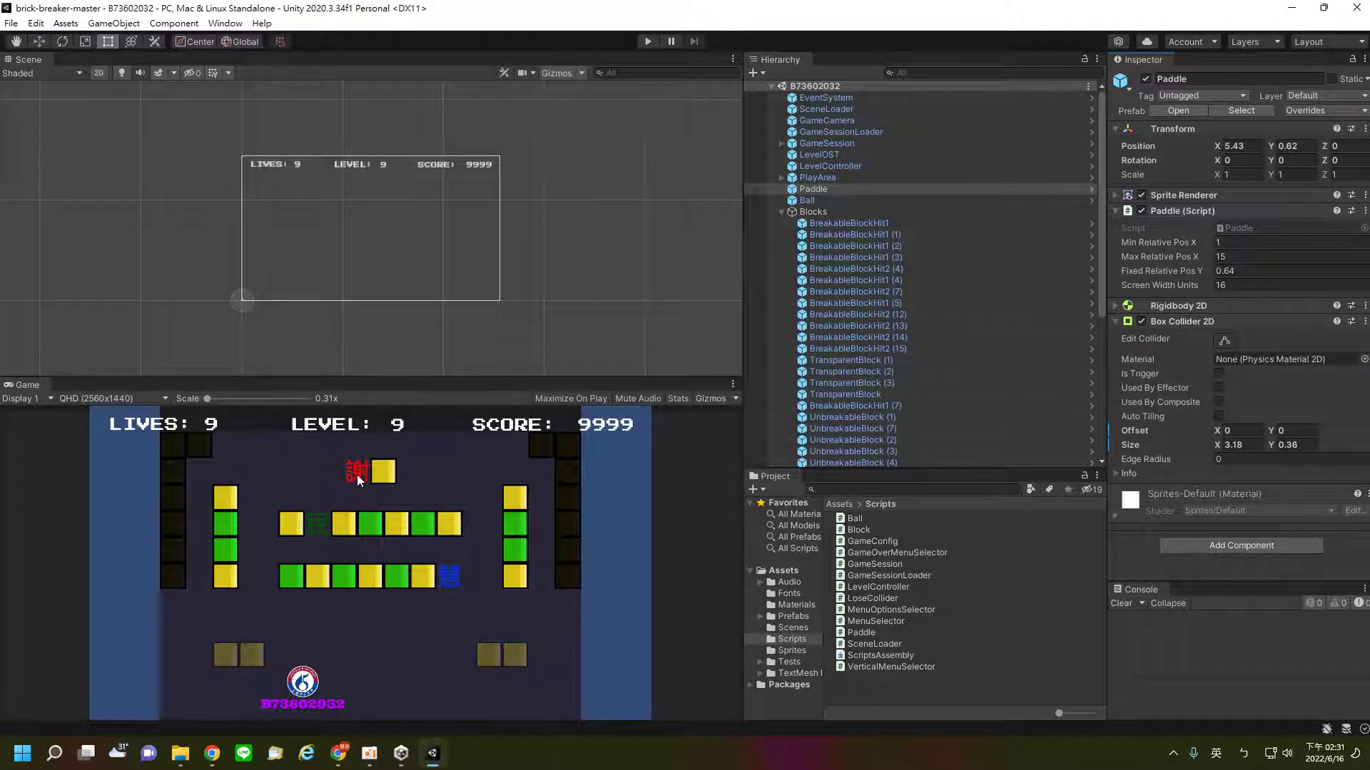
Step: Compare positions and hits of BreakableBlockHit2 (15) and the BreakableBlockHit1 blocks through (5)
{"action": "left_click", "coordinate": [830, 349]}
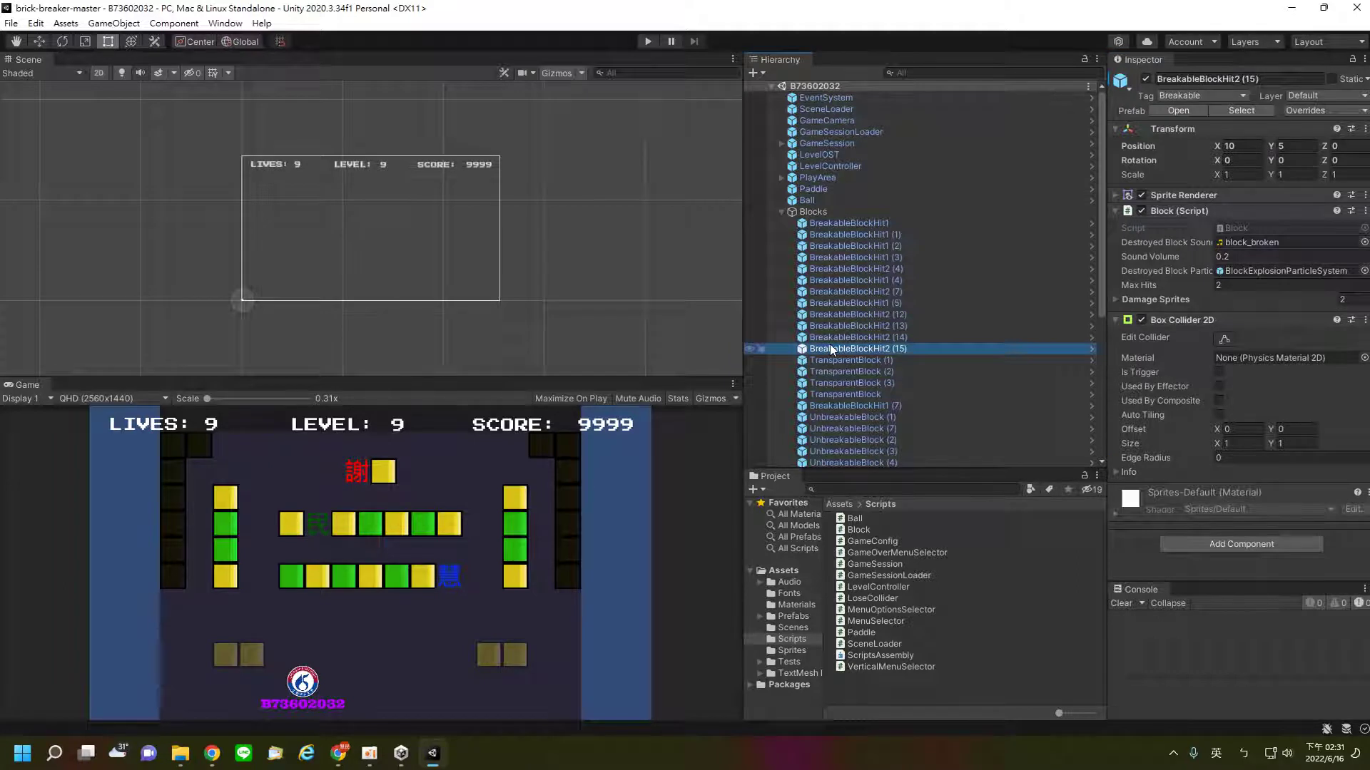
{"action": "left_click", "coordinate": [843, 279]}
{"action": "left_click", "coordinate": [851, 302]}
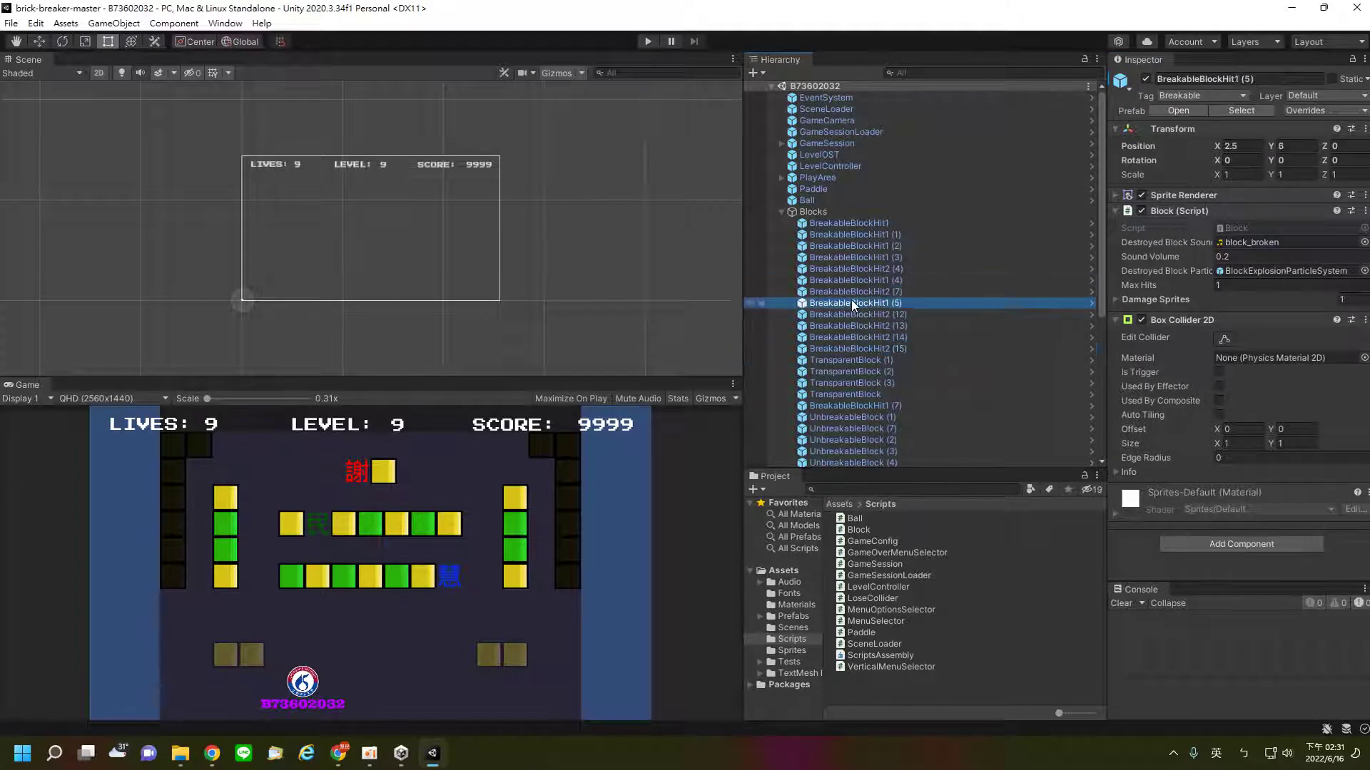
{"action": "left_click", "coordinate": [856, 227]}
{"action": "left_click", "coordinate": [859, 242]}
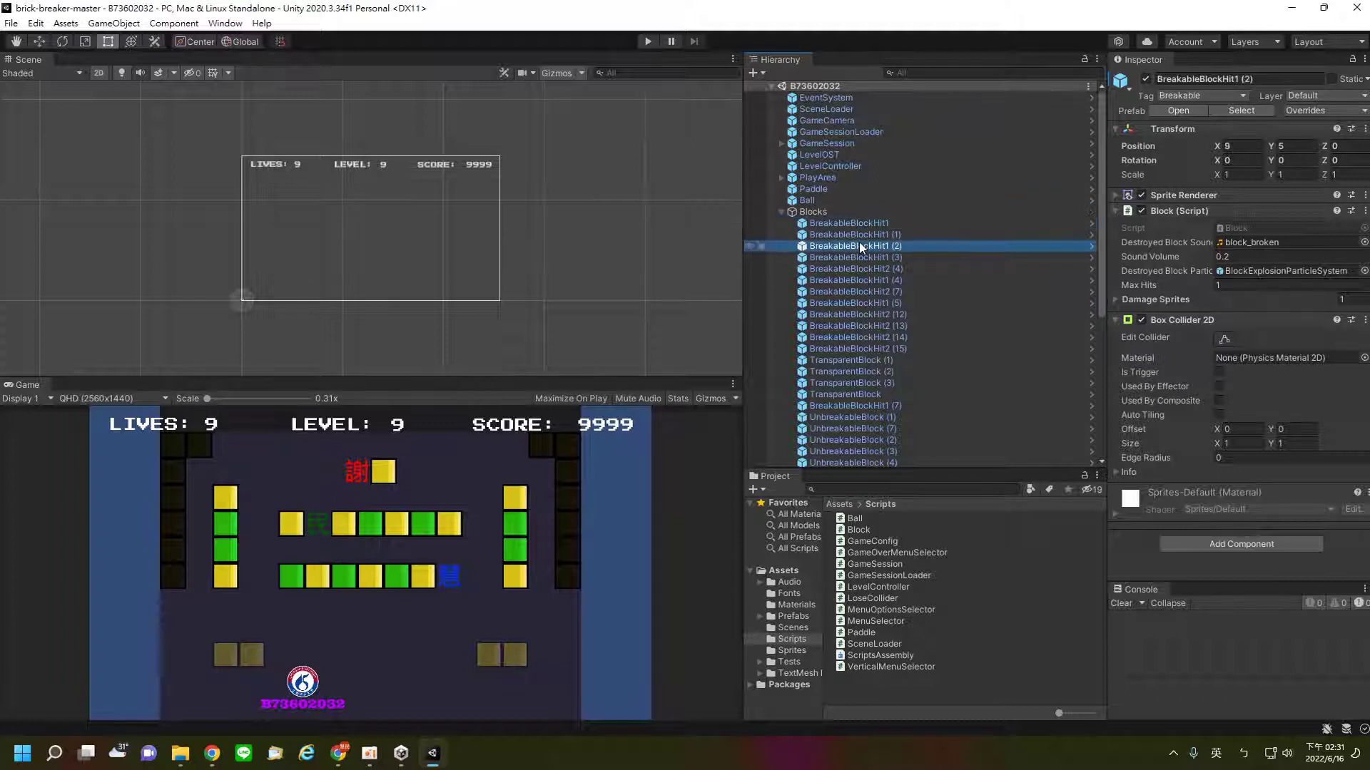
{"action": "left_click", "coordinate": [861, 259]}
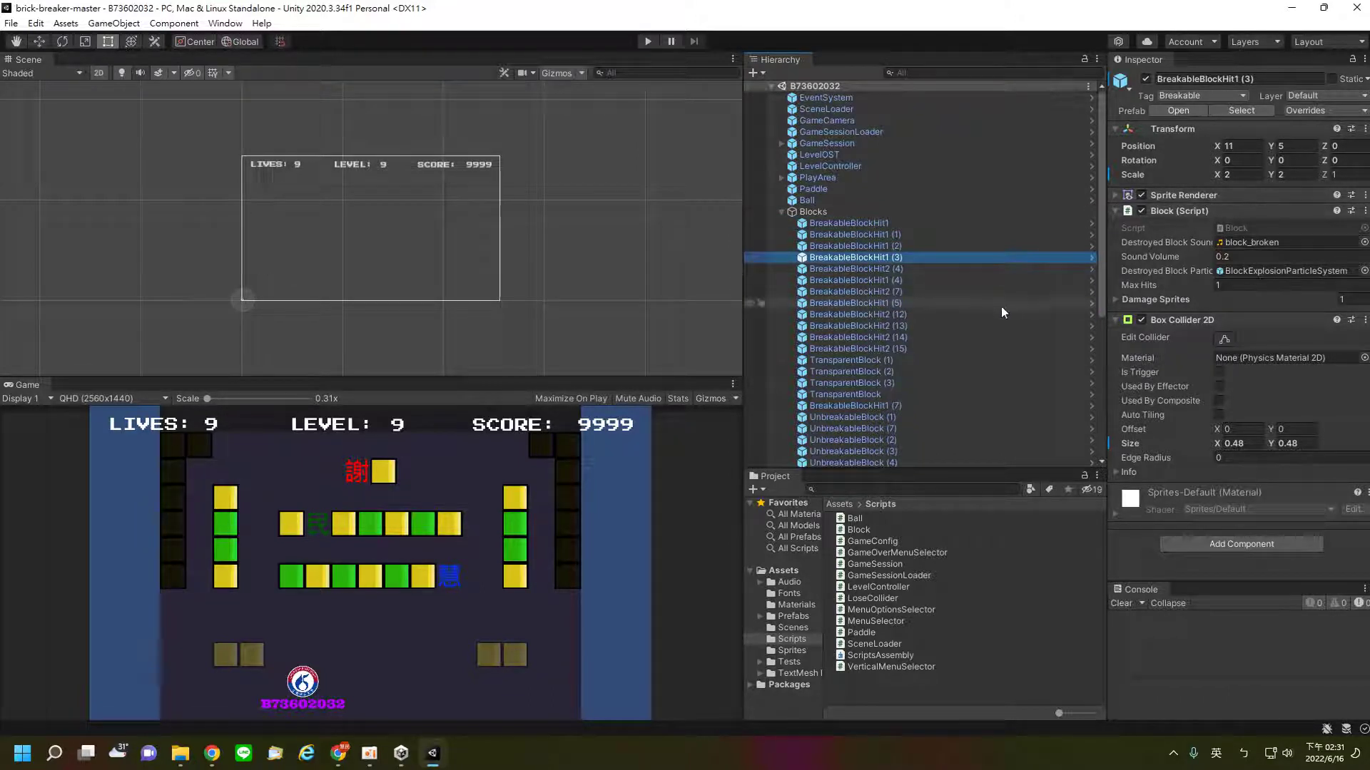
{"action": "left_click", "coordinate": [896, 272]}
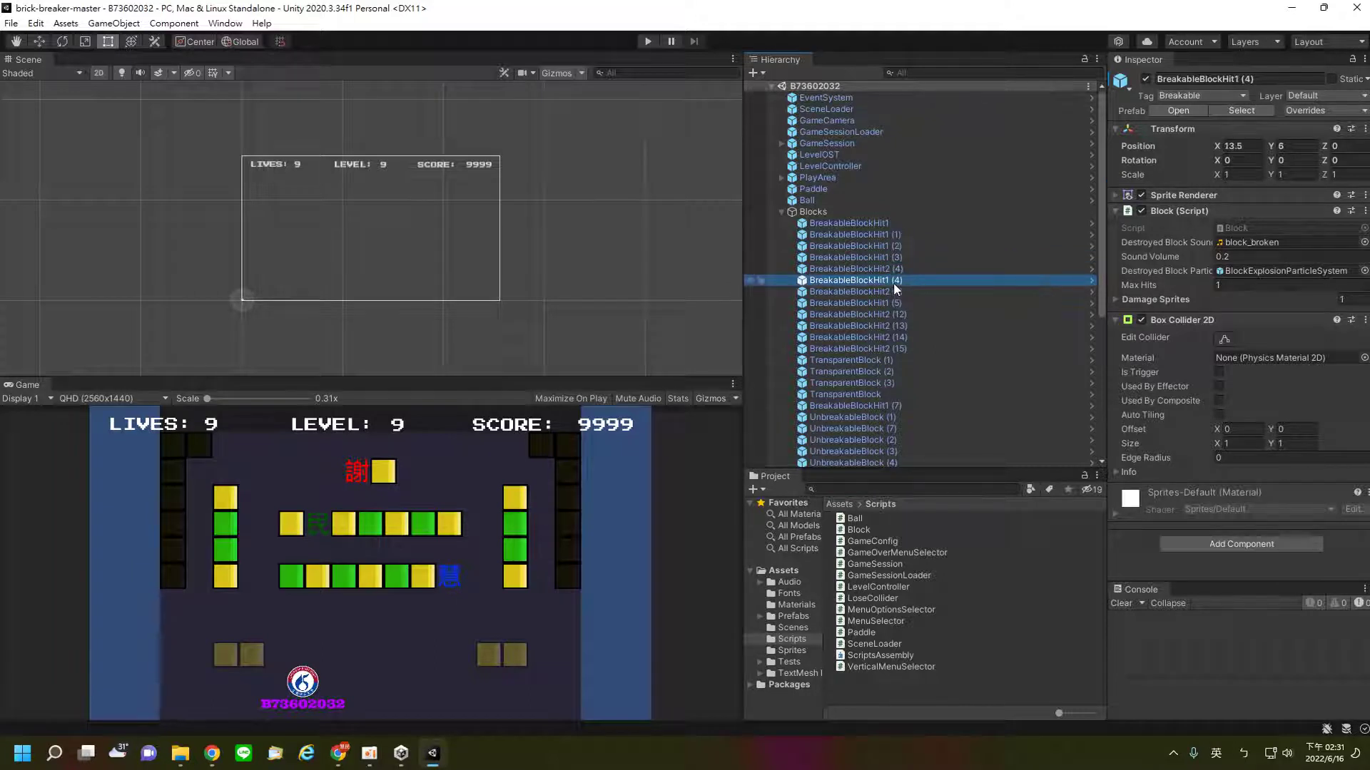
{"action": "left_click", "coordinate": [894, 291]}
Step: Check the settings of BreakableBlockHit2 (12) and (14), then step back up to BreakableBlockHit1 (2)
{"action": "left_click", "coordinate": [898, 302]}
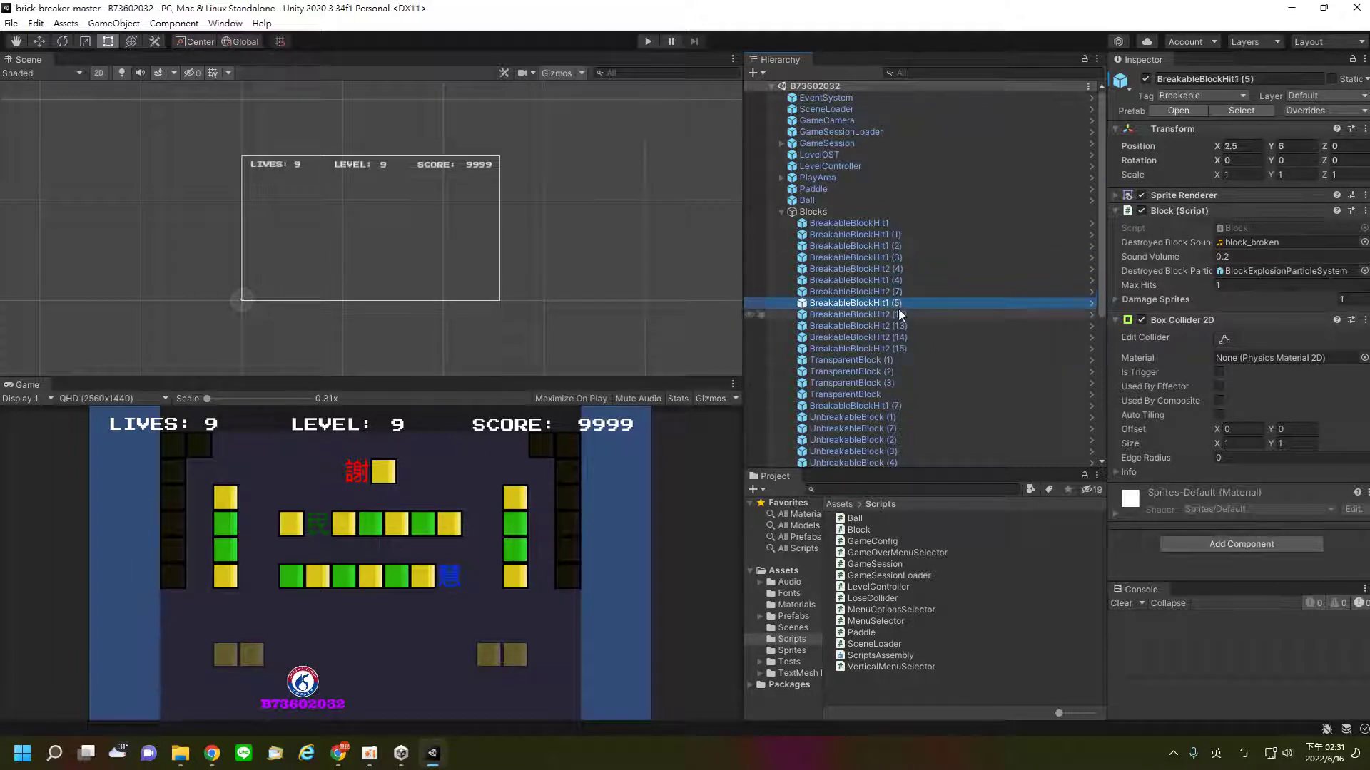
{"action": "left_click", "coordinate": [897, 318]}
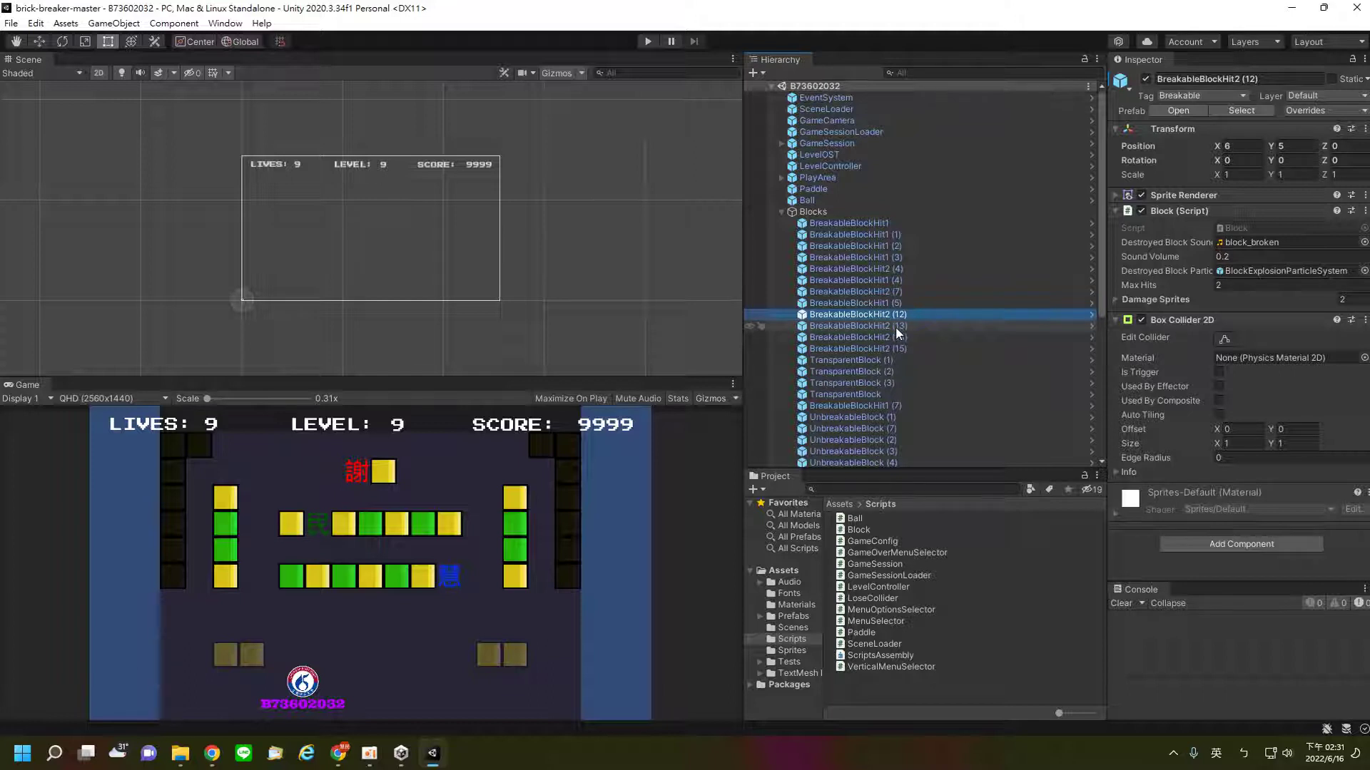
{"action": "left_click", "coordinate": [896, 326]}
{"action": "left_click", "coordinate": [897, 335]}
{"action": "left_click", "coordinate": [896, 314]}
{"action": "left_click", "coordinate": [893, 291]}
{"action": "left_click", "coordinate": [888, 269]}
{"action": "left_click", "coordinate": [889, 246]}
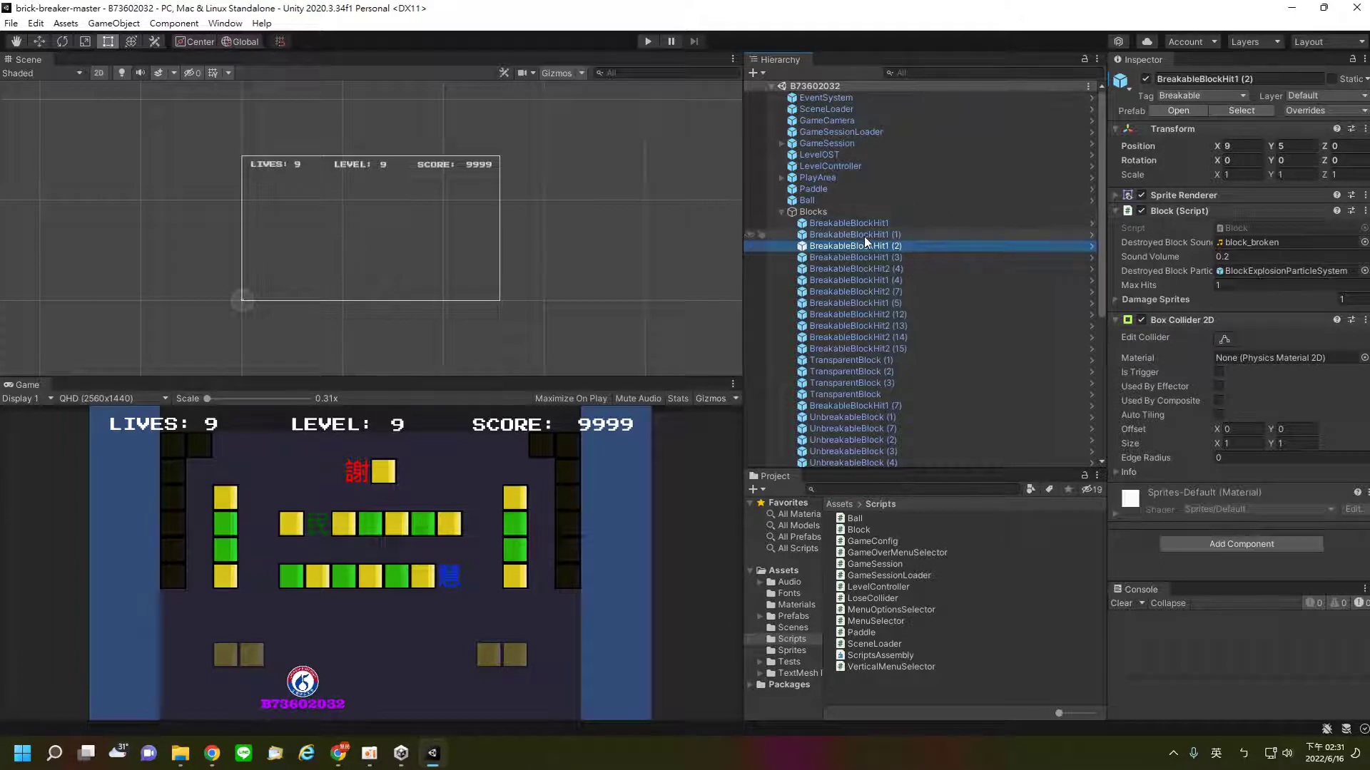
Step: Select the first BreakableBlockHit1 and expand its sprite and colour settings
{"action": "left_click", "coordinate": [863, 237]}
{"action": "left_click", "coordinate": [863, 228]}
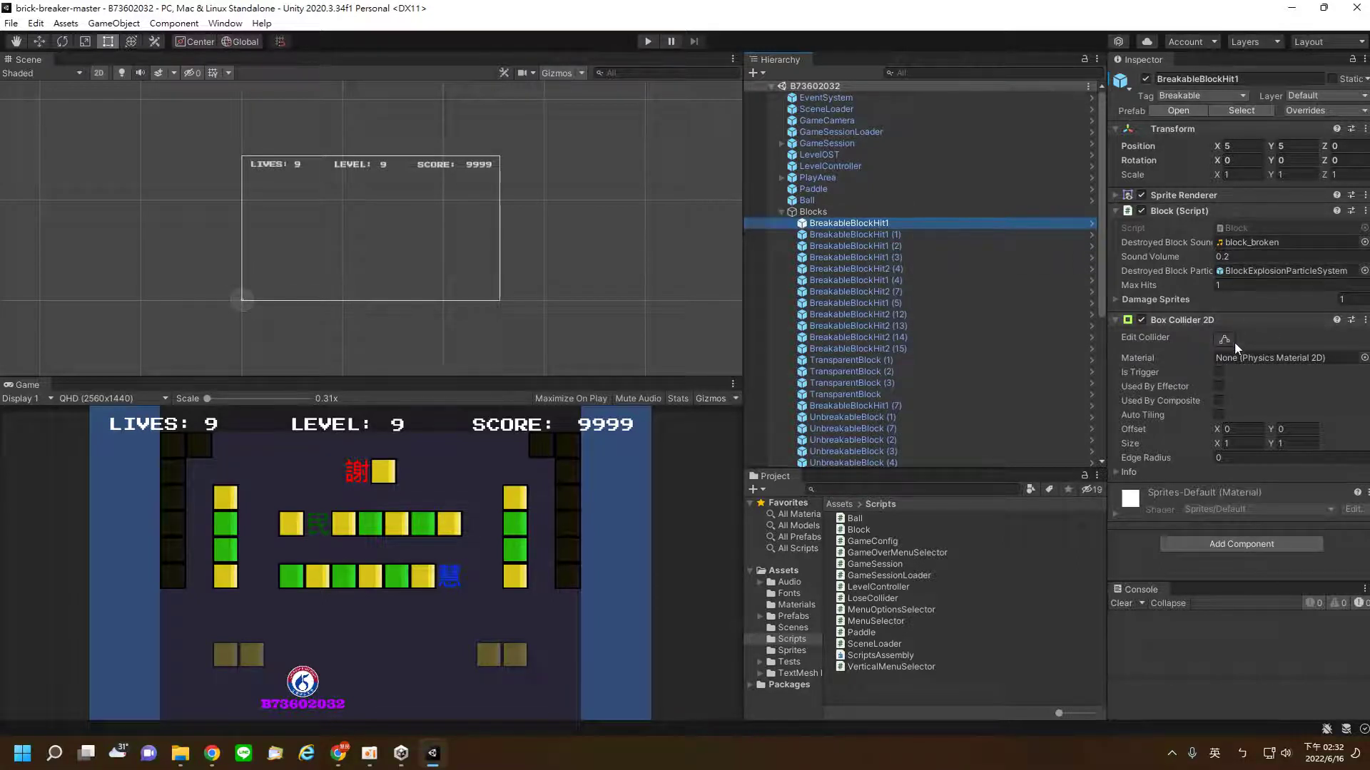
{"action": "left_click", "coordinate": [1115, 196]}
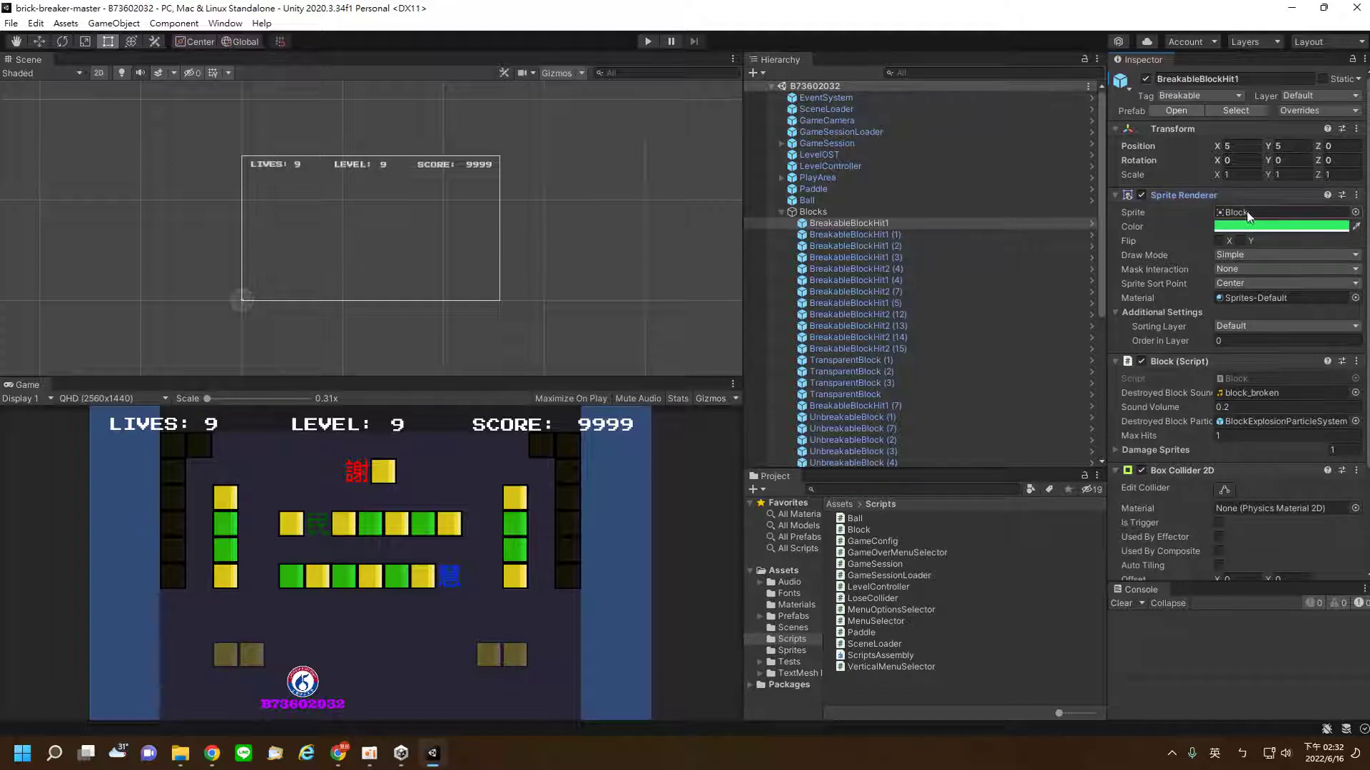
Step: Inspect BreakableBlockHit1 (1) and the larger block BreakableBlockHit1 (3)
{"action": "left_click", "coordinate": [888, 235]}
{"action": "left_click", "coordinate": [887, 244]}
{"action": "left_click", "coordinate": [889, 258]}
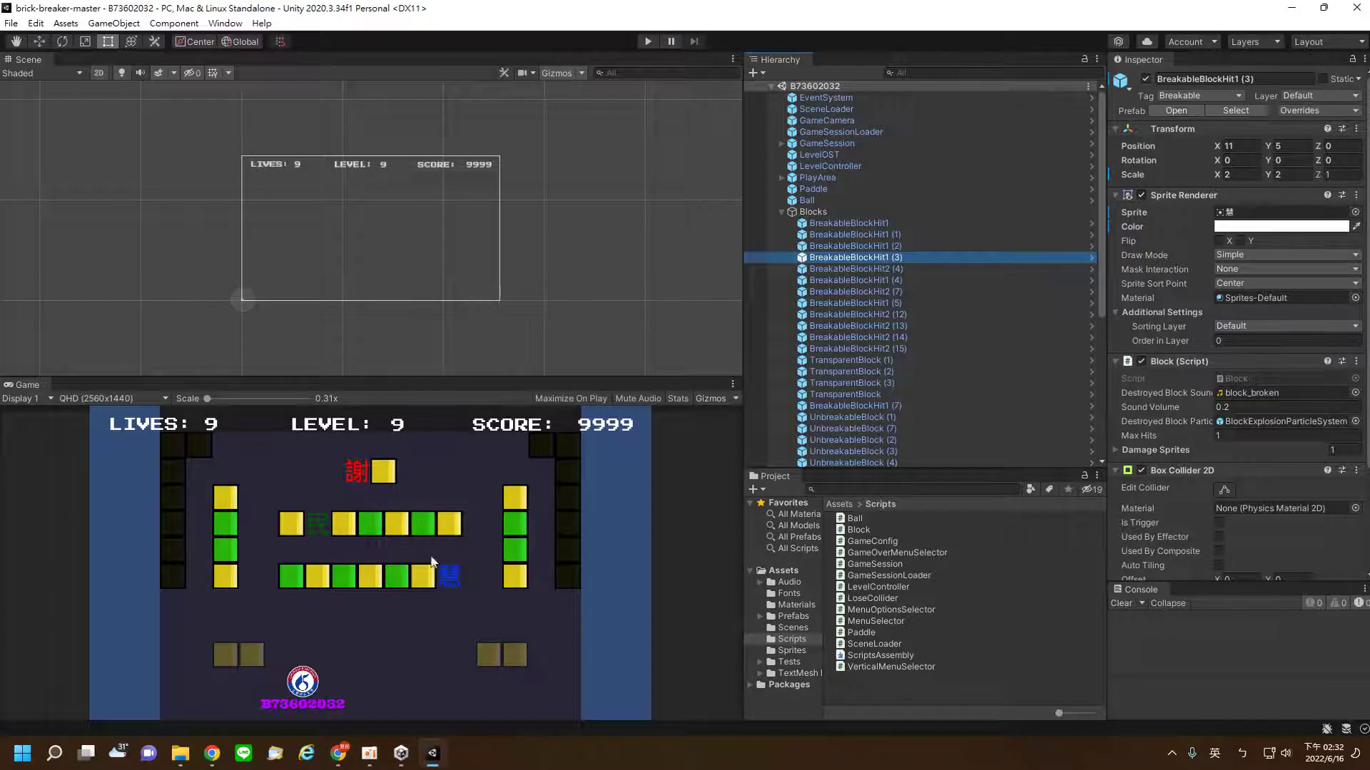
Step: Review BreakableBlockHit2 (15) and TransparentBlock (3), ending on the large BreakableBlockHit1 (7)
{"action": "left_click", "coordinate": [846, 284]}
{"action": "left_click", "coordinate": [851, 304]}
{"action": "left_click", "coordinate": [860, 346]}
{"action": "left_click", "coordinate": [863, 370]}
{"action": "left_click", "coordinate": [866, 394]}
{"action": "left_click", "coordinate": [867, 385]}
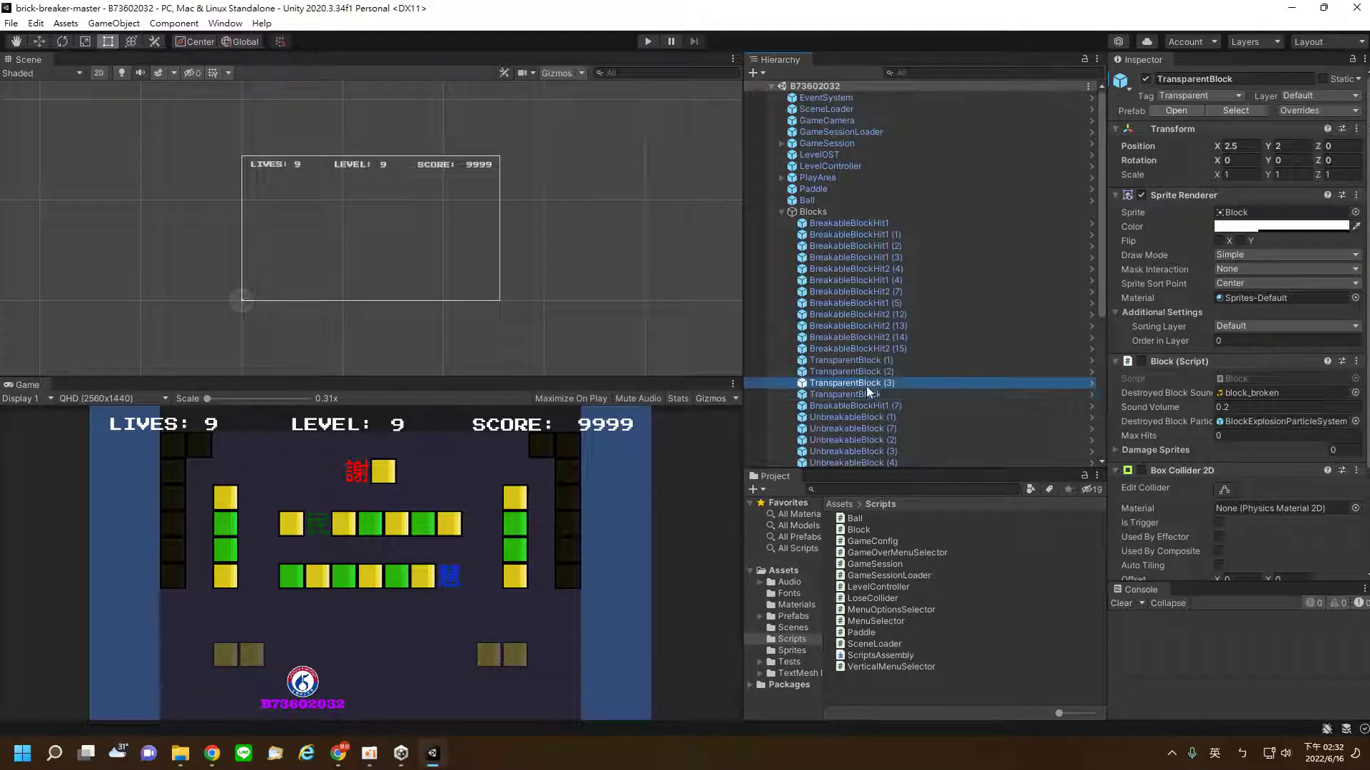
{"action": "left_click", "coordinate": [852, 405]}
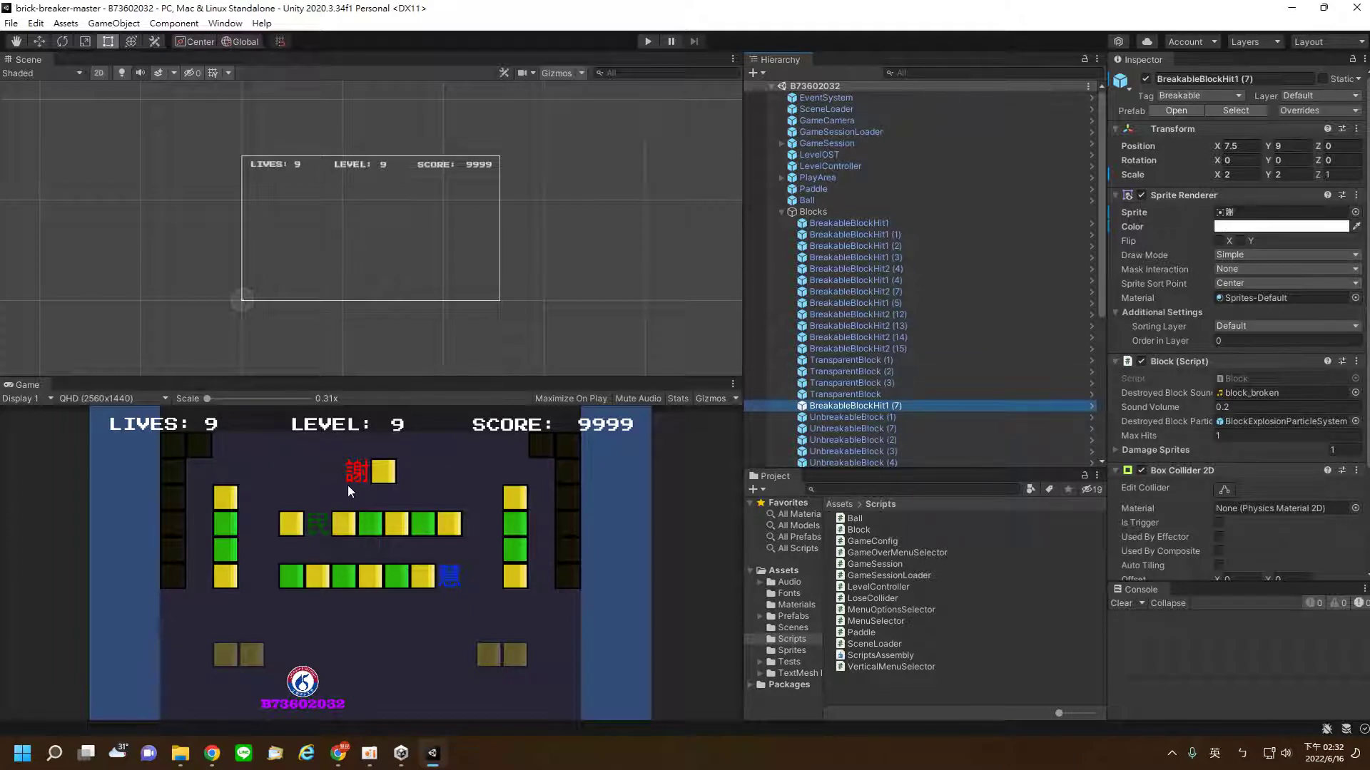
{"action": "scroll", "coordinate": [815, 397], "scroll_direction": "down", "scroll_amount": 1}
{"action": "scroll", "coordinate": [845, 387], "scroll_direction": "down", "scroll_amount": 4}
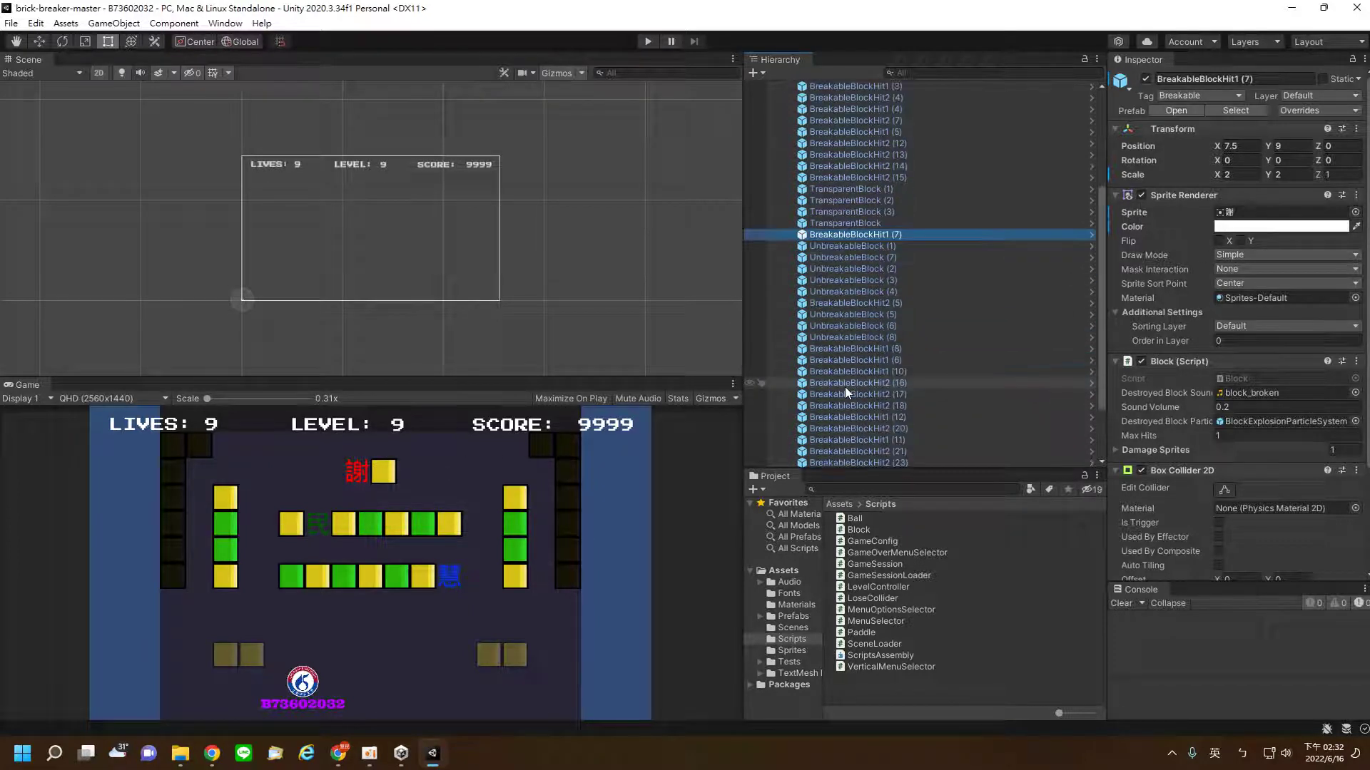
{"action": "scroll", "coordinate": [844, 386], "scroll_direction": "down", "scroll_amount": 2}
{"action": "scroll", "coordinate": [845, 387], "scroll_direction": "up", "scroll_amount": 3}
{"action": "scroll", "coordinate": [845, 386], "scroll_direction": "up", "scroll_amount": 1}
{"action": "scroll", "coordinate": [845, 387], "scroll_direction": "up", "scroll_amount": 1}
{"action": "scroll", "coordinate": [845, 387], "scroll_direction": "up", "scroll_amount": 1}
{"action": "scroll", "coordinate": [845, 387], "scroll_direction": "down", "scroll_amount": 3}
{"action": "scroll", "coordinate": [845, 386], "scroll_direction": "down", "scroll_amount": 3}
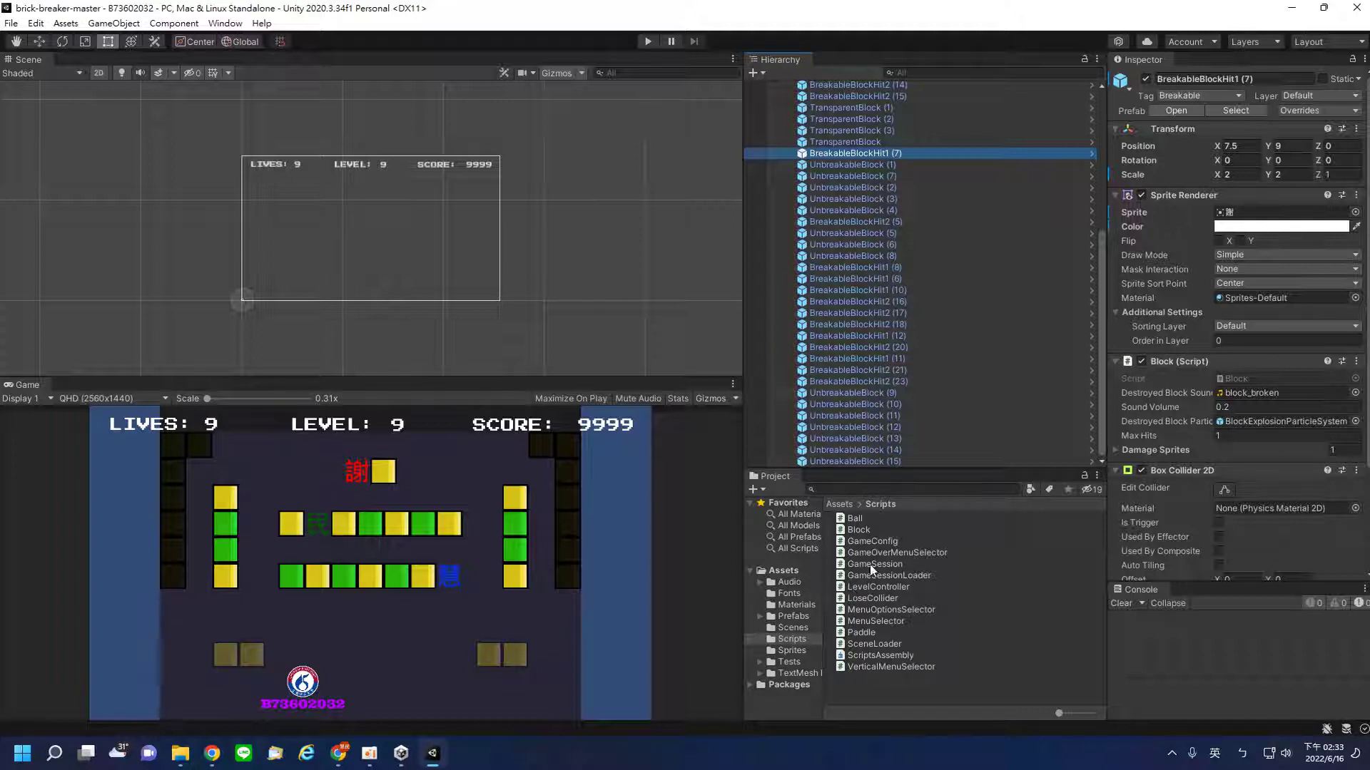
{"action": "scroll", "coordinate": [885, 383], "scroll_direction": "up", "scroll_amount": 1}
{"action": "scroll", "coordinate": [884, 383], "scroll_direction": "up", "scroll_amount": 5}
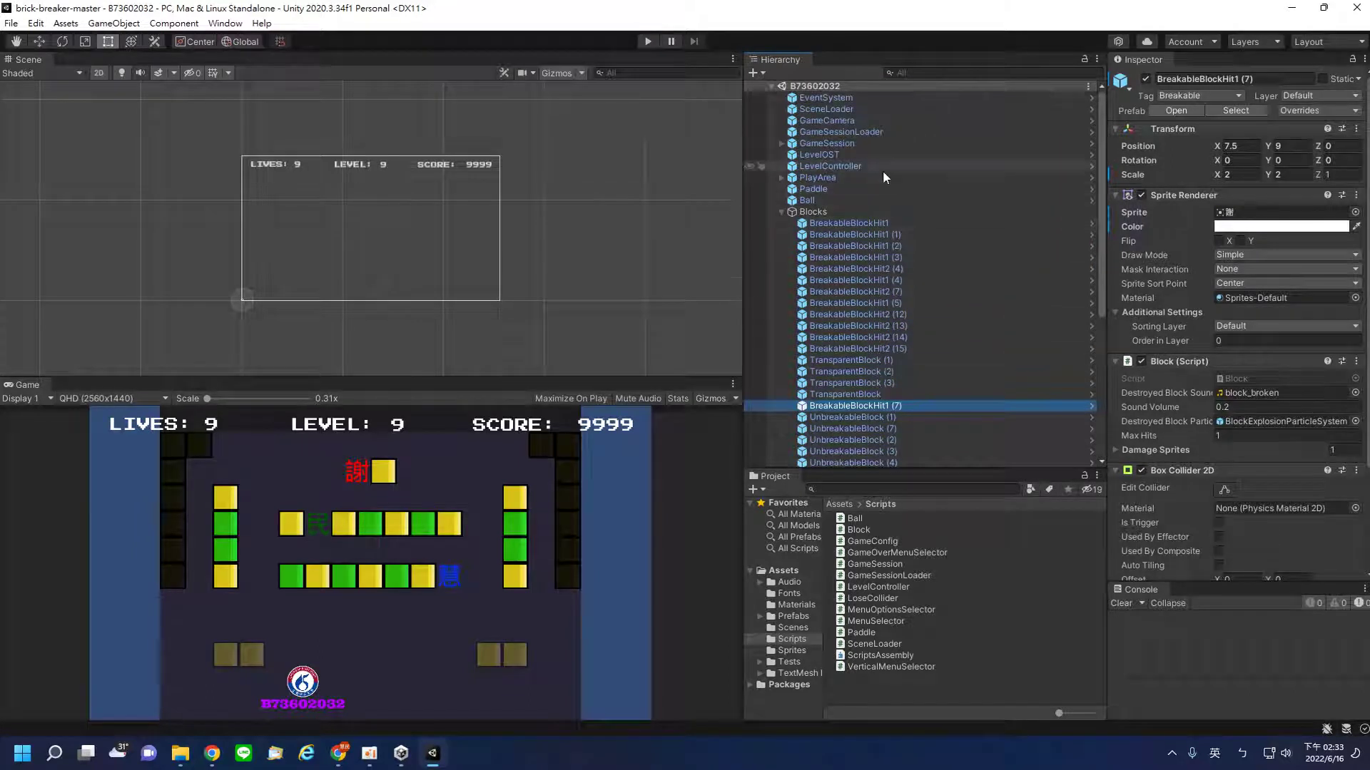
{"action": "left_click", "coordinate": [821, 200]}
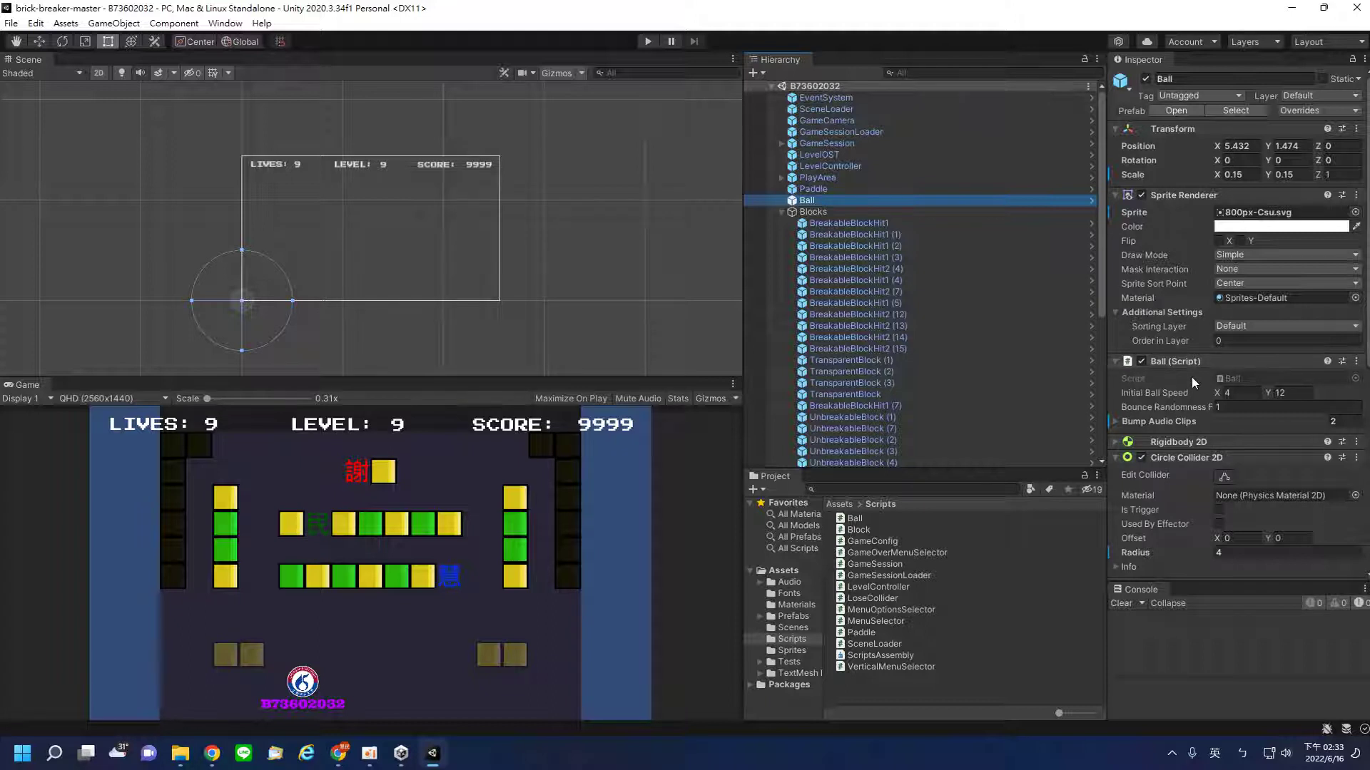
Step: Open Ball.cs from the Ball (Script) component's Script field
{"action": "left_click", "coordinate": [1235, 379]}
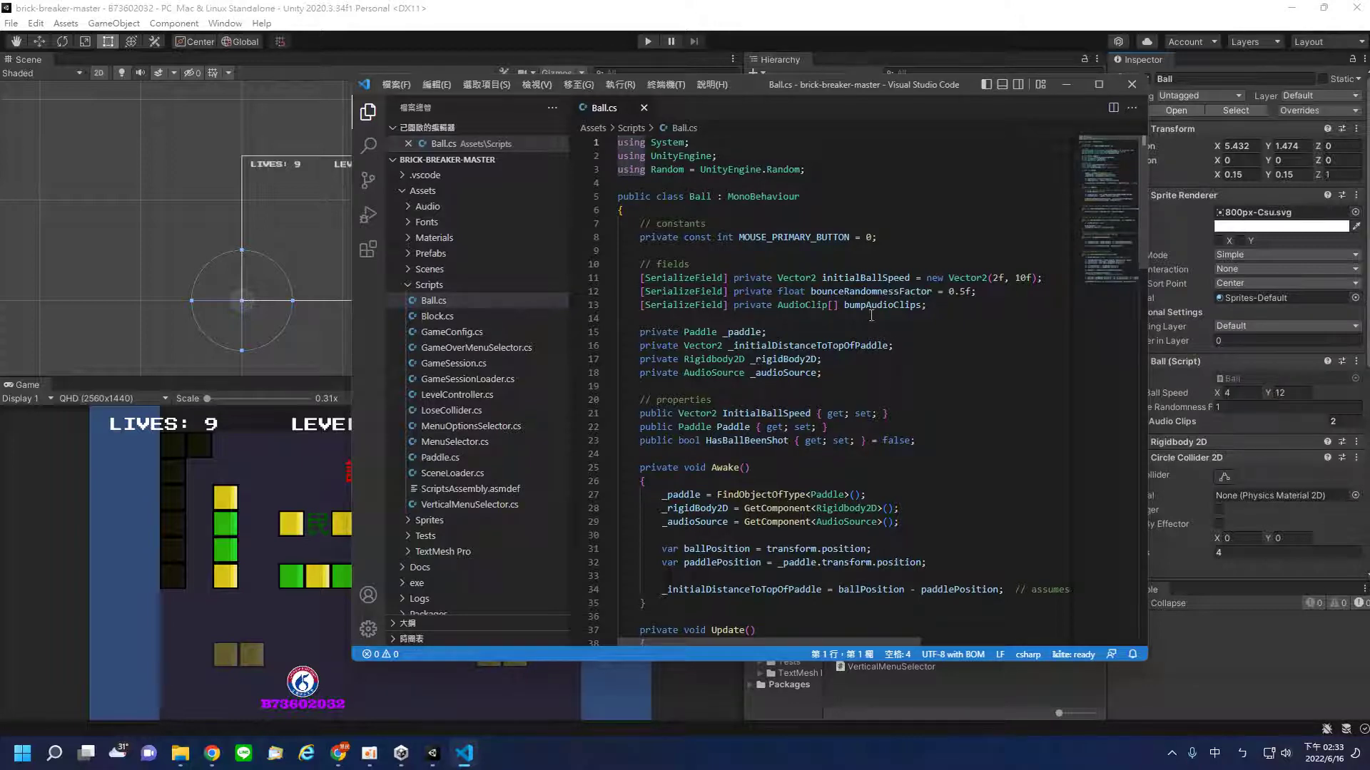
Step: Scroll through Ball.cs down to its OnCollisionEnter2D method
{"action": "scroll", "coordinate": [784, 416], "scroll_direction": "down", "scroll_amount": 2}
{"action": "scroll", "coordinate": [785, 416], "scroll_direction": "down", "scroll_amount": 2}
{"action": "scroll", "coordinate": [785, 416], "scroll_direction": "down", "scroll_amount": 2}
{"action": "scroll", "coordinate": [785, 416], "scroll_direction": "down", "scroll_amount": 3}
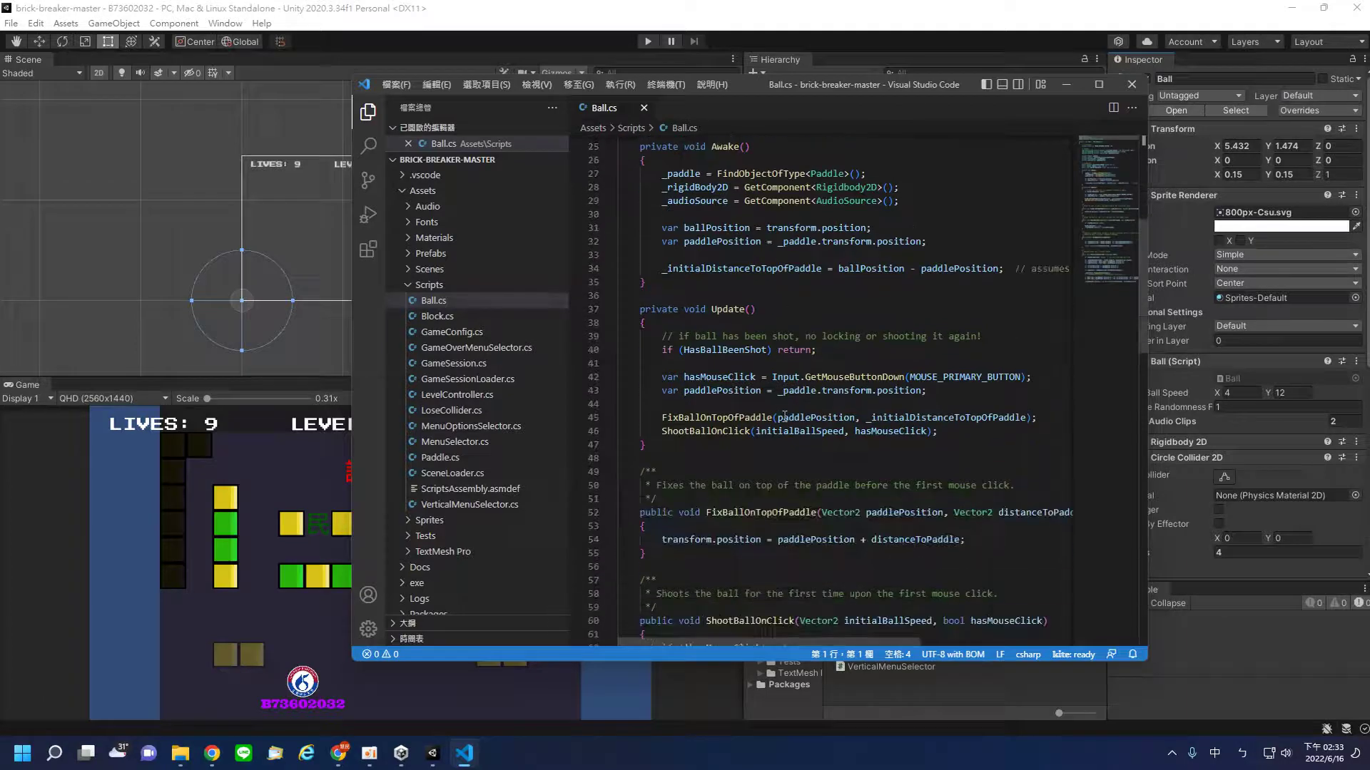
{"action": "scroll", "coordinate": [784, 416], "scroll_direction": "down", "scroll_amount": 3}
{"action": "scroll", "coordinate": [785, 416], "scroll_direction": "down", "scroll_amount": 3}
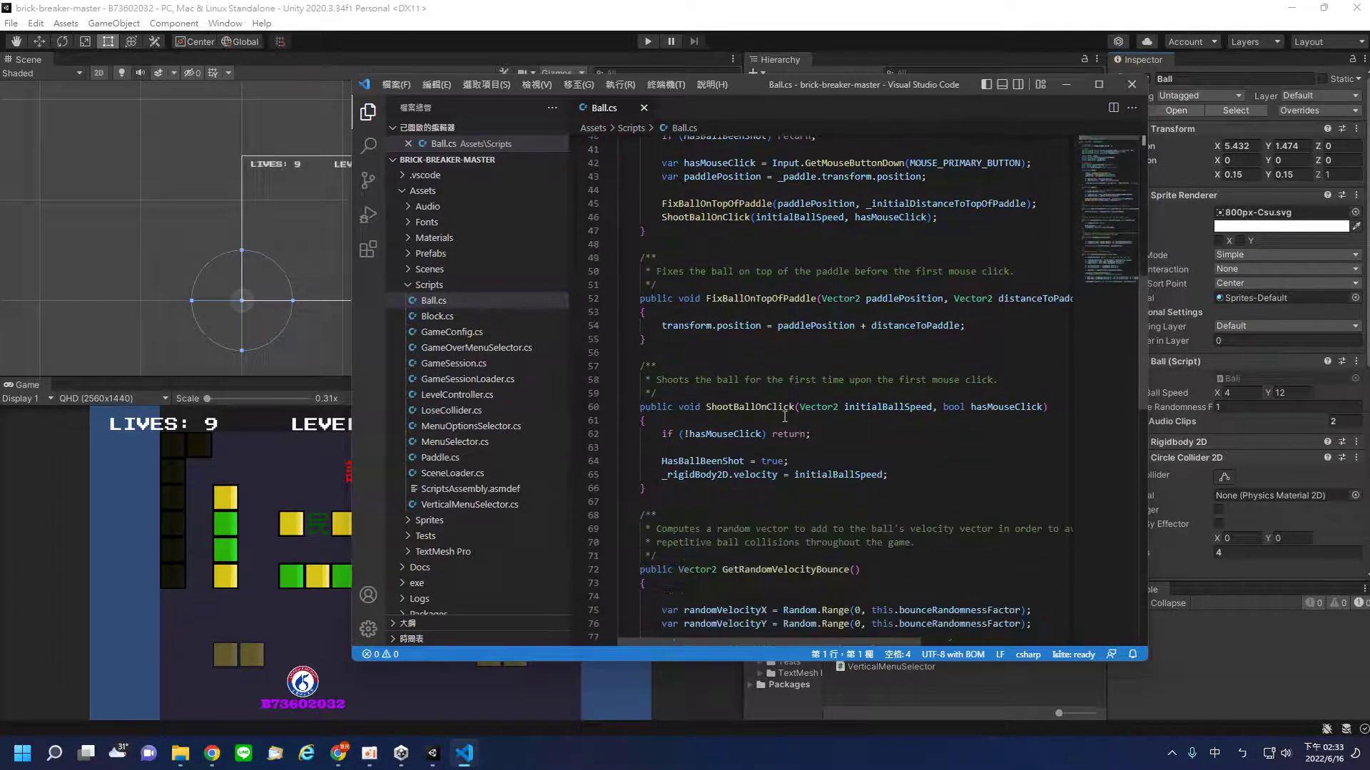
{"action": "scroll", "coordinate": [785, 416], "scroll_direction": "down", "scroll_amount": 3}
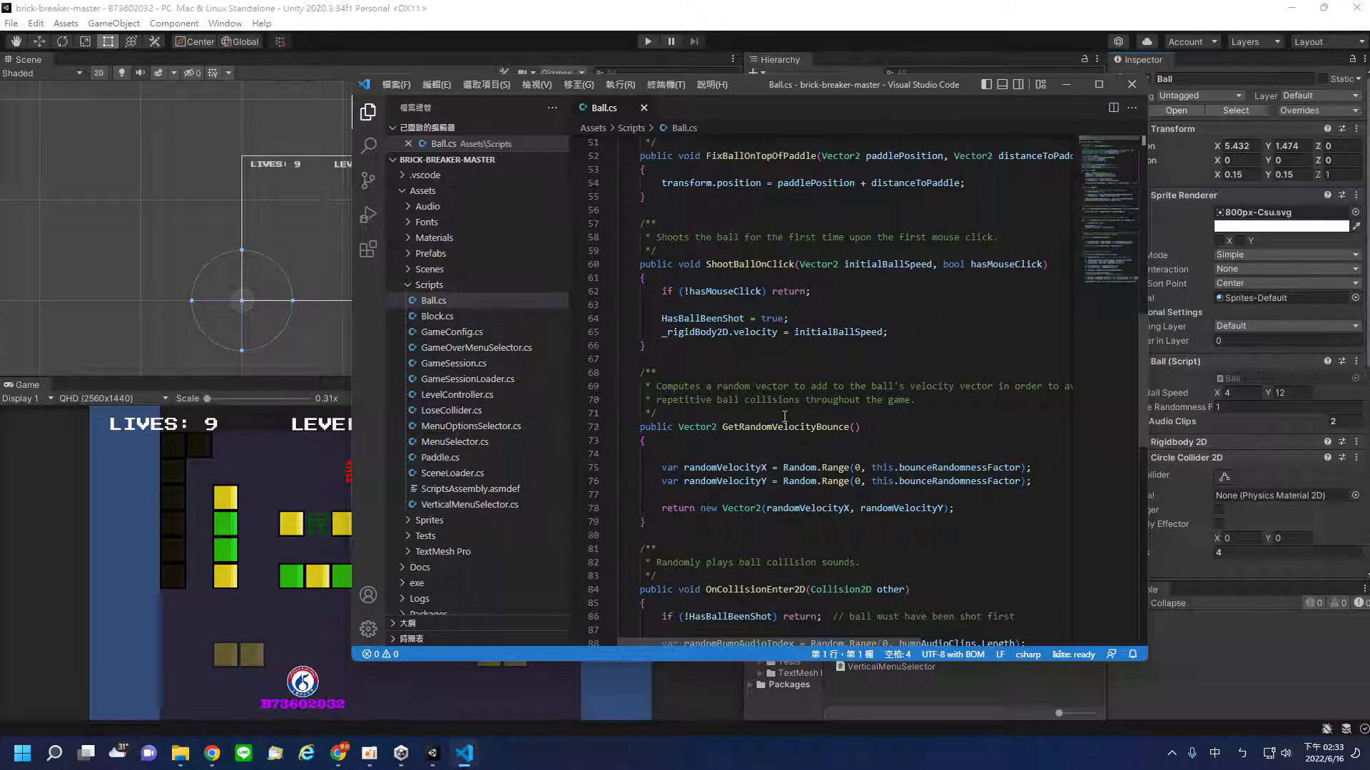
{"action": "scroll", "coordinate": [785, 416], "scroll_direction": "down", "scroll_amount": 2}
{"action": "scroll", "coordinate": [785, 416], "scroll_direction": "down", "scroll_amount": 2}
{"action": "scroll", "coordinate": [785, 416], "scroll_direction": "down", "scroll_amount": 1}
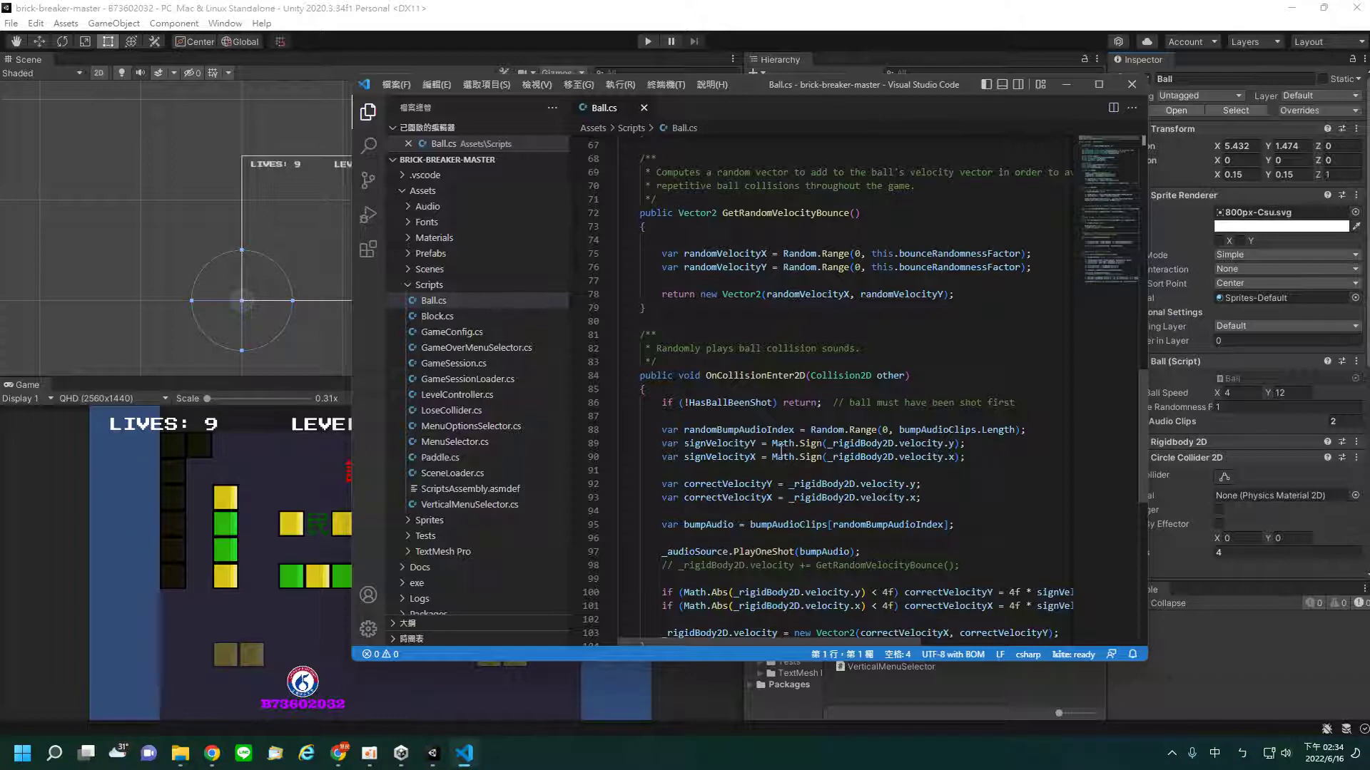
{"action": "scroll", "coordinate": [780, 449], "scroll_direction": "down", "scroll_amount": 1}
{"action": "scroll", "coordinate": [780, 449], "scroll_direction": "down", "scroll_amount": 1}
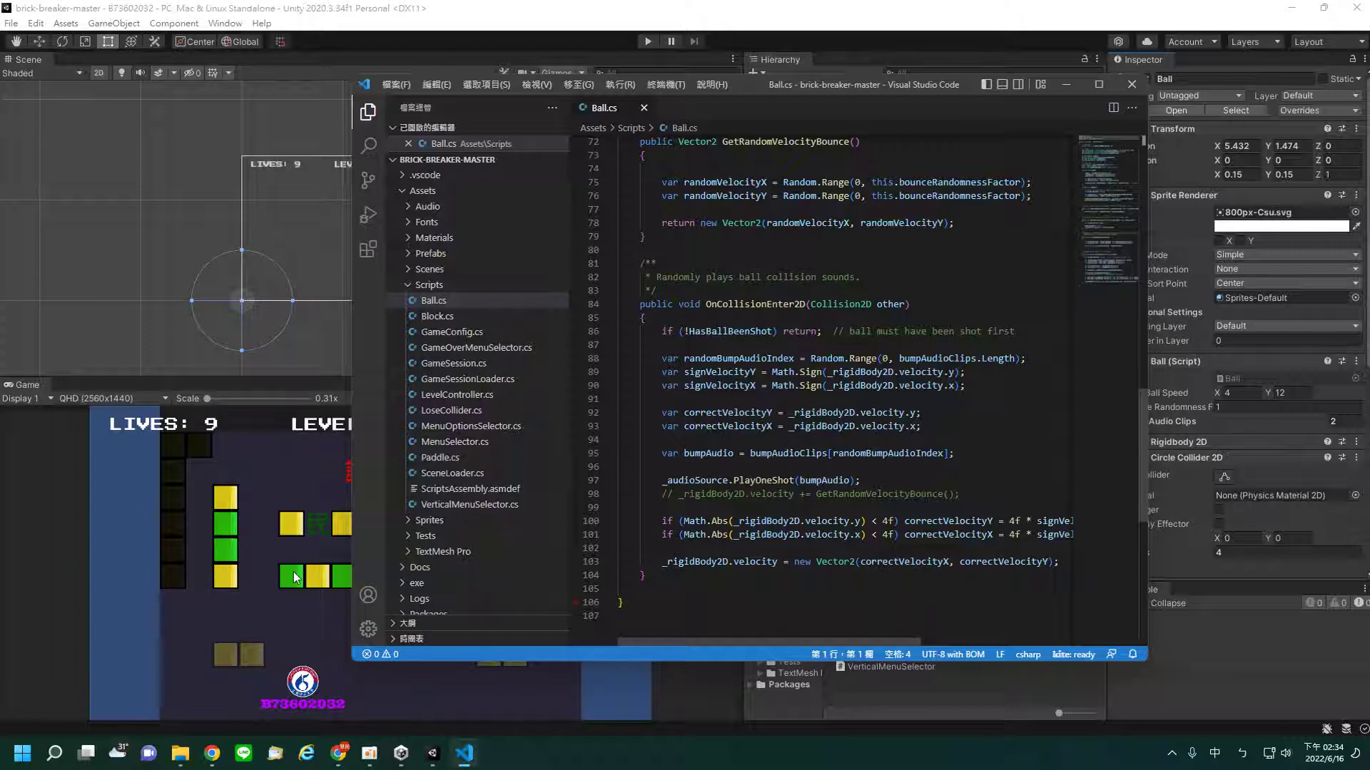
{"action": "scroll", "coordinate": [769, 538], "scroll_direction": "down", "scroll_amount": 2}
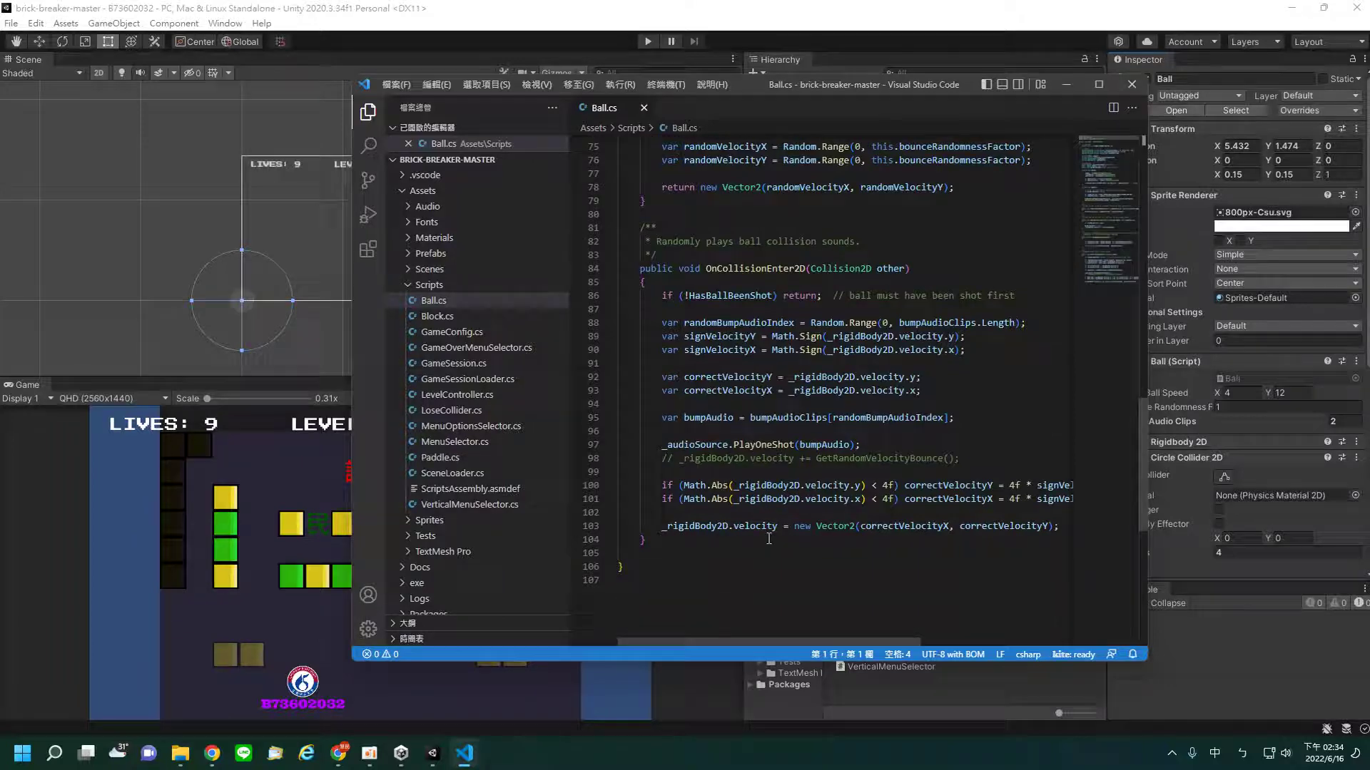
{"action": "scroll", "coordinate": [769, 538], "scroll_direction": "up", "scroll_amount": 10}
{"action": "scroll", "coordinate": [769, 539], "scroll_direction": "down", "scroll_amount": 8}
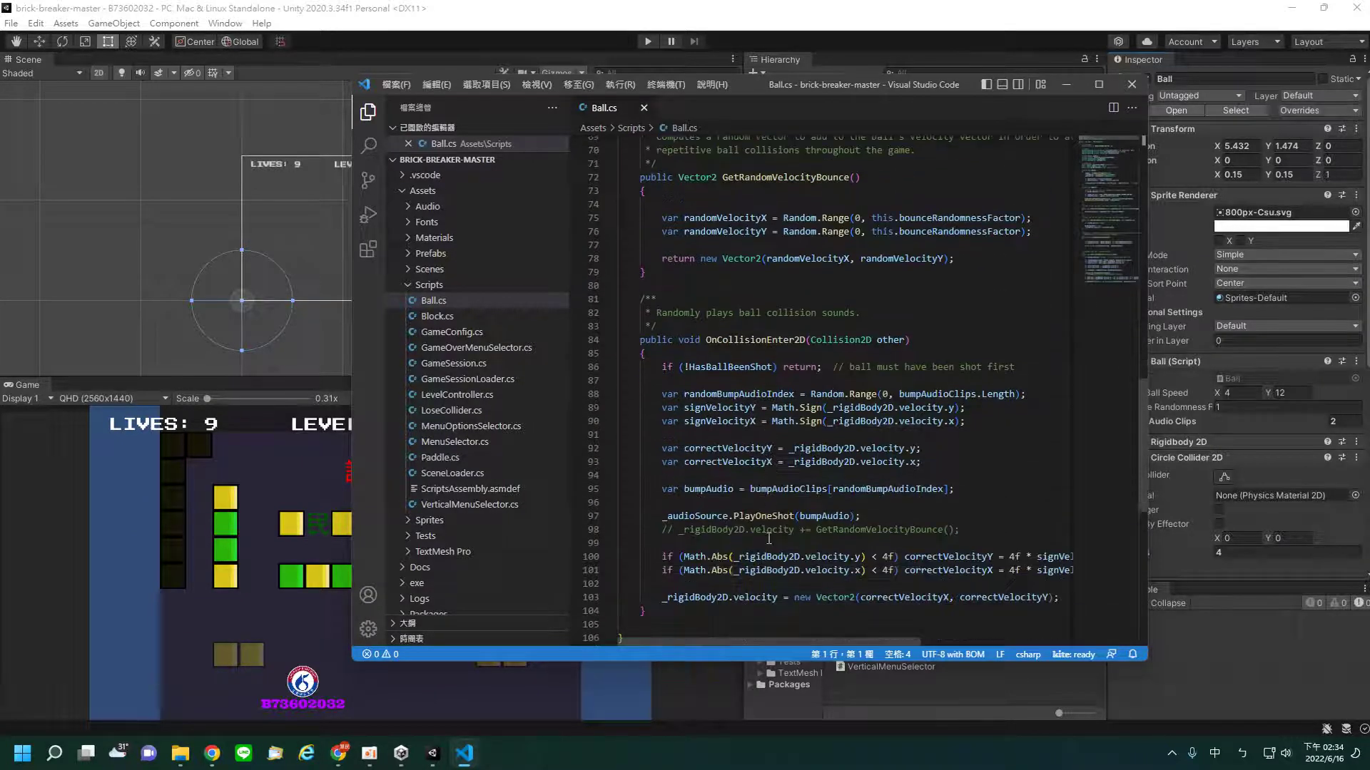
{"action": "scroll", "coordinate": [767, 546], "scroll_direction": "down", "scroll_amount": 2}
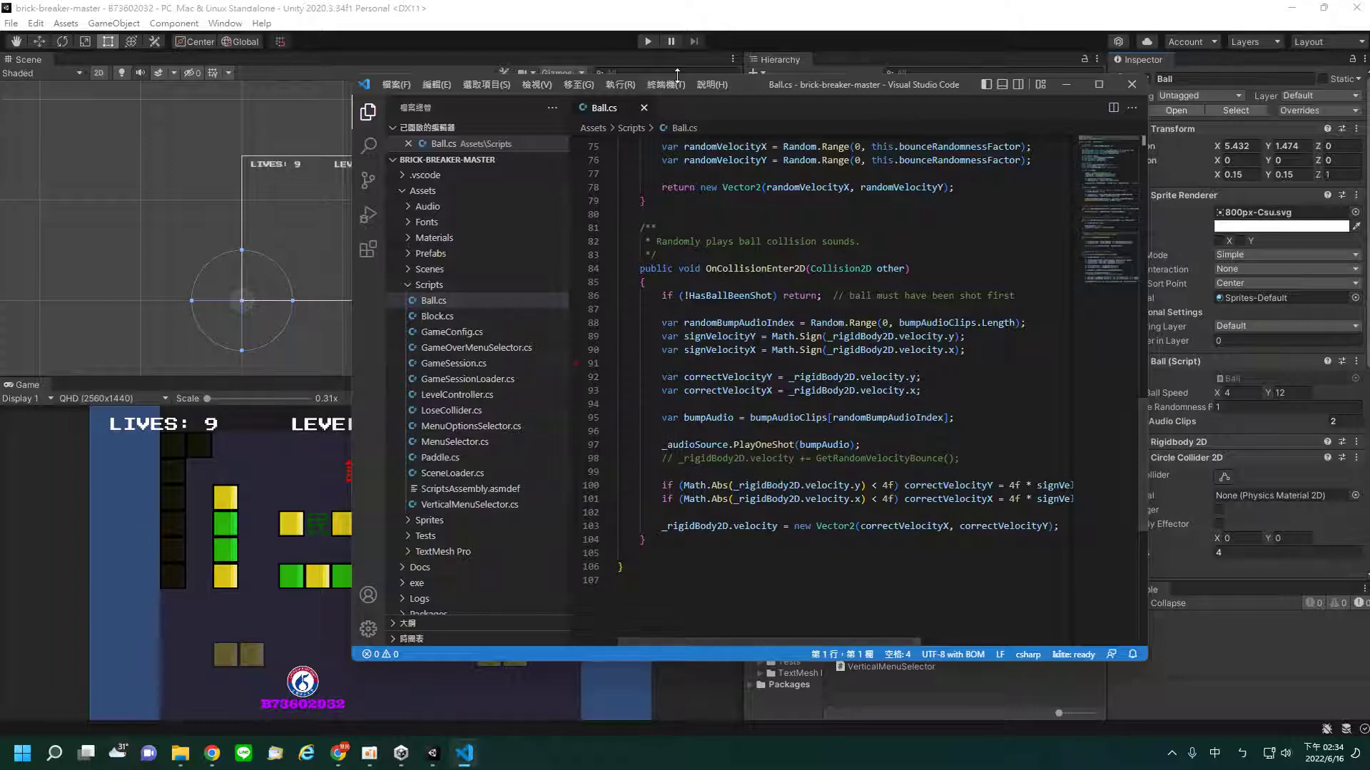
Step: Move the code window aside to view the game, bring it back, then close VS Code
{"action": "left_click_drag", "start_coordinate": [735, 88], "coordinate": [772, 536]}
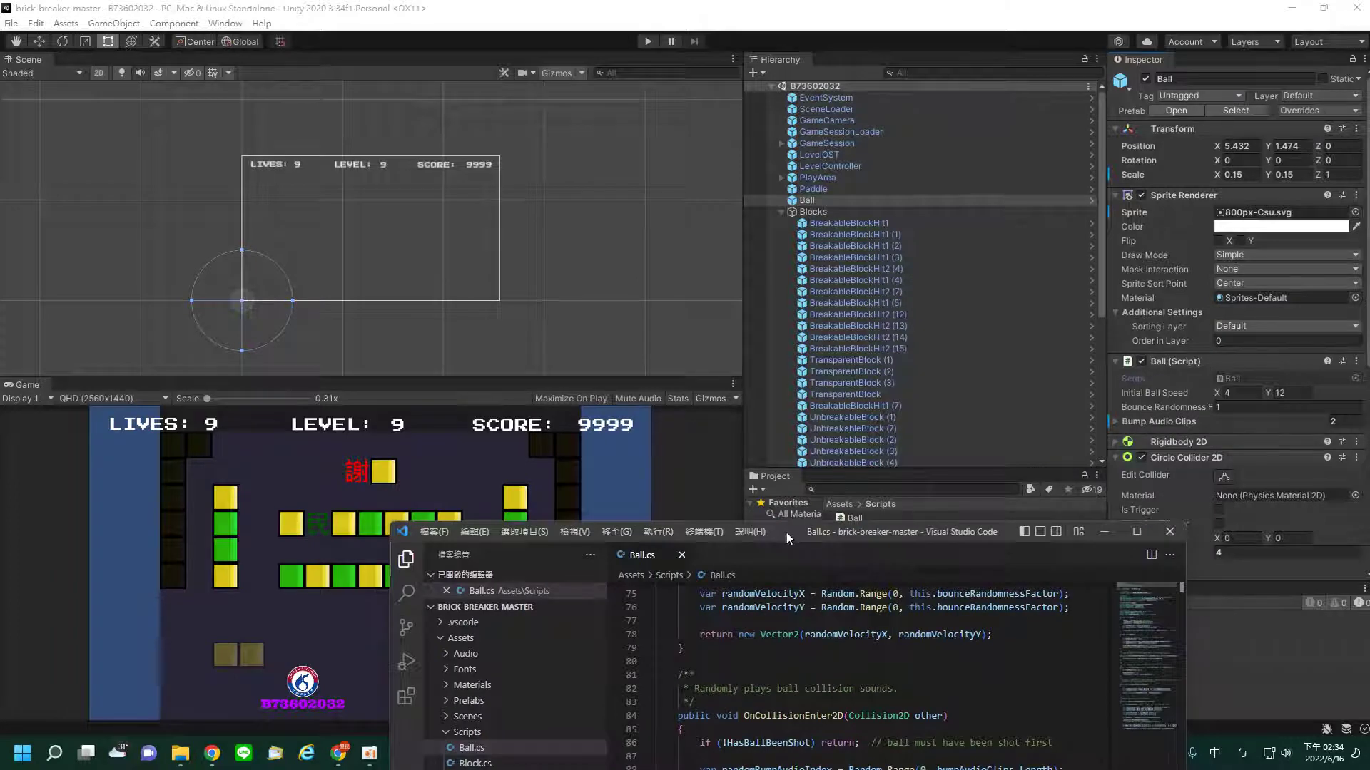
{"action": "left_click_drag", "start_coordinate": [786, 530], "coordinate": [635, 255]}
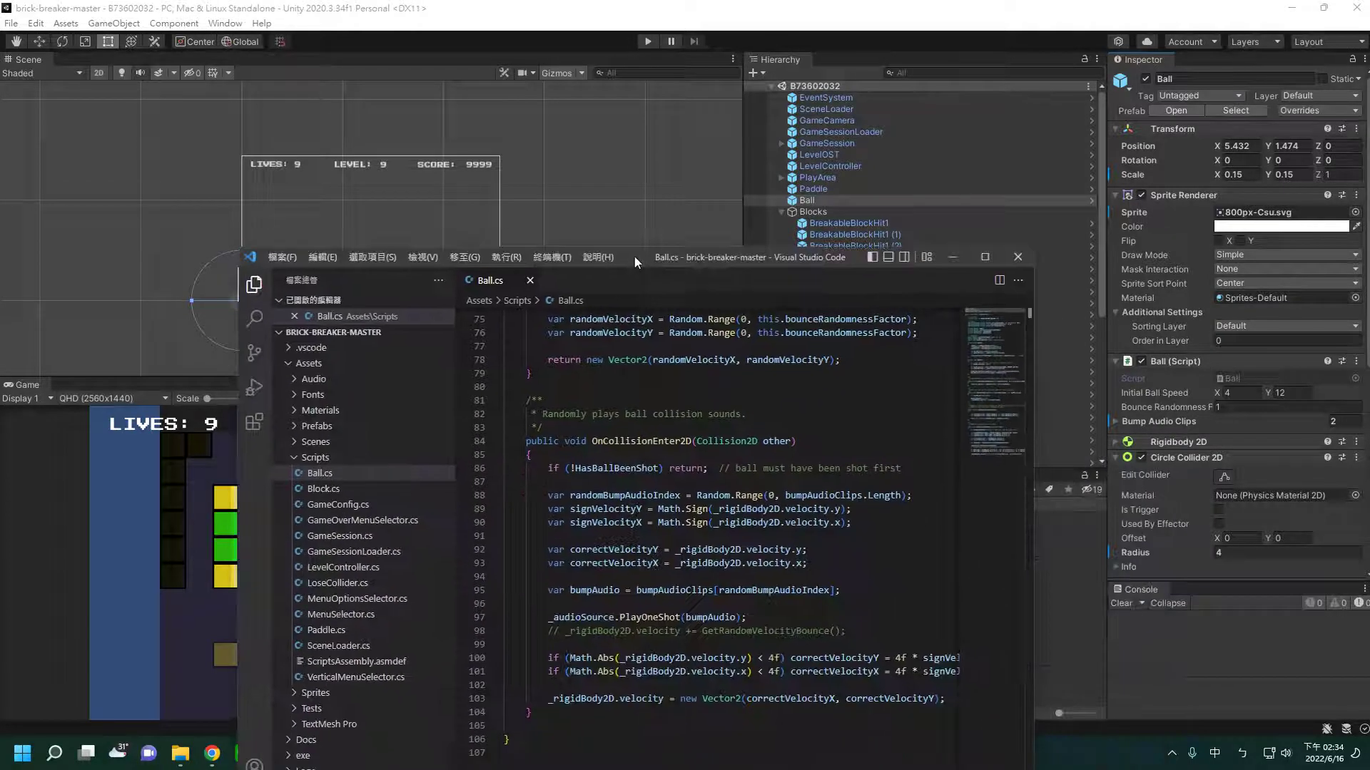
{"action": "left_click", "coordinate": [1014, 263]}
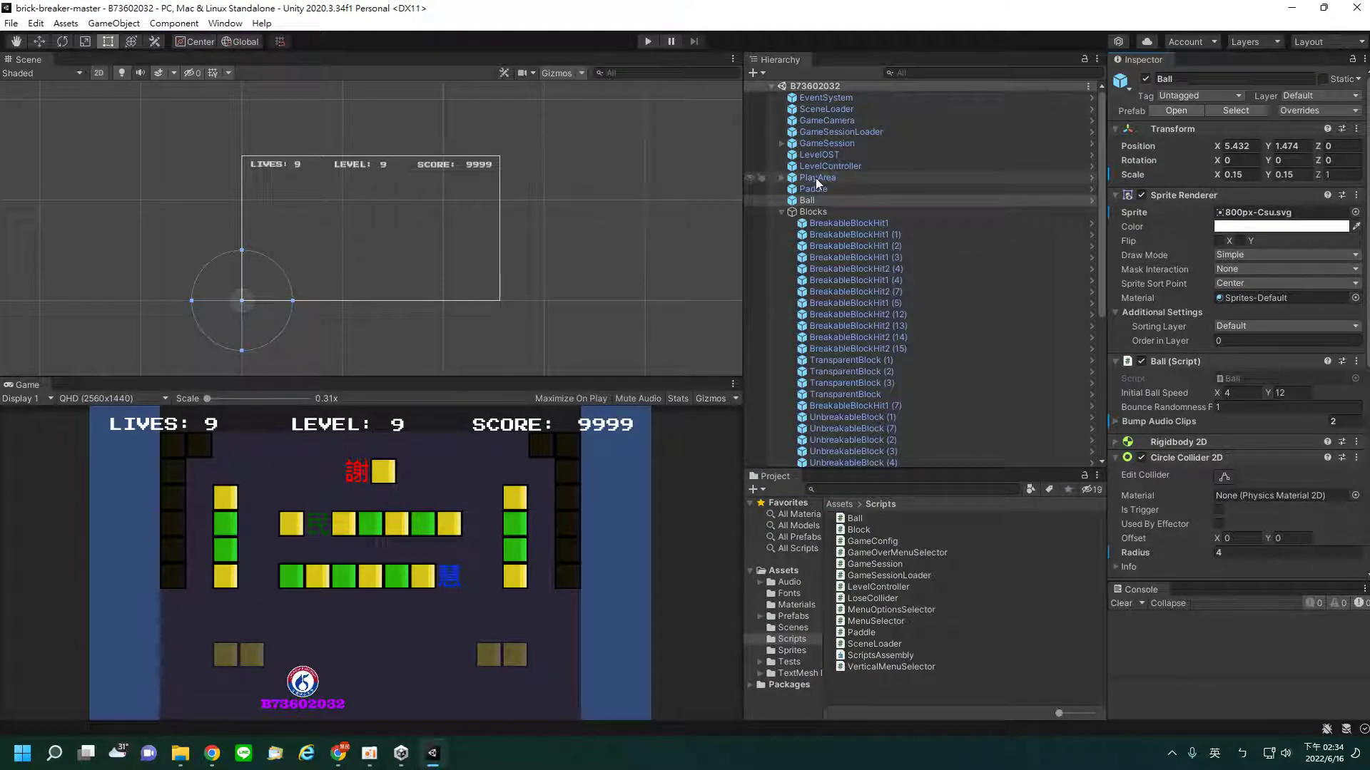
Step: Expand PlayArea and inspect the PlayArea and HUD transforms
{"action": "left_click", "coordinate": [783, 178]}
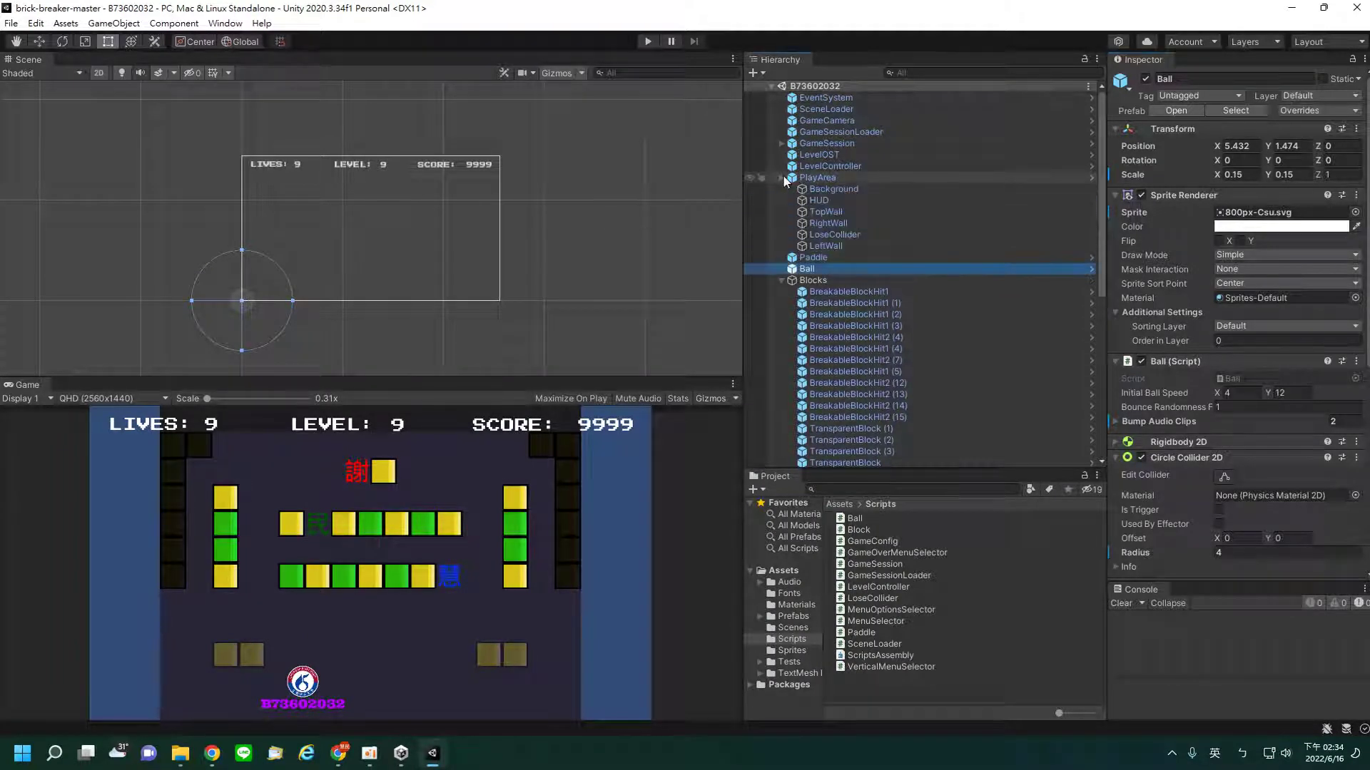
{"action": "left_click", "coordinate": [827, 177]}
{"action": "left_click", "coordinate": [830, 189]}
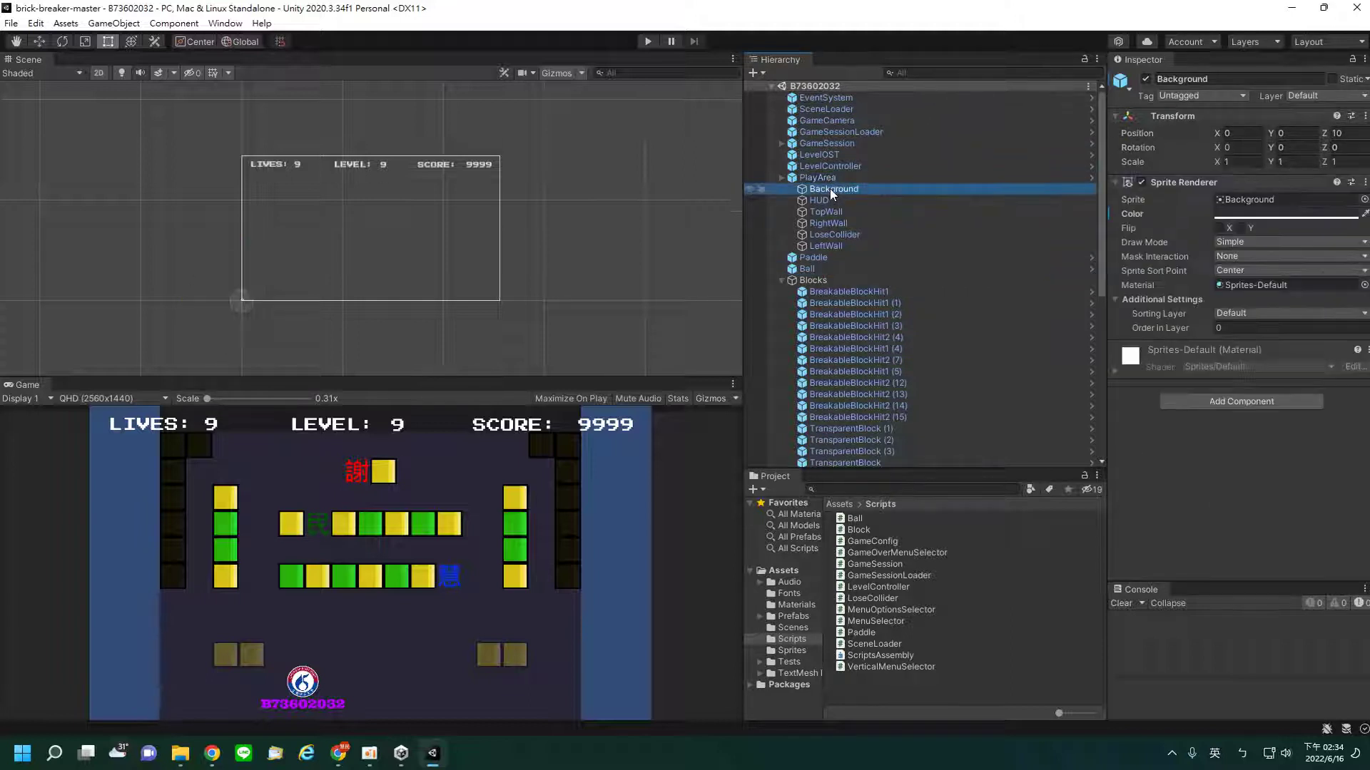
{"action": "left_click", "coordinate": [824, 199]}
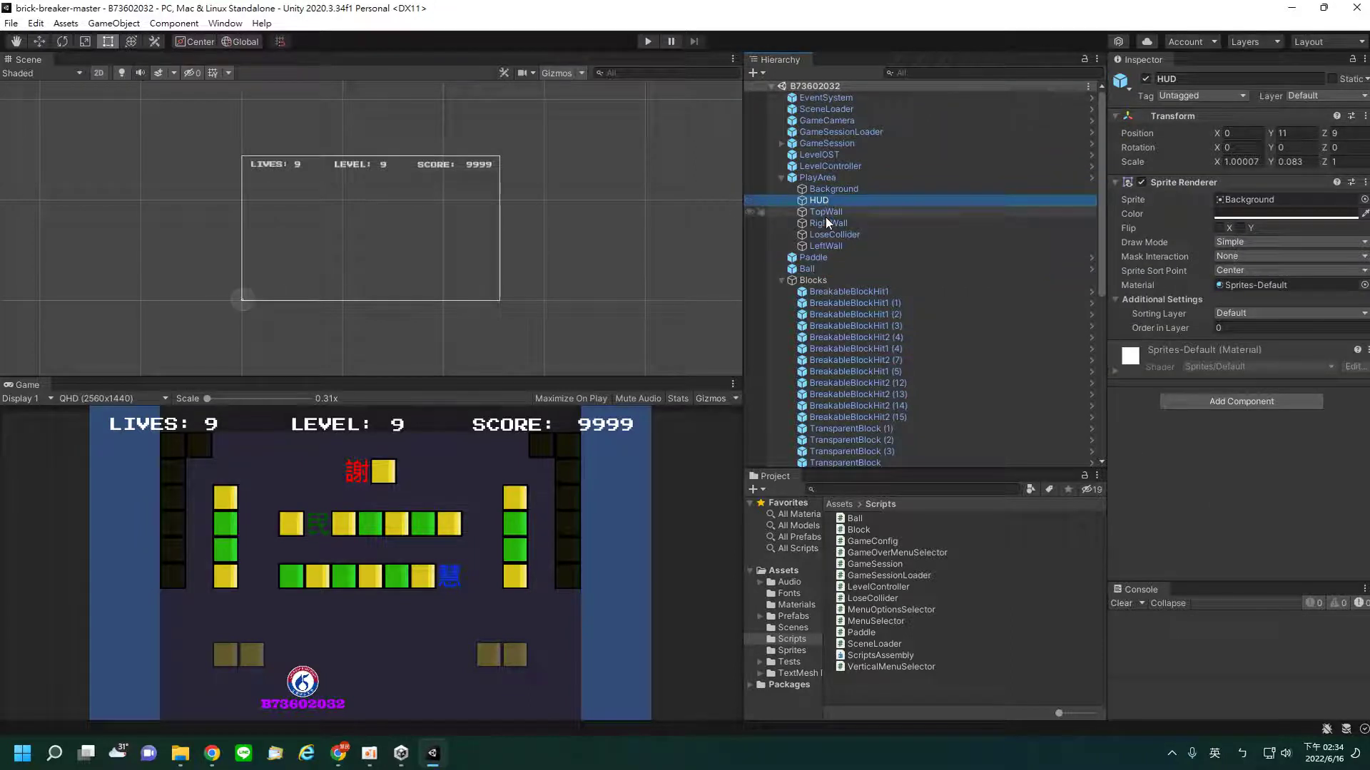
Step: Check the positions and colliders of TopWall, RightWall, LoseCollider and LeftWall
{"action": "left_click", "coordinate": [824, 211]}
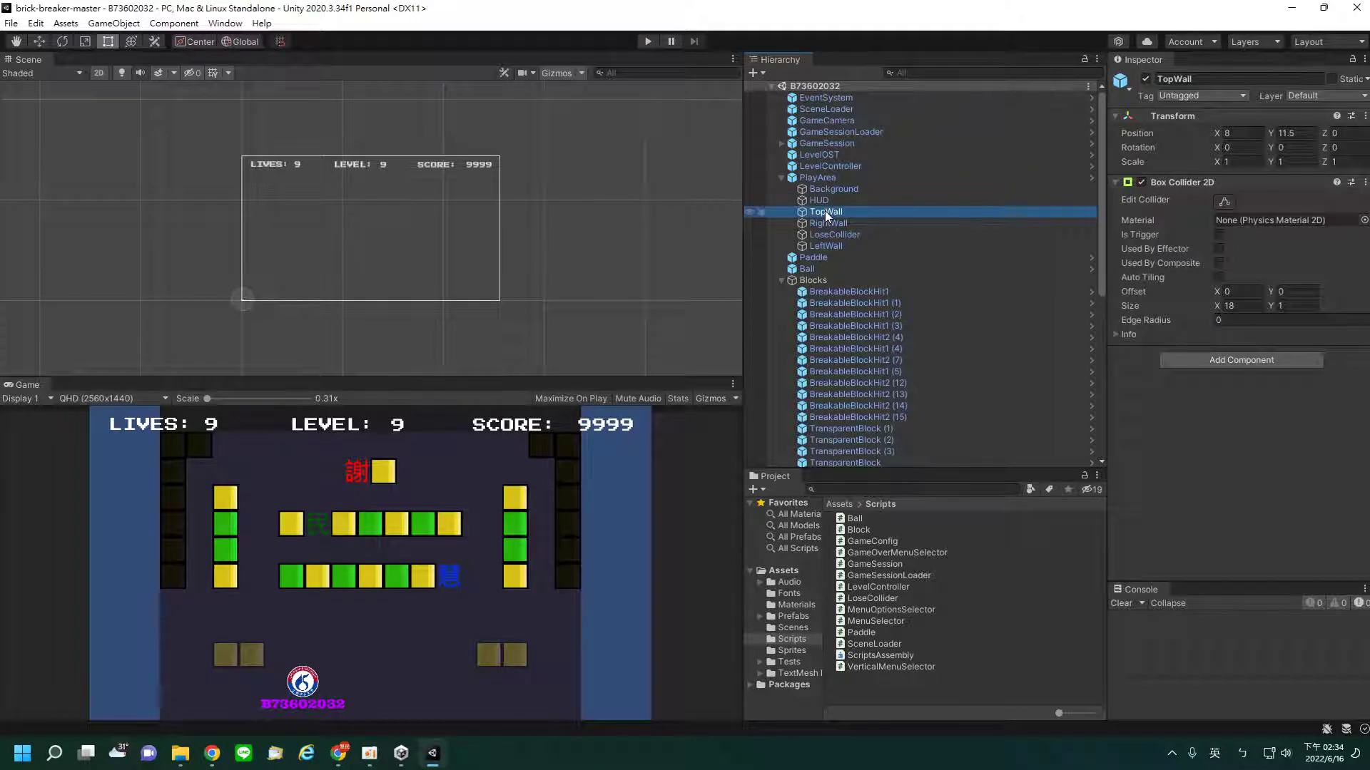
{"action": "left_click", "coordinate": [825, 222]}
{"action": "left_click", "coordinate": [832, 237]}
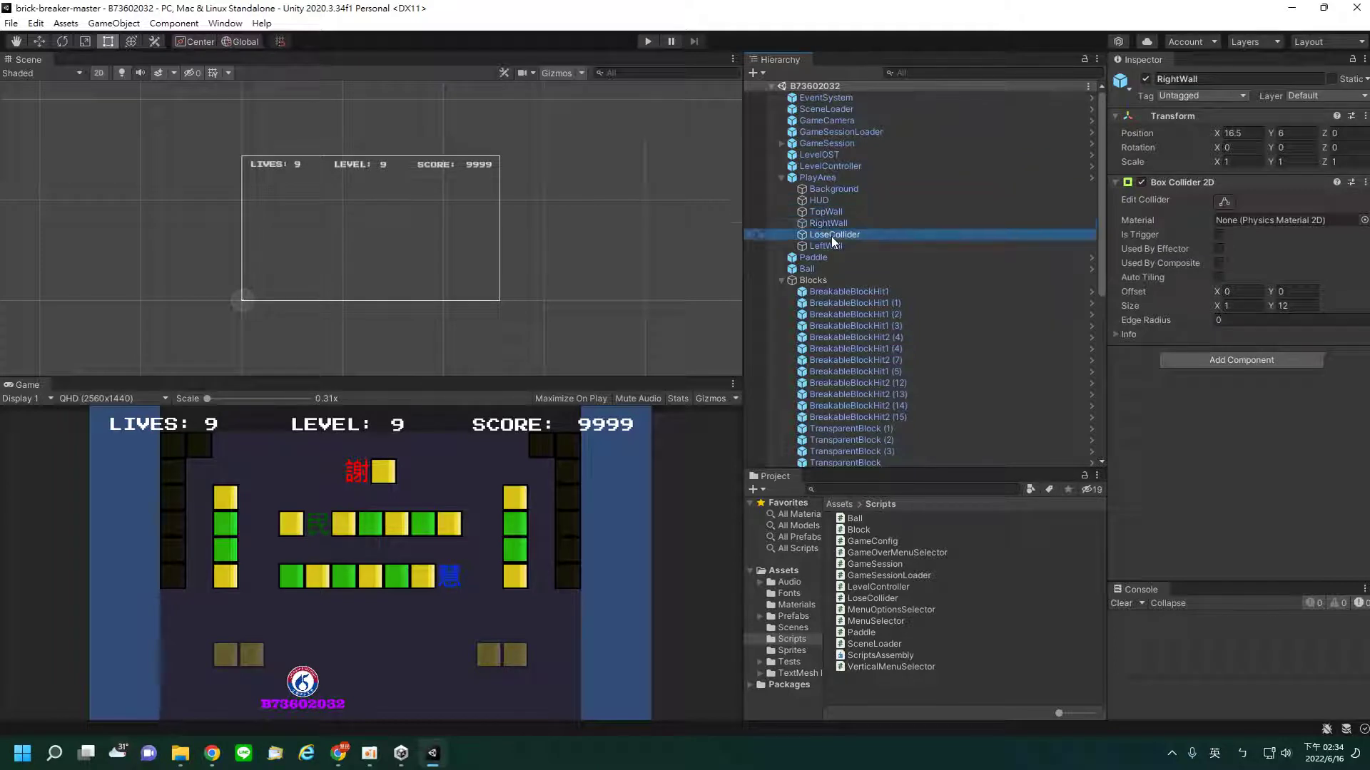
{"action": "left_click", "coordinate": [825, 246]}
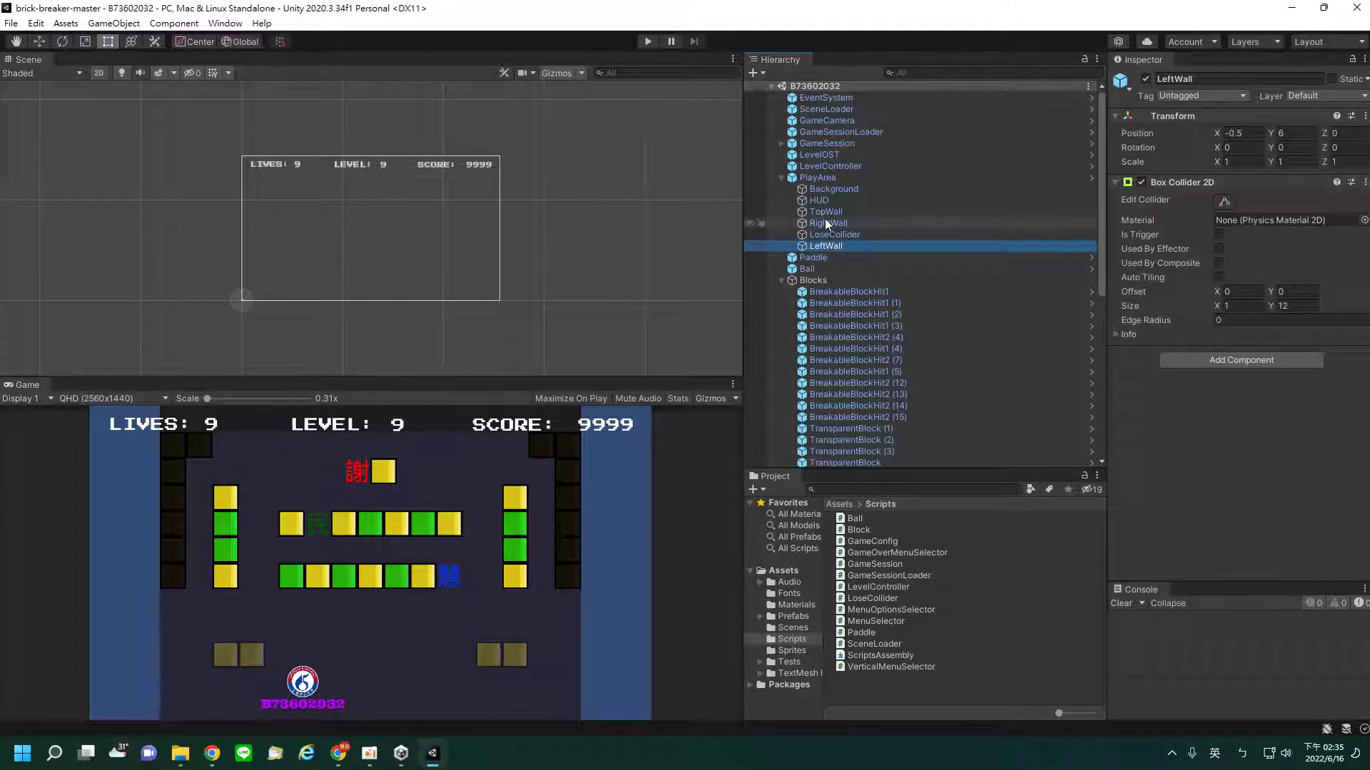
{"action": "left_click", "coordinate": [824, 223]}
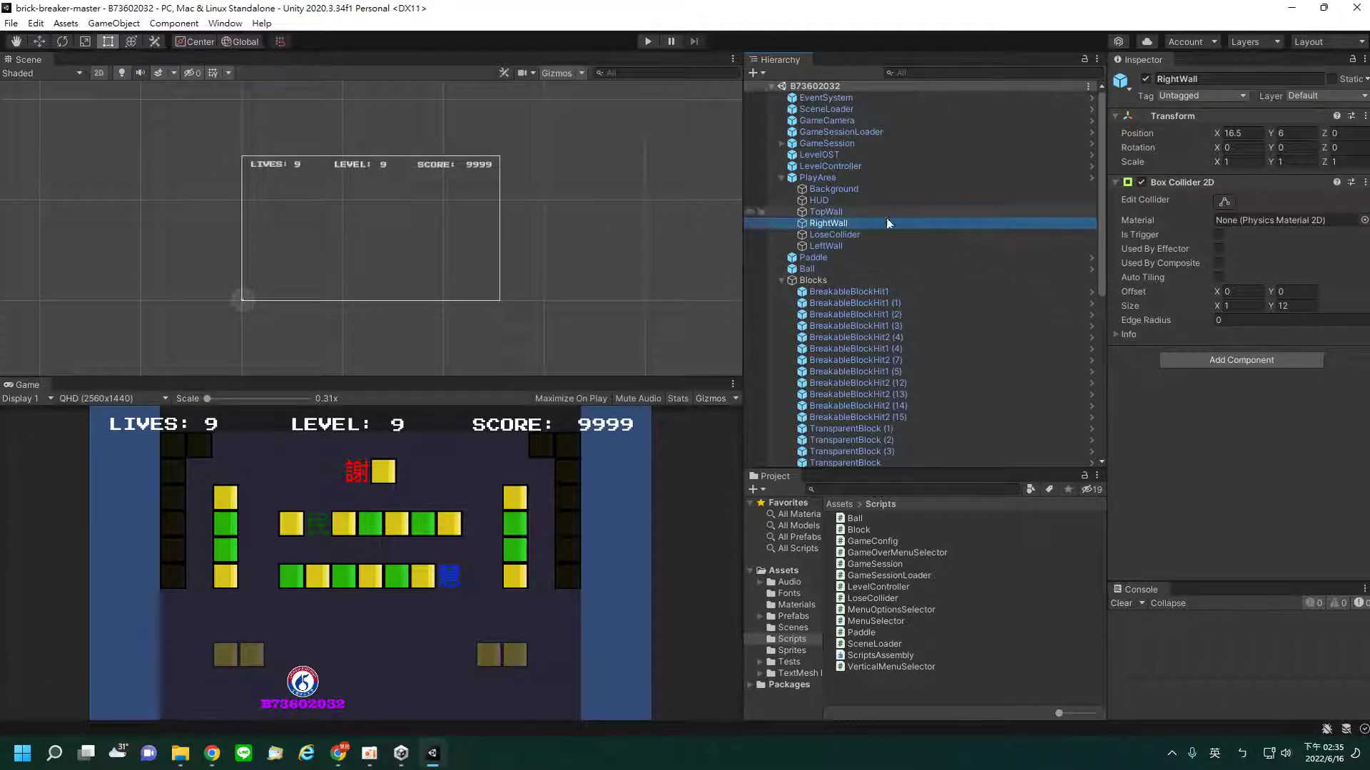
Step: Select PlayArea and collapse its group to hide the walls
{"action": "left_click", "coordinate": [830, 179]}
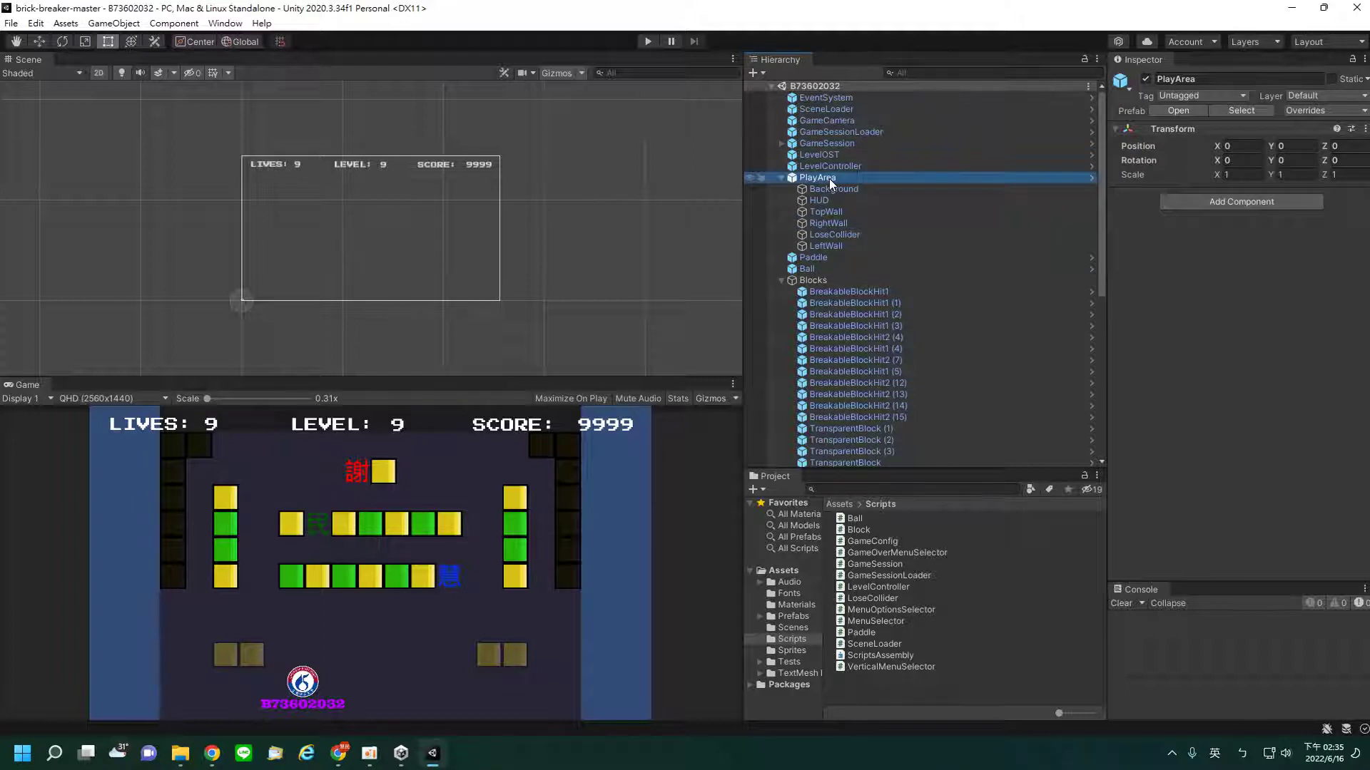
{"action": "left_click", "coordinate": [781, 177]}
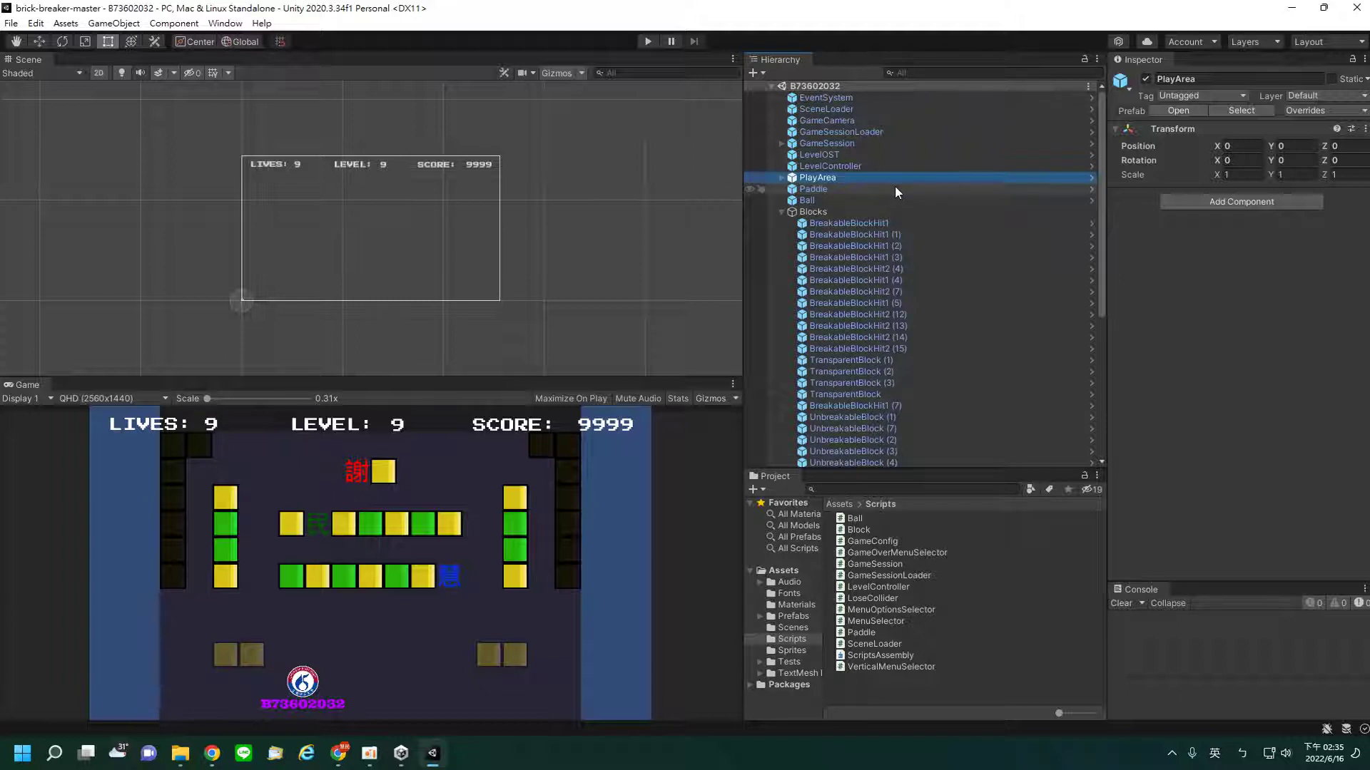
{"action": "scroll", "coordinate": [895, 186], "scroll_direction": "down", "scroll_amount": 3}
Step: Compare Max Hits across BreakableBlockHit1, BreakableBlockHit2 (4), TransparentBlock (1) and UnbreakableBlock (7)
{"action": "scroll", "coordinate": [895, 188], "scroll_direction": "up", "scroll_amount": 3}
{"action": "left_click", "coordinate": [823, 223]}
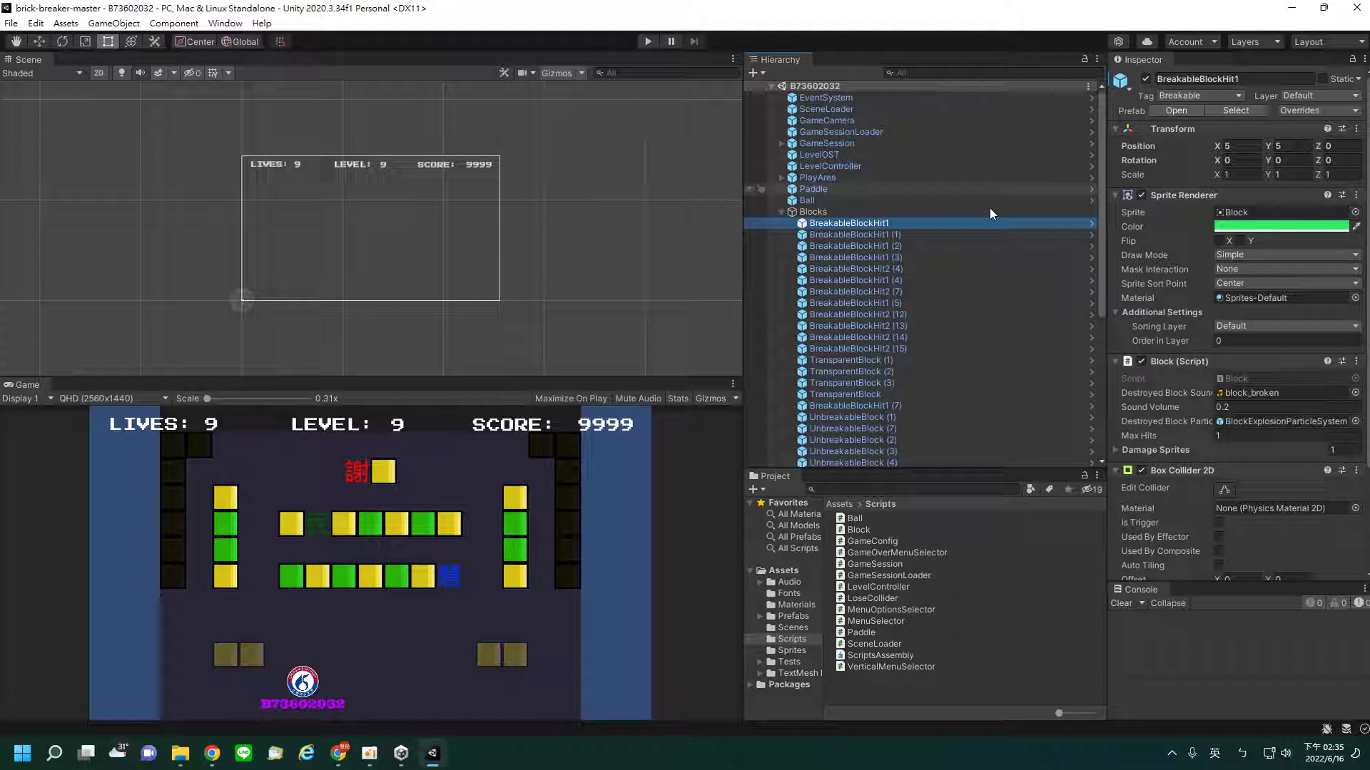
{"action": "left_click", "coordinate": [998, 269]}
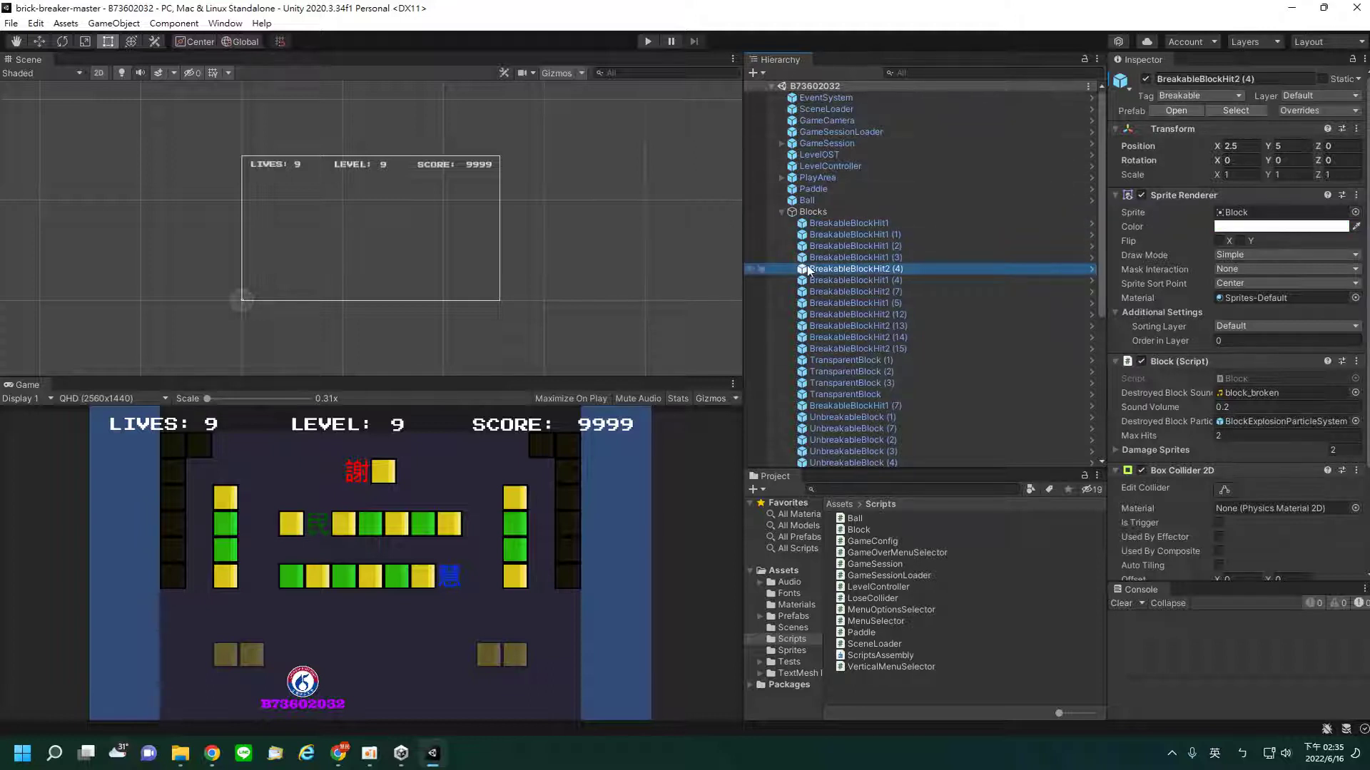
{"action": "left_click", "coordinate": [838, 257]}
{"action": "left_click", "coordinate": [850, 314]}
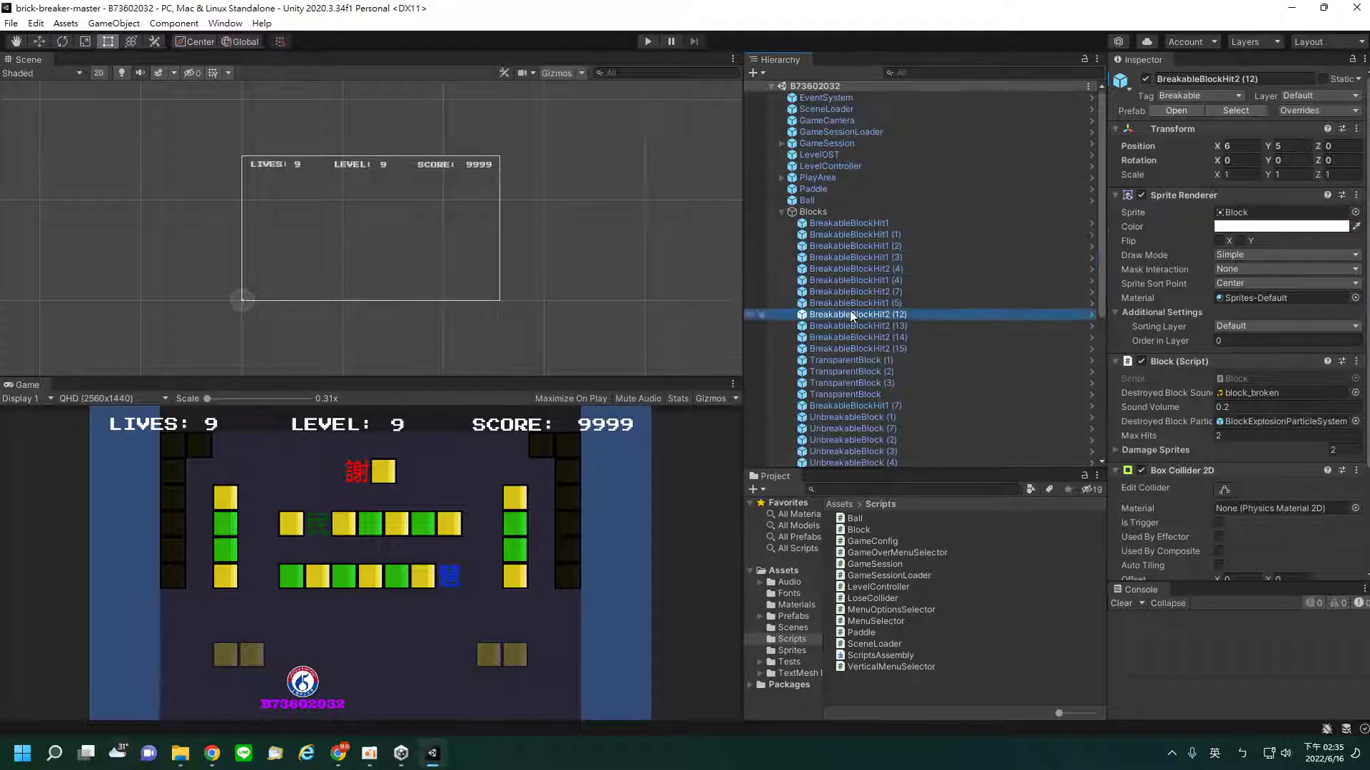
{"action": "left_click", "coordinate": [842, 360]}
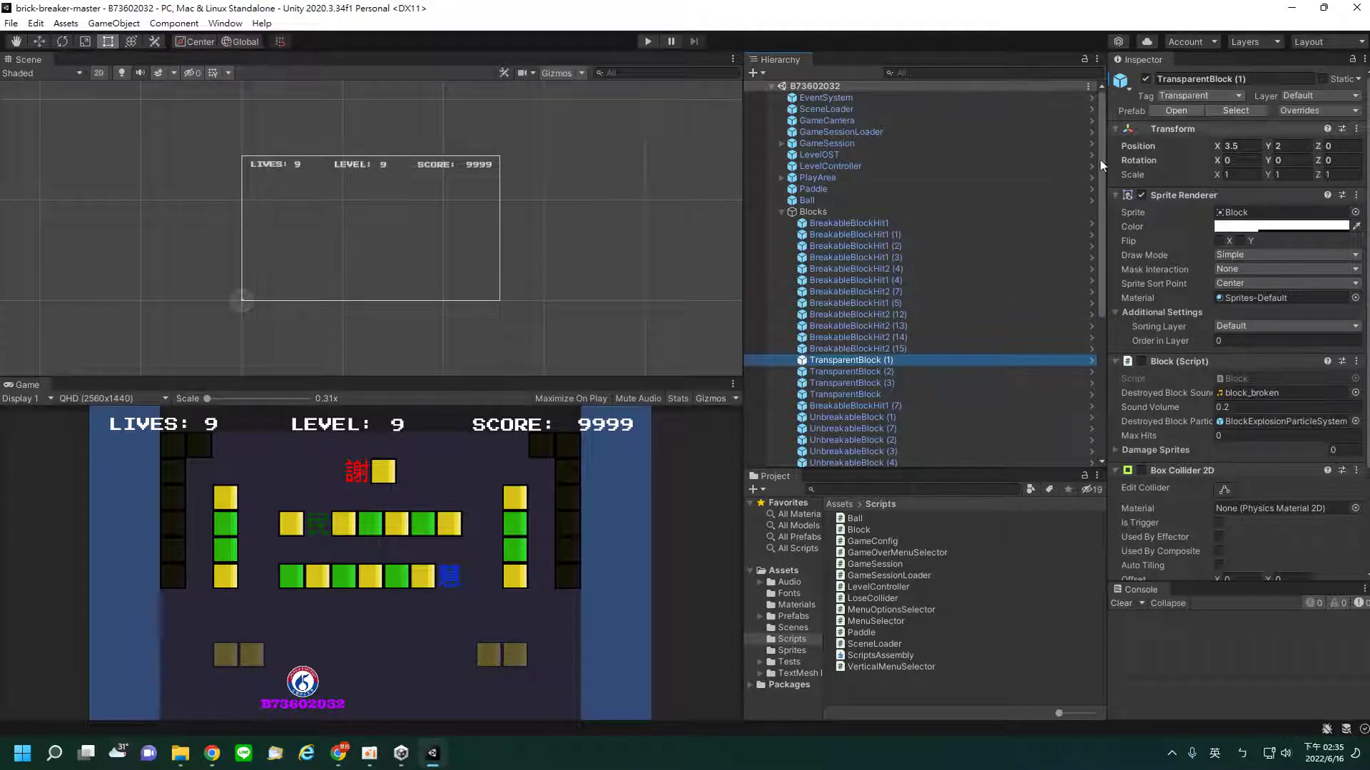
{"action": "left_click", "coordinate": [863, 404]}
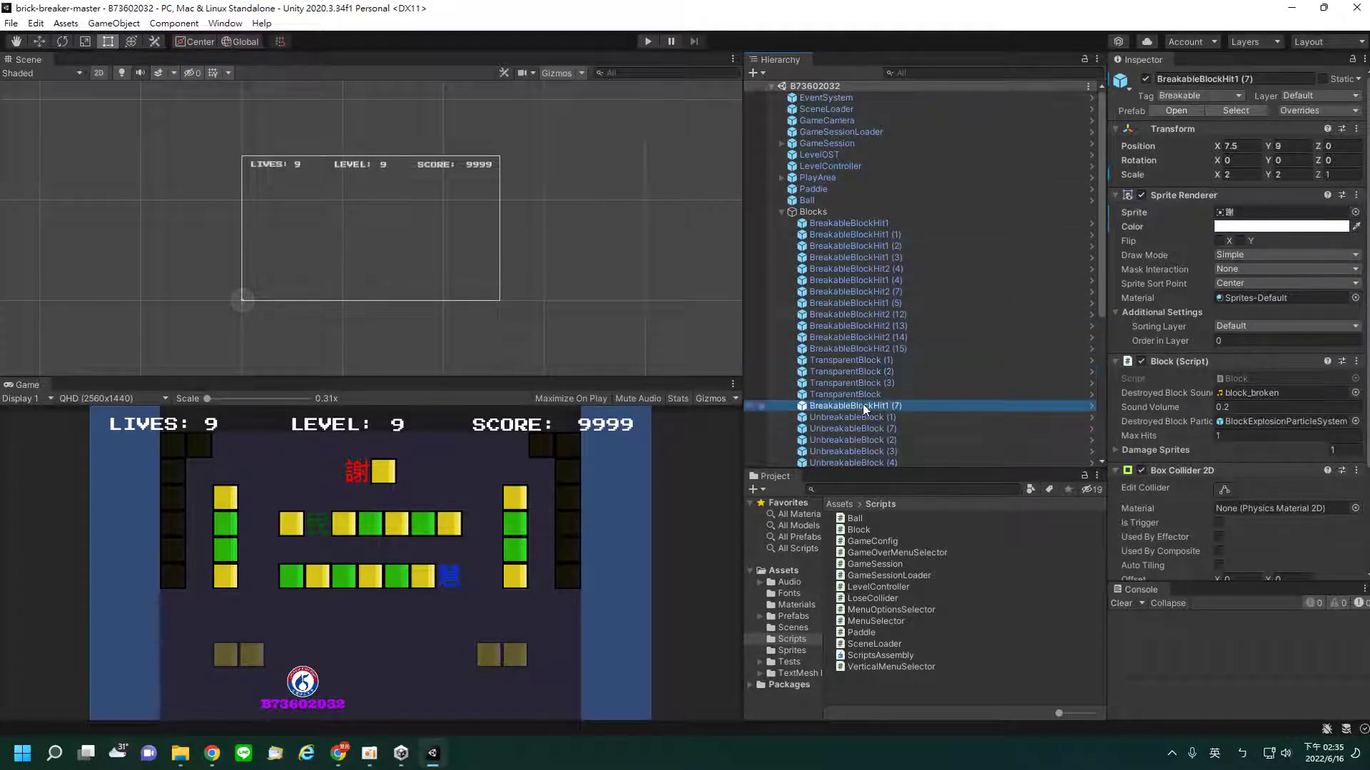
{"action": "left_click", "coordinate": [836, 428]}
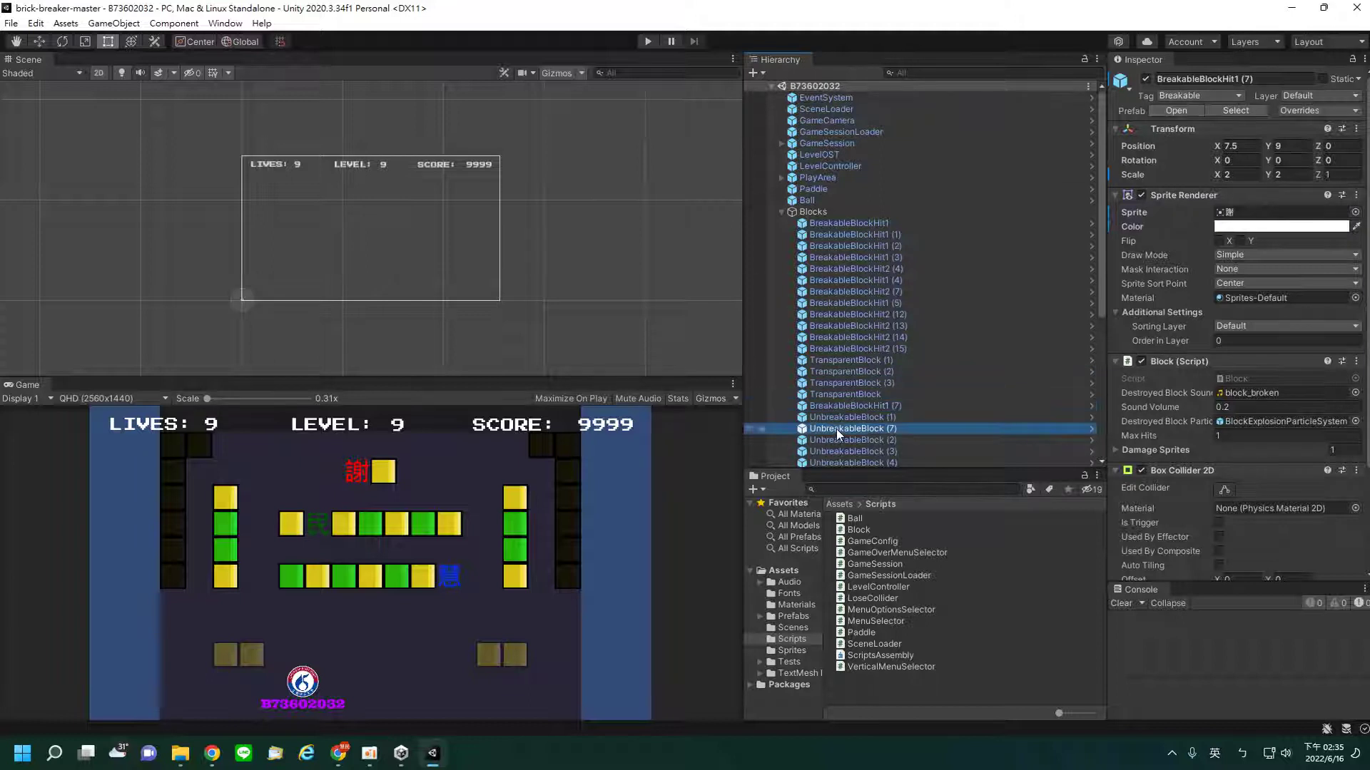
Step: Check UnbreakableBlock (3), then open the Block script from the Scripts folder
{"action": "scroll", "coordinate": [836, 430], "scroll_direction": "down", "scroll_amount": 4}
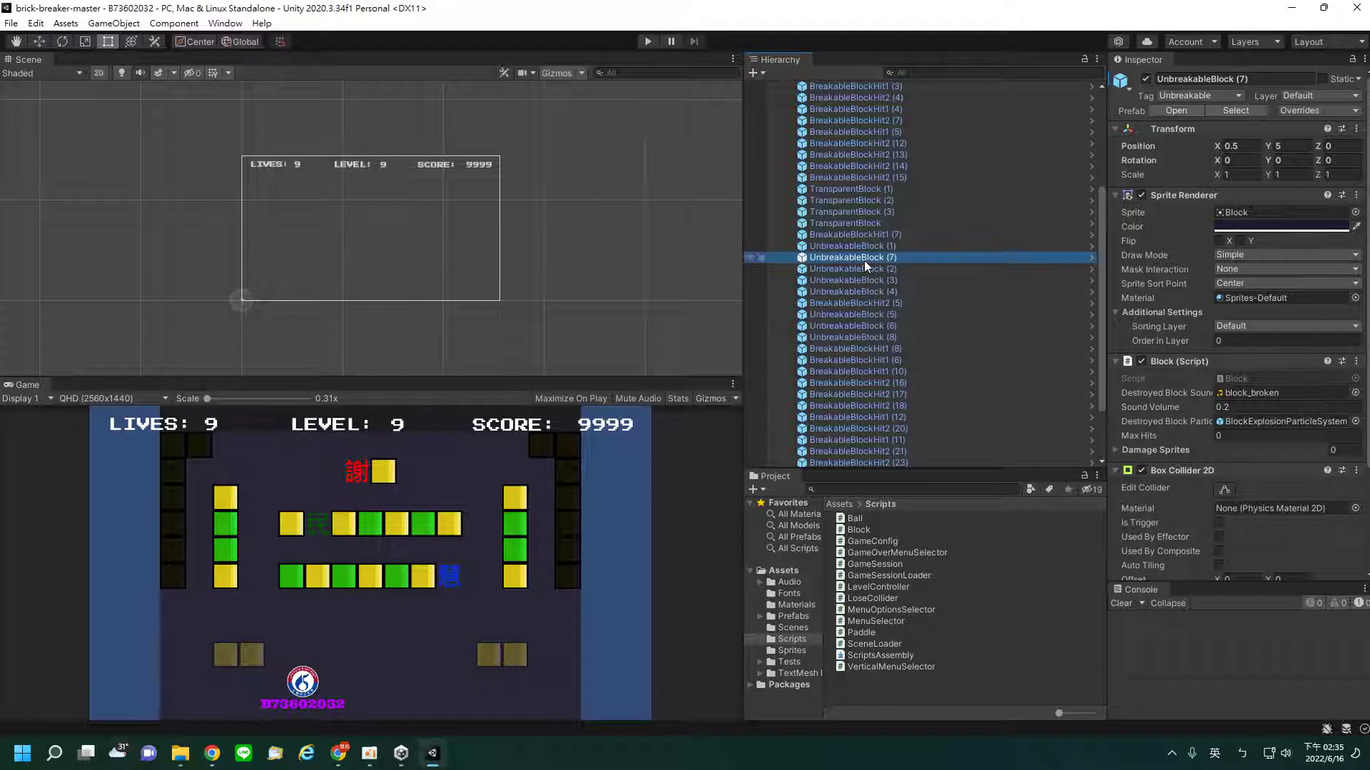
{"action": "left_click", "coordinate": [879, 279]}
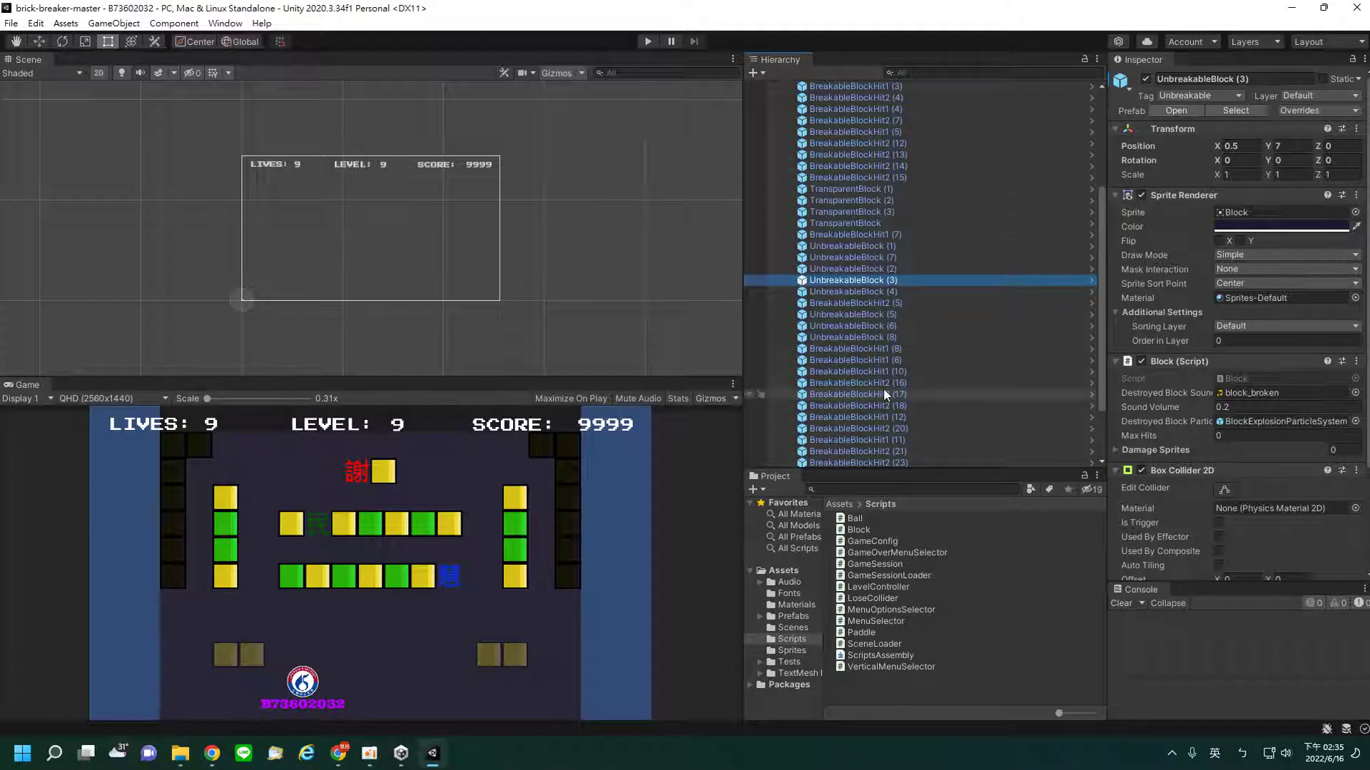
{"action": "left_click", "coordinate": [863, 529]}
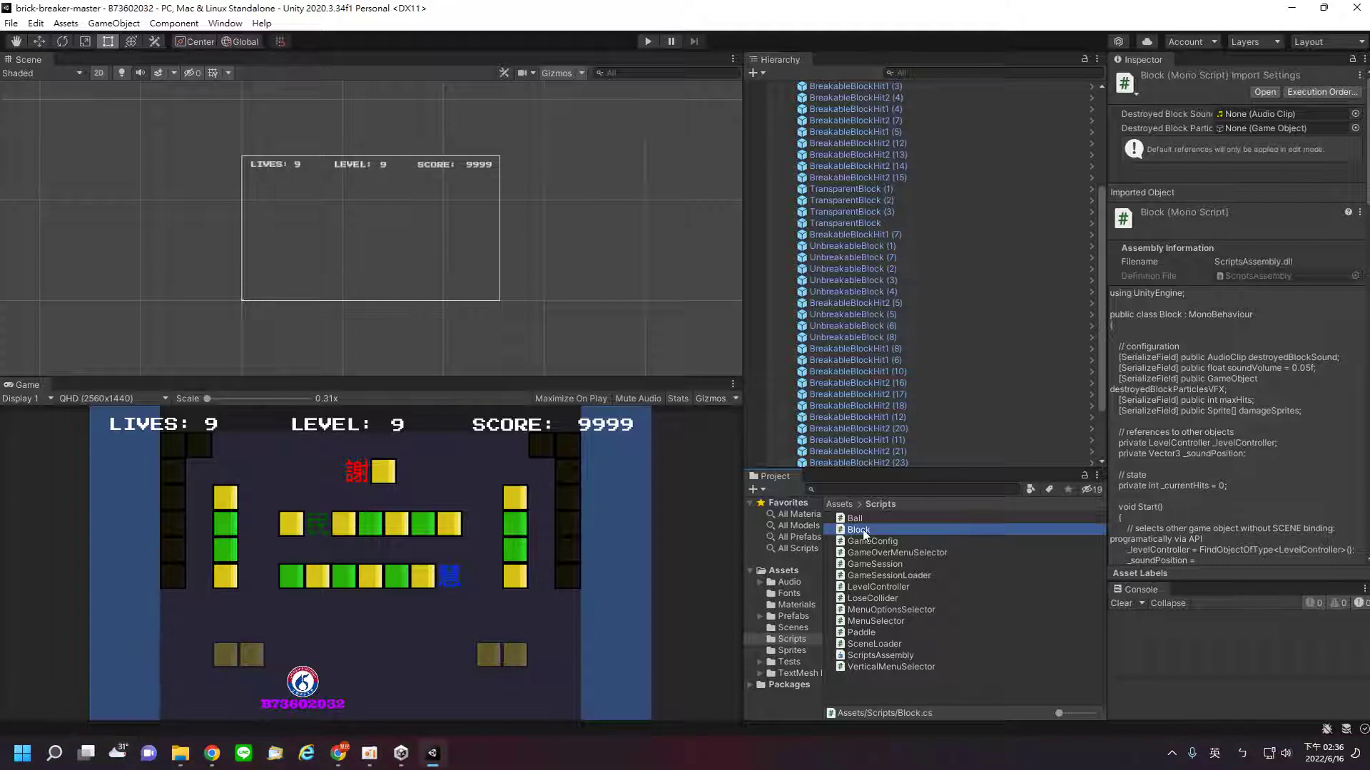
{"action": "double_click", "coordinate": [862, 530]}
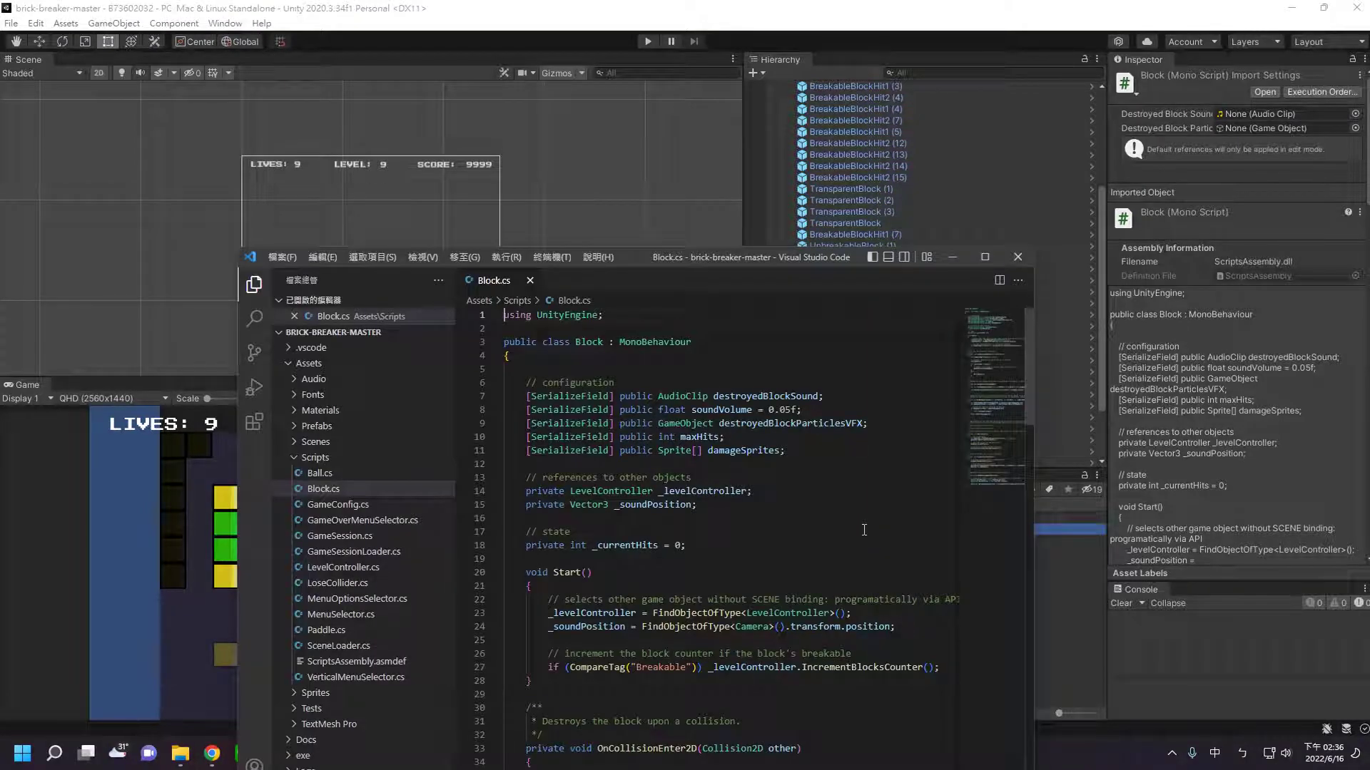
Step: Close VS Code and inspect the Blocks group and BreakableBlockHit1
{"action": "left_click", "coordinate": [1019, 256]}
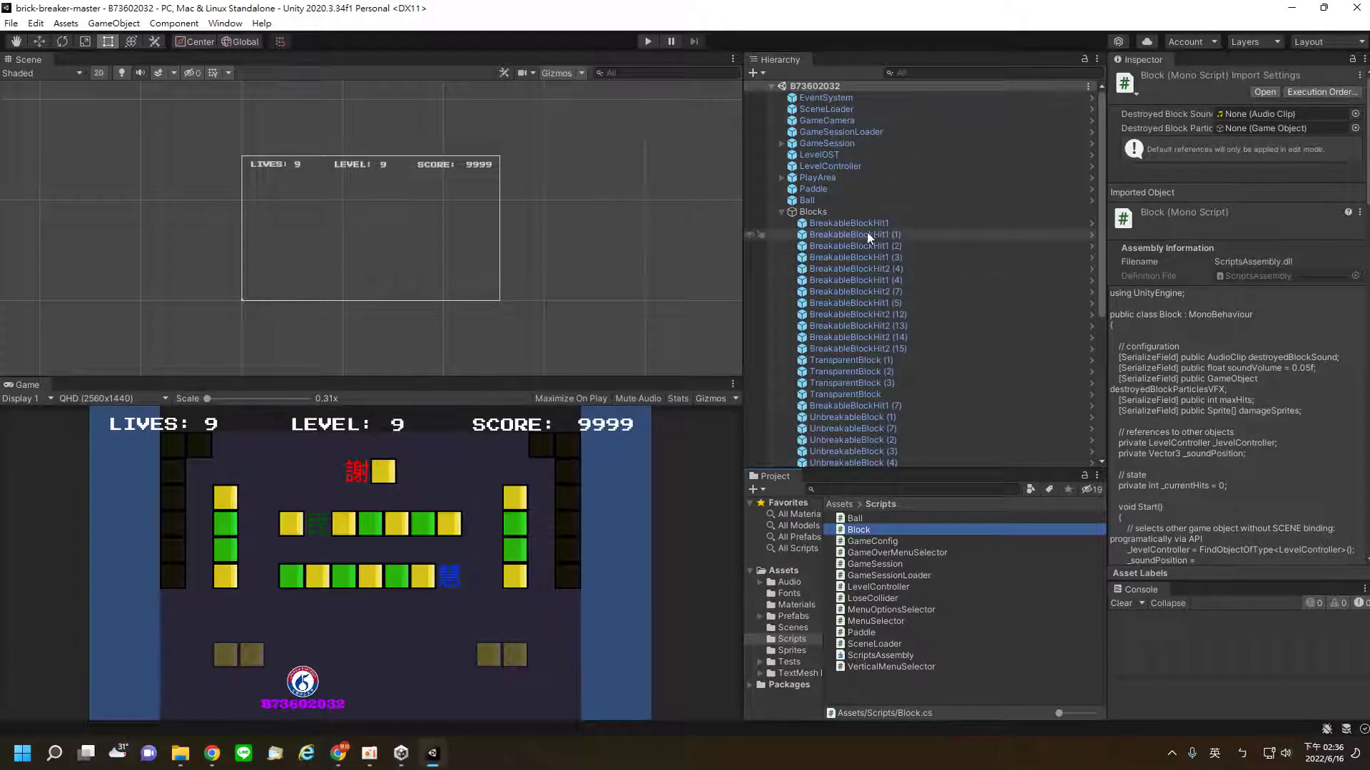
{"action": "left_click", "coordinate": [824, 213]}
{"action": "left_click", "coordinate": [843, 227]}
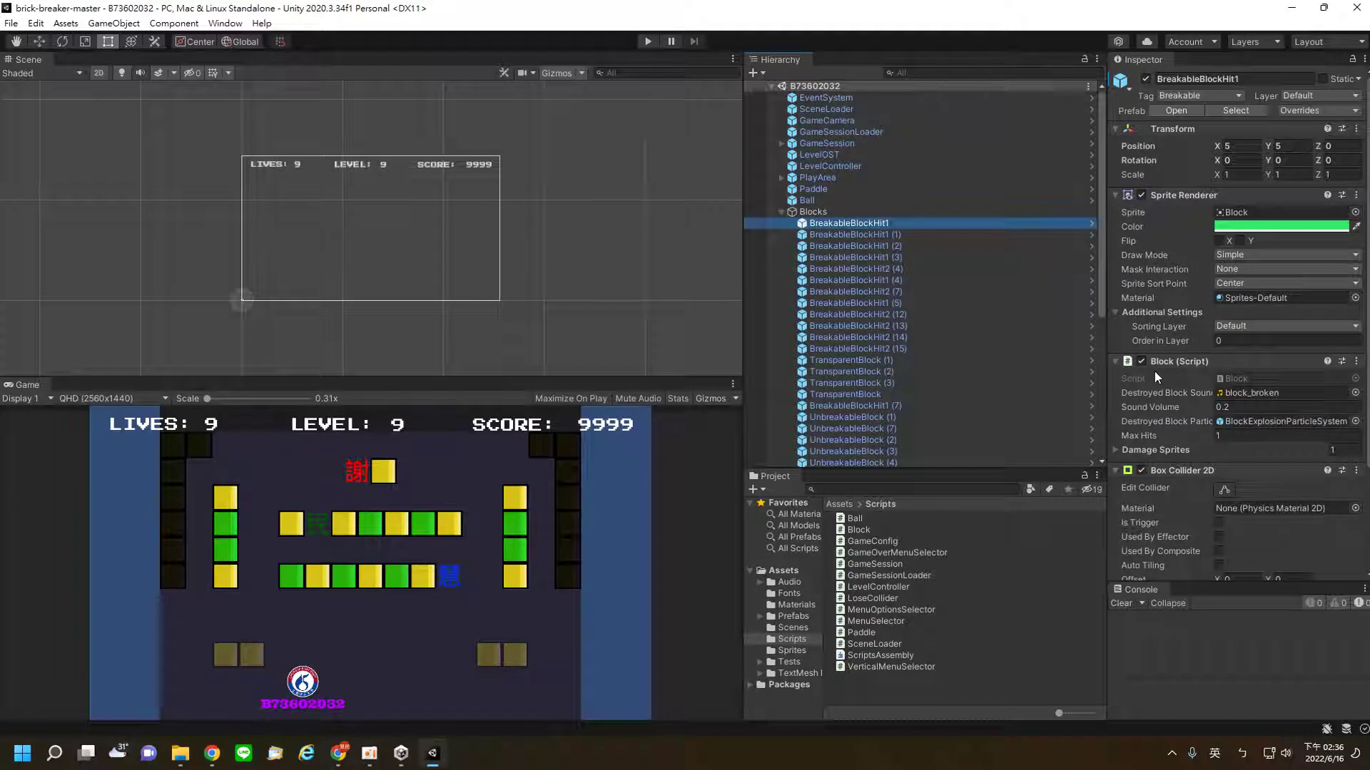
Step: Inspect BreakableBlockHit1 (1) and two-hit BreakableBlockHit2 (4), then open its Block script
{"action": "left_click", "coordinate": [888, 235]}
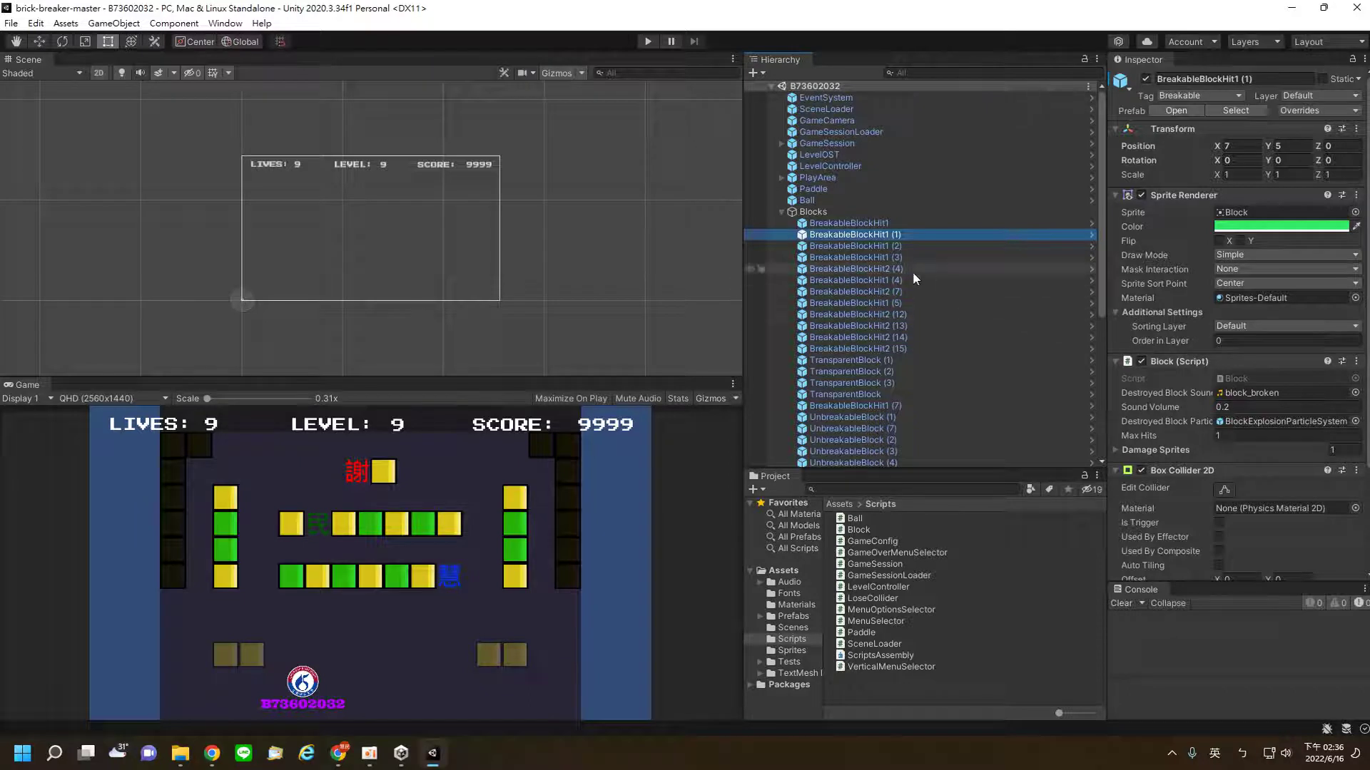
{"action": "left_click", "coordinate": [900, 268]}
{"action": "double_click", "coordinate": [1229, 378]}
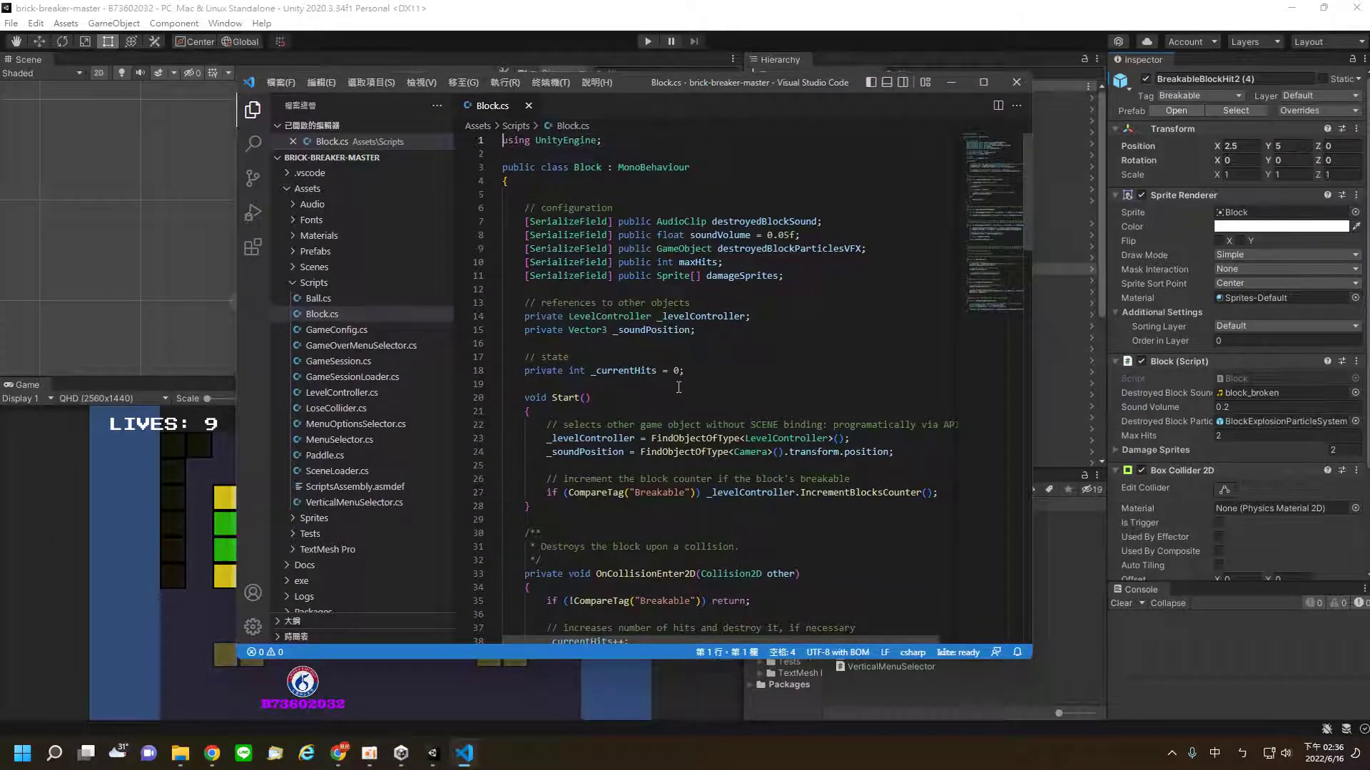
Step: Scroll Block.cs to OnCollisionEnter2D, highlighting the Breakable tag and the _currentHits increment on line 38
{"action": "scroll", "coordinate": [678, 388], "scroll_direction": "down", "scroll_amount": 3}
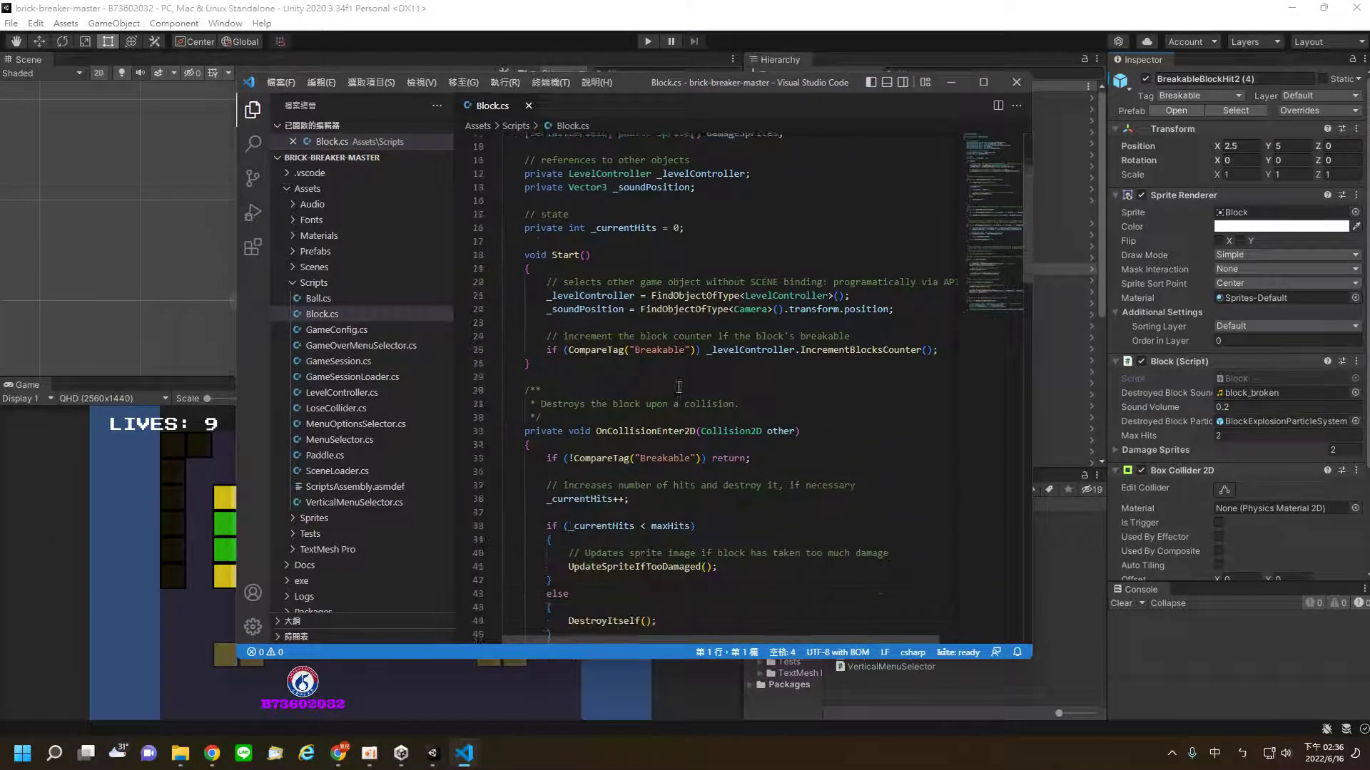
{"action": "scroll", "coordinate": [679, 387], "scroll_direction": "down", "scroll_amount": 2}
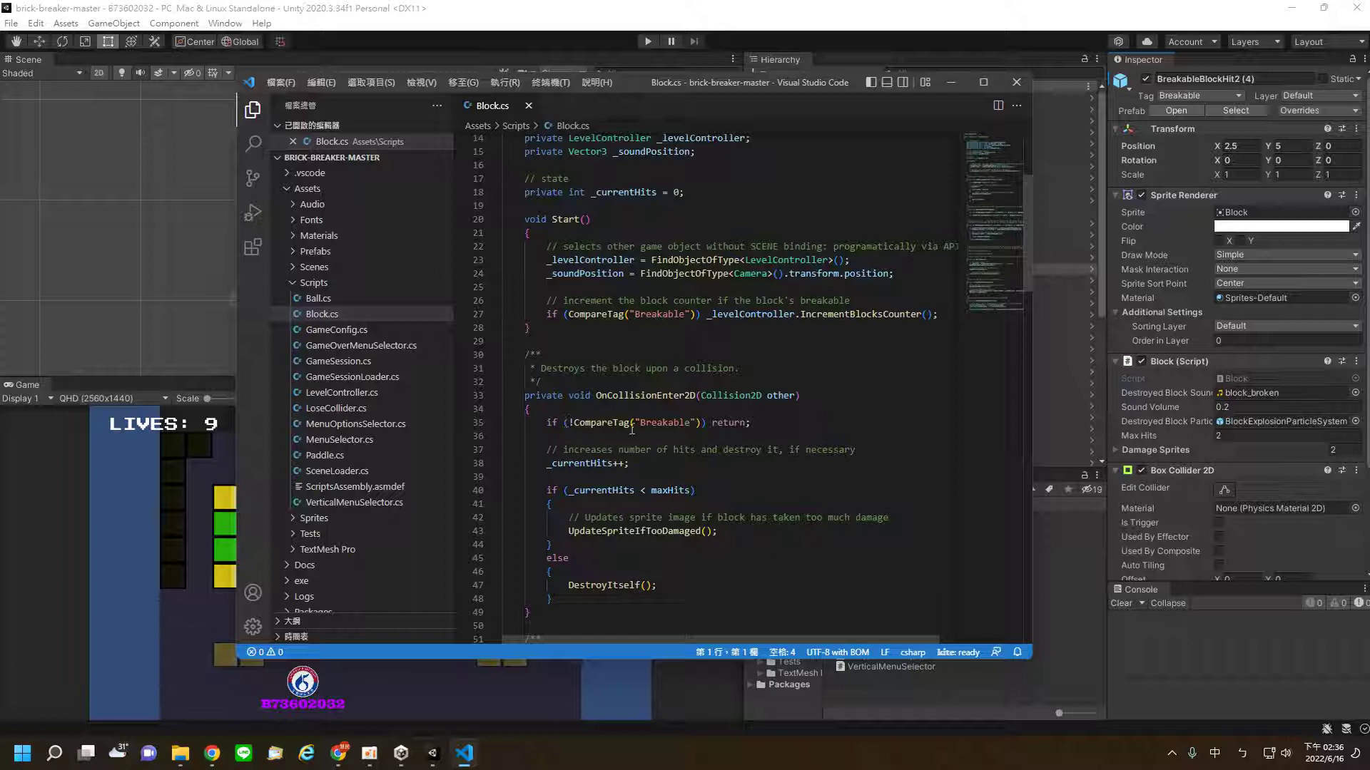
{"action": "left_click_drag", "start_coordinate": [642, 423], "coordinate": [690, 423]}
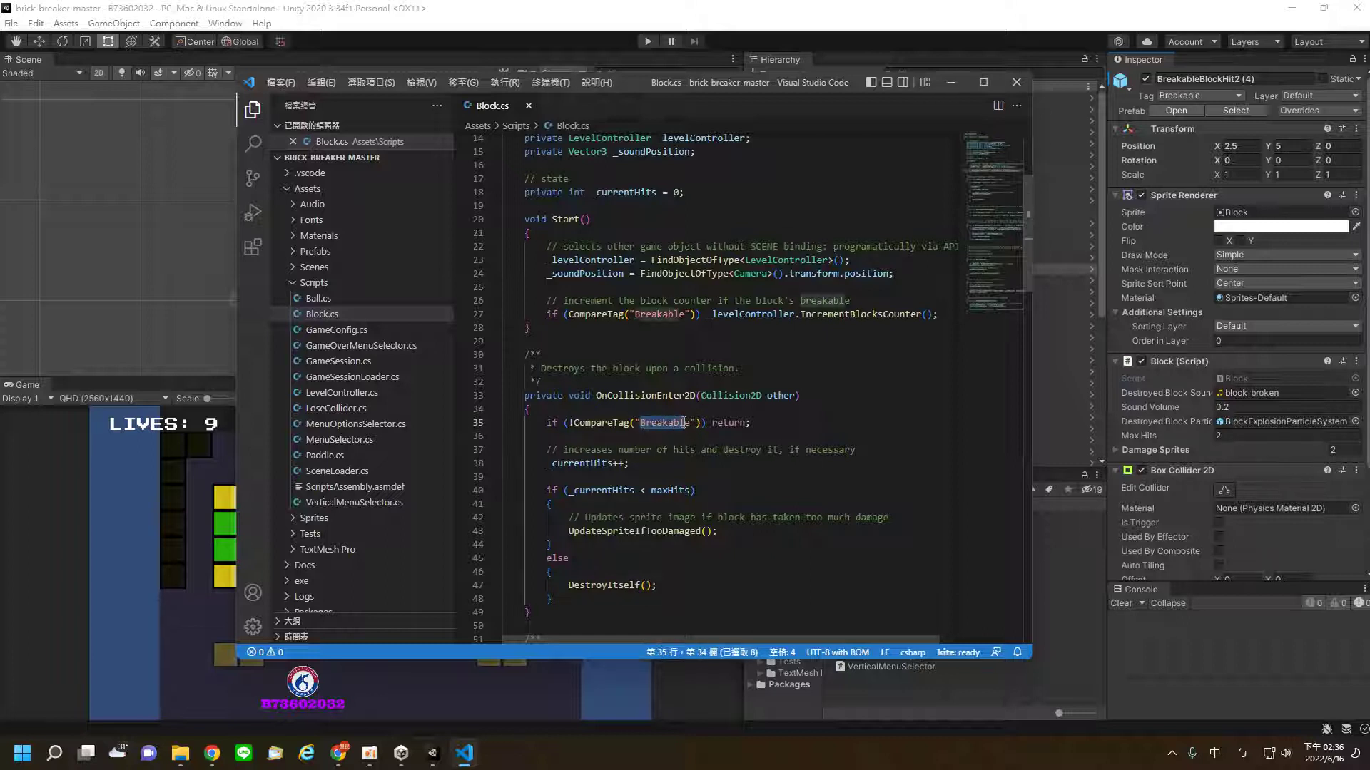
{"action": "left_click", "coordinate": [607, 463]}
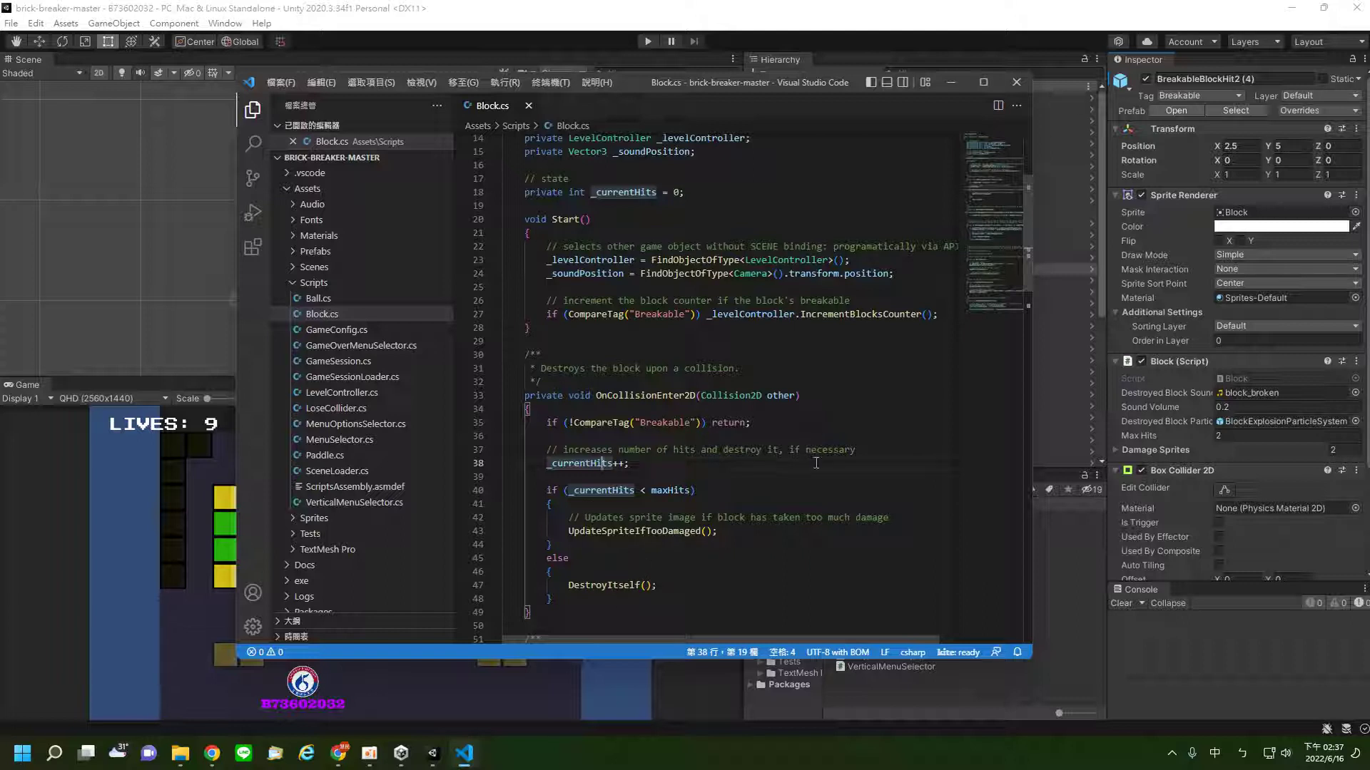
Step: Scroll up and down through the Block.cs script in the code editor to read it
{"action": "scroll", "coordinate": [547, 391], "scroll_direction": "up", "scroll_amount": 1}
{"action": "scroll", "coordinate": [547, 391], "scroll_direction": "up", "scroll_amount": 2}
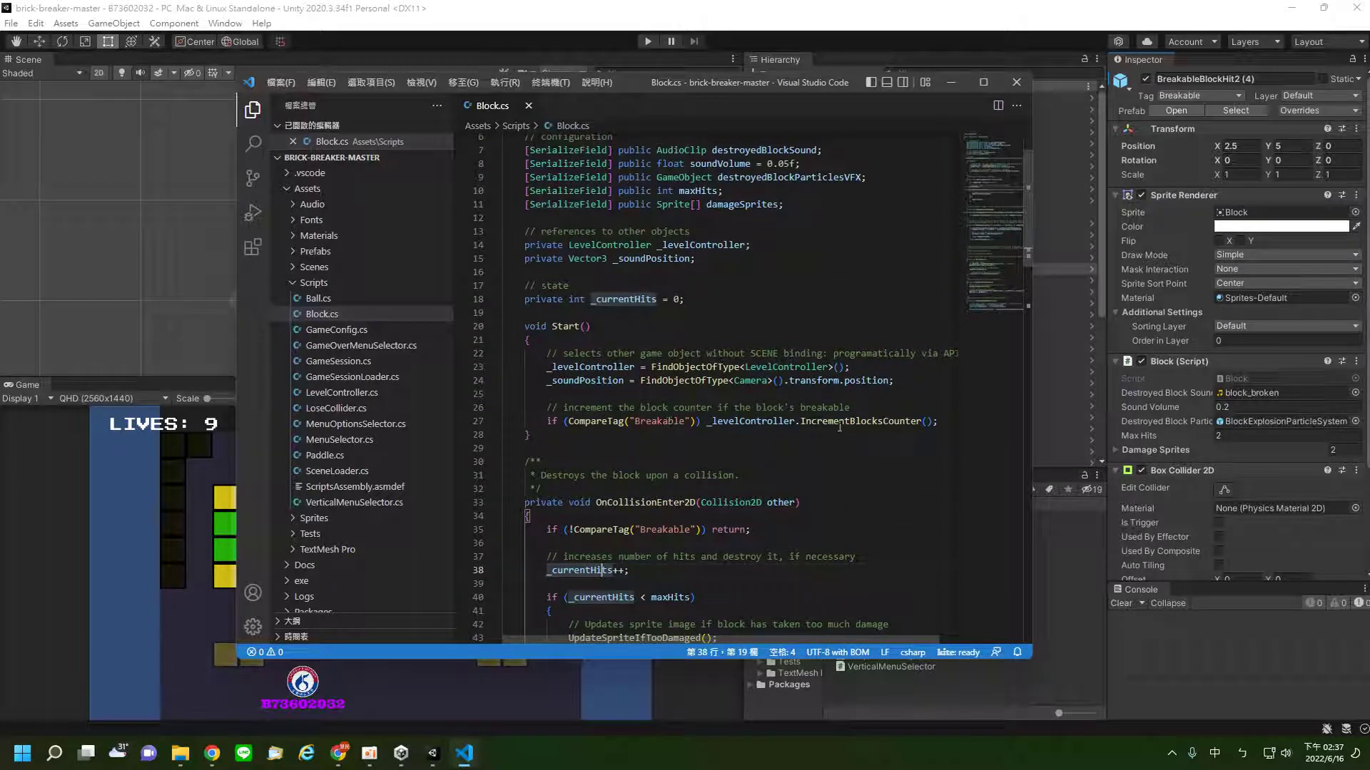
{"action": "scroll", "coordinate": [778, 421], "scroll_direction": "up", "scroll_amount": 2}
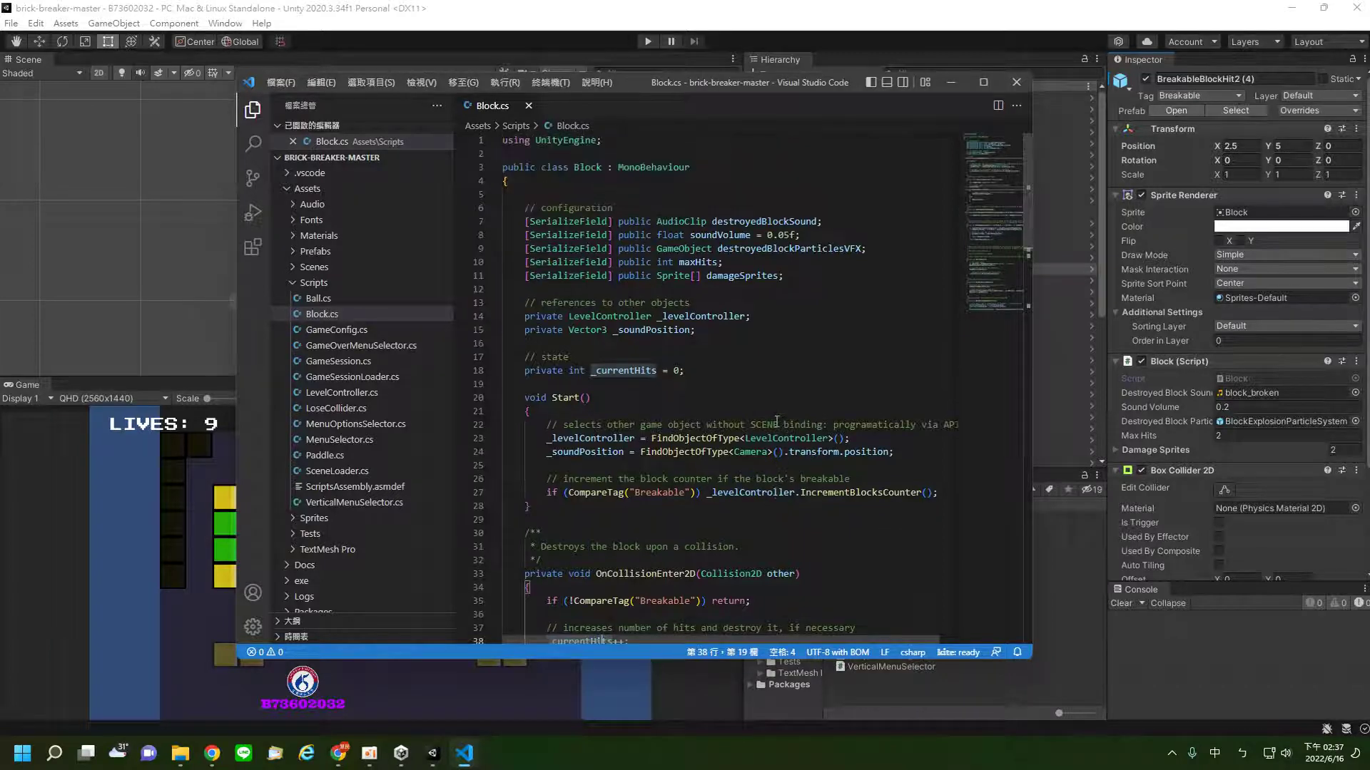
{"action": "scroll", "coordinate": [778, 421], "scroll_direction": "down", "scroll_amount": 2}
{"action": "scroll", "coordinate": [778, 421], "scroll_direction": "down", "scroll_amount": 6}
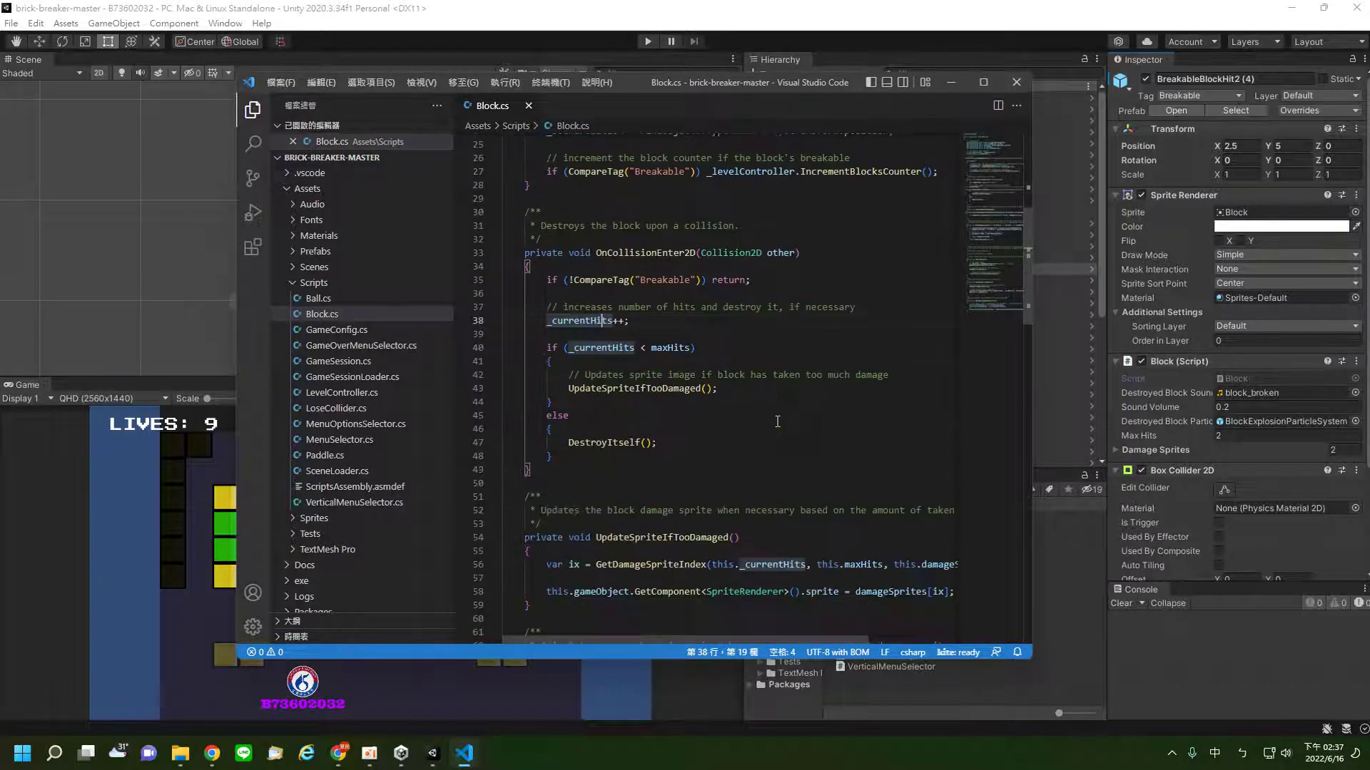
{"action": "scroll", "coordinate": [778, 421], "scroll_direction": "down", "scroll_amount": 2}
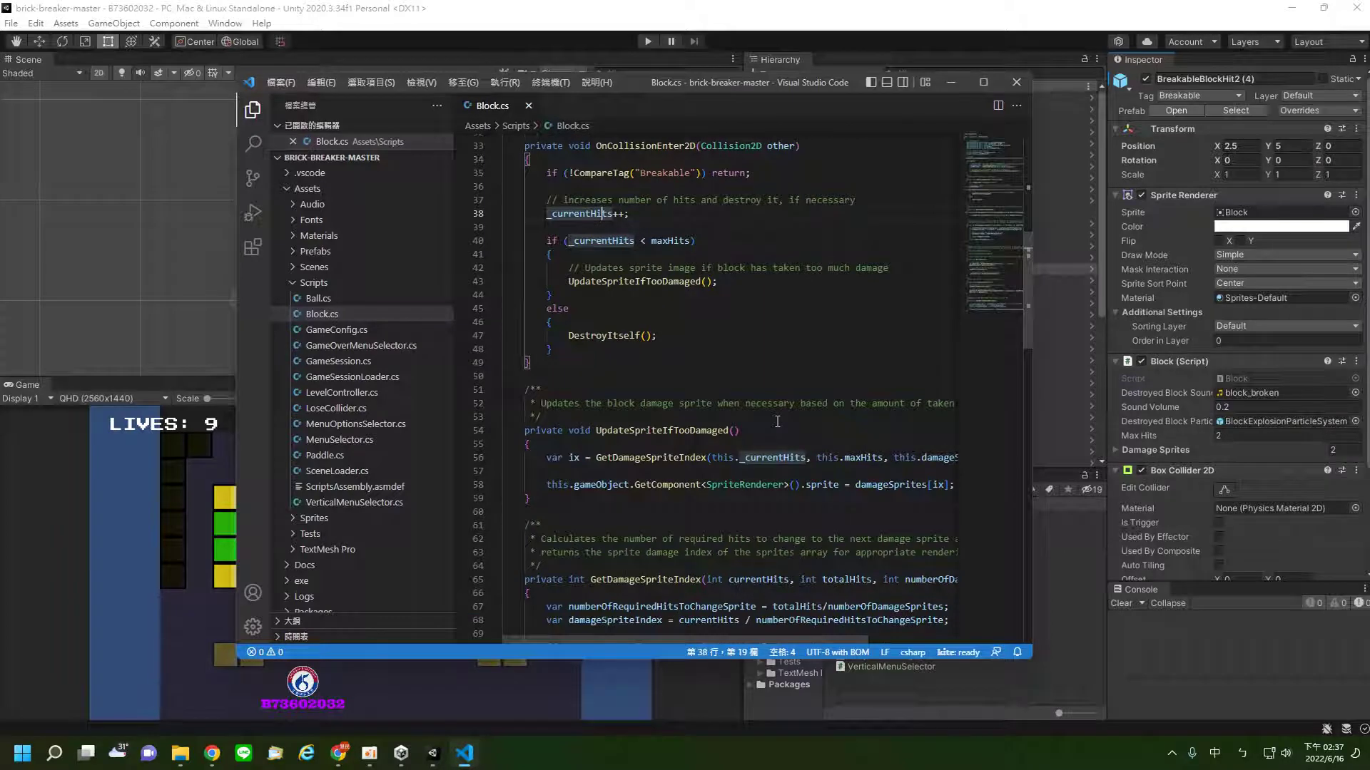
{"action": "scroll", "coordinate": [778, 421], "scroll_direction": "down", "scroll_amount": 2}
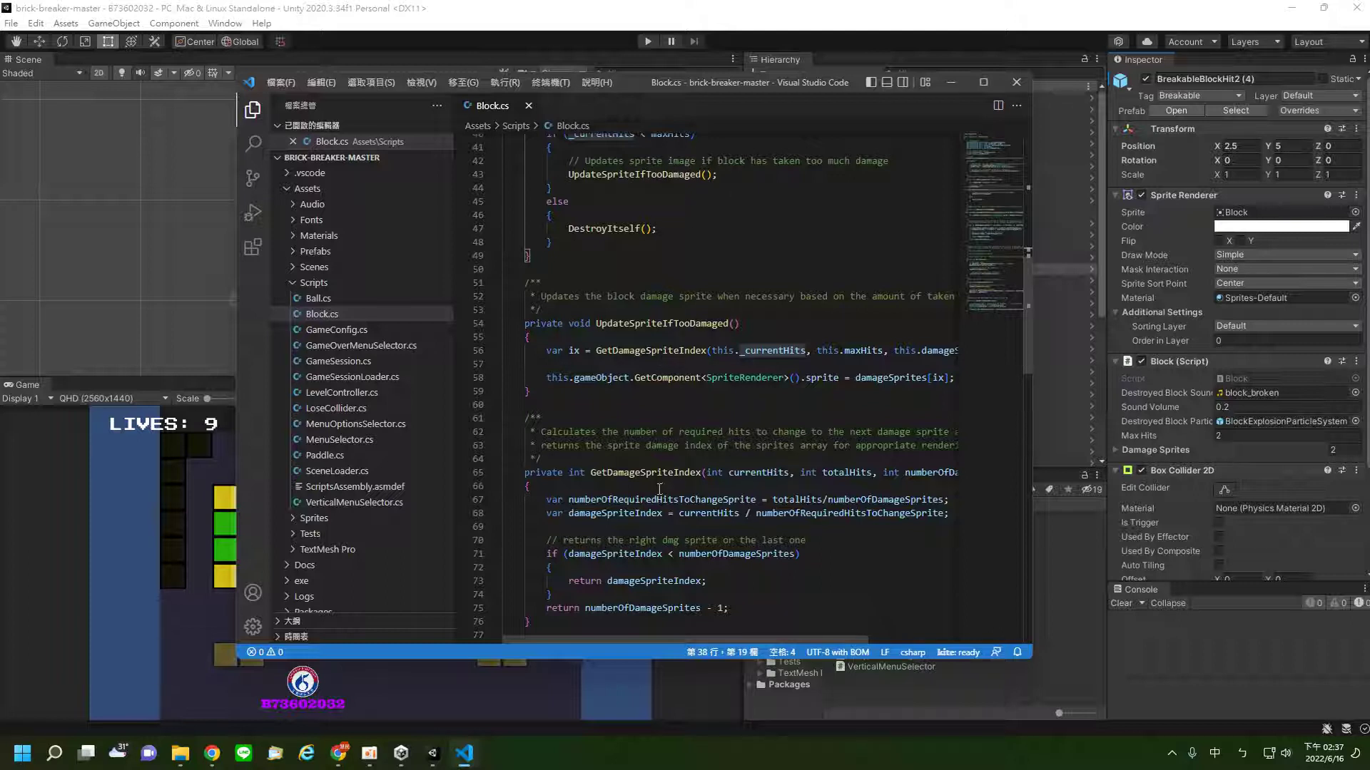
{"action": "scroll", "coordinate": [659, 489], "scroll_direction": "down", "scroll_amount": 1}
{"action": "scroll", "coordinate": [620, 335], "scroll_direction": "up", "scroll_amount": 2}
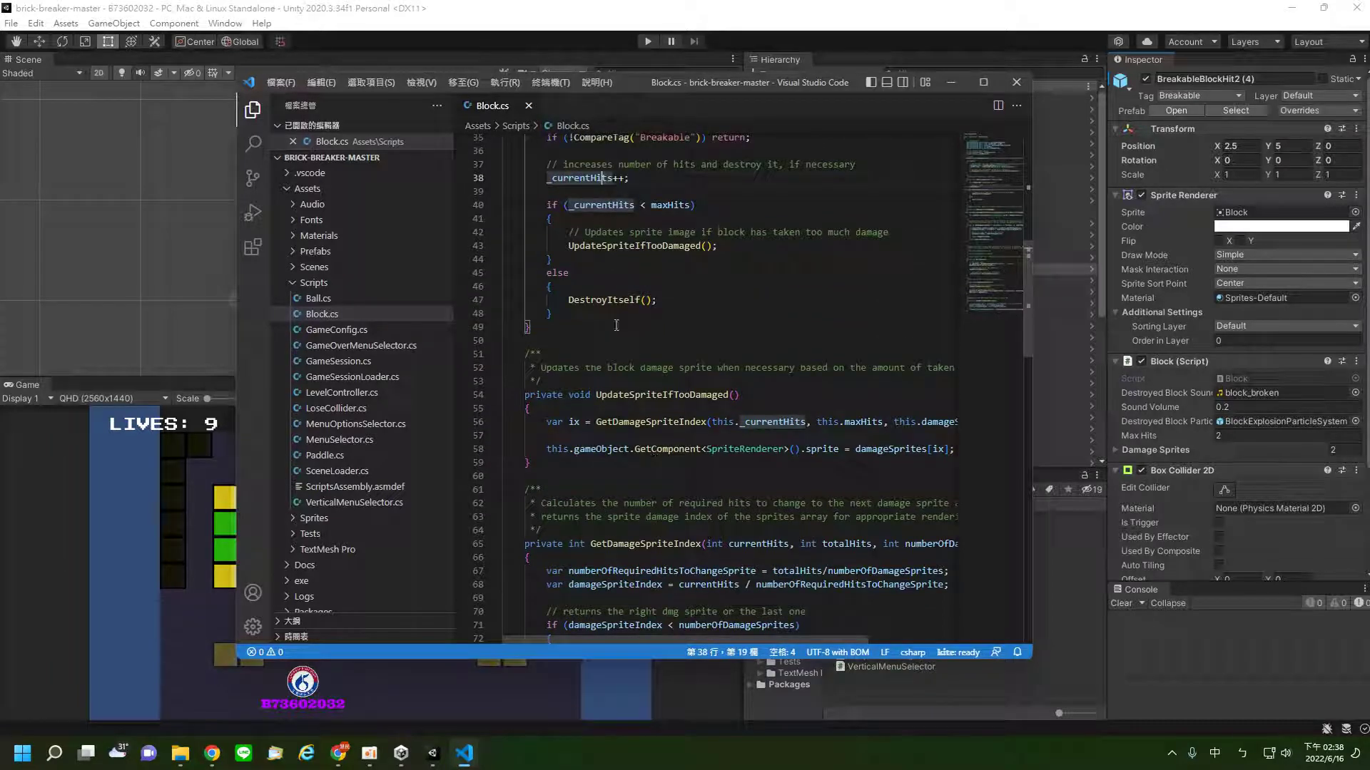
{"action": "scroll", "coordinate": [663, 462], "scroll_direction": "down", "scroll_amount": 3}
{"action": "scroll", "coordinate": [662, 462], "scroll_direction": "down", "scroll_amount": 3}
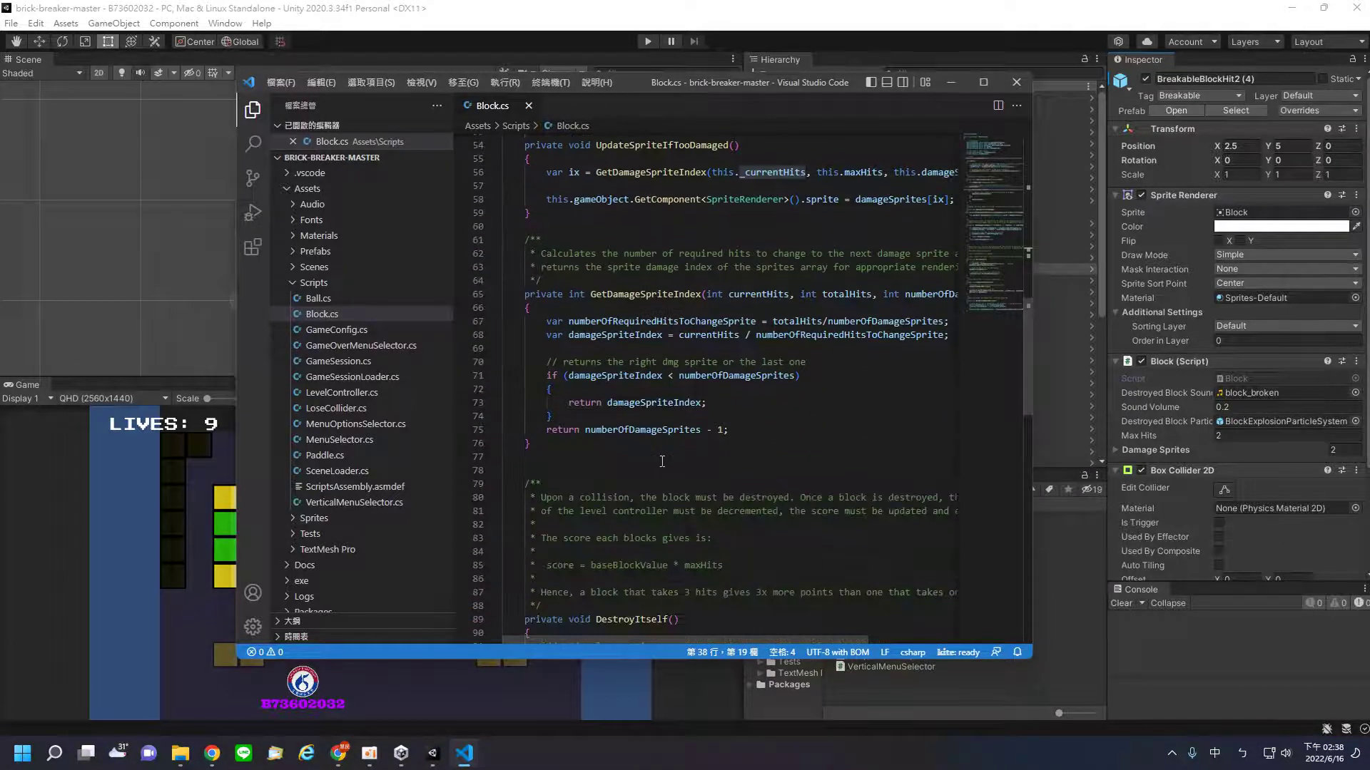
{"action": "scroll", "coordinate": [662, 462], "scroll_direction": "down", "scroll_amount": 3}
{"action": "scroll", "coordinate": [662, 461], "scroll_direction": "down", "scroll_amount": 3}
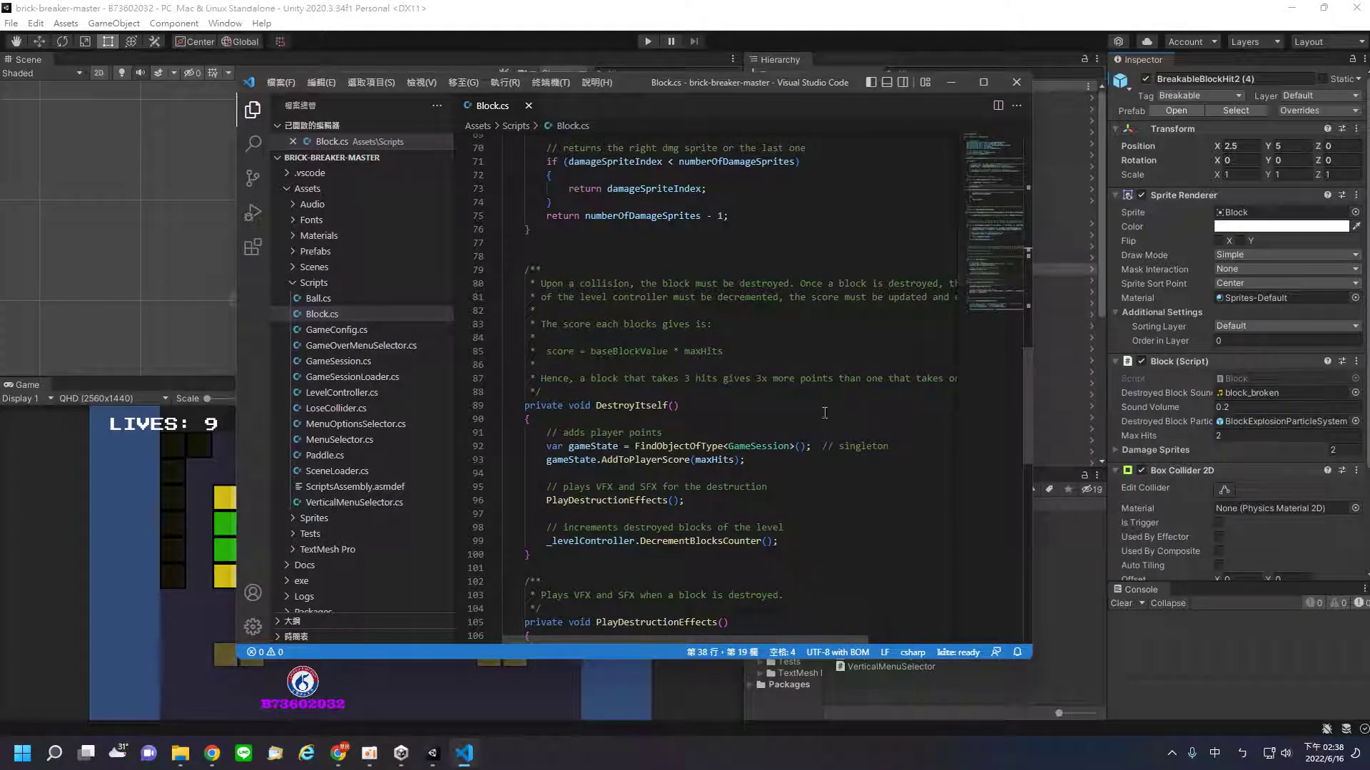
{"action": "scroll", "coordinate": [747, 490], "scroll_direction": "down", "scroll_amount": 3}
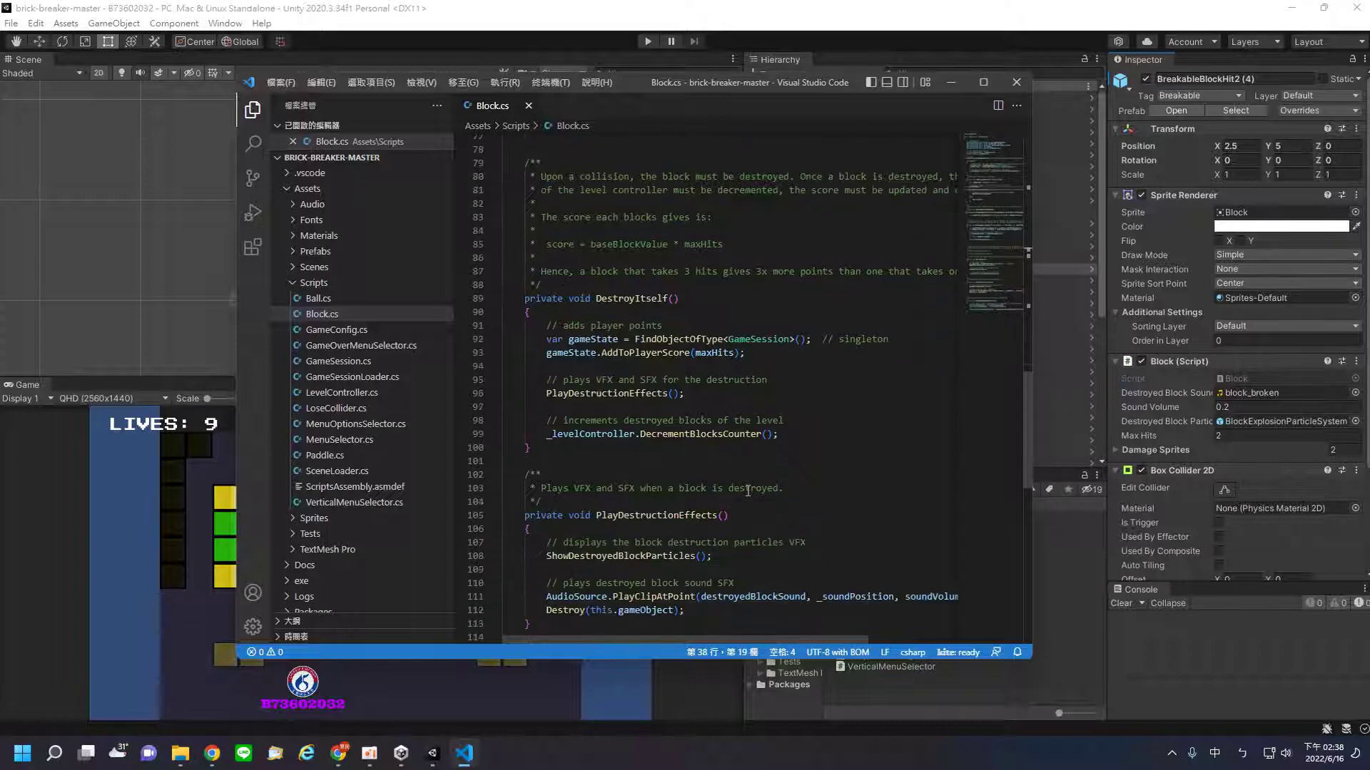
{"action": "scroll", "coordinate": [747, 491], "scroll_direction": "down", "scroll_amount": 1}
{"action": "scroll", "coordinate": [747, 491], "scroll_direction": "down", "scroll_amount": 1}
{"action": "scroll", "coordinate": [747, 491], "scroll_direction": "down", "scroll_amount": 3}
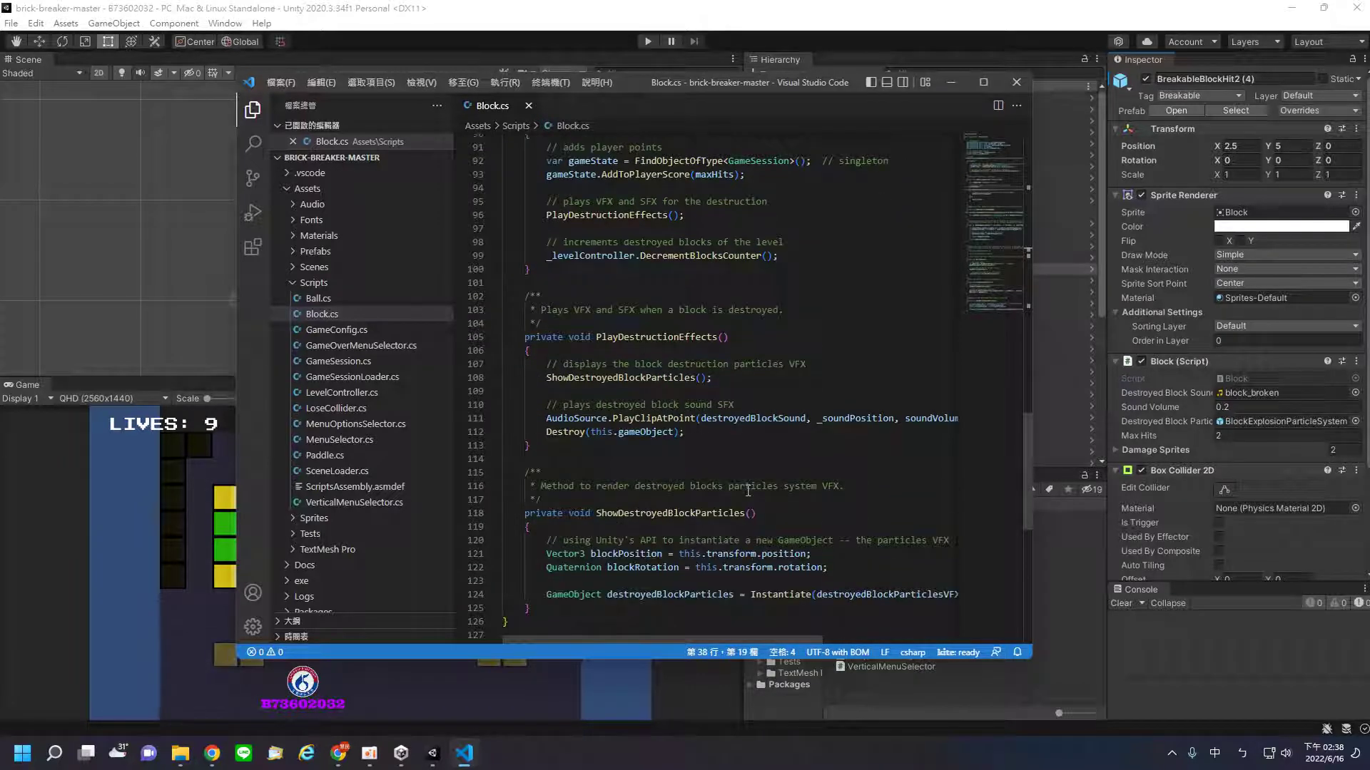
{"action": "scroll", "coordinate": [747, 491], "scroll_direction": "down", "scroll_amount": 2}
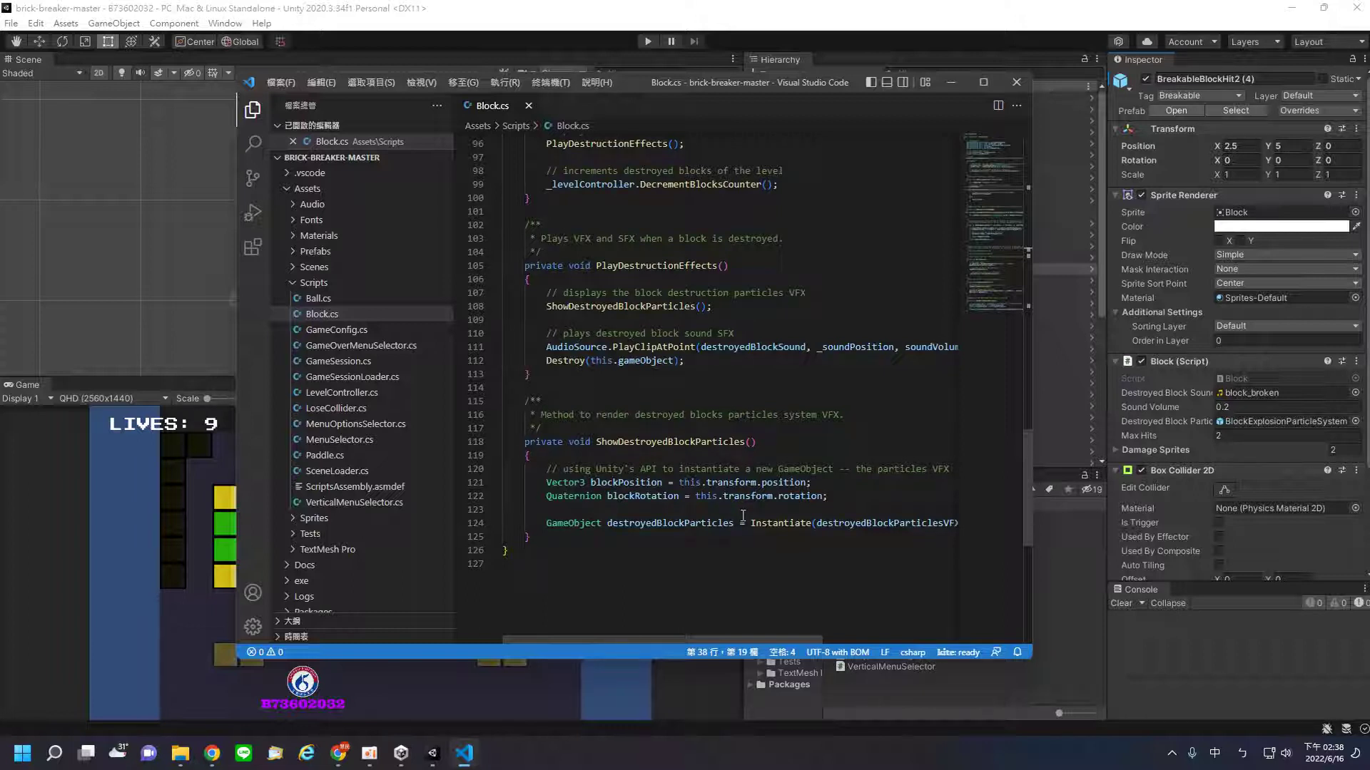
{"action": "scroll", "coordinate": [742, 515], "scroll_direction": "up", "scroll_amount": 1}
{"action": "scroll", "coordinate": [748, 515], "scroll_direction": "up", "scroll_amount": 3}
{"action": "scroll", "coordinate": [749, 515], "scroll_direction": "up", "scroll_amount": 8}
{"action": "scroll", "coordinate": [748, 515], "scroll_direction": "up", "scroll_amount": 4}
{"action": "scroll", "coordinate": [749, 515], "scroll_direction": "up", "scroll_amount": 5}
{"action": "scroll", "coordinate": [749, 515], "scroll_direction": "up", "scroll_amount": 2}
{"action": "scroll", "coordinate": [748, 515], "scroll_direction": "up", "scroll_amount": 4}
{"action": "scroll", "coordinate": [749, 515], "scroll_direction": "up", "scroll_amount": 2}
{"action": "scroll", "coordinate": [749, 514], "scroll_direction": "up", "scroll_amount": 2}
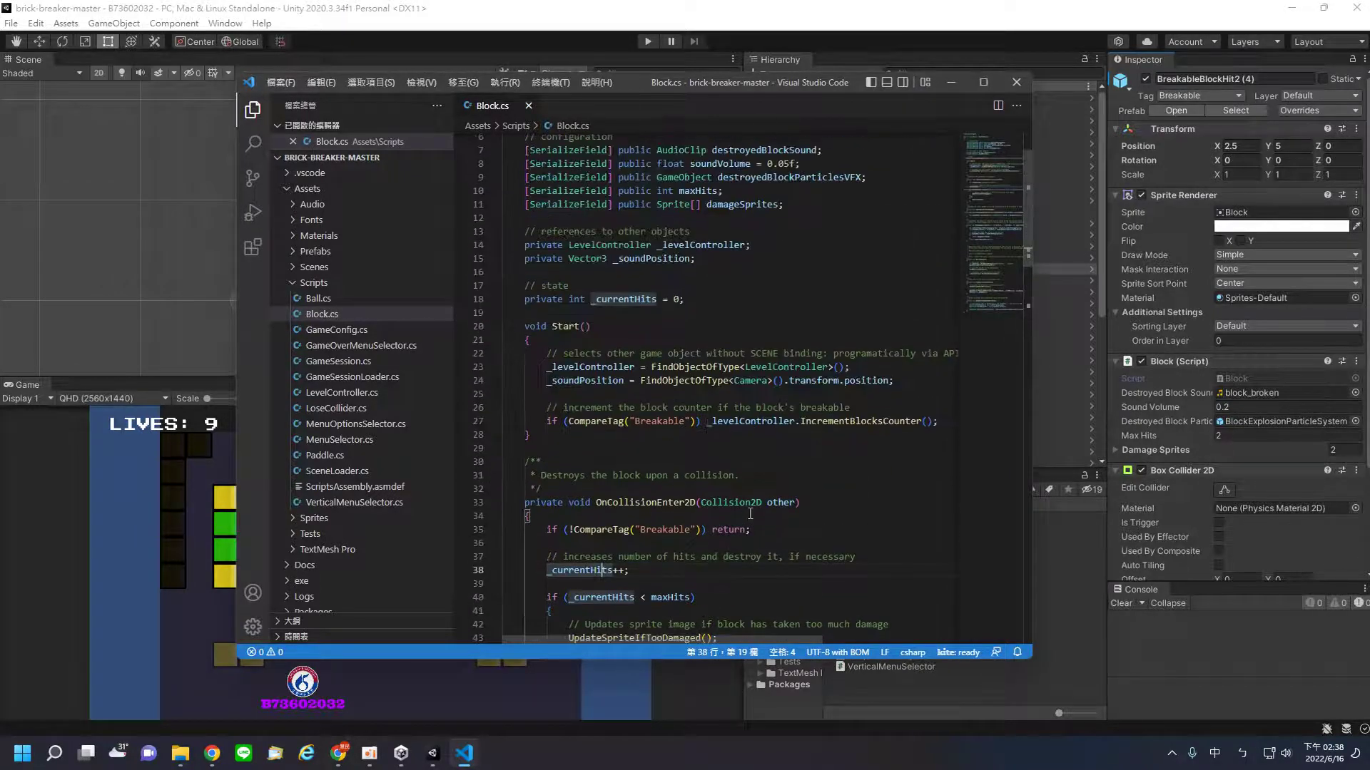
{"action": "scroll", "coordinate": [750, 513], "scroll_direction": "up", "scroll_amount": 1}
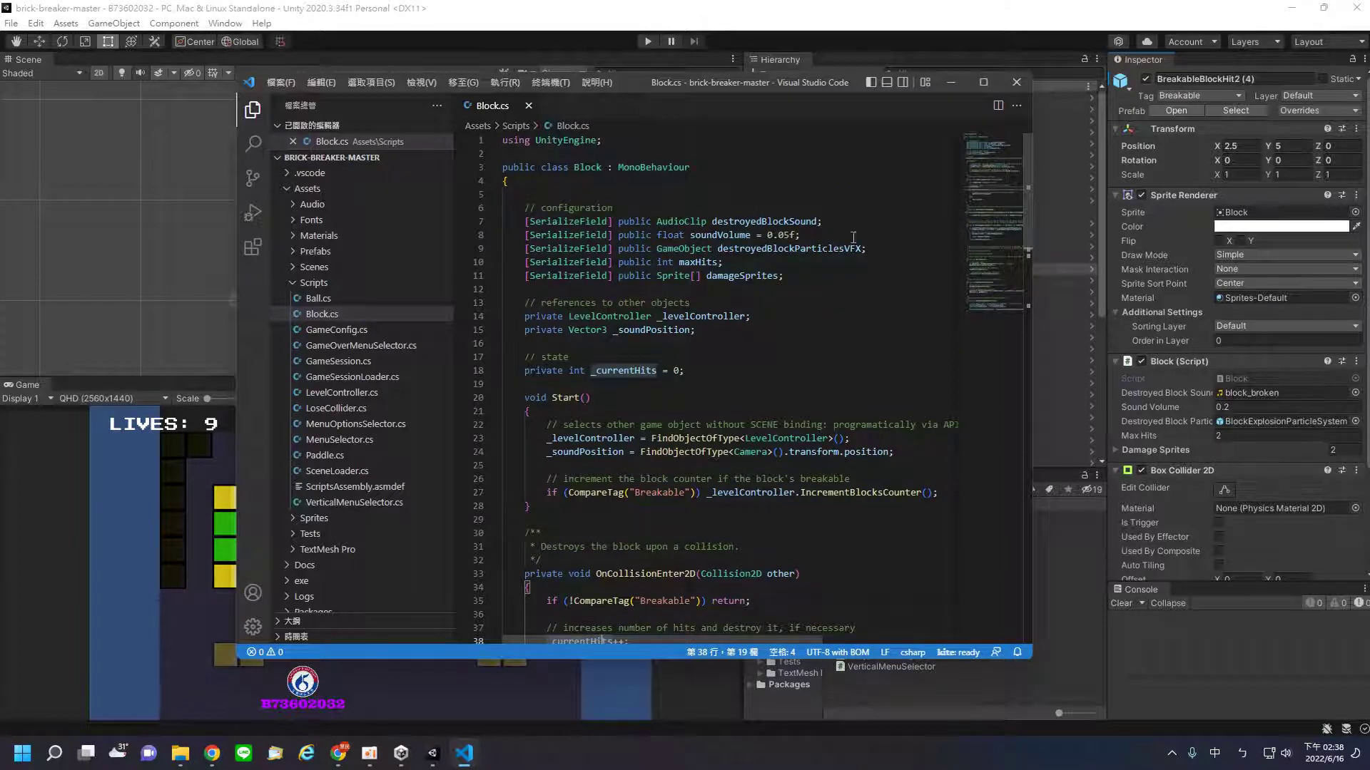
Step: Back in Unity, select LevelController in Scripts and the Hierarchy, and open LevelController.cs in VS Code
{"action": "left_click", "coordinate": [1016, 82]}
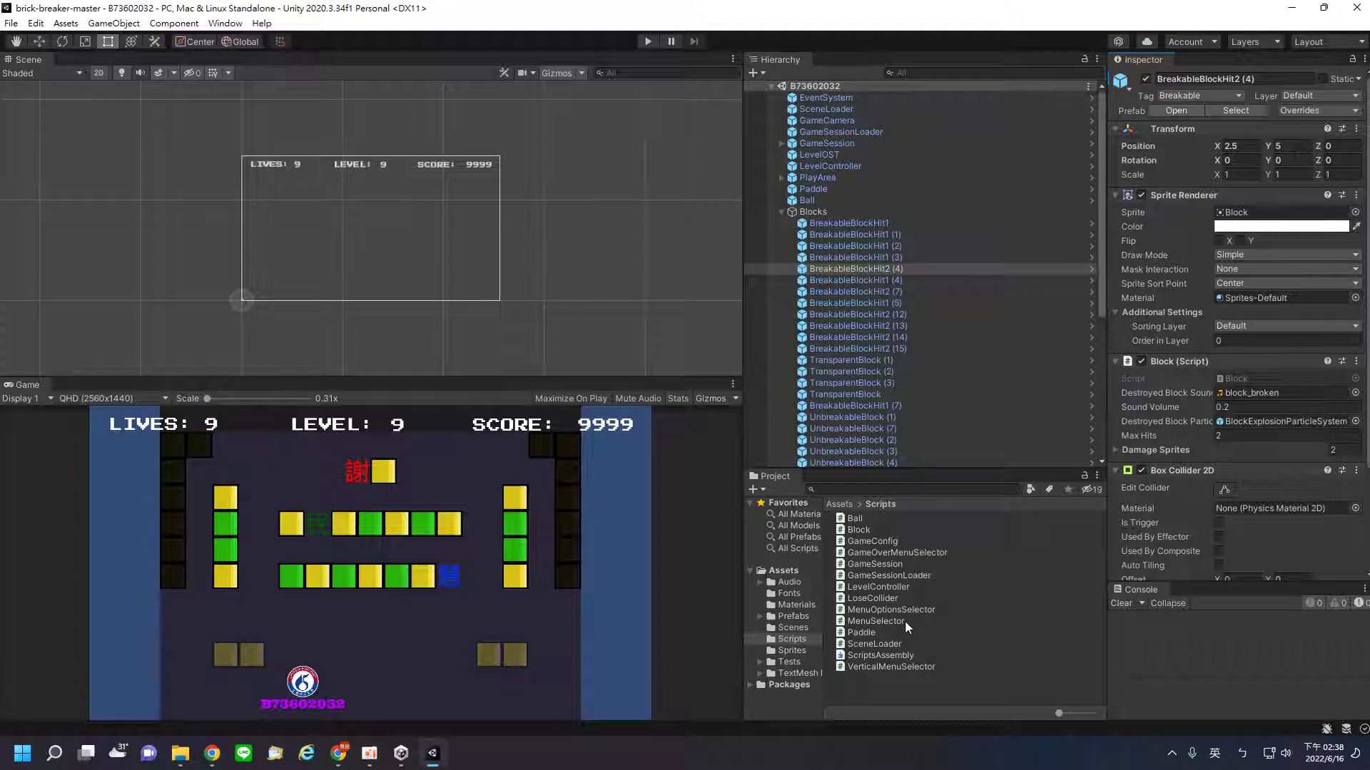
{"action": "left_click", "coordinate": [878, 587]}
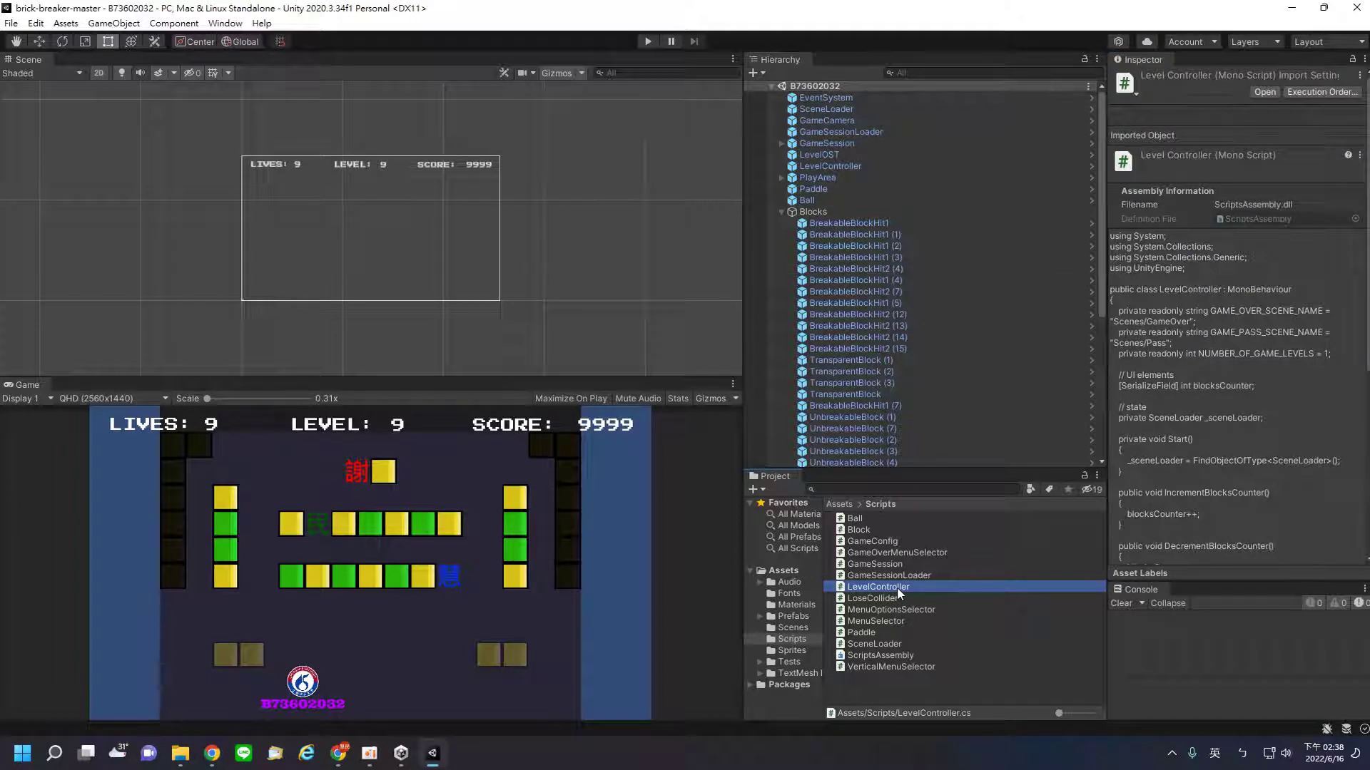
{"action": "left_click", "coordinate": [855, 165]}
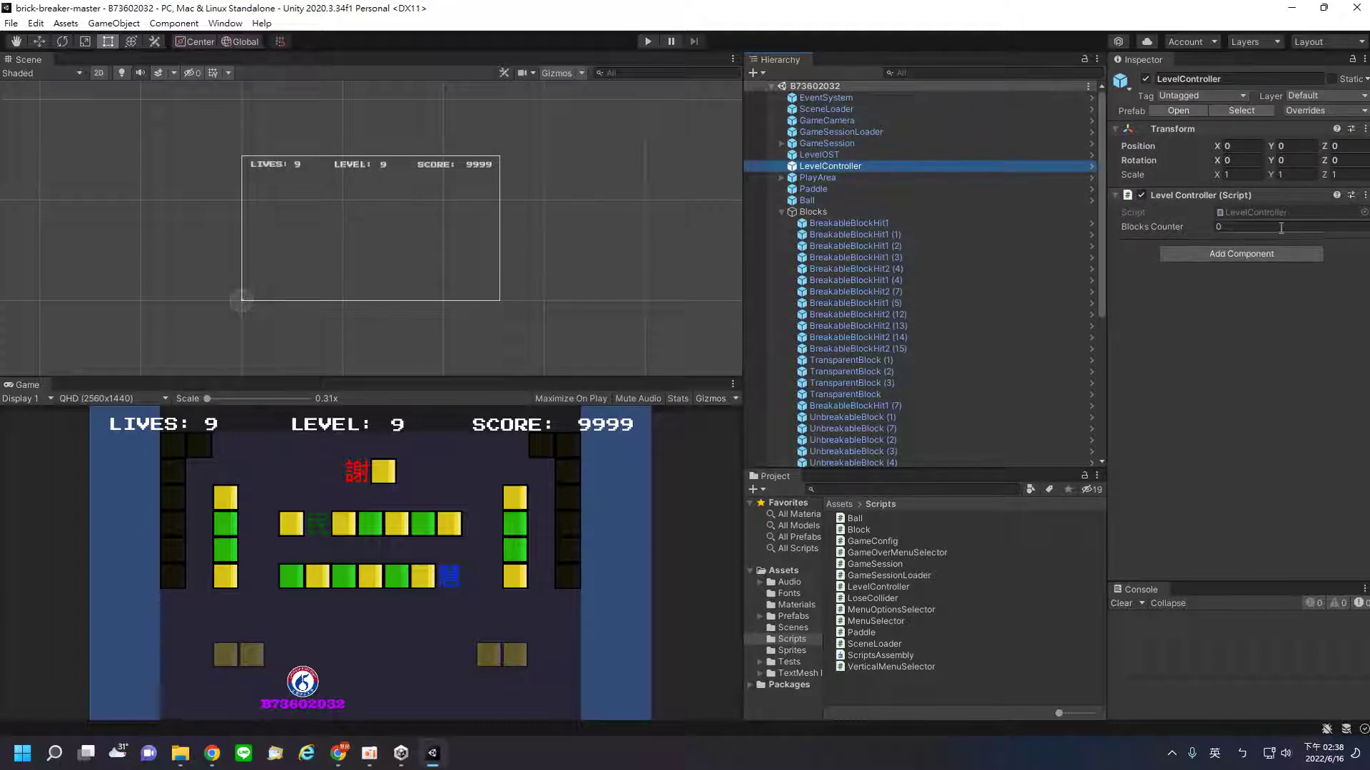
{"action": "double_click", "coordinate": [1257, 211]}
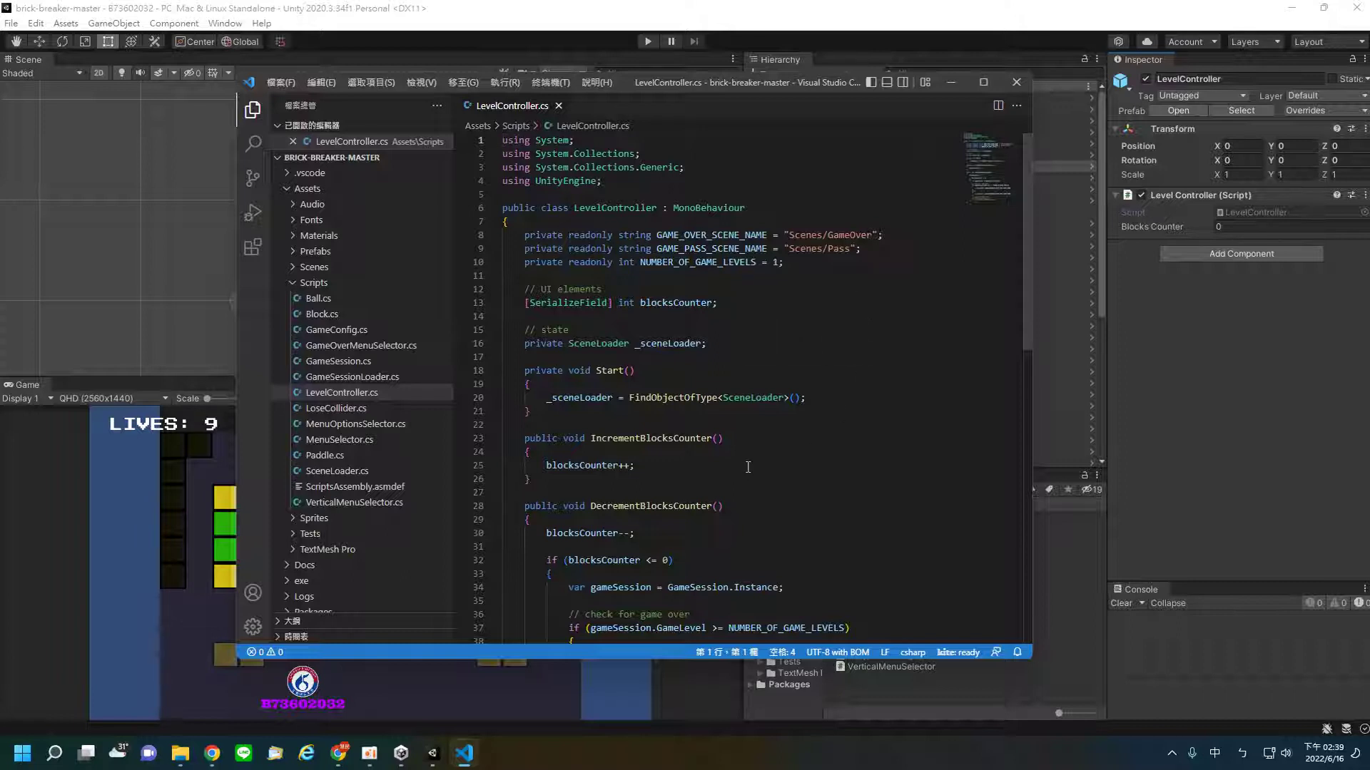
{"action": "scroll", "coordinate": [748, 468], "scroll_direction": "down", "scroll_amount": 2}
{"action": "scroll", "coordinate": [748, 467], "scroll_direction": "down", "scroll_amount": 2}
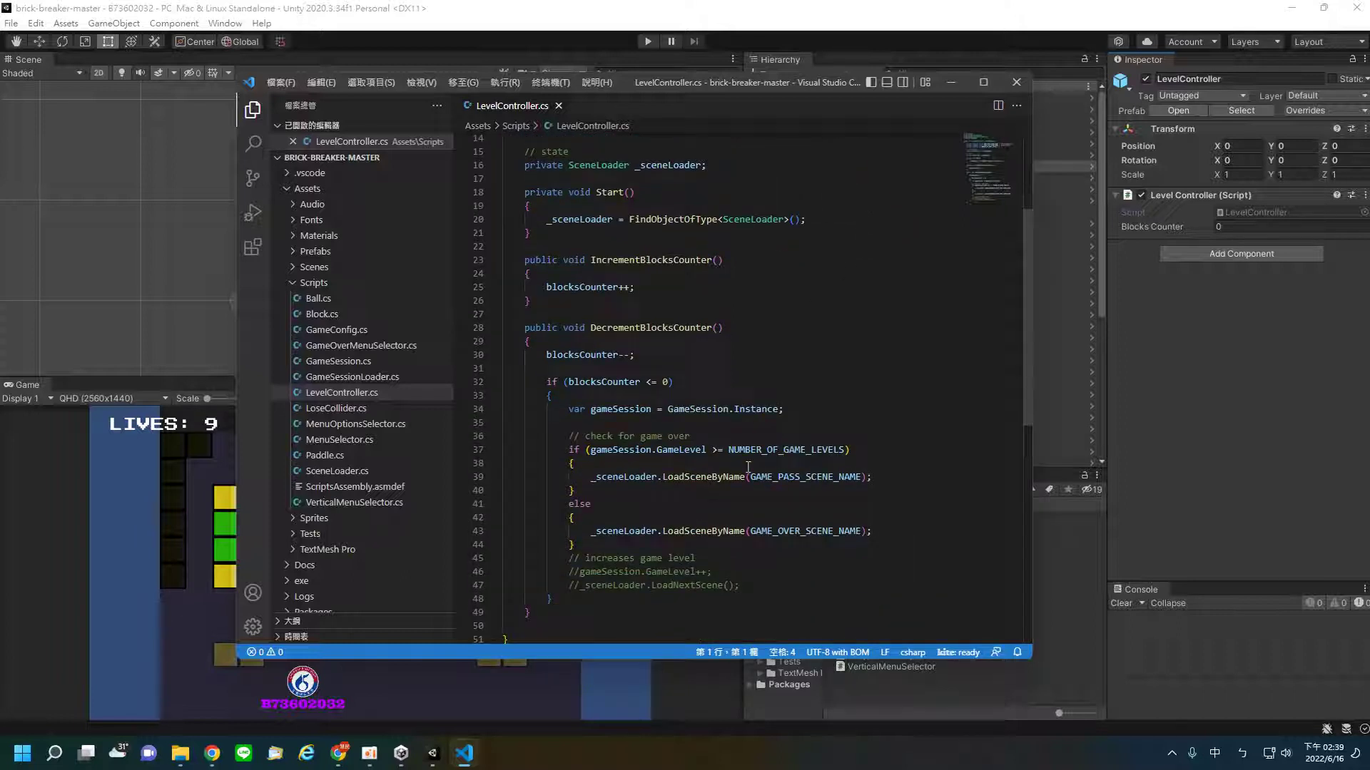
{"action": "scroll", "coordinate": [747, 468], "scroll_direction": "up", "scroll_amount": 3}
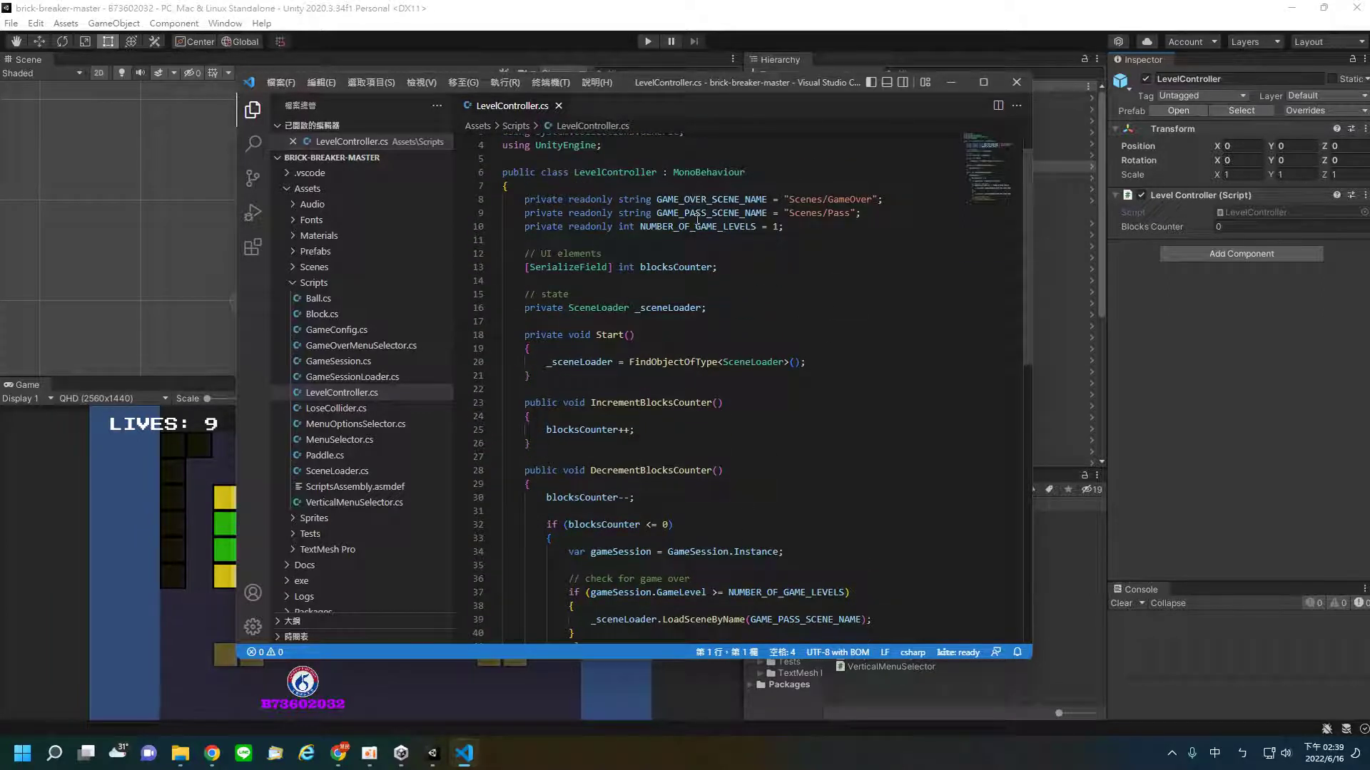
{"action": "scroll", "coordinate": [752, 445], "scroll_direction": "down", "scroll_amount": 3}
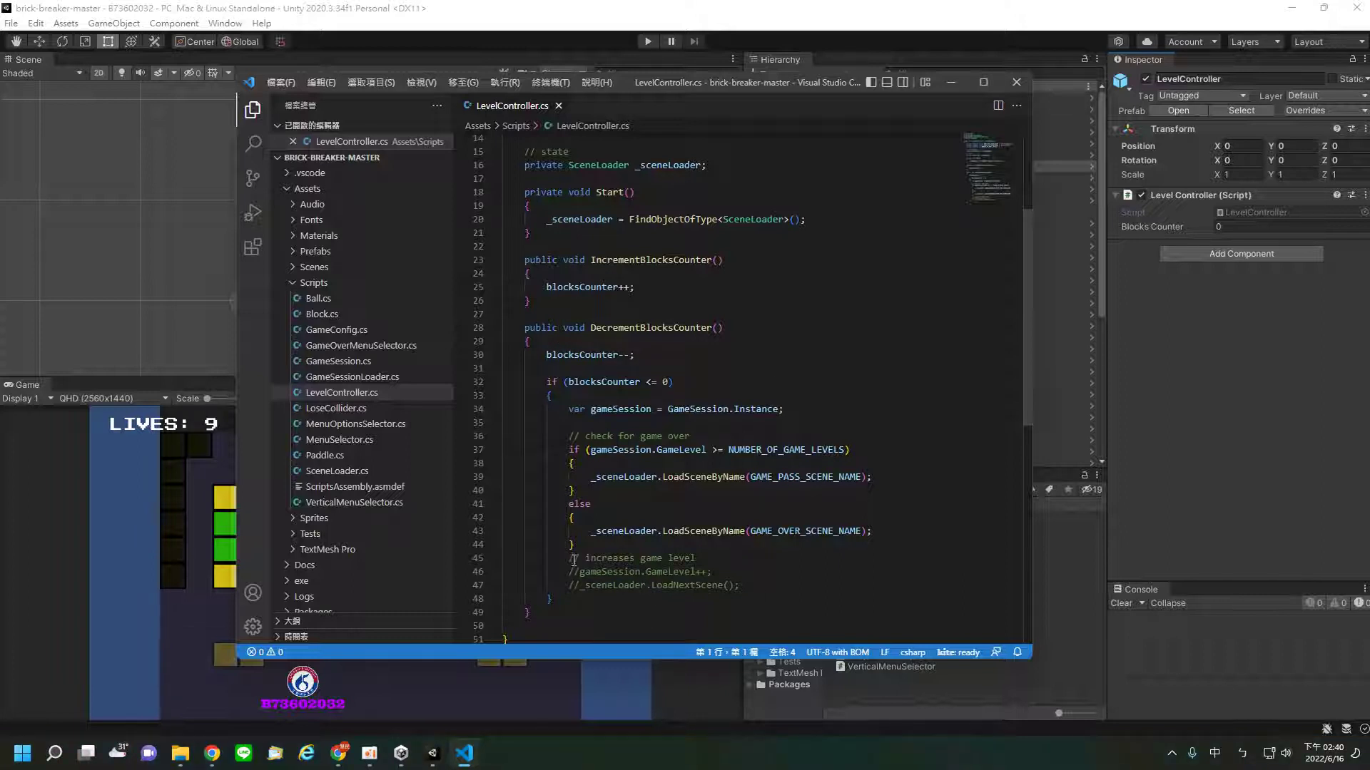
{"action": "left_click_drag", "start_coordinate": [569, 559], "coordinate": [746, 585]}
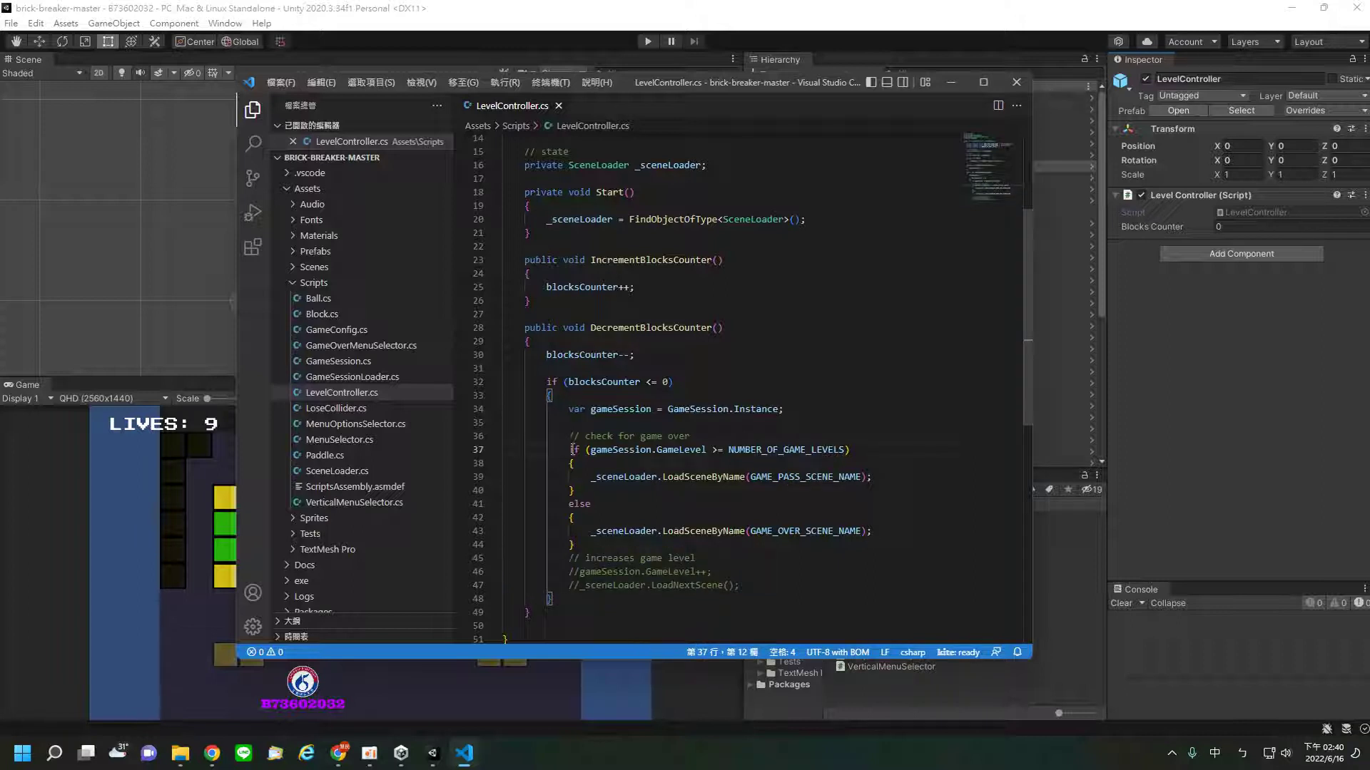
{"action": "left_click_drag", "start_coordinate": [569, 450], "coordinate": [596, 549]}
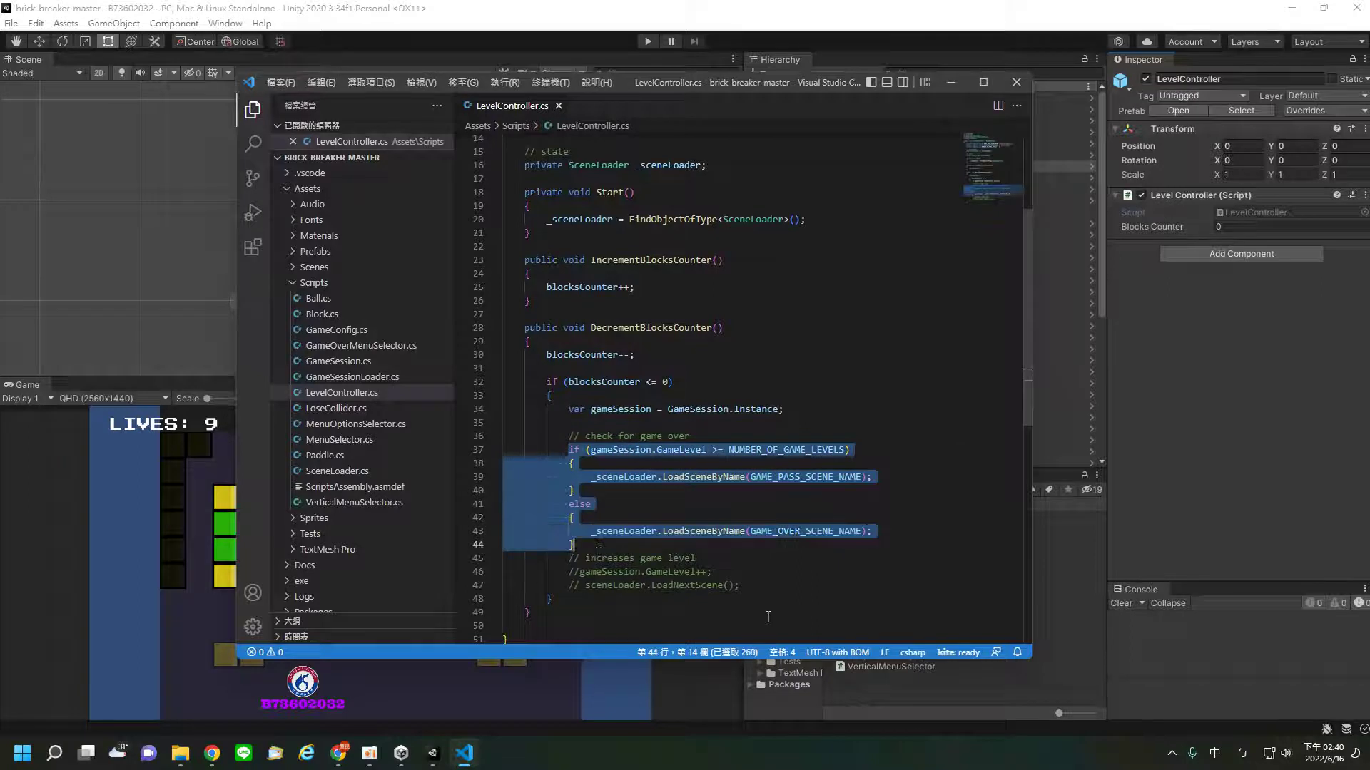
{"action": "left_click", "coordinate": [827, 557]}
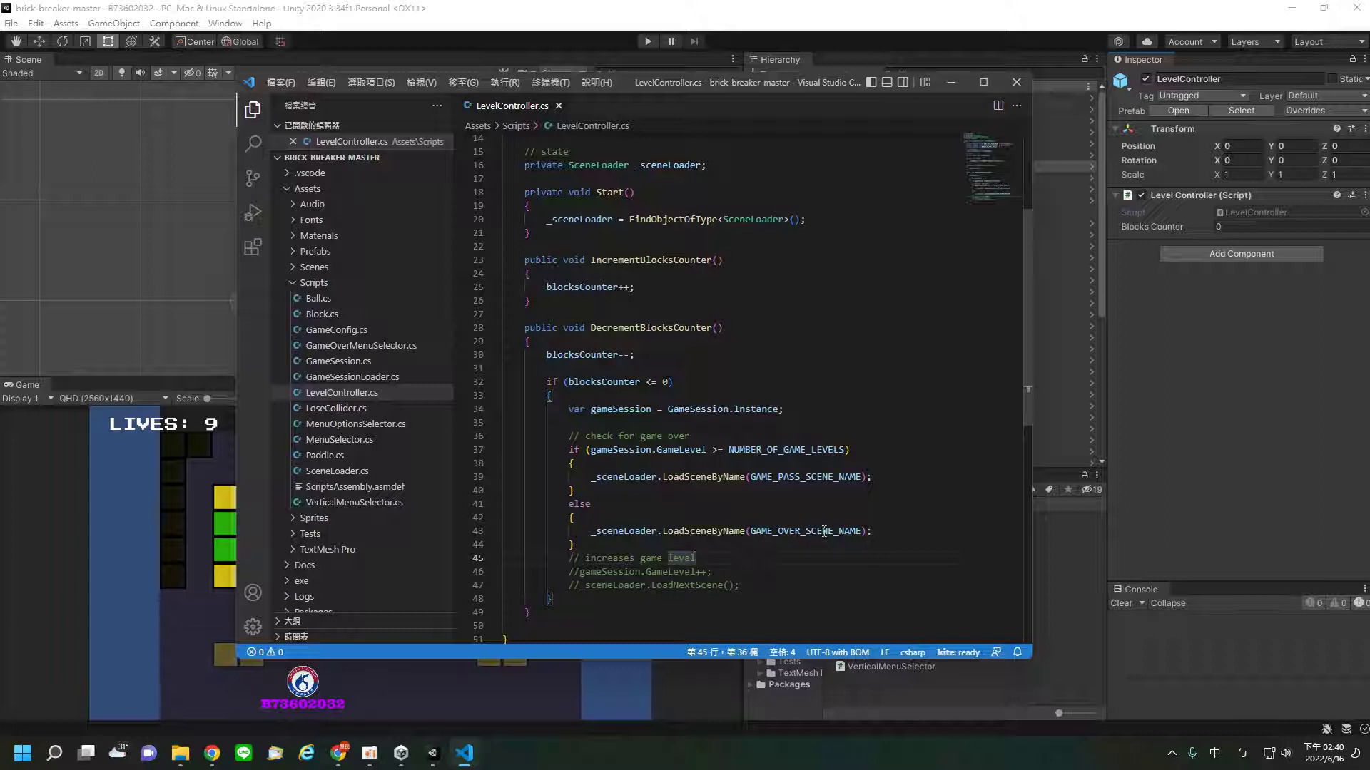
{"action": "scroll", "coordinate": [722, 418], "scroll_direction": "up", "scroll_amount": 5}
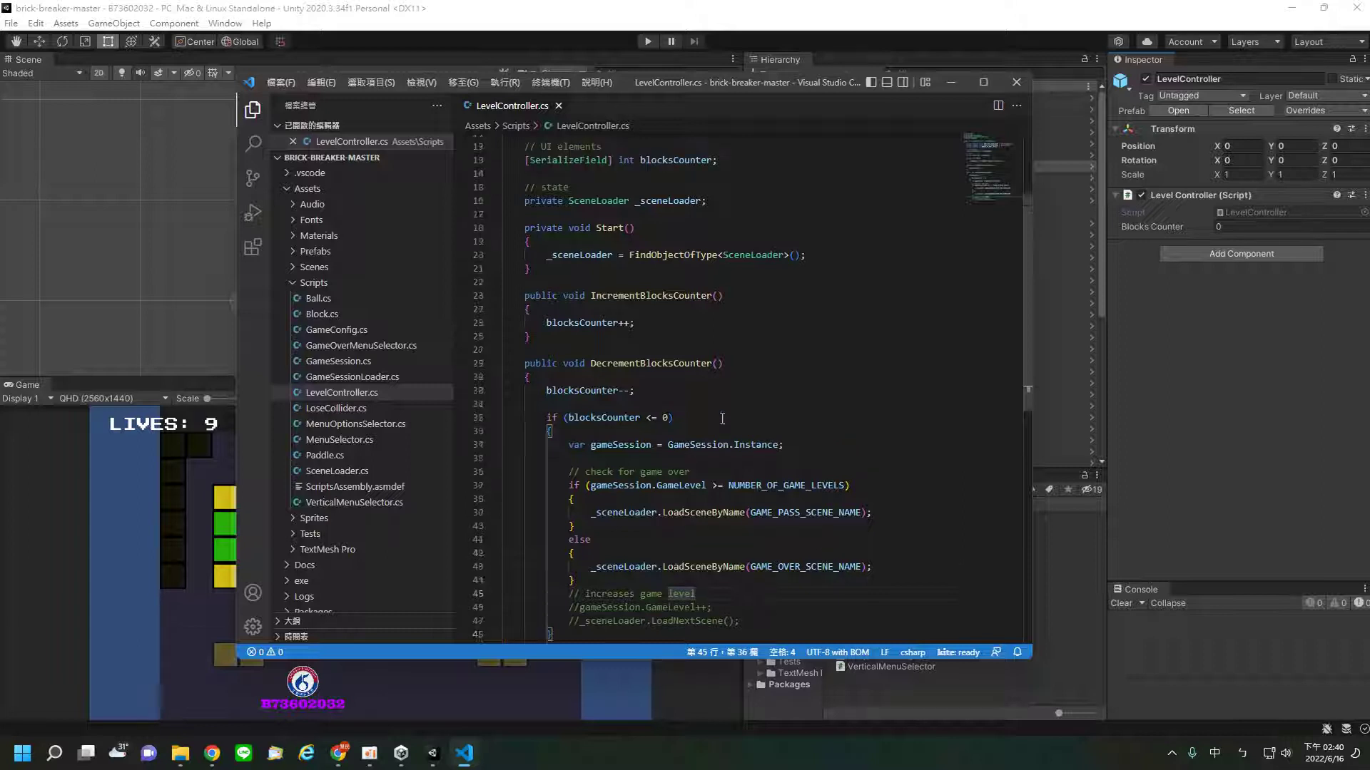
{"action": "scroll", "coordinate": [722, 419], "scroll_direction": "down", "scroll_amount": 3}
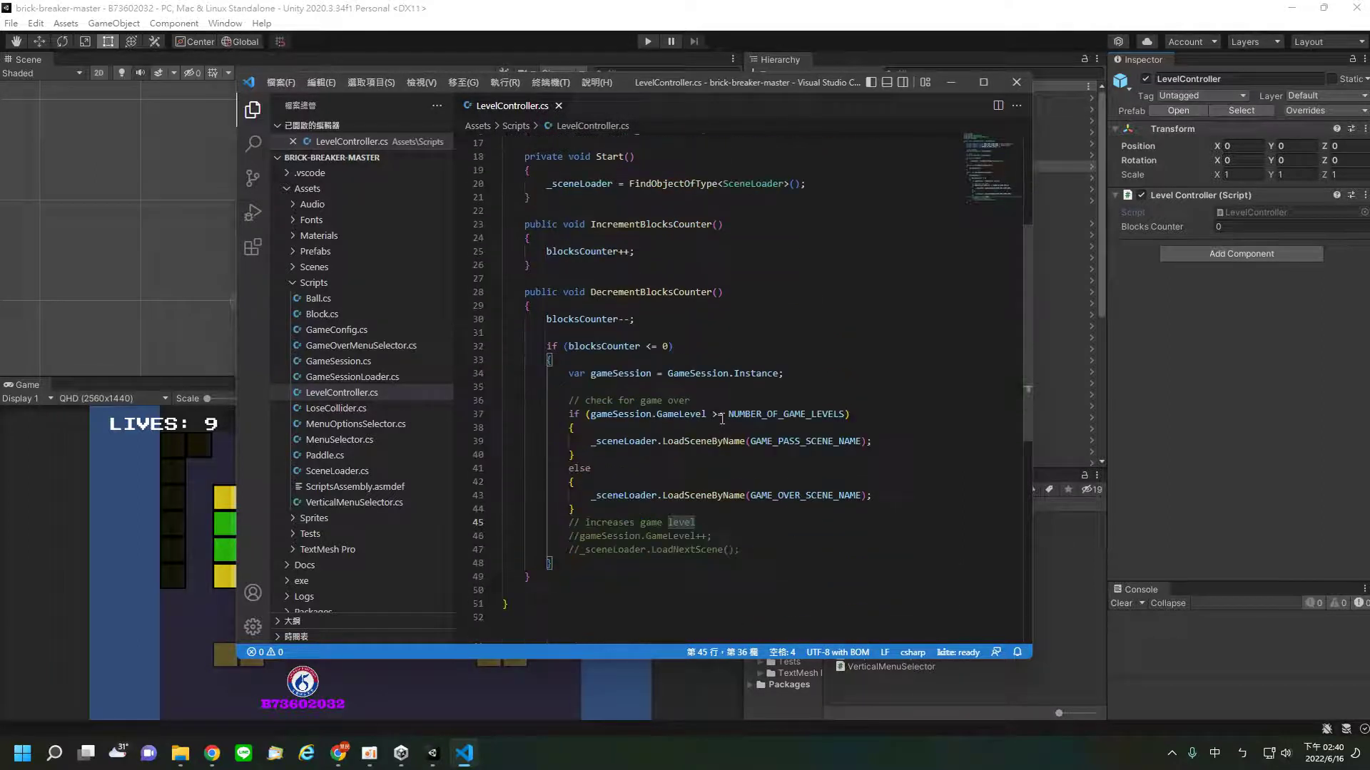
{"action": "scroll", "coordinate": [751, 391], "scroll_direction": "up", "scroll_amount": 3}
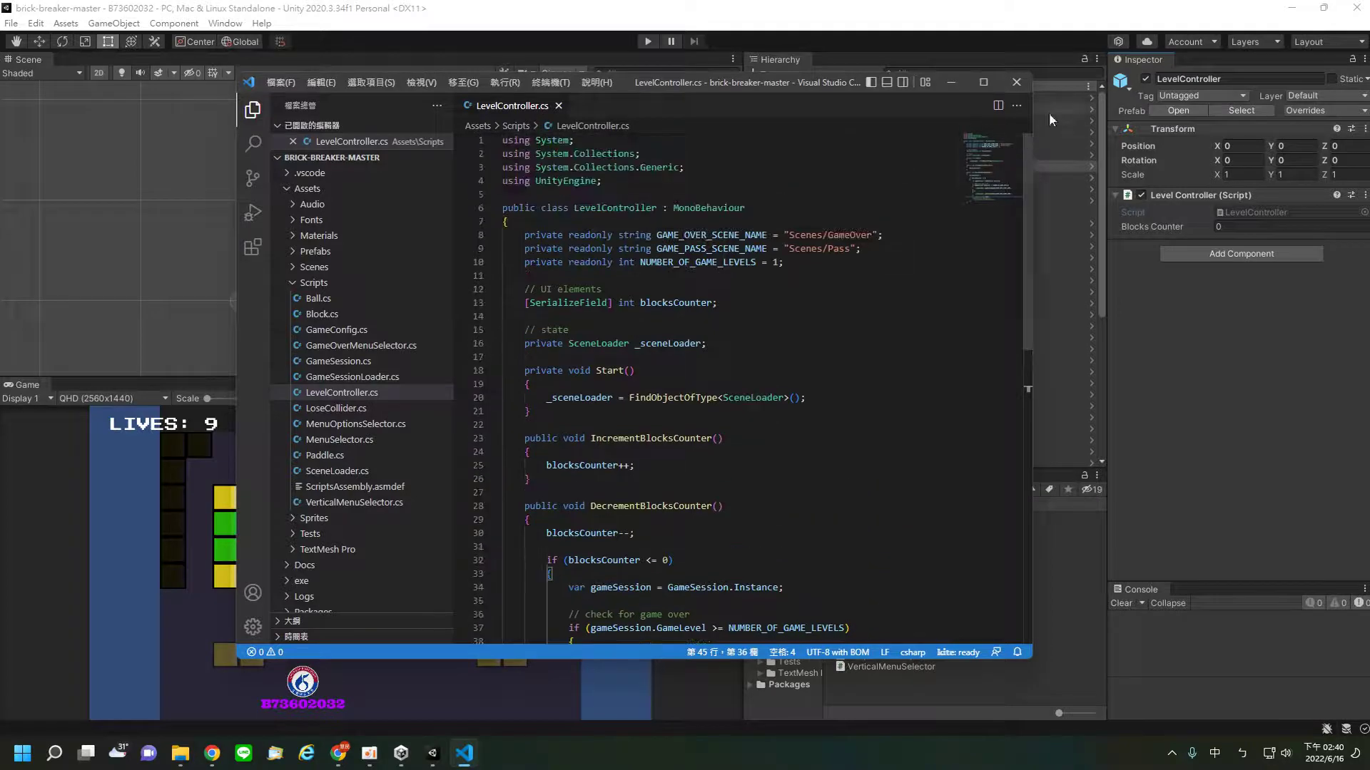
Step: Preview the GameConfig, GameSession and LevelController scripts and inspect the LevelController object
{"action": "left_click", "coordinate": [1017, 82]}
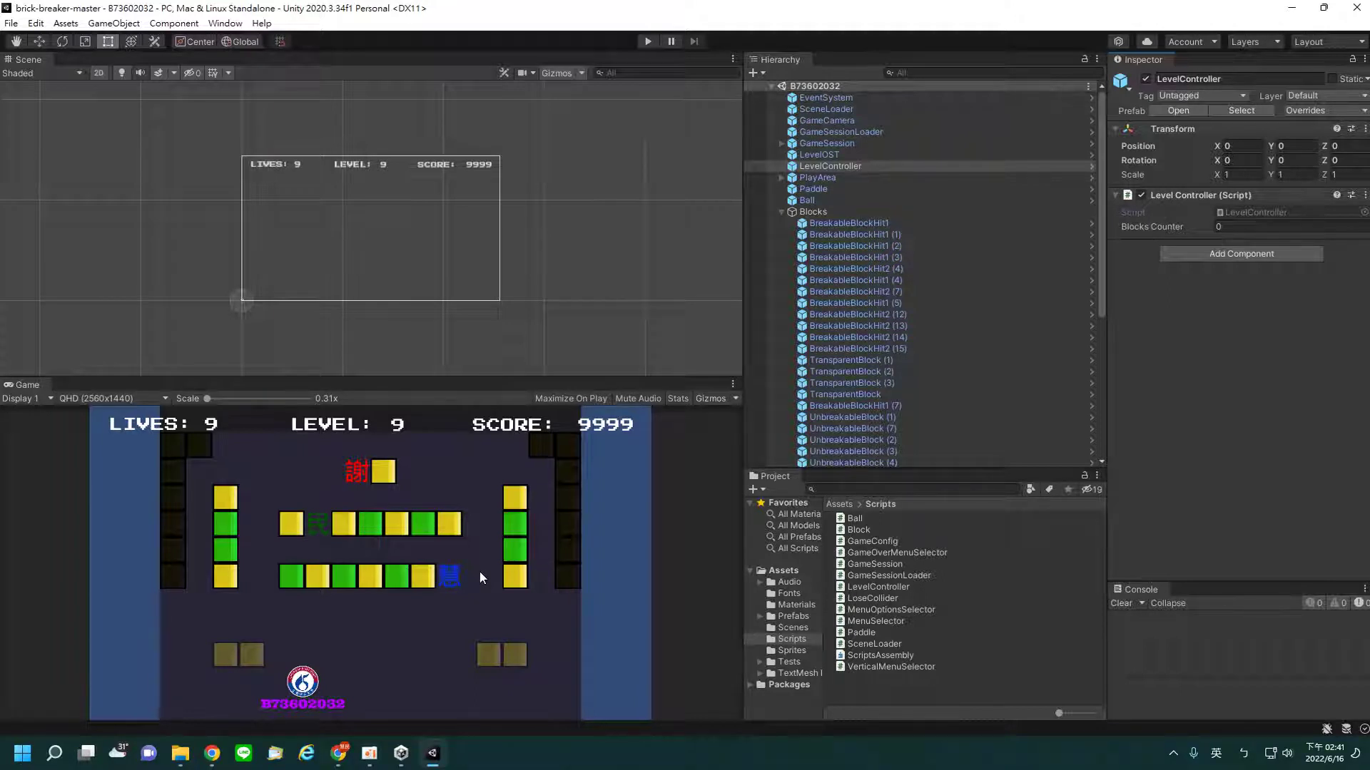
{"action": "left_click", "coordinate": [866, 542]}
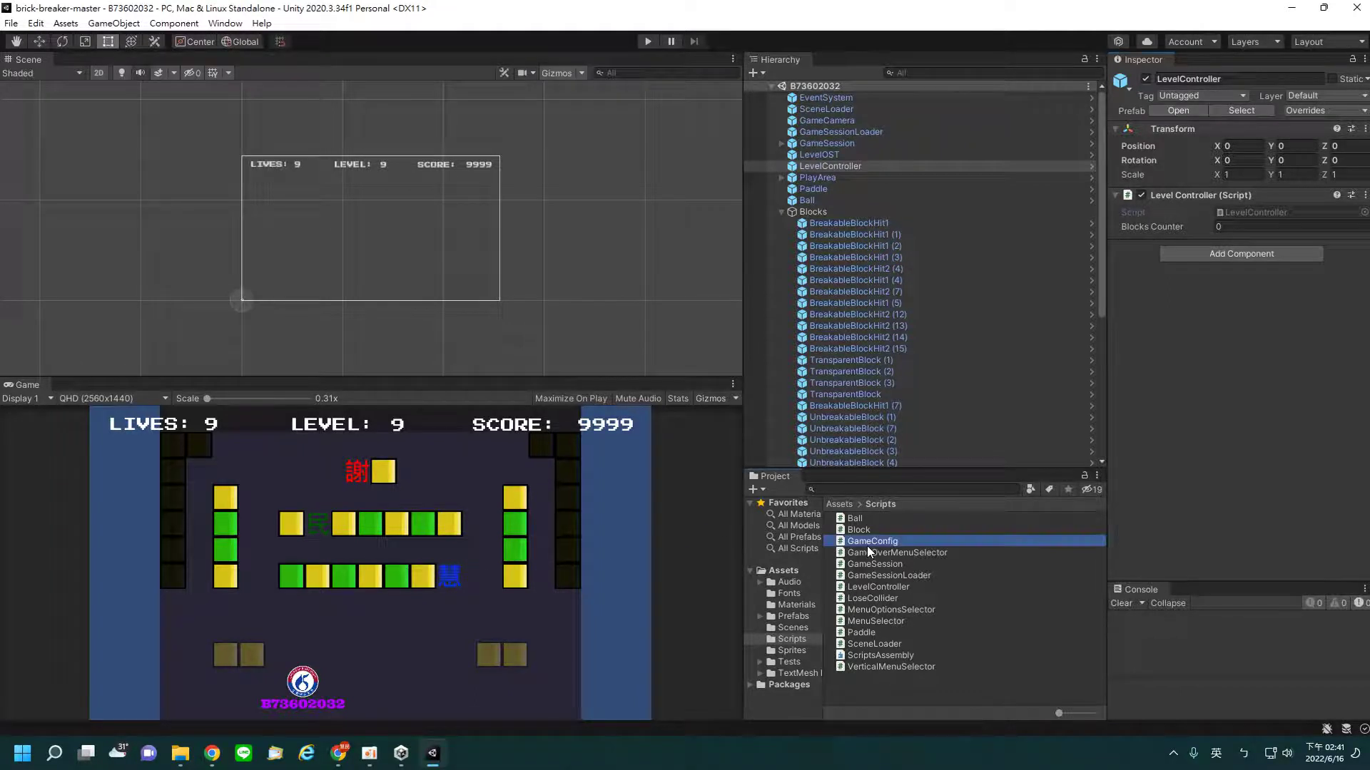
{"action": "left_click", "coordinate": [870, 564]}
{"action": "left_click", "coordinate": [867, 587]}
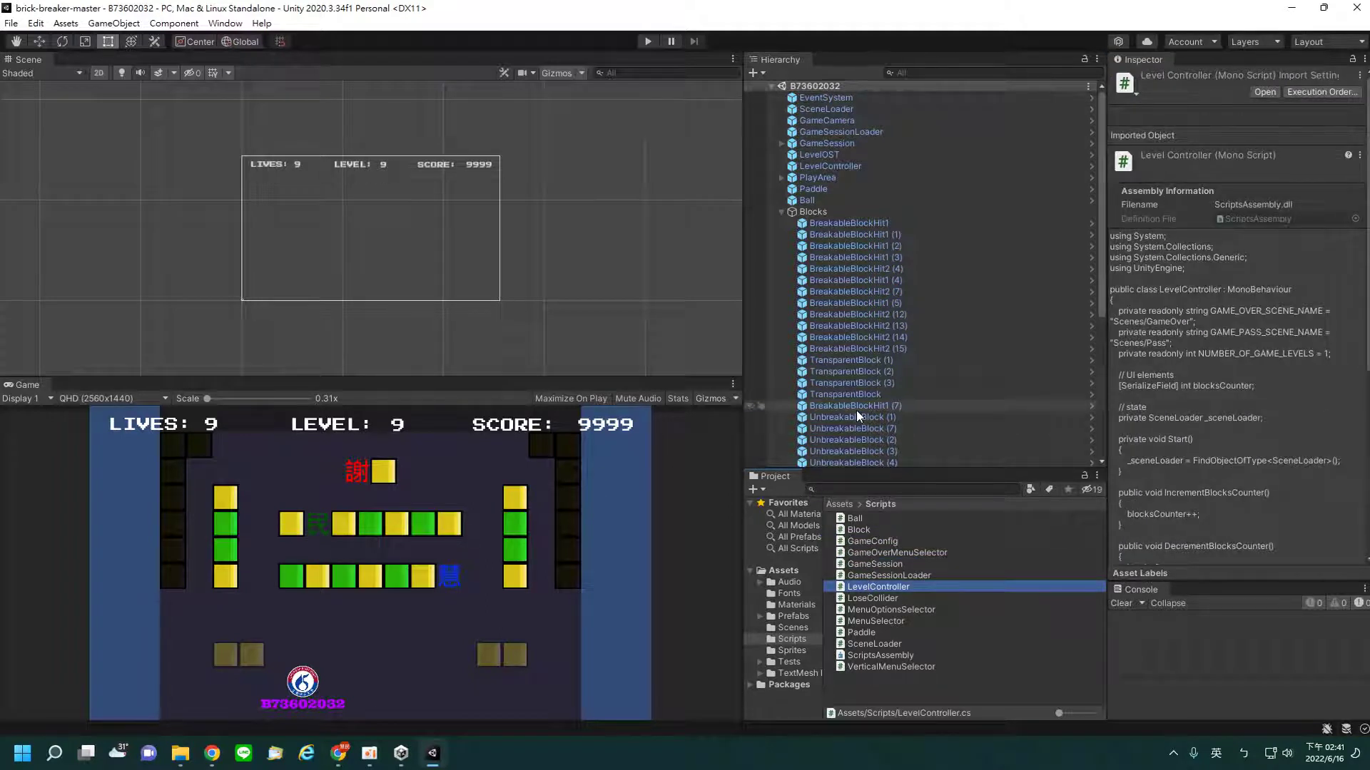
{"action": "scroll", "coordinate": [856, 410], "scroll_direction": "down", "scroll_amount": 3}
{"action": "scroll", "coordinate": [854, 410], "scroll_direction": "down", "scroll_amount": 3}
{"action": "scroll", "coordinate": [849, 418], "scroll_direction": "up", "scroll_amount": 2}
{"action": "scroll", "coordinate": [849, 418], "scroll_direction": "up", "scroll_amount": 4}
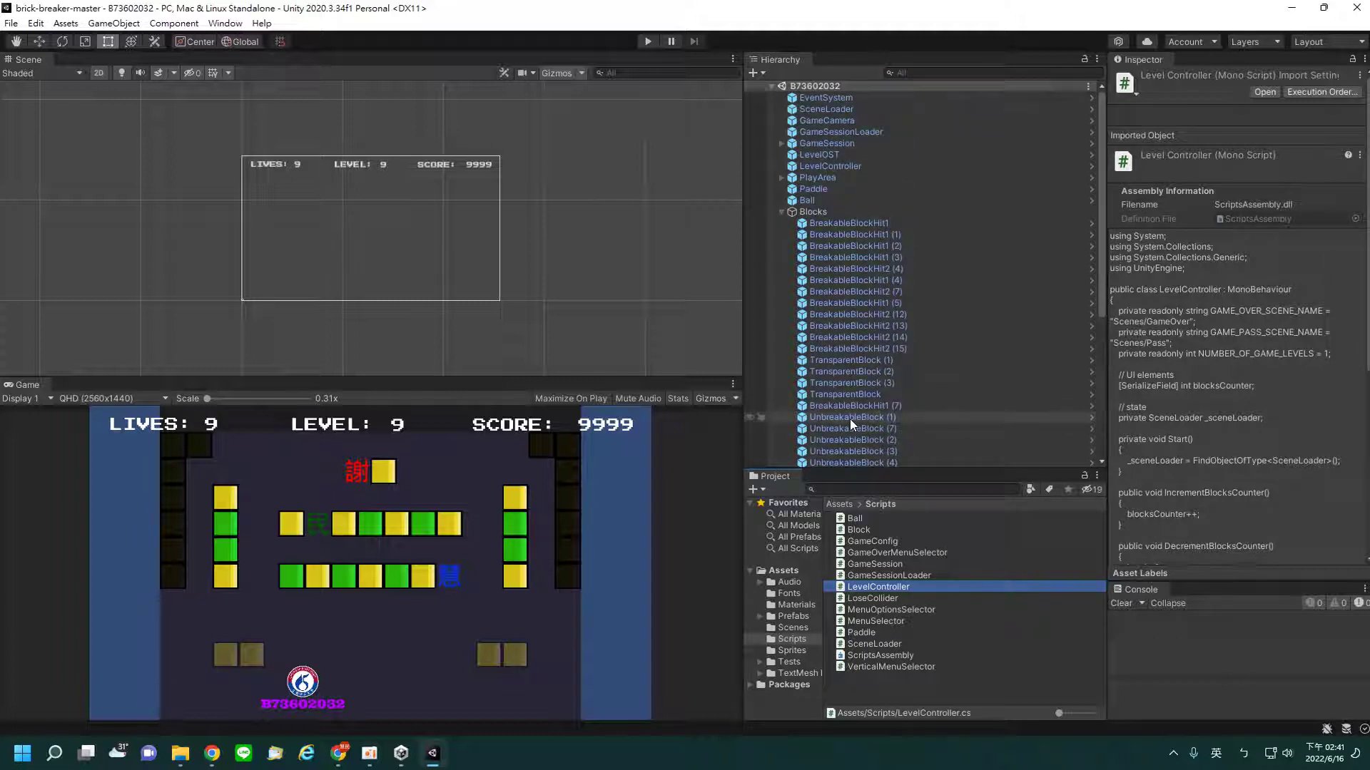
{"action": "left_click", "coordinate": [860, 565]}
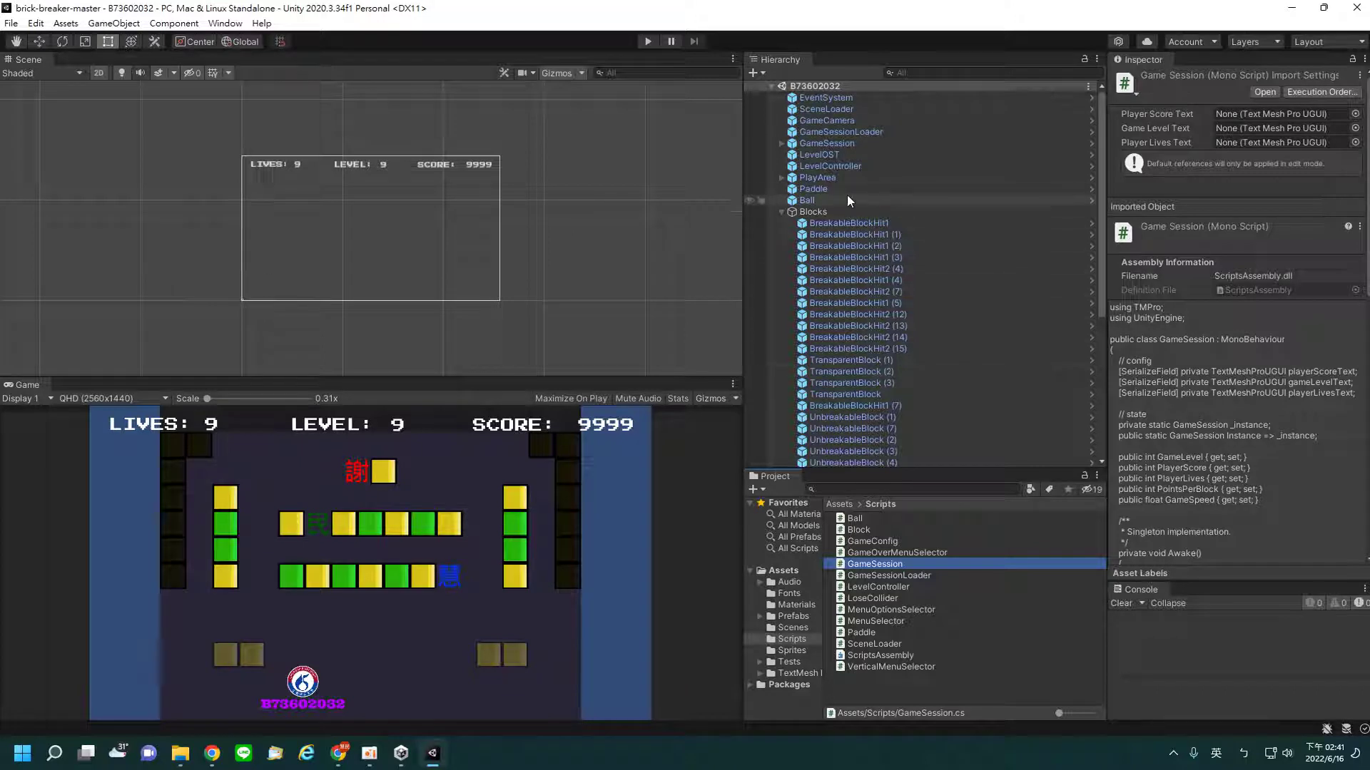
{"action": "left_click", "coordinate": [849, 169]}
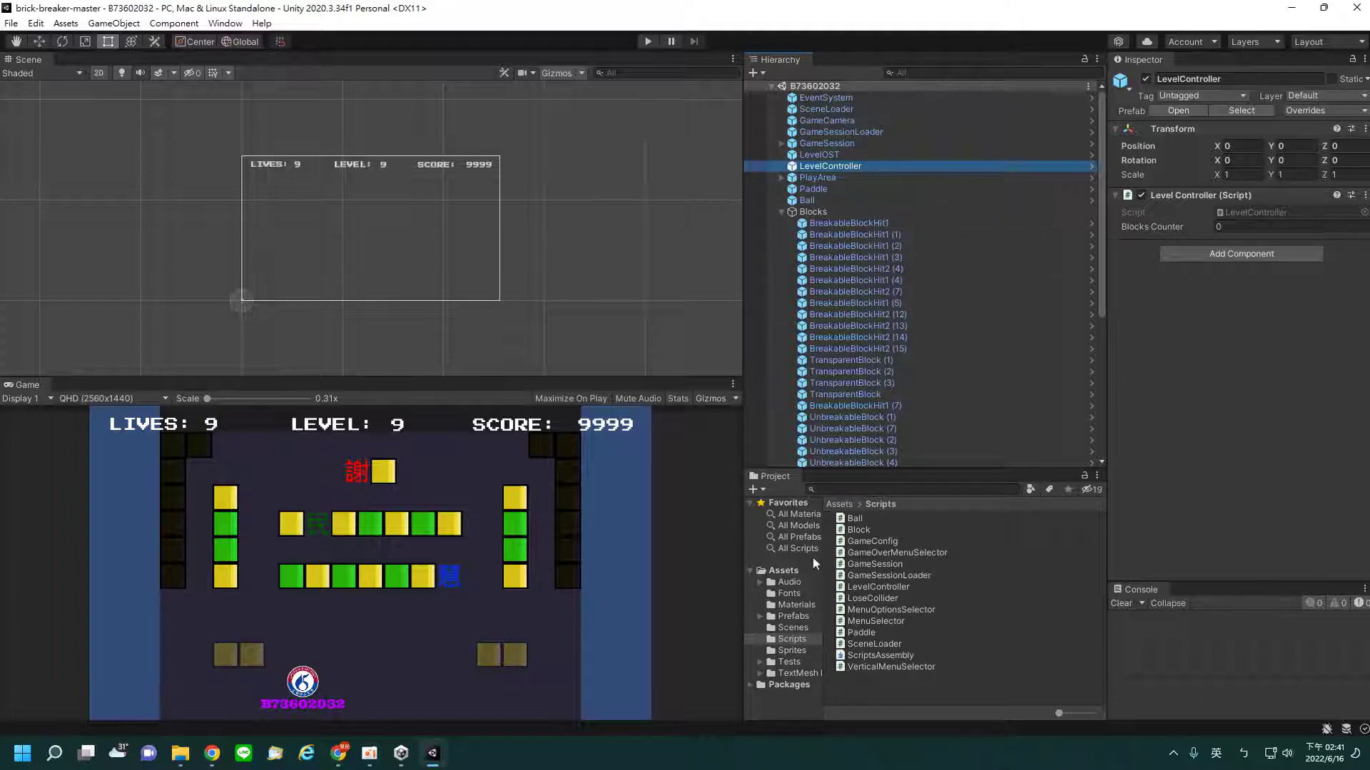
Step: Open Assets > Scenes and browse the Level1, Level2 and Level3 scene assets
{"action": "left_click", "coordinate": [798, 626]}
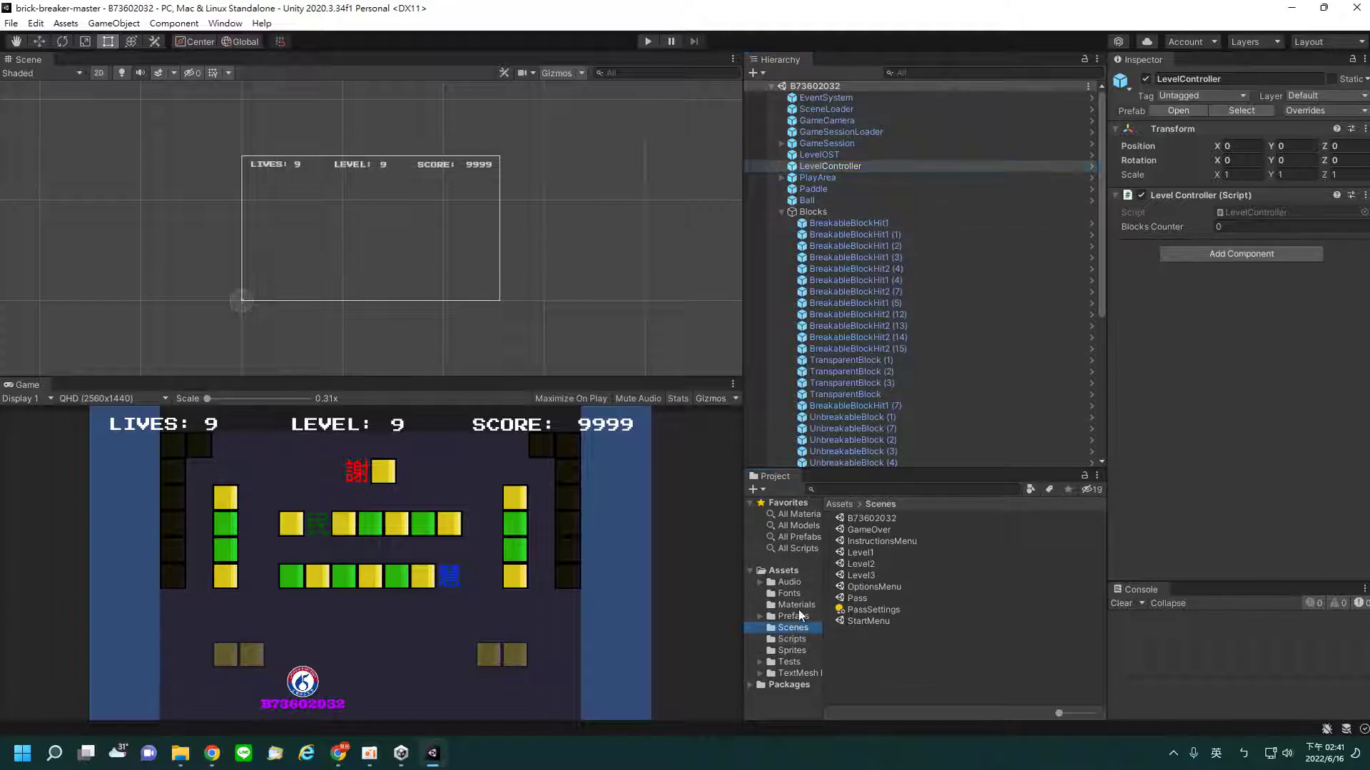
{"action": "left_click", "coordinate": [856, 554]}
{"action": "left_click", "coordinate": [860, 565]}
{"action": "left_click", "coordinate": [866, 576]}
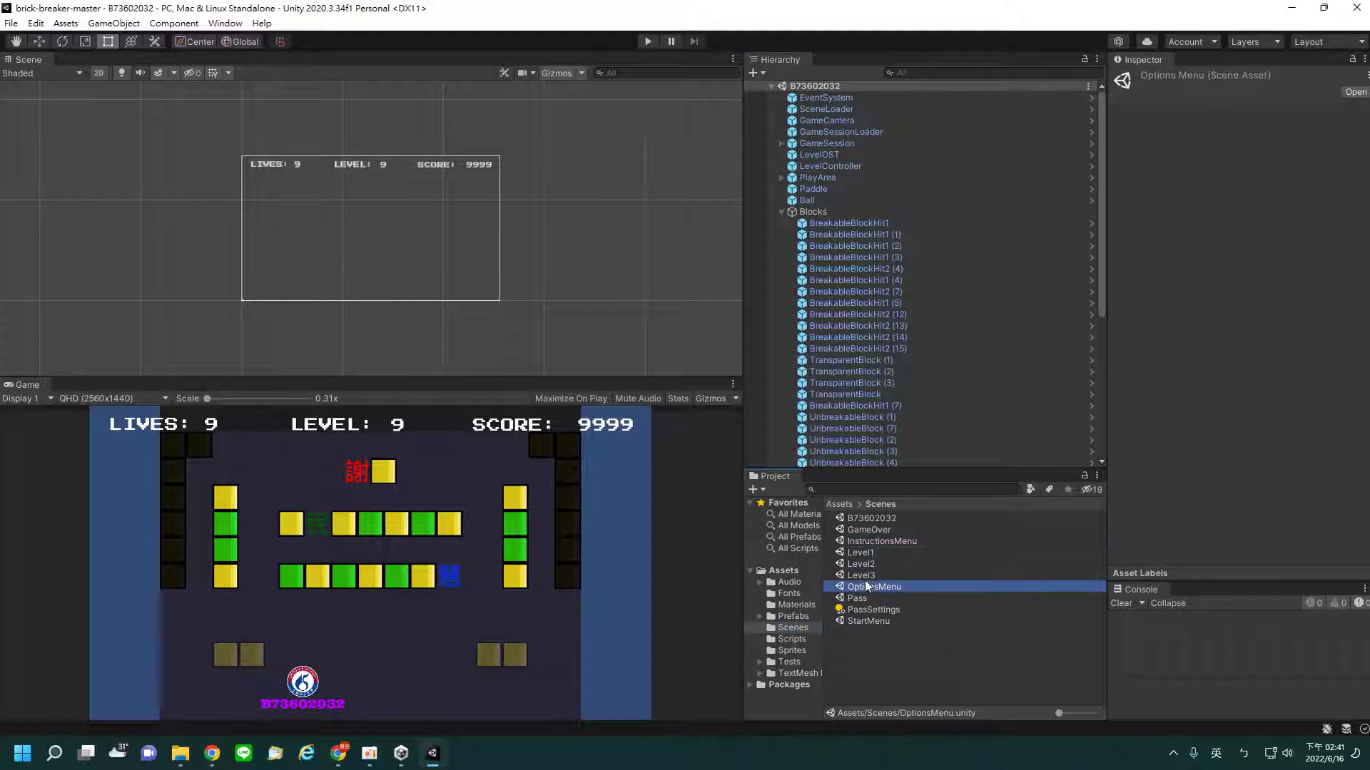
{"action": "key", "text": "Up"}
{"action": "key", "text": "Up"}
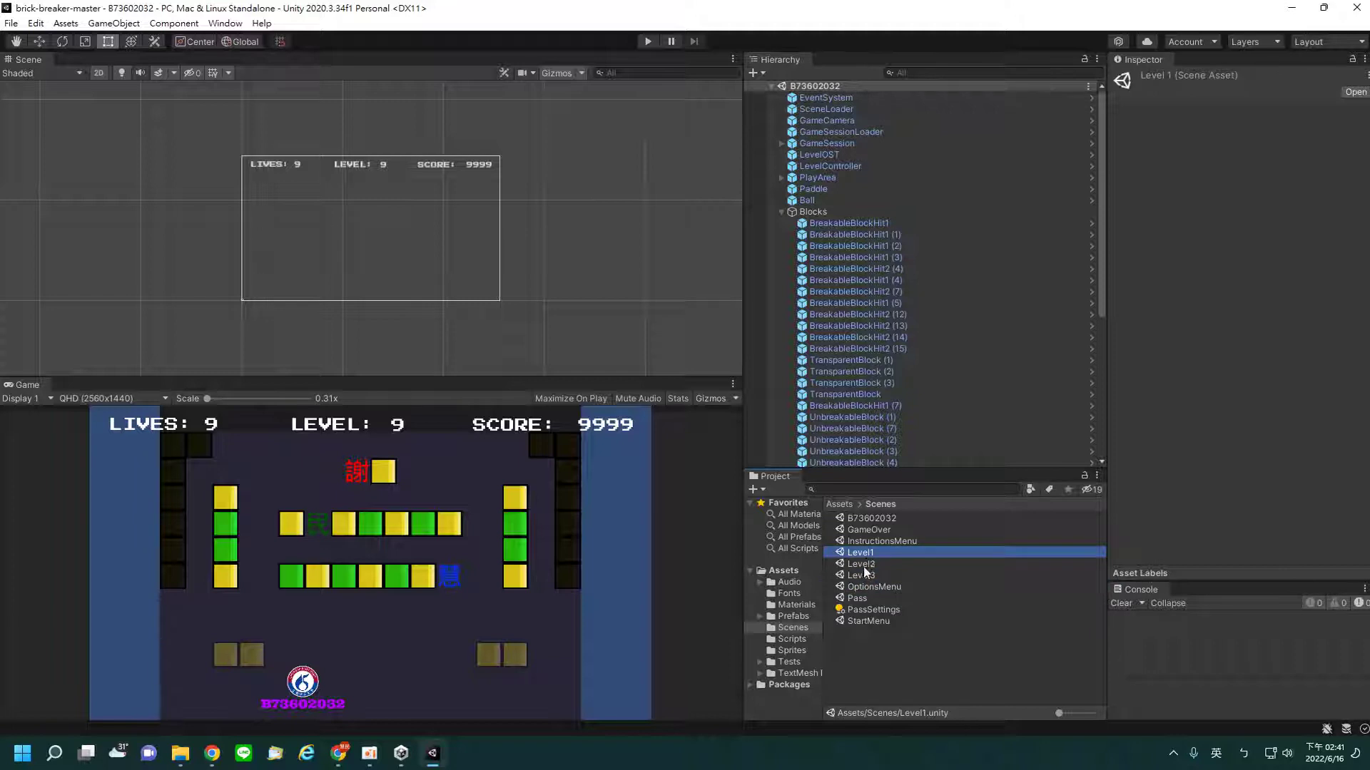
{"action": "key", "text": "Down"}
{"action": "key", "text": "Down"}
{"action": "left_click", "coordinate": [11, 23]}
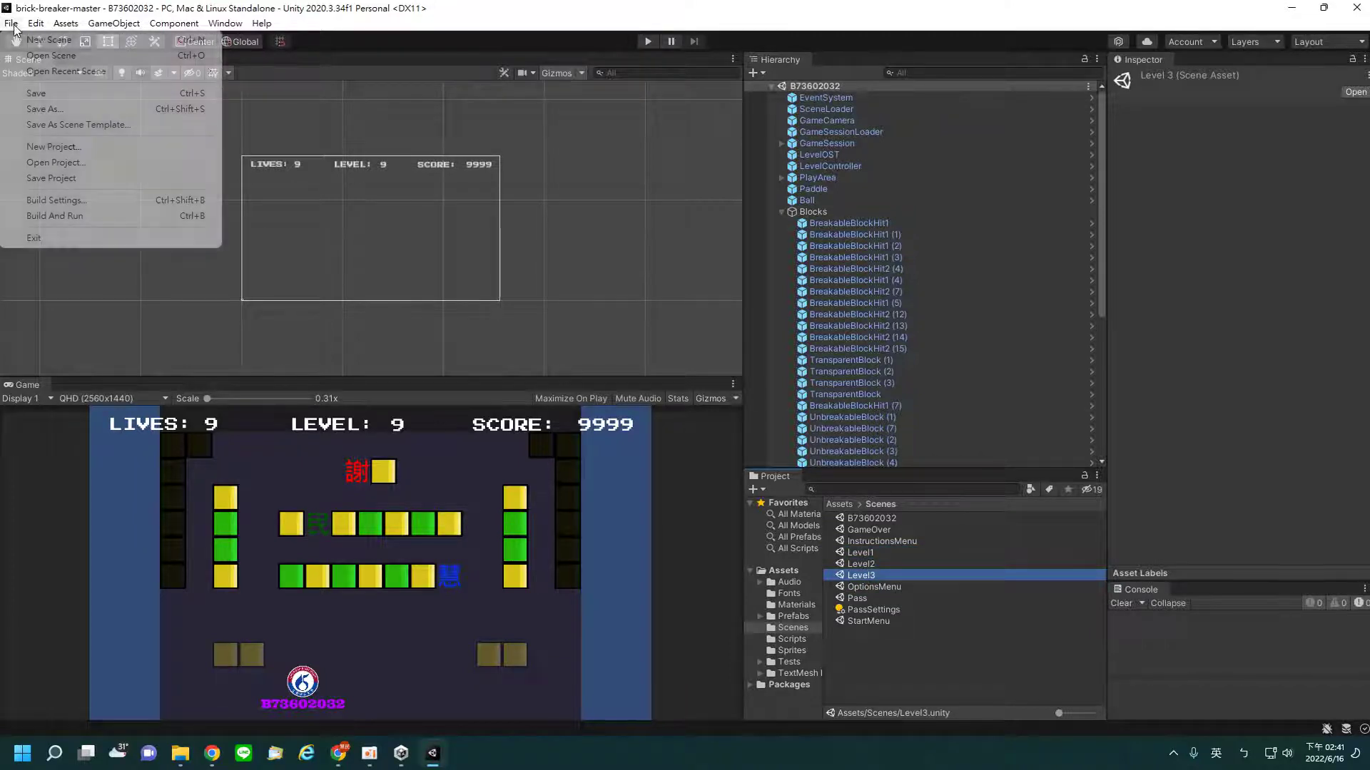
Step: Review the Scenes In Build list (main scene, GameOver, Pass) in Build Settings, then cancel a build attempt
{"action": "left_click", "coordinate": [49, 201]}
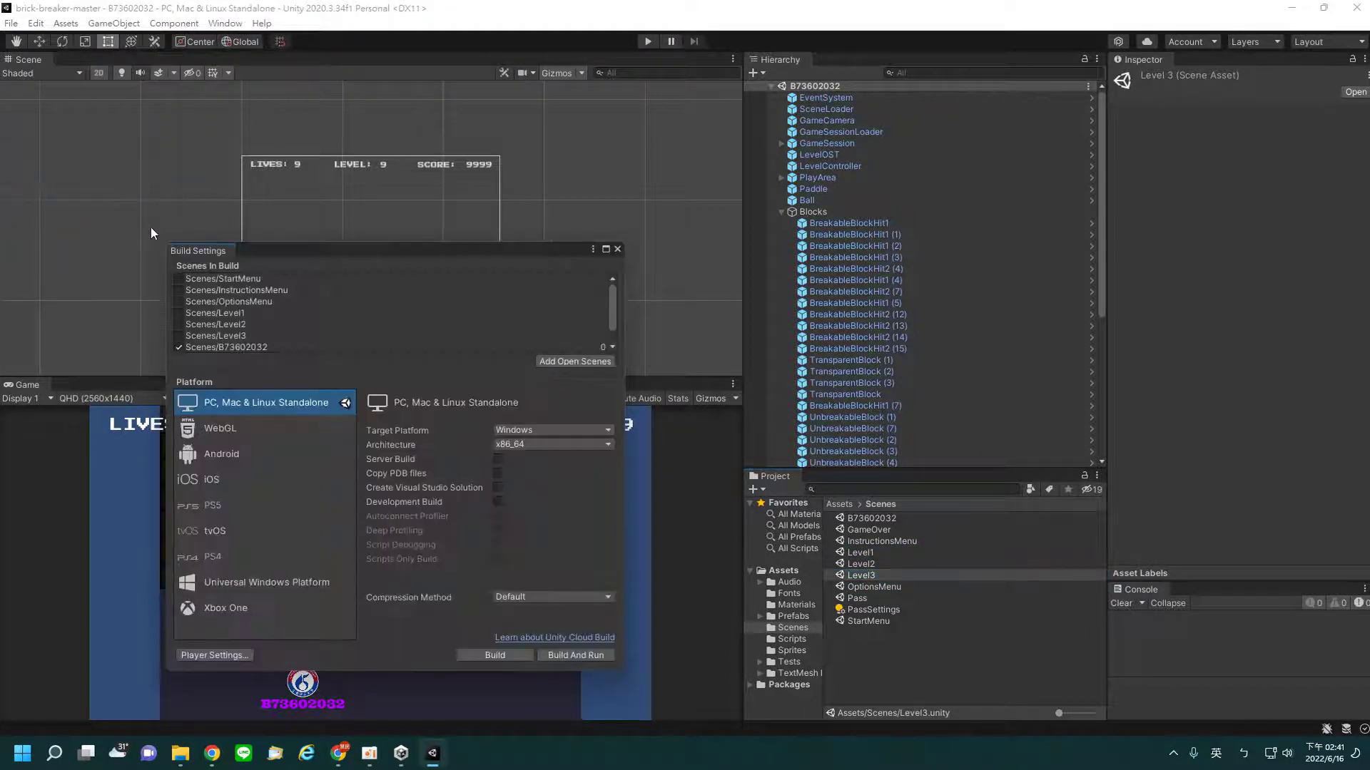
{"action": "scroll", "coordinate": [235, 341], "scroll_direction": "down", "scroll_amount": 1}
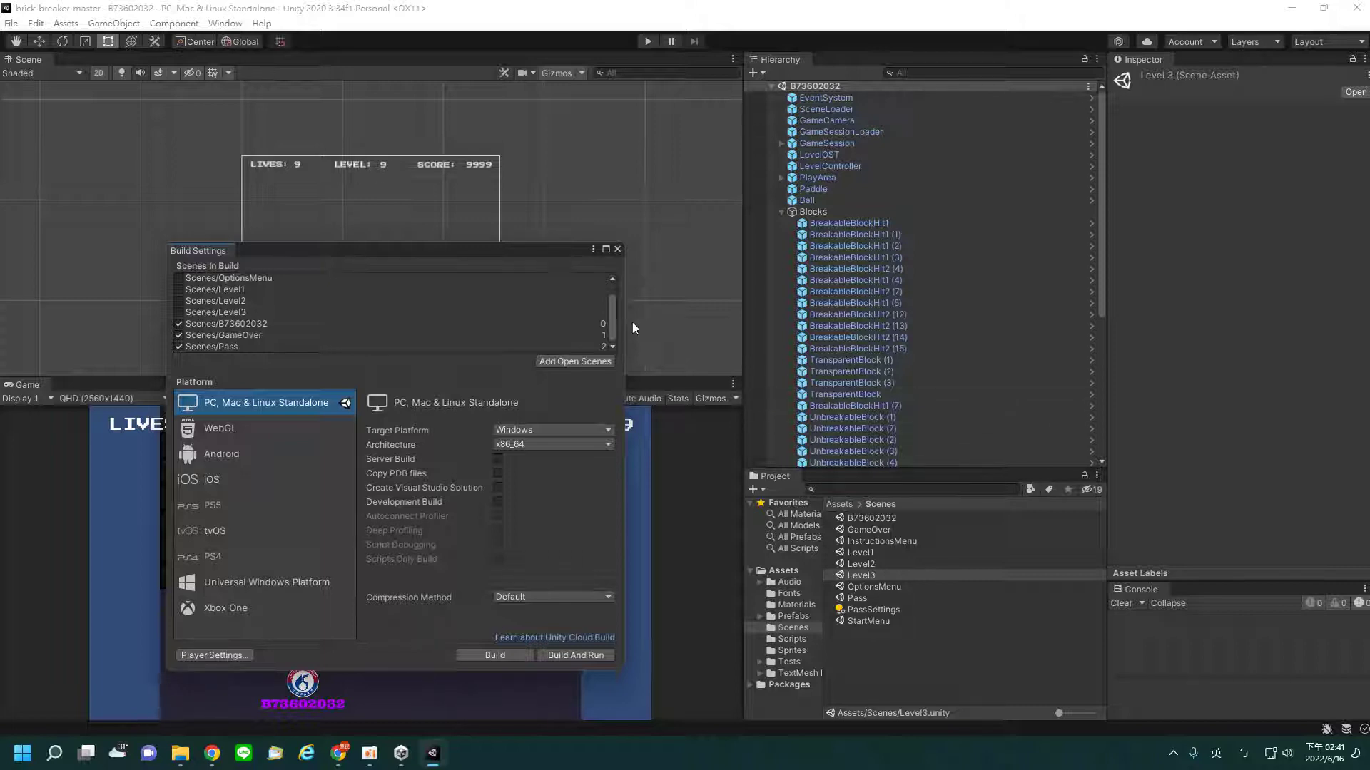
{"action": "scroll", "coordinate": [614, 291], "scroll_direction": "up", "scroll_amount": 2}
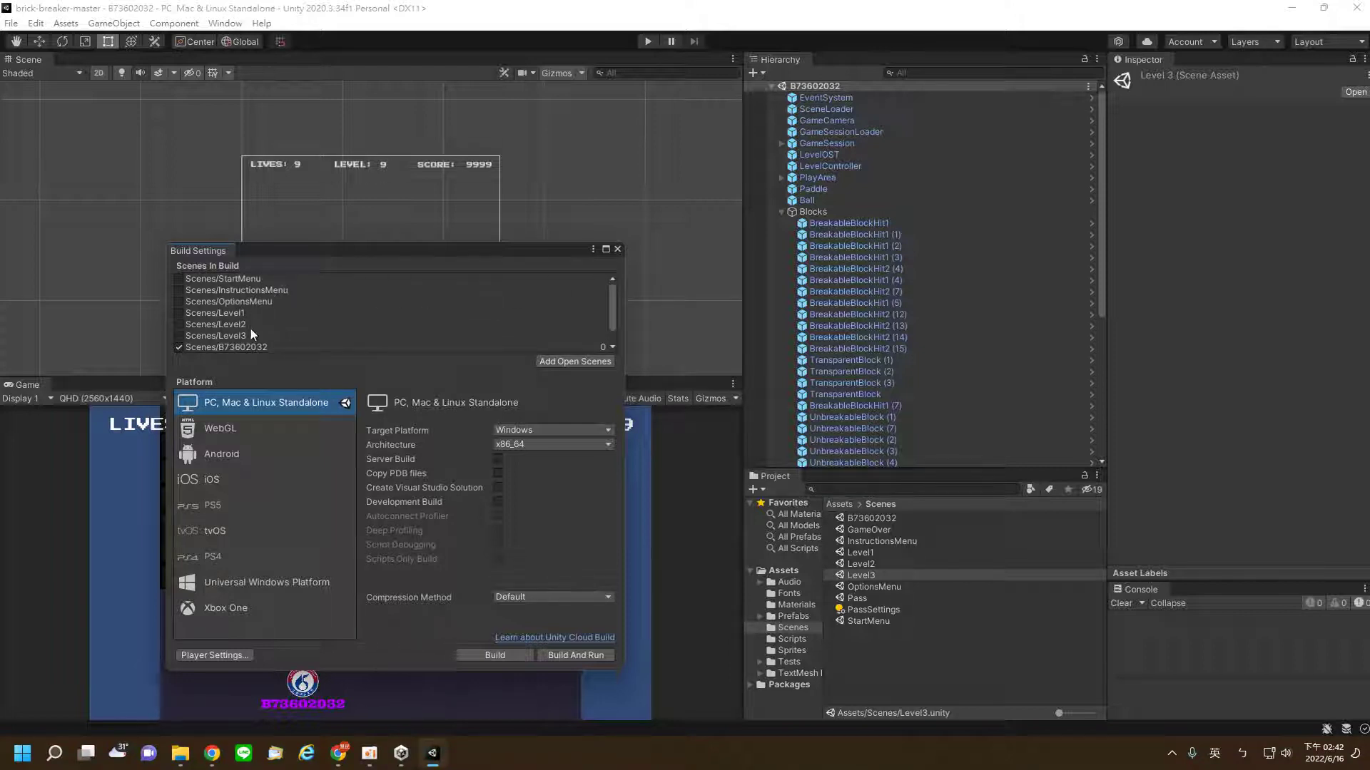
{"action": "scroll", "coordinate": [617, 300], "scroll_direction": "down", "scroll_amount": 2}
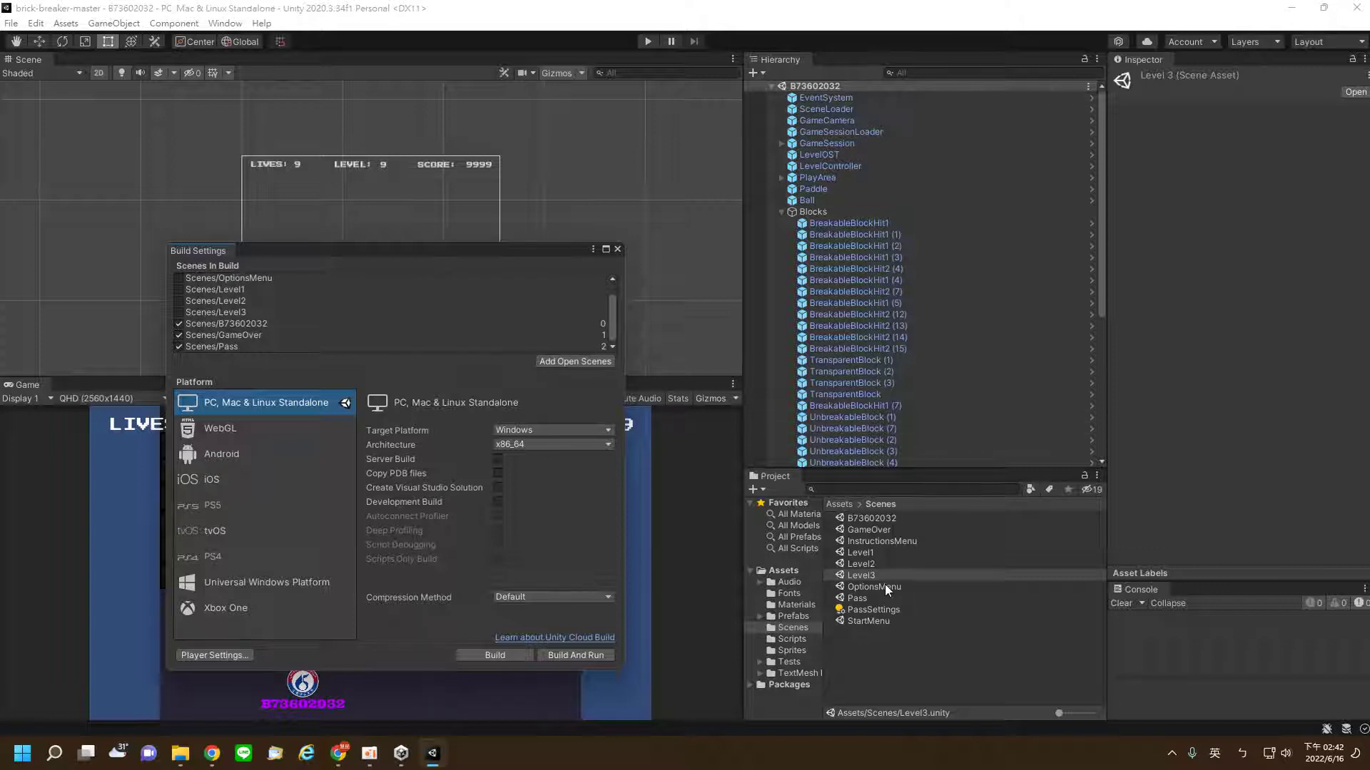
{"action": "left_click", "coordinate": [885, 520]}
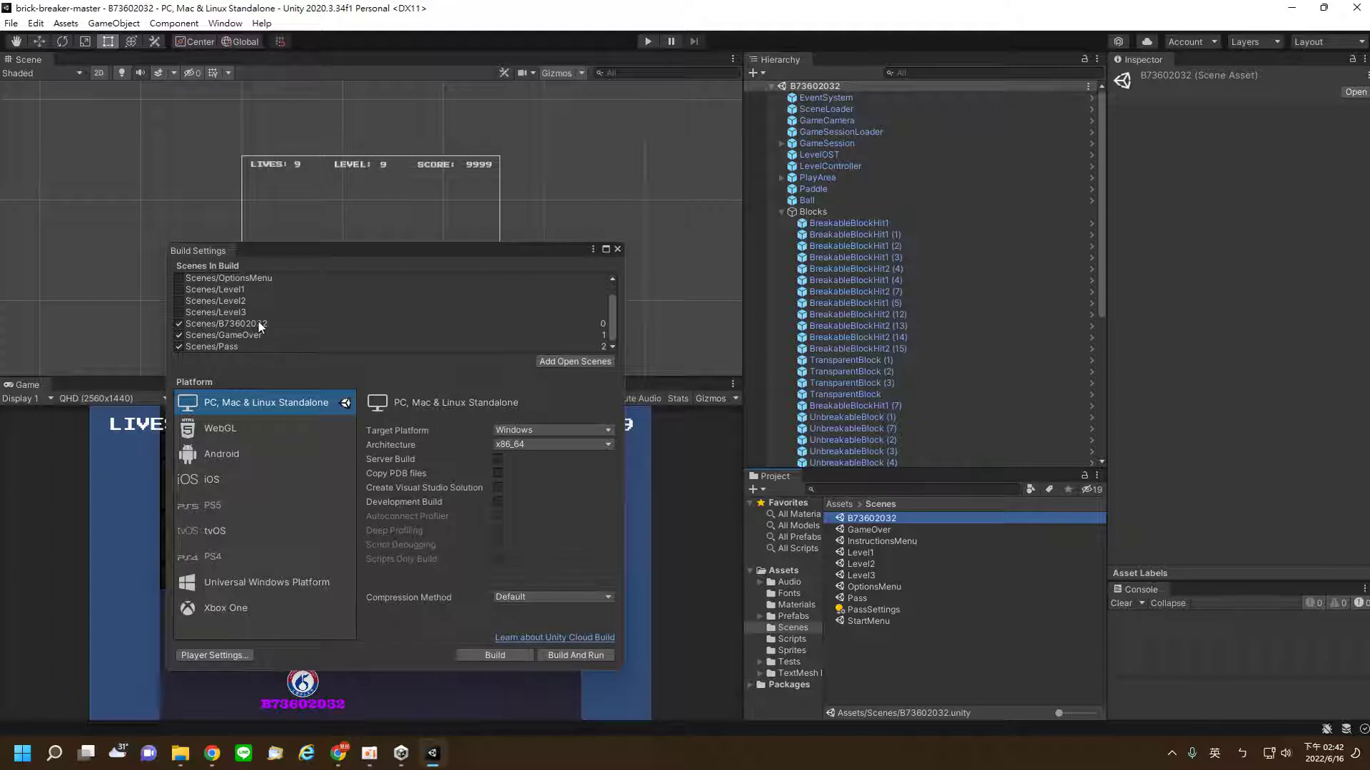
{"action": "left_click", "coordinate": [496, 656]}
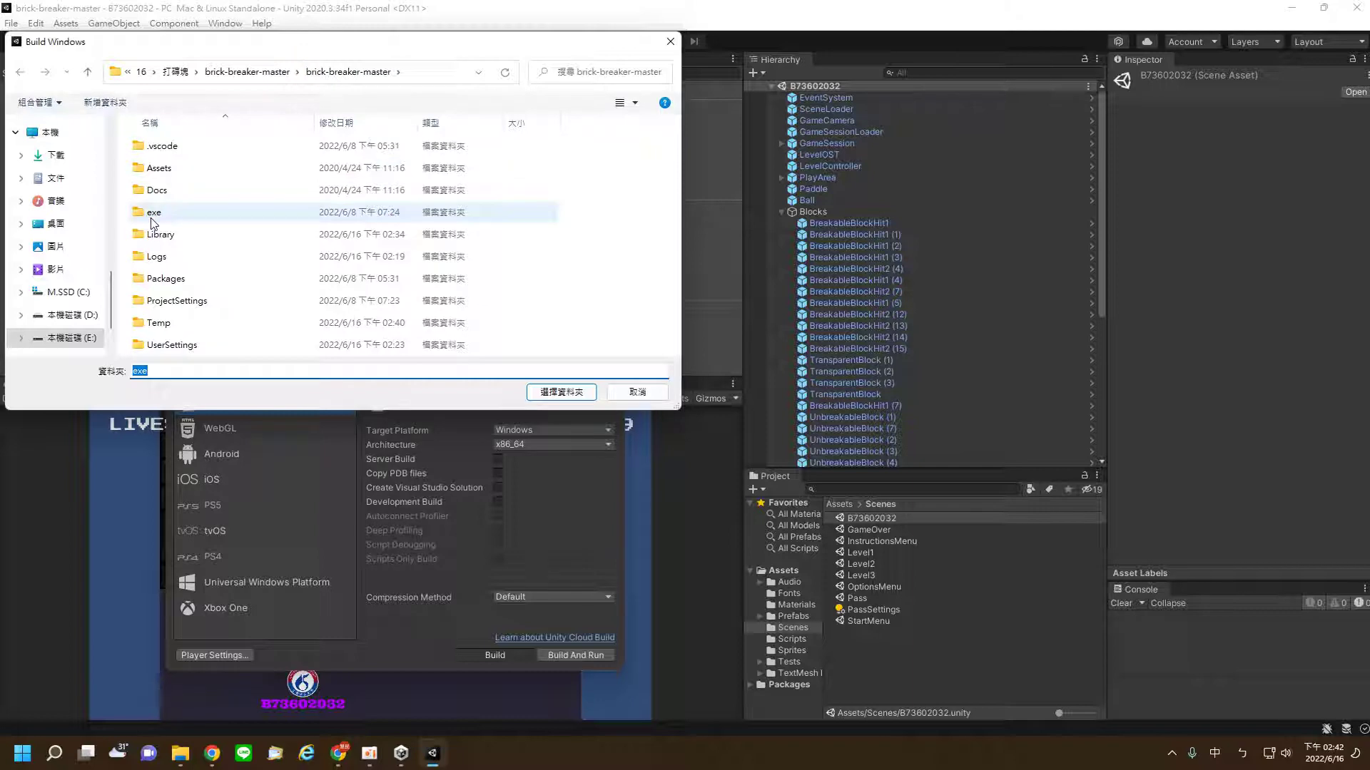
{"action": "left_click", "coordinate": [640, 393]}
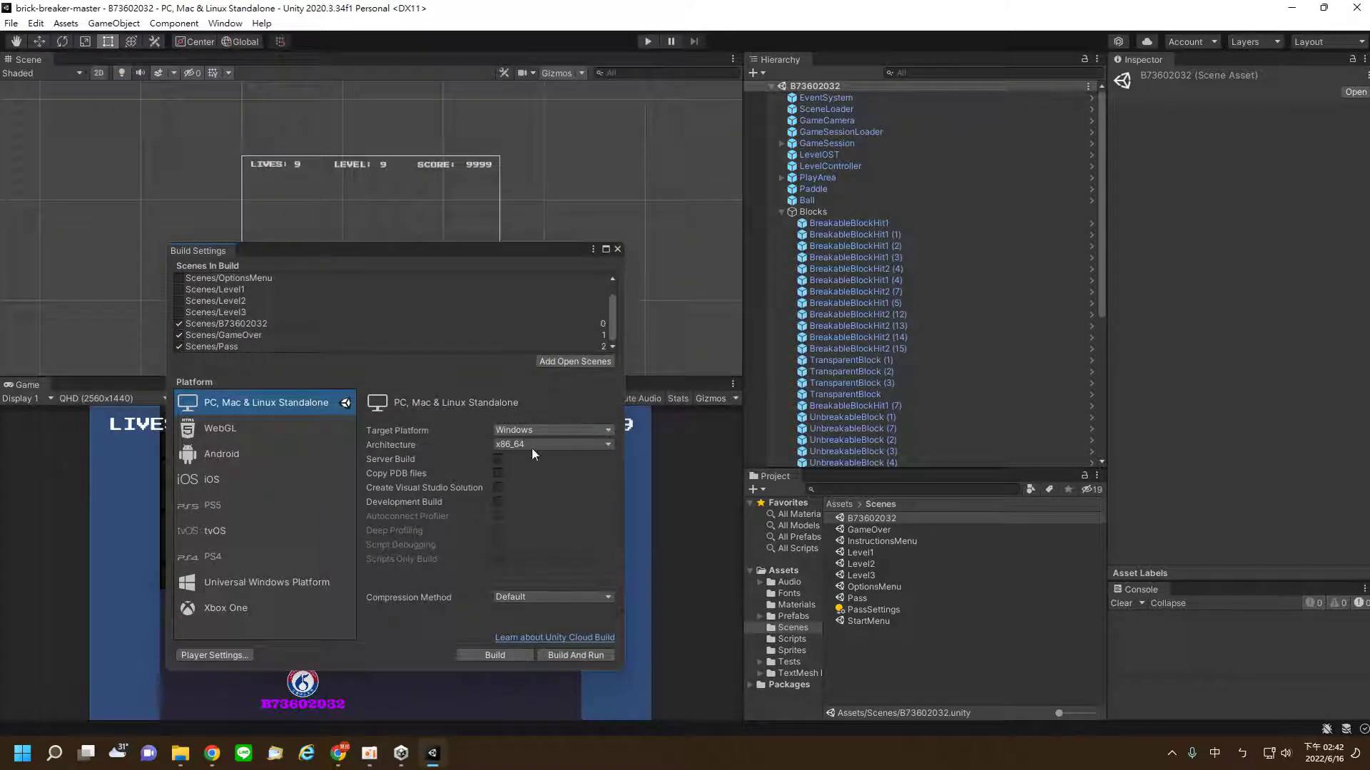
Step: Close Build Settings and toggle the HUD Canvas off and on, leaving it active
{"action": "left_click", "coordinate": [617, 248]}
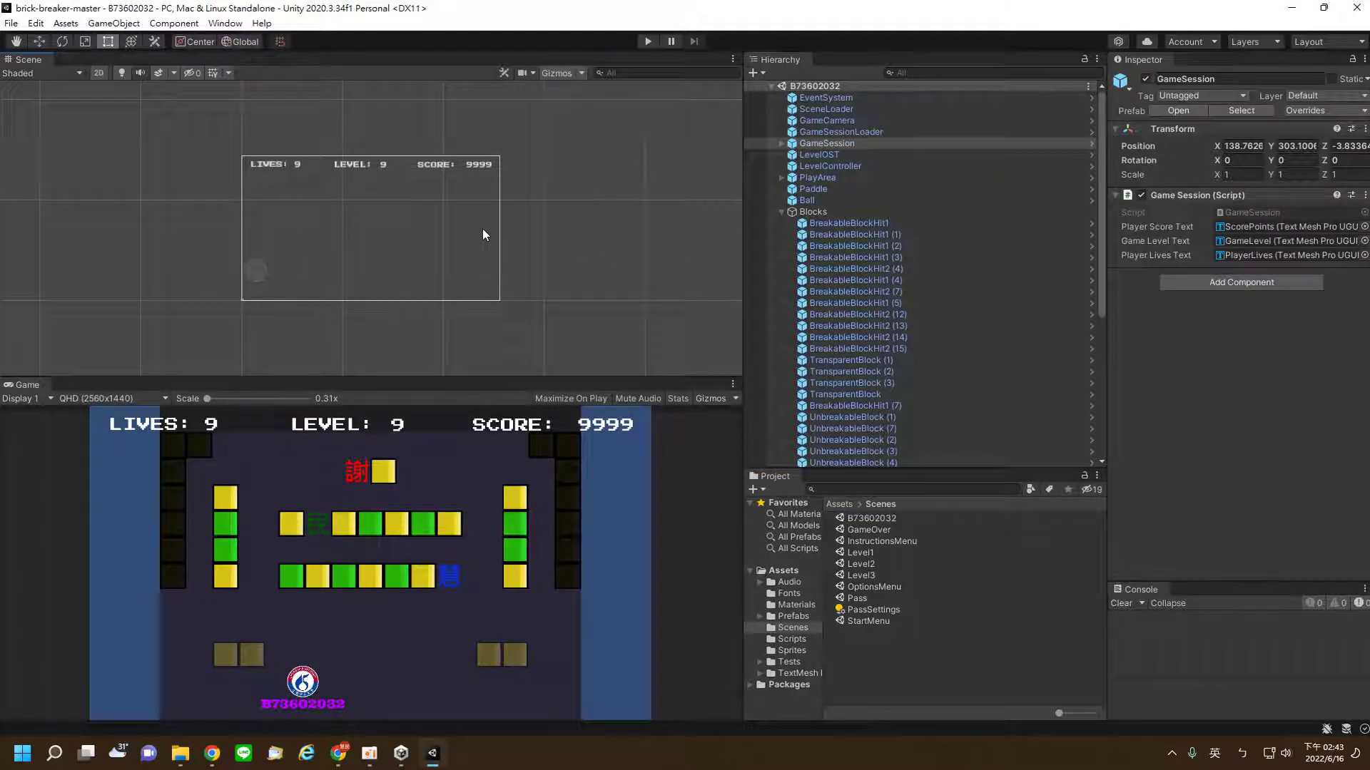
{"action": "left_click", "coordinate": [468, 159]}
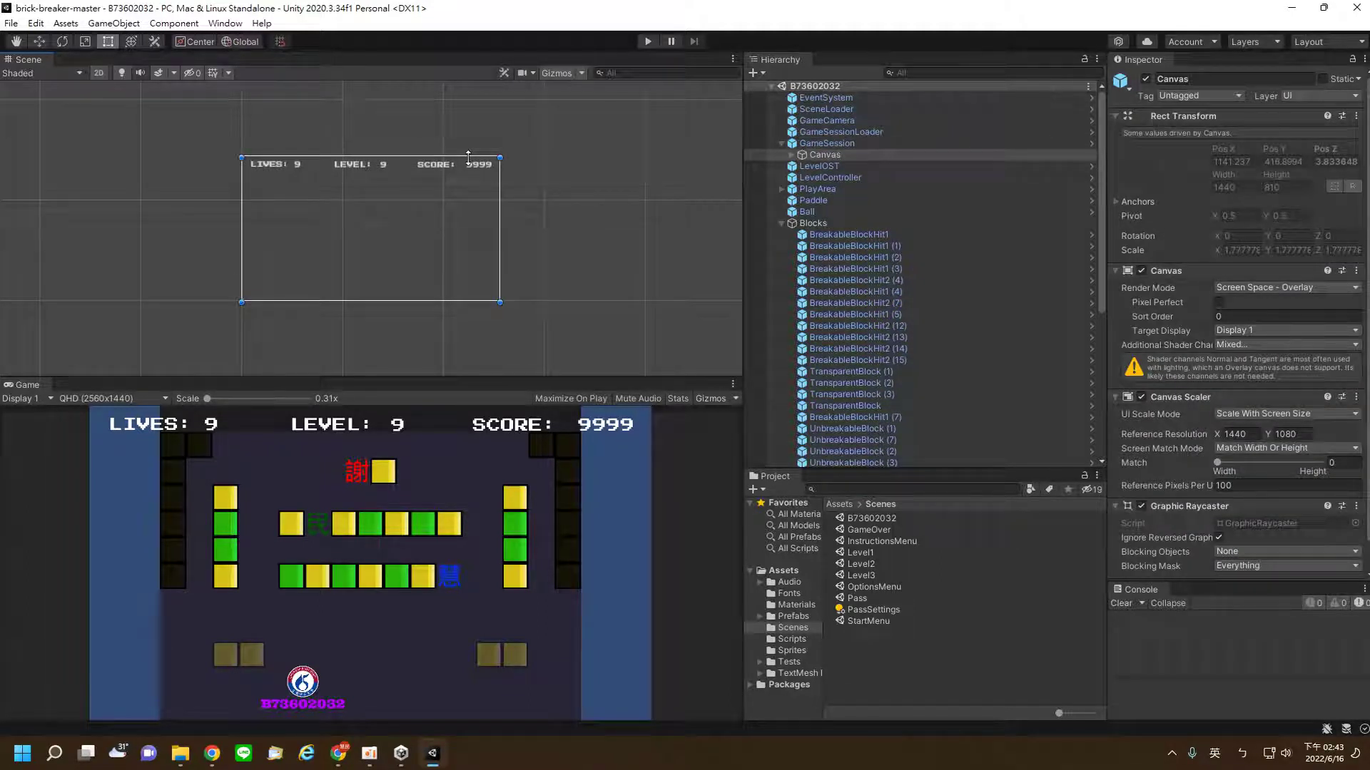
{"action": "left_click", "coordinate": [1146, 79]}
{"action": "left_click", "coordinate": [1146, 78]}
{"action": "left_click", "coordinate": [1145, 78]}
{"action": "left_click", "coordinate": [1145, 78]}
{"action": "left_click", "coordinate": [1146, 79]}
{"action": "left_click", "coordinate": [1146, 78]}
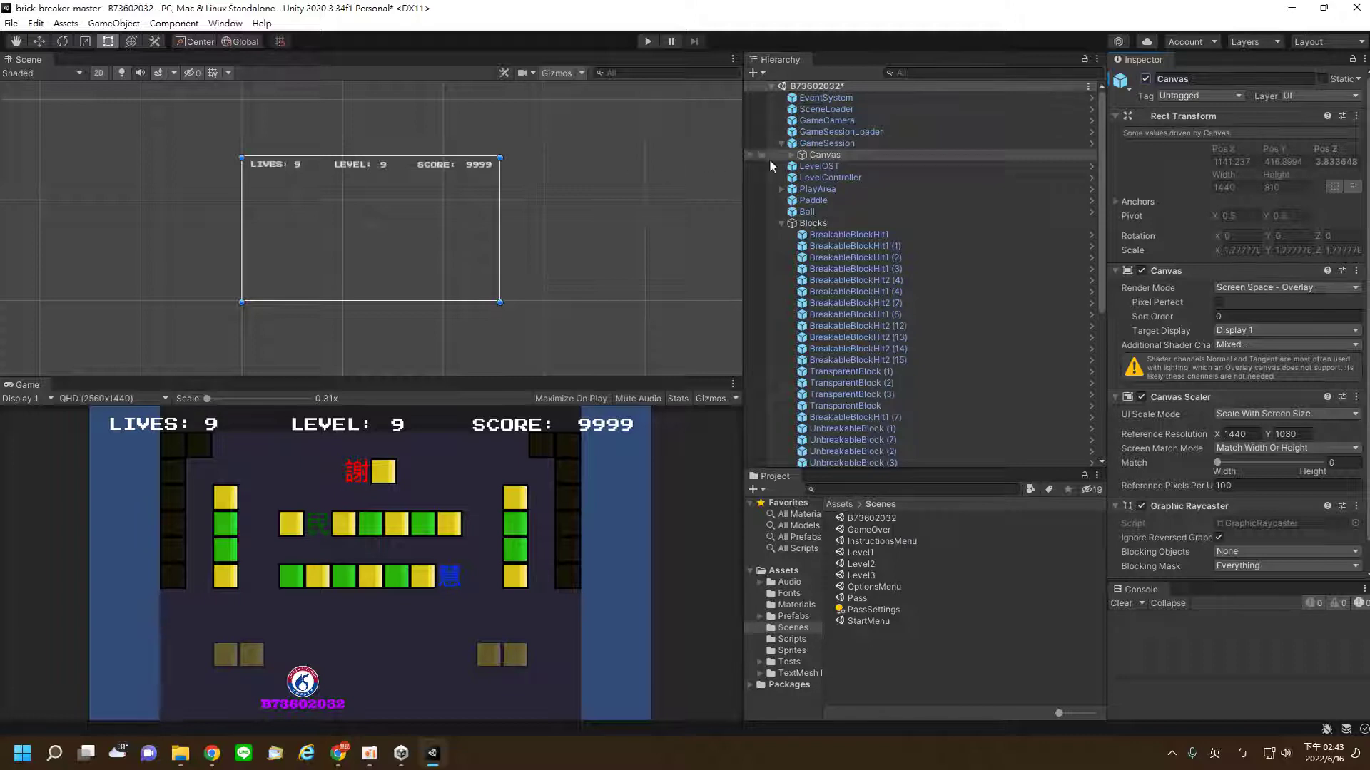
Step: Toggle GameSession and GameCamera off and on to test them, leaving both enabled
{"action": "left_click", "coordinate": [812, 145]}
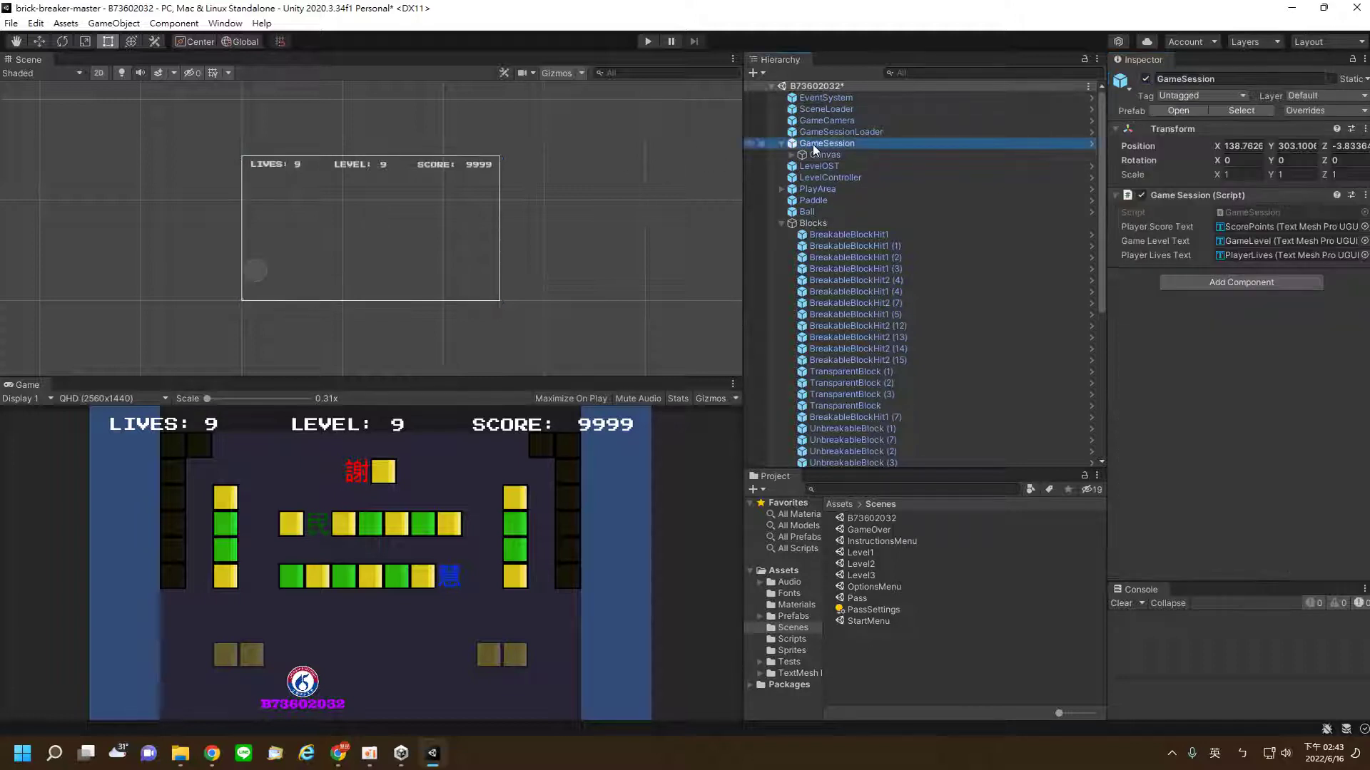
{"action": "left_click", "coordinate": [1146, 79]}
{"action": "left_click", "coordinate": [1146, 80]}
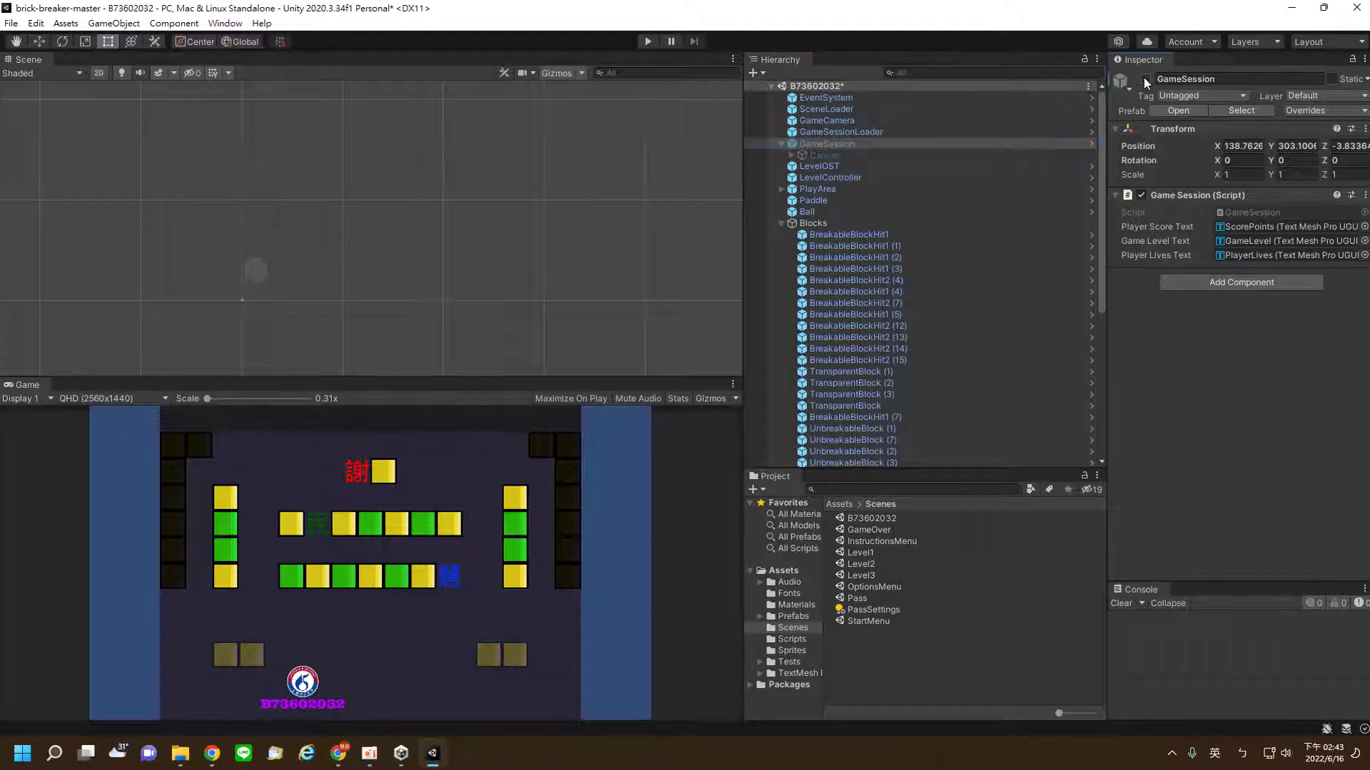
{"action": "left_click", "coordinate": [1145, 80]}
{"action": "left_click", "coordinate": [1145, 80]}
{"action": "left_click", "coordinate": [1145, 80]}
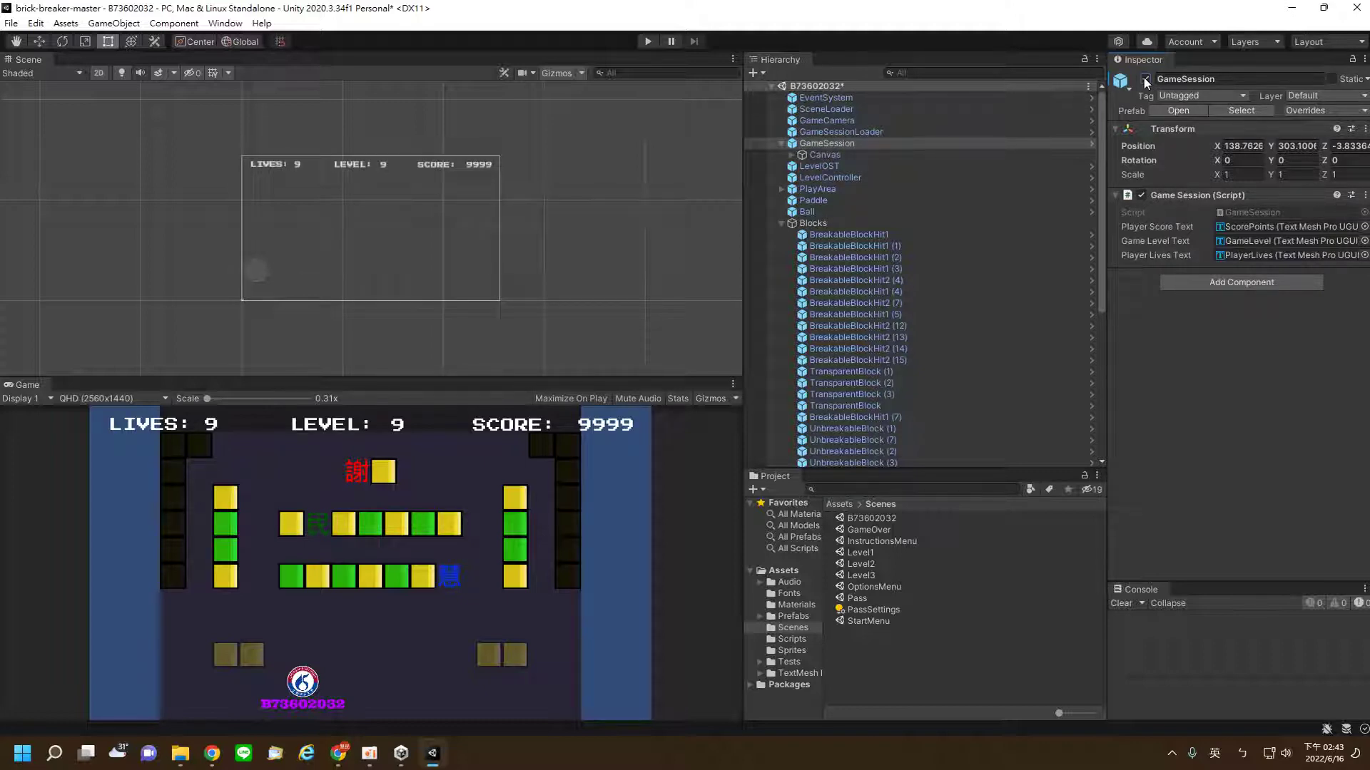
{"action": "left_click", "coordinate": [886, 133]}
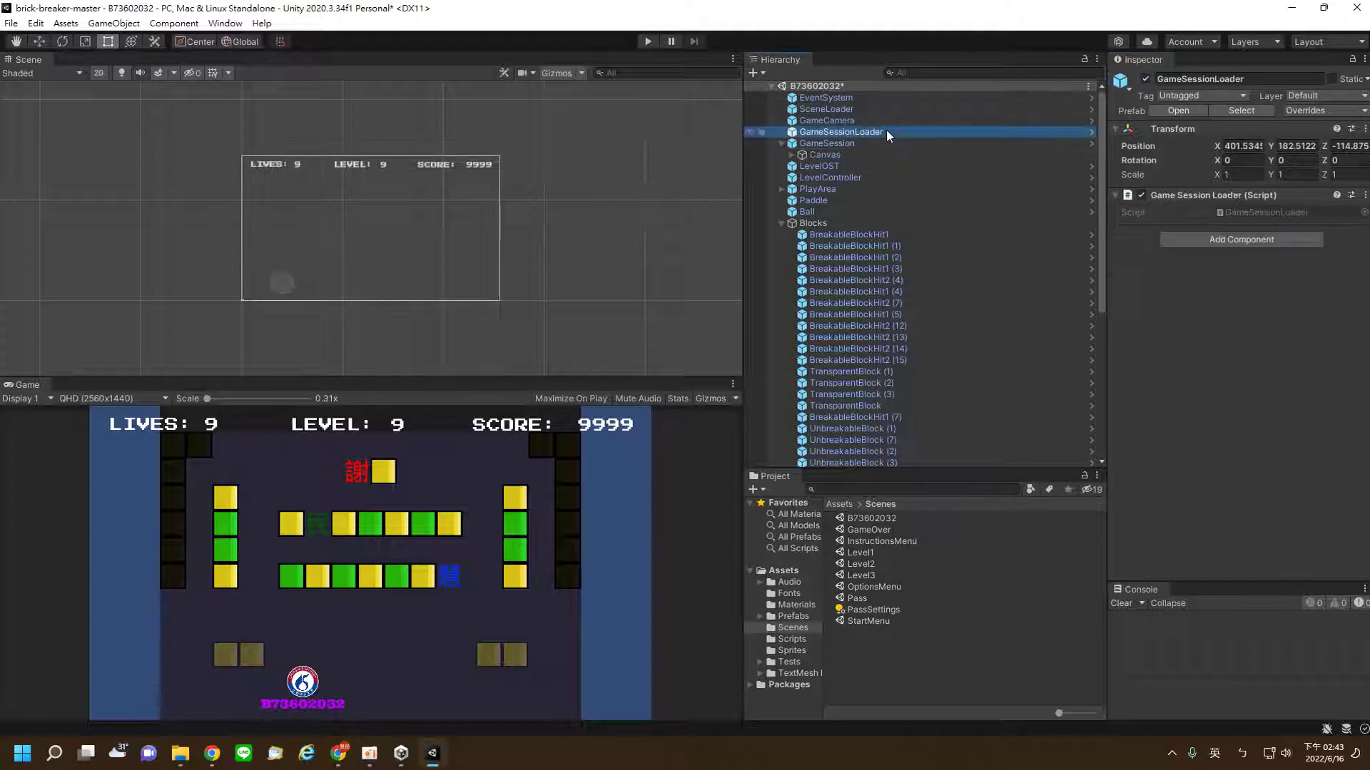
{"action": "left_click", "coordinate": [847, 121]}
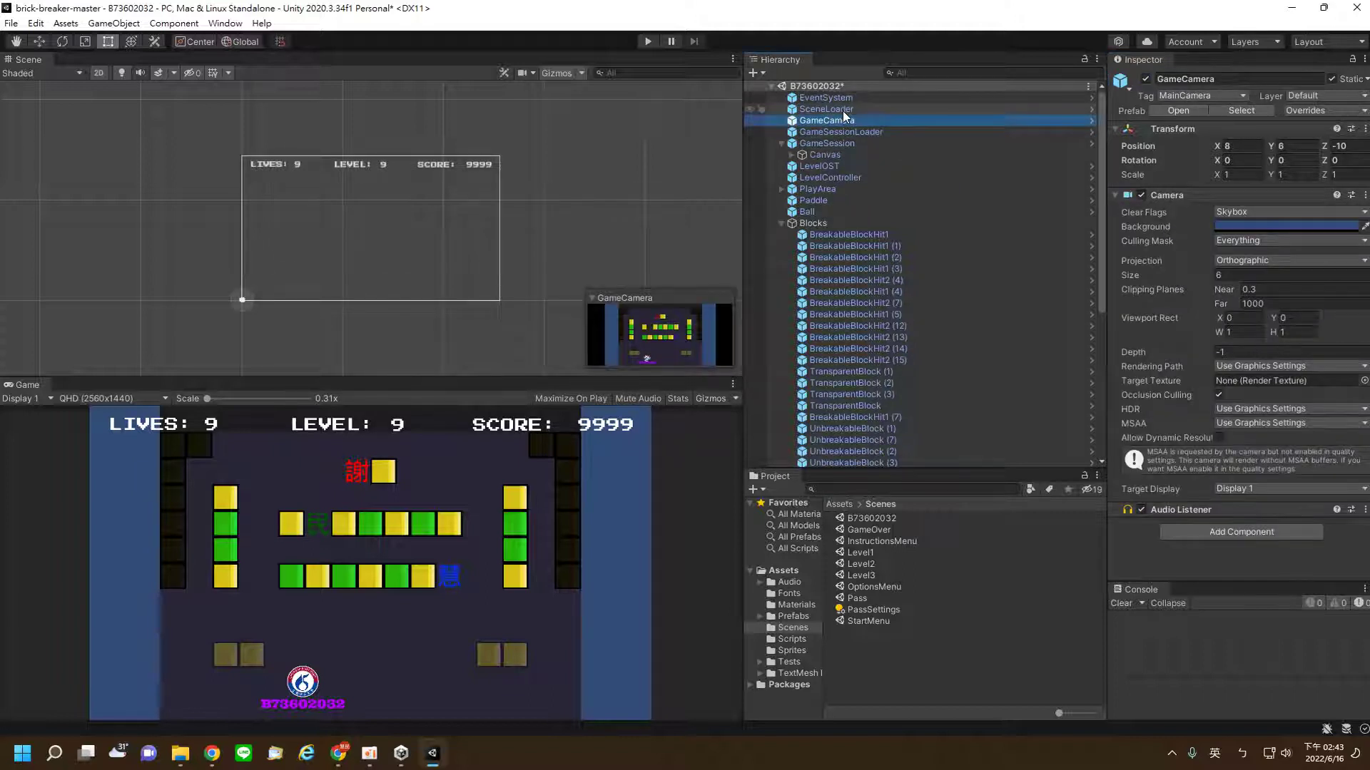
{"action": "left_click", "coordinate": [1145, 79]}
{"action": "left_click", "coordinate": [1145, 79]}
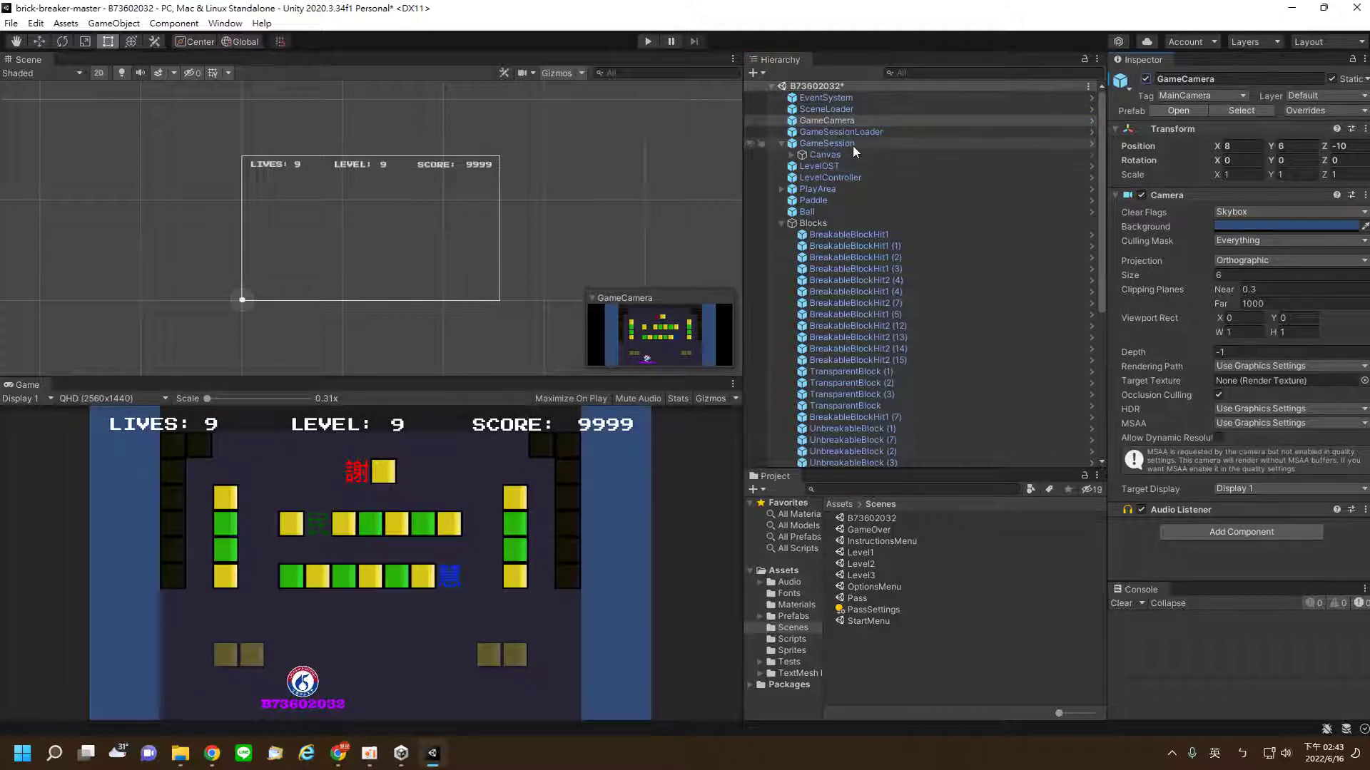
Step: Inspect SceneLoader, EventSystem, Canvas, LevelController, PlayArea, Paddle, Ball, Blocks, the first block and GameCamera
{"action": "left_click", "coordinate": [831, 110]}
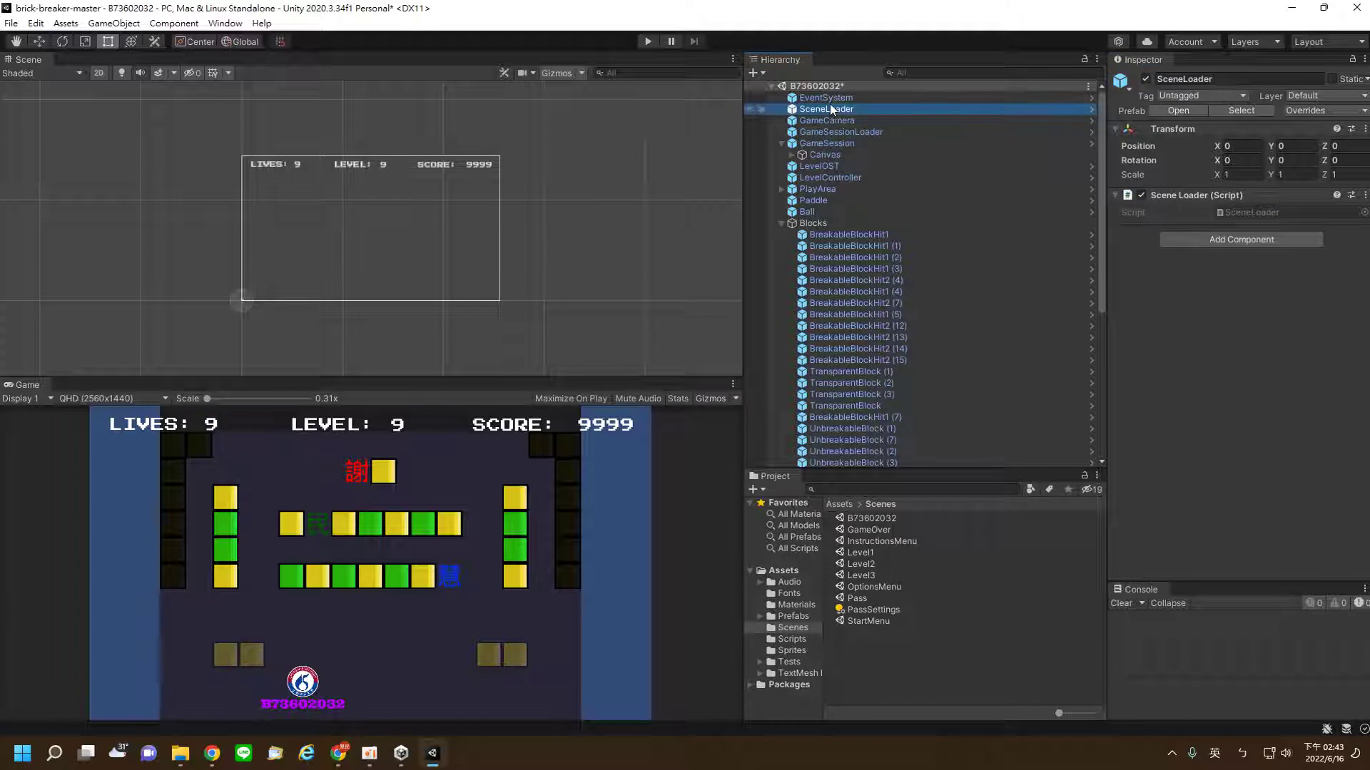
{"action": "left_click", "coordinate": [829, 100]}
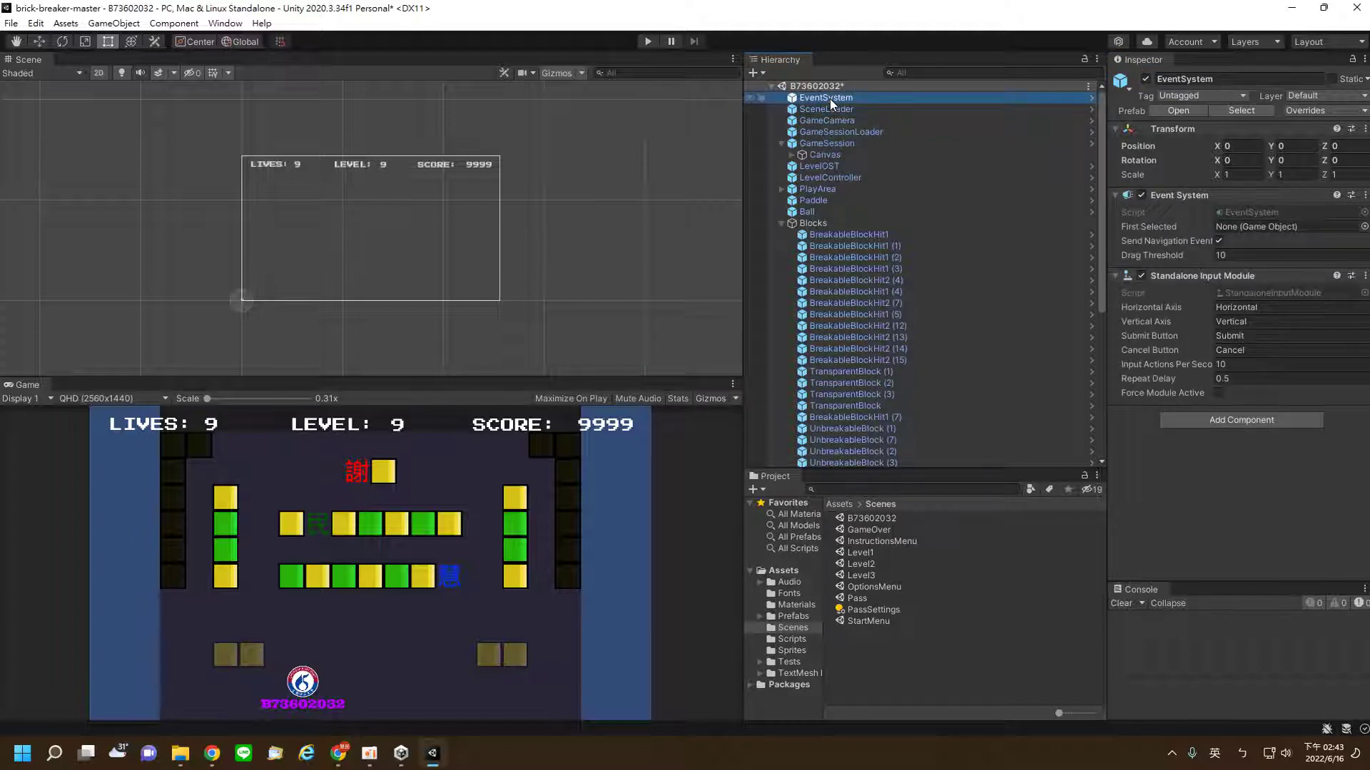
{"action": "left_click", "coordinate": [827, 155]}
{"action": "left_click", "coordinate": [826, 177]}
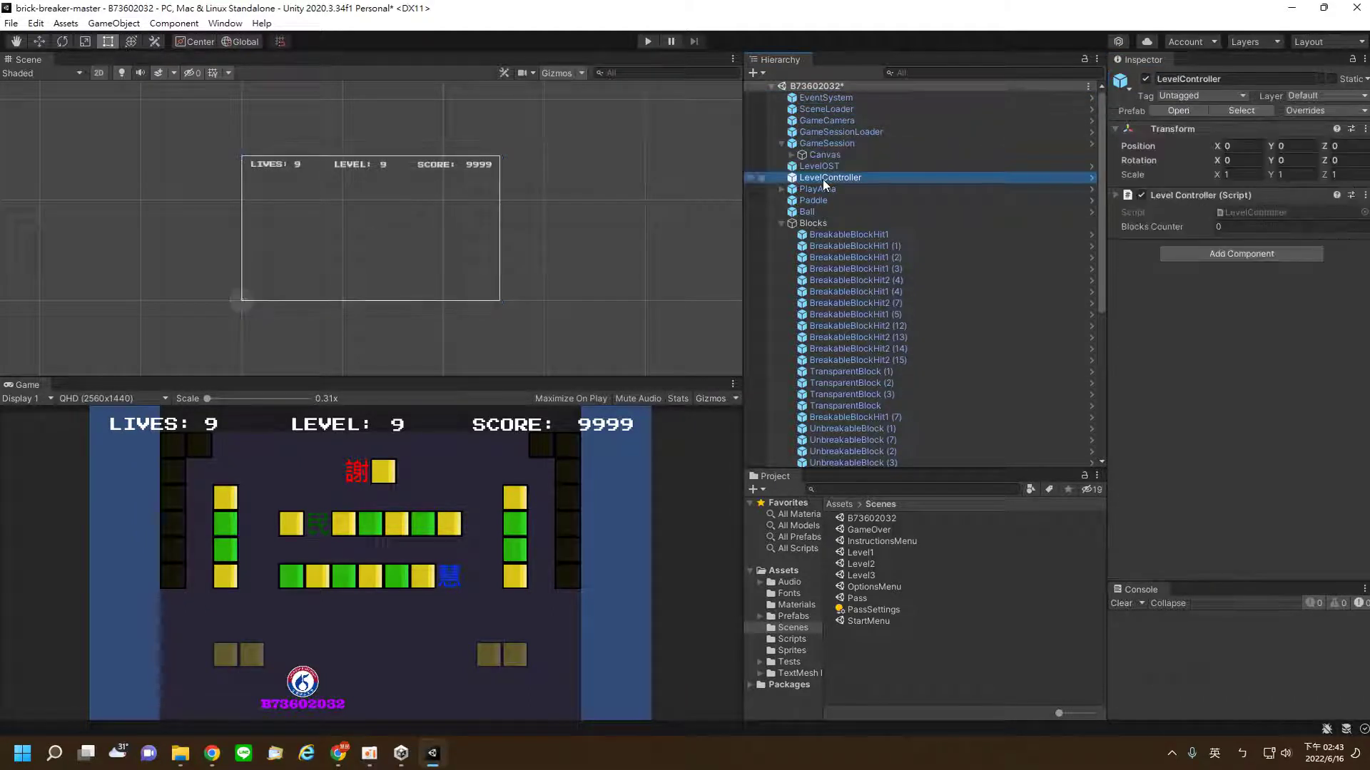
{"action": "left_click", "coordinate": [821, 189]}
{"action": "left_click", "coordinate": [814, 200]}
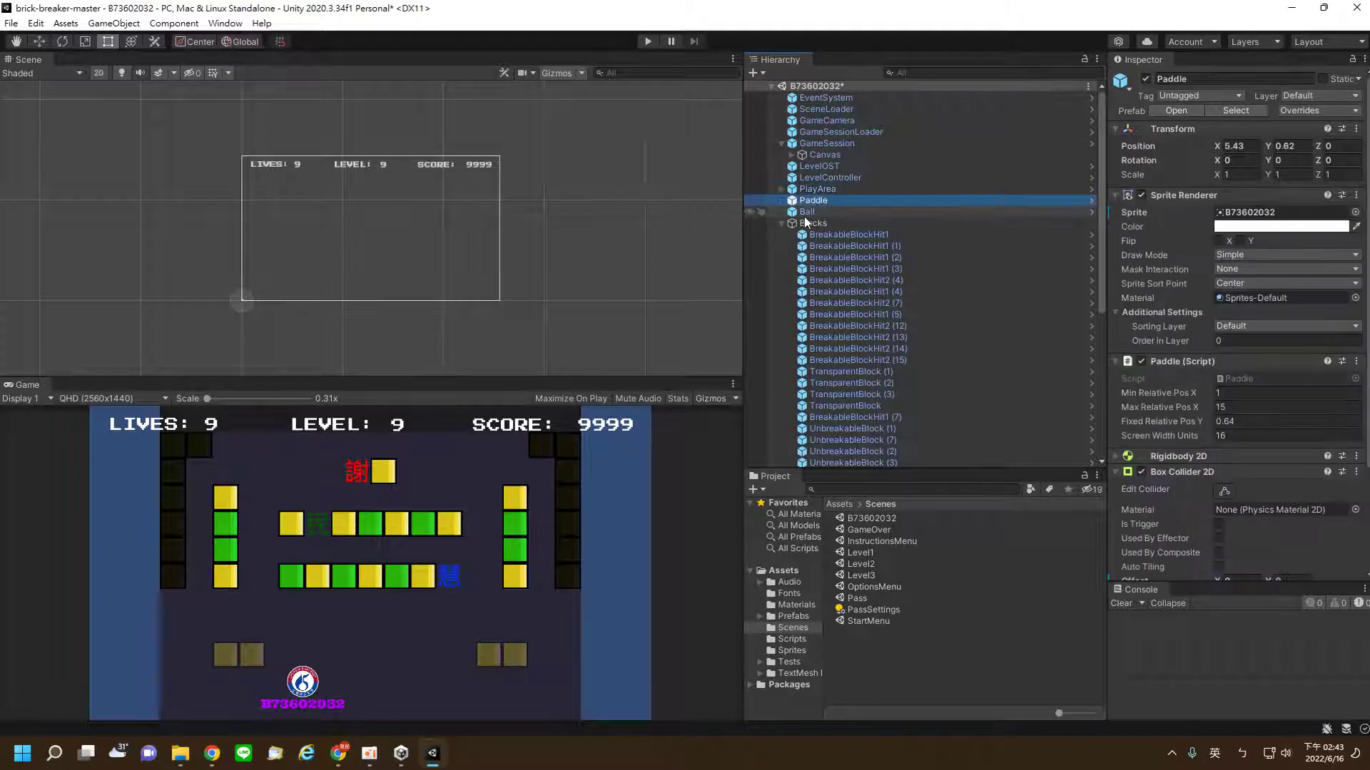
{"action": "left_click", "coordinate": [806, 212]}
{"action": "left_click", "coordinate": [812, 224]}
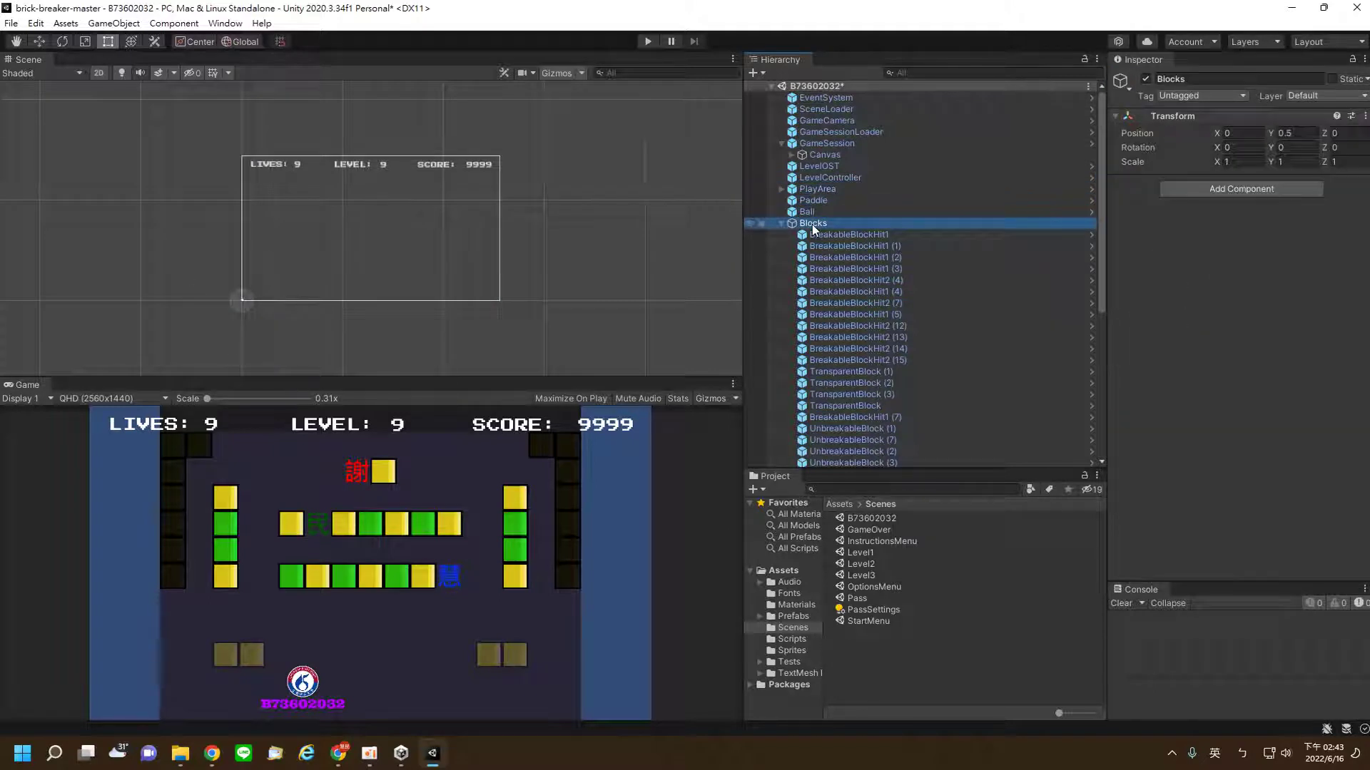
{"action": "left_click", "coordinate": [865, 234]}
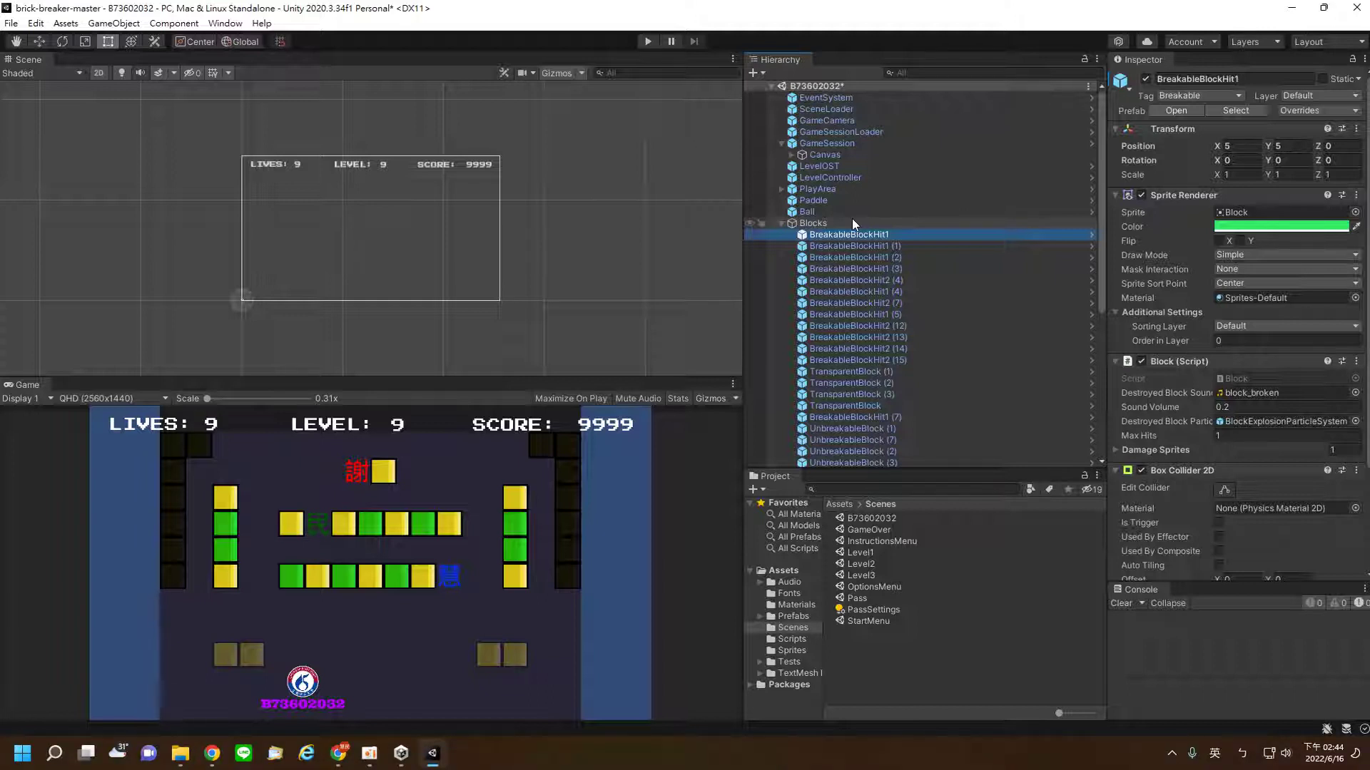
{"action": "left_click", "coordinate": [843, 121]}
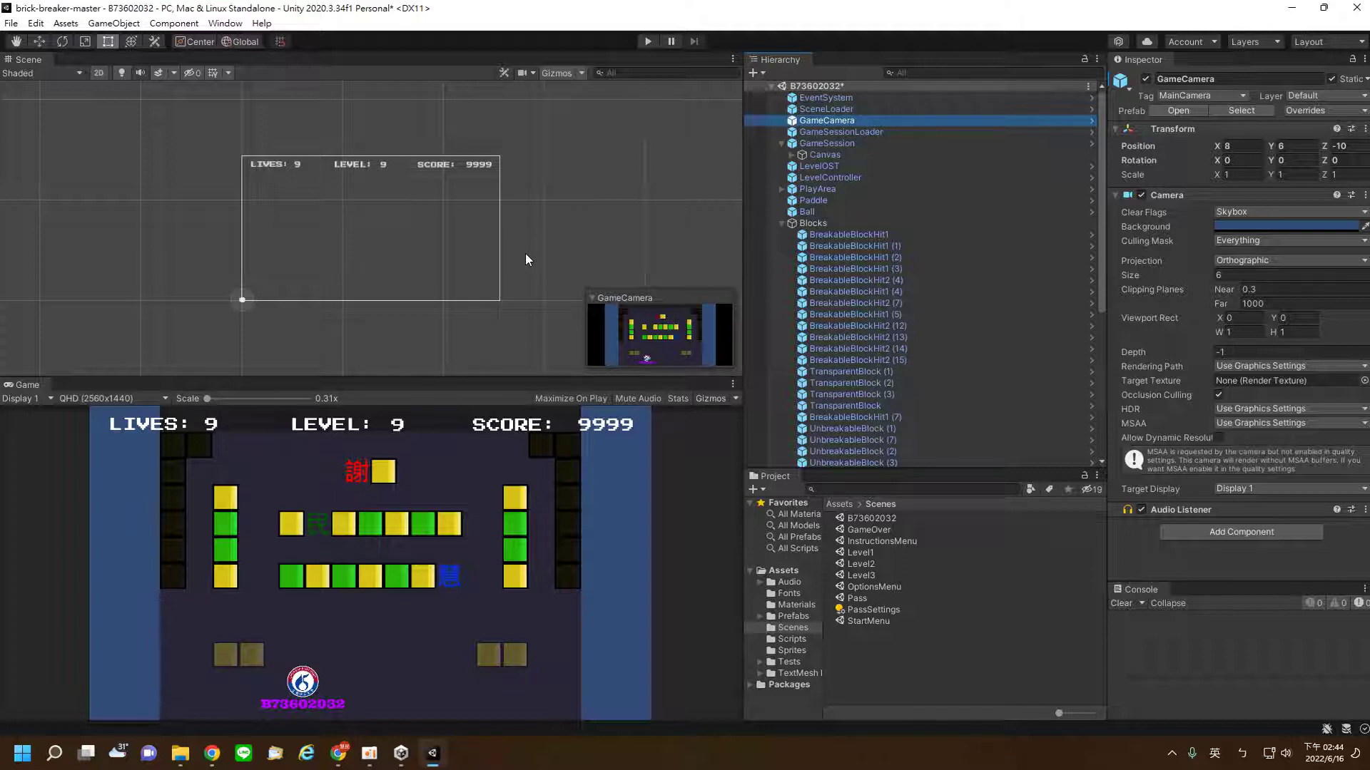
{"action": "scroll", "coordinate": [526, 255], "scroll_direction": "down", "scroll_amount": 1}
{"action": "scroll", "coordinate": [526, 254], "scroll_direction": "down", "scroll_amount": 2}
{"action": "scroll", "coordinate": [526, 255], "scroll_direction": "down", "scroll_amount": 2}
{"action": "scroll", "coordinate": [526, 255], "scroll_direction": "down", "scroll_amount": 2}
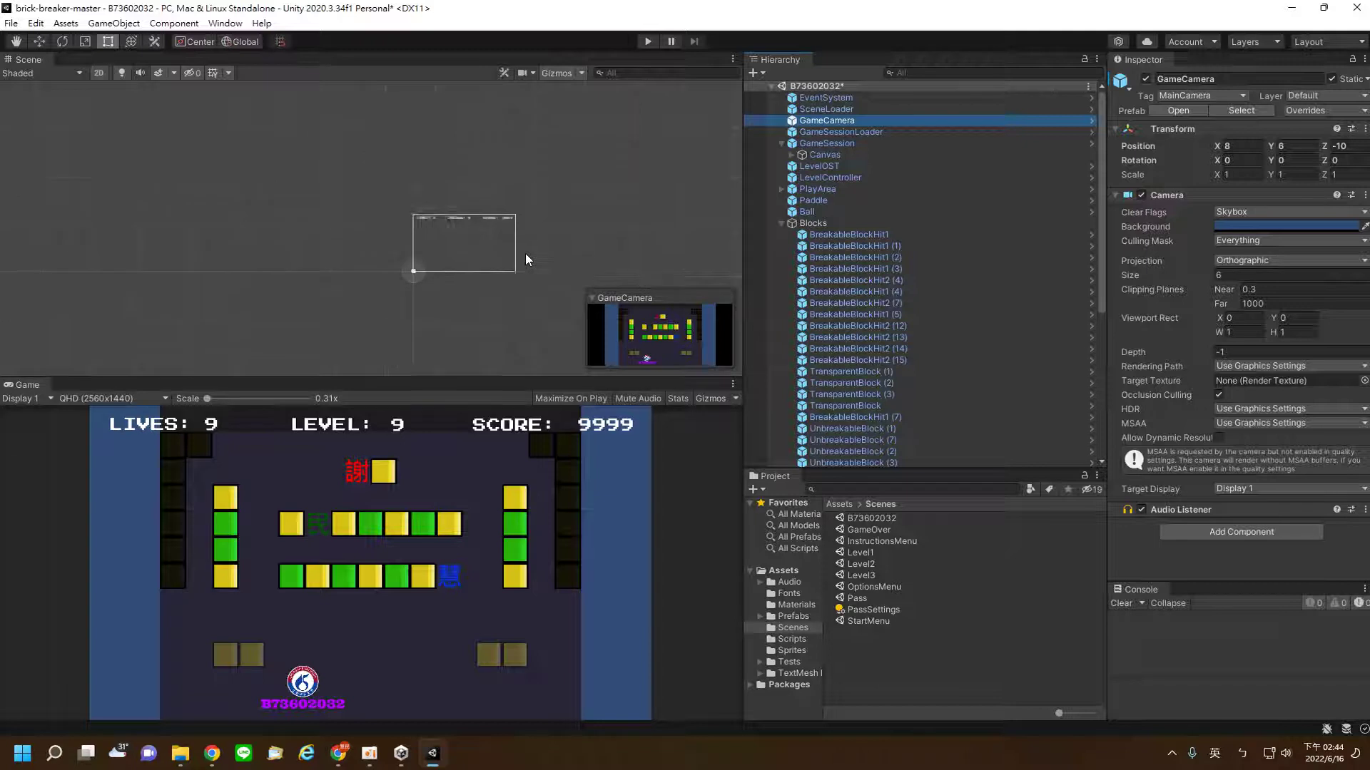
{"action": "scroll", "coordinate": [525, 254], "scroll_direction": "up", "scroll_amount": 2}
{"action": "scroll", "coordinate": [525, 246], "scroll_direction": "up", "scroll_amount": 2}
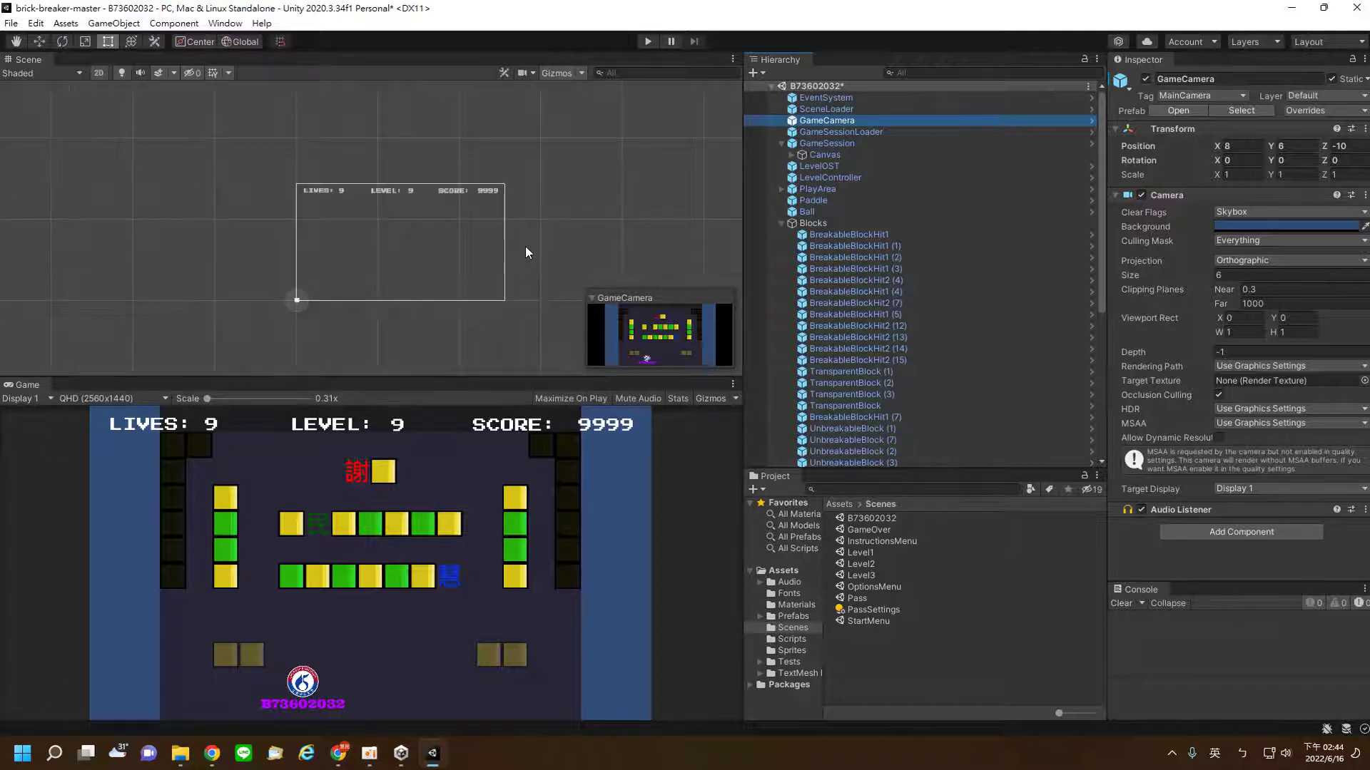
{"action": "scroll", "coordinate": [525, 246], "scroll_direction": "up", "scroll_amount": 2}
{"action": "scroll", "coordinate": [525, 246], "scroll_direction": "up", "scroll_amount": 1}
{"action": "scroll", "coordinate": [525, 246], "scroll_direction": "up", "scroll_amount": 1}
{"action": "scroll", "coordinate": [525, 247], "scroll_direction": "down", "scroll_amount": 2}
{"action": "scroll", "coordinate": [526, 247], "scroll_direction": "down", "scroll_amount": 1}
{"action": "scroll", "coordinate": [526, 247], "scroll_direction": "down", "scroll_amount": 1}
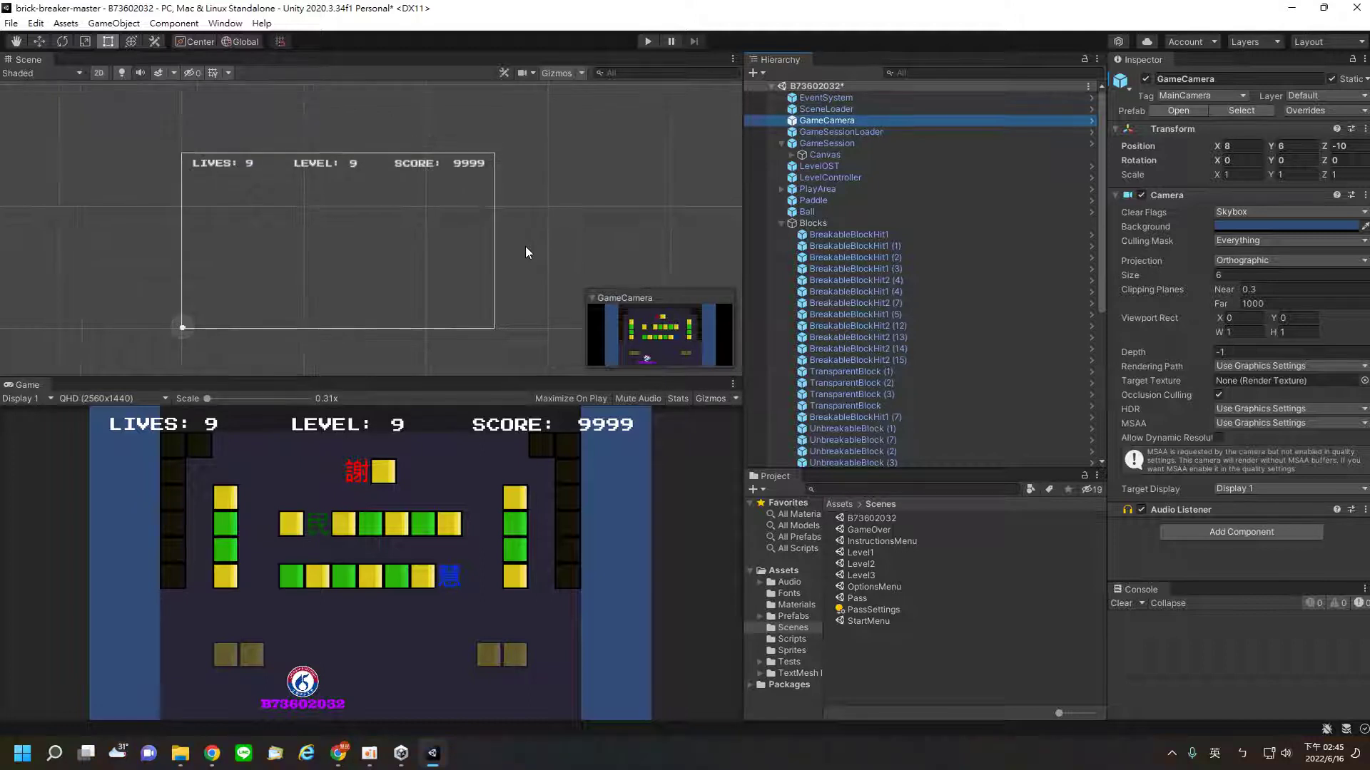
Step: Frame BreakableBlockHit1 in the Scene view, then zoom out and pan to show the whole level
{"action": "left_click", "coordinate": [853, 239]}
{"action": "key", "text": "f"}
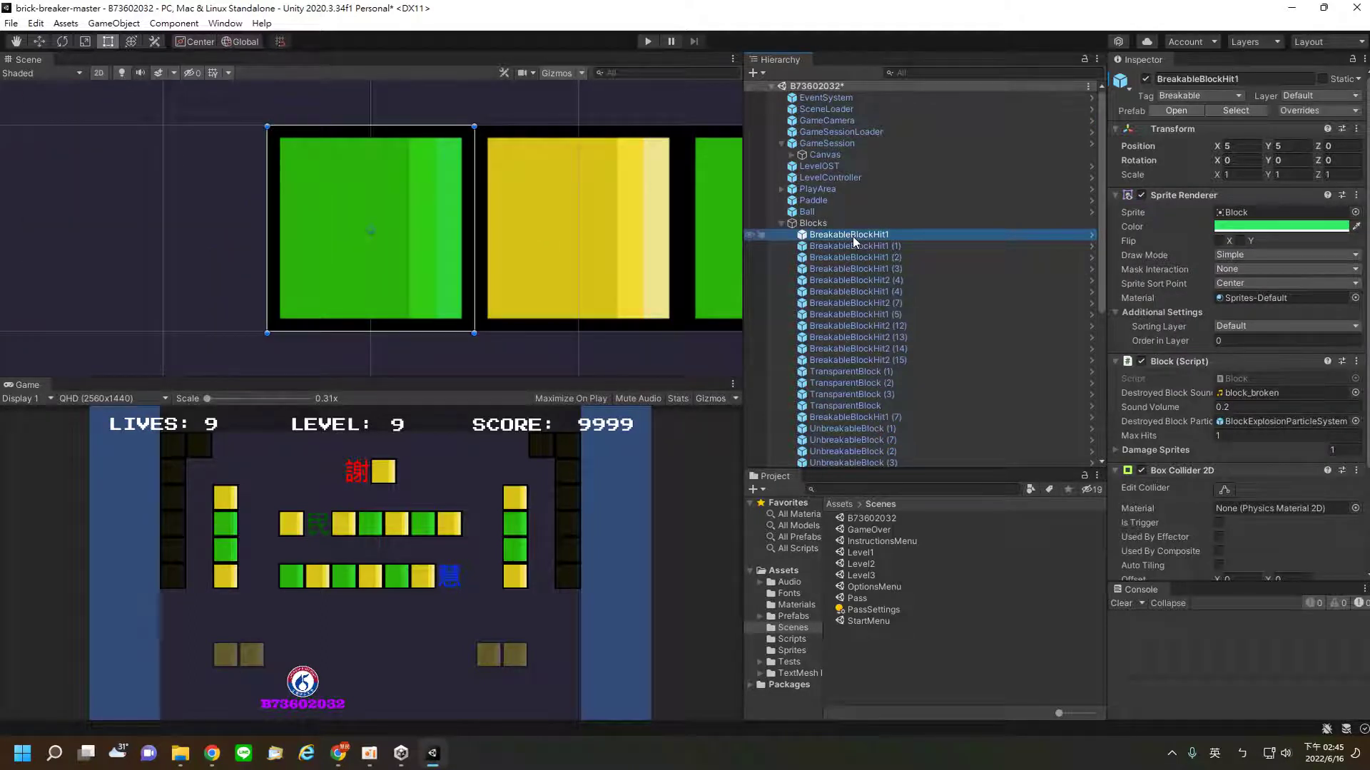
{"action": "scroll", "coordinate": [692, 251], "scroll_direction": "down", "scroll_amount": 2}
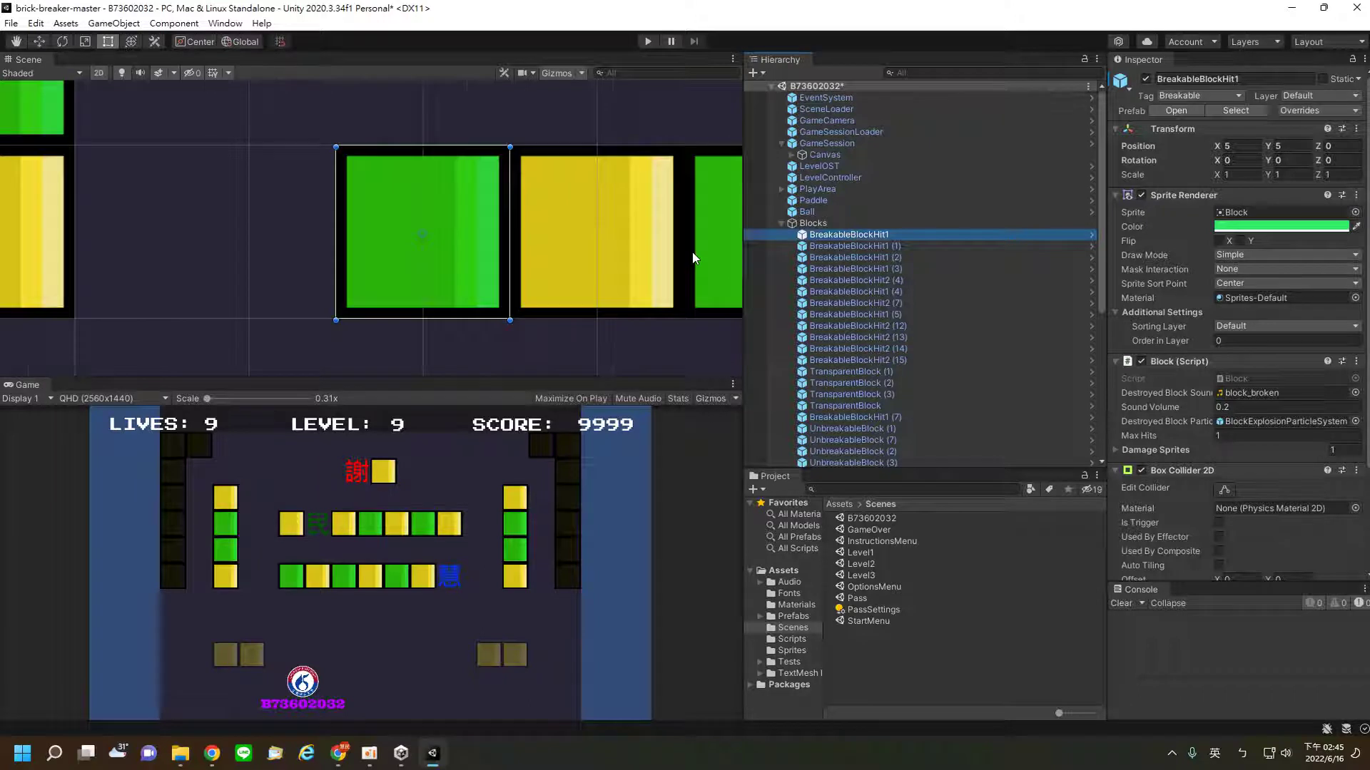
{"action": "scroll", "coordinate": [695, 249], "scroll_direction": "down", "scroll_amount": 2}
{"action": "scroll", "coordinate": [704, 244], "scroll_direction": "down", "scroll_amount": 2}
{"action": "scroll", "coordinate": [711, 242], "scroll_direction": "down", "scroll_amount": 2}
{"action": "scroll", "coordinate": [712, 239], "scroll_direction": "down", "scroll_amount": 2}
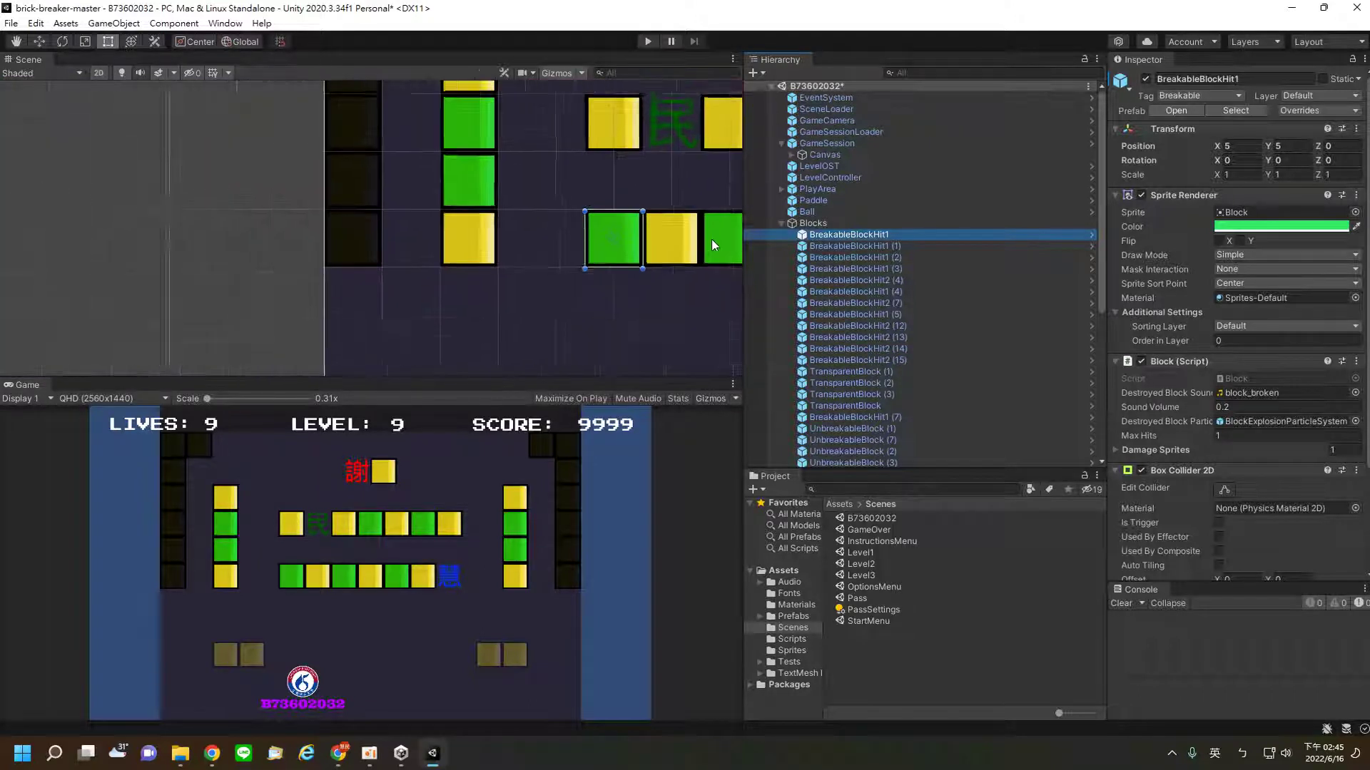
{"action": "scroll", "coordinate": [713, 235], "scroll_direction": "down", "scroll_amount": 2}
{"action": "scroll", "coordinate": [713, 230], "scroll_direction": "down", "scroll_amount": 2}
{"action": "scroll", "coordinate": [716, 233], "scroll_direction": "down", "scroll_amount": 2}
{"action": "scroll", "coordinate": [716, 232], "scroll_direction": "down", "scroll_amount": 2}
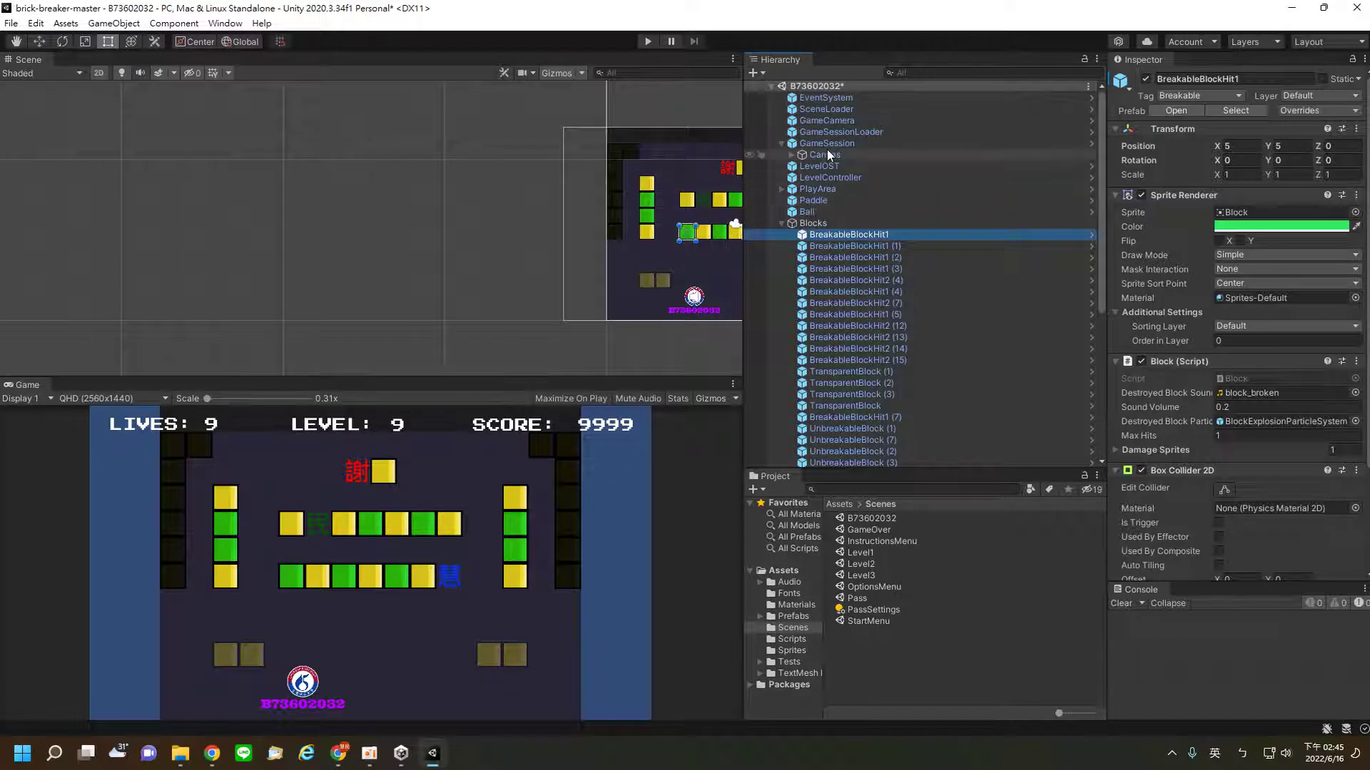
{"action": "middle_click_drag", "start_coordinate": [575, 263], "coordinate": [285, 181]}
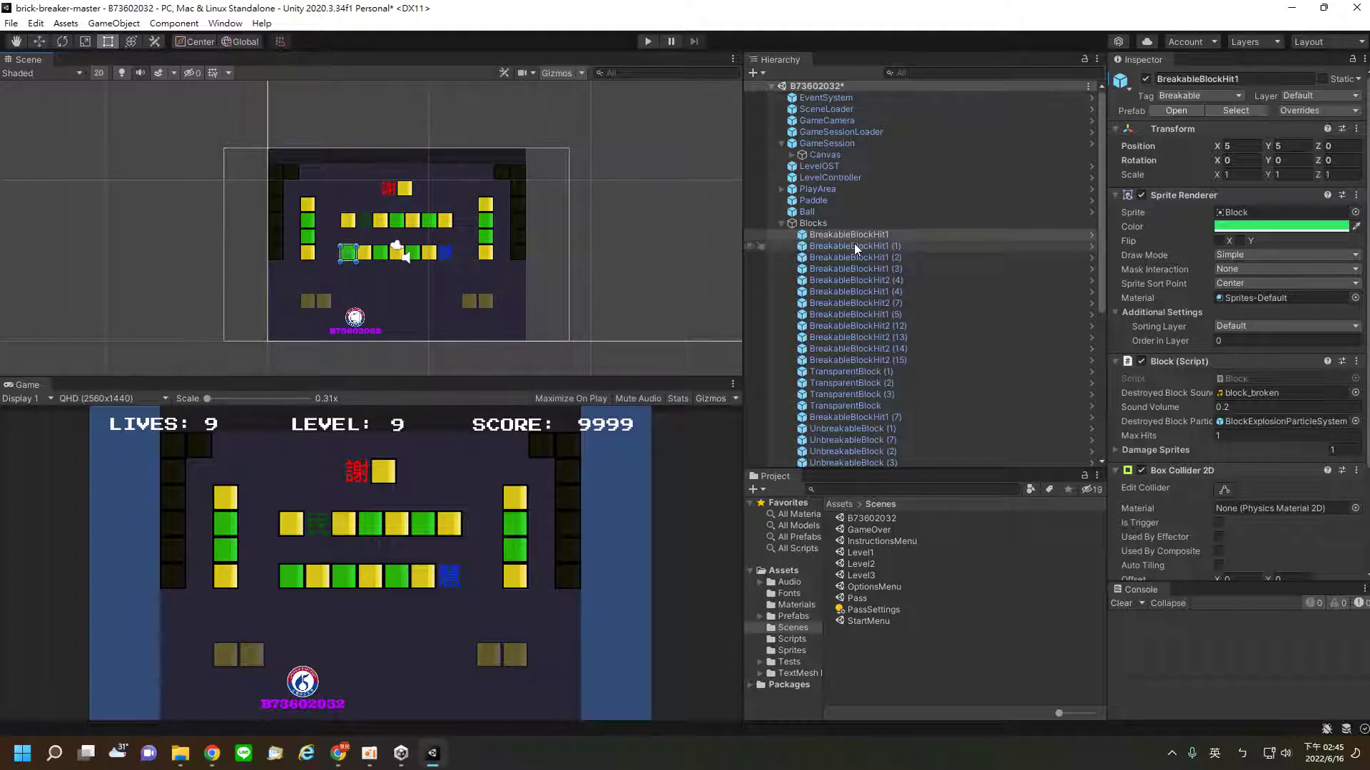
Step: Center the view on the Blocks group, then the HUD Canvas, then BreakableBlockHit1 again
{"action": "left_click", "coordinate": [815, 222]}
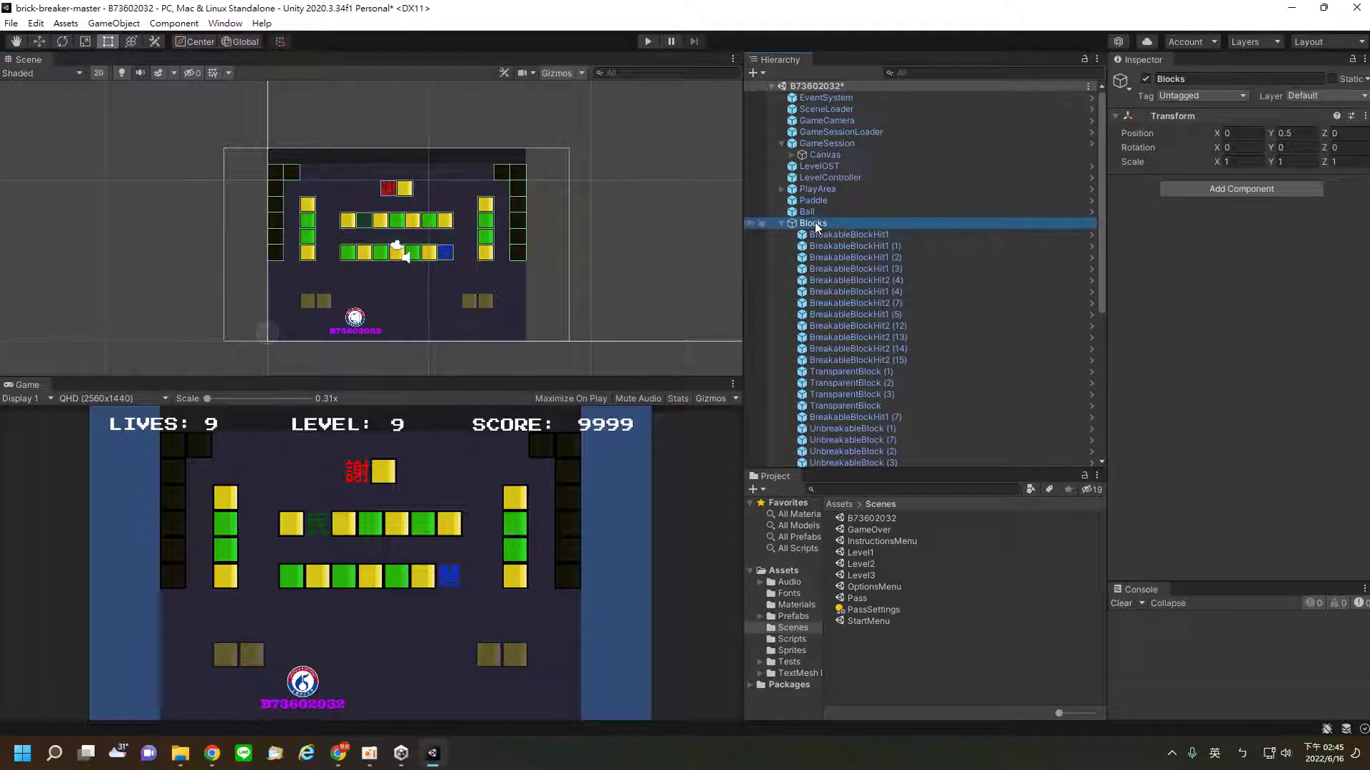
{"action": "double_click", "coordinate": [814, 223]}
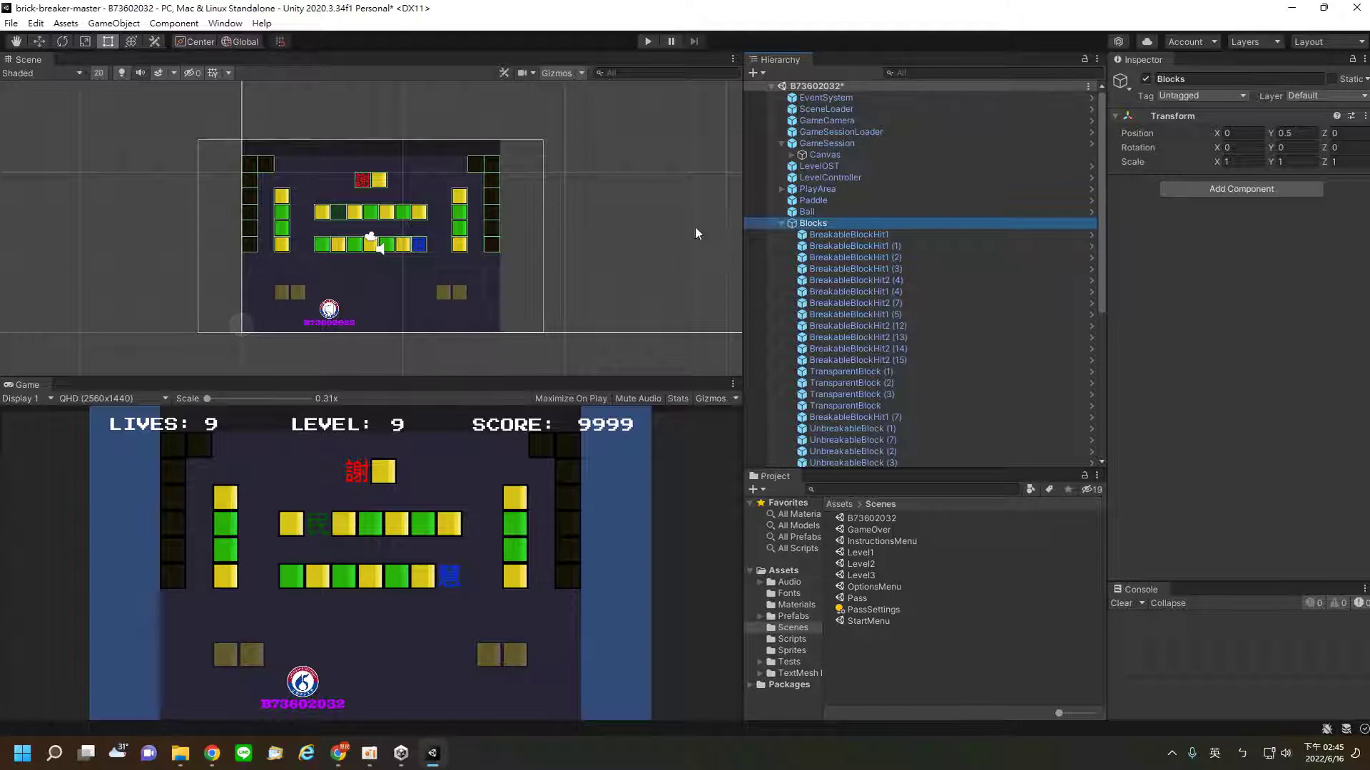
{"action": "double_click", "coordinate": [819, 153]}
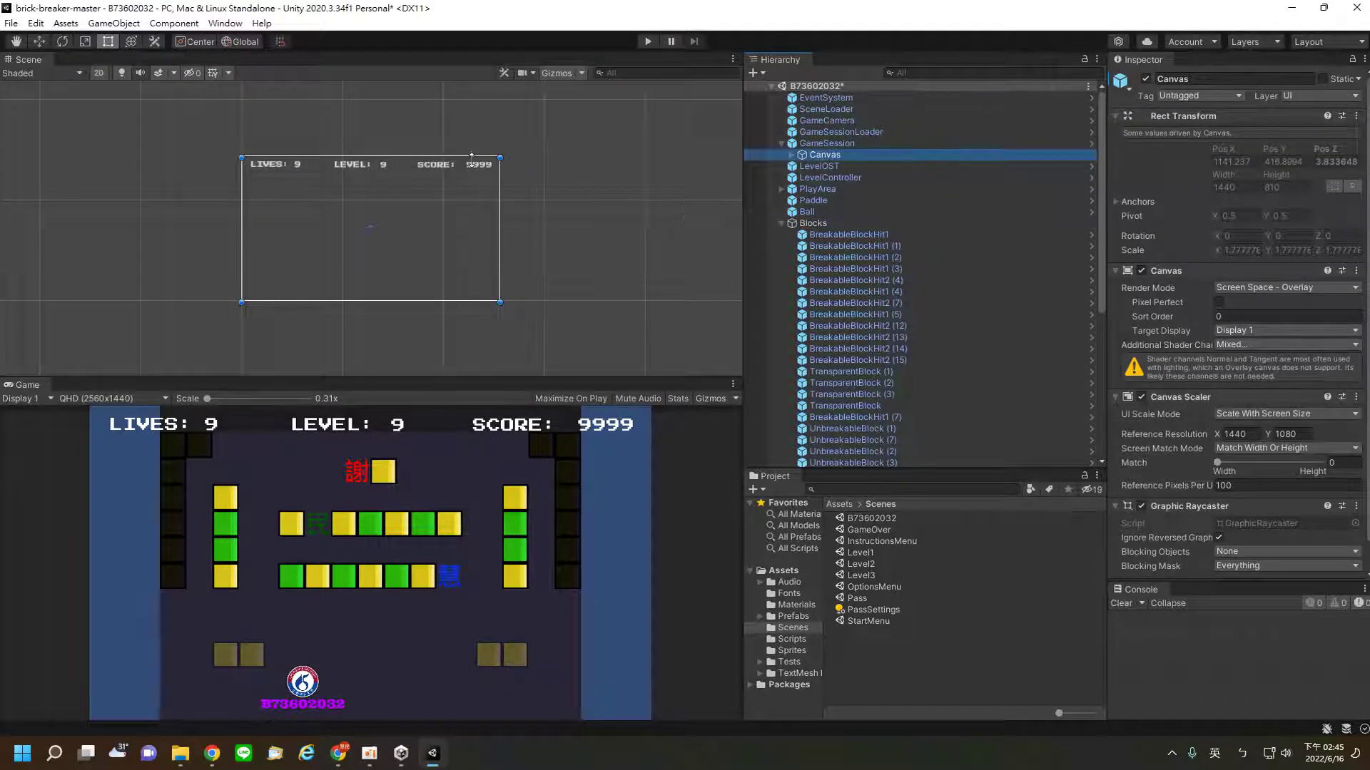
{"action": "left_click", "coordinate": [538, 185]}
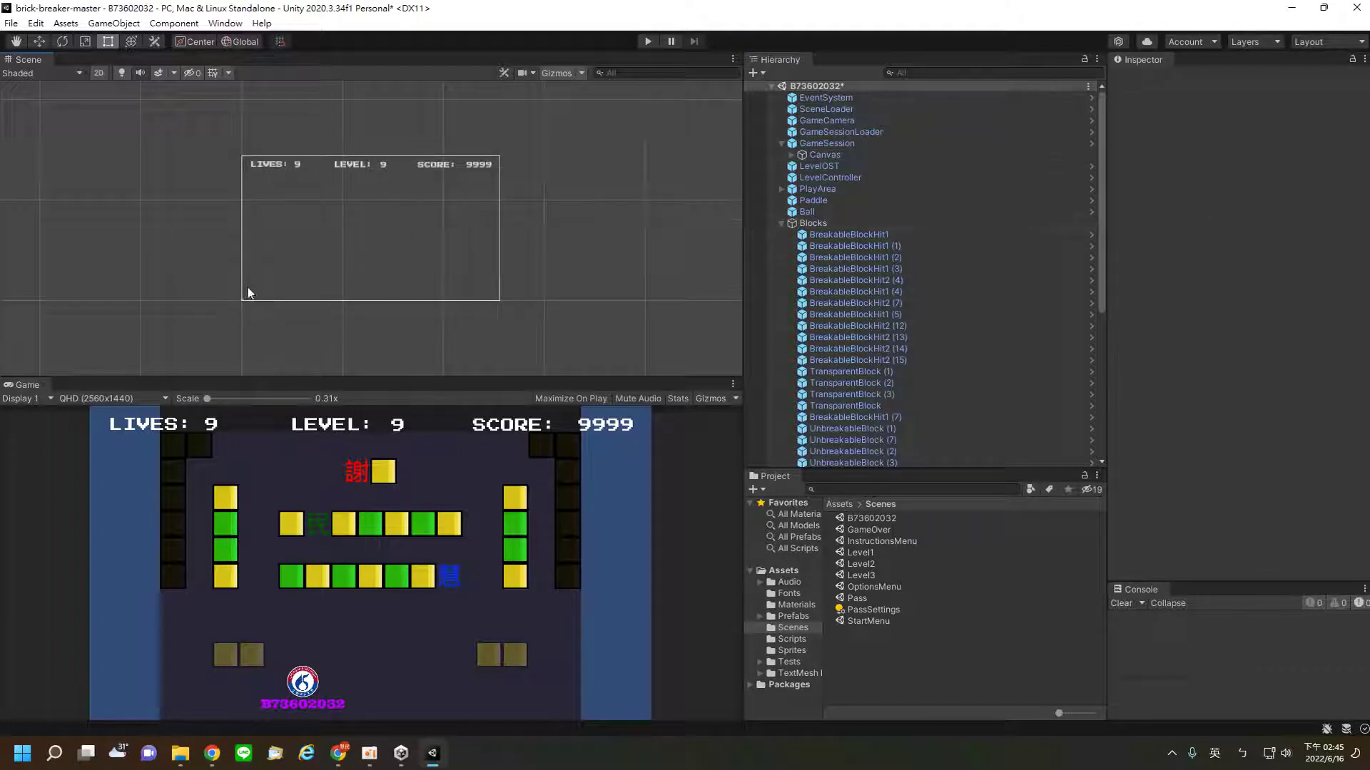
{"action": "double_click", "coordinate": [831, 237]}
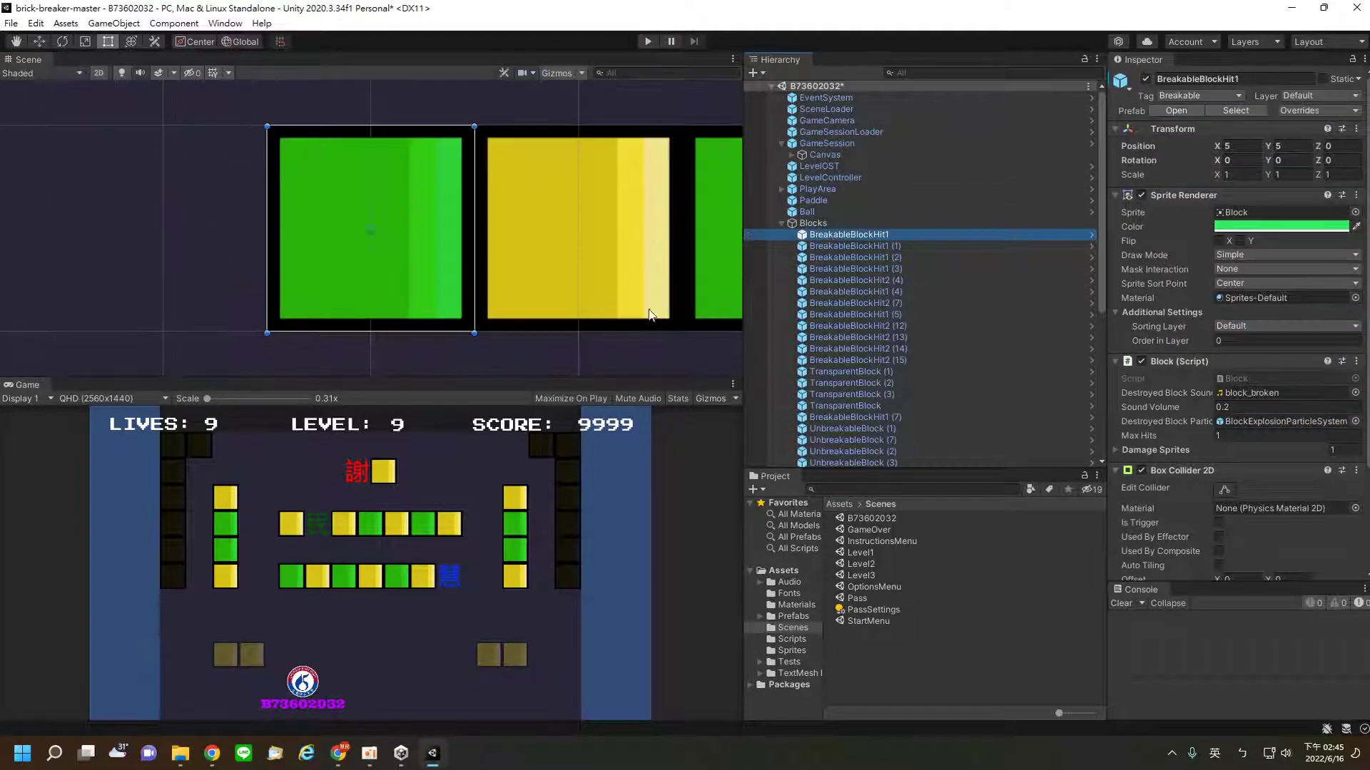
Step: Zoom out from BreakableBlockHit1 and pan the Scene view to show the full level layout
{"action": "scroll", "coordinate": [695, 268], "scroll_direction": "down", "scroll_amount": 2}
{"action": "scroll", "coordinate": [696, 268], "scroll_direction": "down", "scroll_amount": 2}
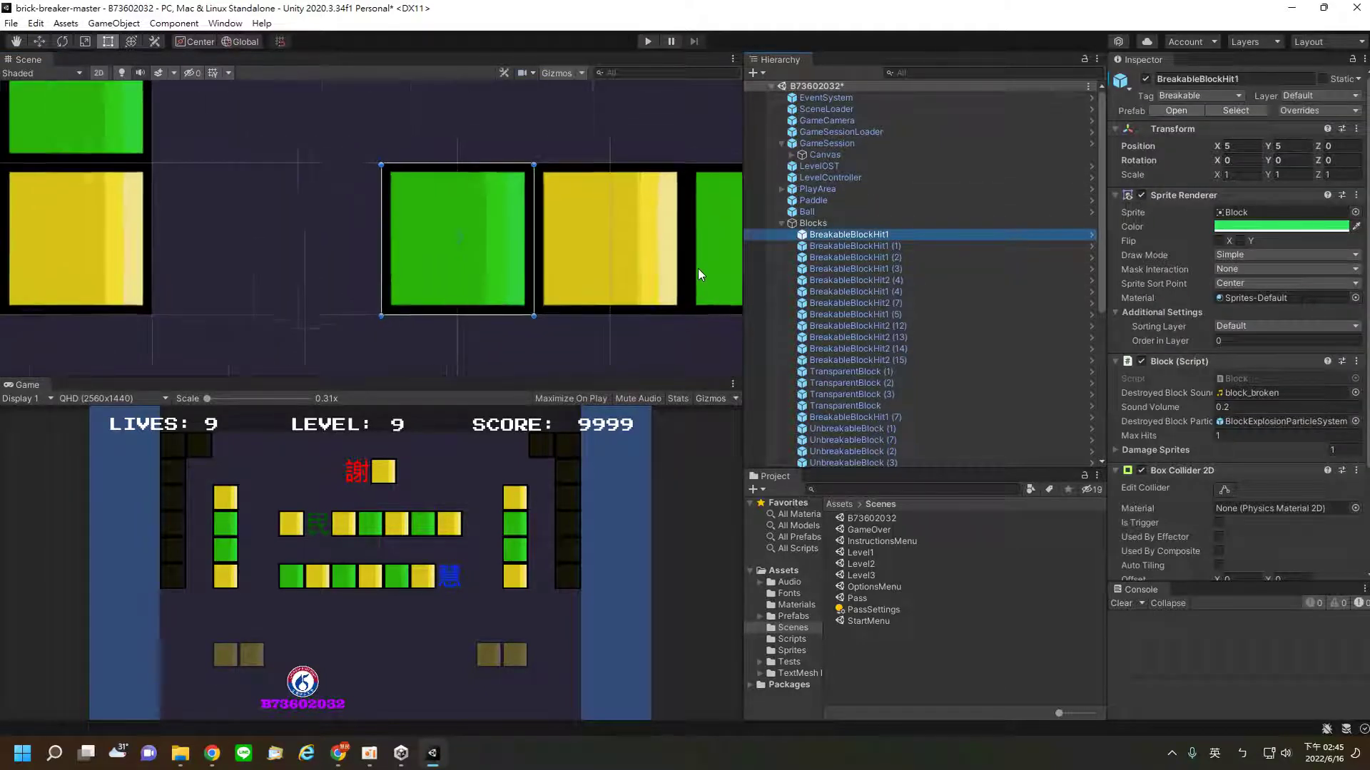
{"action": "scroll", "coordinate": [698, 268], "scroll_direction": "down", "scroll_amount": 2}
{"action": "scroll", "coordinate": [700, 269], "scroll_direction": "down", "scroll_amount": 2}
{"action": "scroll", "coordinate": [699, 268], "scroll_direction": "down", "scroll_amount": 1}
{"action": "scroll", "coordinate": [699, 268], "scroll_direction": "down", "scroll_amount": 1}
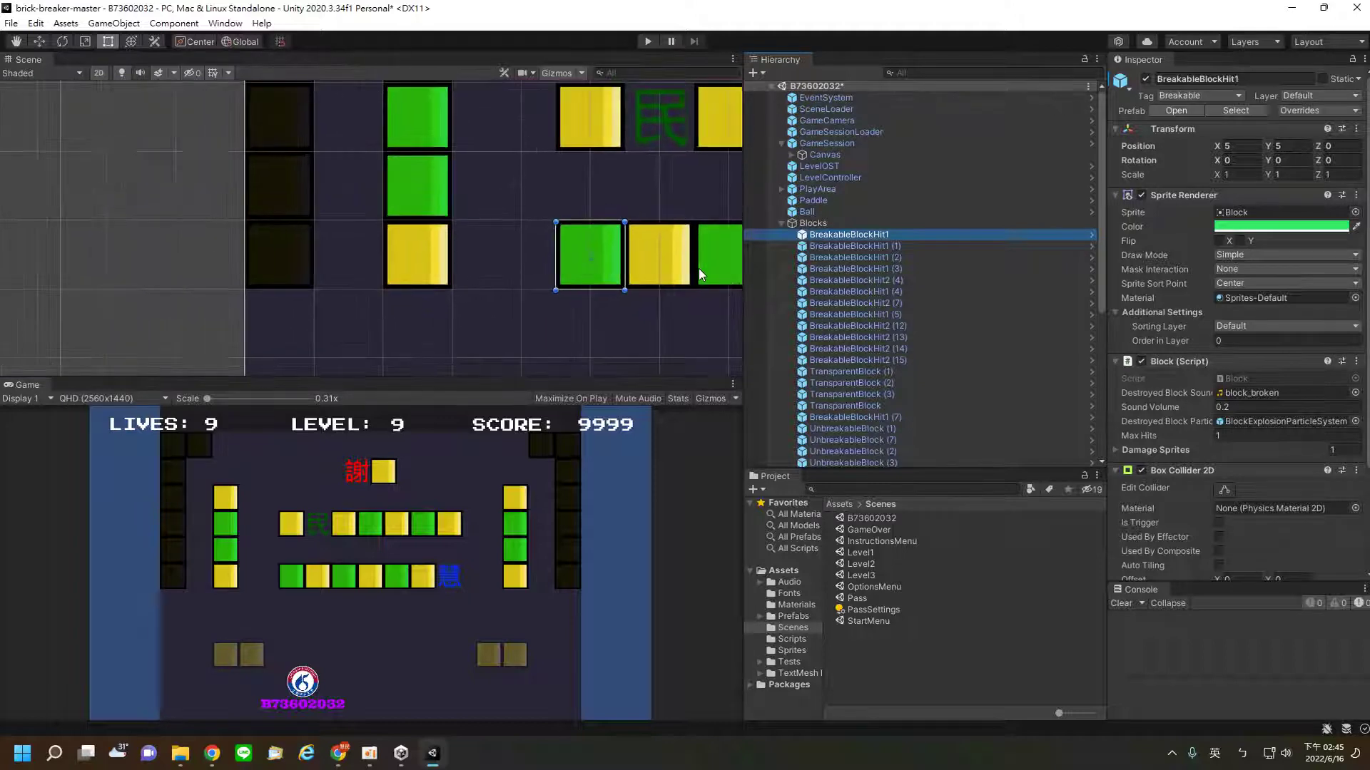
{"action": "scroll", "coordinate": [699, 268], "scroll_direction": "down", "scroll_amount": 1}
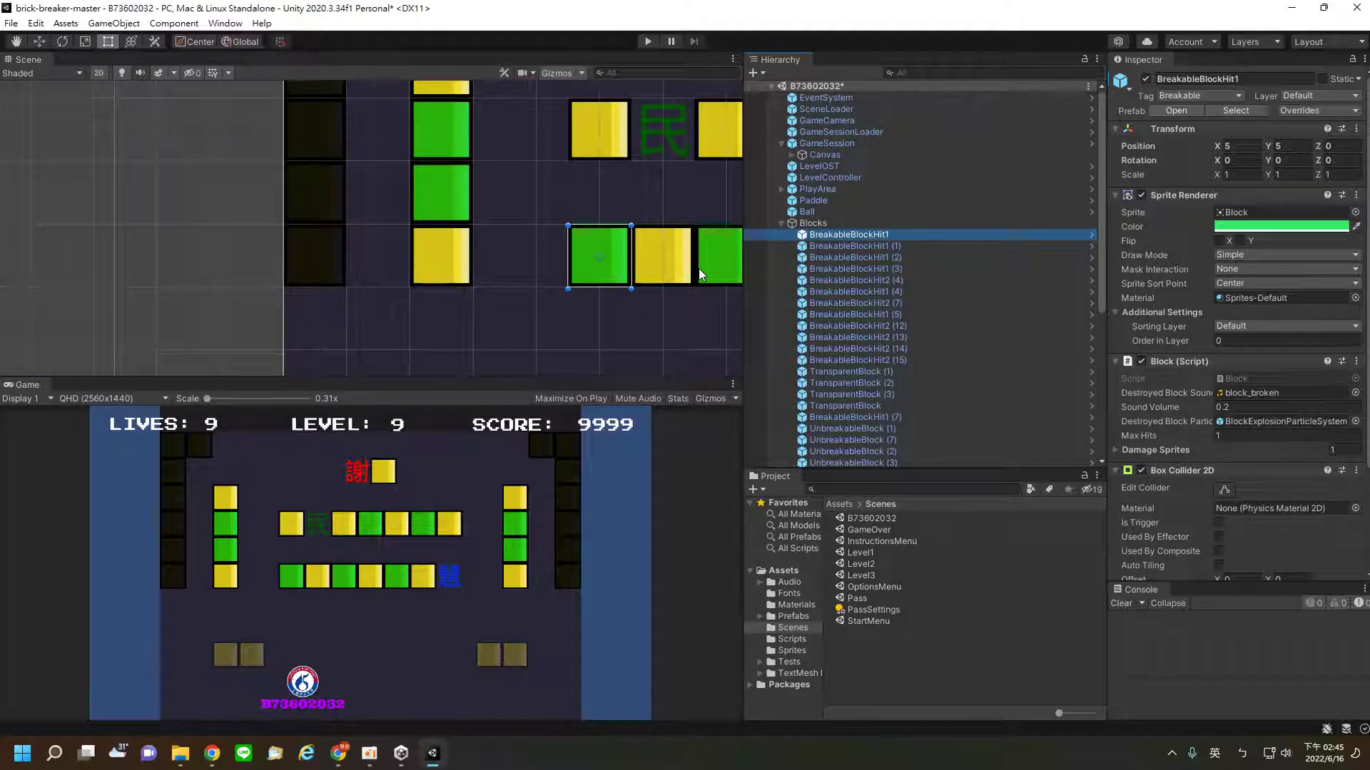
{"action": "scroll", "coordinate": [699, 268], "scroll_direction": "down", "scroll_amount": 1}
{"action": "scroll", "coordinate": [699, 268], "scroll_direction": "down", "scroll_amount": 1}
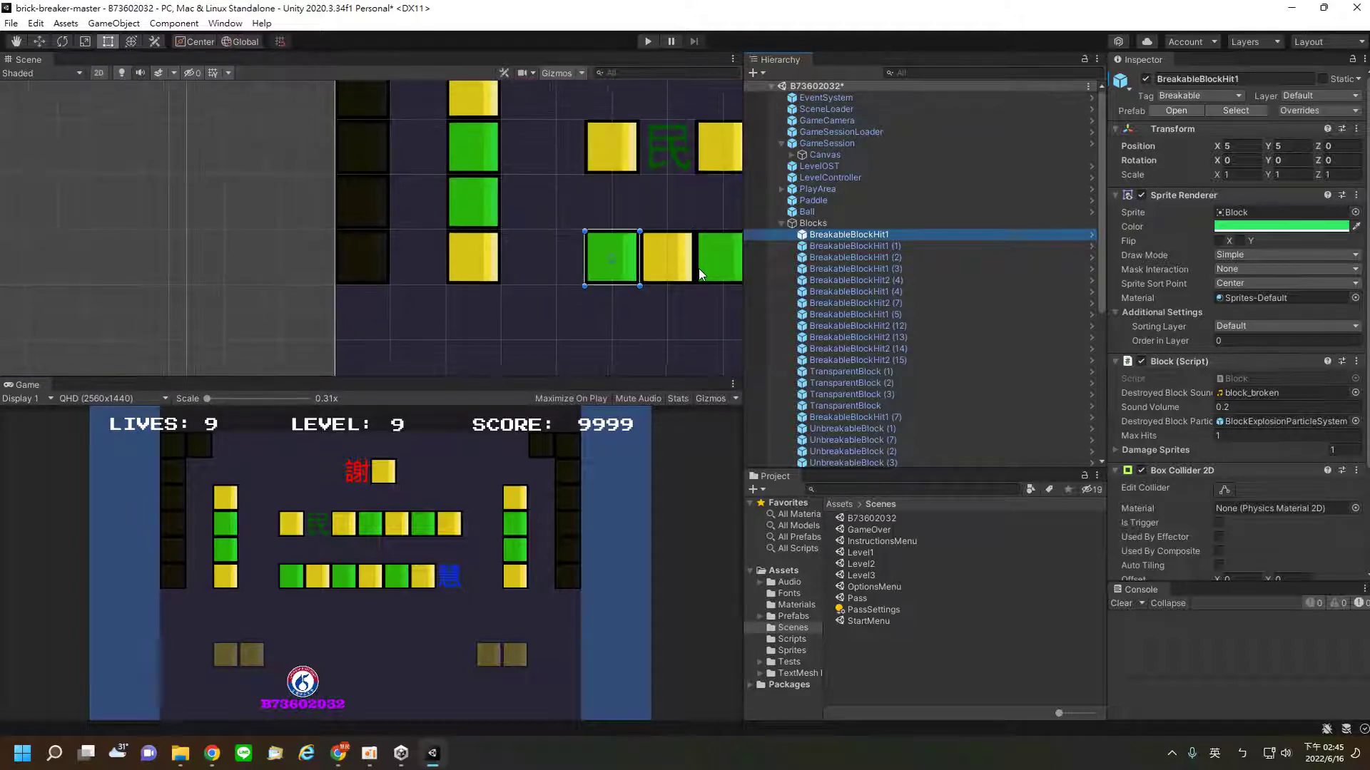
{"action": "scroll", "coordinate": [699, 270], "scroll_direction": "down", "scroll_amount": 1}
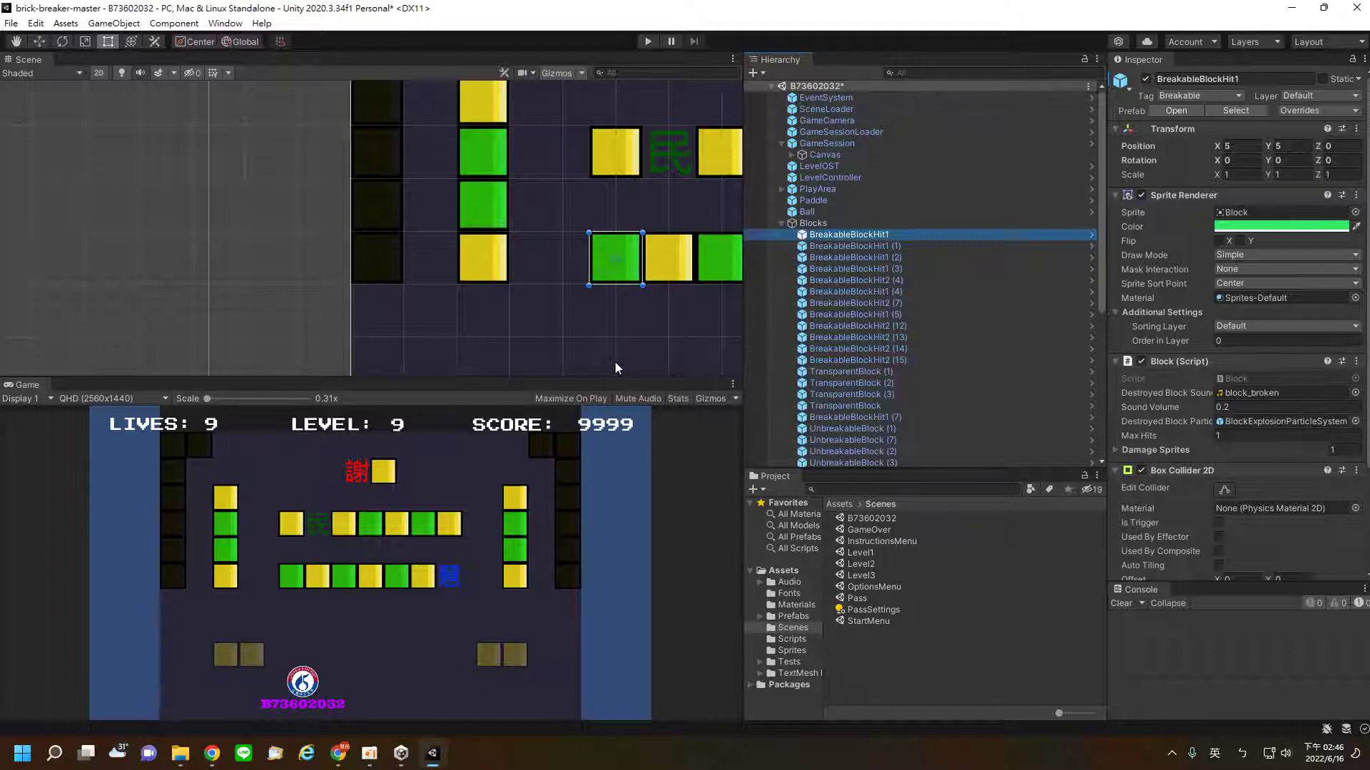
{"action": "scroll", "coordinate": [615, 361], "scroll_direction": "down", "scroll_amount": 1}
{"action": "scroll", "coordinate": [614, 361], "scroll_direction": "down", "scroll_amount": 1}
{"action": "scroll", "coordinate": [614, 361], "scroll_direction": "down", "scroll_amount": 1}
{"action": "scroll", "coordinate": [615, 361], "scroll_direction": "down", "scroll_amount": 2}
{"action": "scroll", "coordinate": [615, 361], "scroll_direction": "down", "scroll_amount": 1}
{"action": "mouse_move", "coordinate": [481, 263]}
{"action": "middle_mouse_down"}
{"action": "mouse_move", "coordinate": [366, 207]}
{"action": "mouse_move", "coordinate": [220, 185]}
{"action": "middle_mouse_up"}
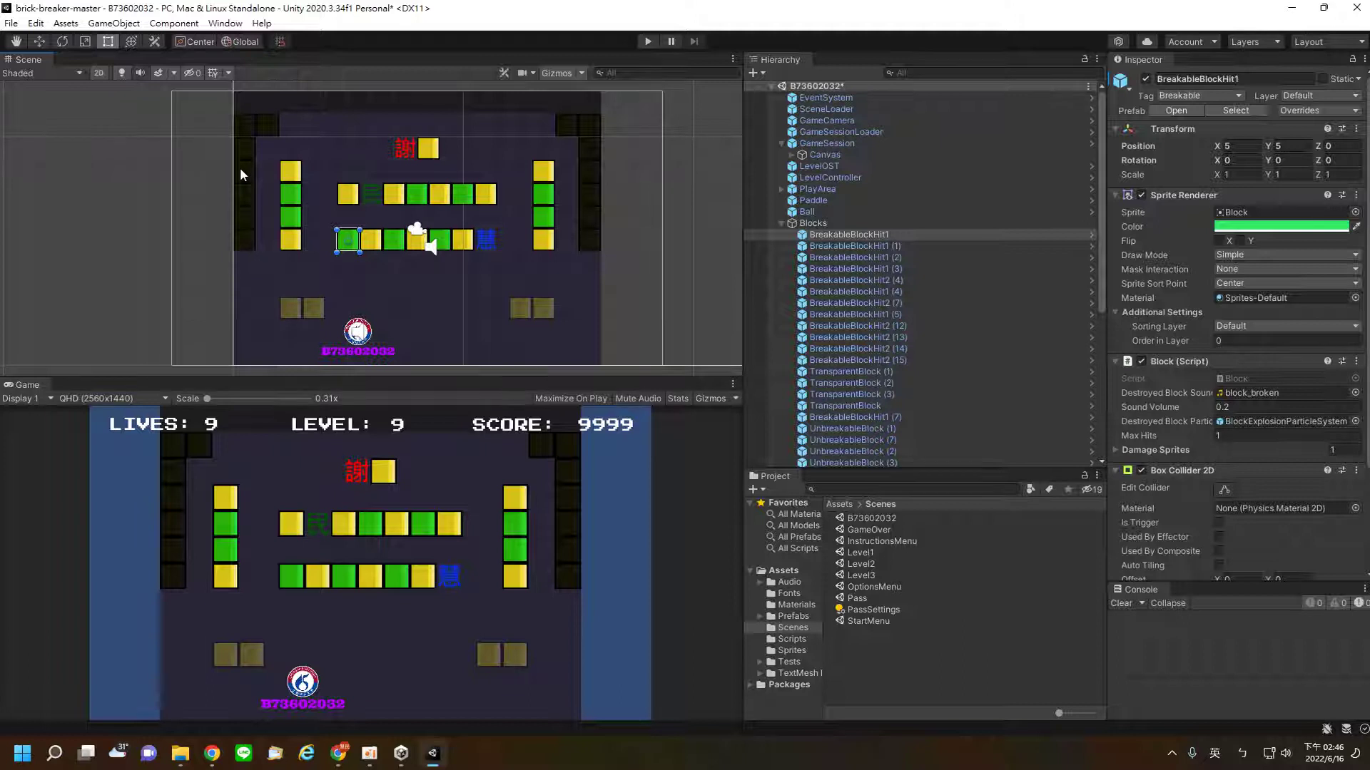
{"action": "scroll", "coordinate": [240, 171], "scroll_direction": "down", "scroll_amount": 1}
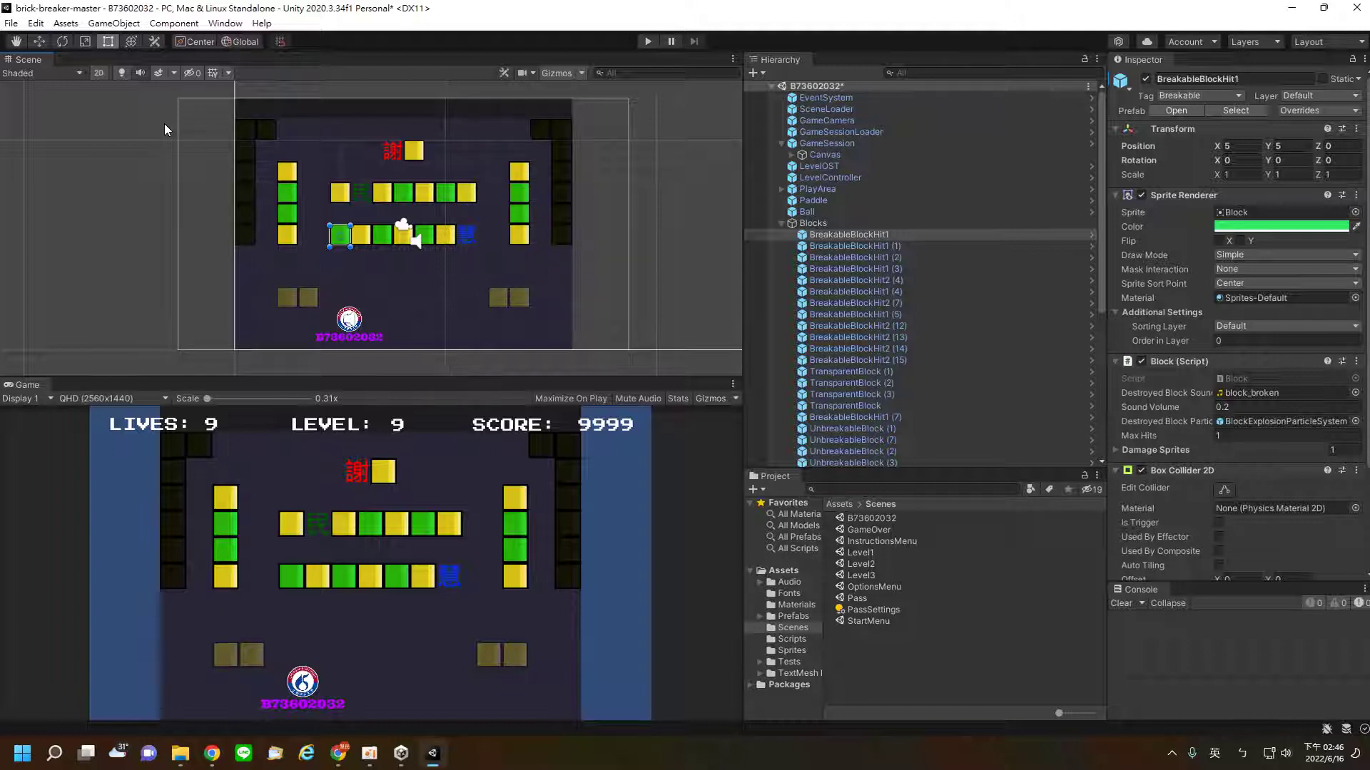
{"action": "left_click", "coordinate": [165, 398]}
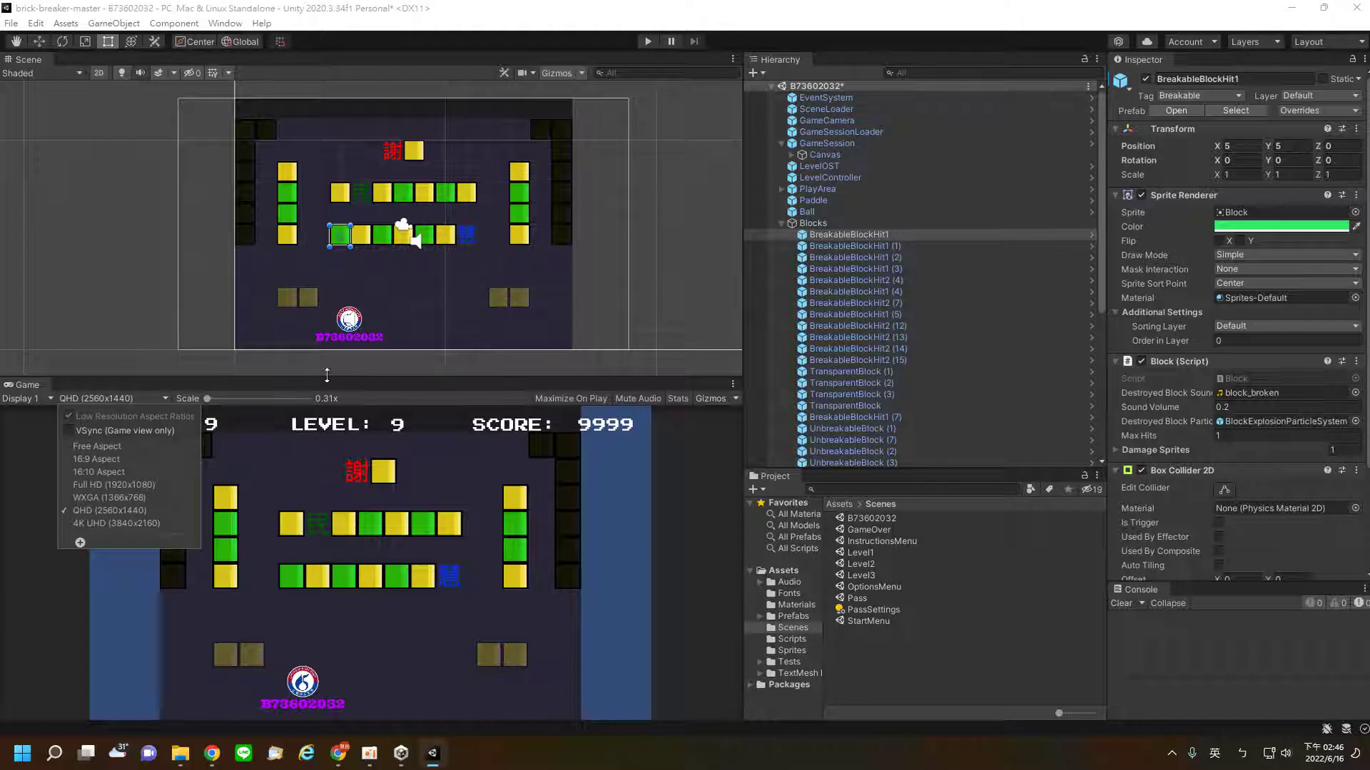
{"action": "left_click", "coordinate": [108, 525]}
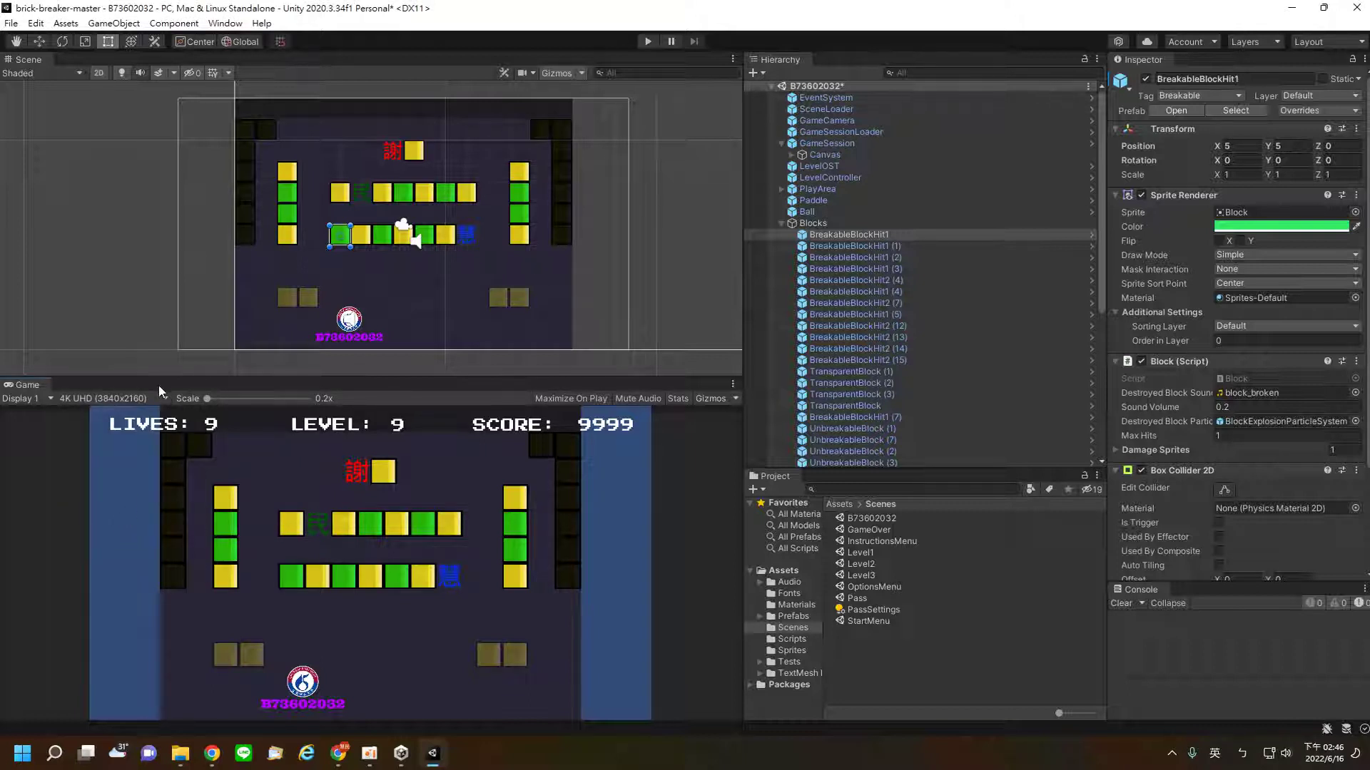
{"action": "scroll", "coordinate": [325, 306], "scroll_direction": "down", "scroll_amount": 1}
{"action": "scroll", "coordinate": [324, 307], "scroll_direction": "down", "scroll_amount": 2}
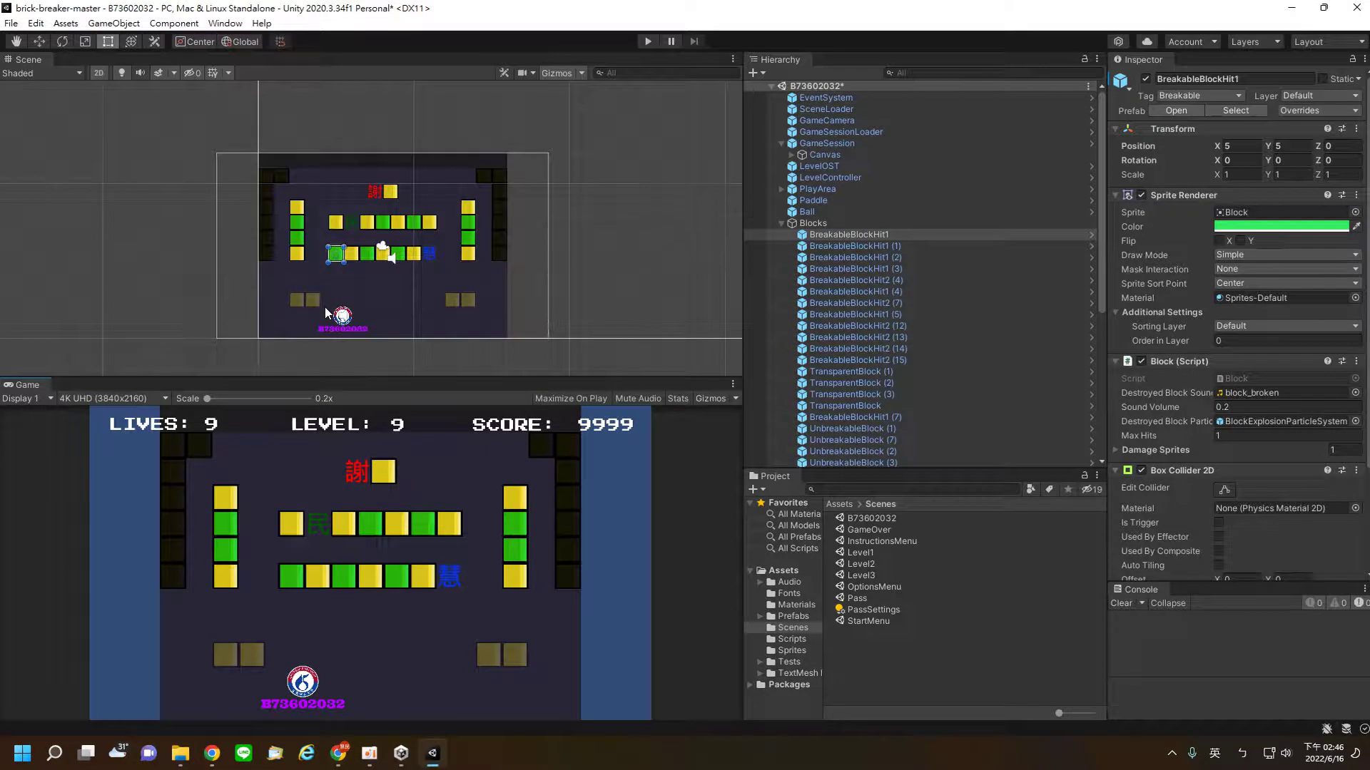
{"action": "left_click", "coordinate": [147, 401]}
{"action": "left_click", "coordinate": [100, 505]}
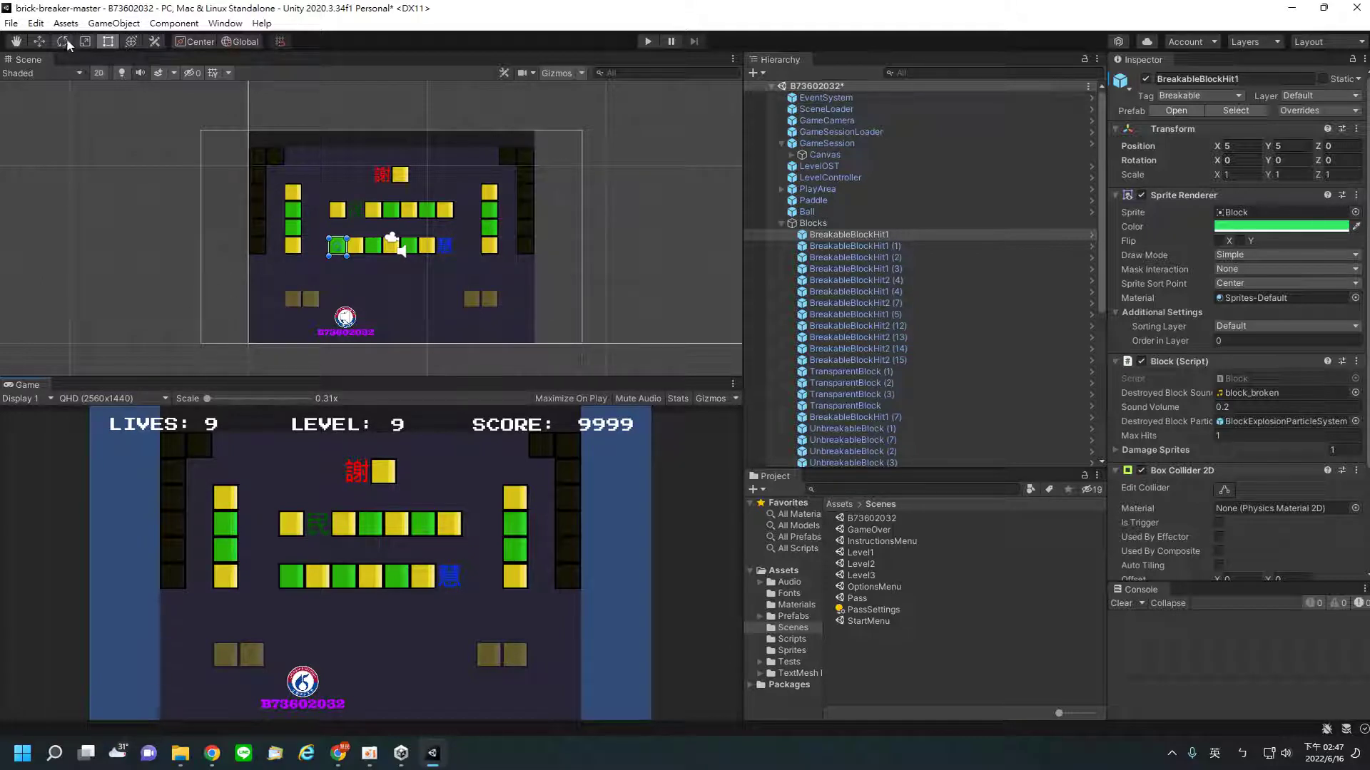
{"action": "left_click", "coordinate": [37, 24]}
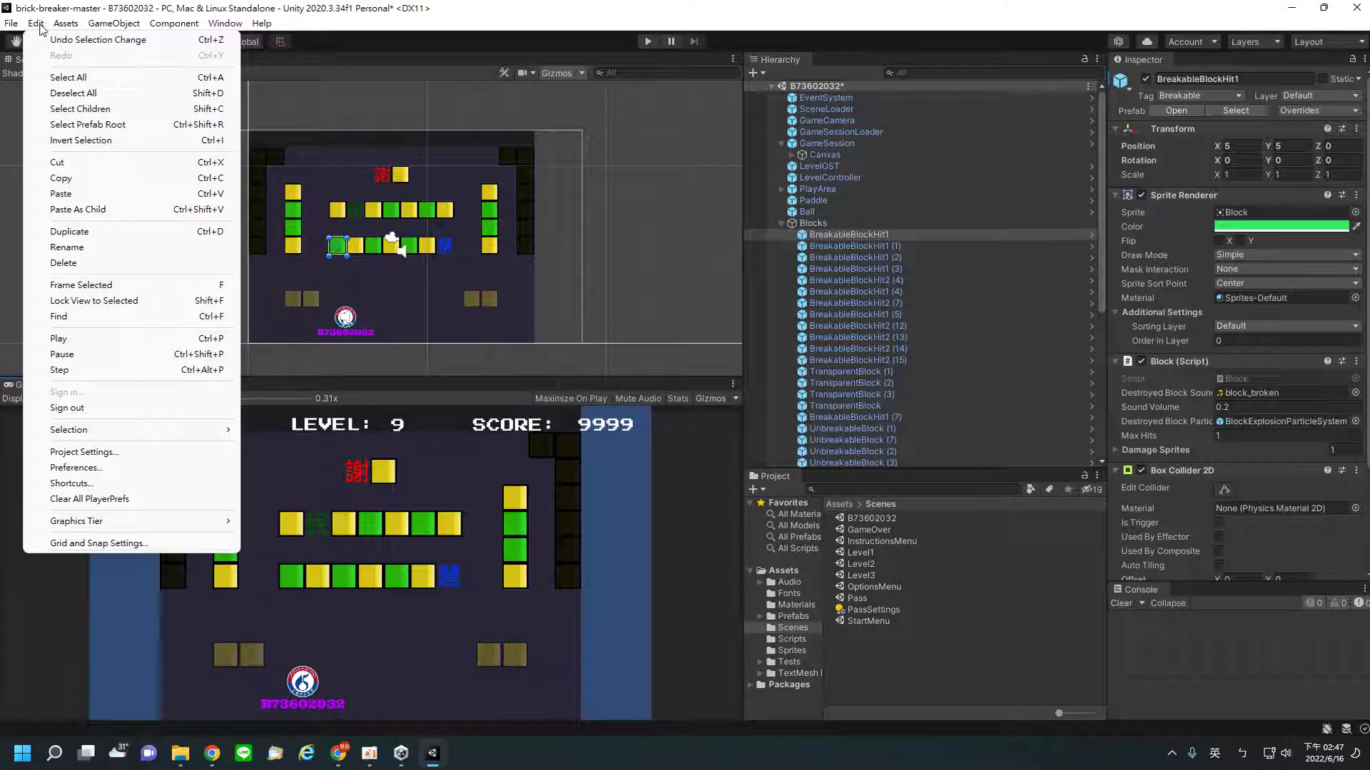
Step: Inspect the GameSession object, the GameCamera's camera settings and the HUD canvas
{"action": "mouse_move", "coordinate": [54, 27]}
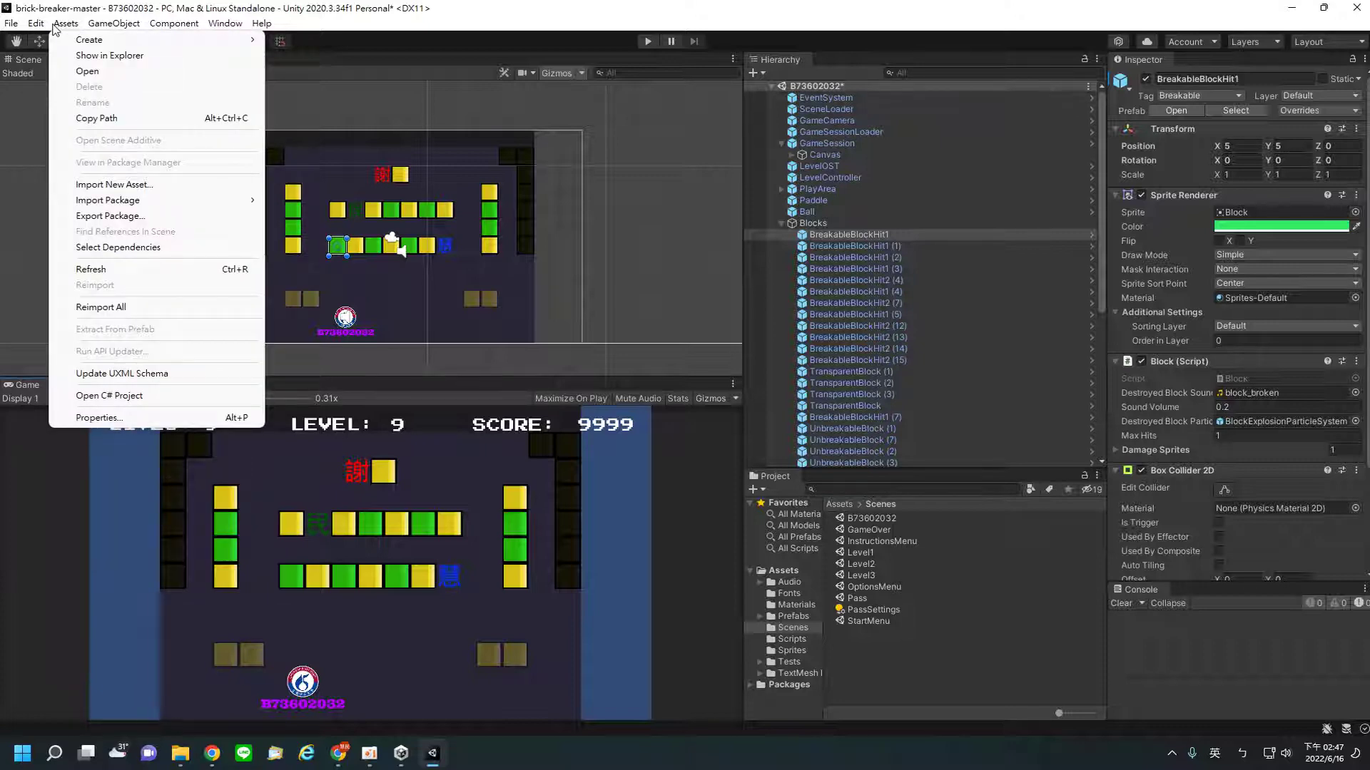
{"action": "left_click", "coordinate": [607, 132]}
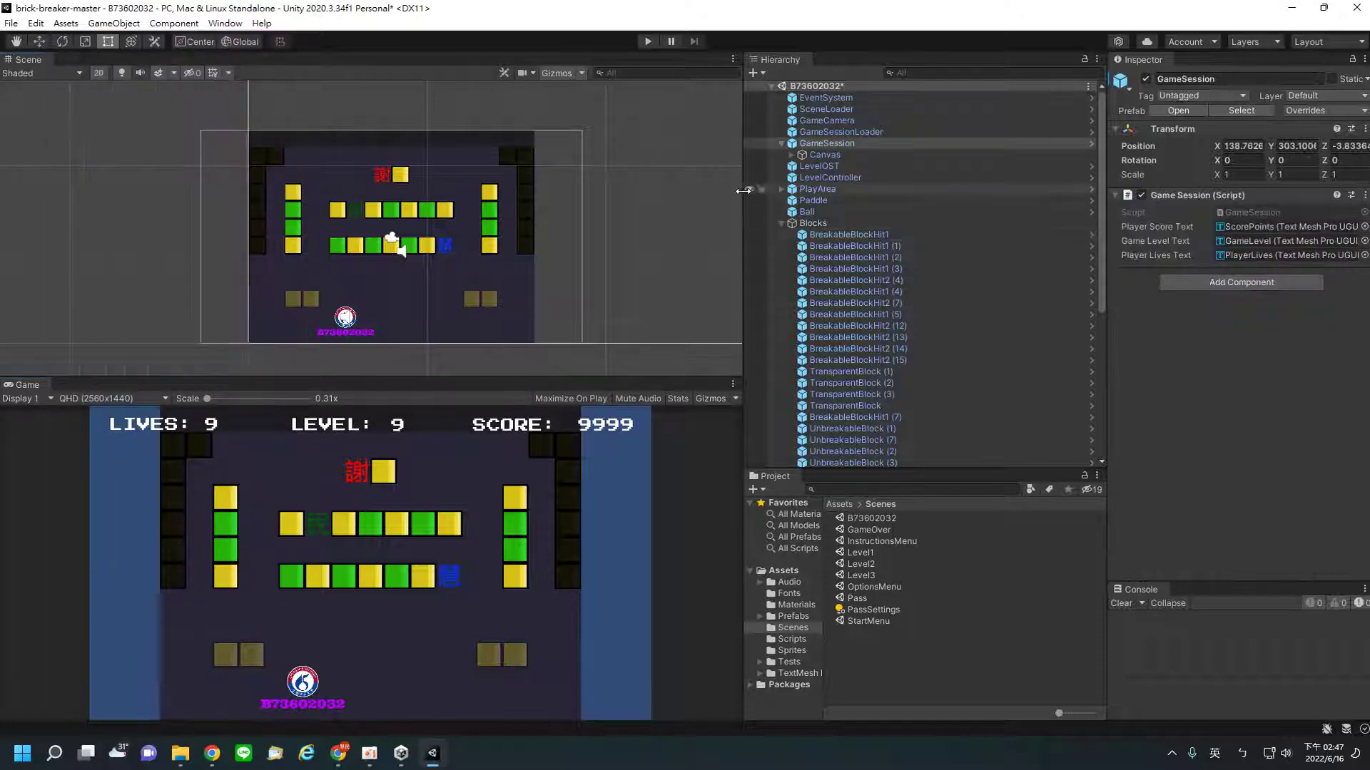
{"action": "left_click", "coordinate": [821, 123]}
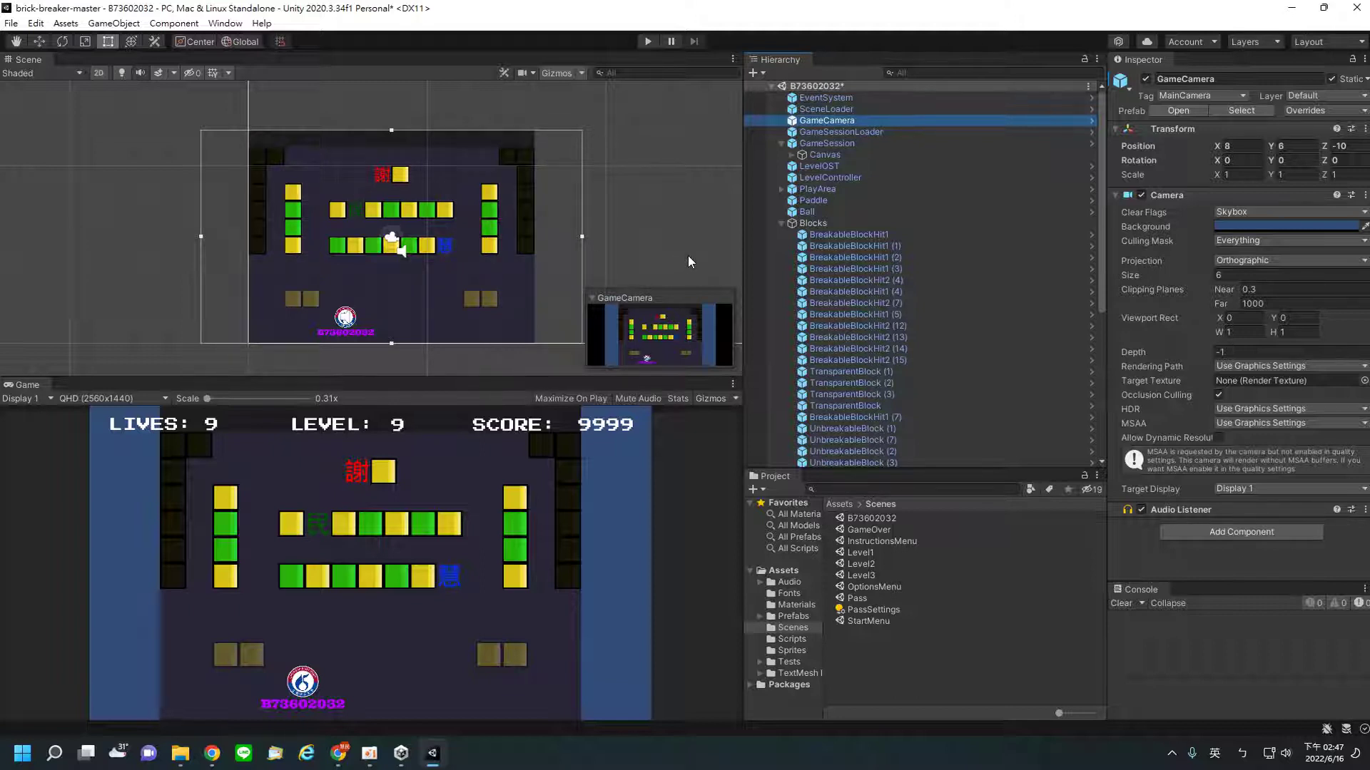
{"action": "left_click", "coordinate": [409, 218]}
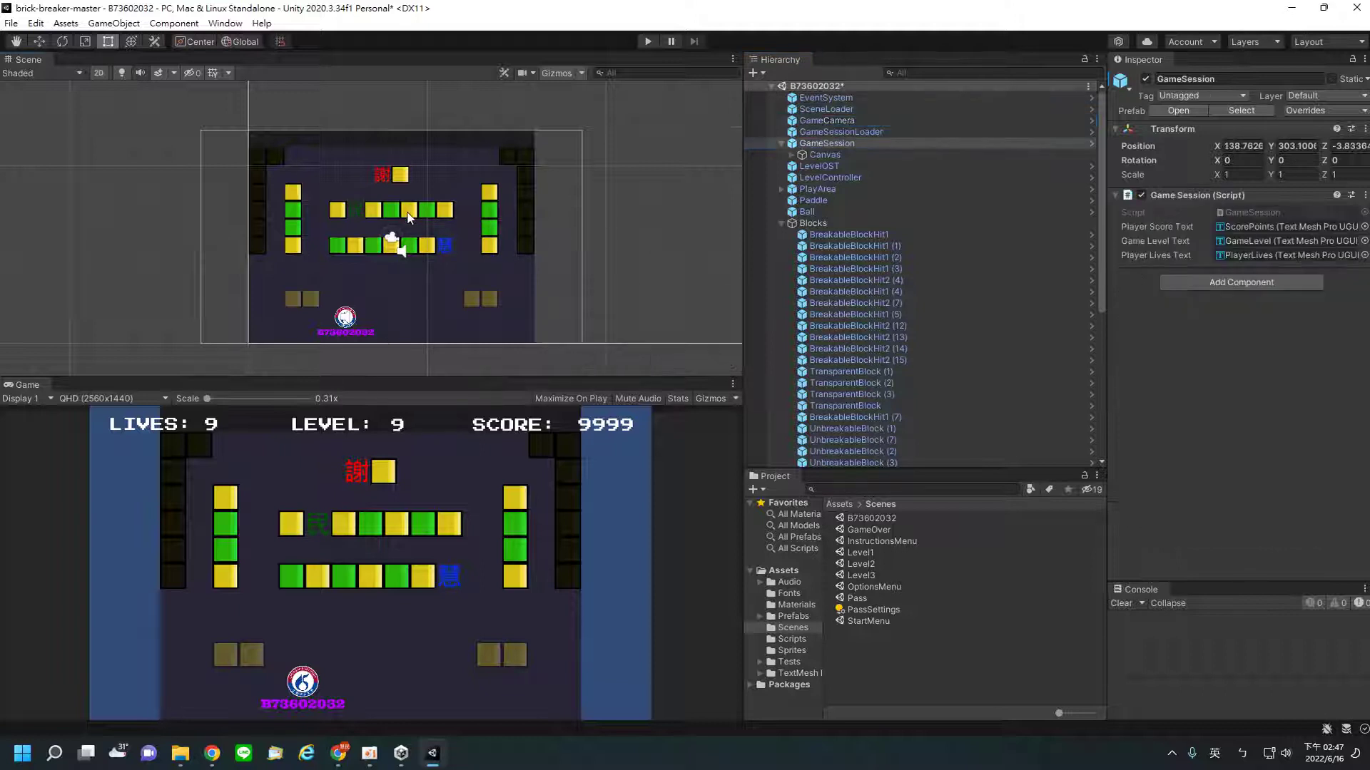
{"action": "left_click", "coordinate": [409, 218]}
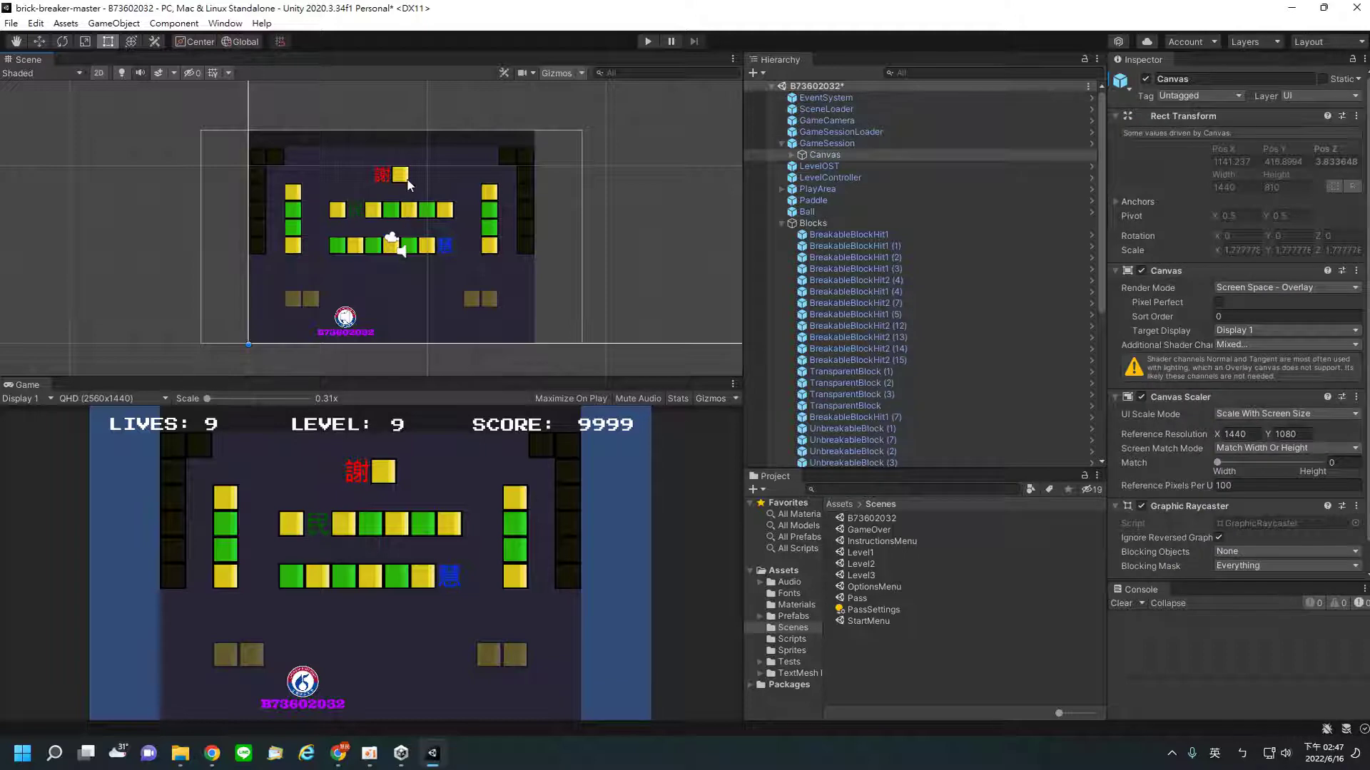
Step: Inspect the breakable block BreakableBlockHit2 (20), then list the top-level Assets folders
{"action": "left_click", "coordinate": [407, 178]}
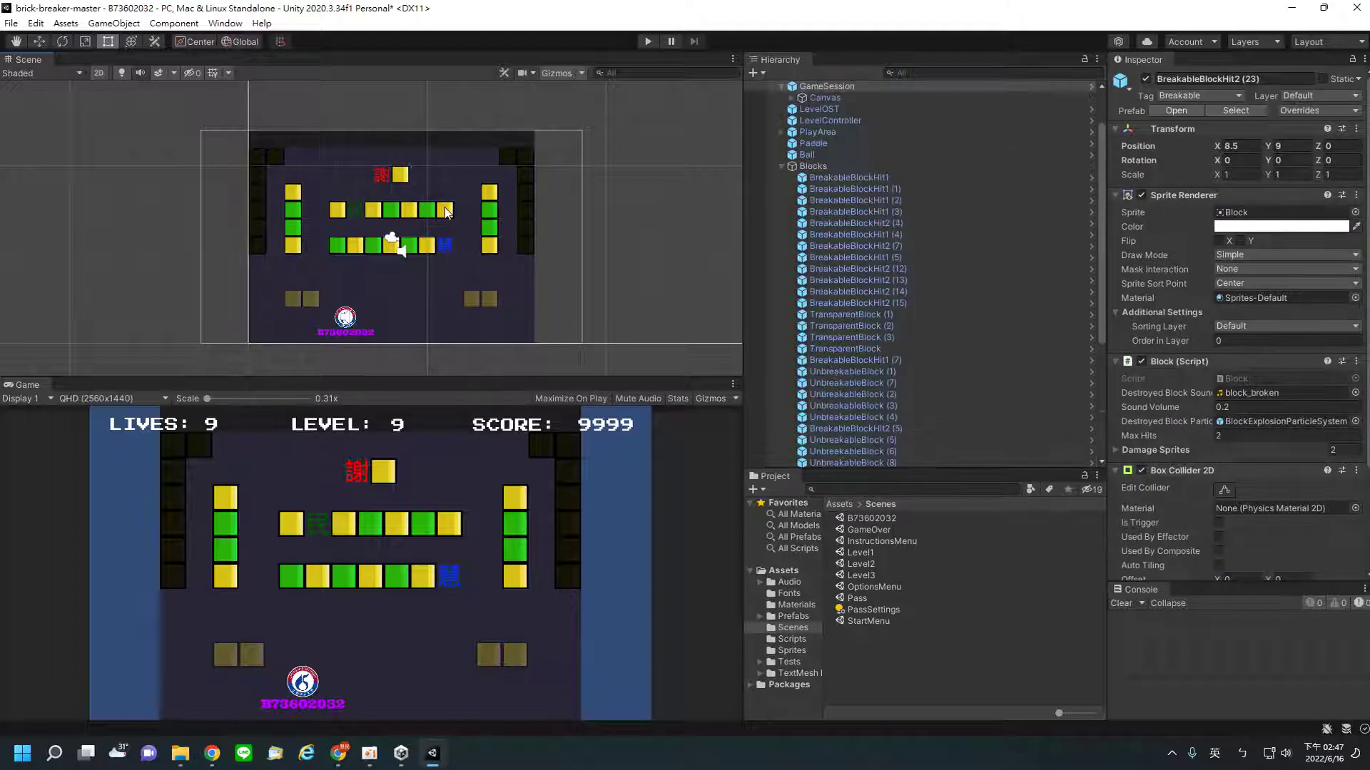
{"action": "left_click", "coordinate": [446, 214]}
{"action": "left_click", "coordinate": [445, 213]}
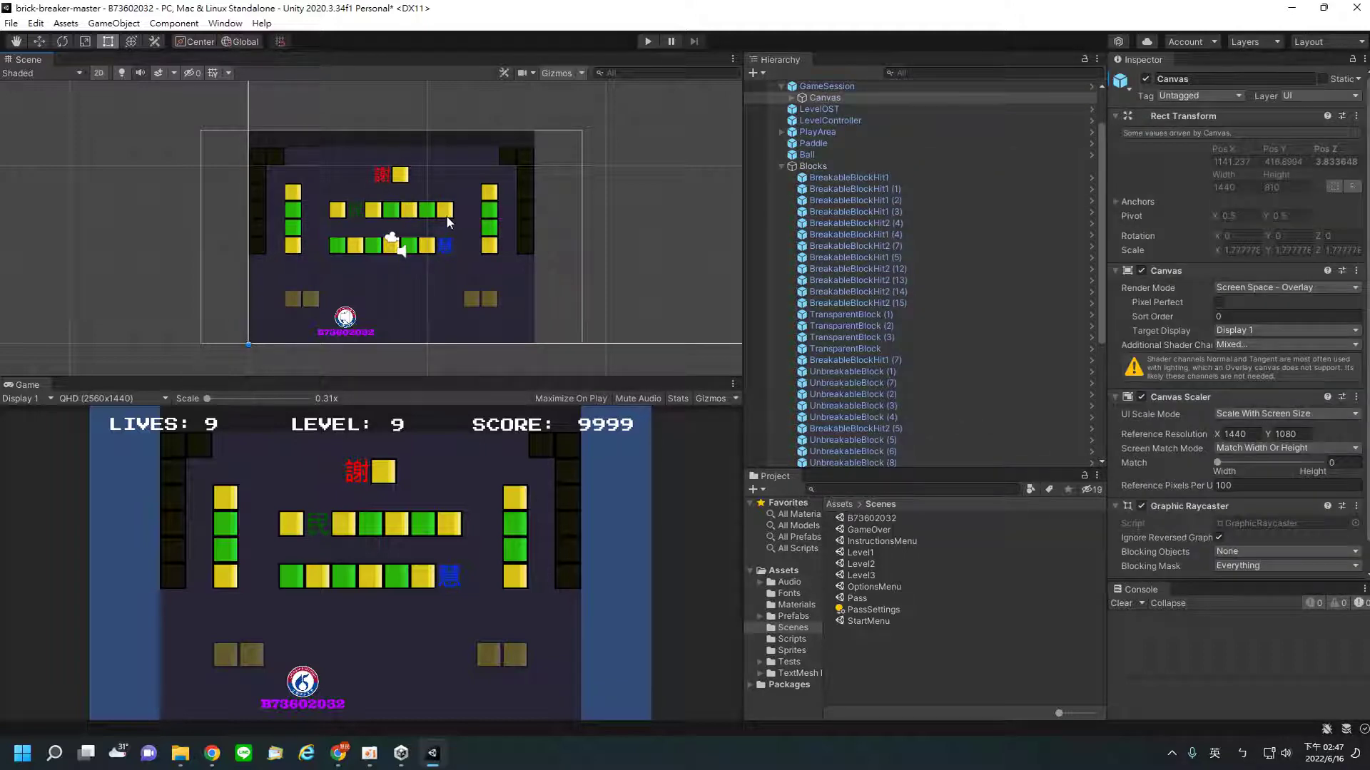
{"action": "left_click", "coordinate": [441, 213]}
{"action": "left_click", "coordinate": [441, 214]}
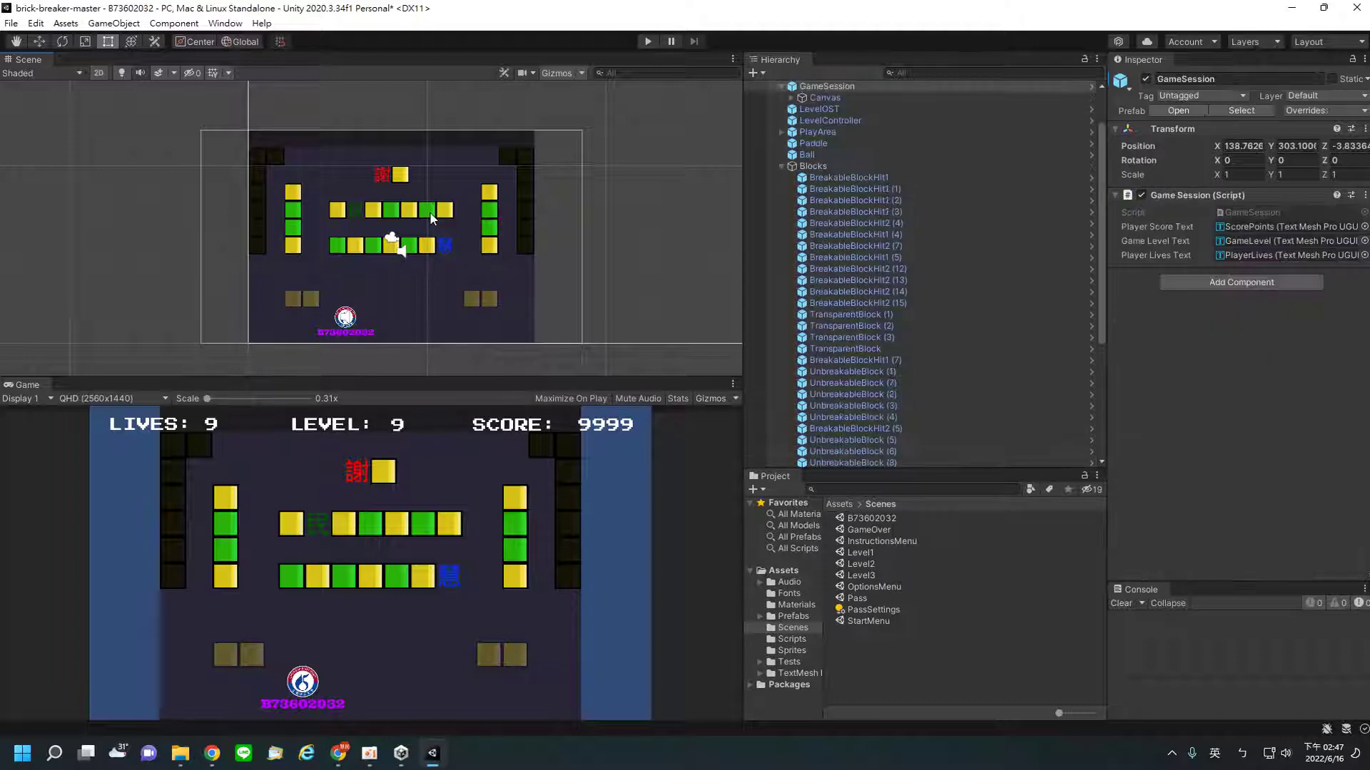
{"action": "left_click", "coordinate": [452, 215]}
{"action": "left_click", "coordinate": [452, 215]}
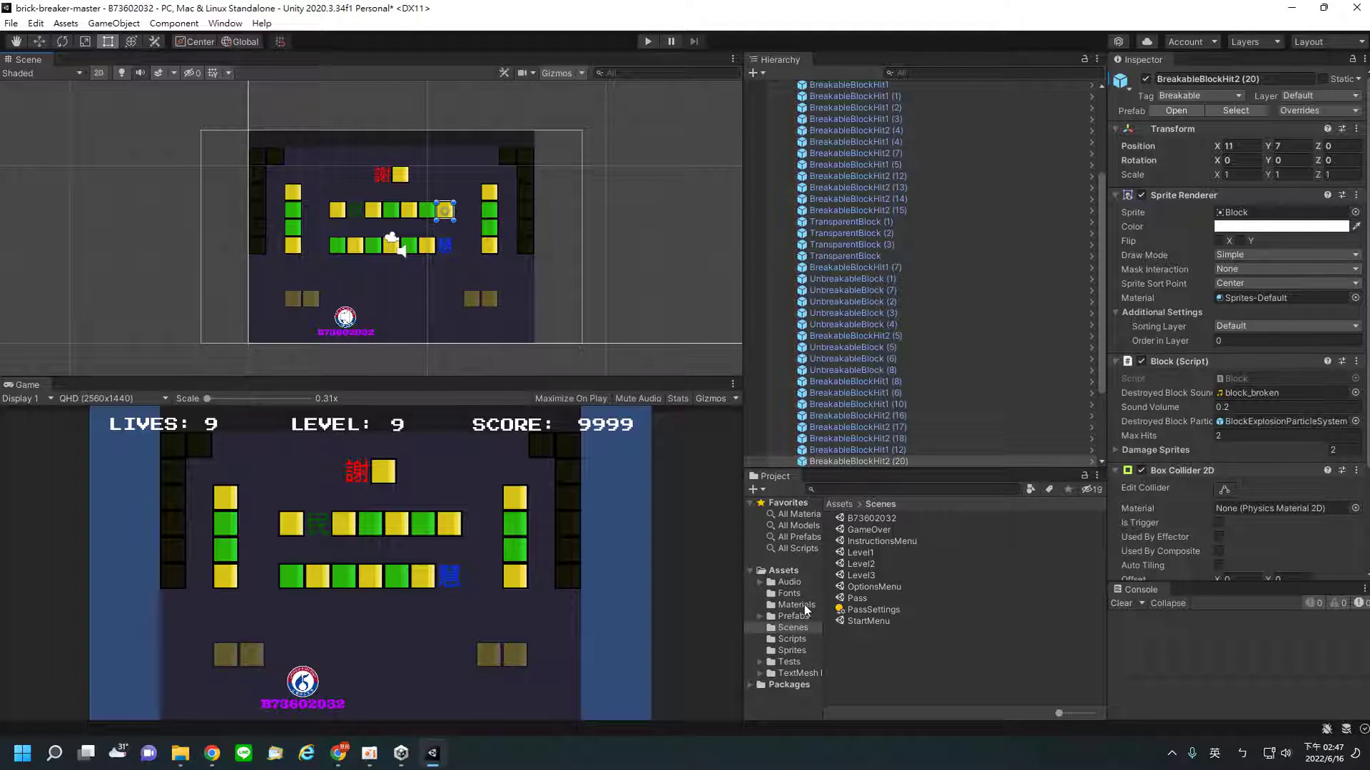
{"action": "left_click", "coordinate": [787, 572]}
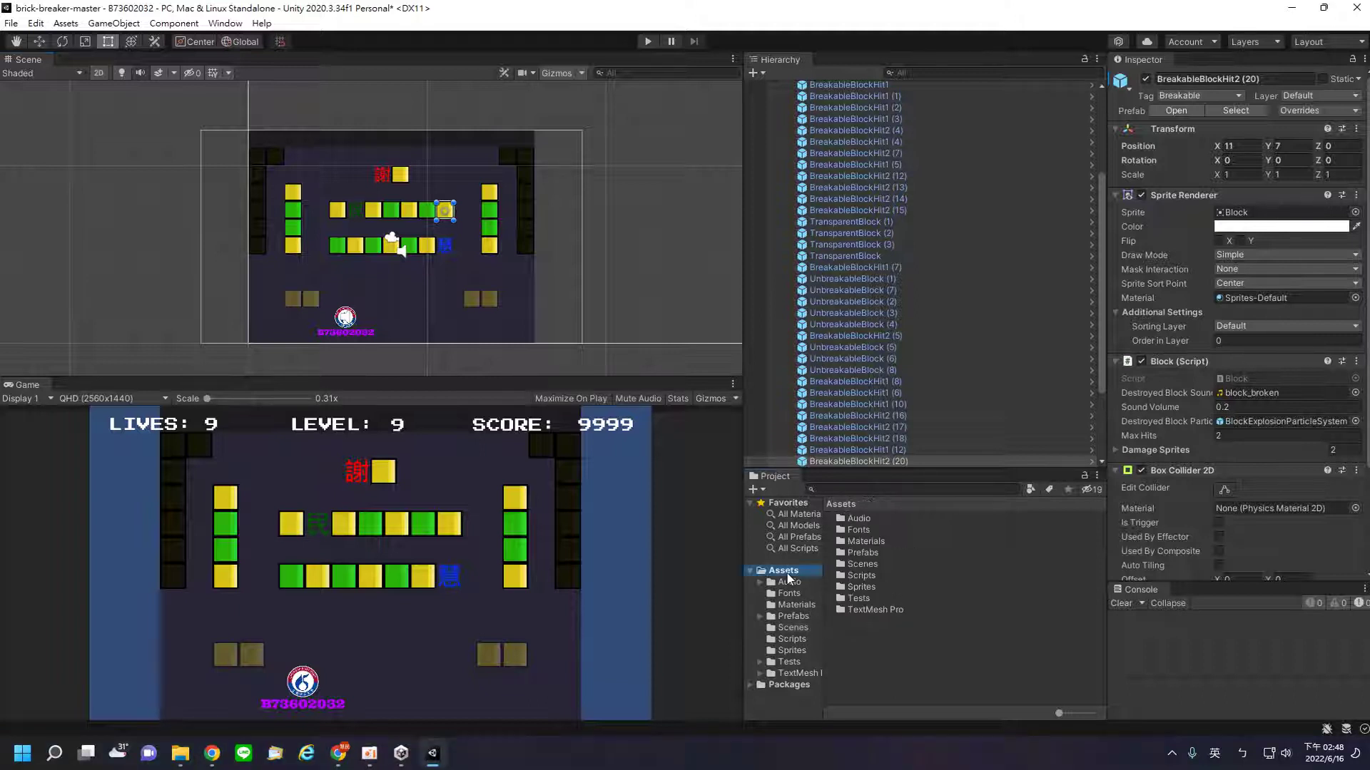
Step: Open Assets/Sprites to view the Ball, Block, BlockHit, Paddle and Background sprites
{"action": "double_click", "coordinate": [858, 587]}
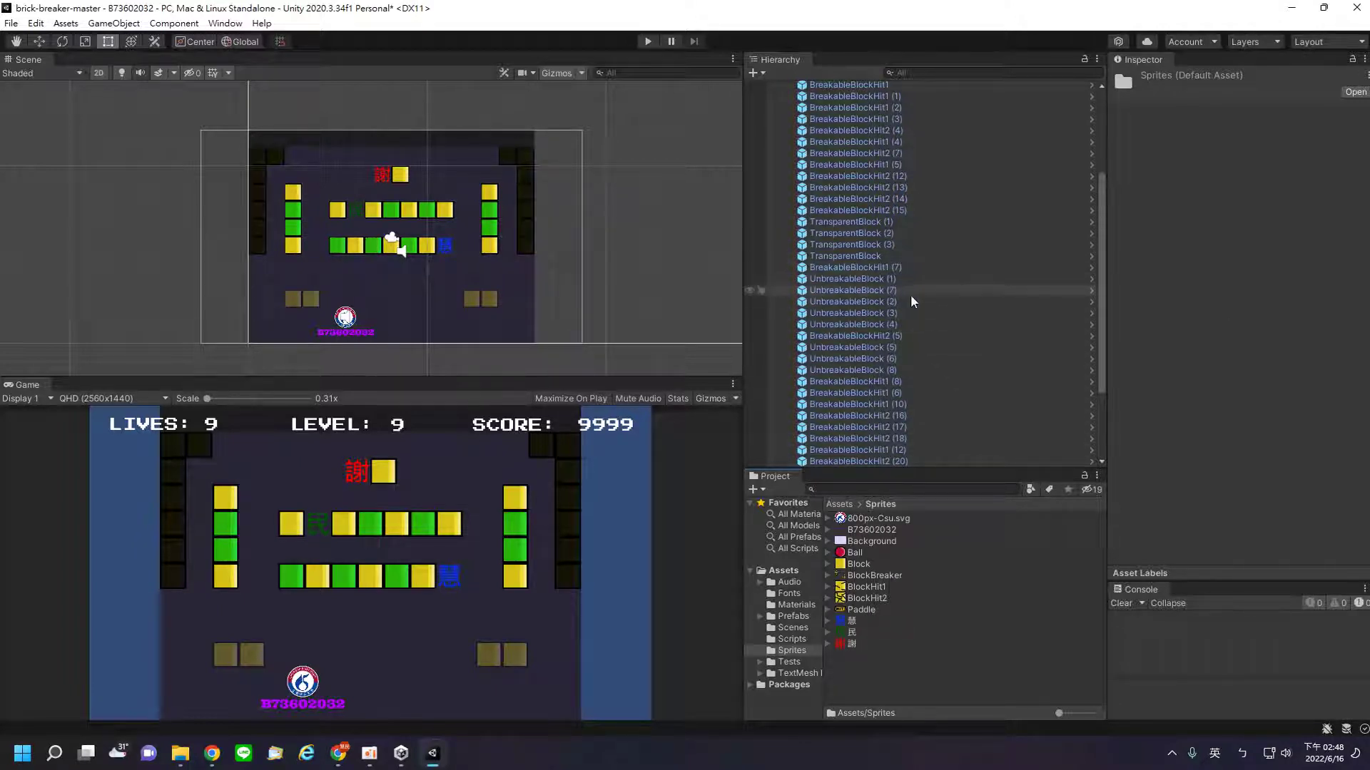
{"action": "scroll", "coordinate": [909, 299], "scroll_direction": "up", "scroll_amount": 5}
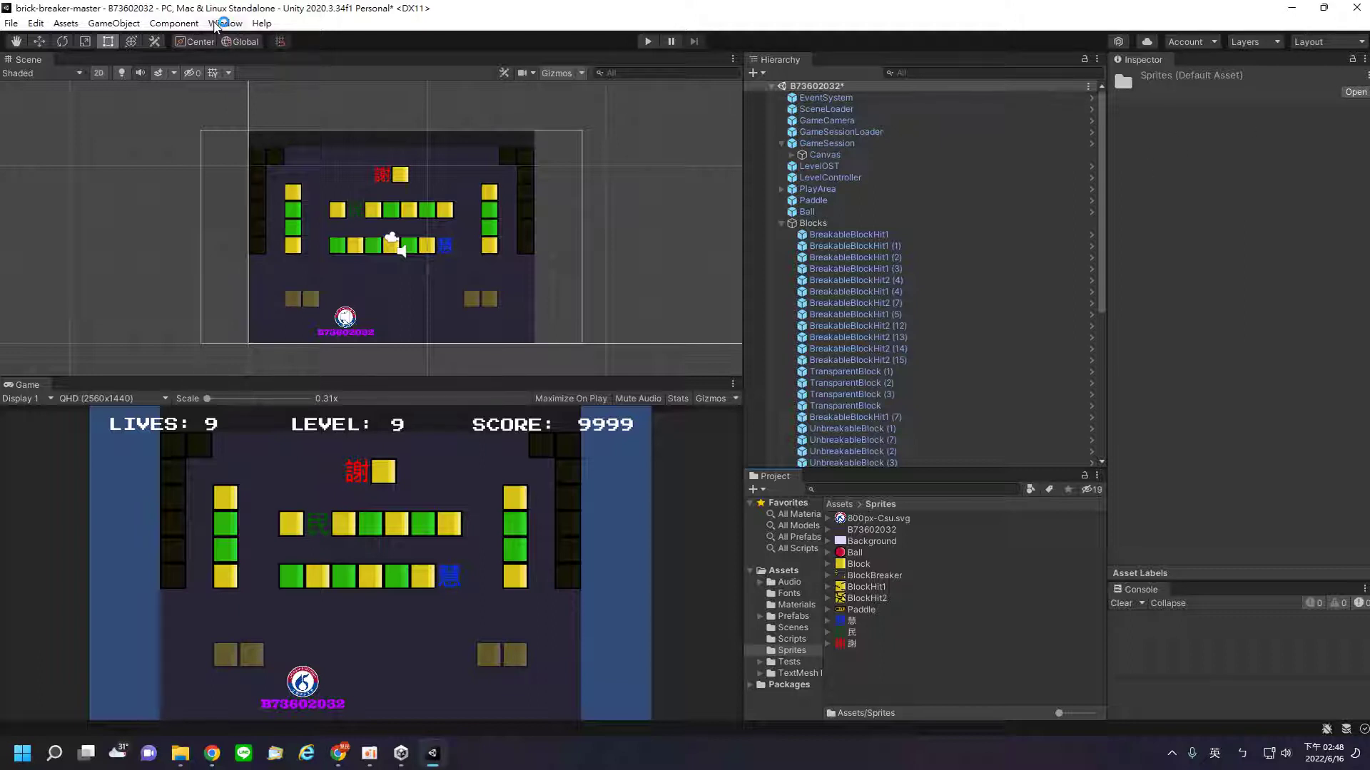
{"action": "left_click", "coordinate": [214, 25]}
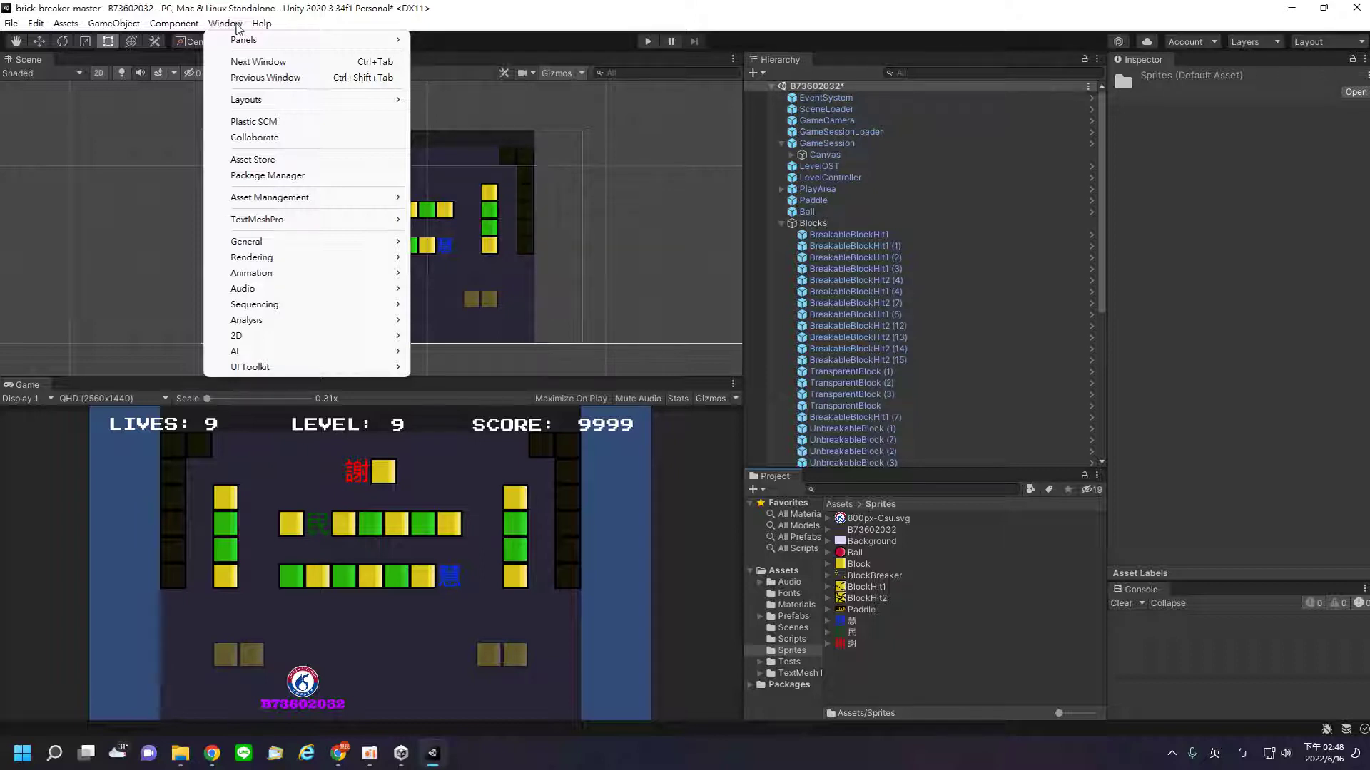
{"action": "mouse_move", "coordinate": [18, 27]}
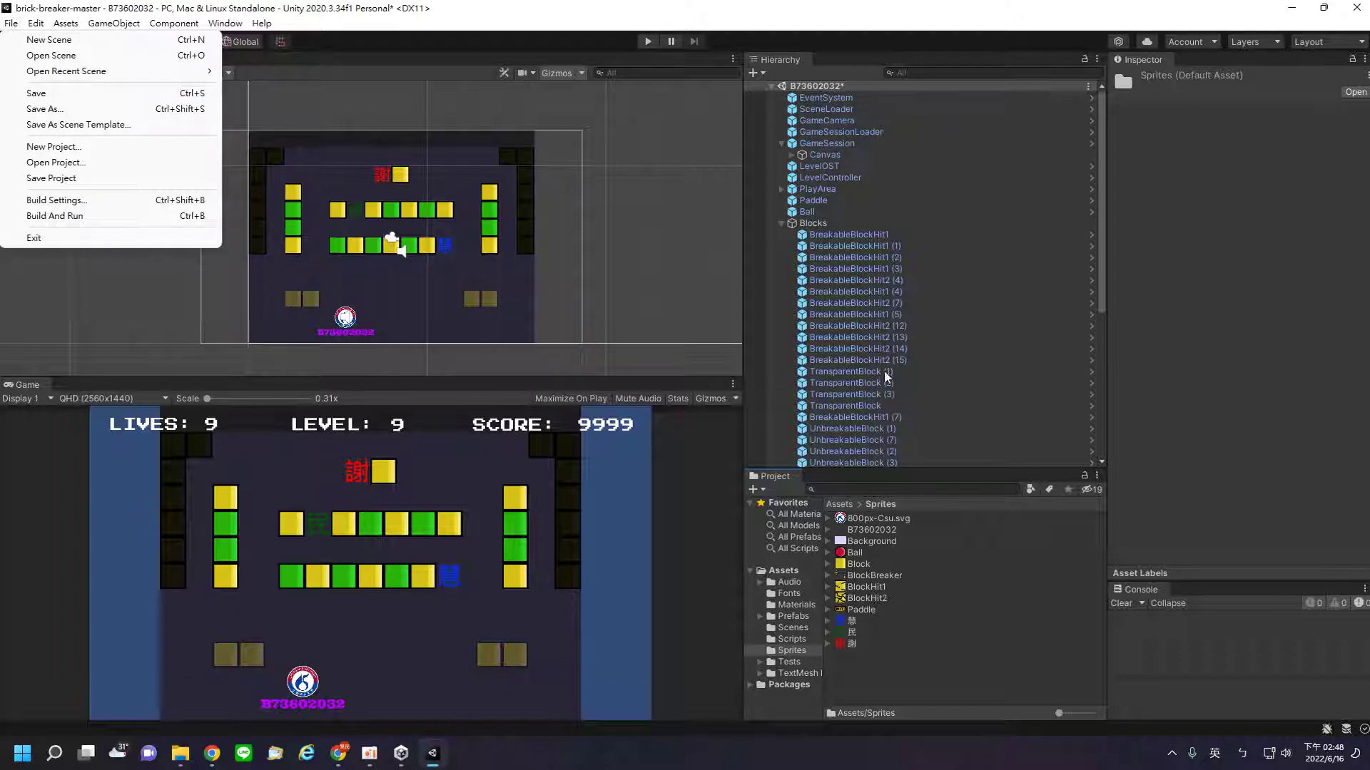
Step: Select the blue block BreakableBlockHit1 (3), set its X scale to 2, and inspect its box collider
{"action": "left_click", "coordinate": [443, 247]}
{"action": "left_click", "coordinate": [446, 242]}
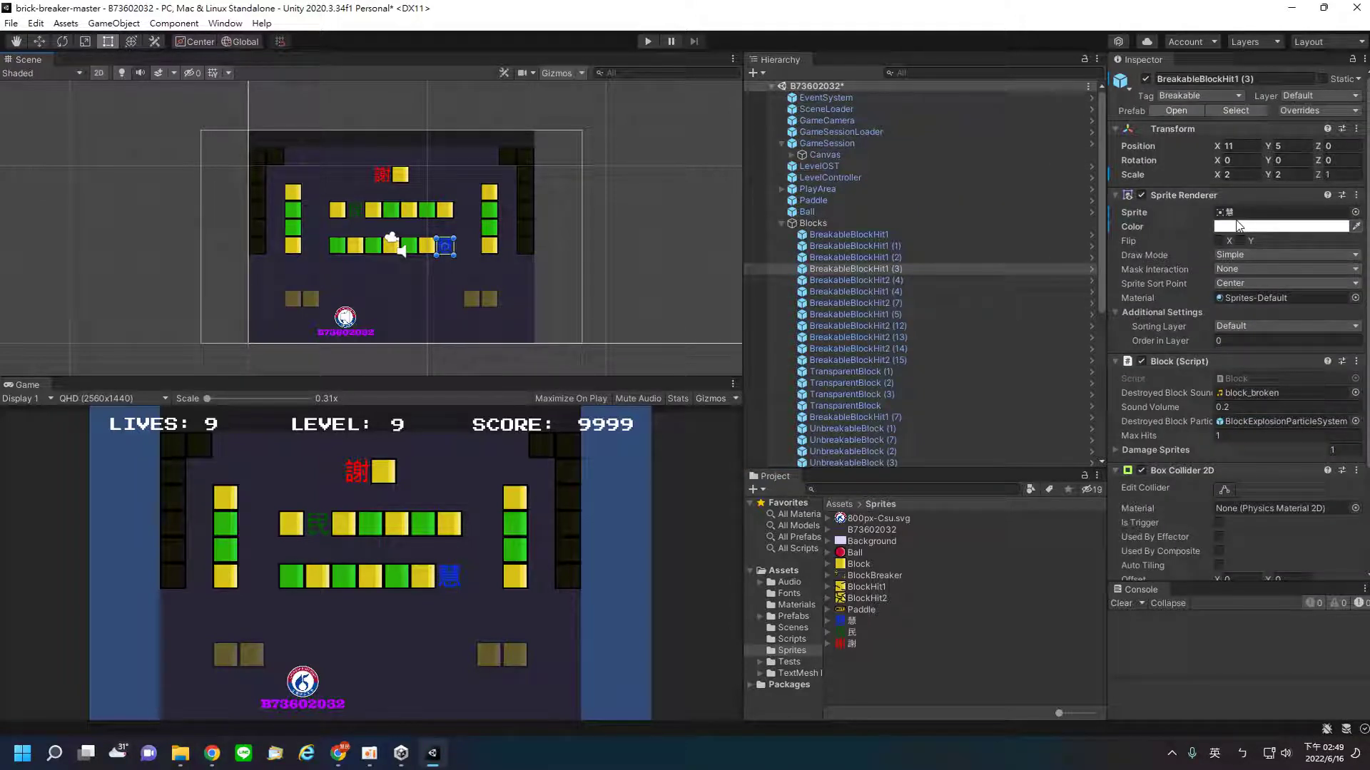
{"action": "left_click", "coordinate": [1233, 175]}
{"action": "key", "text": "Tab"}
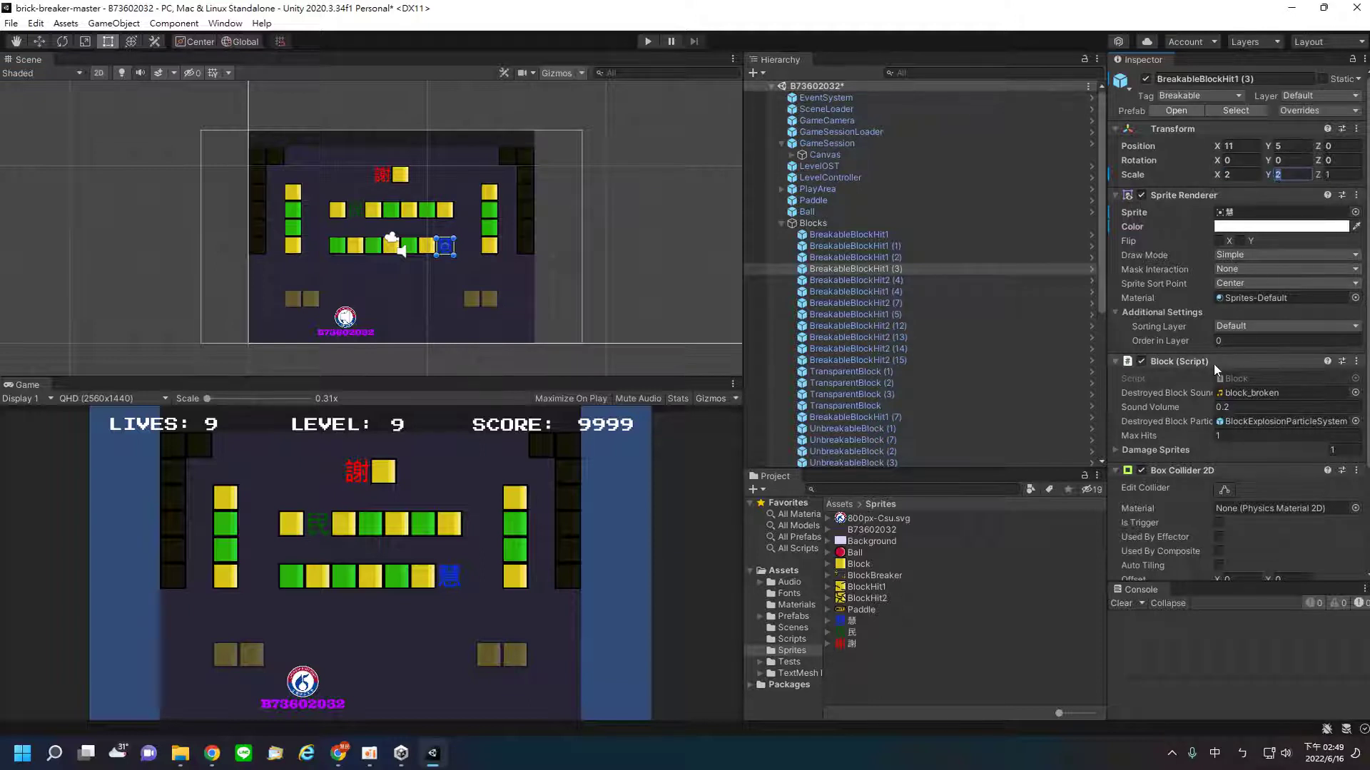
{"action": "right_click", "coordinate": [1181, 474]}
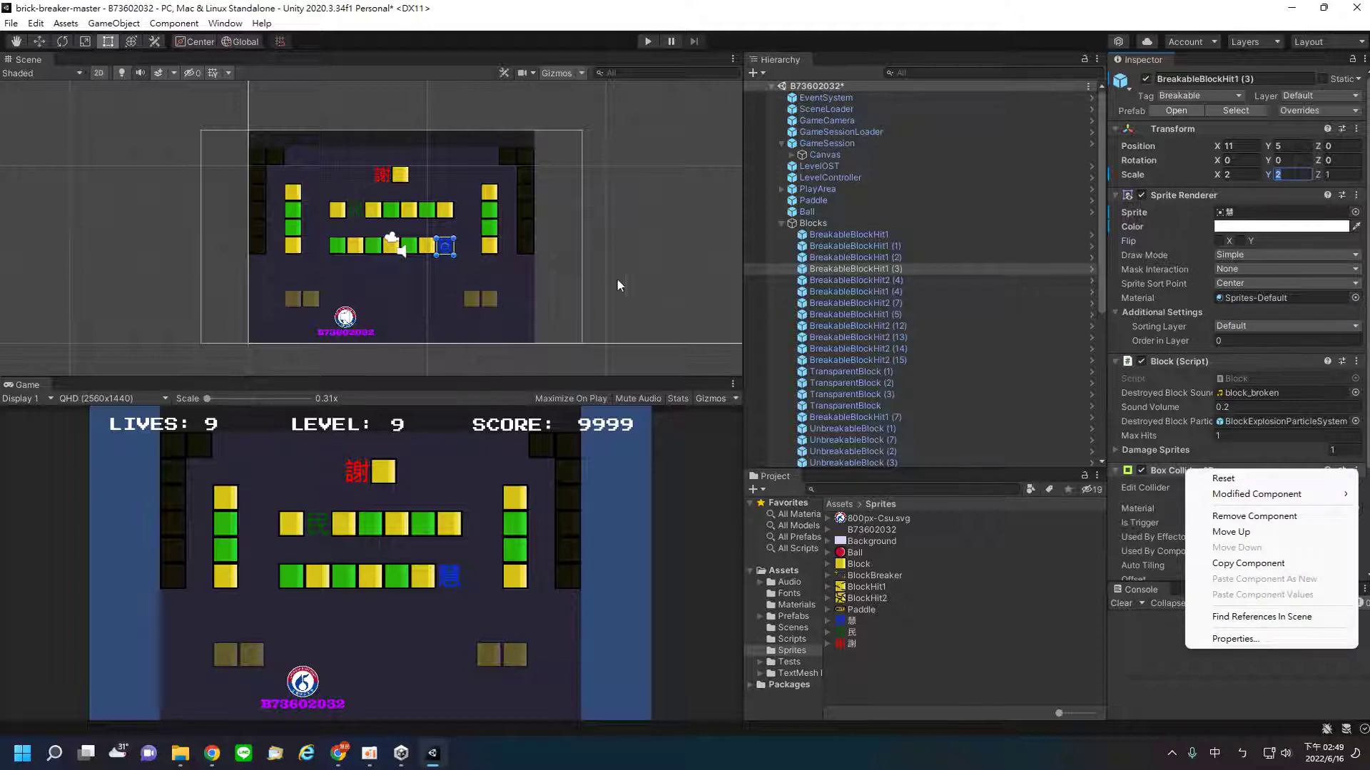
{"action": "left_click", "coordinate": [647, 282]}
{"action": "left_click", "coordinate": [449, 258]}
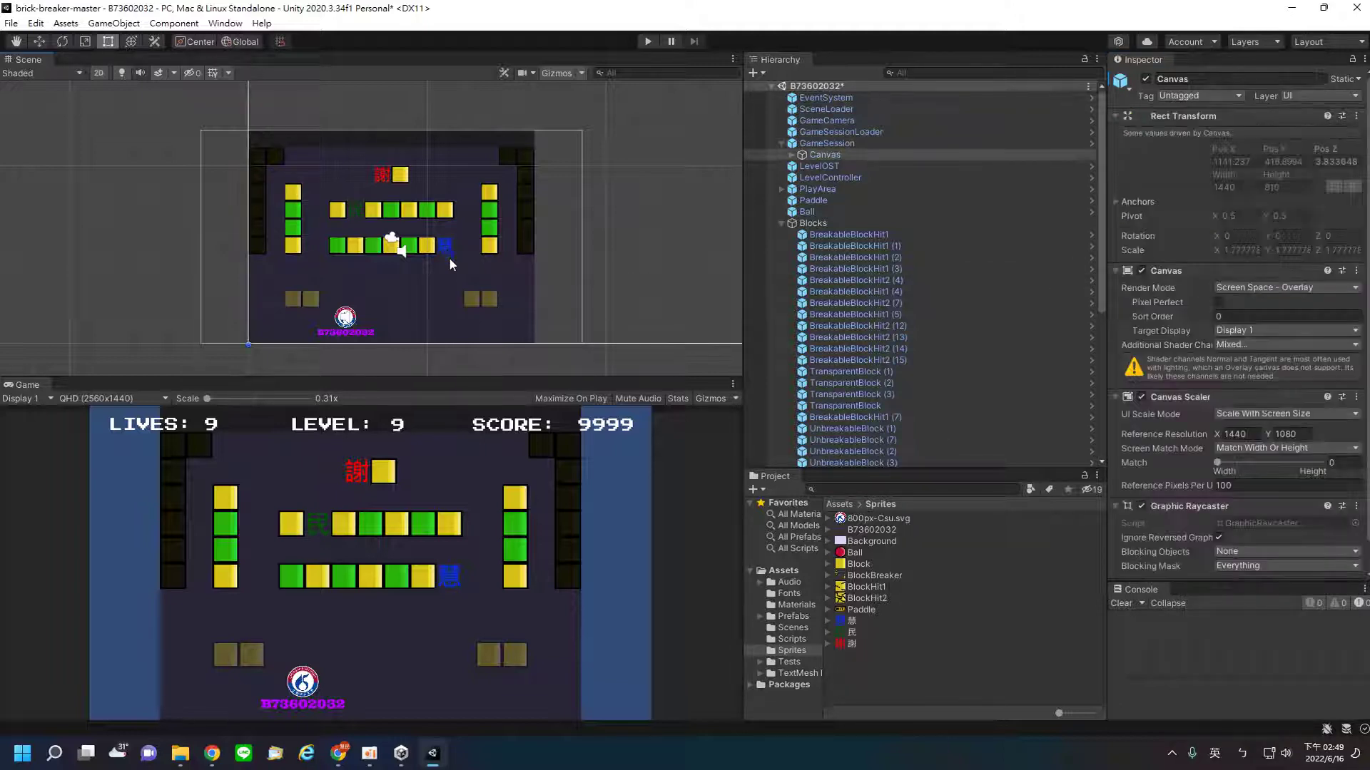
{"action": "left_click", "coordinate": [447, 254]}
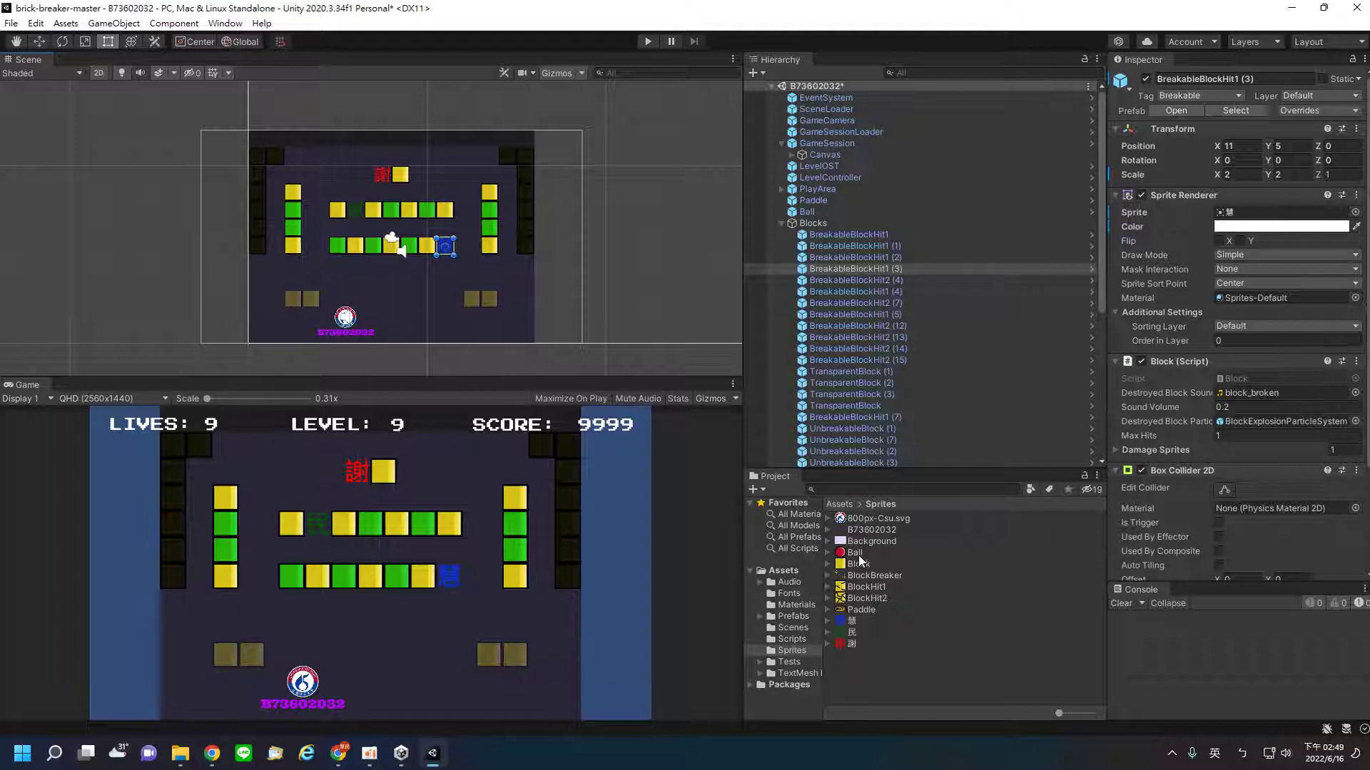
Step: Inspect the Ball's settings, then close Unity with Don't Save for the modified scene
{"action": "left_click", "coordinate": [349, 323]}
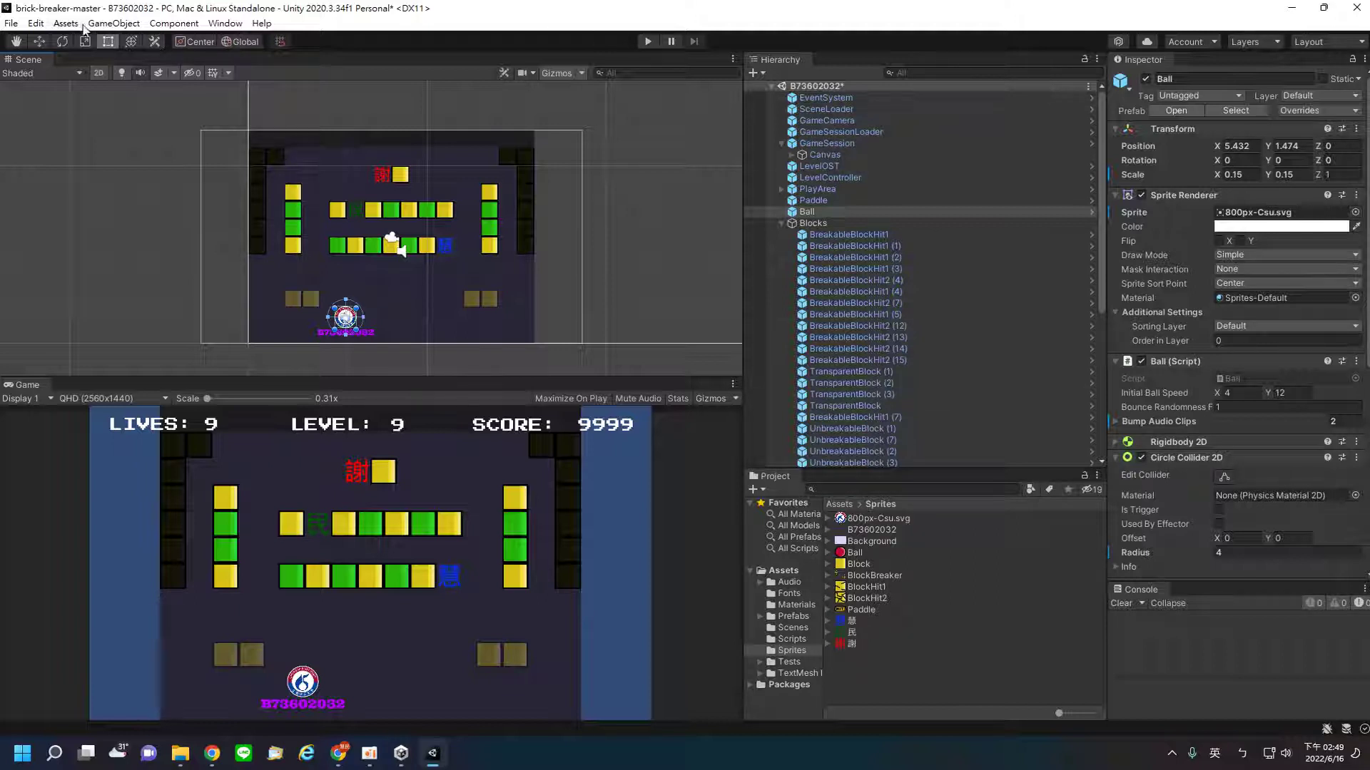
{"action": "left_click", "coordinate": [10, 24]}
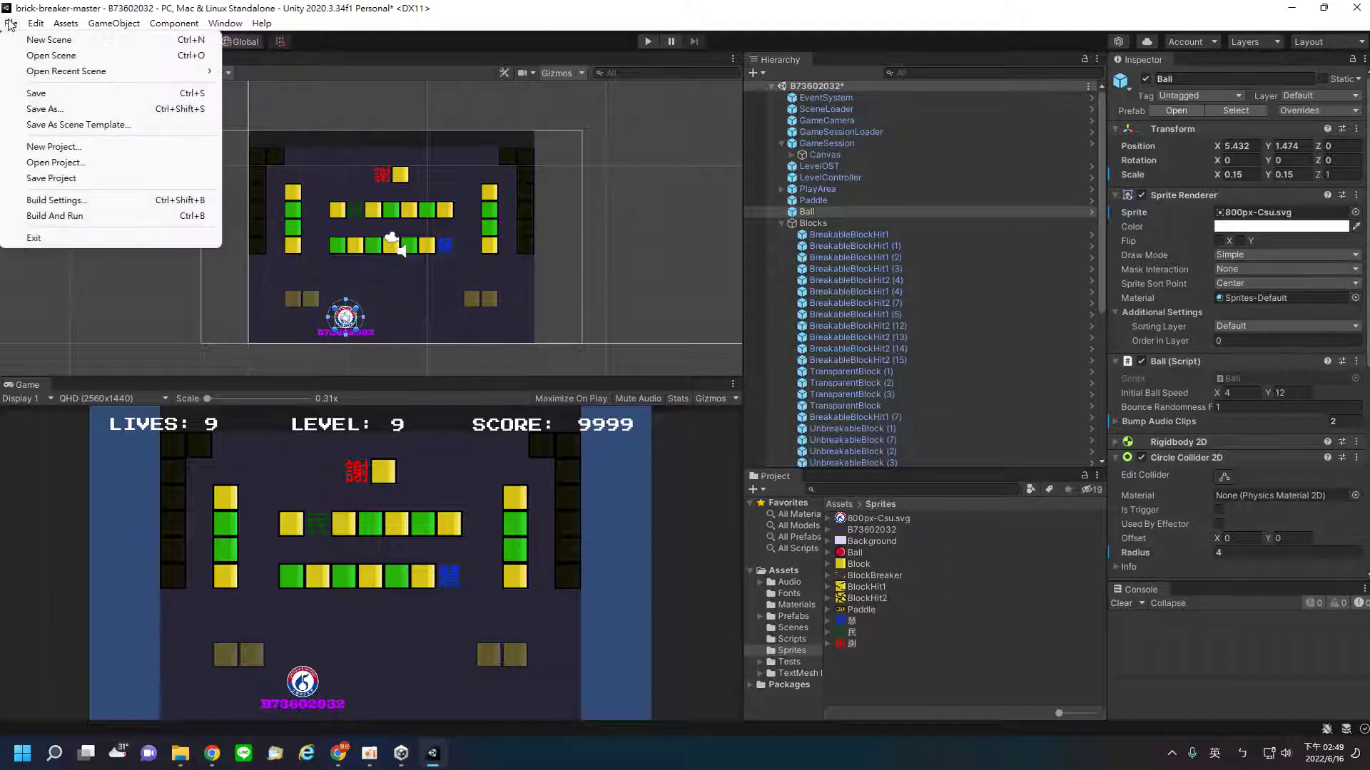
{"action": "left_click", "coordinate": [1361, 9]}
{"action": "left_click", "coordinate": [1362, 9]}
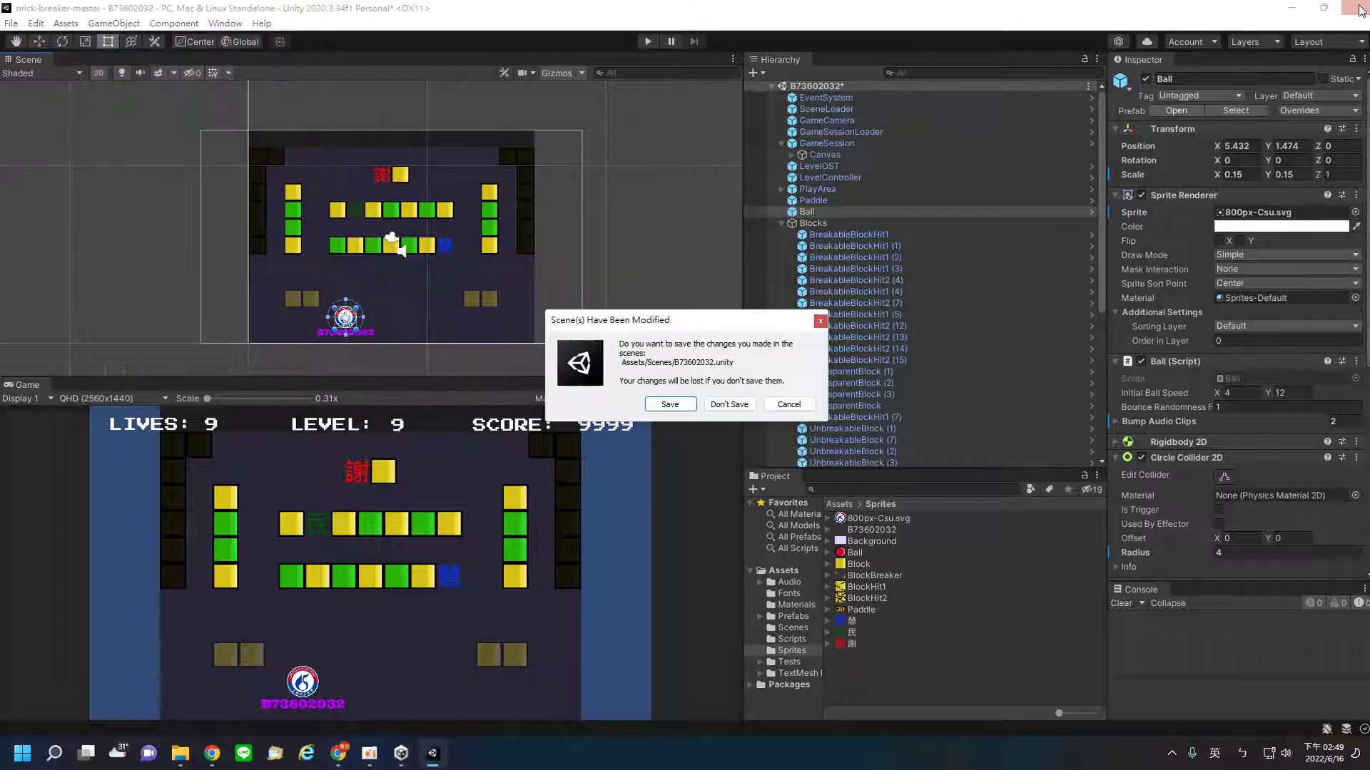
{"action": "left_click", "coordinate": [734, 405]}
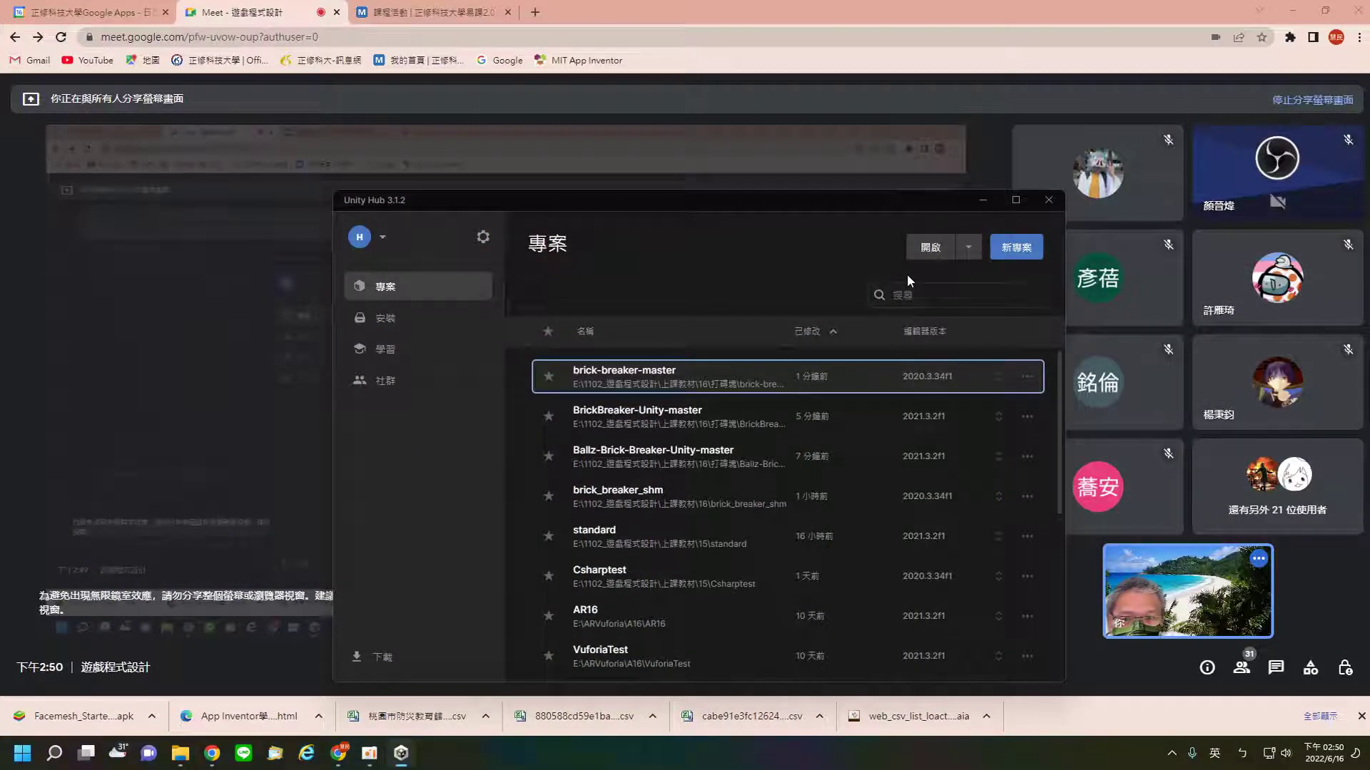
Step: In Unity Hub's Open dialog, browse to E:\1102_遊戲程式設計\上課教材\17
{"action": "left_click", "coordinate": [937, 251]}
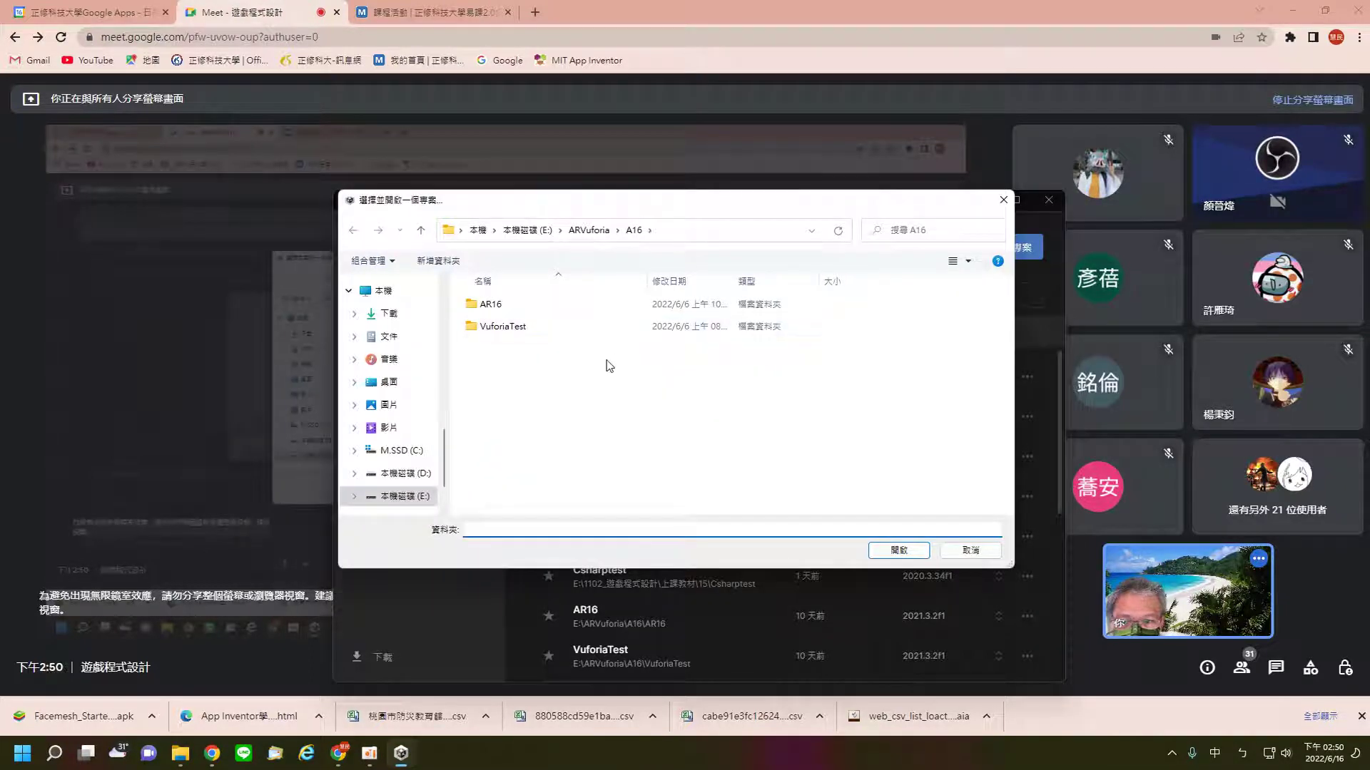
{"action": "left_click", "coordinate": [528, 229]}
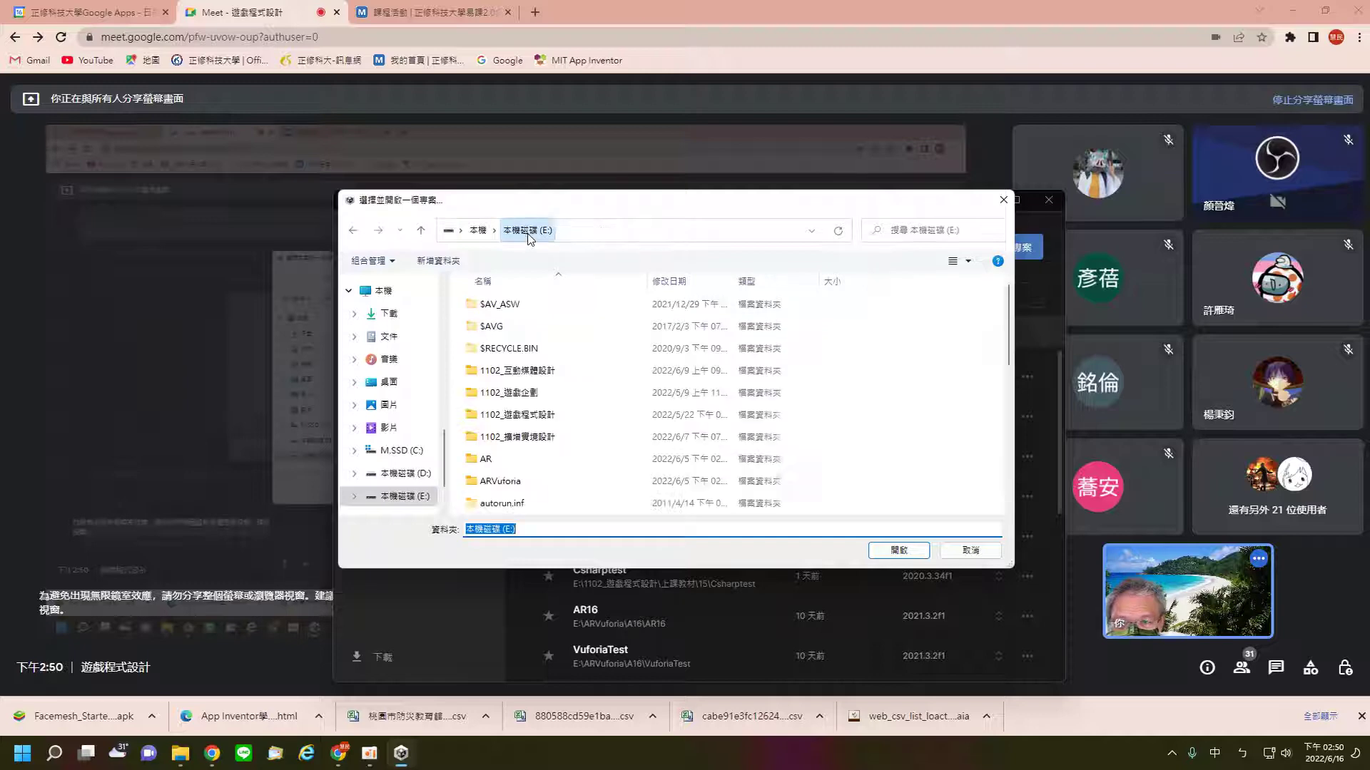
{"action": "double_click", "coordinate": [507, 416]}
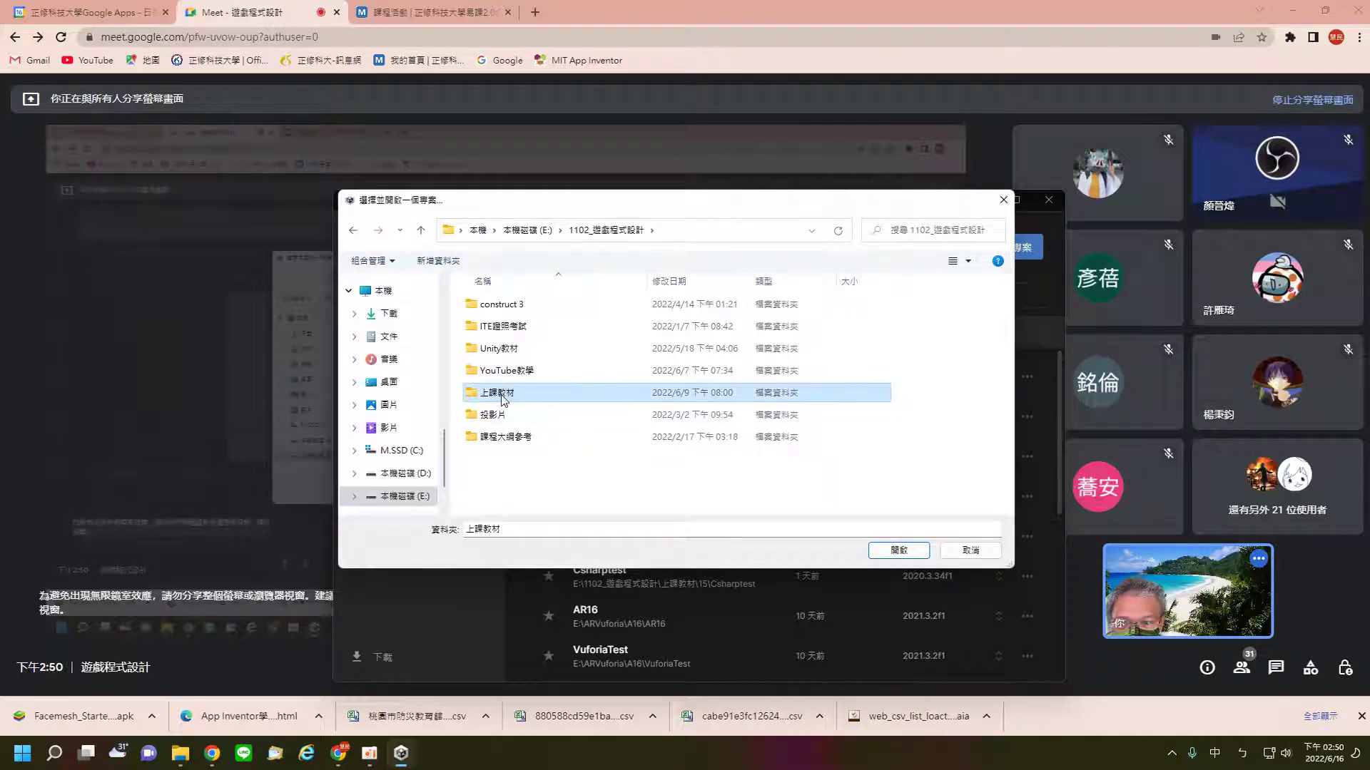
{"action": "double_click", "coordinate": [502, 397]}
{"action": "double_click", "coordinate": [488, 439]}
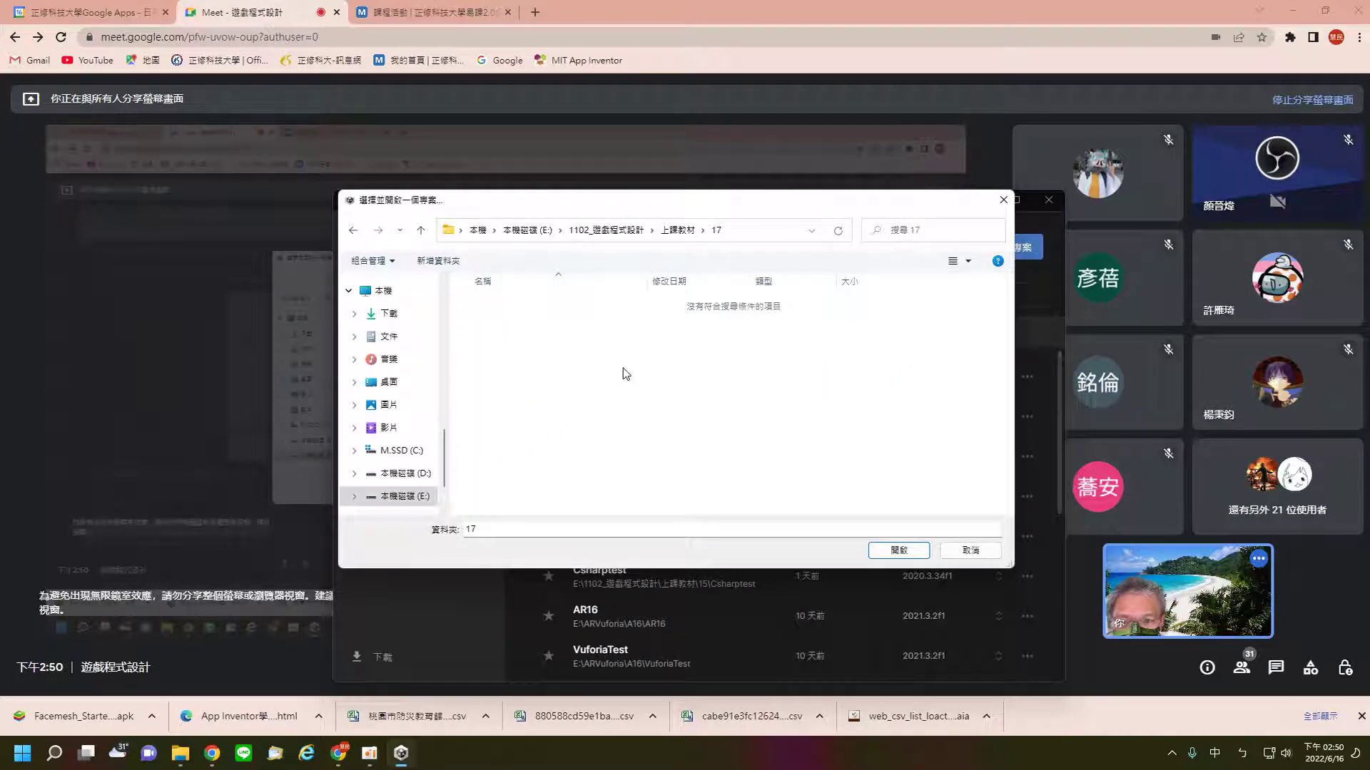
Step: Create a new 'breaker assets' folder in 17 and choose it as the project to open
{"action": "right_click", "coordinate": [625, 371]}
{"action": "mouse_move", "coordinate": [735, 554]}
{"action": "left_click", "coordinate": [849, 318]}
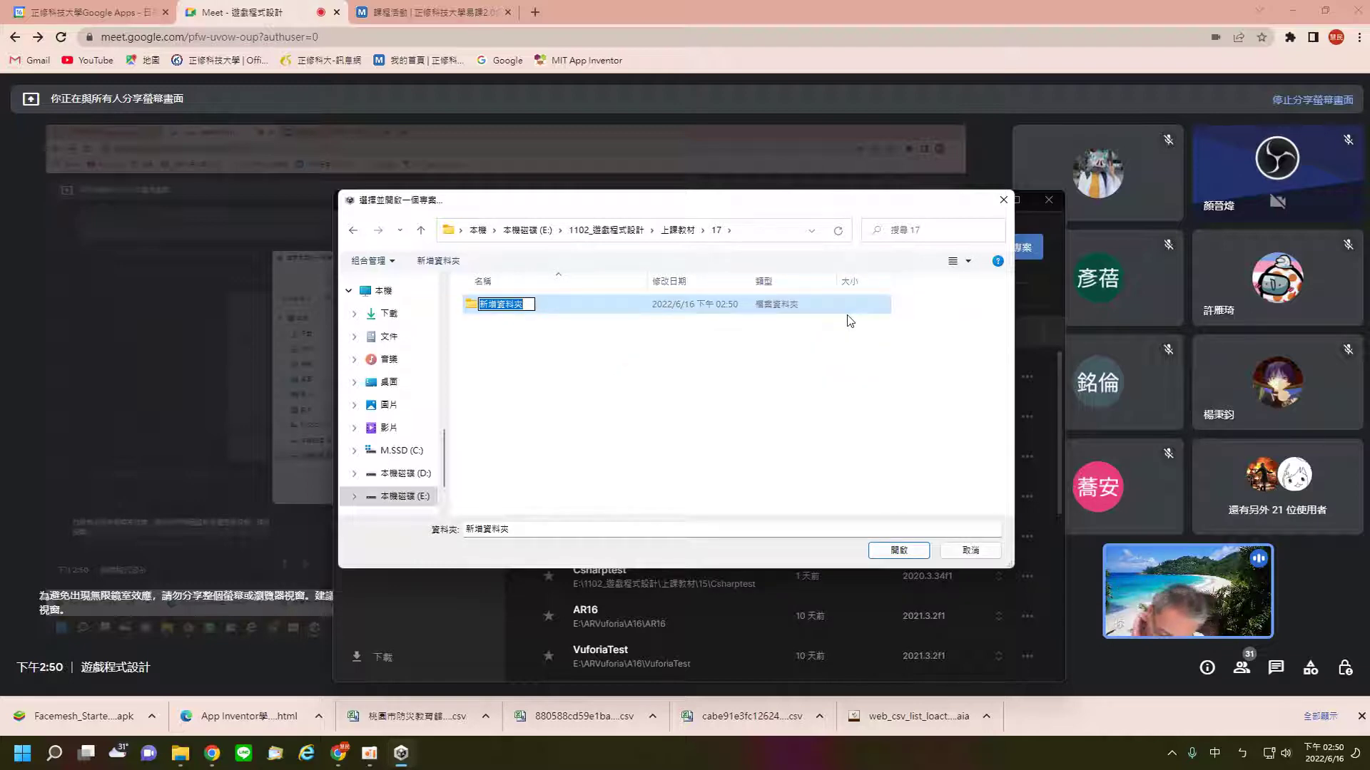
{"action": "type", "text": "ㄣ"}
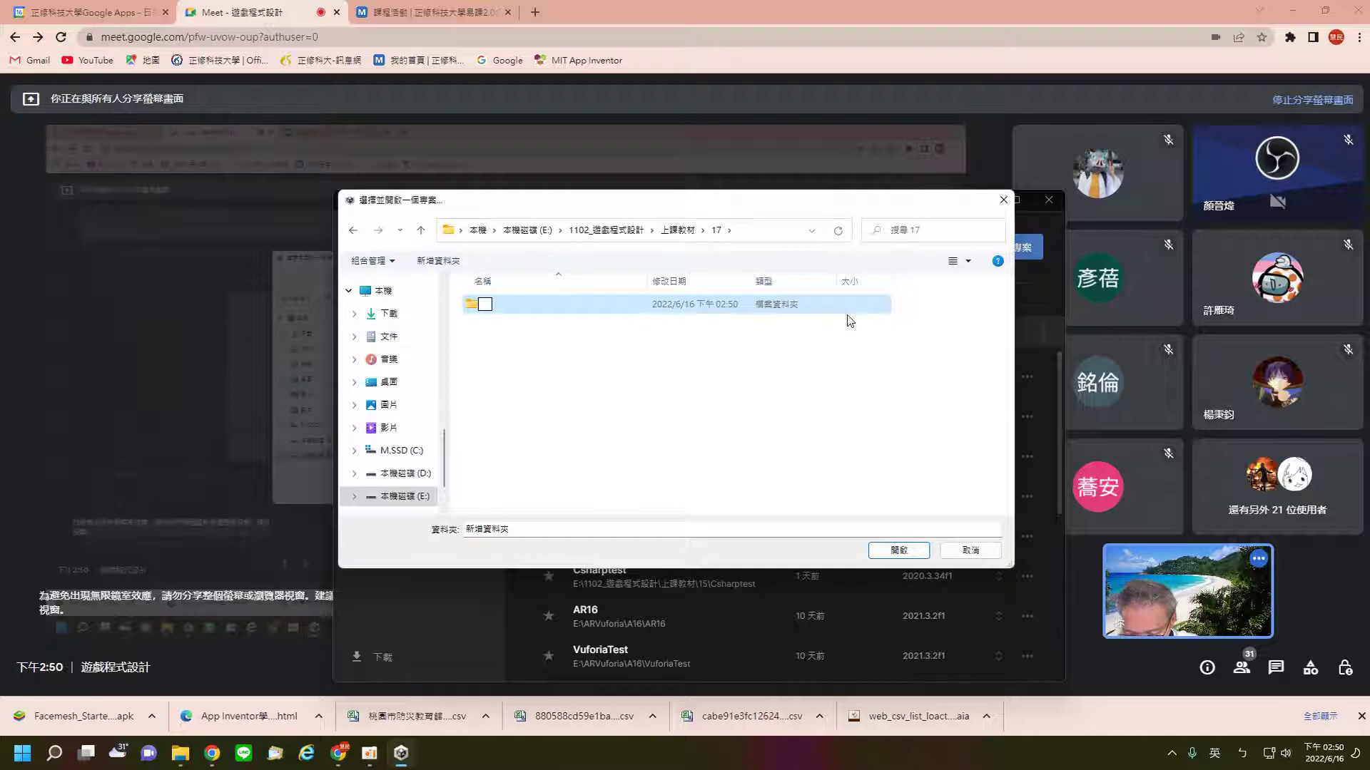
{"action": "type", "text": "ker"}
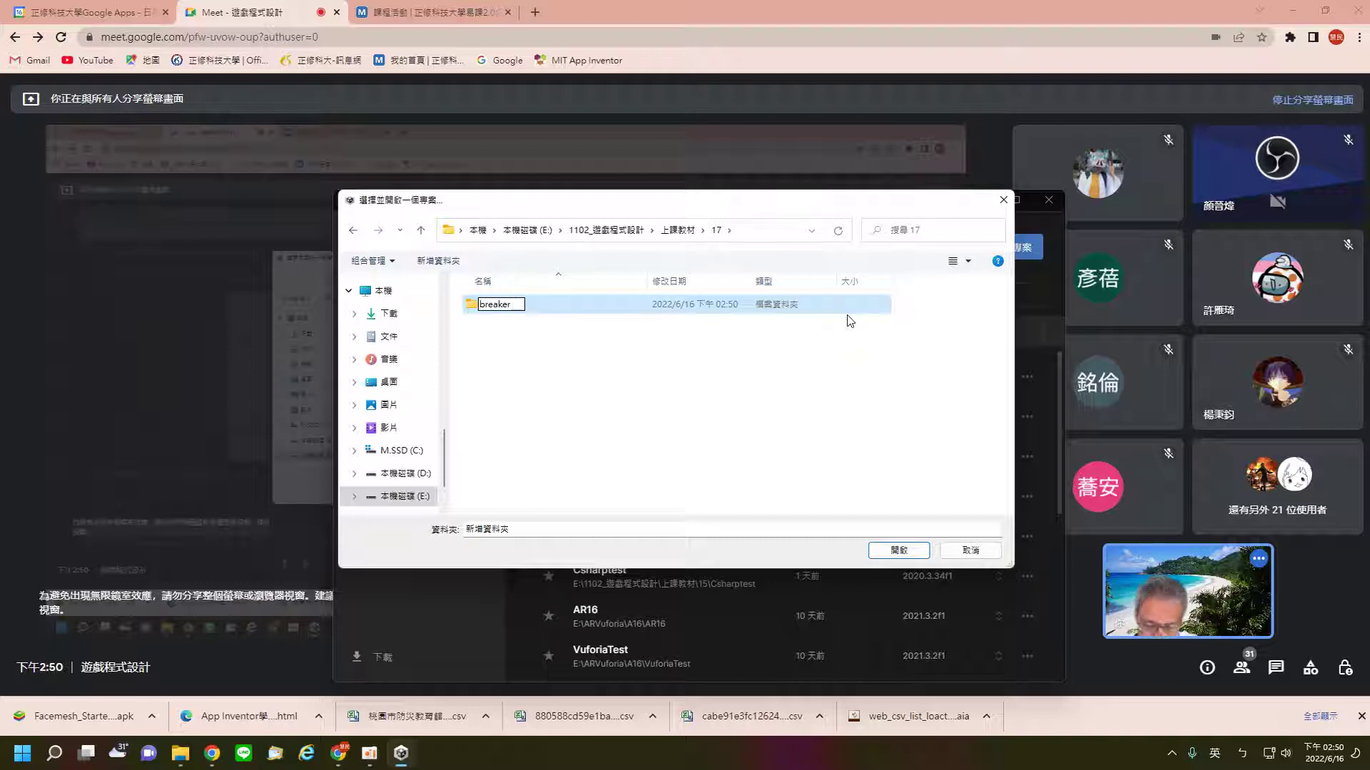
{"action": "type", "text": " assets"}
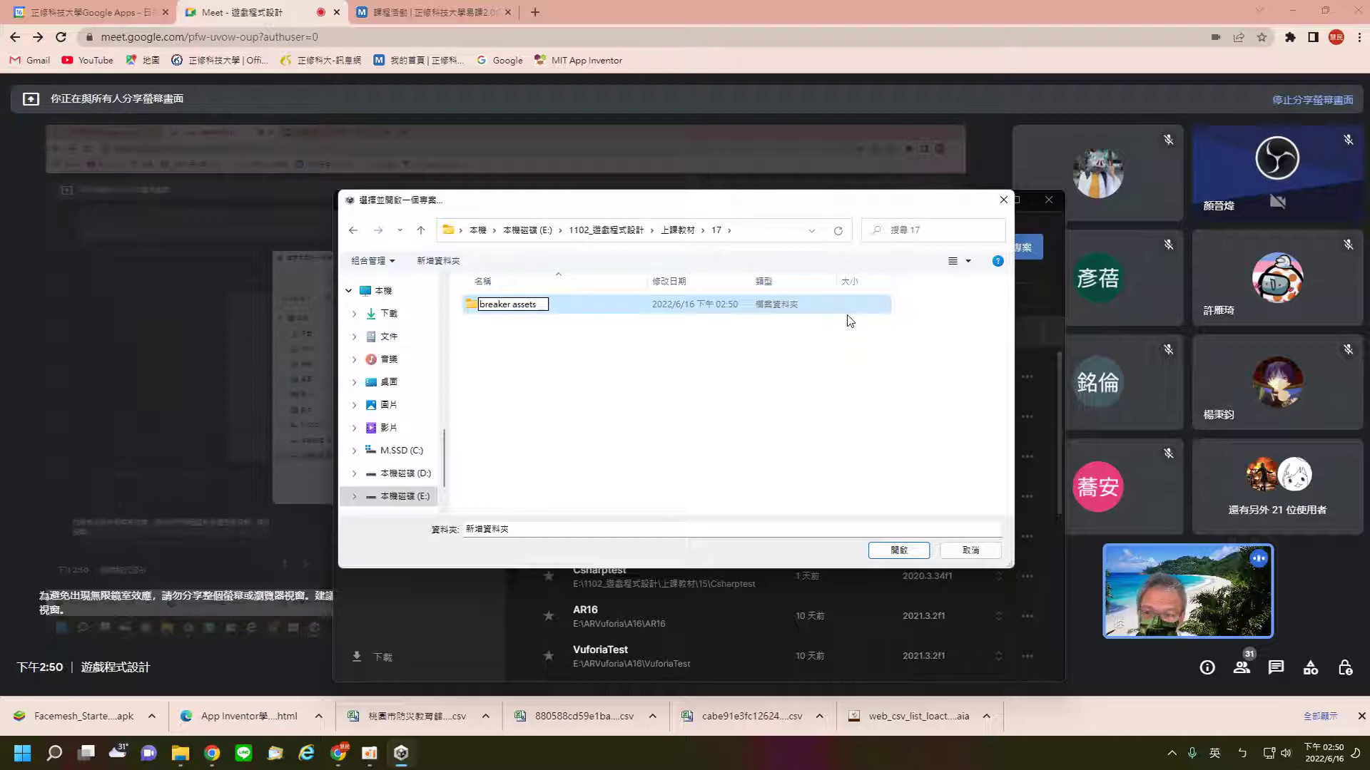
{"action": "left_click", "coordinate": [525, 399]}
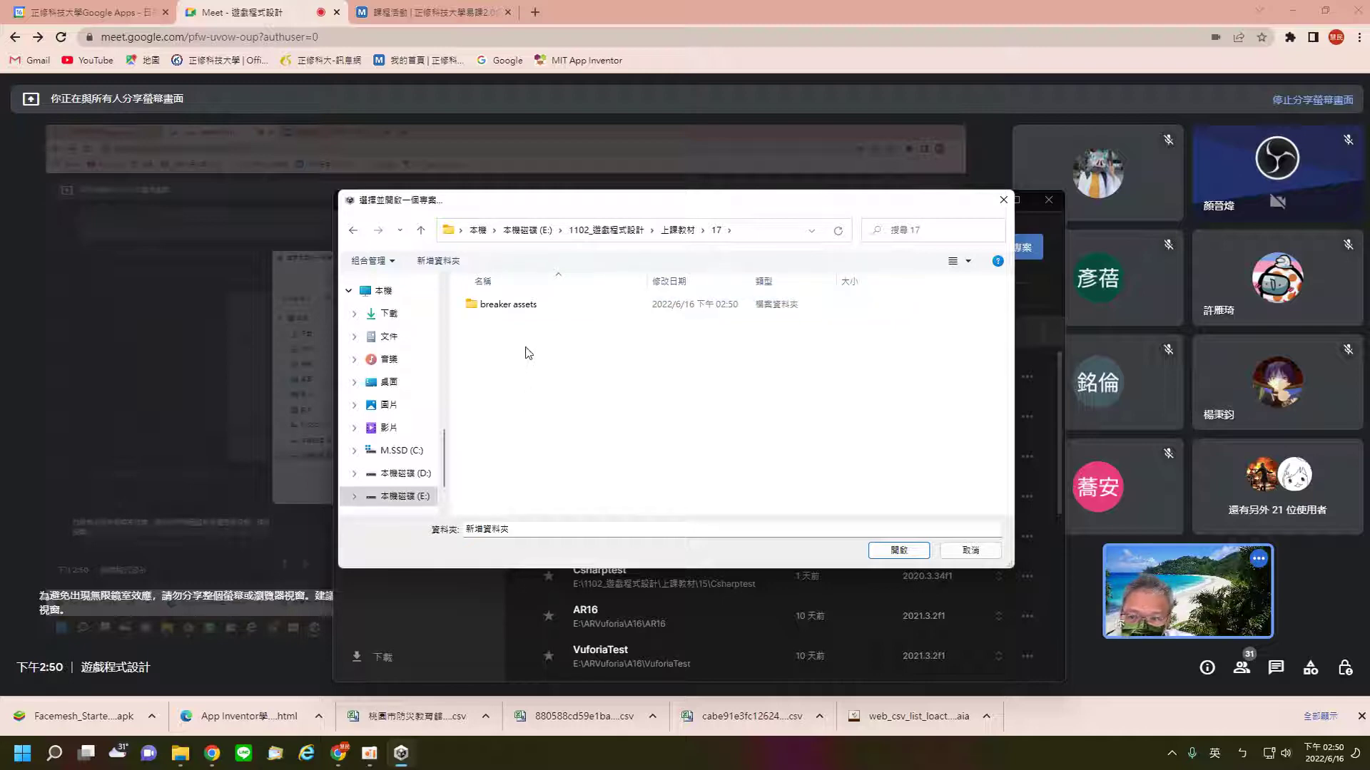
{"action": "double_click", "coordinate": [529, 307]}
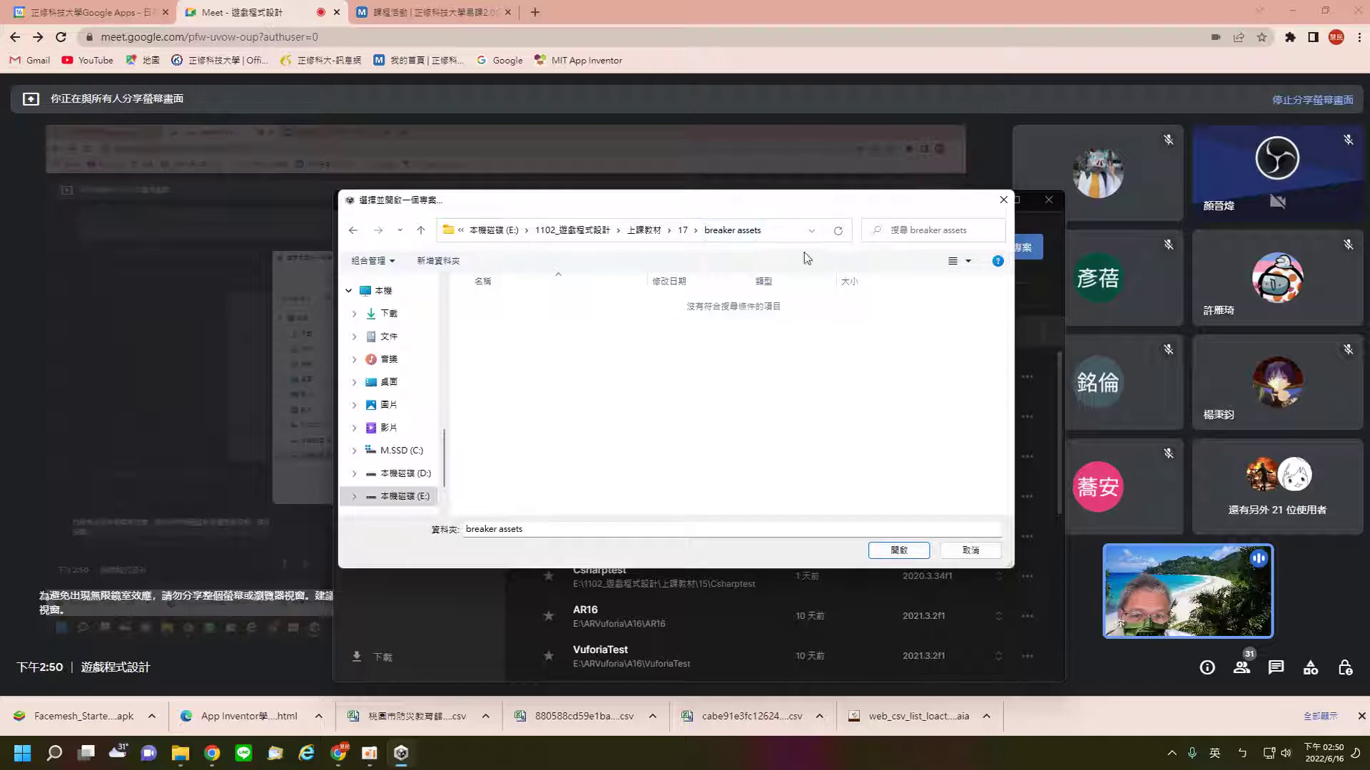
{"action": "left_click", "coordinate": [897, 550]}
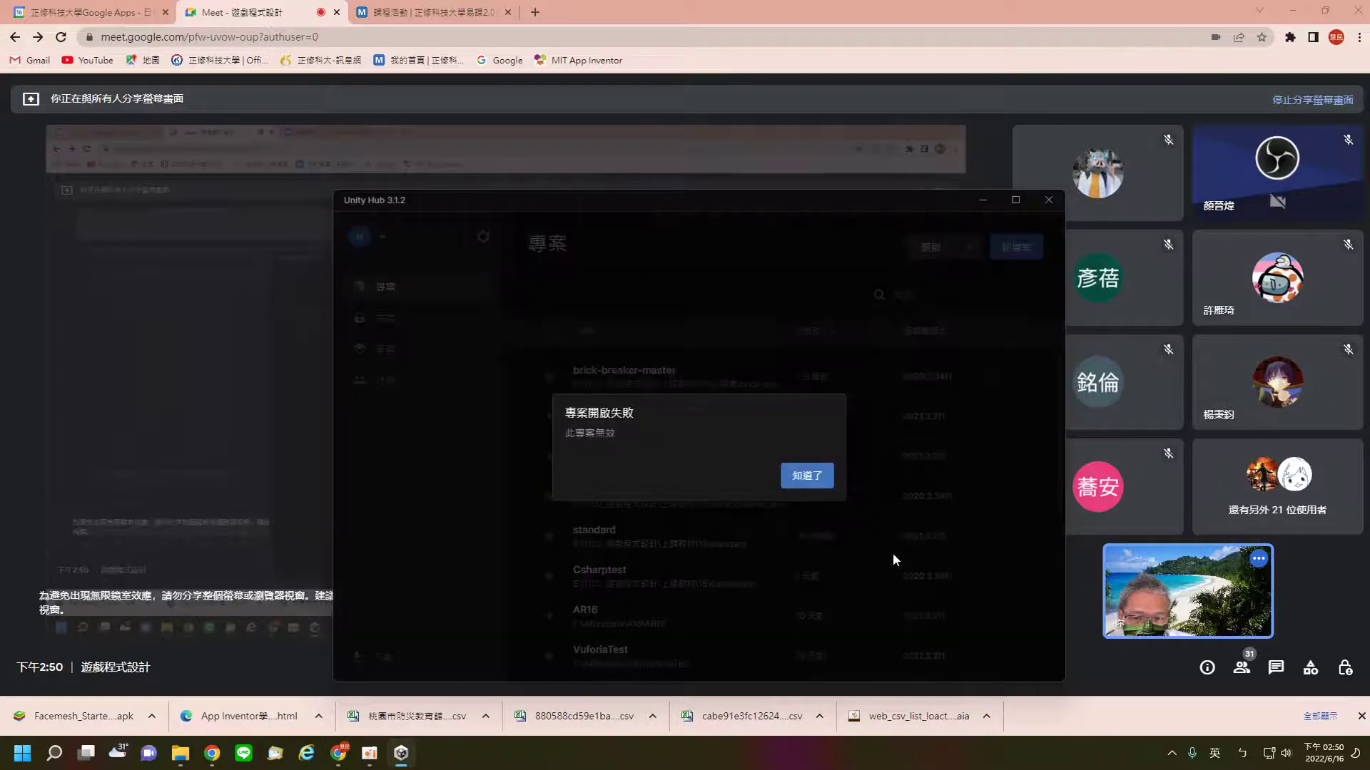
Step: Dismiss the open-failure message and start a new project with the 2D template
{"action": "left_click", "coordinate": [810, 476]}
{"action": "left_click", "coordinate": [1016, 247]}
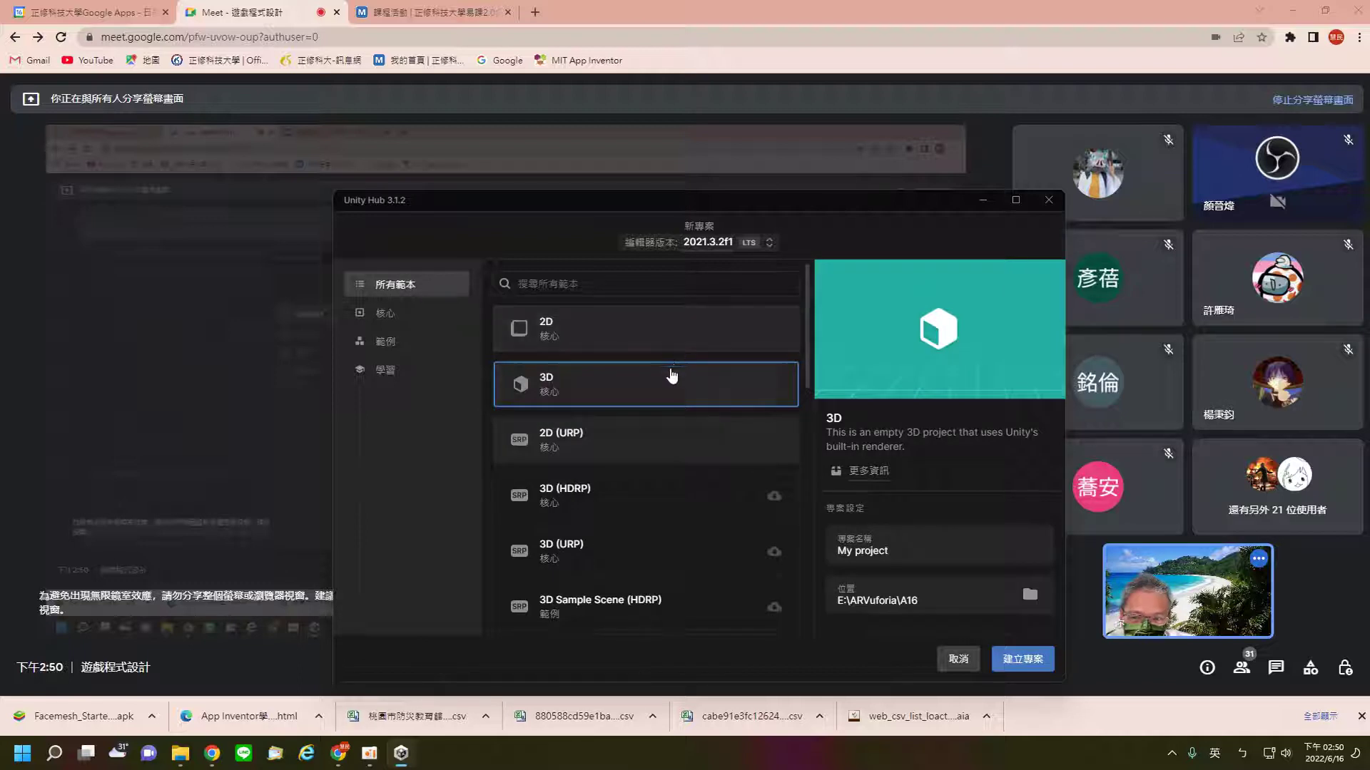
{"action": "left_click", "coordinate": [575, 336]}
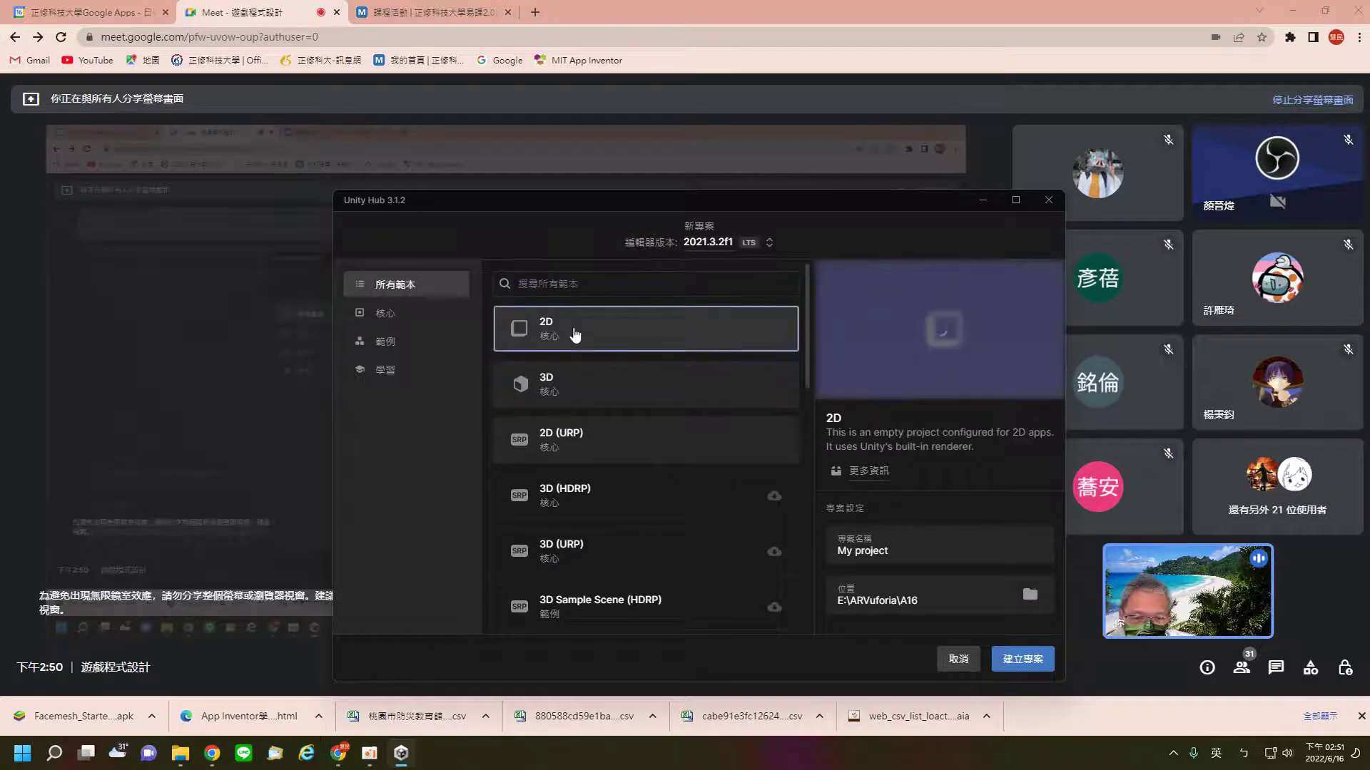
Step: Set the location to E:\1102_遊戲程式設計\上課教材\17\breaker assets, name it A17, and create it
{"action": "left_click", "coordinate": [1025, 592]}
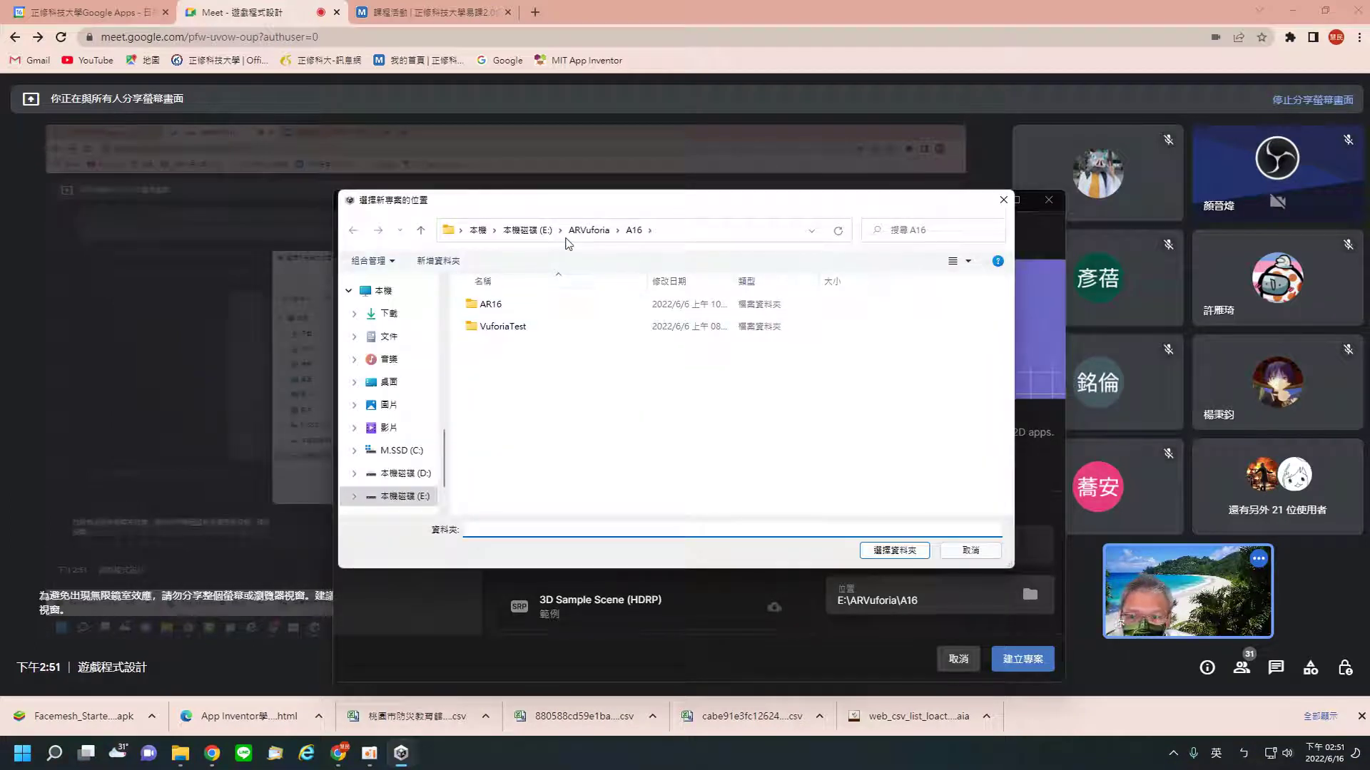
{"action": "left_click", "coordinate": [536, 233]}
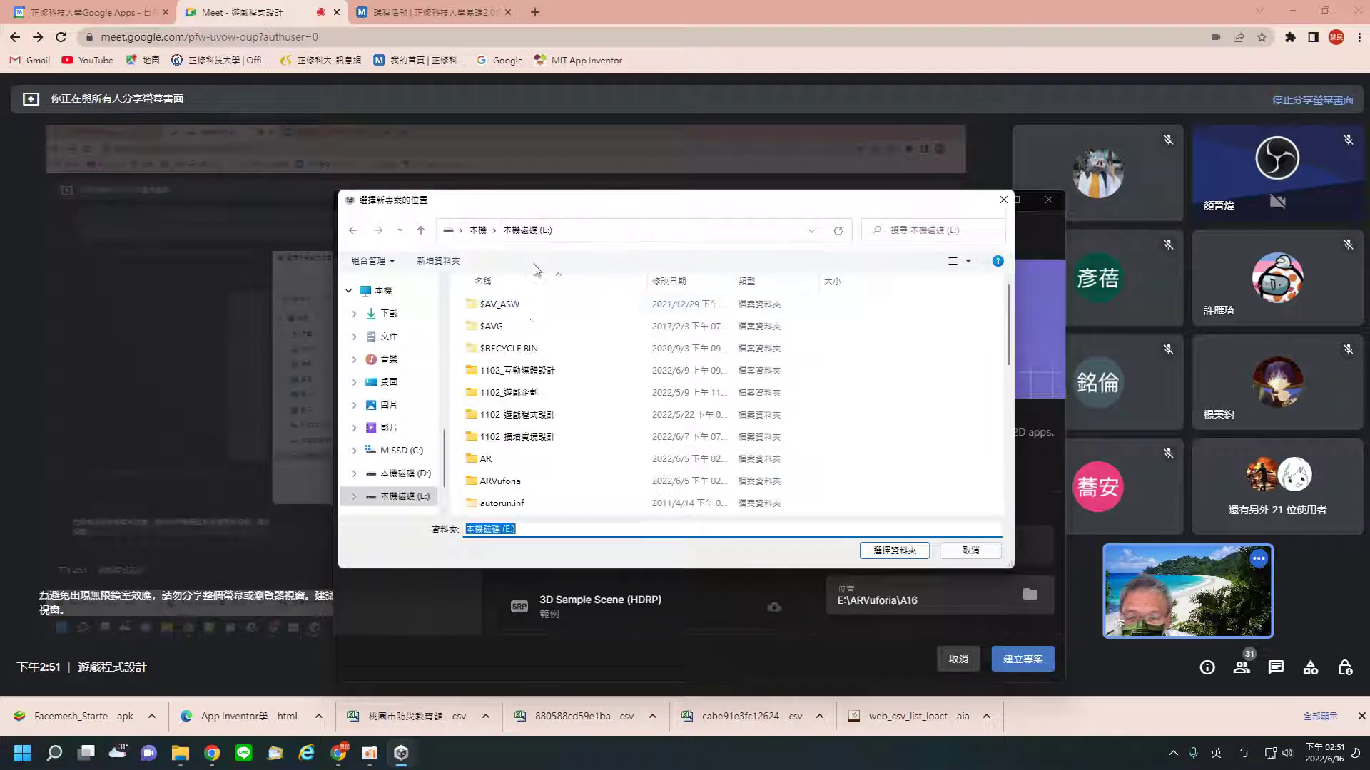
{"action": "double_click", "coordinate": [519, 415]}
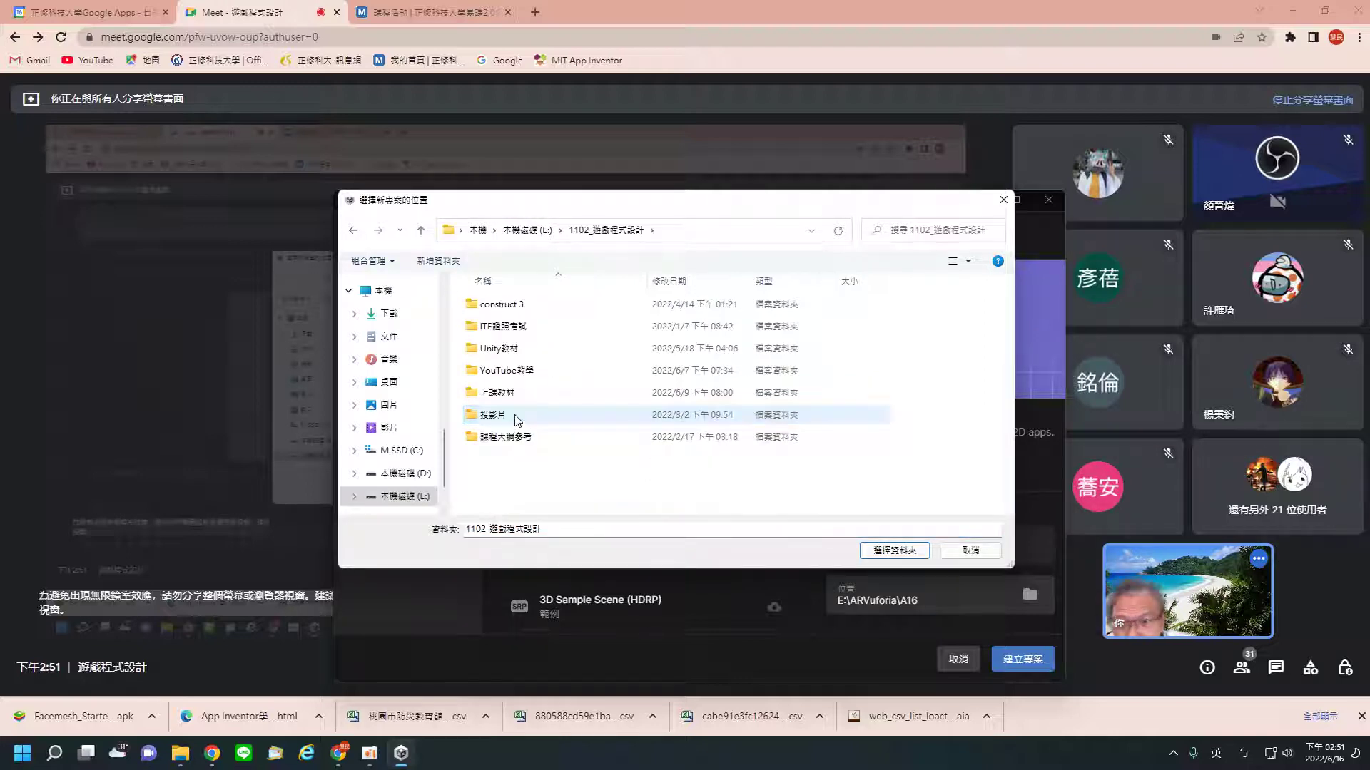
{"action": "double_click", "coordinate": [505, 399]}
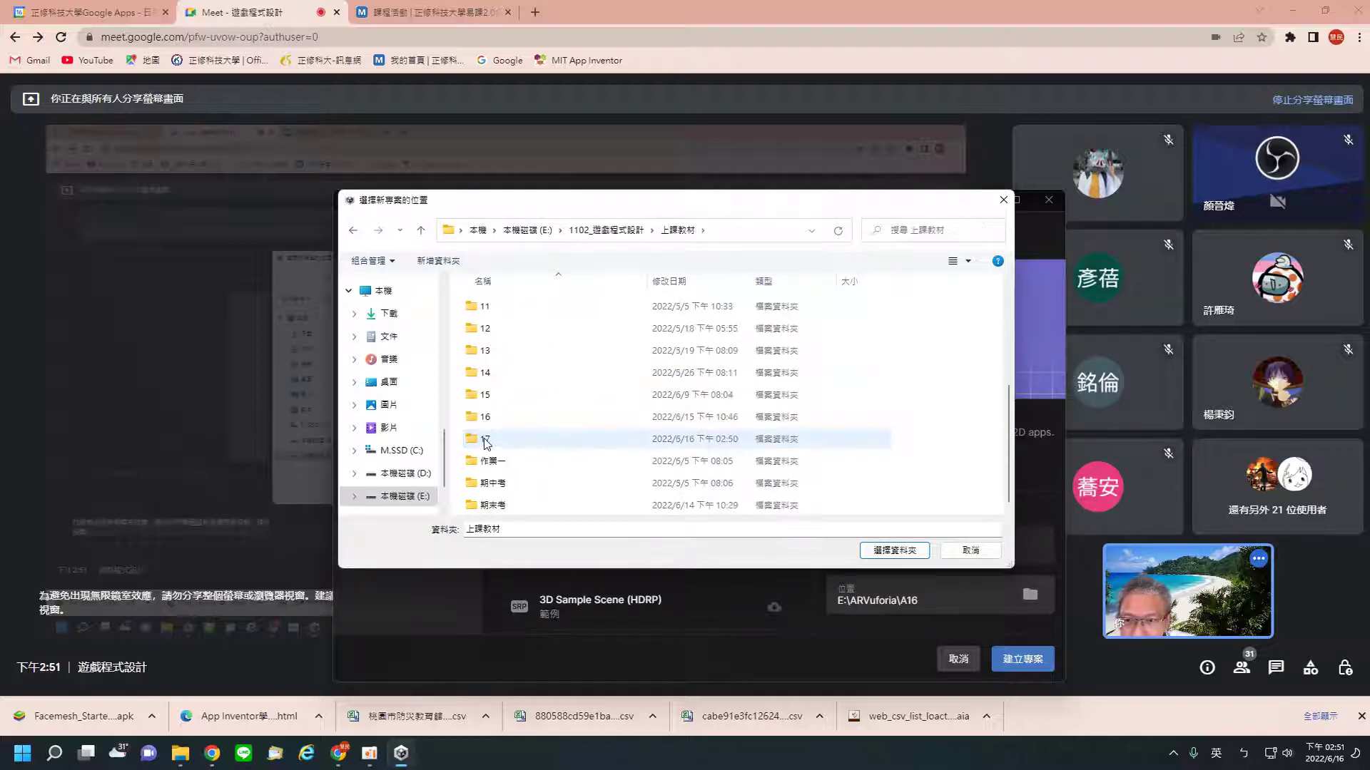
{"action": "double_click", "coordinate": [485, 438]}
{"action": "left_click", "coordinate": [513, 314]}
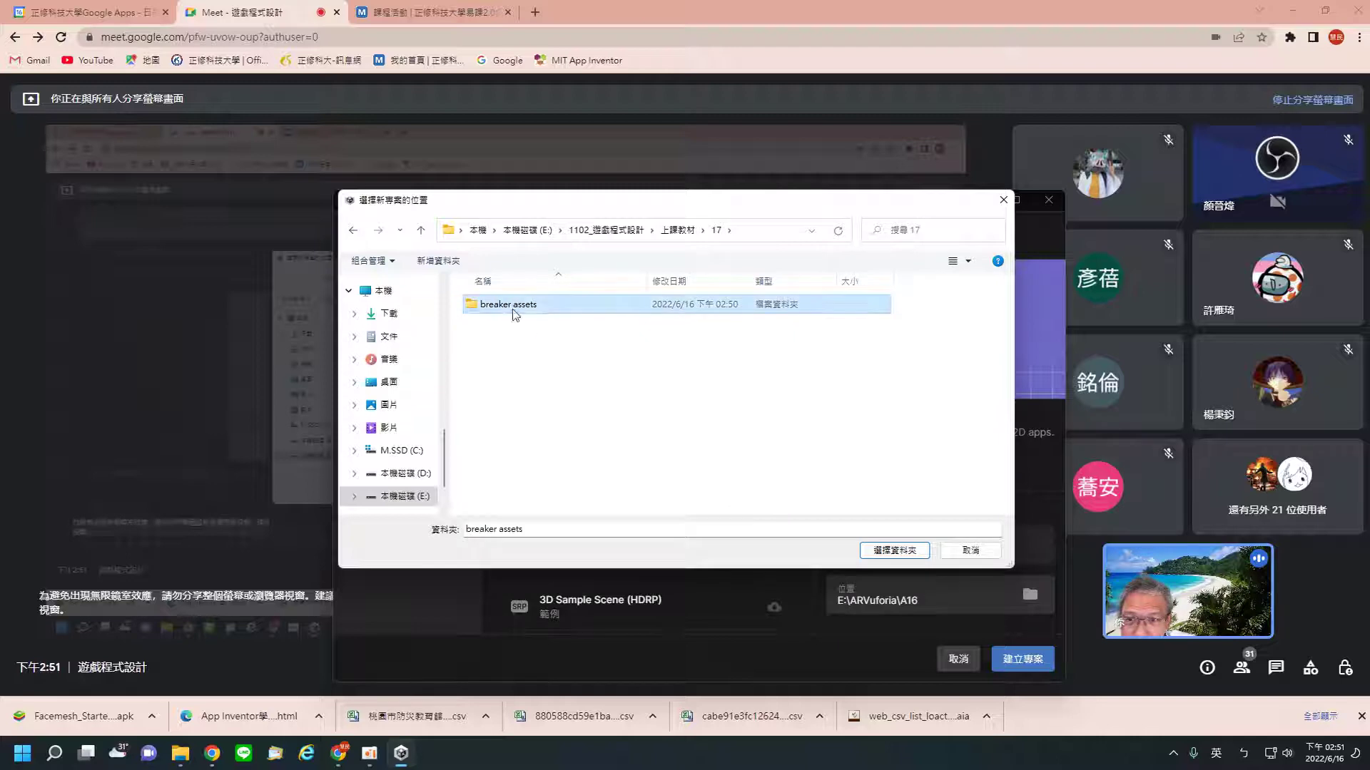
{"action": "left_click", "coordinate": [893, 550]}
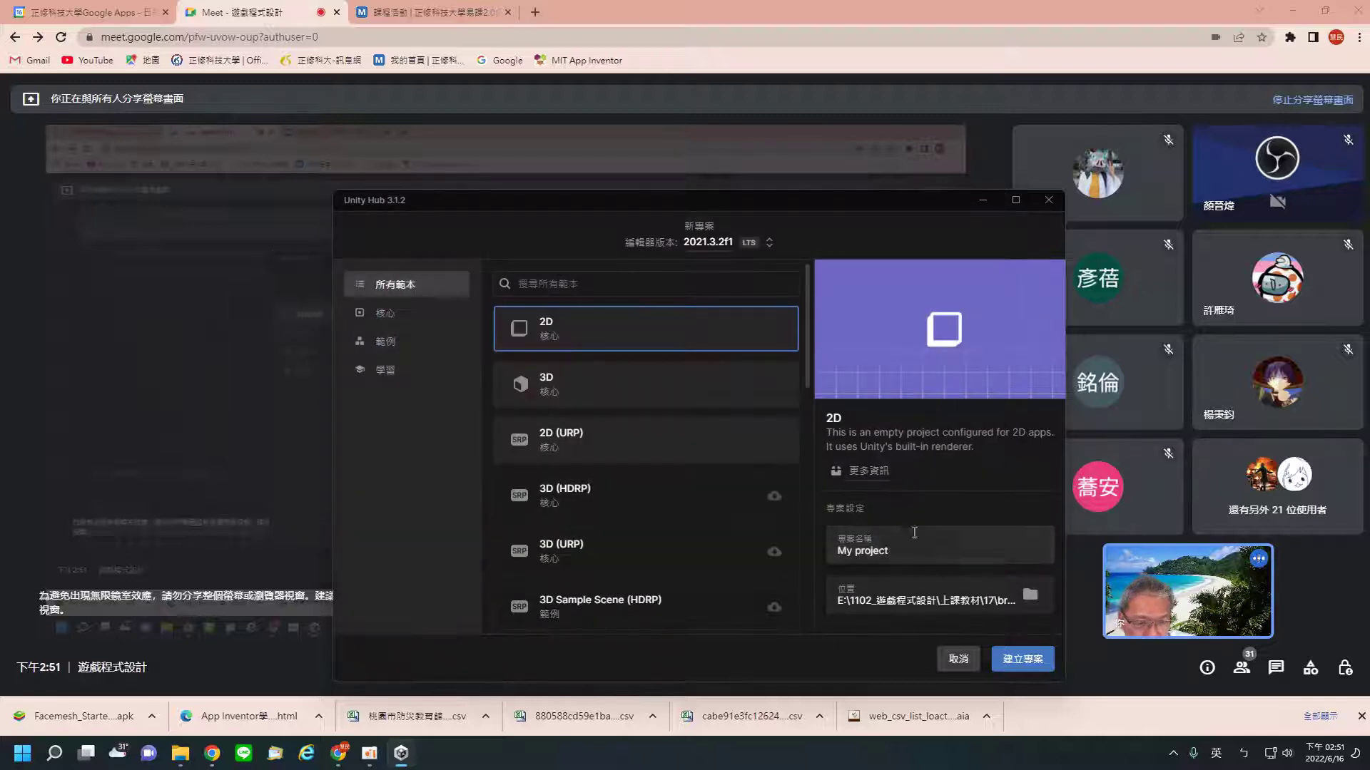
{"action": "left_click_drag", "start_coordinate": [965, 562], "coordinate": [806, 547]}
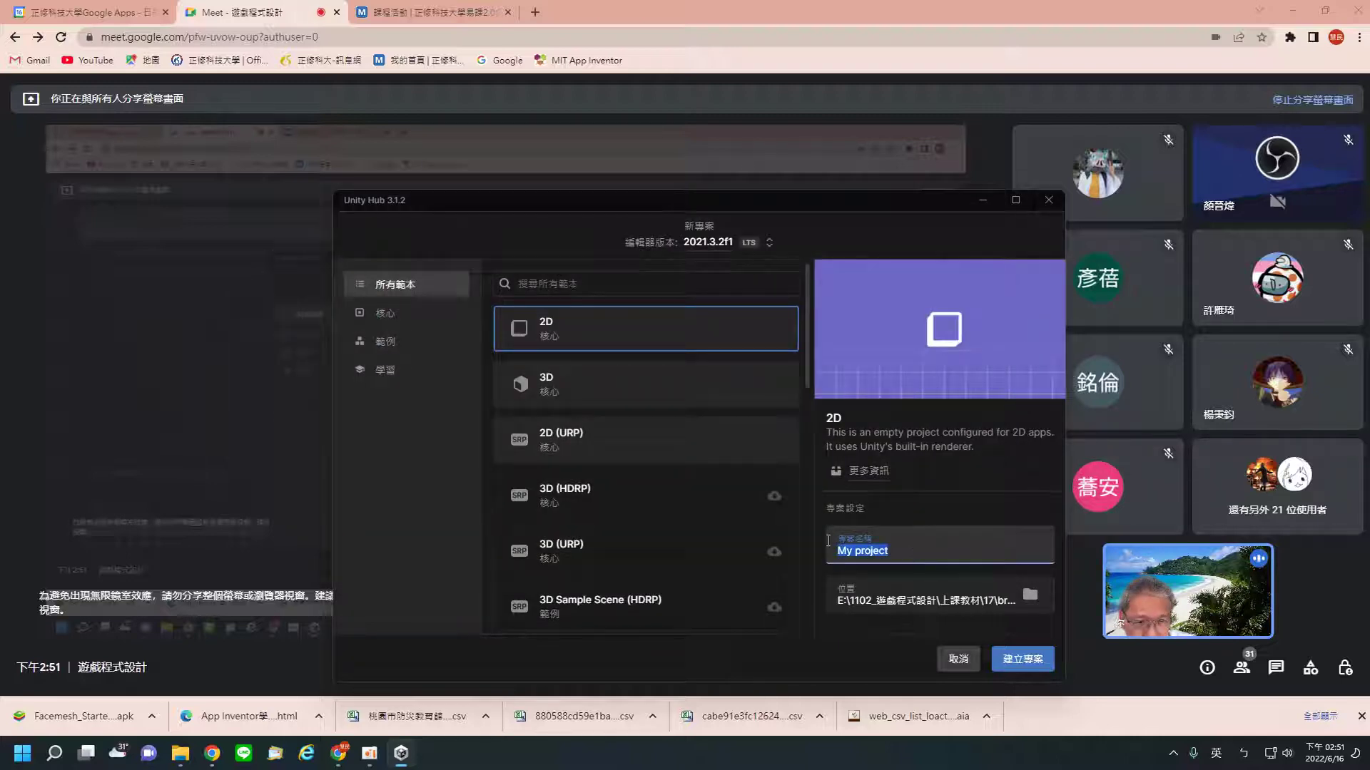
{"action": "type", "text": "A17"}
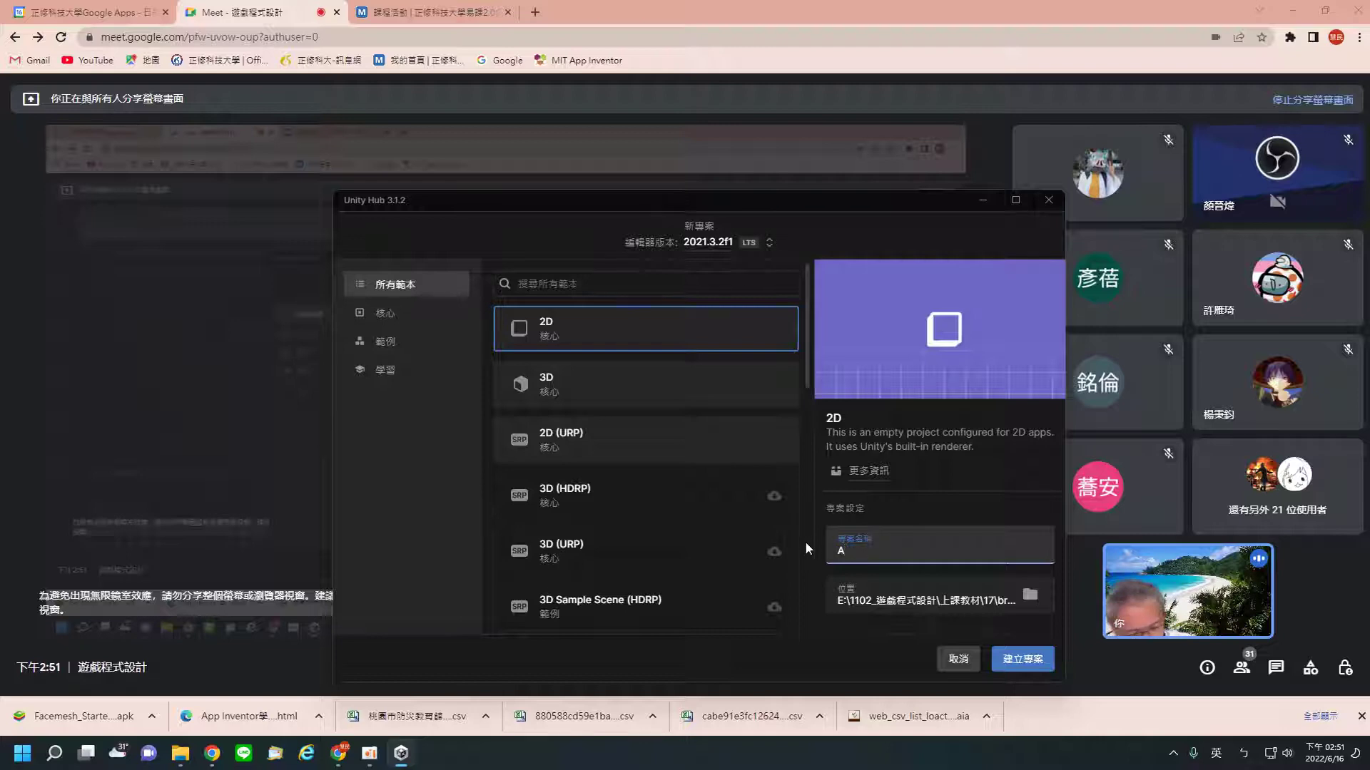
{"action": "left_click", "coordinate": [1023, 662]}
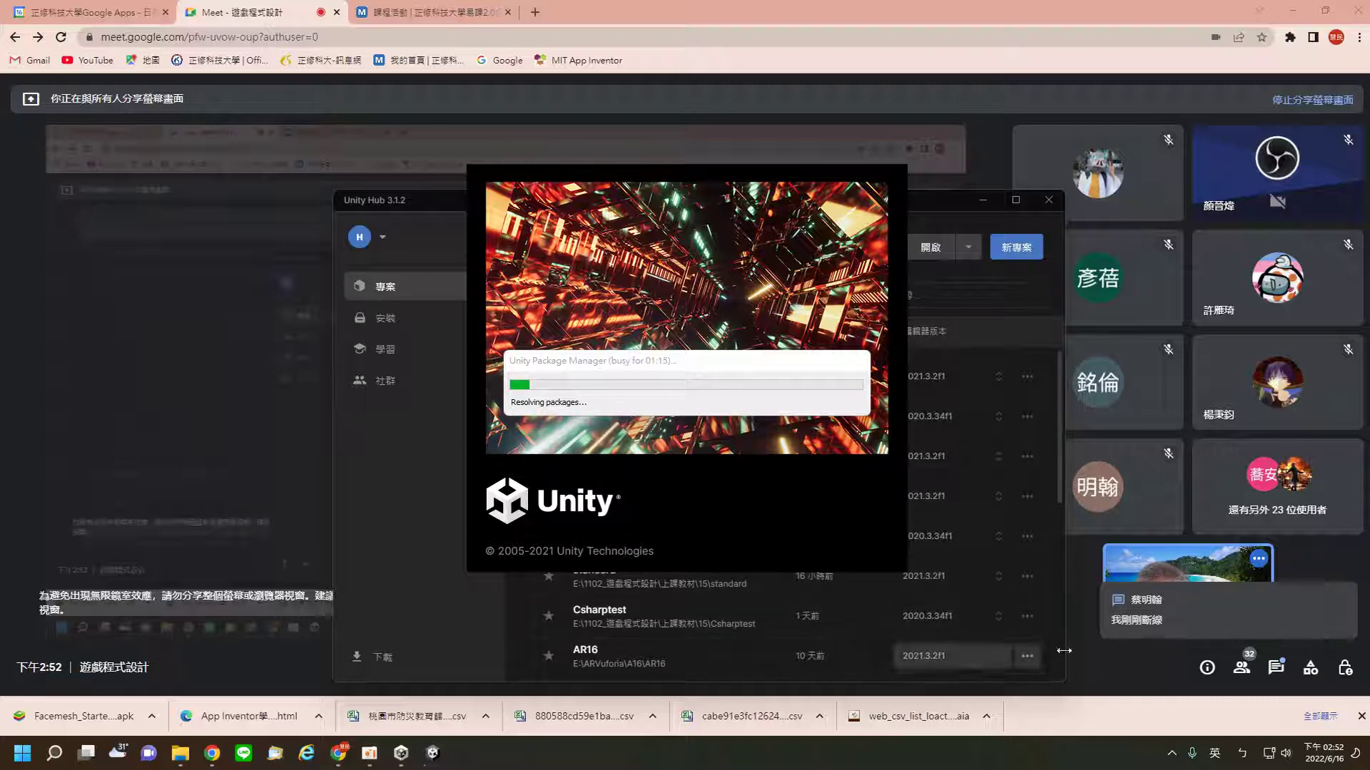
Step: Review the Meet participants list and in-call chat, then bring the folder 17 Explorer window forward
{"action": "left_click", "coordinate": [1246, 667]}
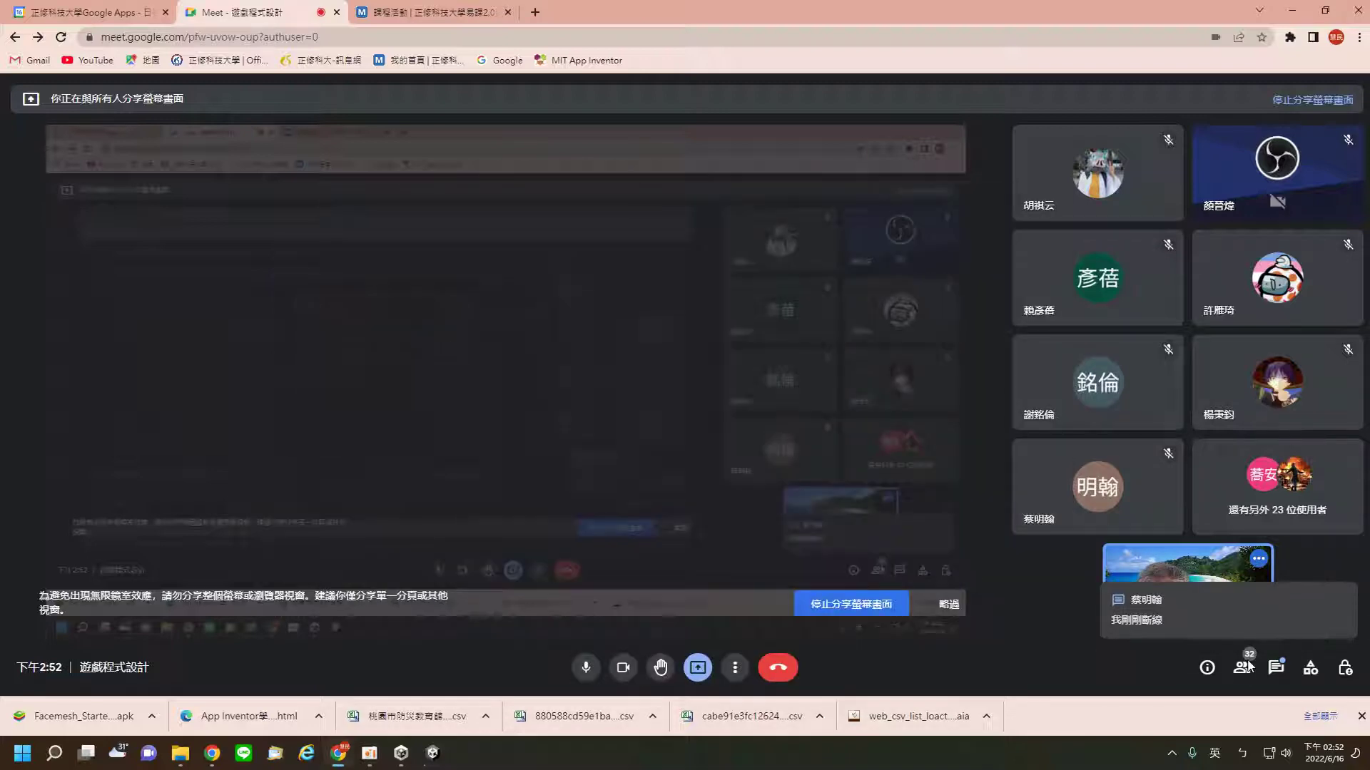
{"action": "left_click", "coordinate": [1245, 669]}
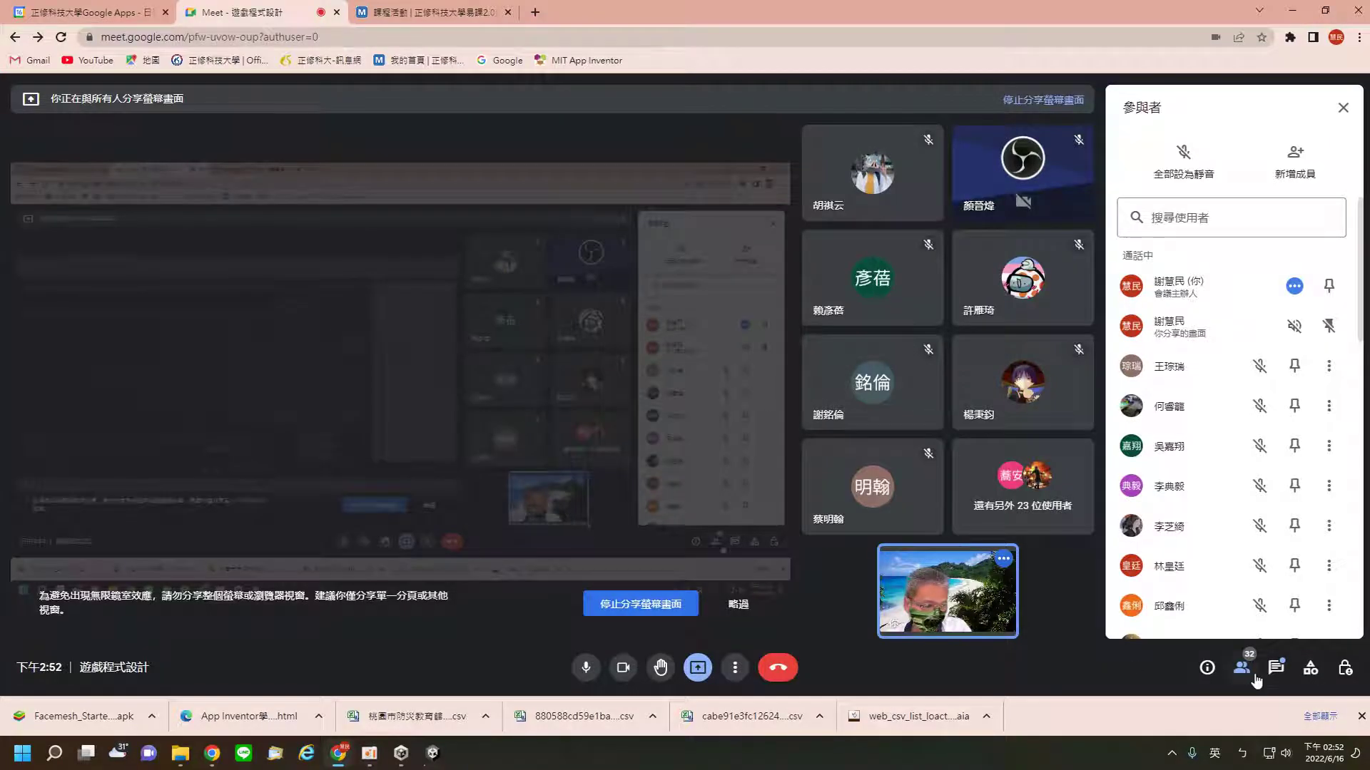
{"action": "left_click", "coordinate": [1275, 669]}
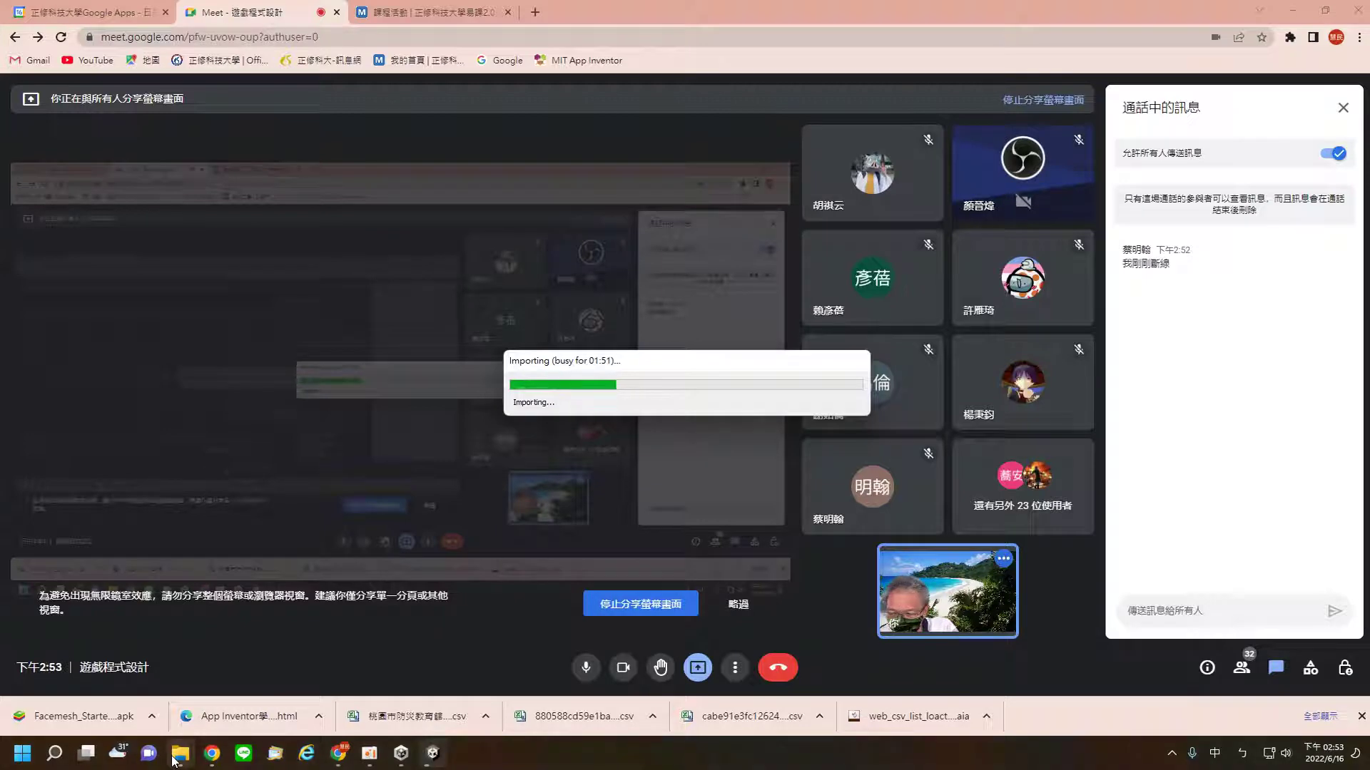
{"action": "mouse_move", "coordinate": [185, 755]}
{"action": "left_click", "coordinate": [164, 710]}
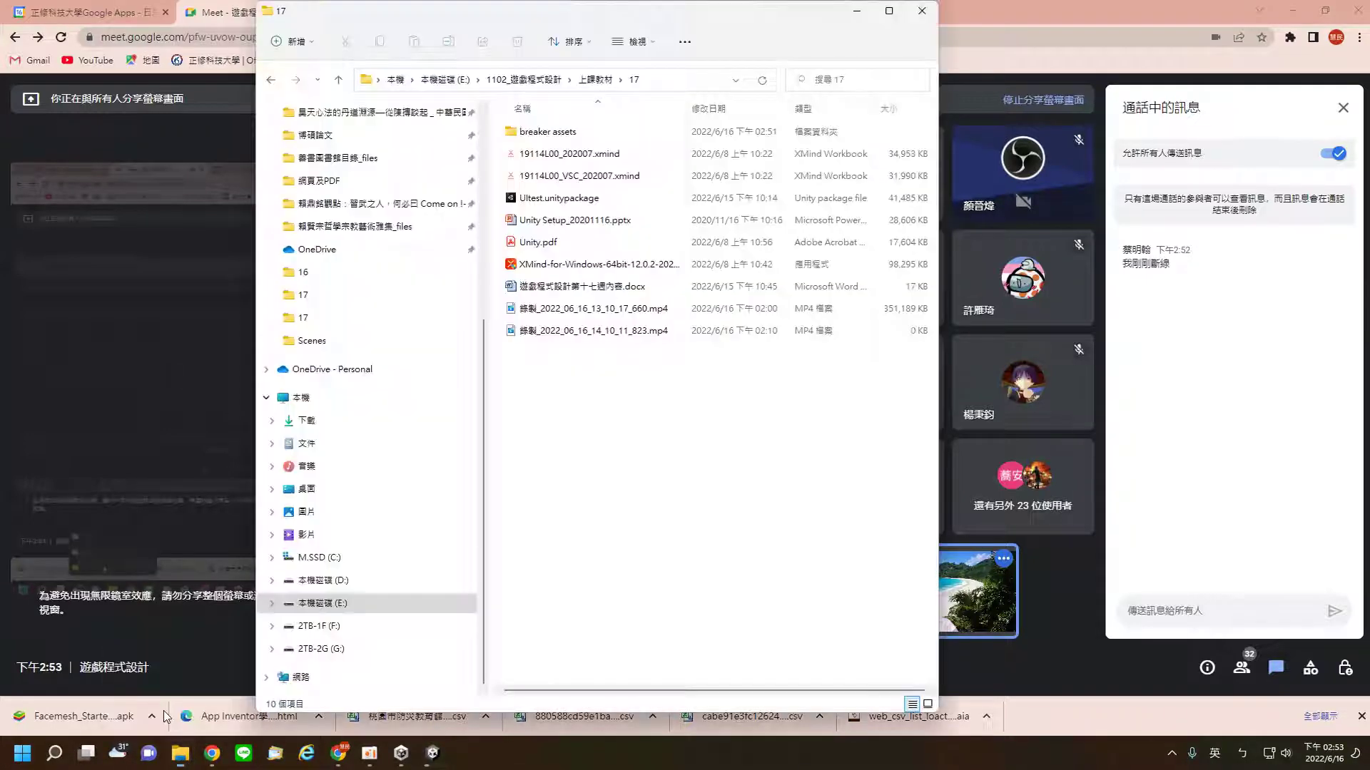
Step: Open breaker assets > A17 to view its project folders, then switch to the Unity editor with A17
{"action": "left_click", "coordinate": [563, 136]}
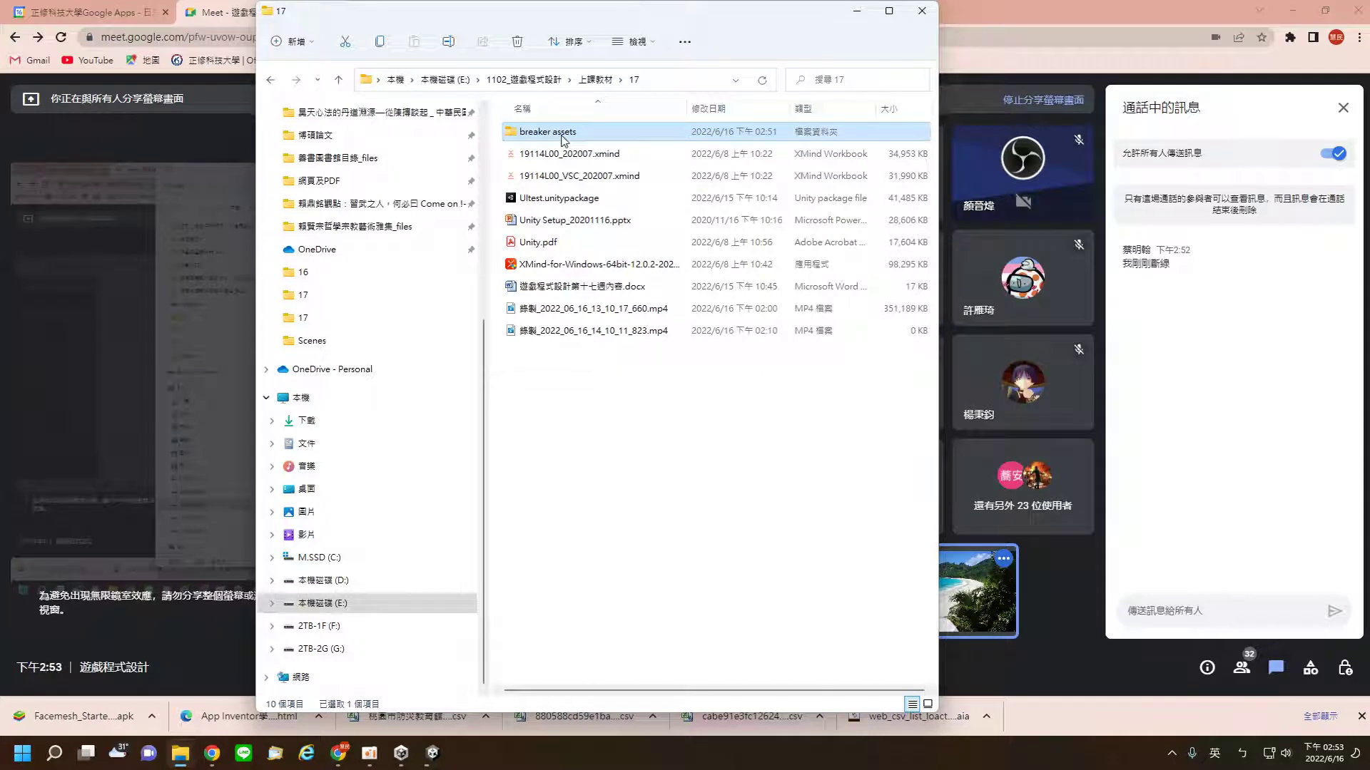
{"action": "double_click", "coordinate": [563, 136]}
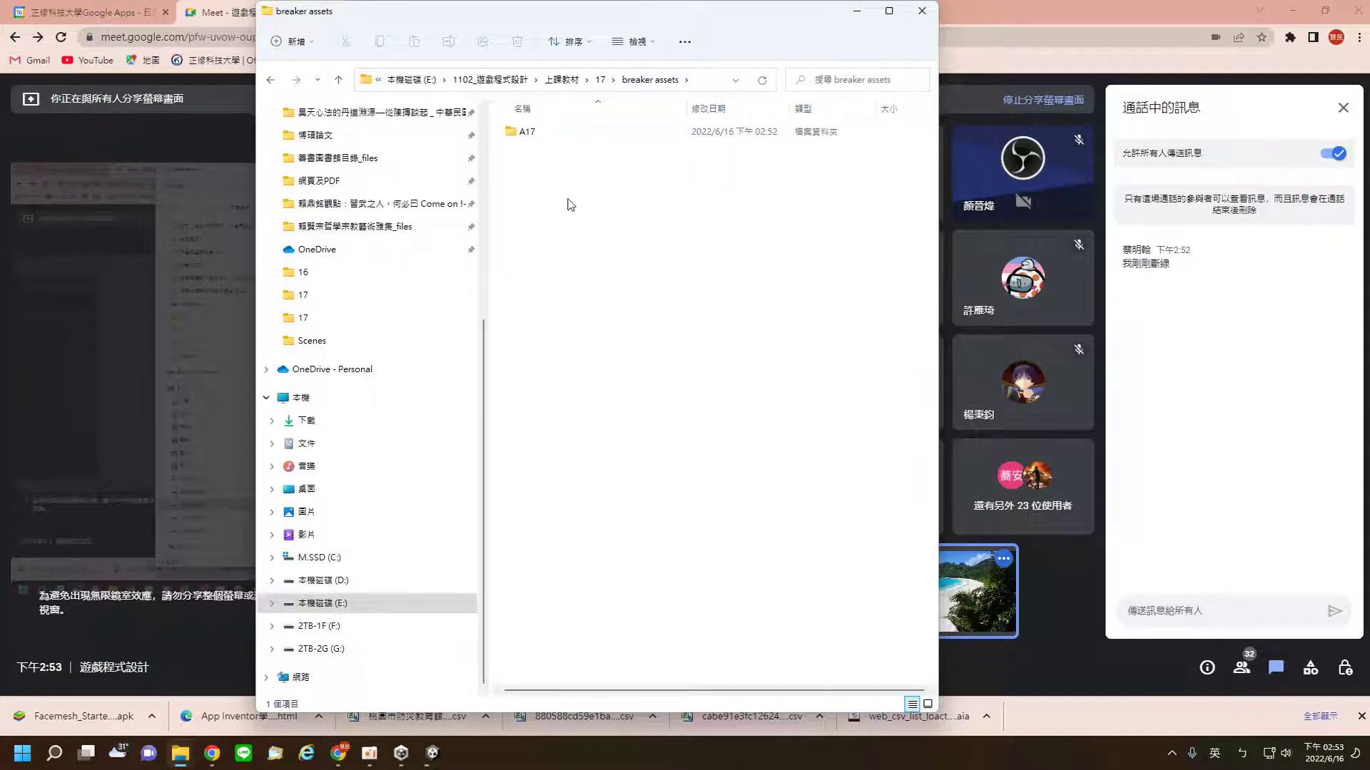
{"action": "left_click", "coordinate": [532, 135]}
{"action": "double_click", "coordinate": [532, 136]}
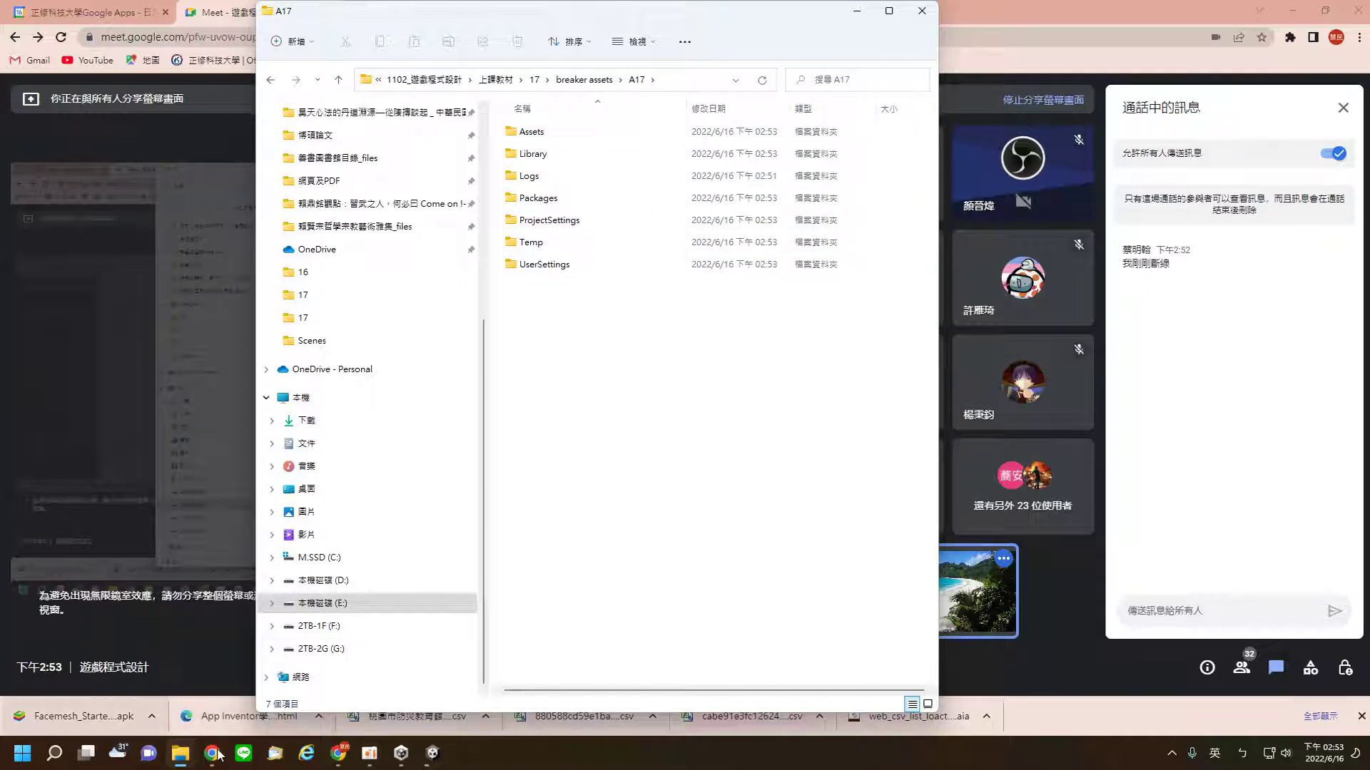
{"action": "left_click", "coordinate": [439, 759]}
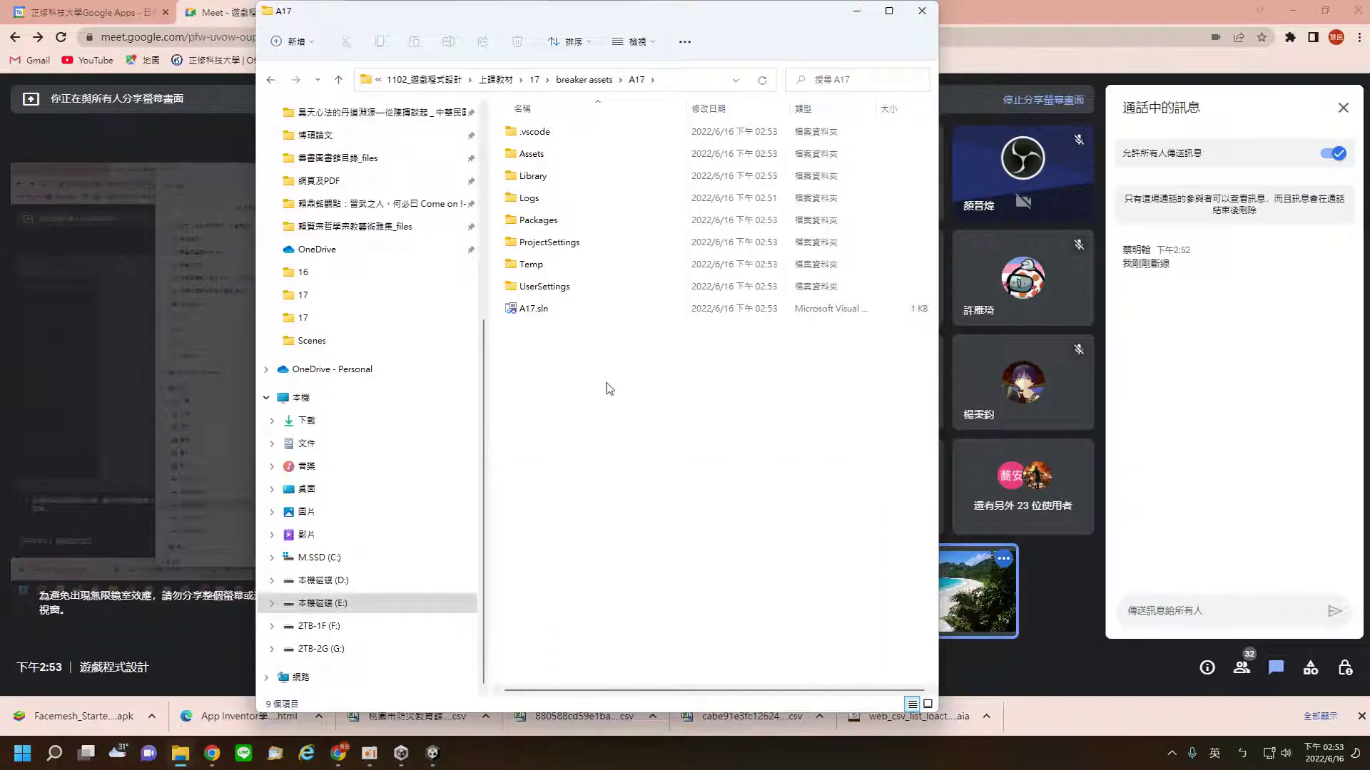
{"action": "left_click", "coordinate": [433, 755]}
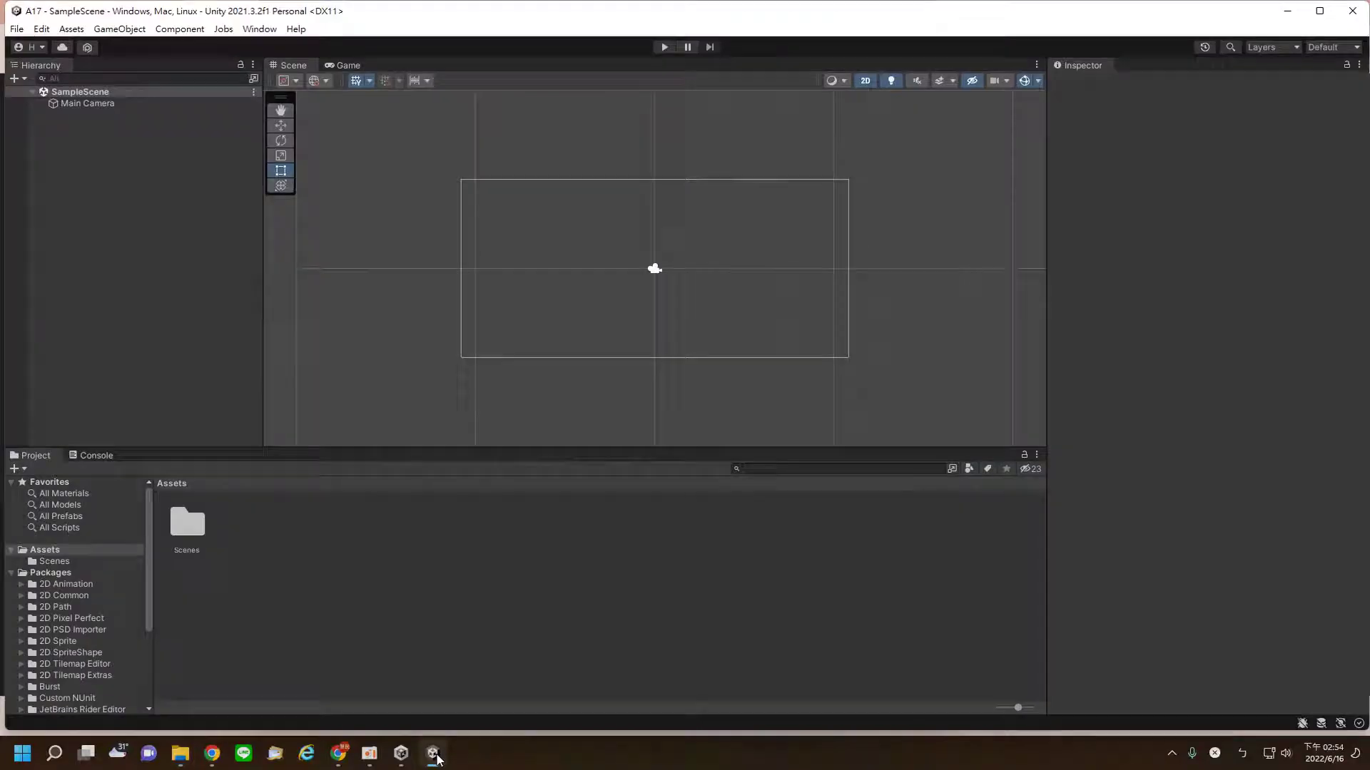
Step: Switch the editor layout to AR16
{"action": "left_click", "coordinate": [1353, 51]}
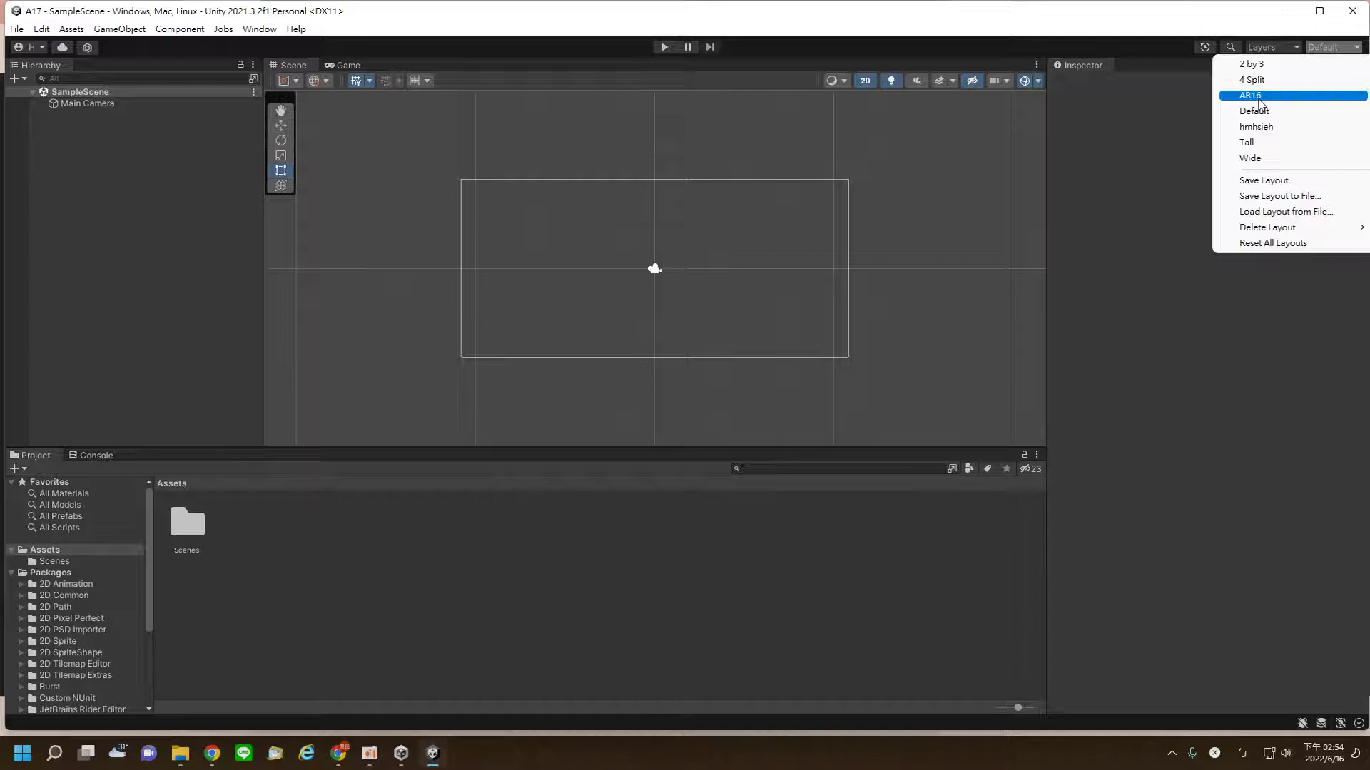
{"action": "left_click", "coordinate": [1259, 100]}
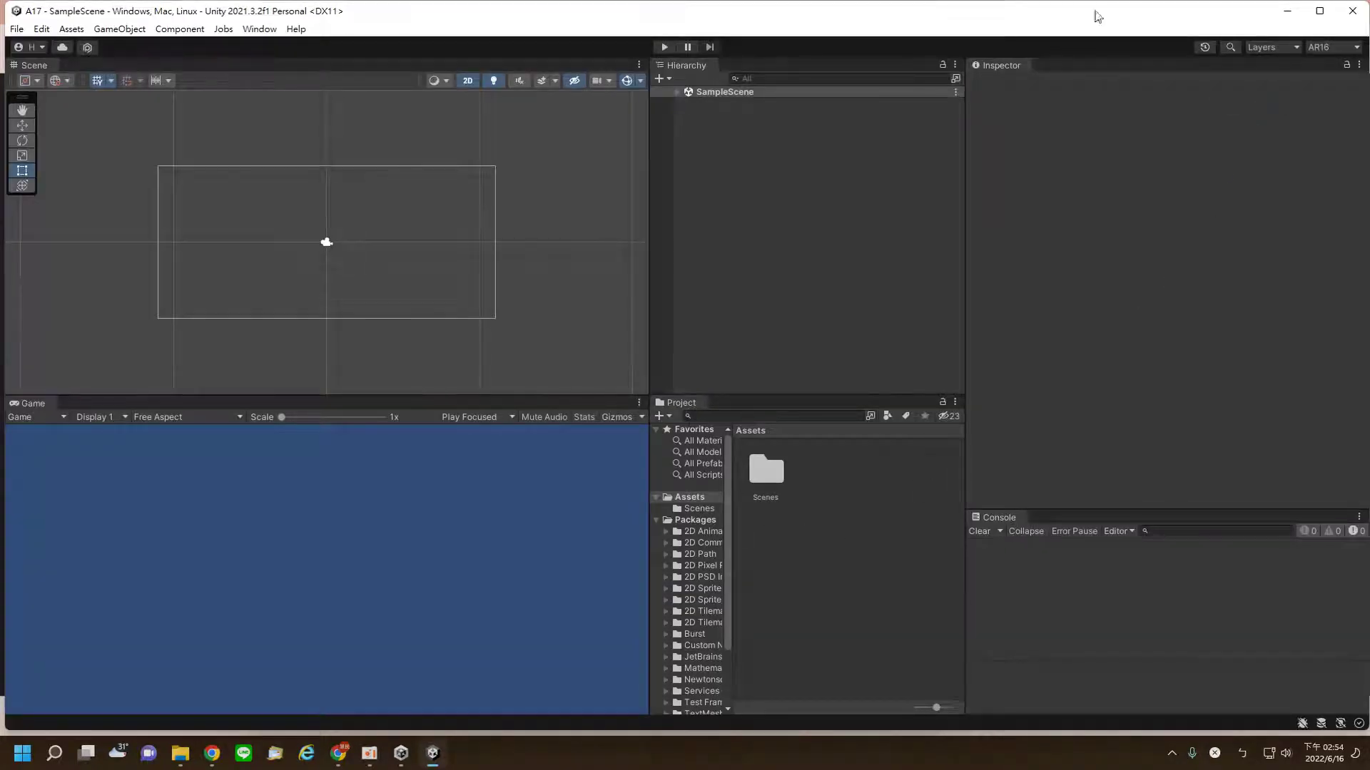
{"action": "left_click", "coordinate": [1349, 48]}
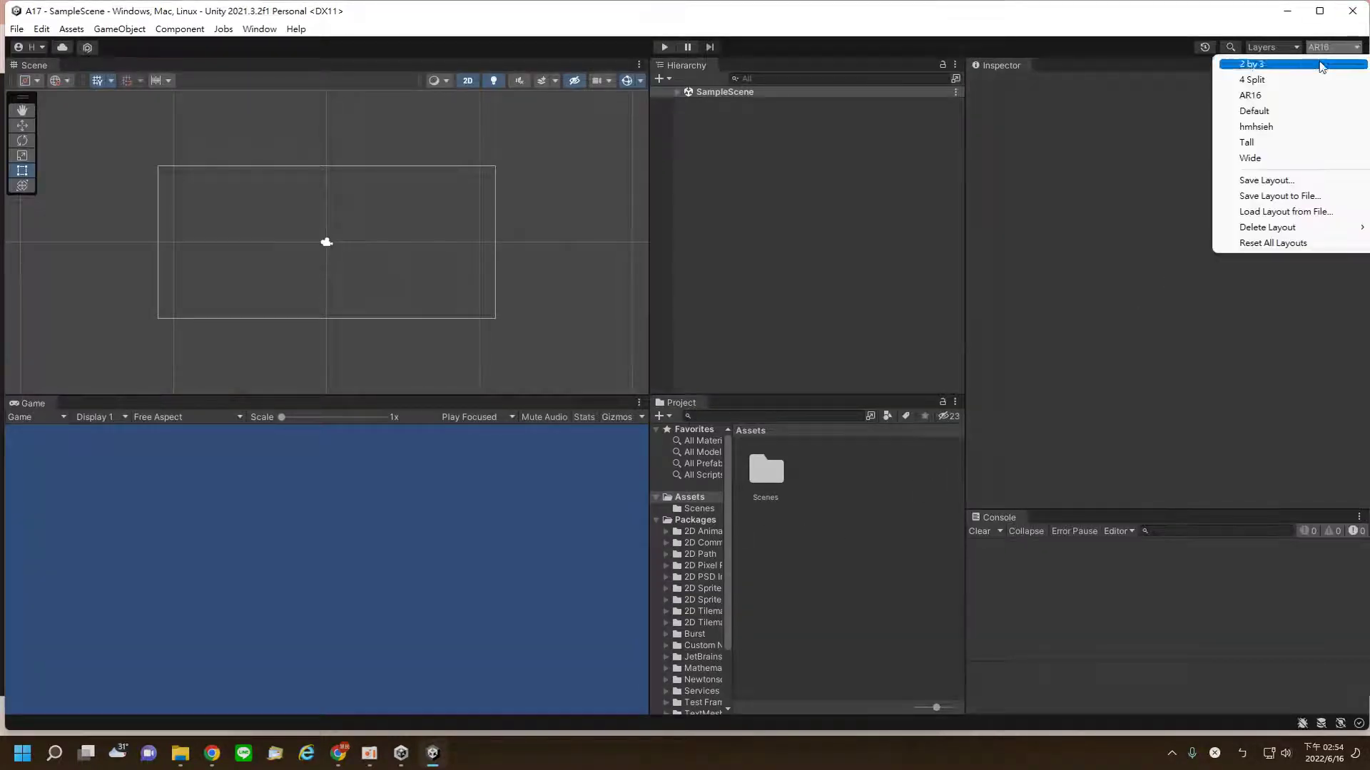
{"action": "left_click", "coordinate": [1092, 238]}
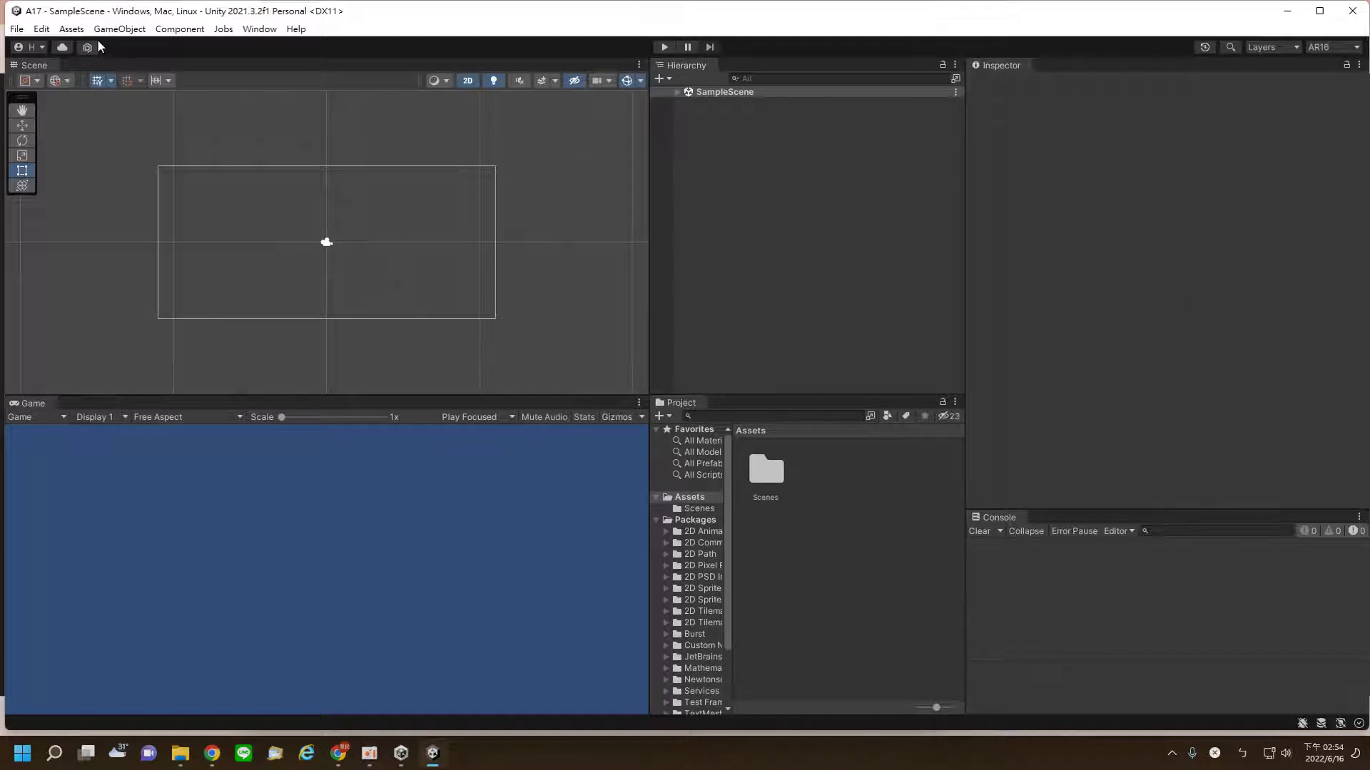
Step: Open the Unity Asset Store from the Window menu
{"action": "left_click", "coordinate": [181, 30]}
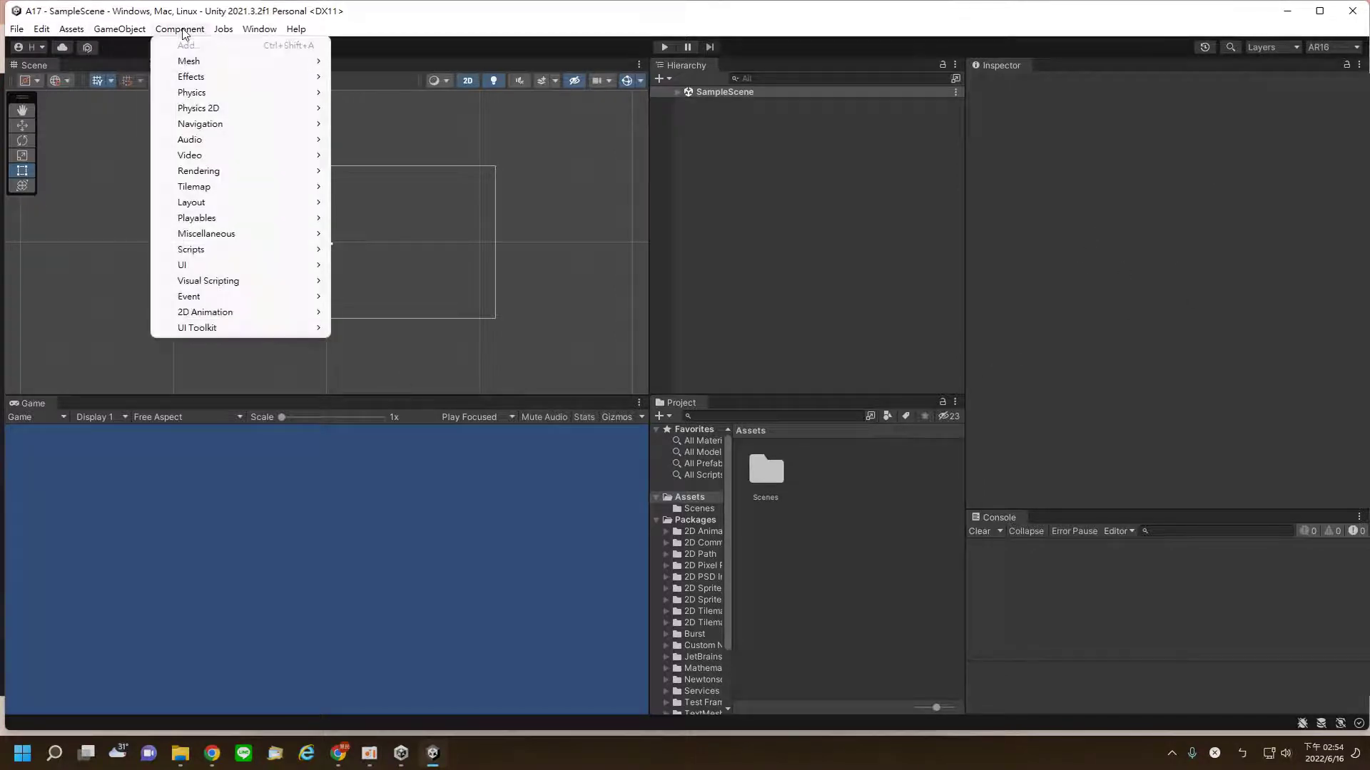
{"action": "mouse_move", "coordinate": [224, 30]}
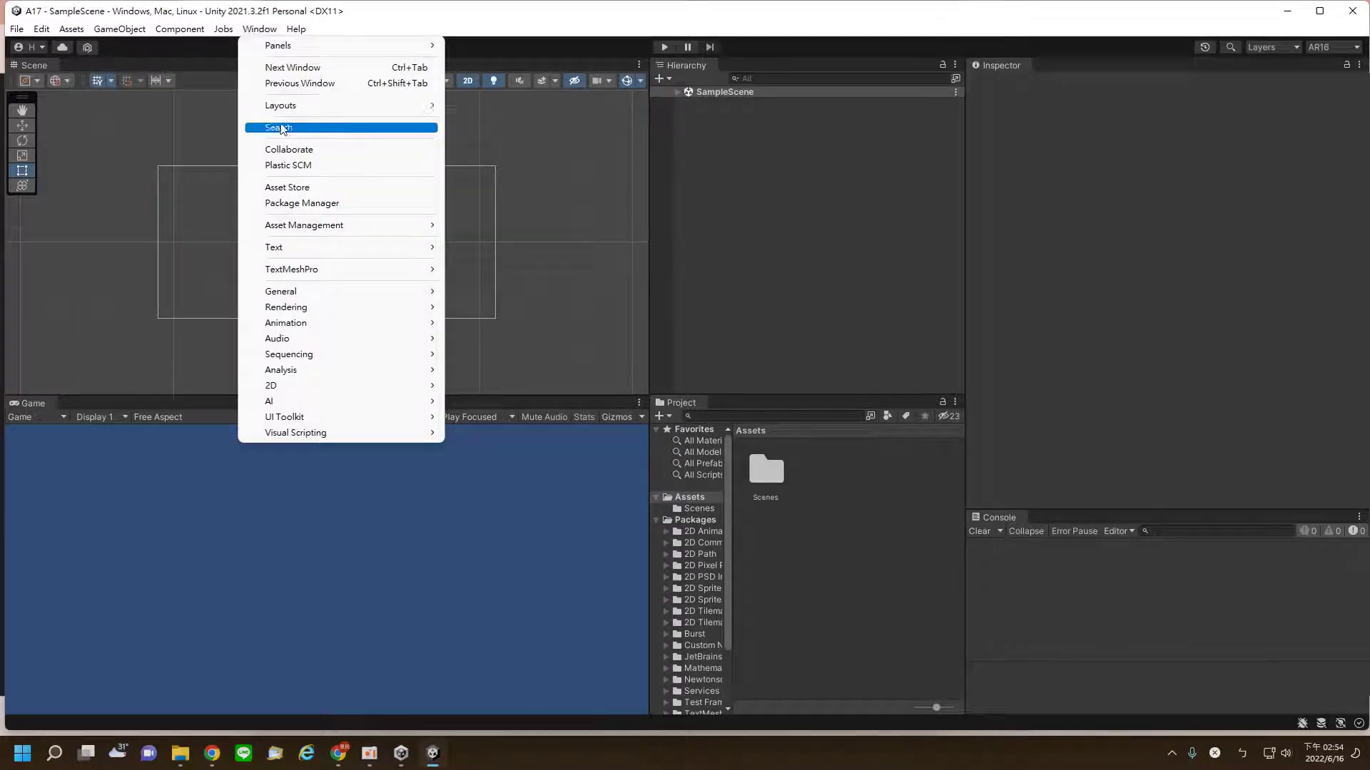
{"action": "left_click", "coordinate": [302, 189]}
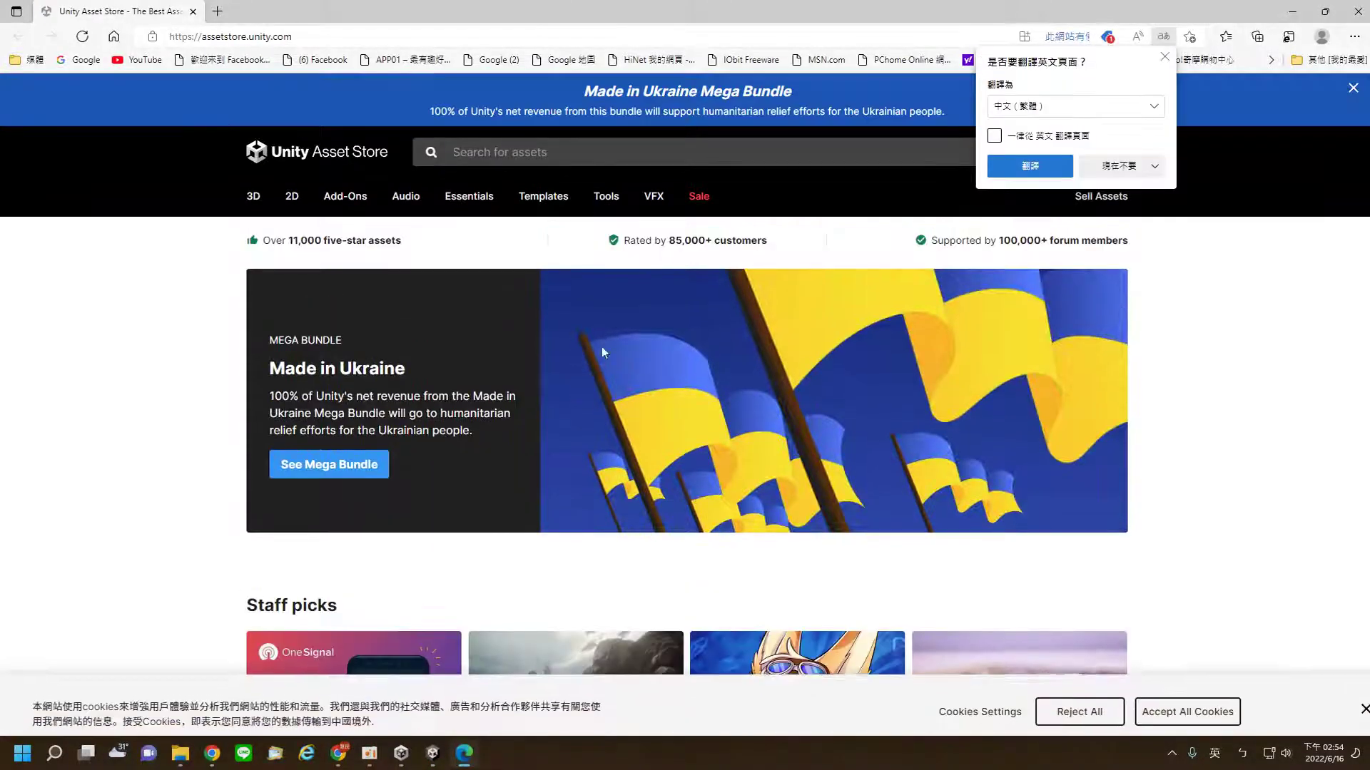
Step: Dismiss the translation prompt and search the Asset Store for 'breaker'
{"action": "left_click", "coordinate": [1164, 57]}
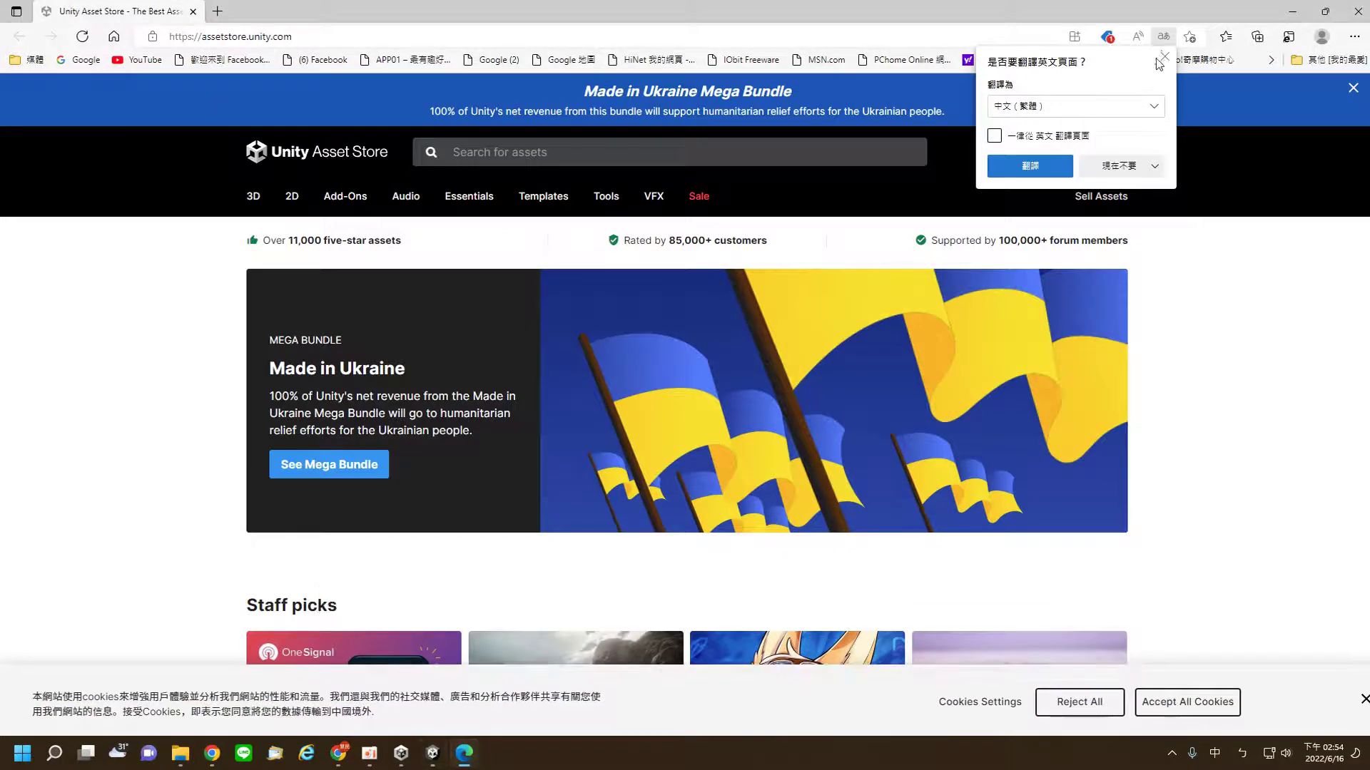
{"action": "left_click", "coordinate": [1163, 56]}
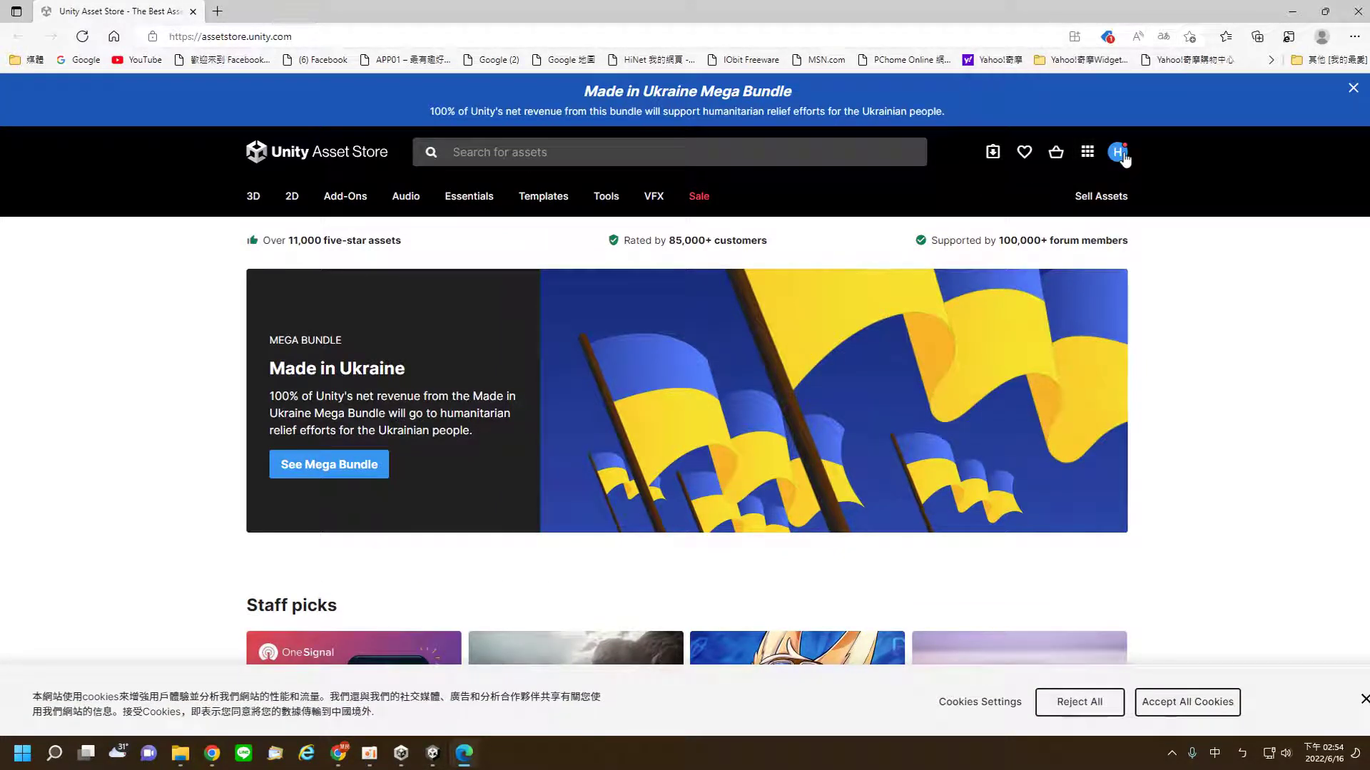
{"action": "left_click", "coordinate": [514, 155]}
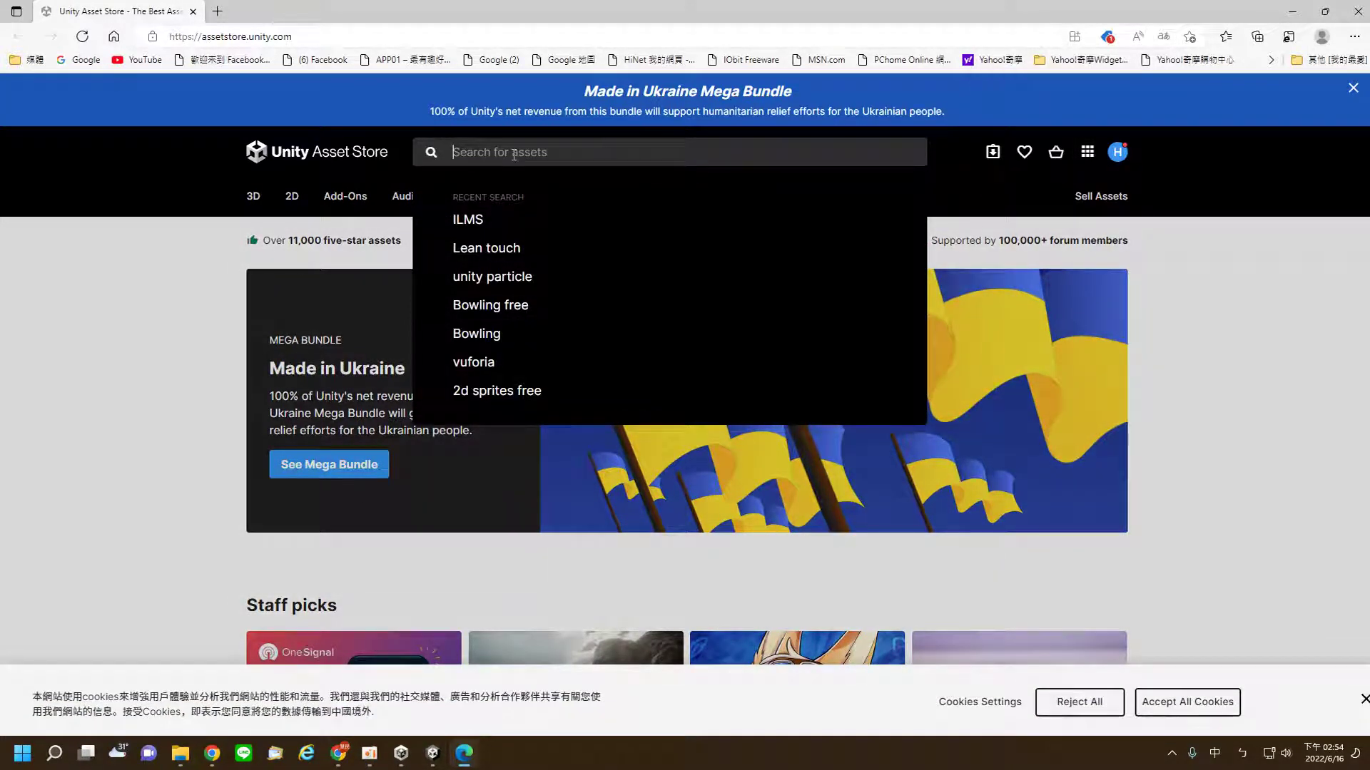
{"action": "type", "text": "ㄐㄜ"}
{"action": "key", "text": "BackSpace"}
{"action": "key", "text": "BackSpace"}
{"action": "key", "text": "shift"}
{"action": "type", "text": "brea"}
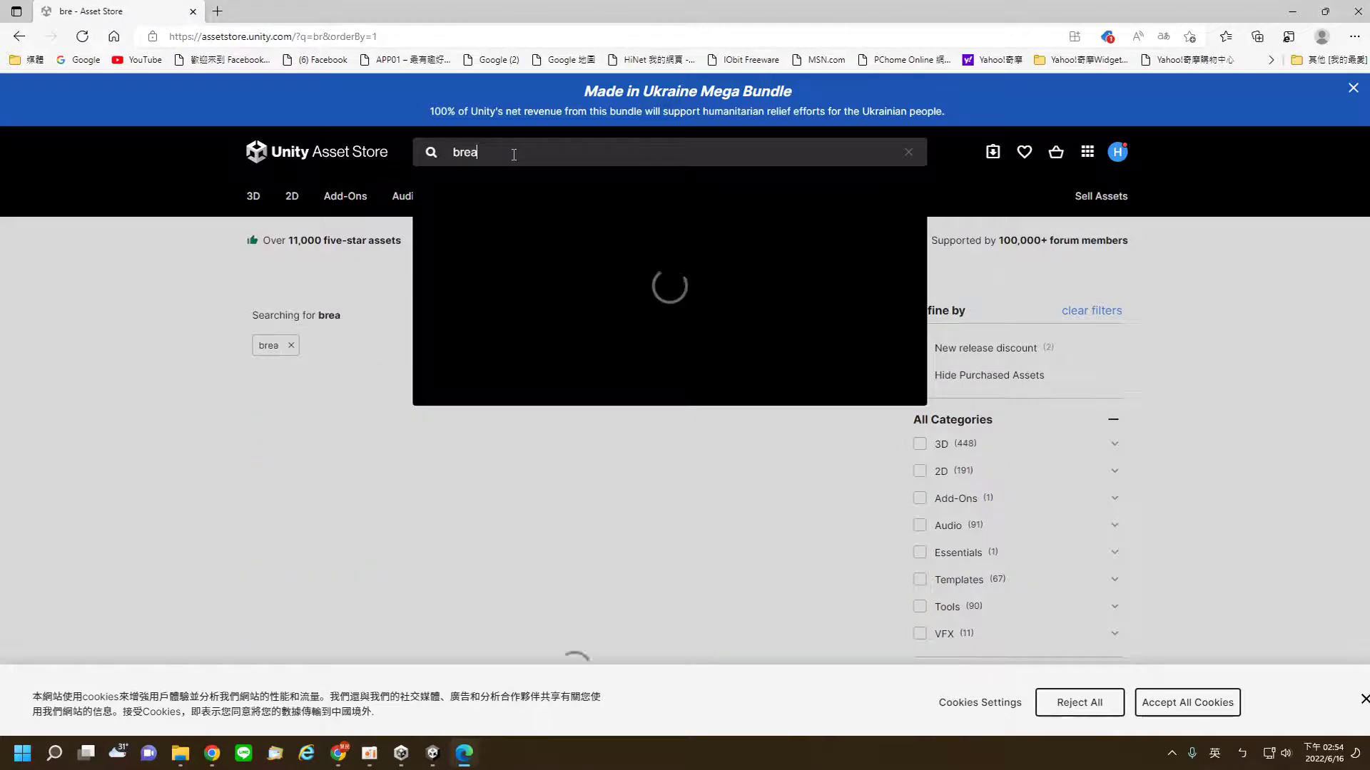
{"action": "type", "text": "ker"}
{"action": "key", "text": "Return"}
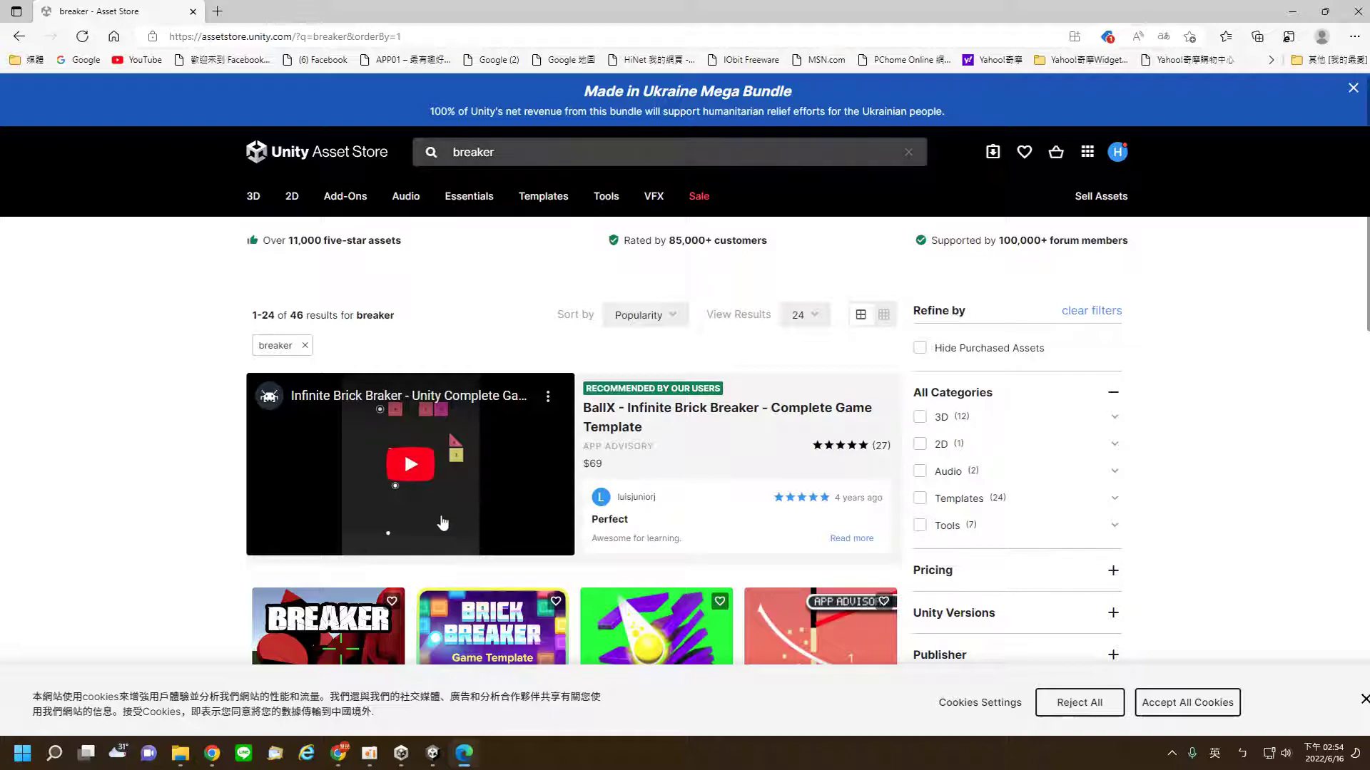
Step: Scroll through the breaker results, including the free Block Breaker Template, then return to Unity
{"action": "scroll", "coordinate": [443, 524], "scroll_direction": "down", "scroll_amount": 4}
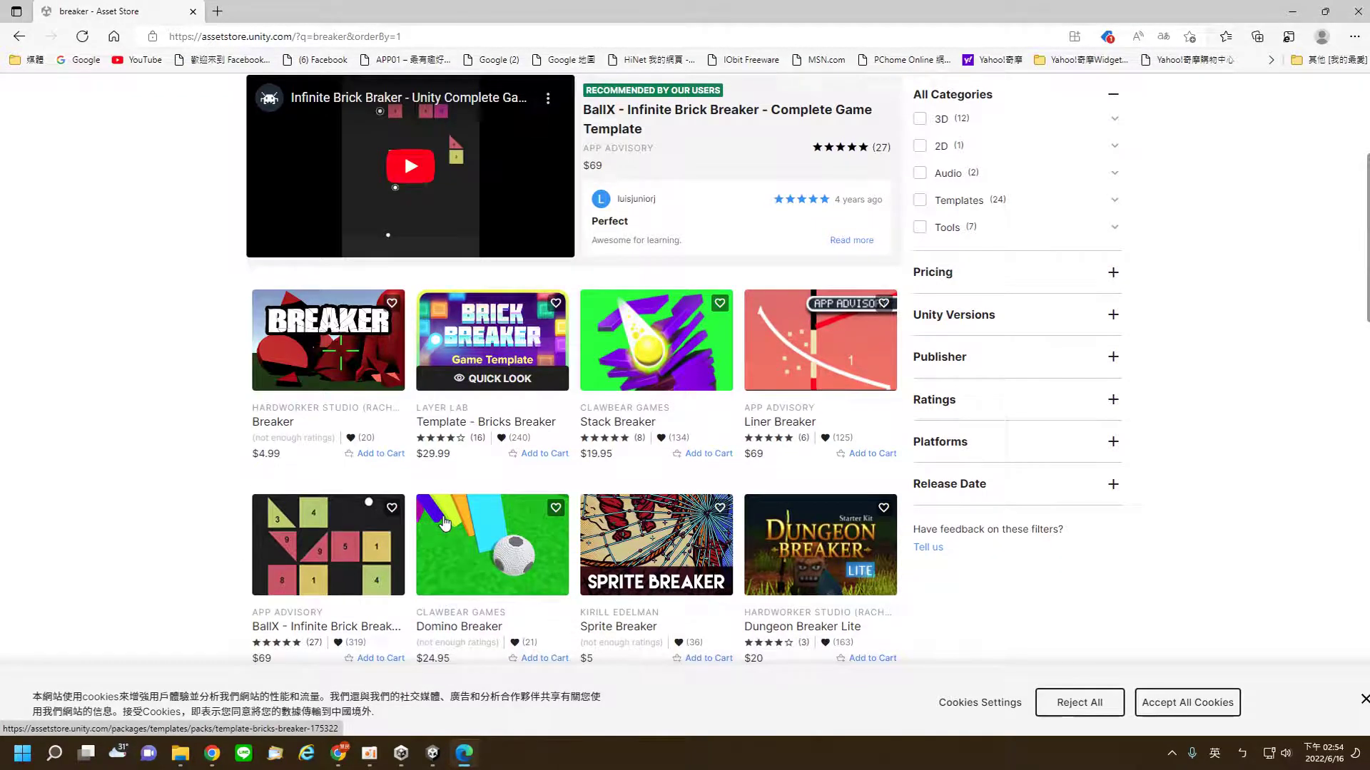
{"action": "scroll", "coordinate": [444, 524], "scroll_direction": "down", "scroll_amount": 4}
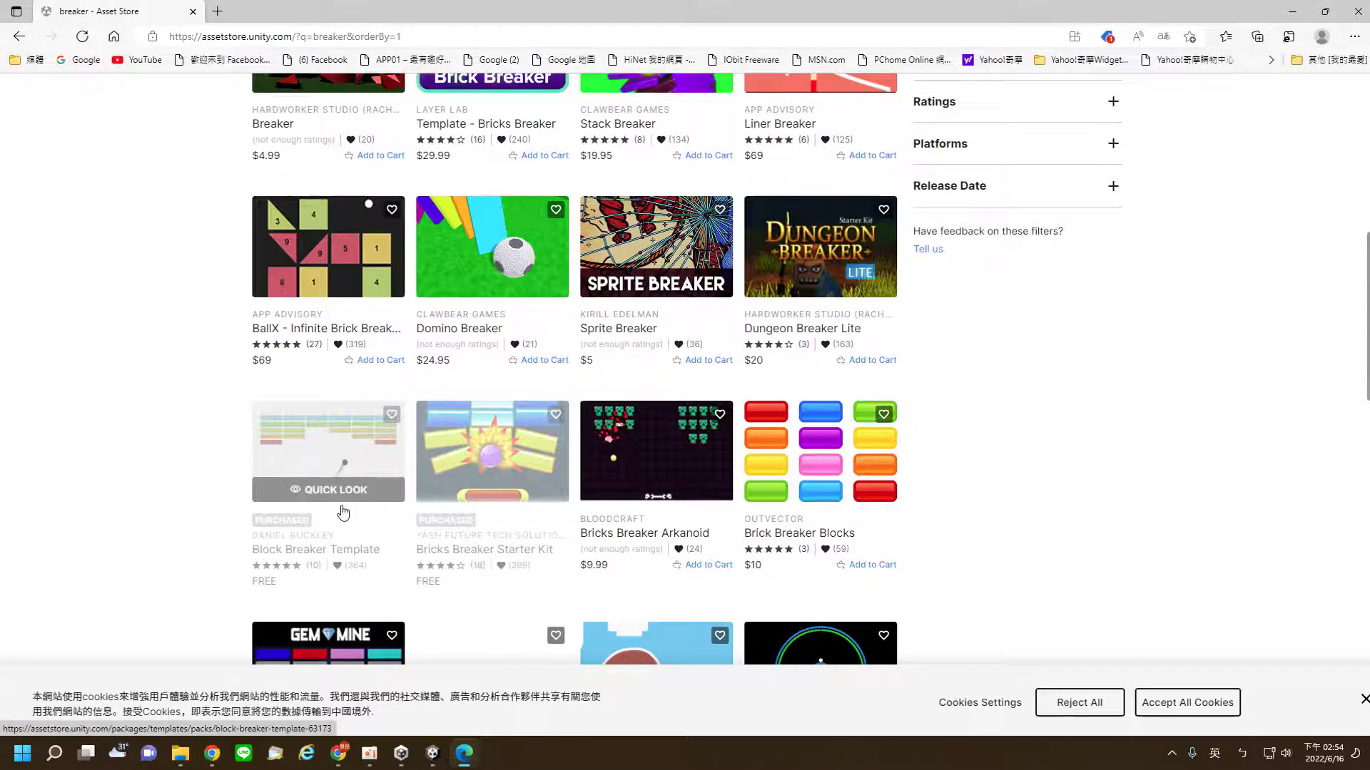
{"action": "scroll", "coordinate": [342, 512], "scroll_direction": "down", "scroll_amount": 3}
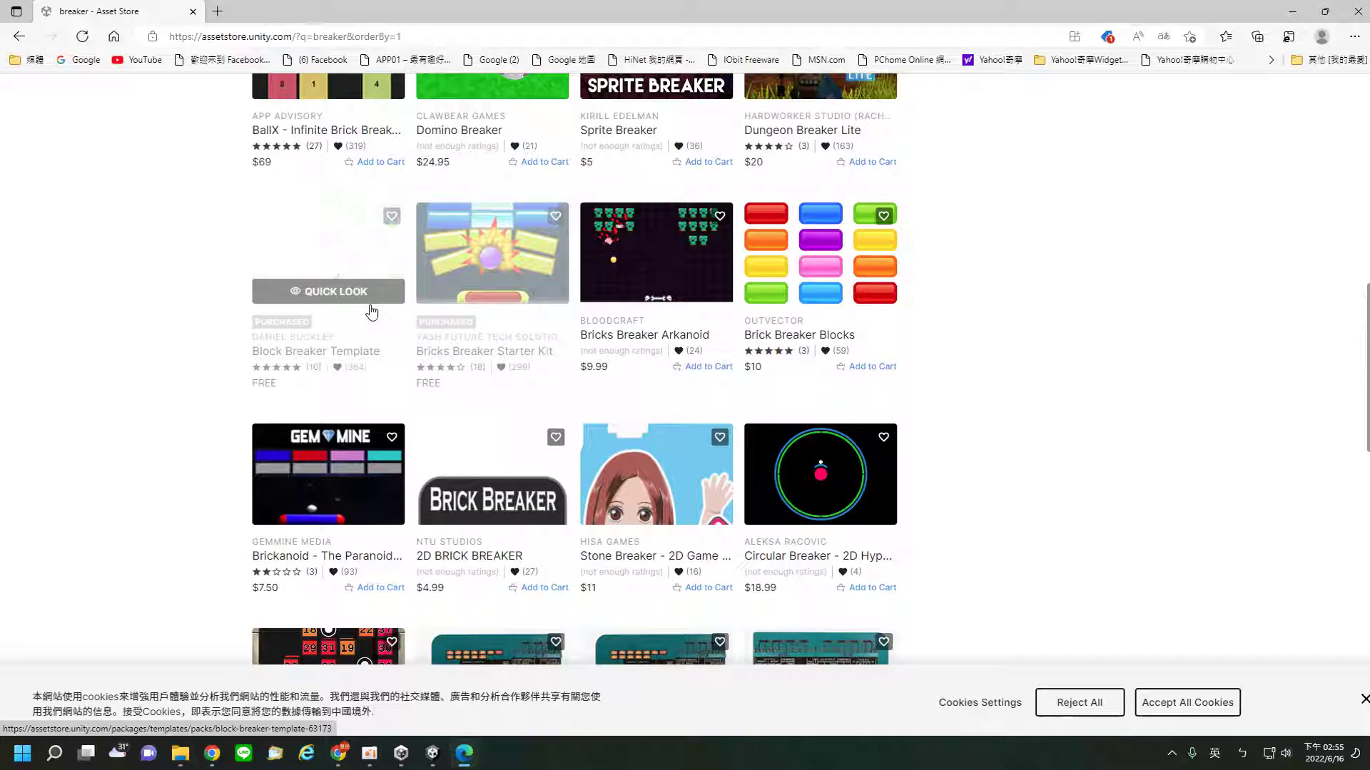
{"action": "scroll", "coordinate": [468, 524], "scroll_direction": "down", "scroll_amount": 4}
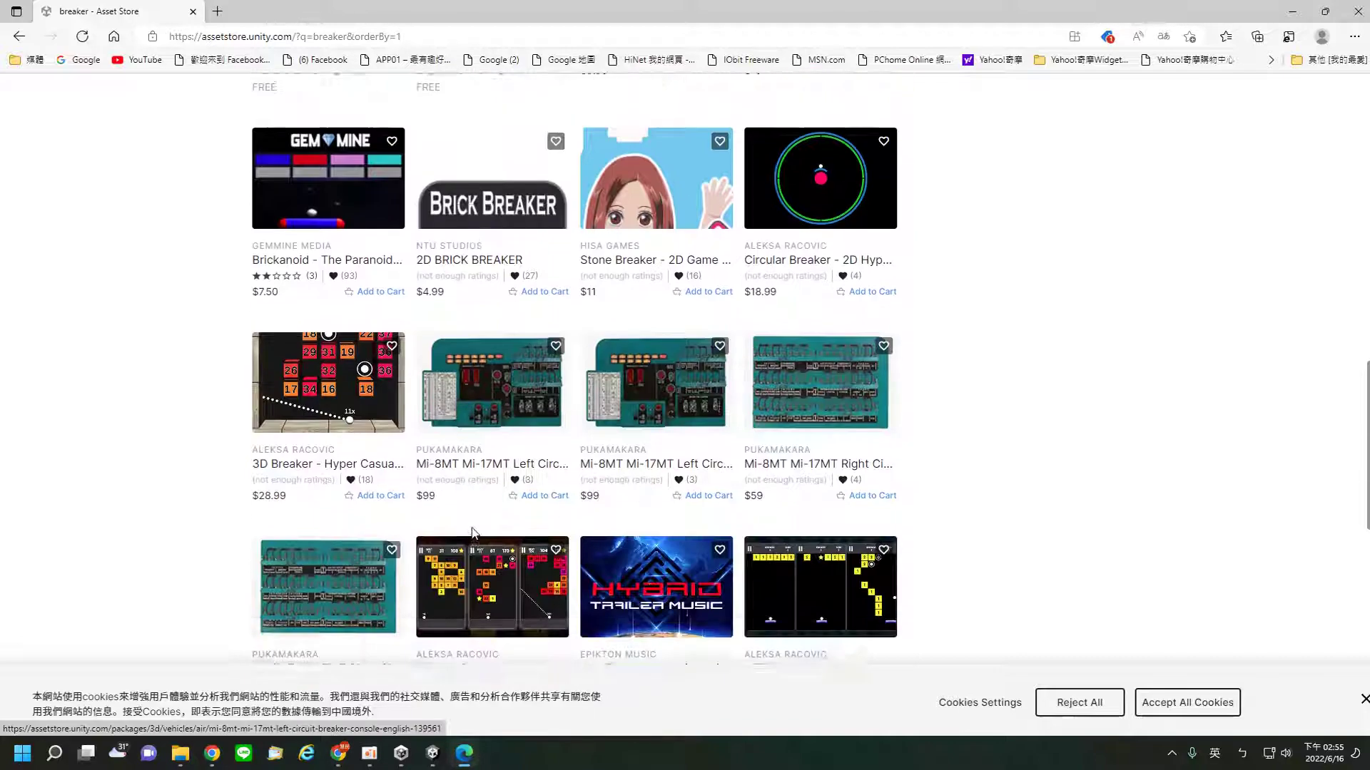
{"action": "scroll", "coordinate": [471, 531], "scroll_direction": "up", "scroll_amount": 5}
{"action": "scroll", "coordinate": [473, 534], "scroll_direction": "up", "scroll_amount": 3}
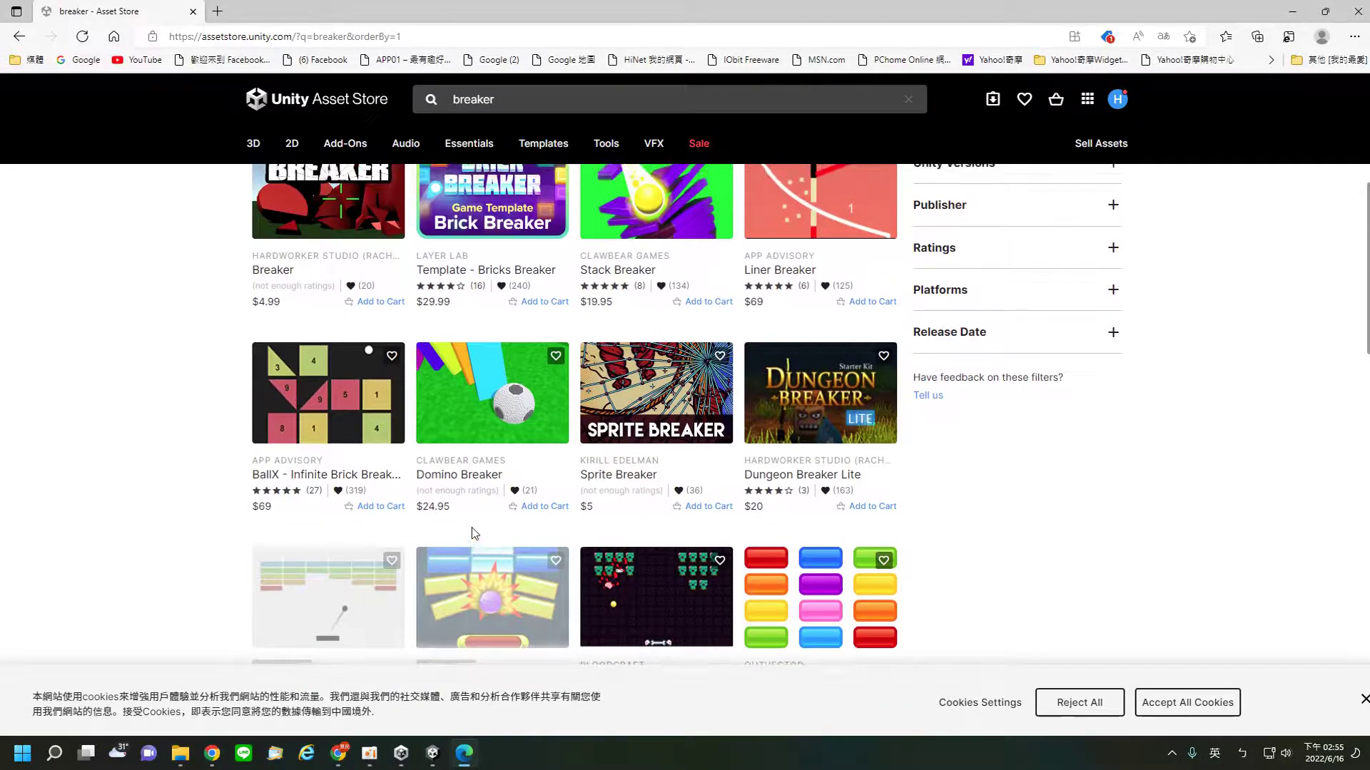
{"action": "scroll", "coordinate": [473, 528], "scroll_direction": "down", "scroll_amount": 1}
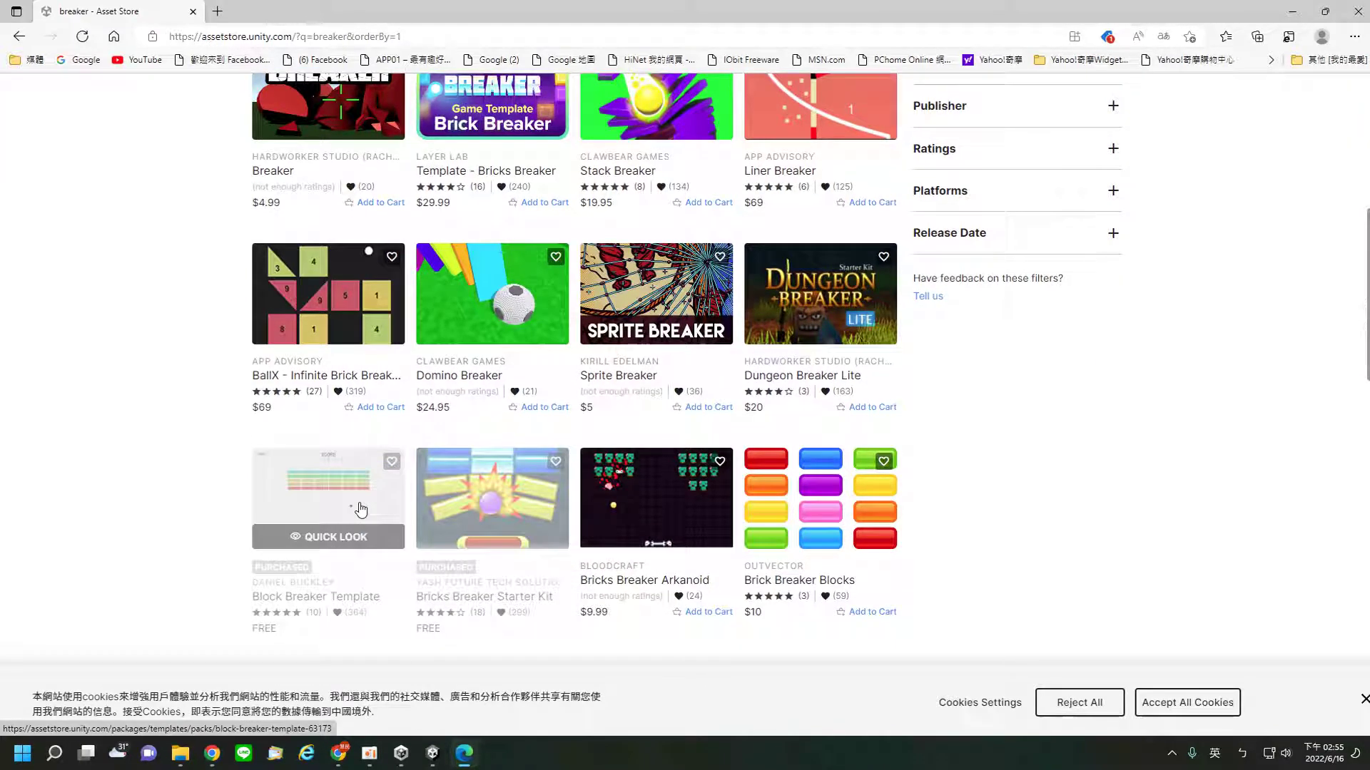
{"action": "left_click", "coordinate": [431, 754]}
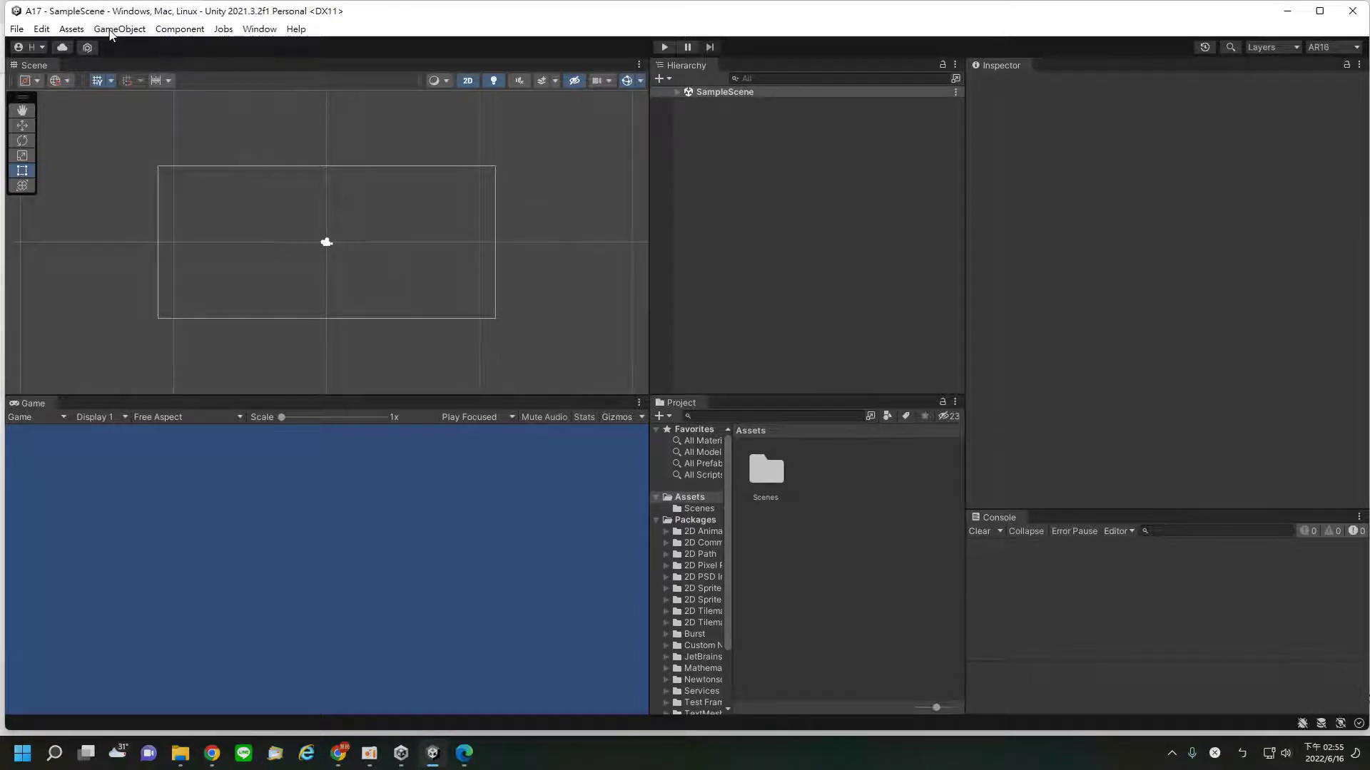
Step: Open the Package Manager, list My Assets, and select Block Breaker Template to view its details
{"action": "left_click", "coordinate": [258, 32]}
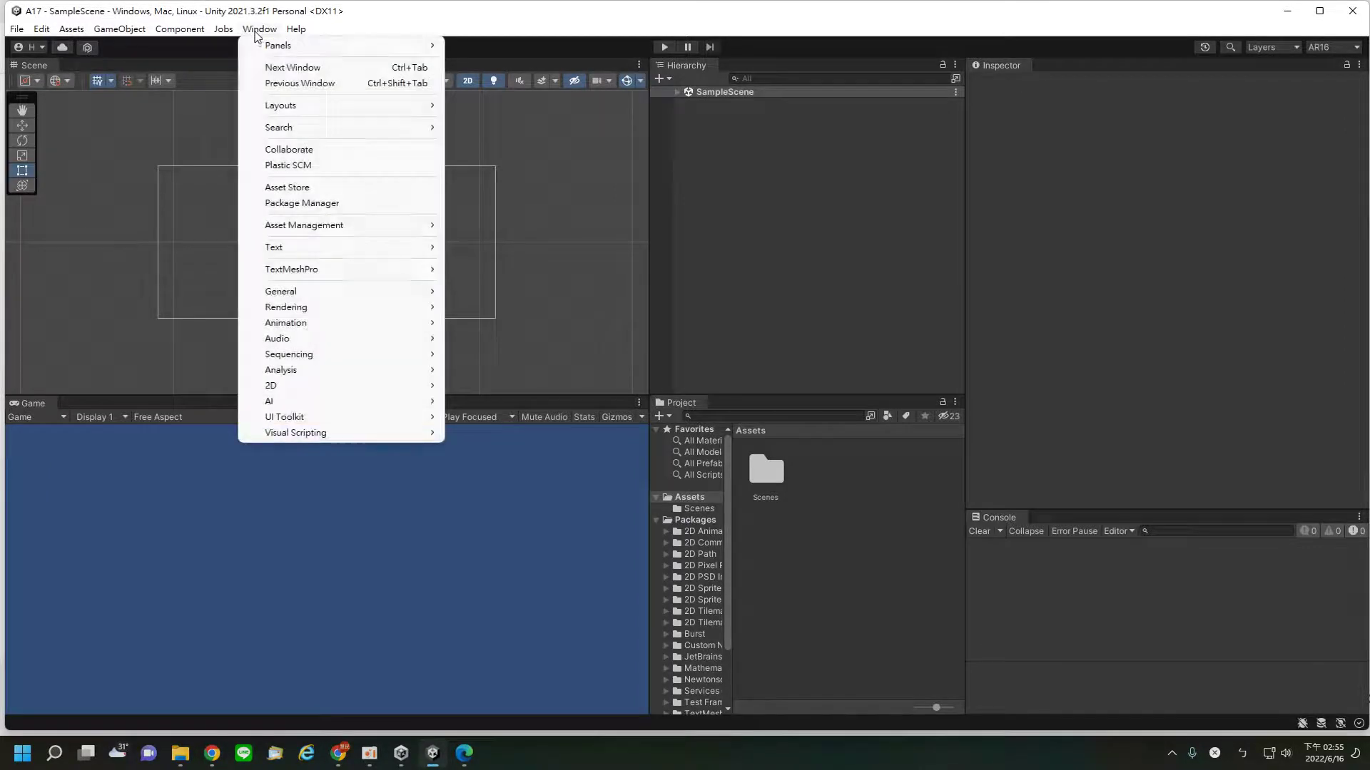
{"action": "left_click", "coordinate": [301, 206]}
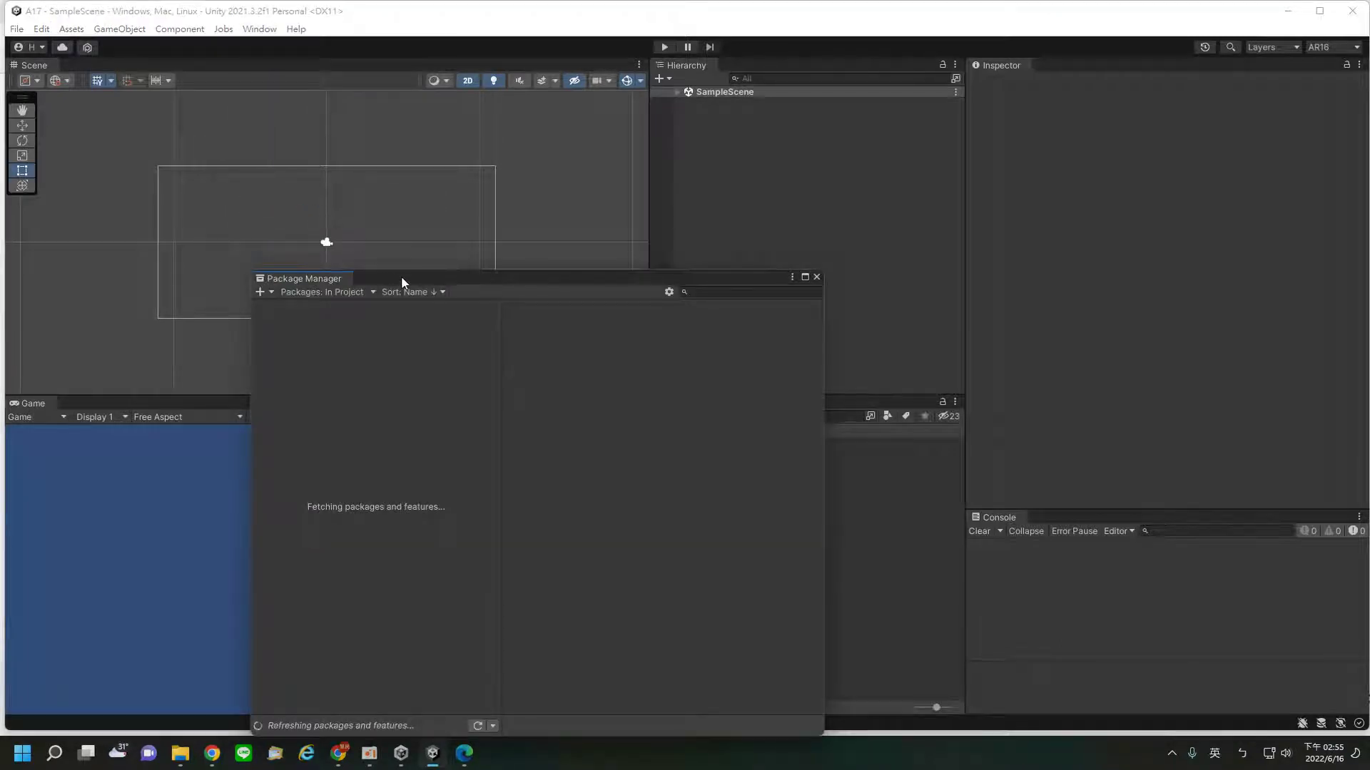
{"action": "left_click_drag", "start_coordinate": [402, 277], "coordinate": [366, 199]}
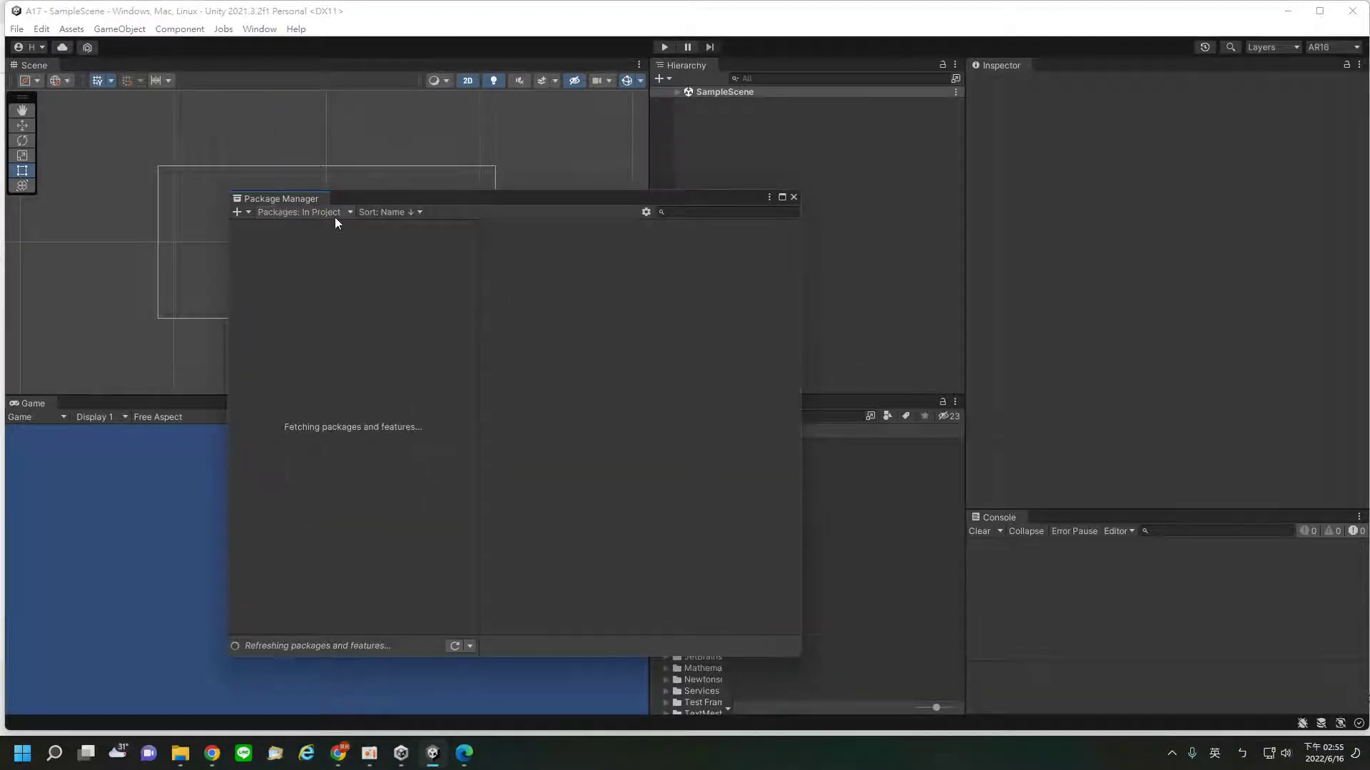
{"action": "left_click", "coordinate": [349, 210]}
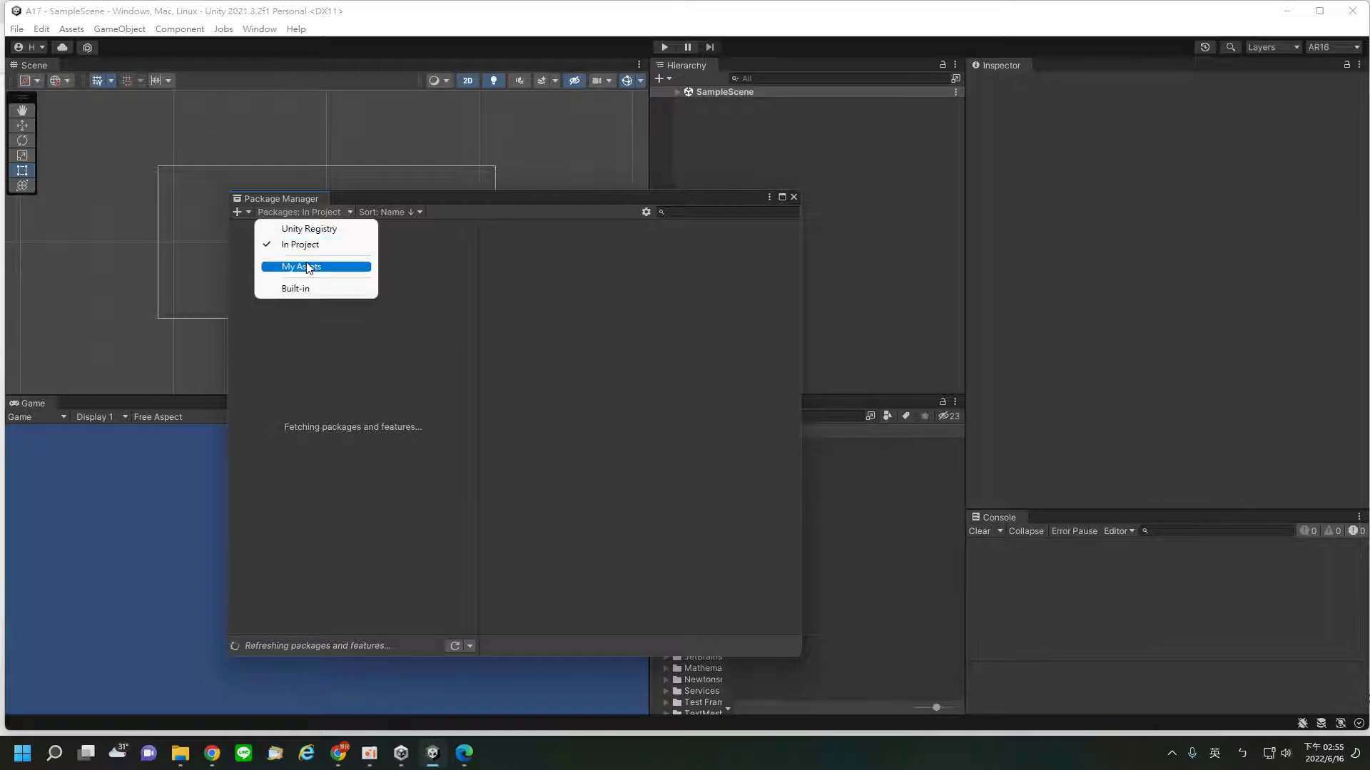
{"action": "left_click", "coordinate": [307, 267]}
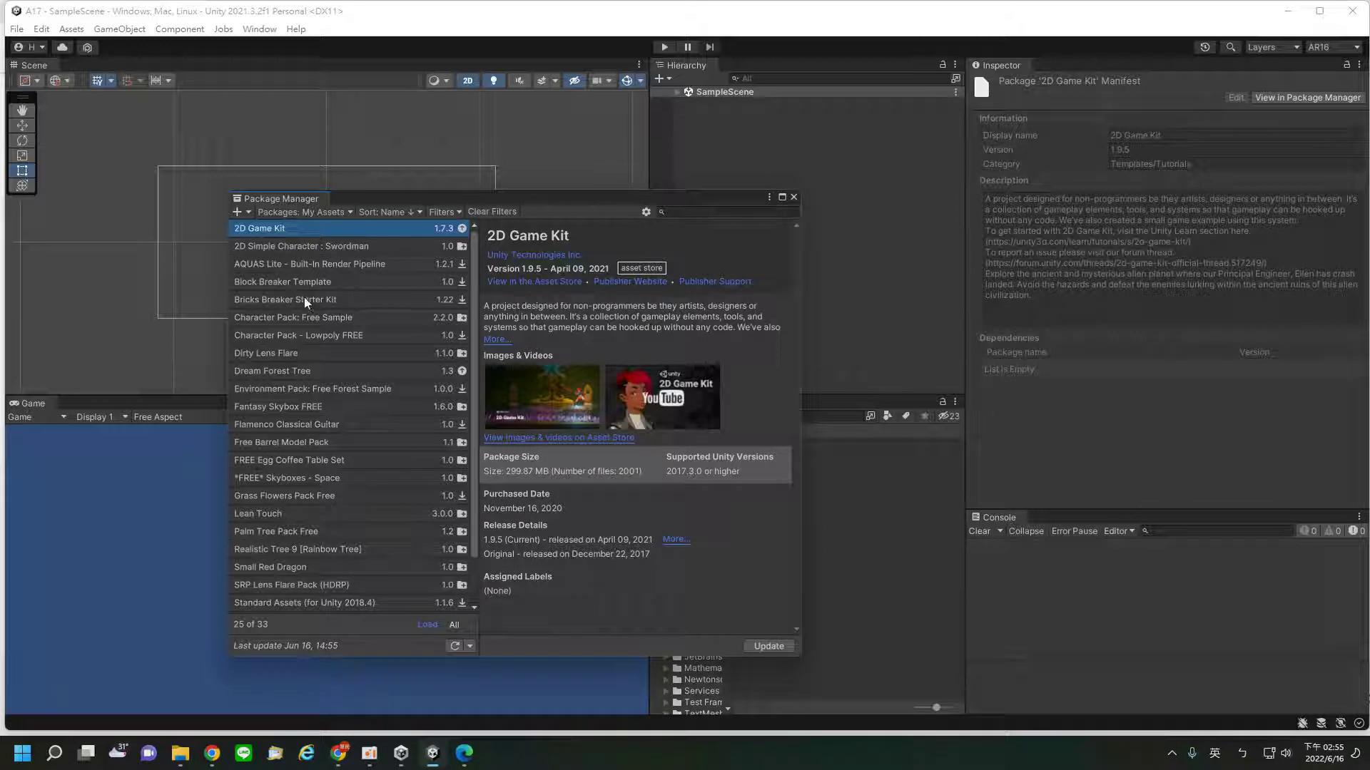
{"action": "left_click", "coordinate": [279, 285]}
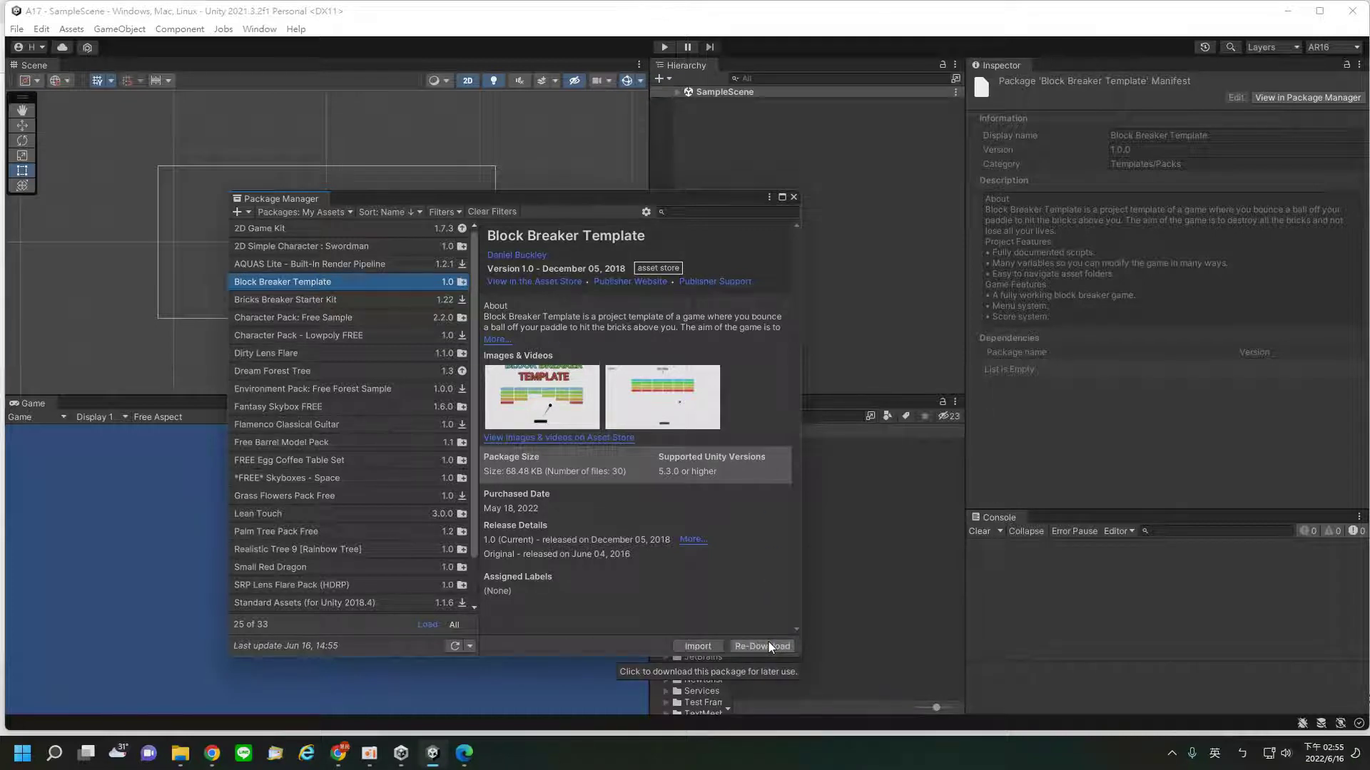
Step: Import all Block Breaker Template files, accepting the project settings overwrite
{"action": "left_click", "coordinate": [697, 647]}
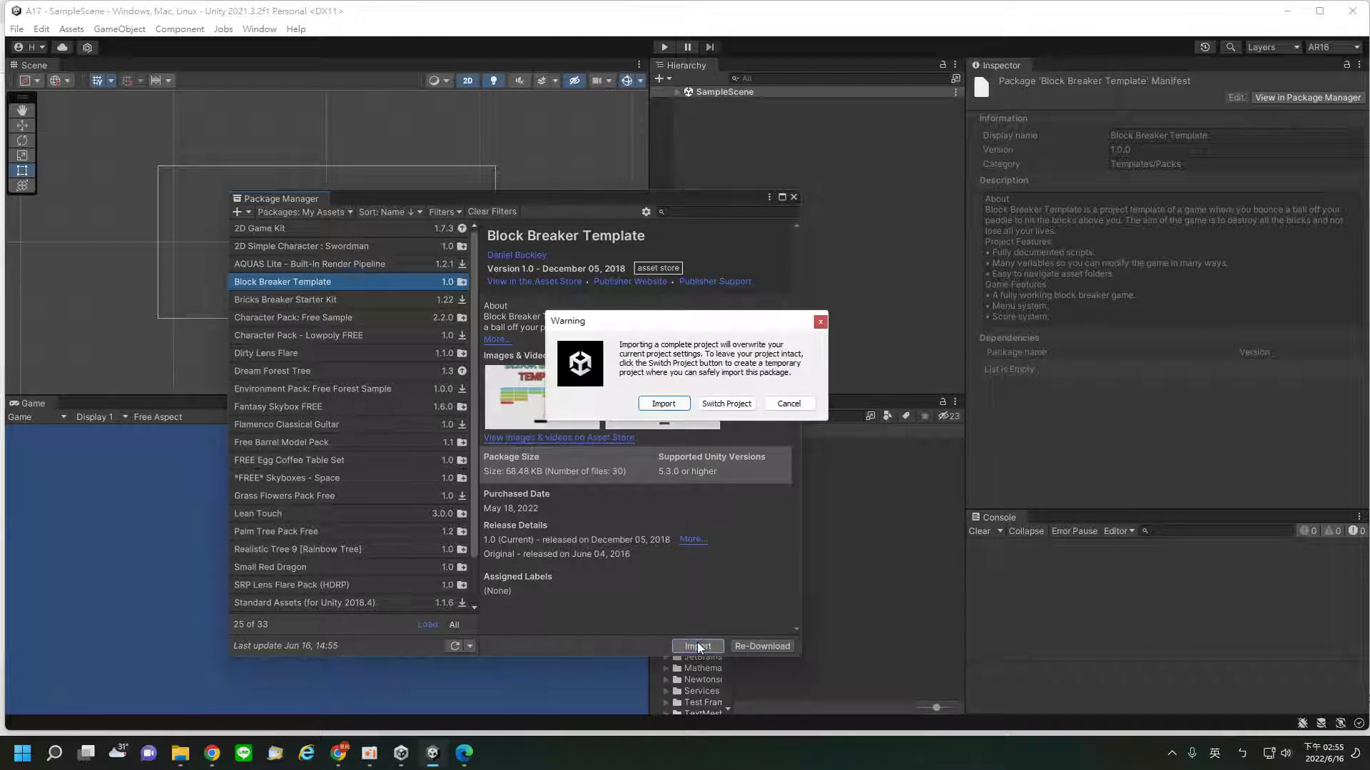
{"action": "left_click", "coordinate": [663, 404]}
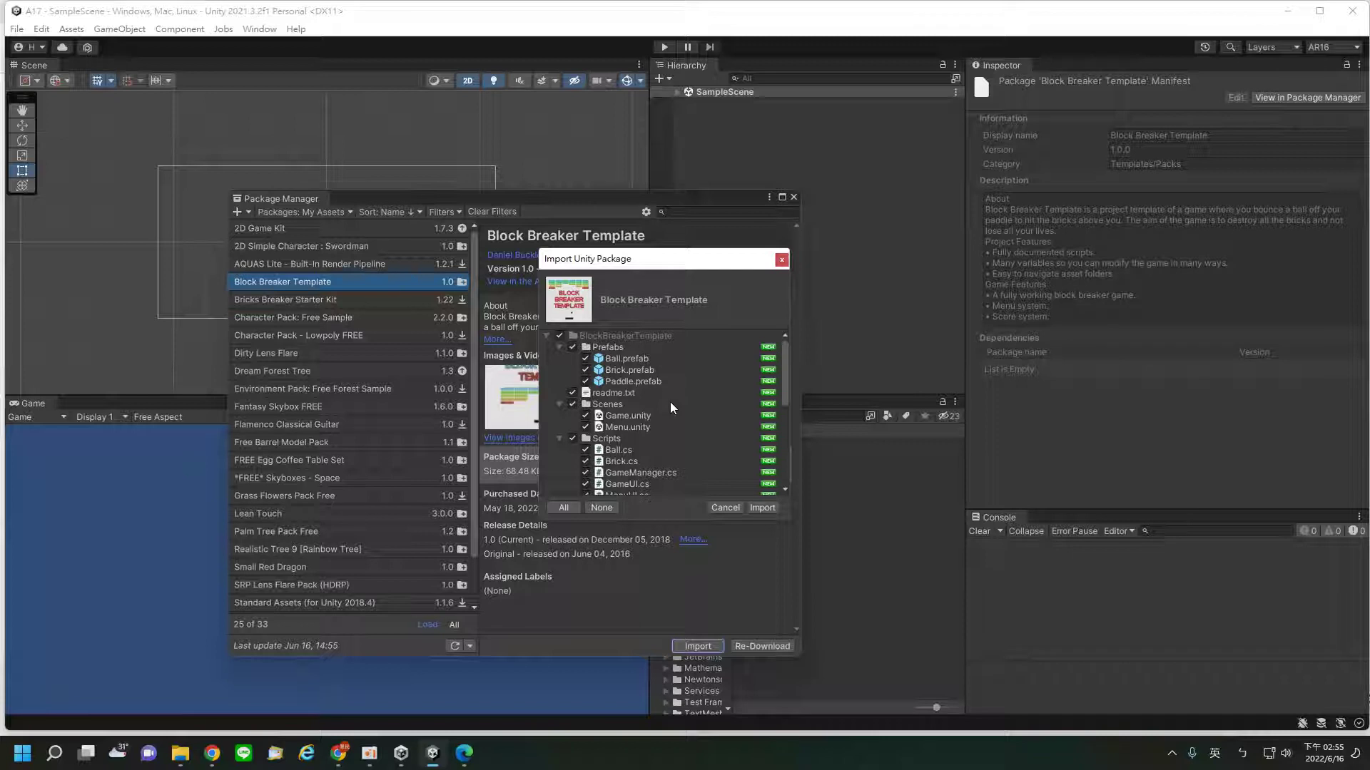
{"action": "left_click", "coordinate": [763, 509]}
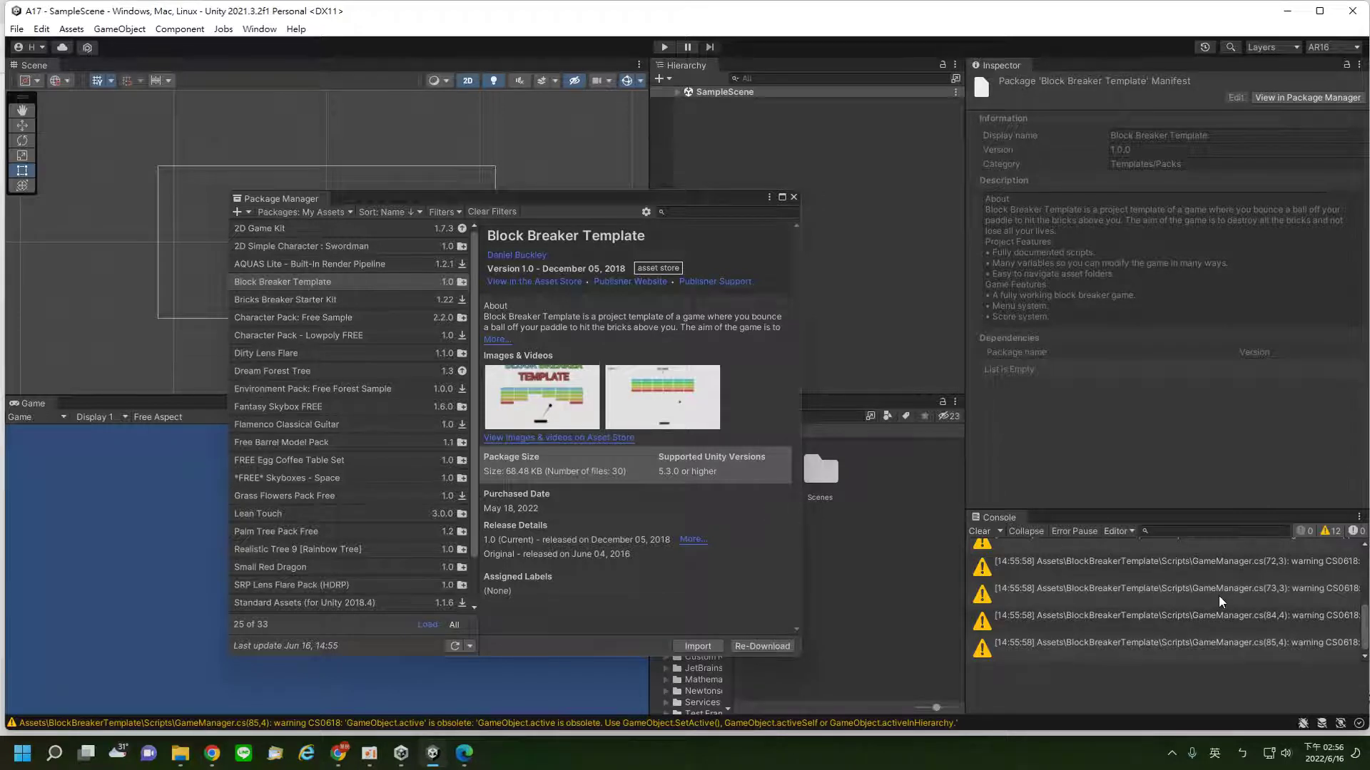
Step: Read the first obsolete-API warning in the Console, then close the Package Manager
{"action": "scroll", "coordinate": [1117, 565], "scroll_direction": "up", "scroll_amount": 3}
{"action": "scroll", "coordinate": [1117, 565], "scroll_direction": "up", "scroll_amount": 3}
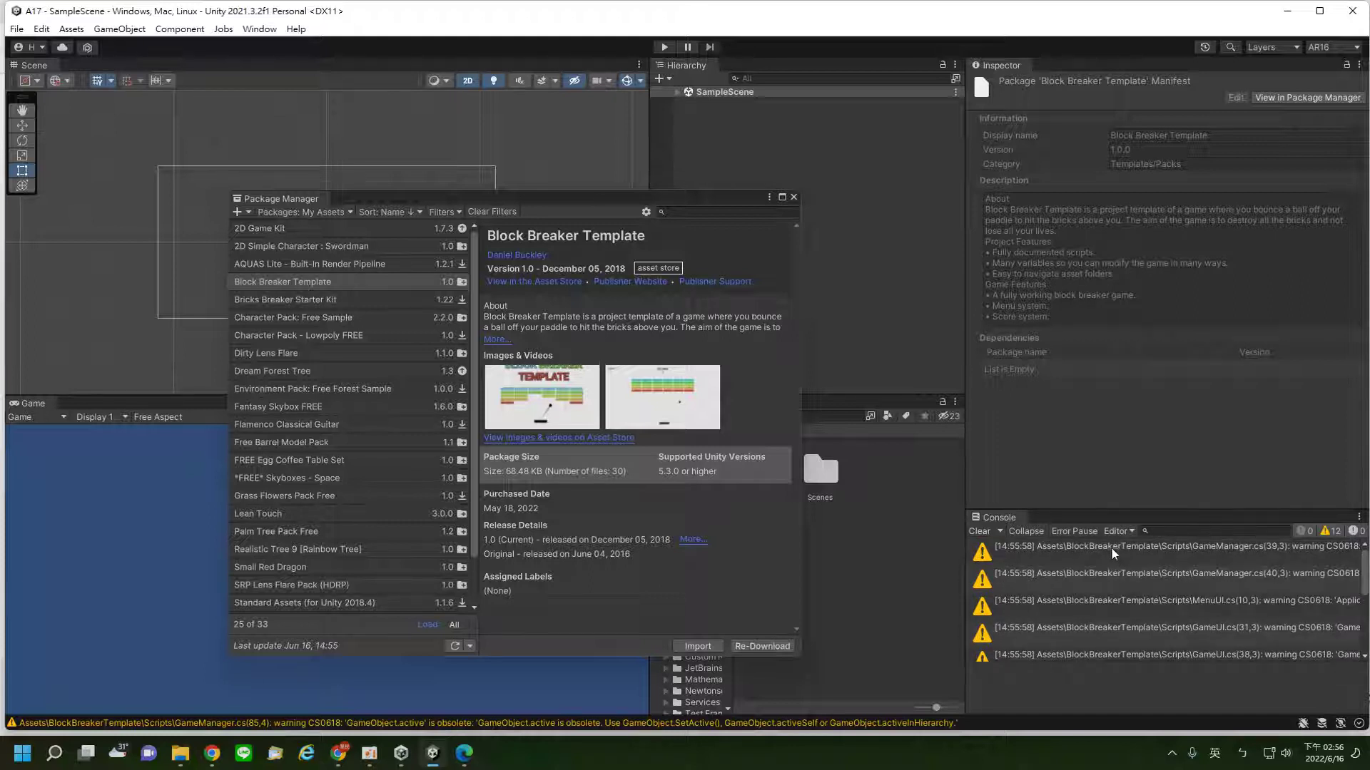
{"action": "left_click", "coordinate": [1111, 548]}
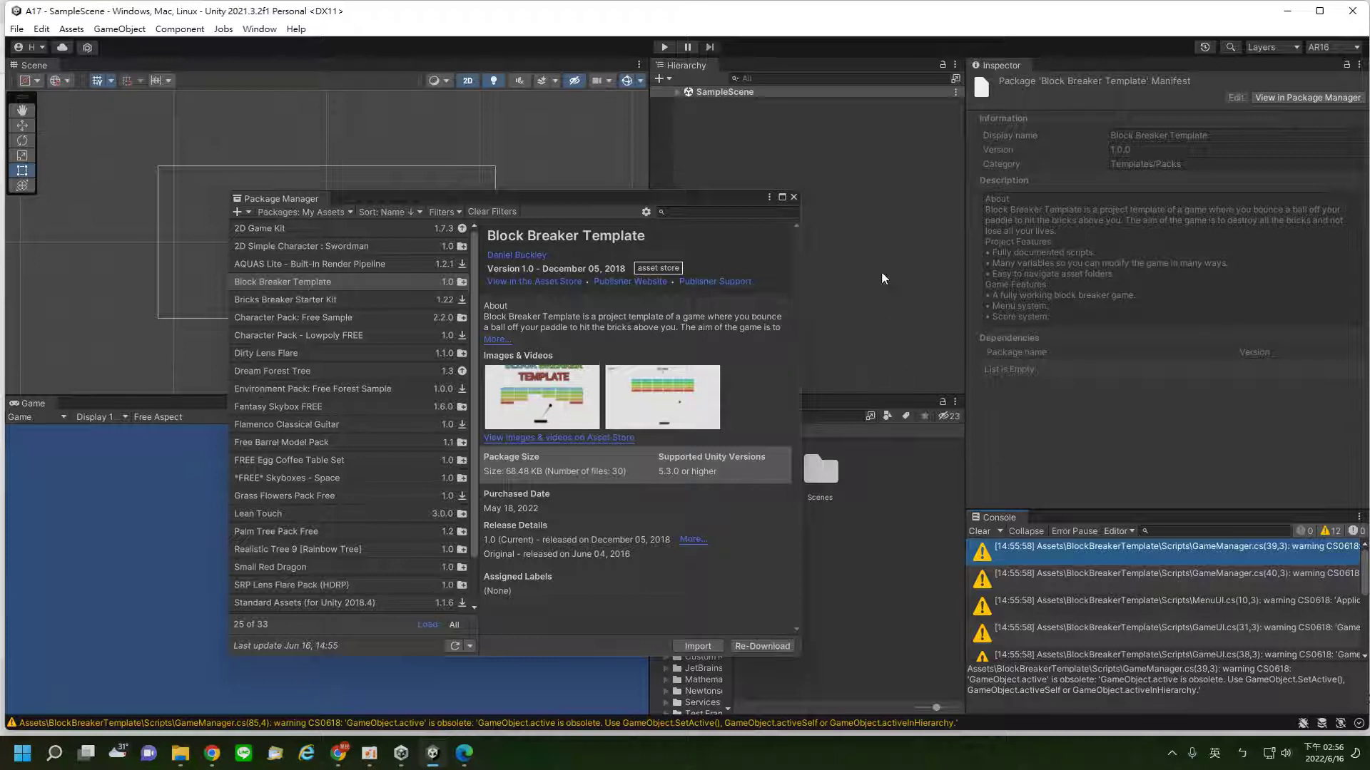
{"action": "left_click", "coordinate": [796, 196]}
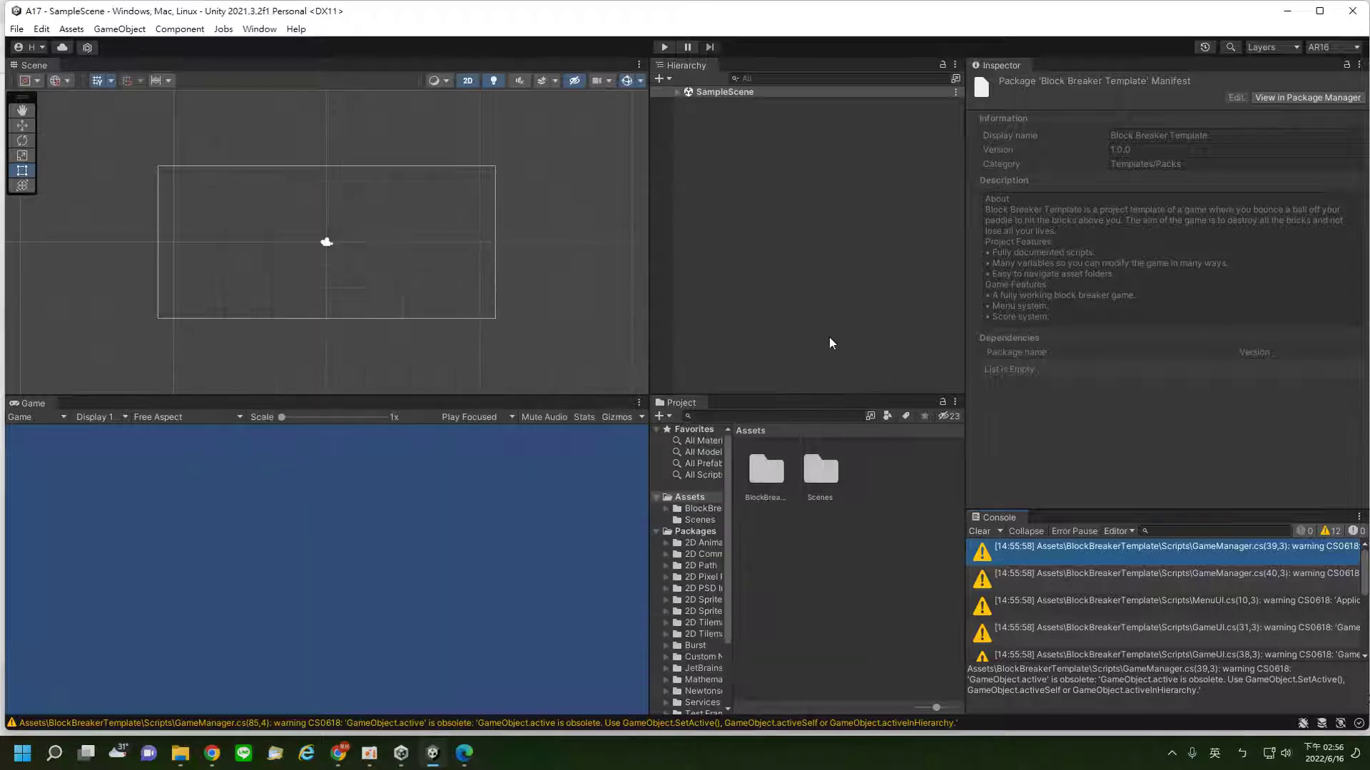
Step: Open the Menu scene from Assets/BlockBreakerTemplate/Scenes, then open the Game scene
{"action": "left_click", "coordinate": [703, 533]}
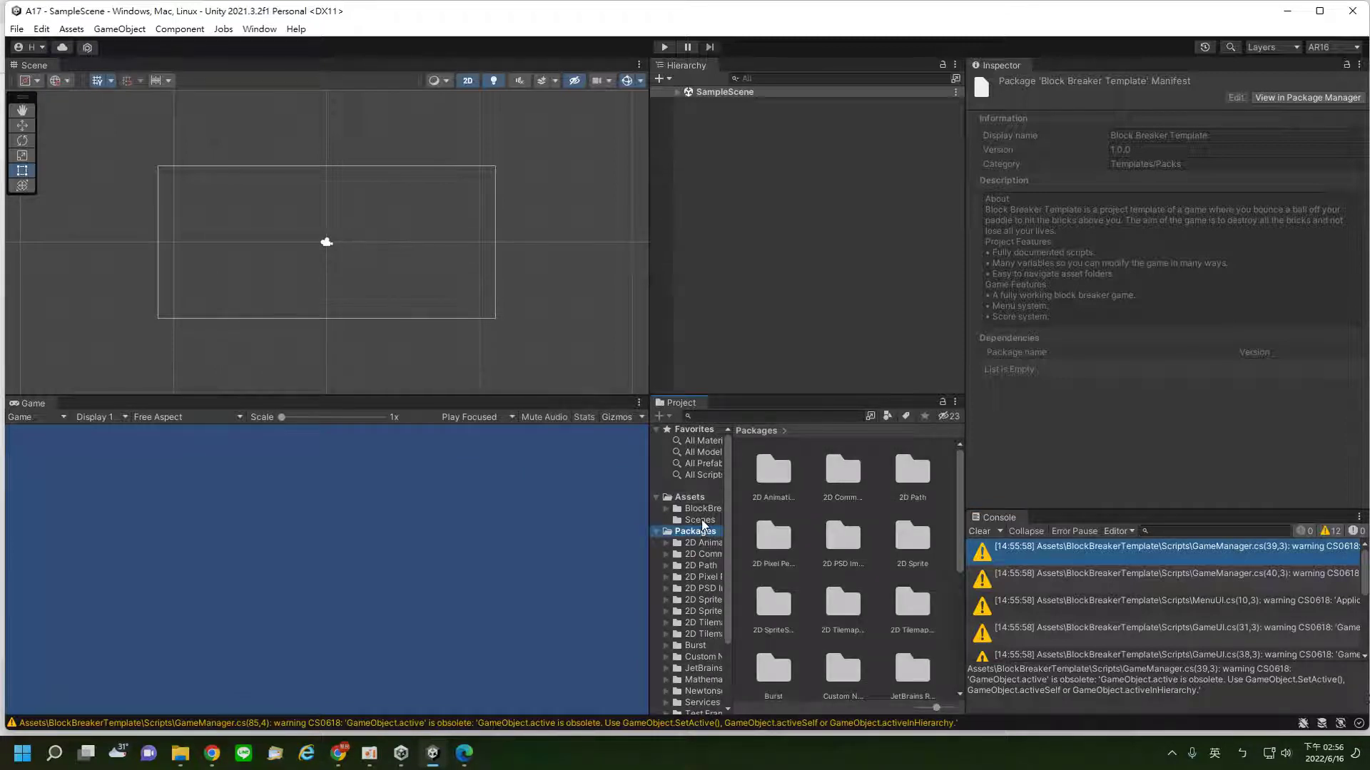
{"action": "left_click", "coordinate": [703, 510]}
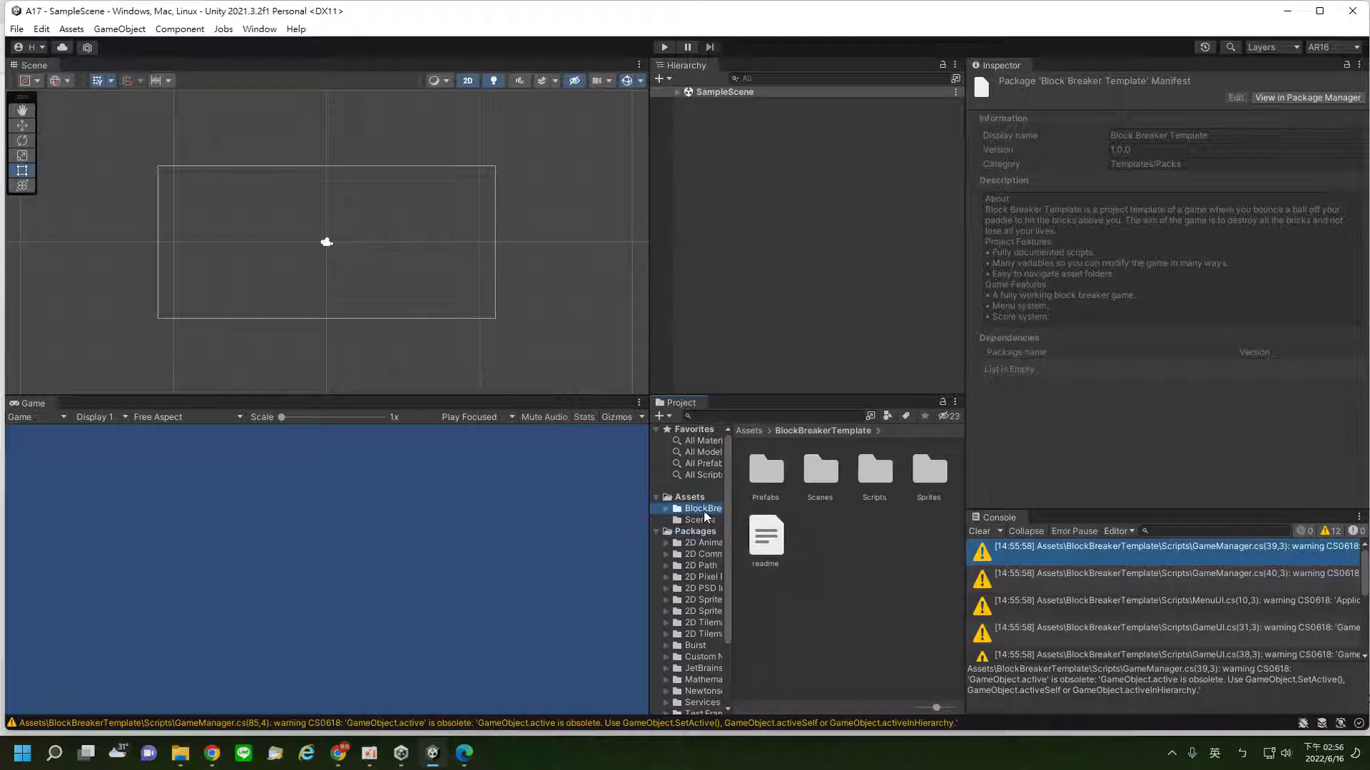
{"action": "double_click", "coordinate": [819, 490]}
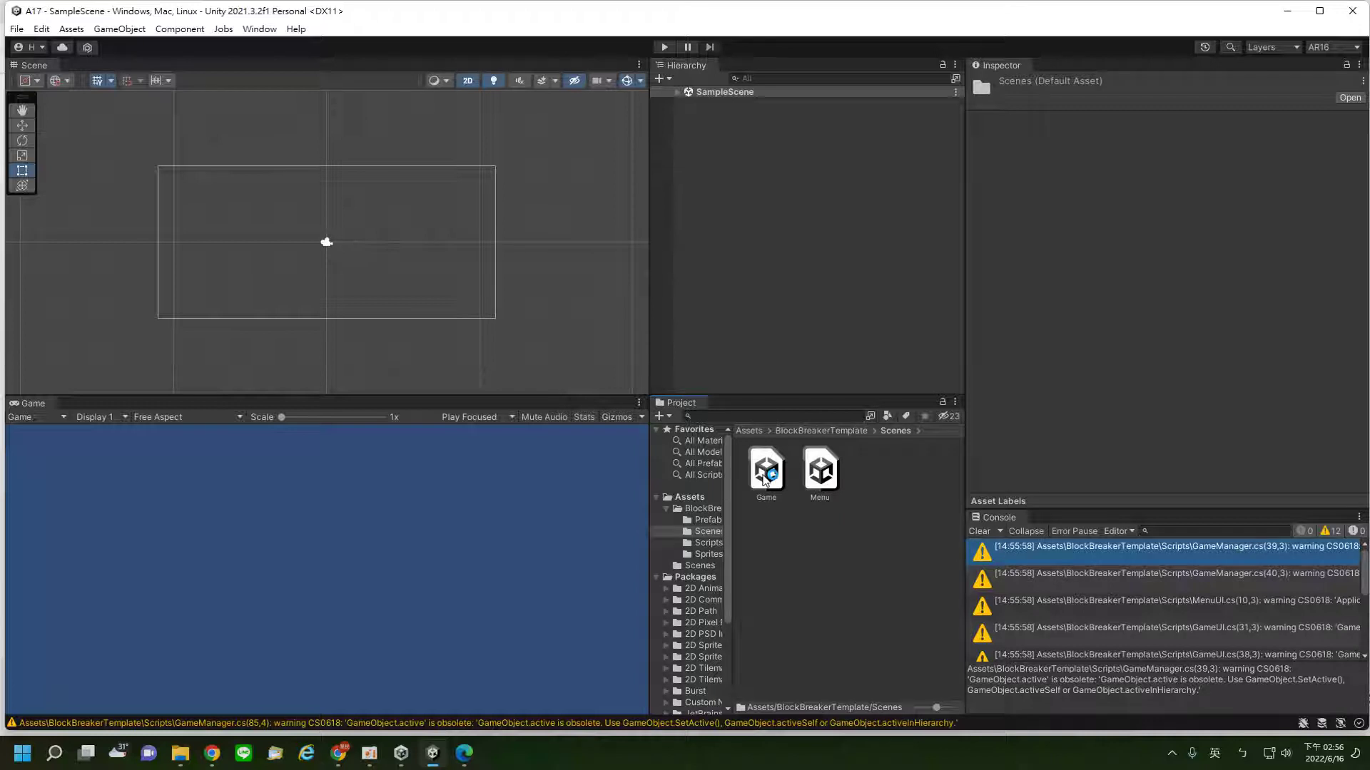
{"action": "double_click", "coordinate": [824, 480]}
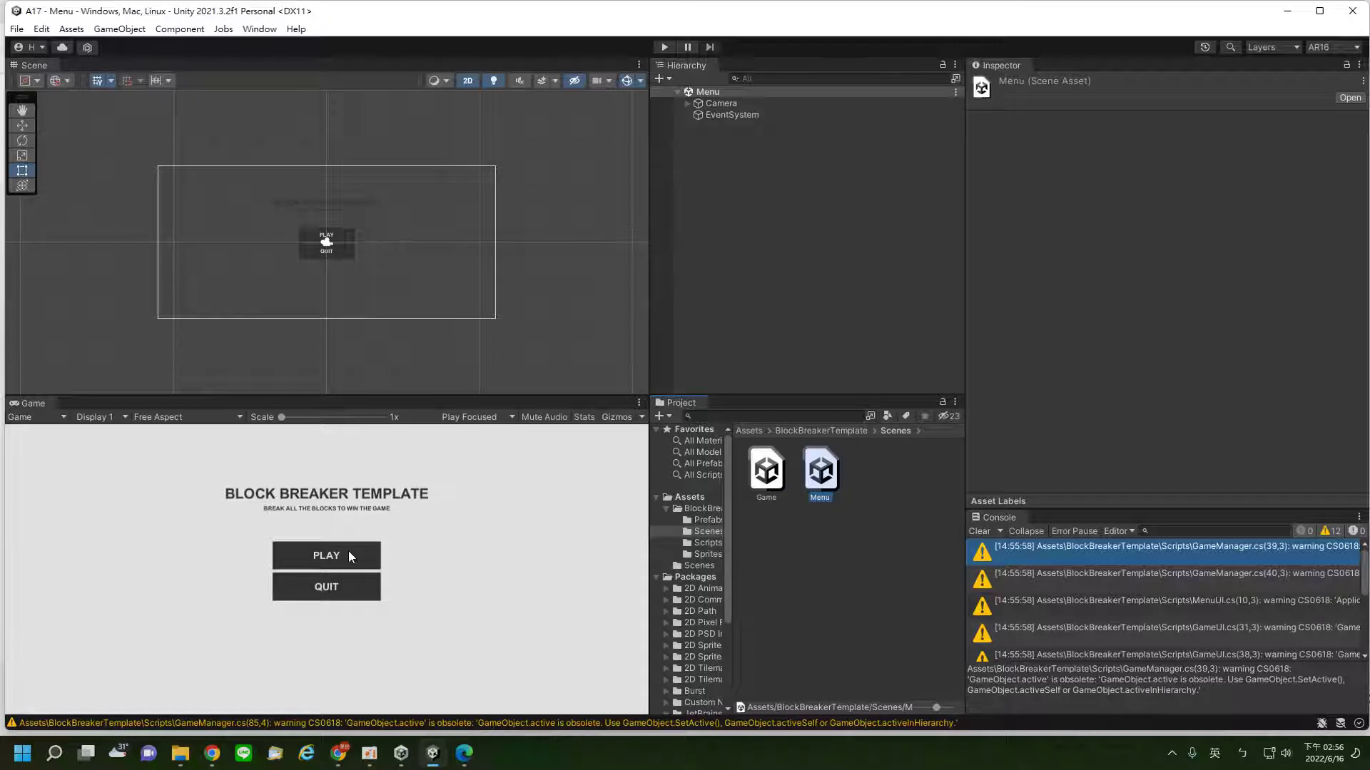
{"action": "left_click", "coordinate": [773, 477]}
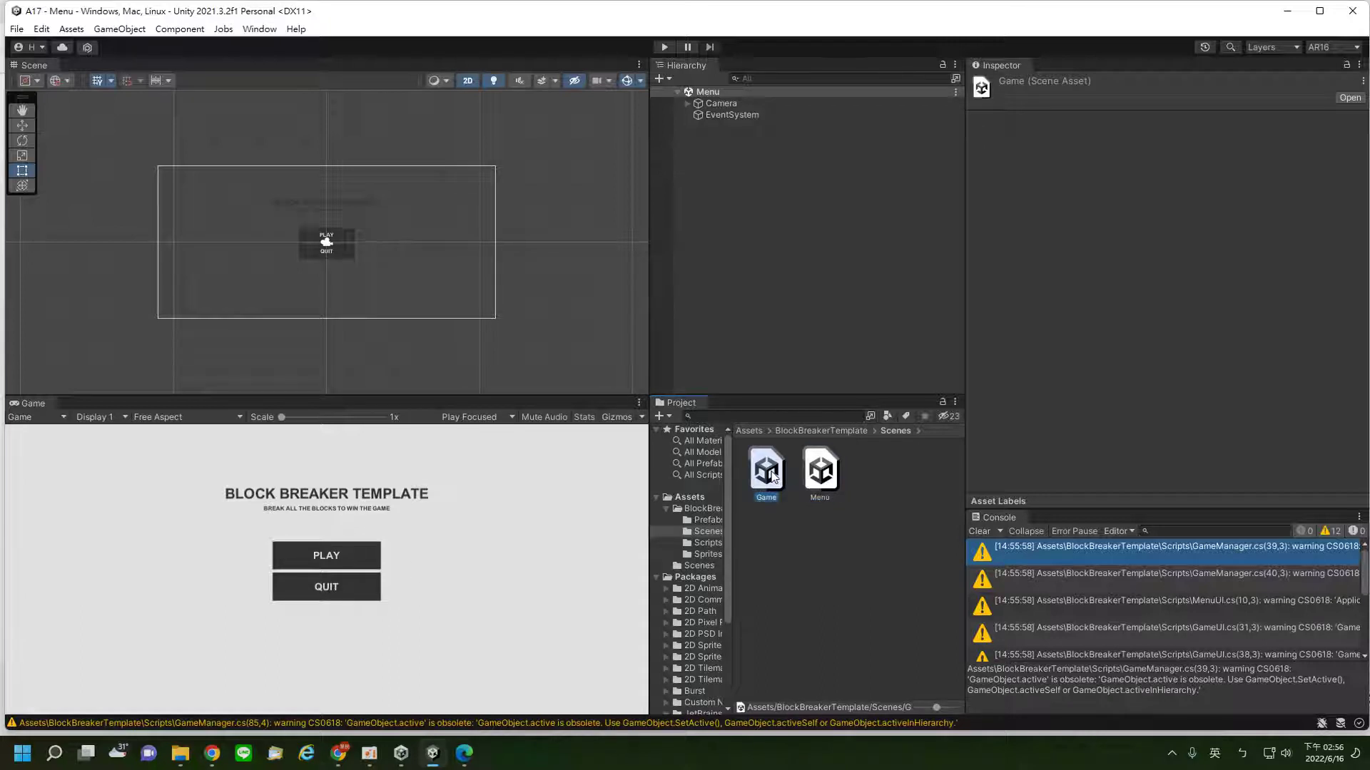
{"action": "double_click", "coordinate": [774, 476]}
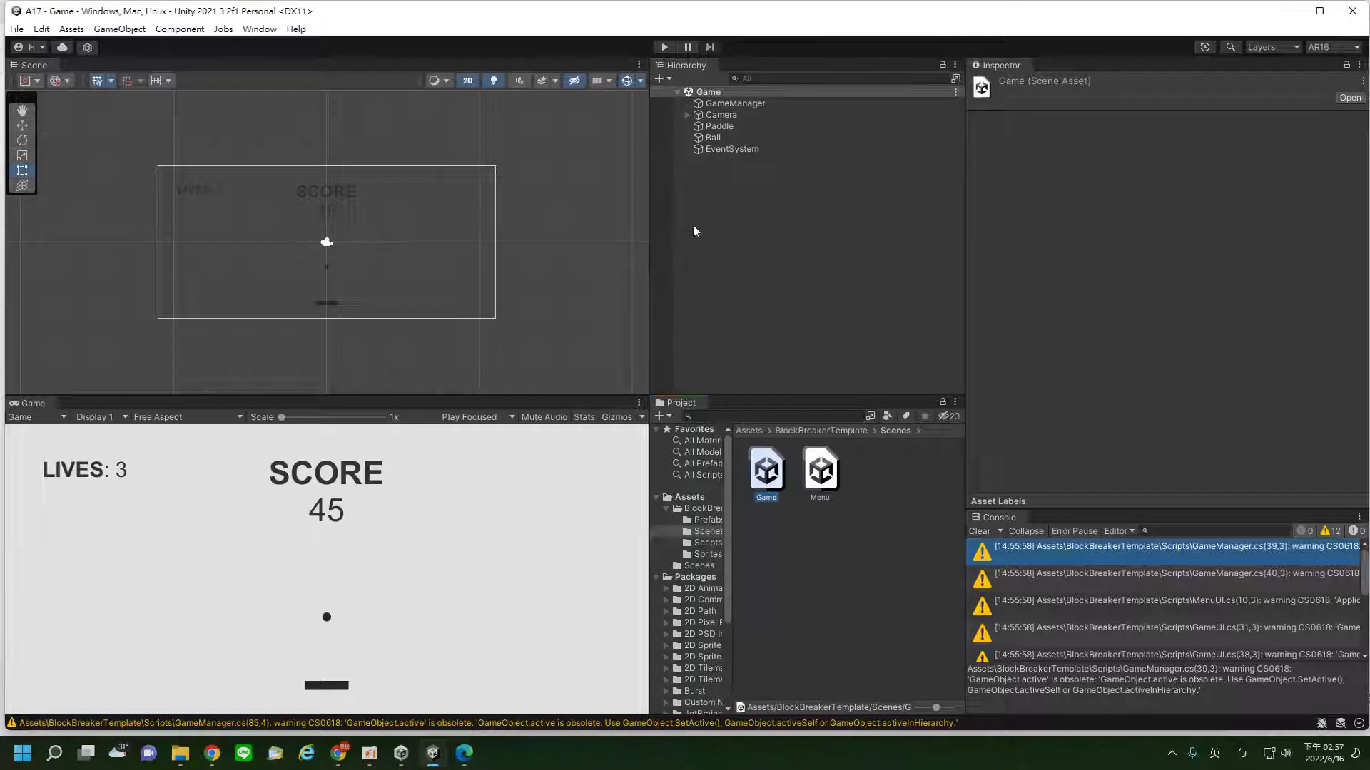
Step: Inspect the Ball (Speed 200, Max Speed 400) in the Inspector and start play-testing the Game scene
{"action": "left_click", "coordinate": [688, 117]}
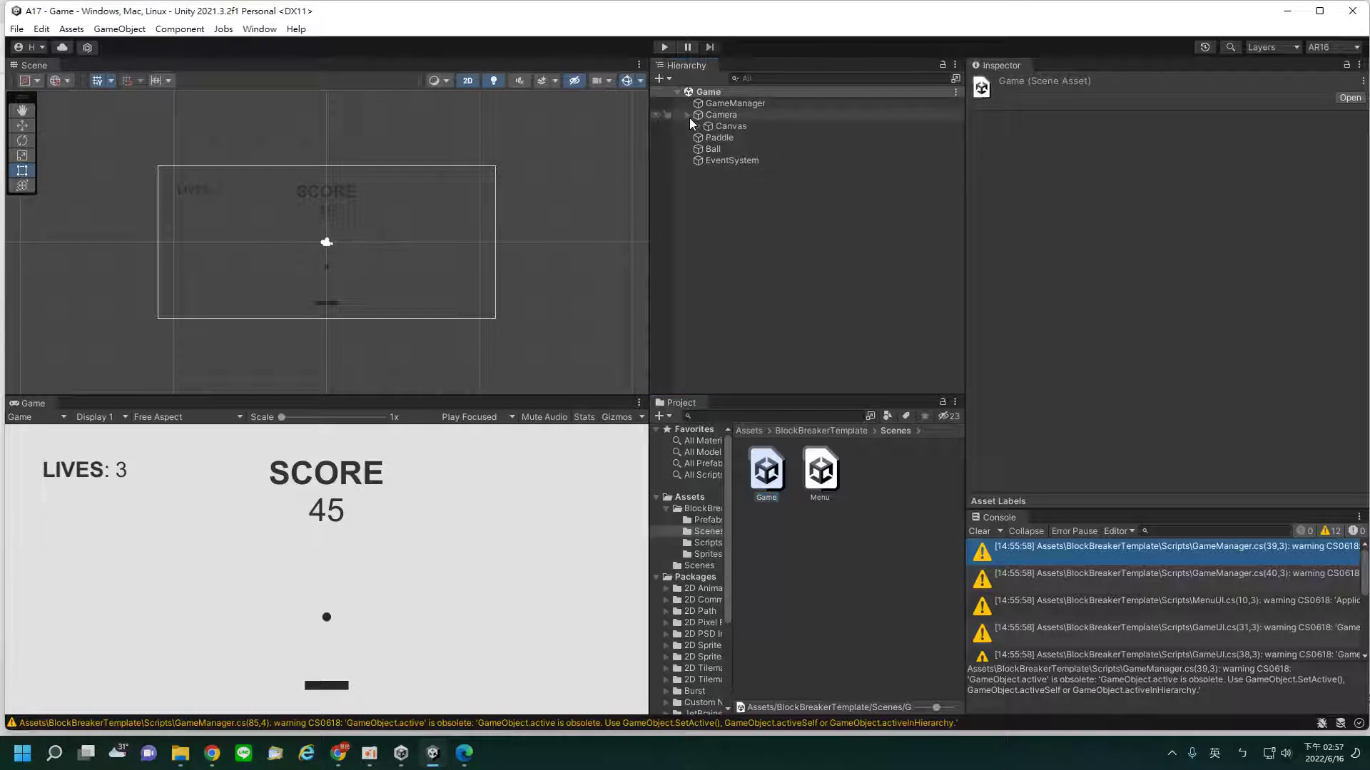
{"action": "left_click", "coordinate": [689, 118]}
{"action": "left_click", "coordinate": [705, 136]}
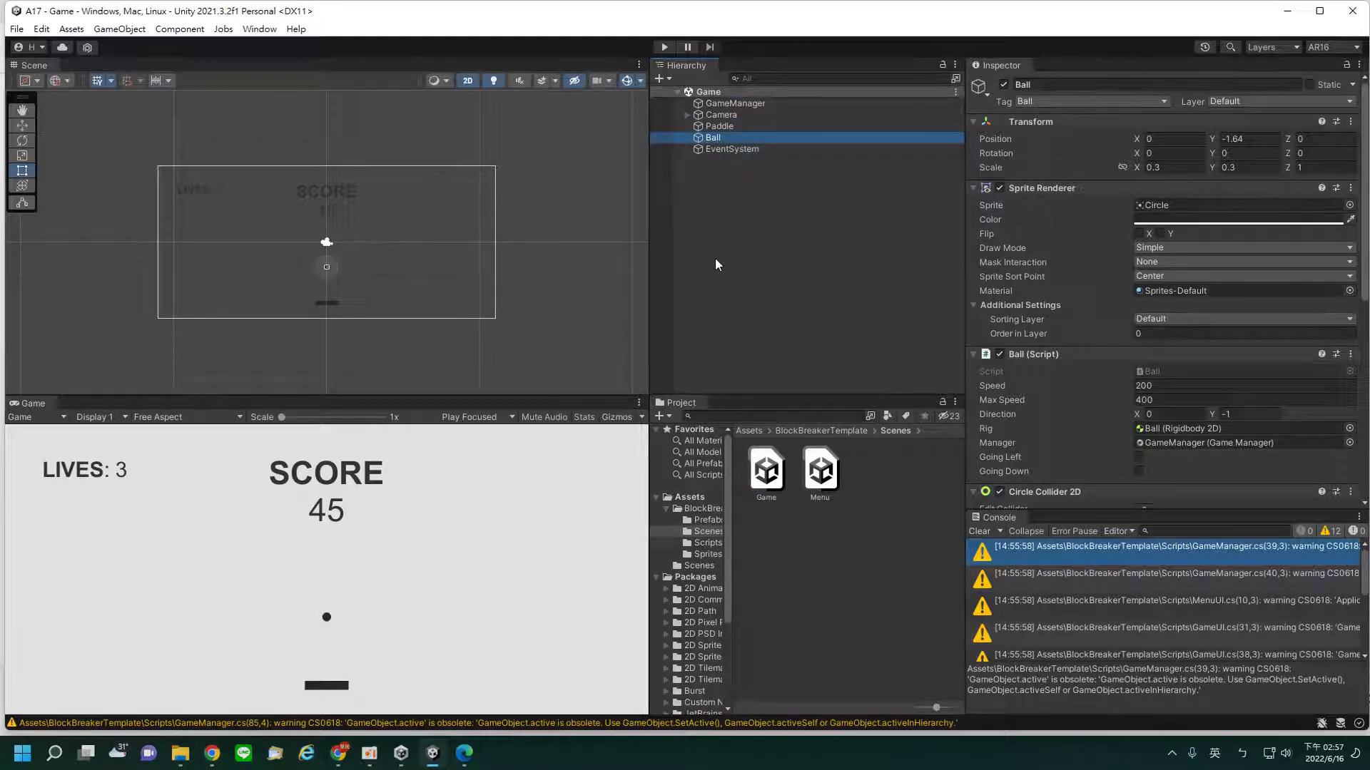
{"action": "left_click", "coordinate": [663, 48]}
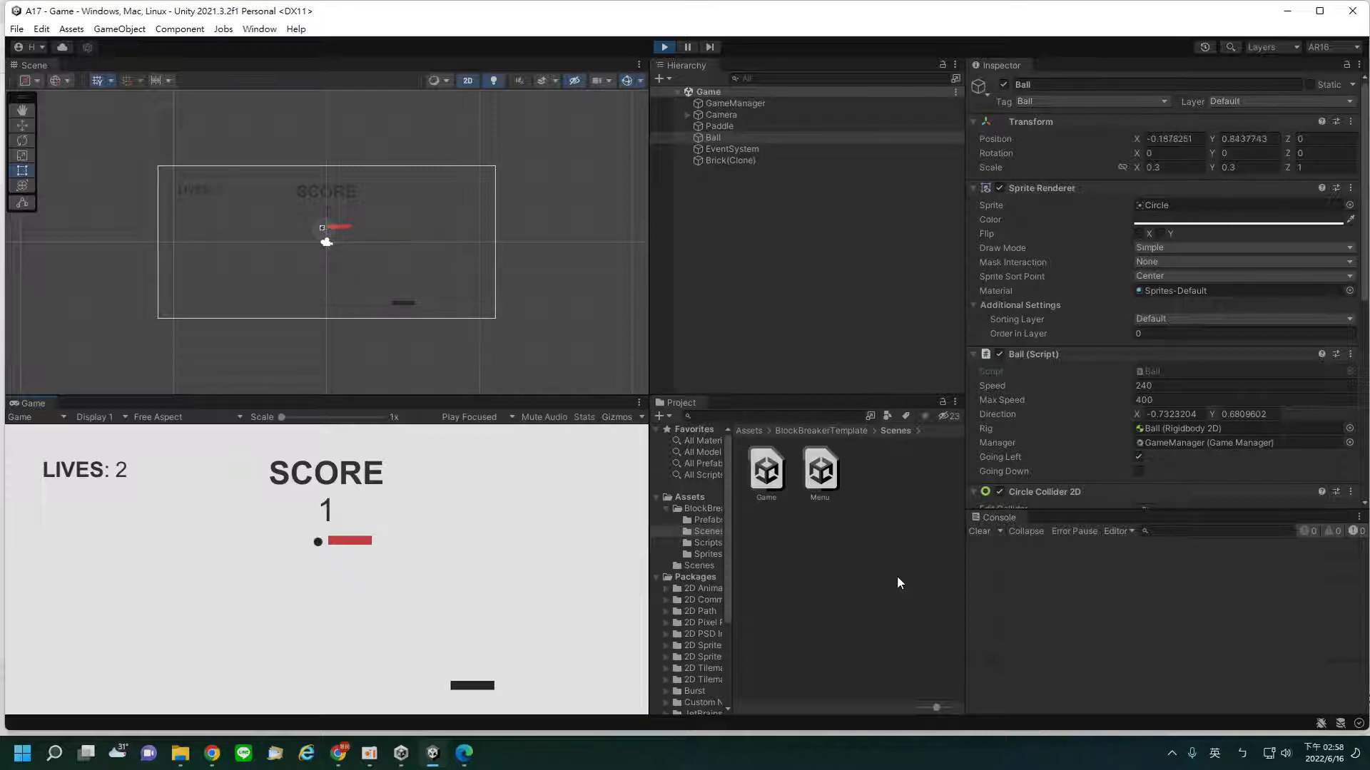
Step: Move the paddle left with the arrow key, then stop play mode to reset the scene
{"action": "key", "text": "Left"}
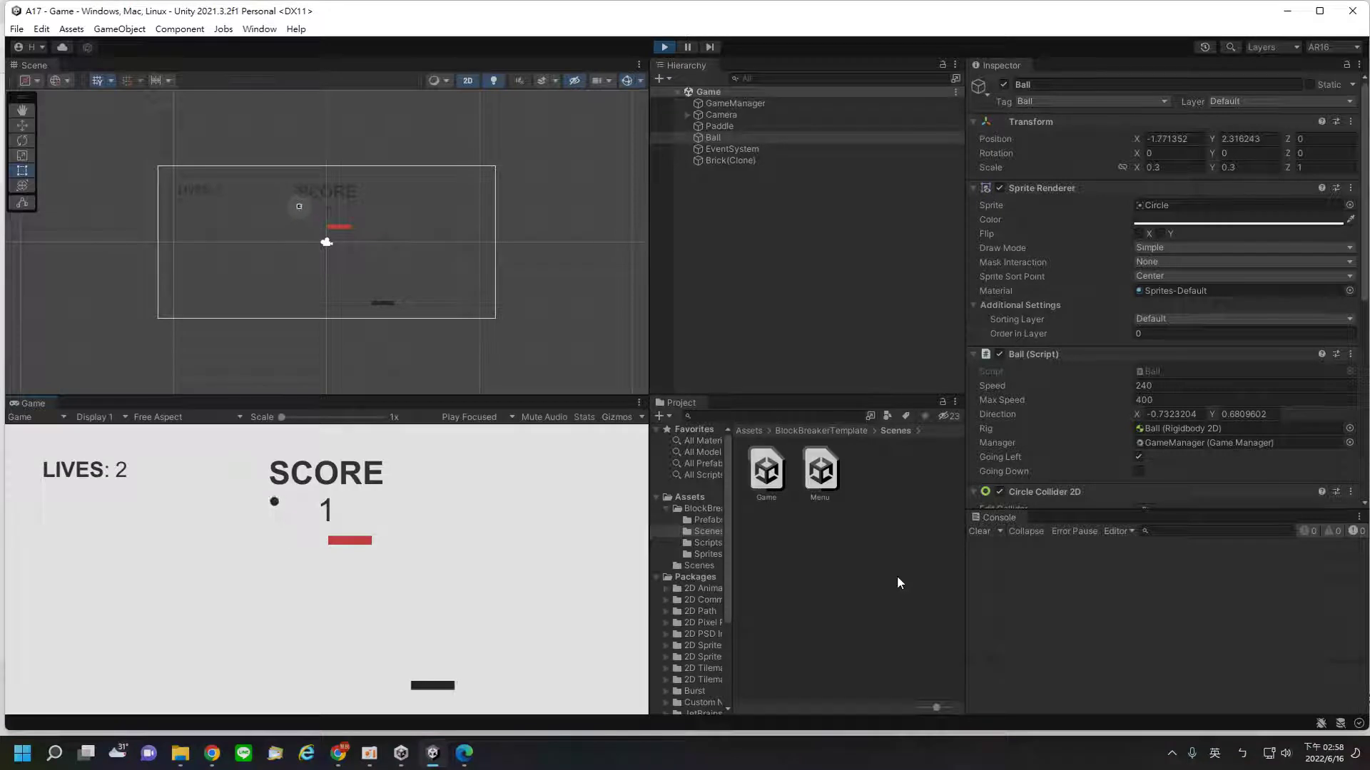
{"action": "left_click", "coordinate": [664, 47]}
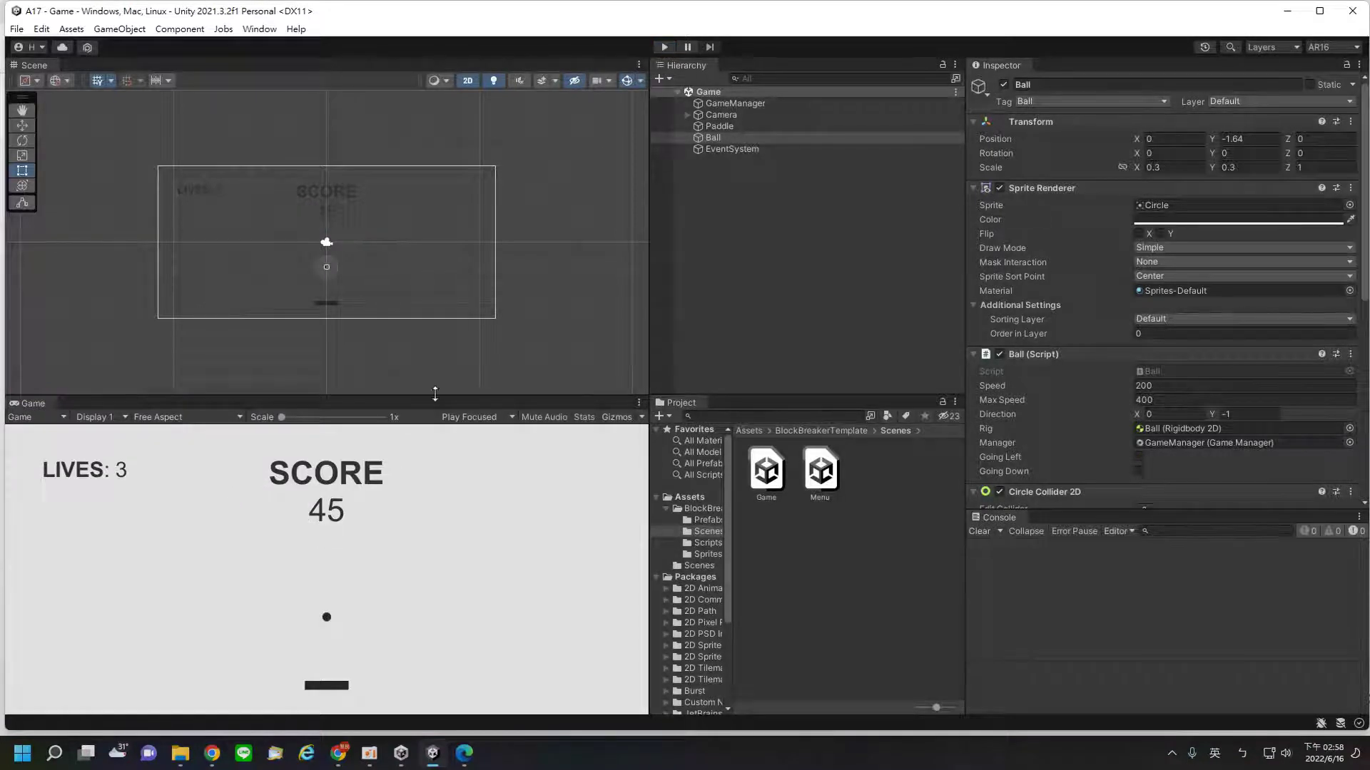
Step: Expand Camera and Canvas in the Hierarchy and inspect the Score text and Canvas settings
{"action": "left_click", "coordinate": [687, 115]}
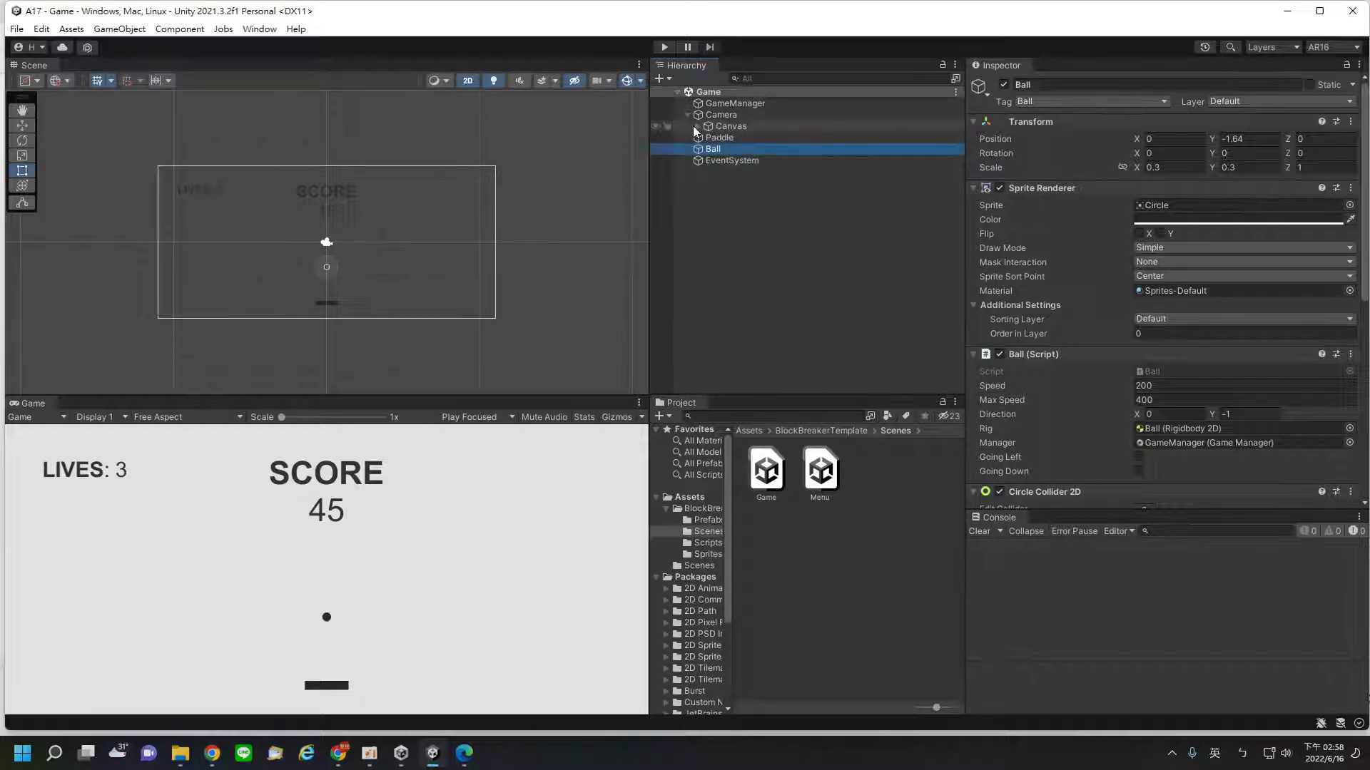
{"action": "left_click", "coordinate": [697, 126]}
{"action": "left_click", "coordinate": [738, 138]}
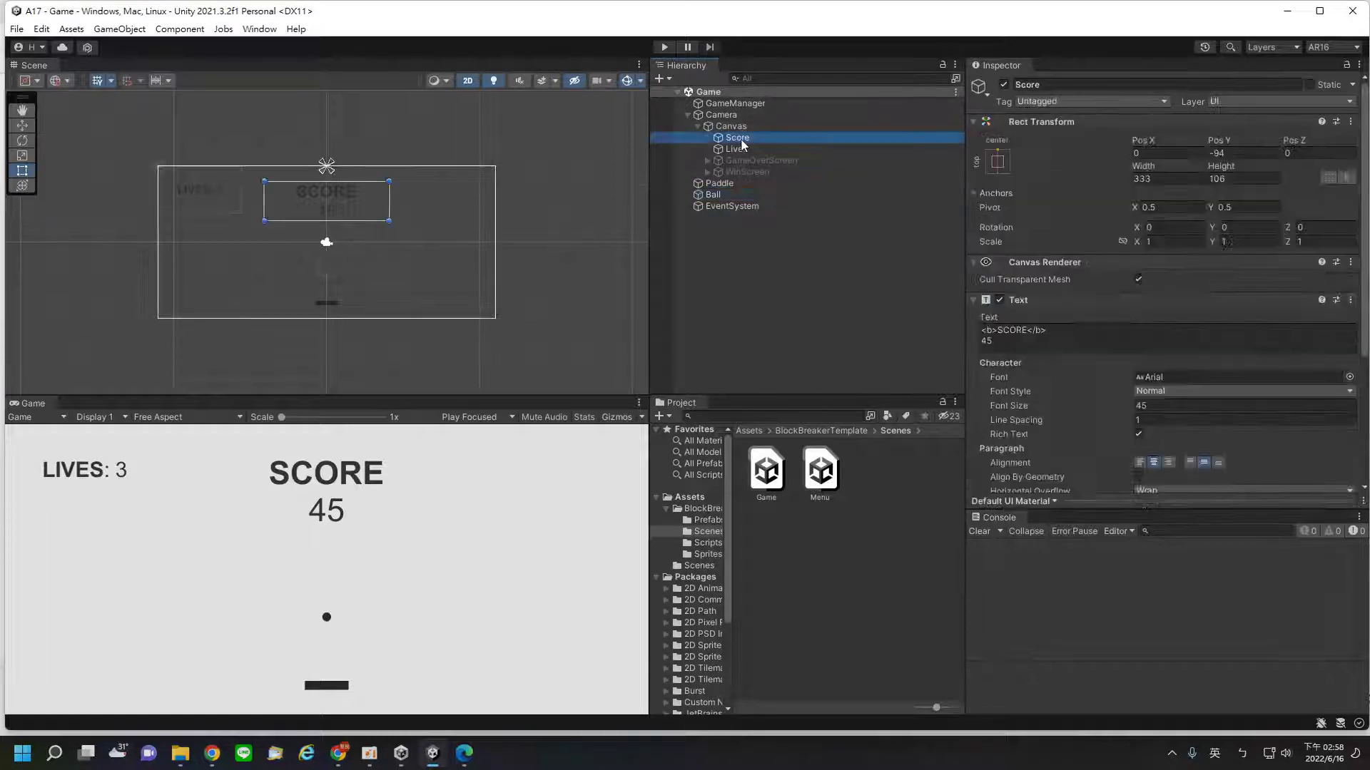
{"action": "left_click", "coordinate": [733, 128]}
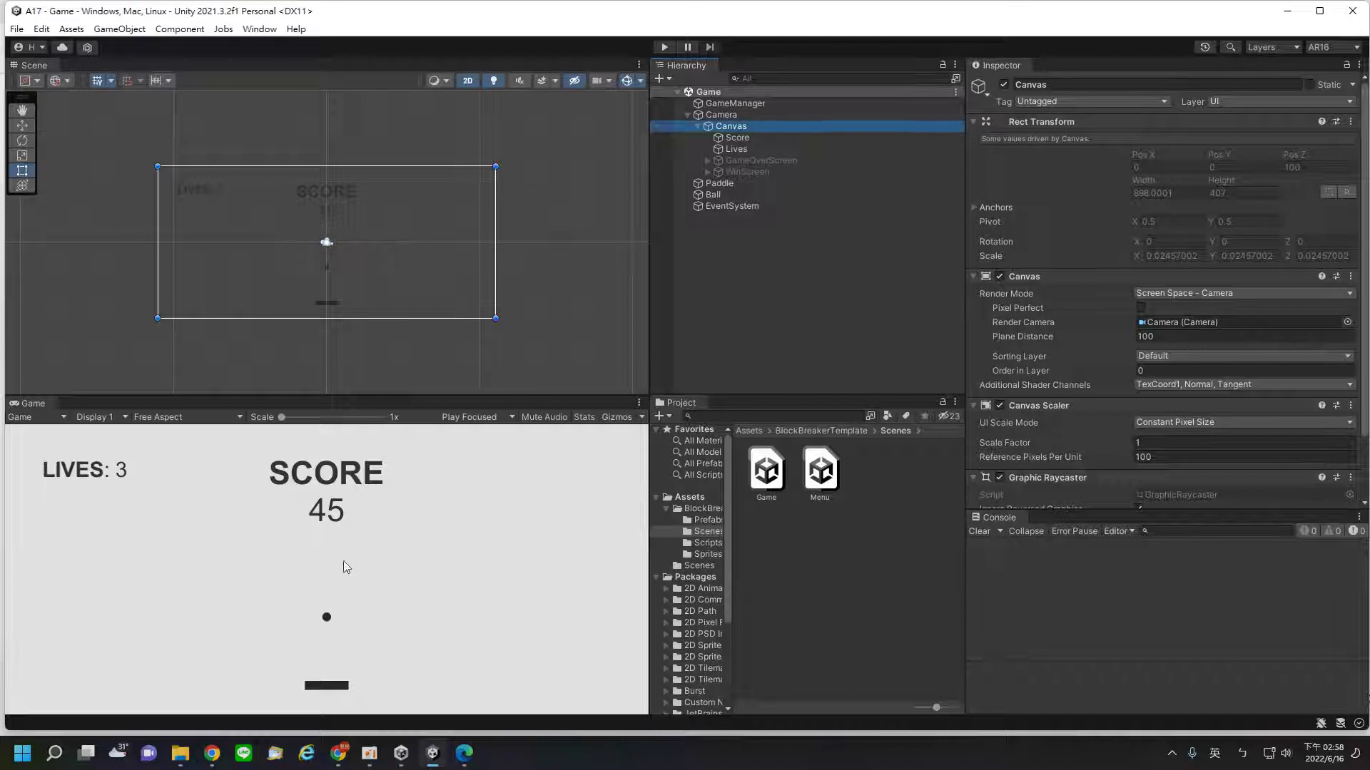
Step: Review the Paddle, Camera and Canvas settings, ending on the Paddle at position 0, -4, 0
{"action": "left_click", "coordinate": [725, 187]}
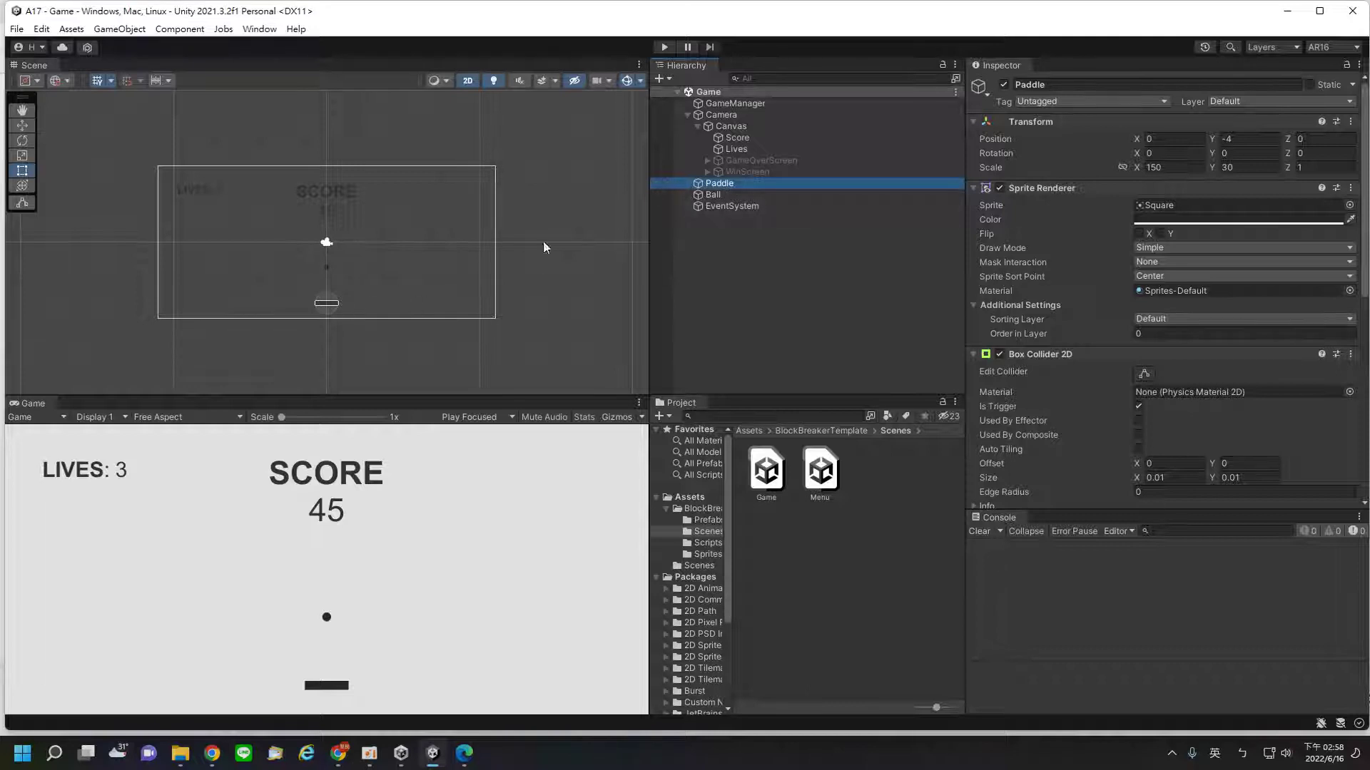
{"action": "left_click", "coordinate": [722, 116]}
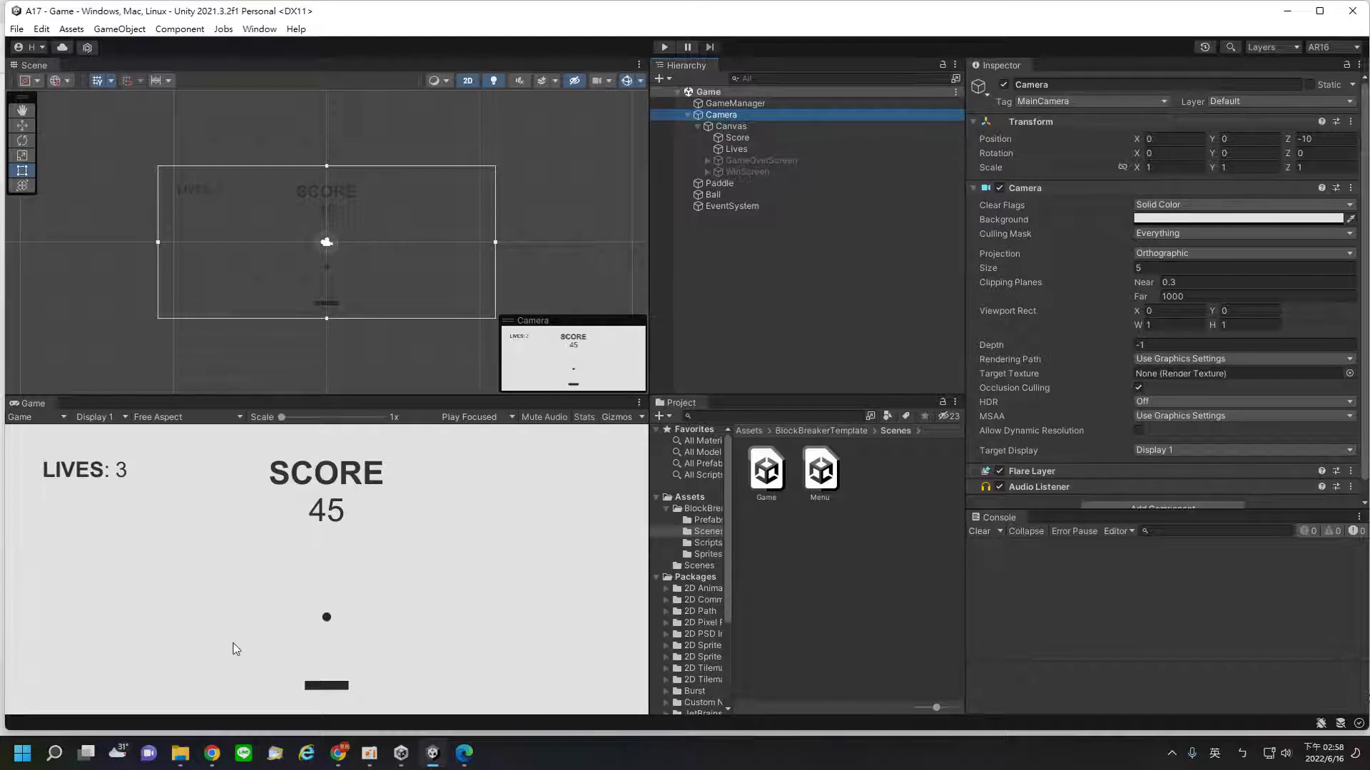
{"action": "left_click", "coordinate": [738, 129]}
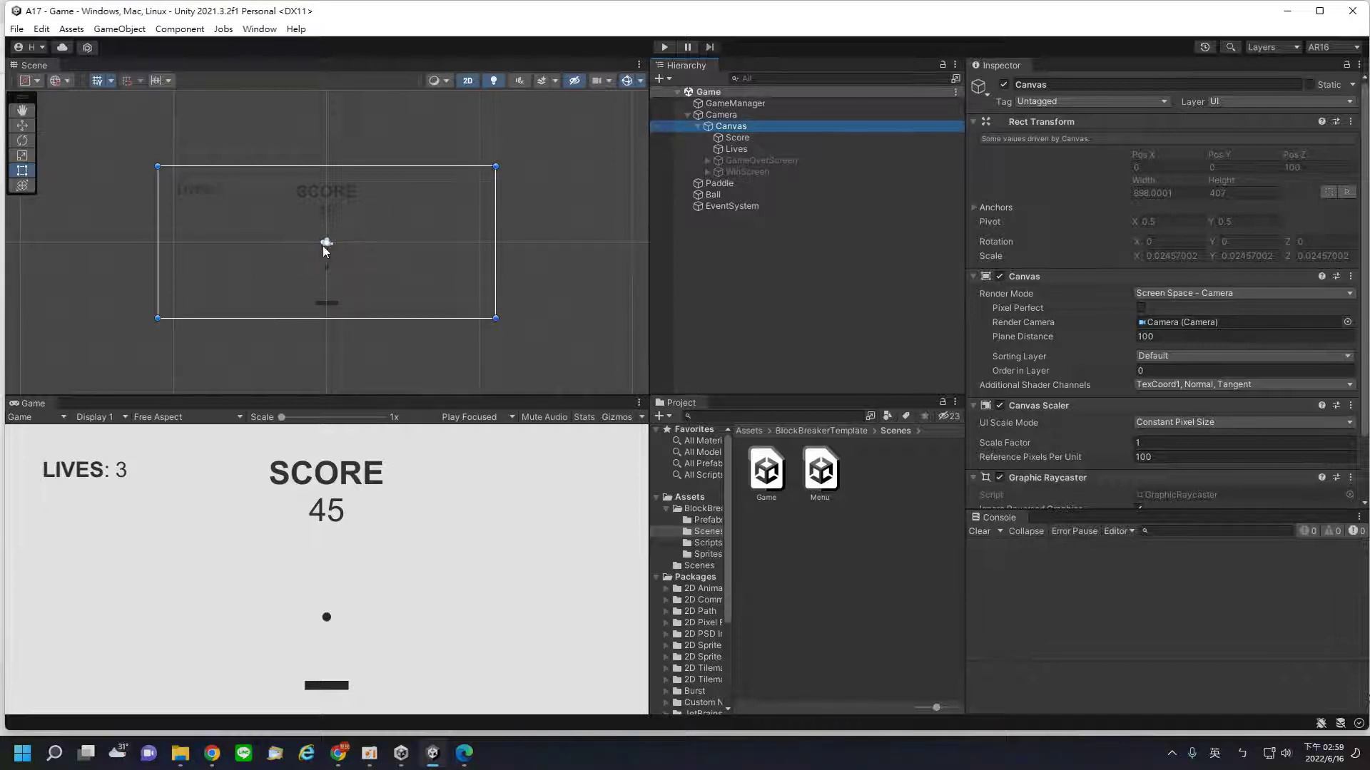
{"action": "left_click", "coordinate": [712, 183]}
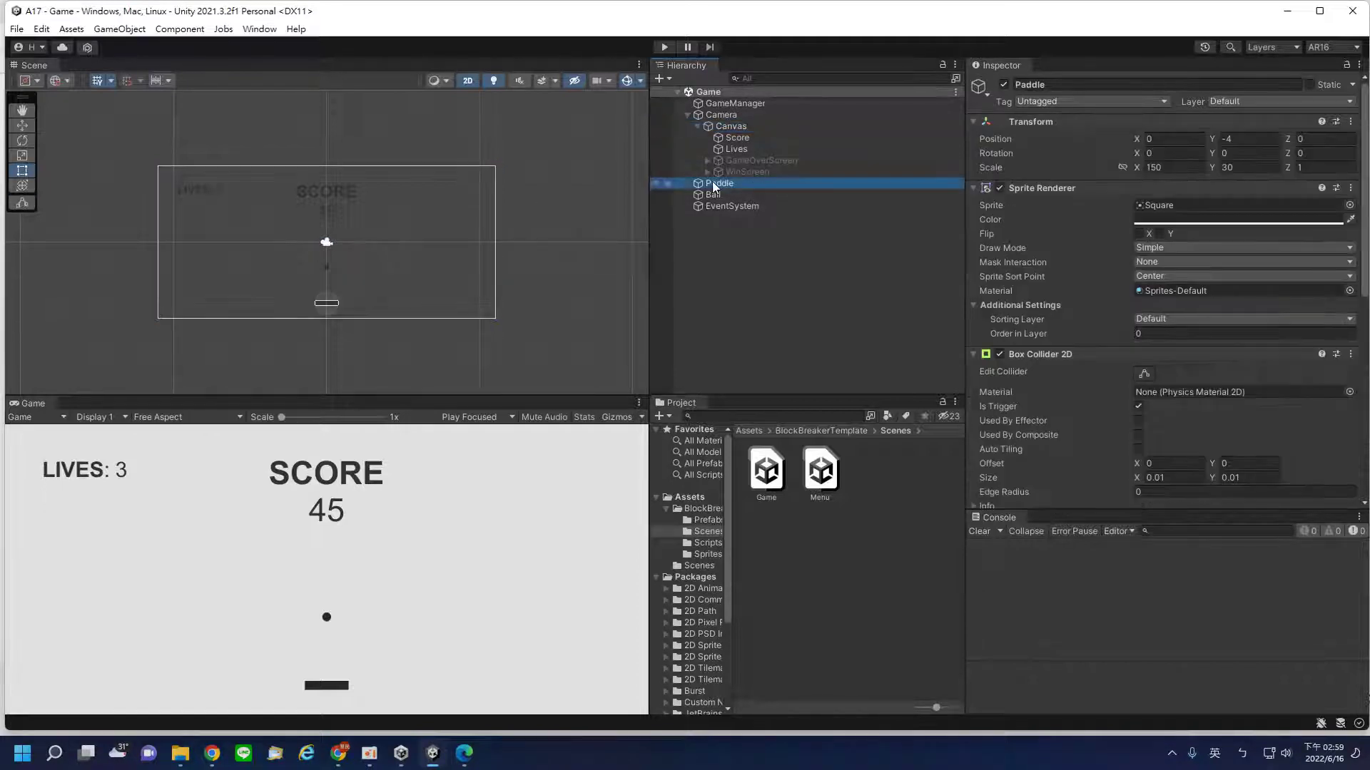
Step: Inspect the Ball, Canvas, Camera and Score objects in turn
{"action": "left_click", "coordinate": [713, 194]}
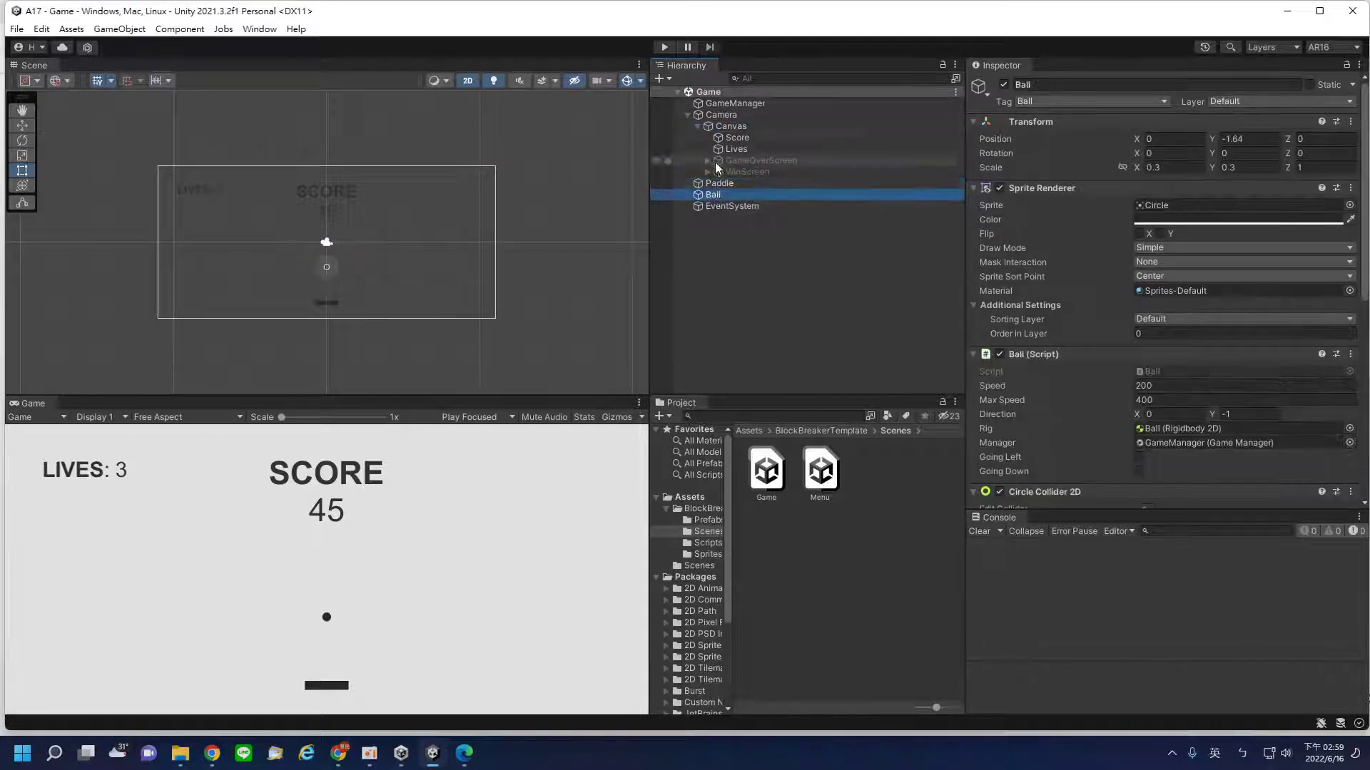
{"action": "left_click", "coordinate": [712, 128]}
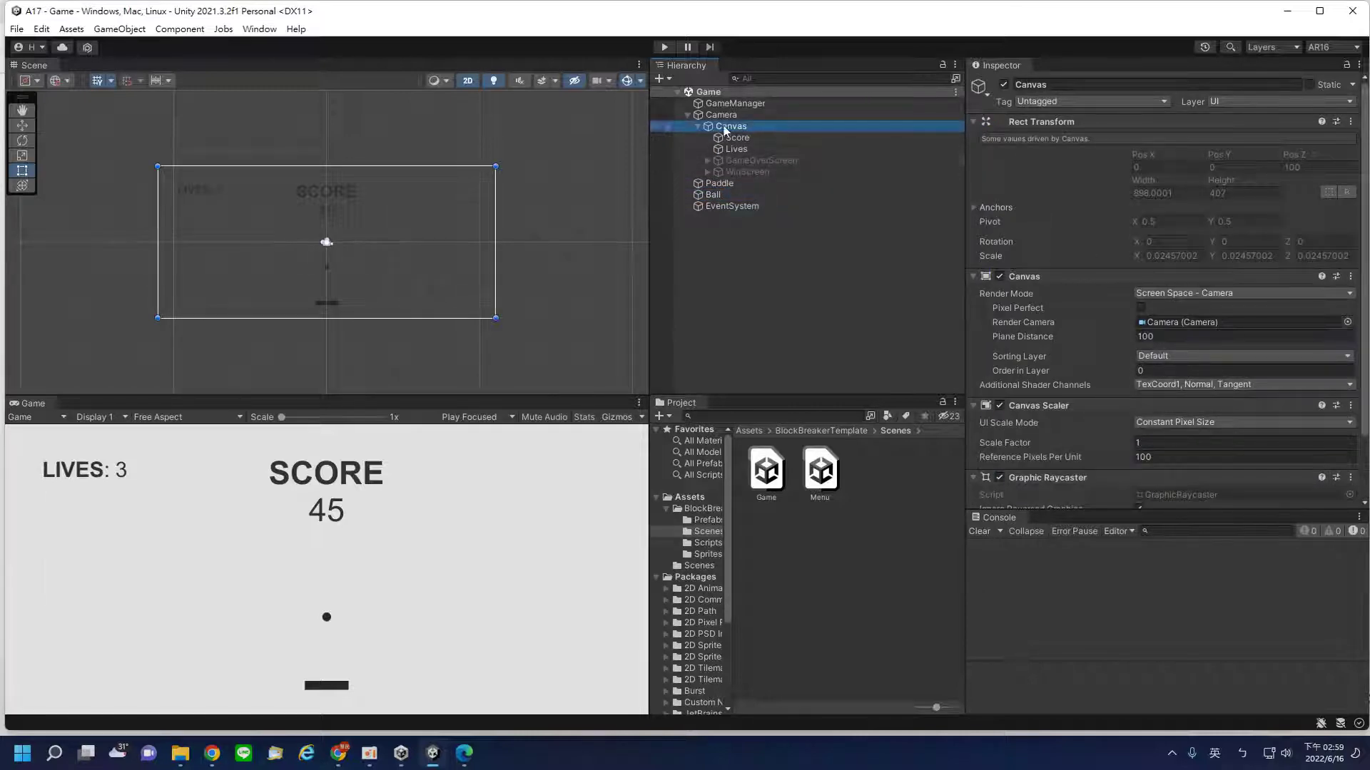
{"action": "left_click", "coordinate": [722, 115]}
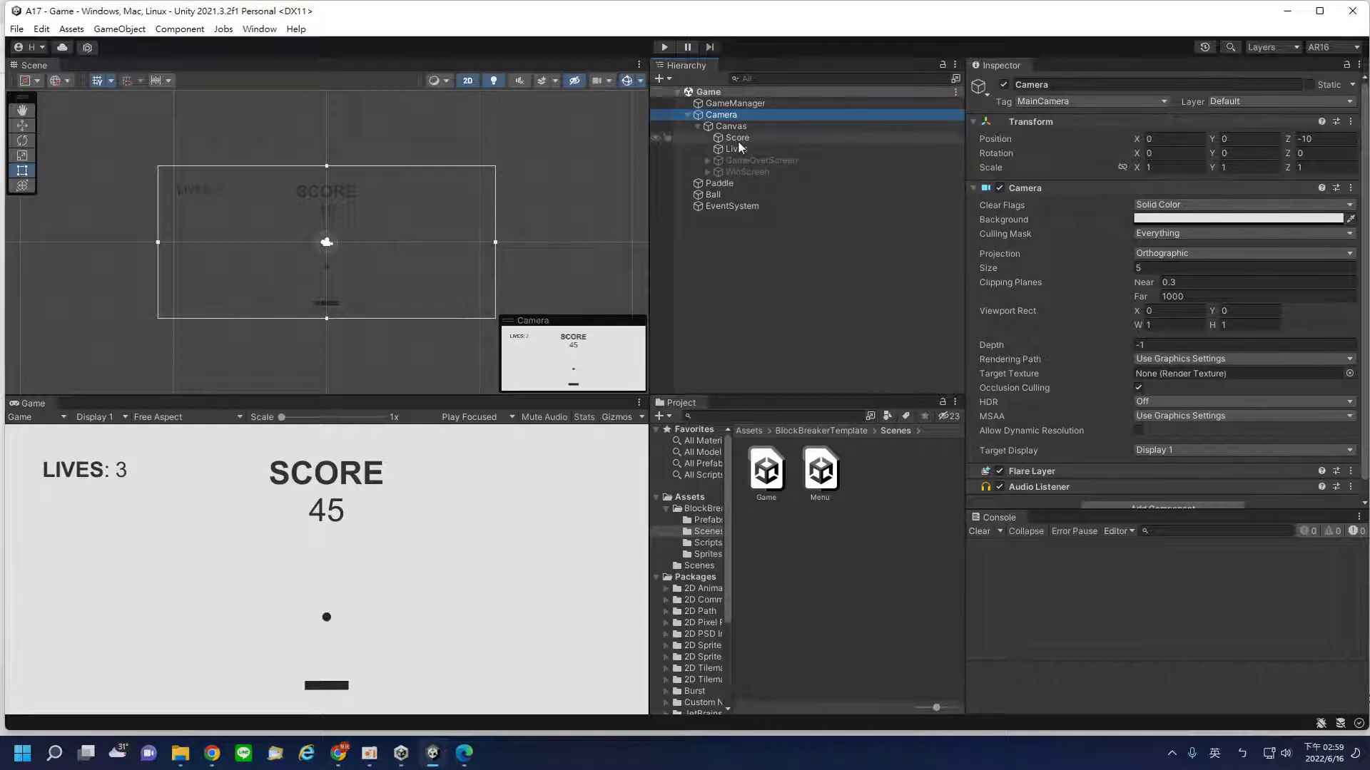
{"action": "left_click", "coordinate": [738, 139]}
Step: Inspect the Lives text and compare the GameOverScreen and WinScreen panels
{"action": "left_click", "coordinate": [737, 150]}
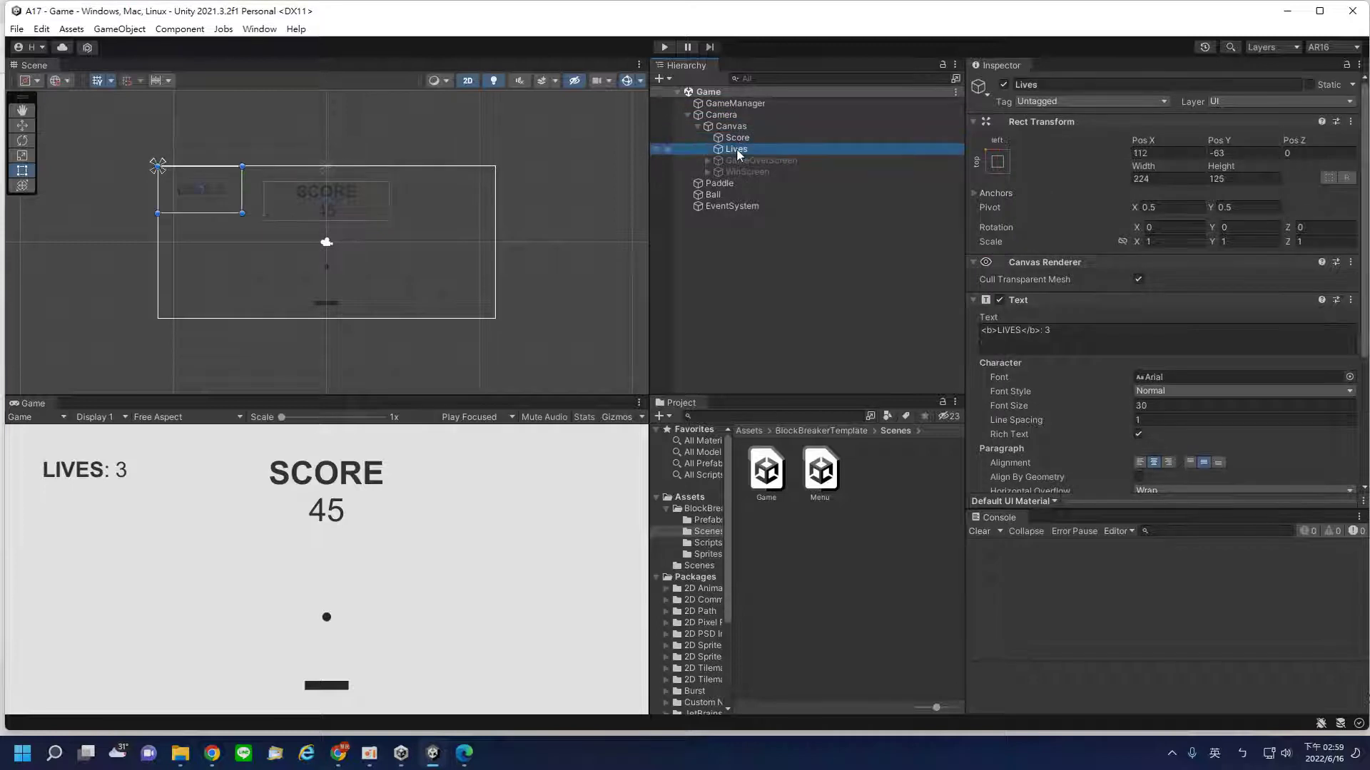
{"action": "left_click", "coordinate": [743, 161]}
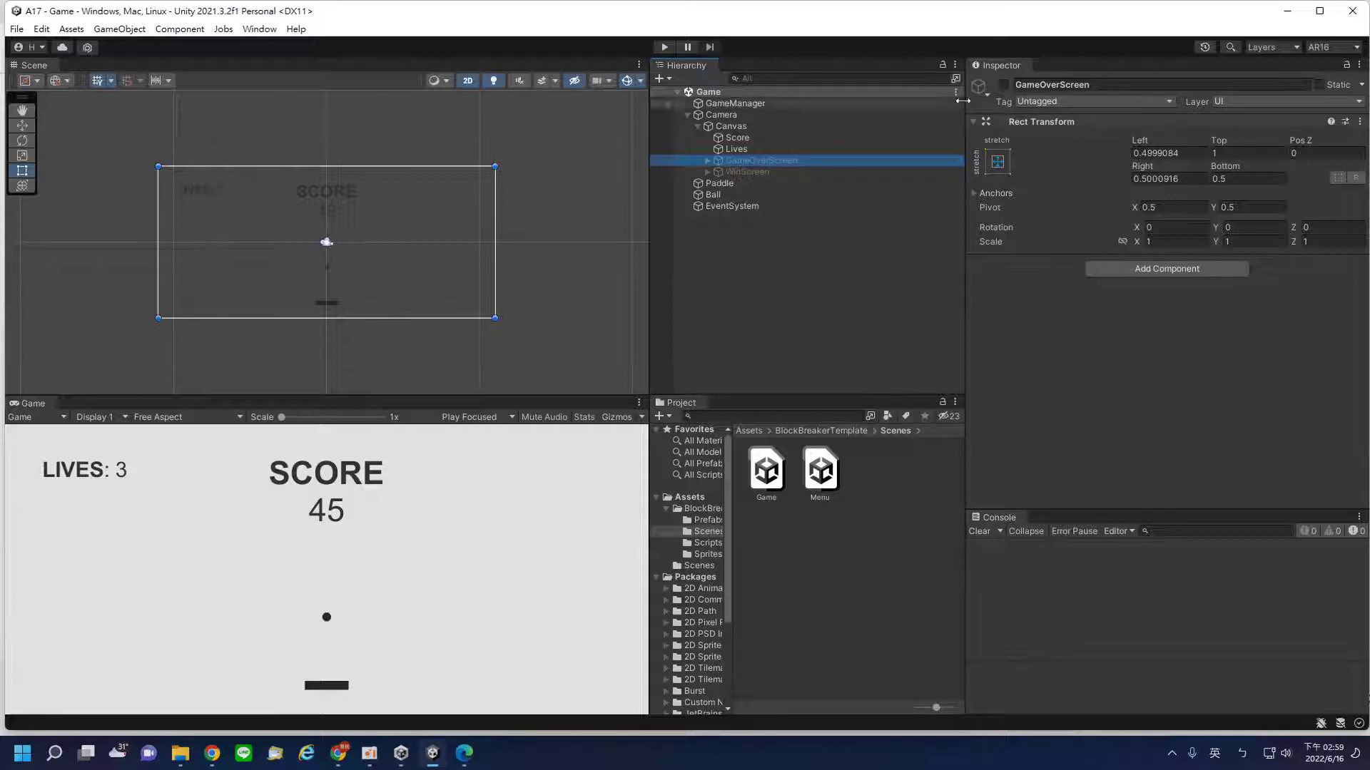
{"action": "left_click", "coordinate": [747, 171]}
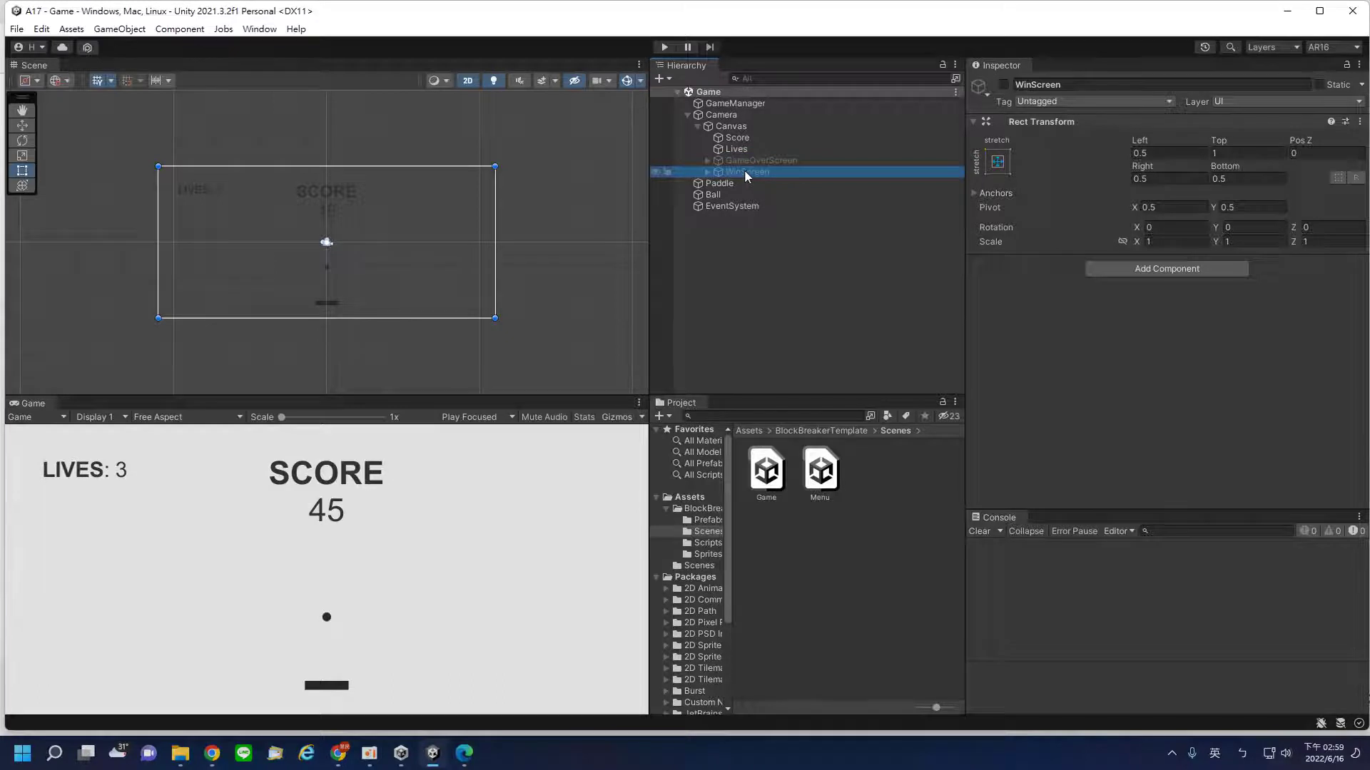
{"action": "left_click", "coordinate": [754, 161]}
{"action": "left_click", "coordinate": [751, 171]}
{"action": "left_click", "coordinate": [751, 162]}
{"action": "left_click", "coordinate": [752, 173]}
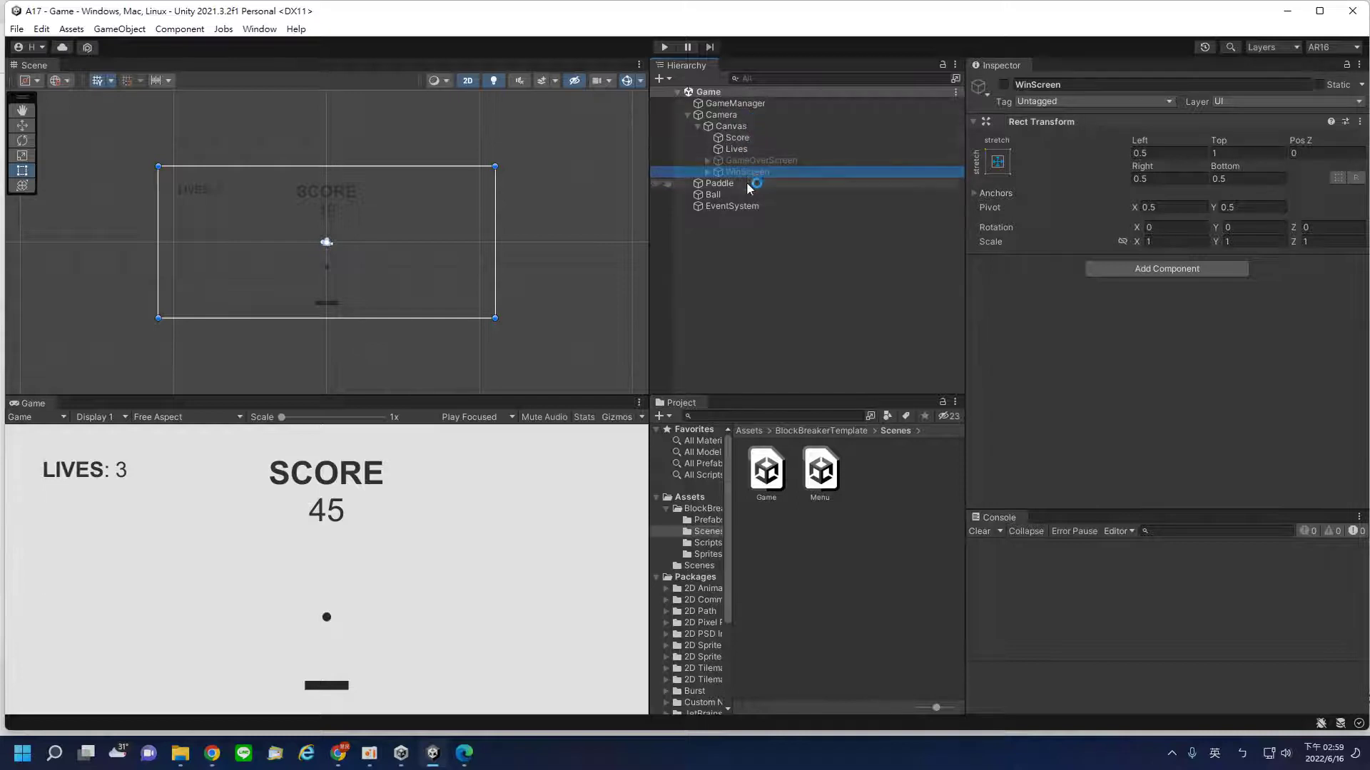
Step: Check the Paddle and the Ball (Circle sprite, Direction 0, -1), then collapse Camera's children
{"action": "left_click", "coordinate": [729, 185]}
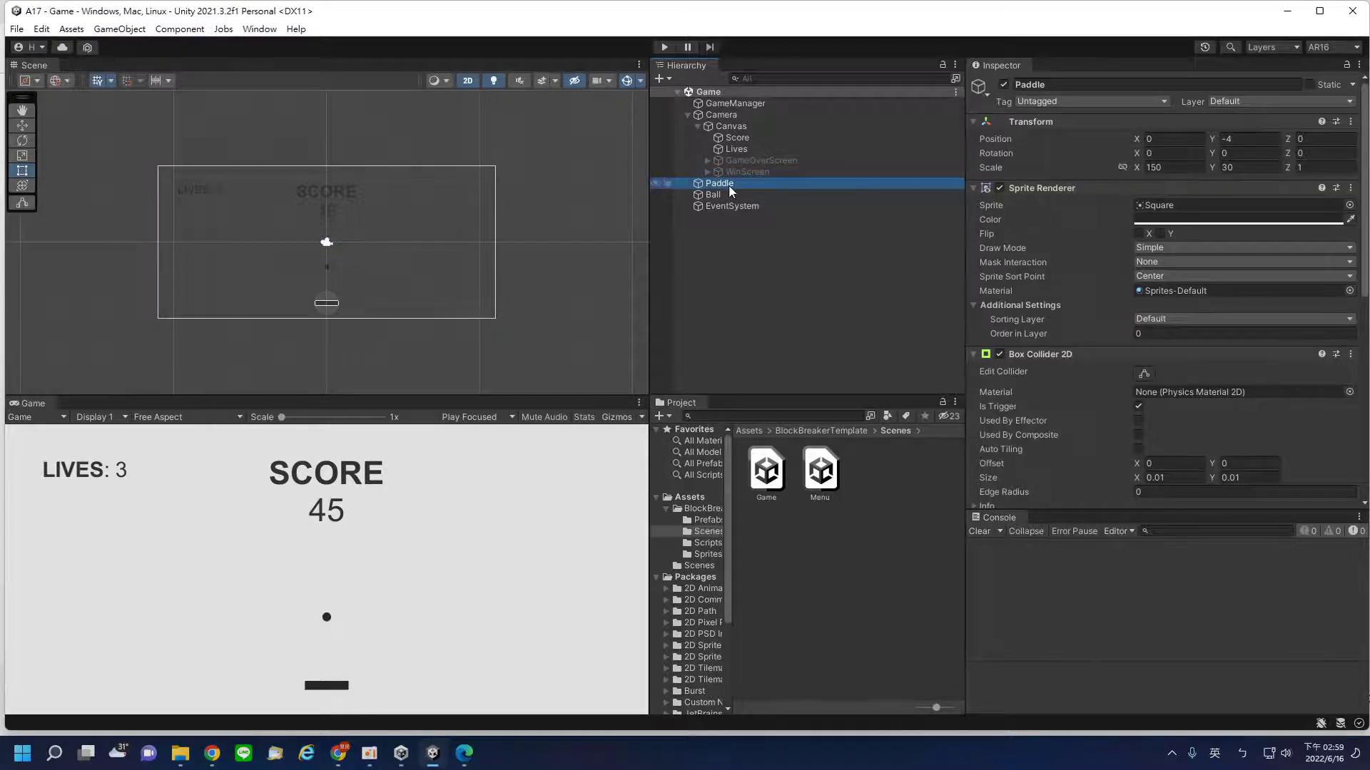
{"action": "left_click", "coordinate": [714, 197]}
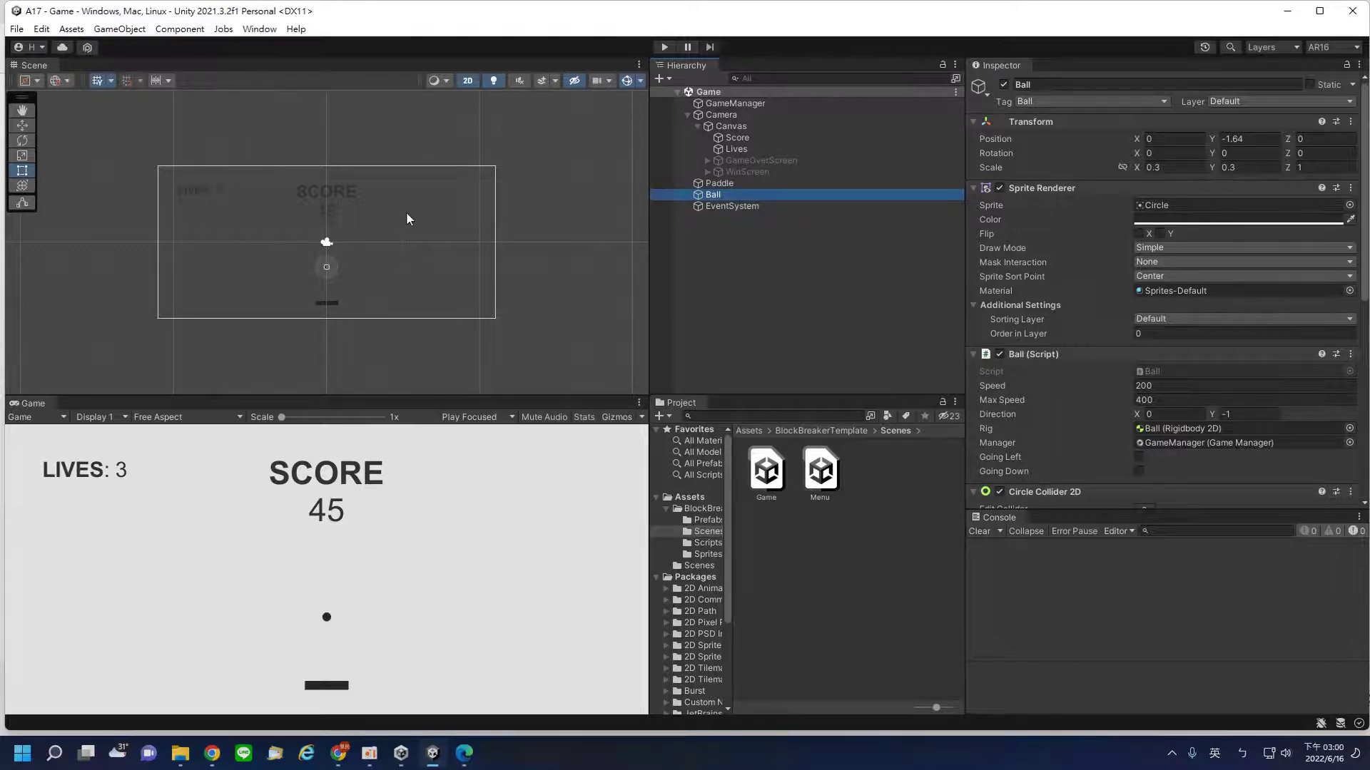
{"action": "left_click", "coordinate": [688, 115]}
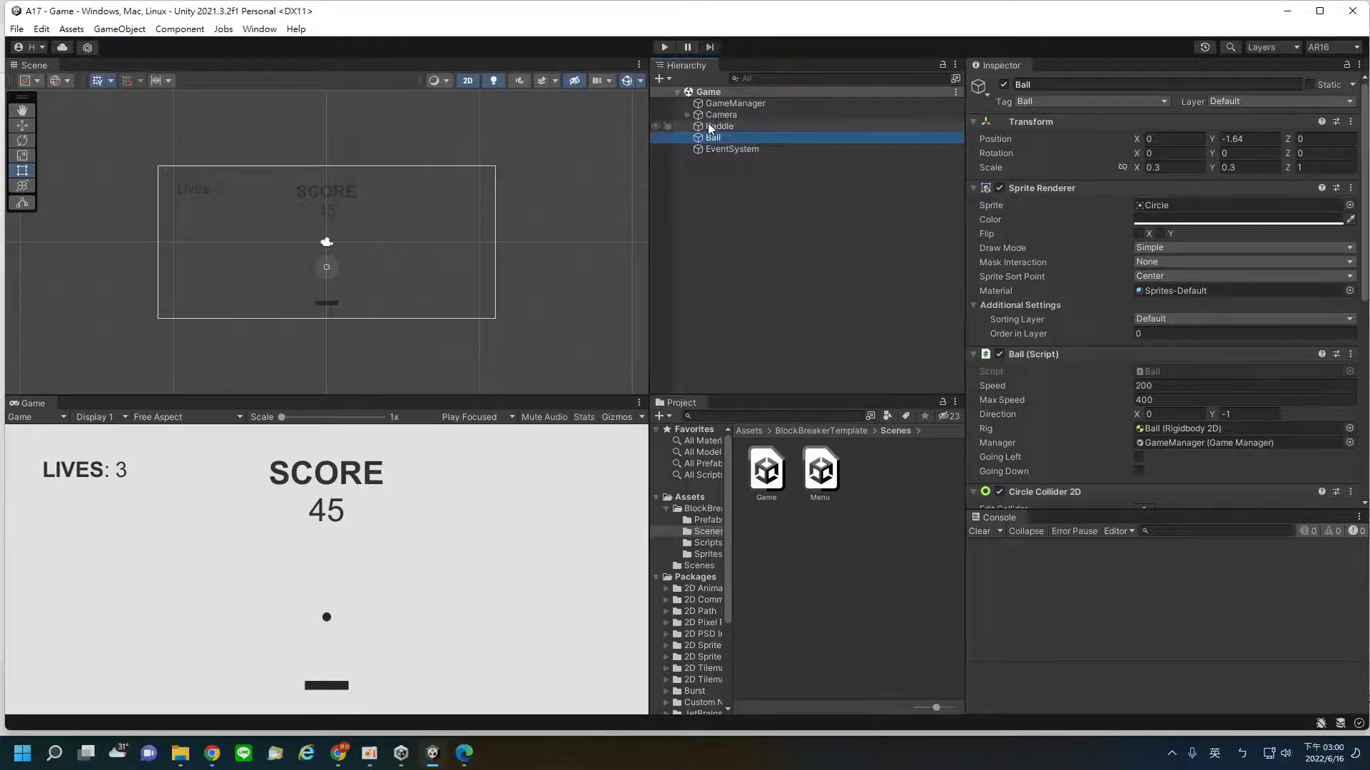
Step: Inspect the Paddle, Ball and EventSystem objects
{"action": "left_click", "coordinate": [701, 126]}
{"action": "left_click", "coordinate": [717, 138]}
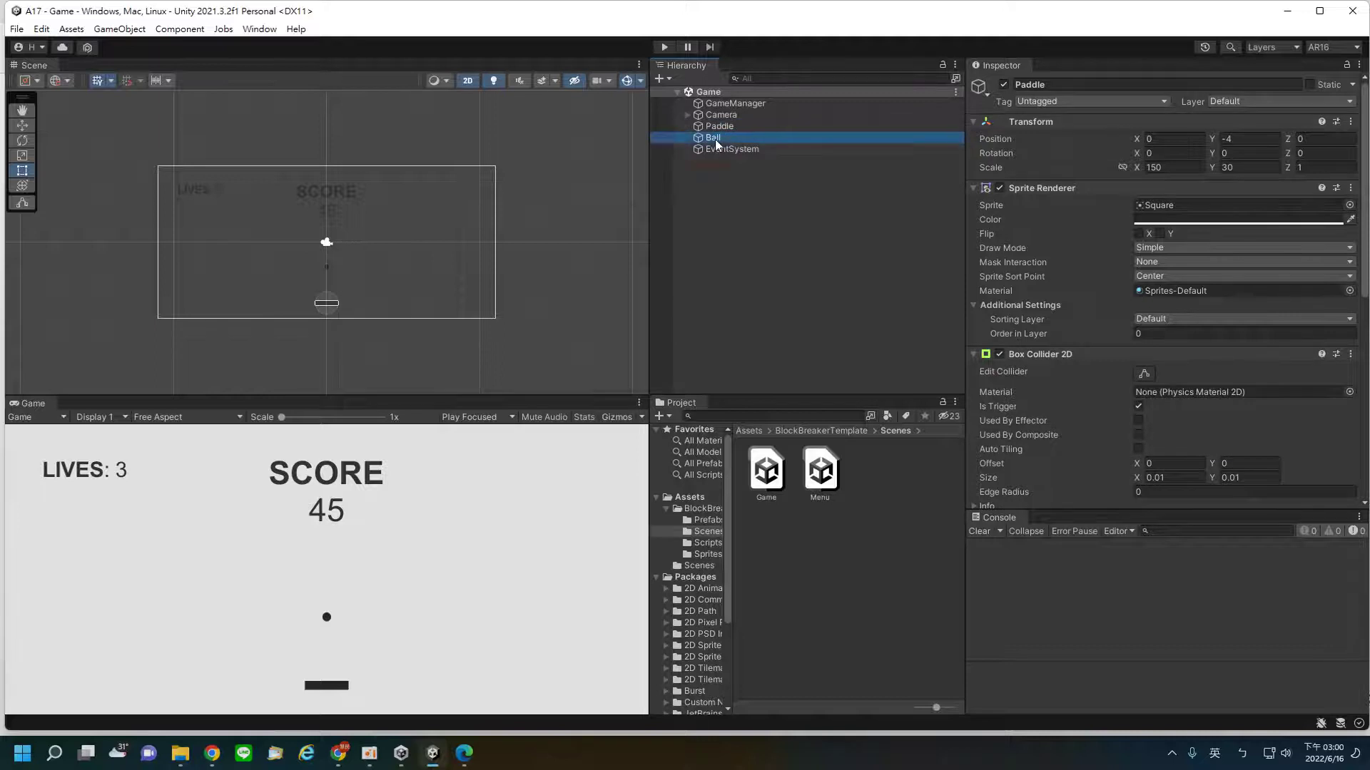
{"action": "left_click", "coordinate": [716, 148]}
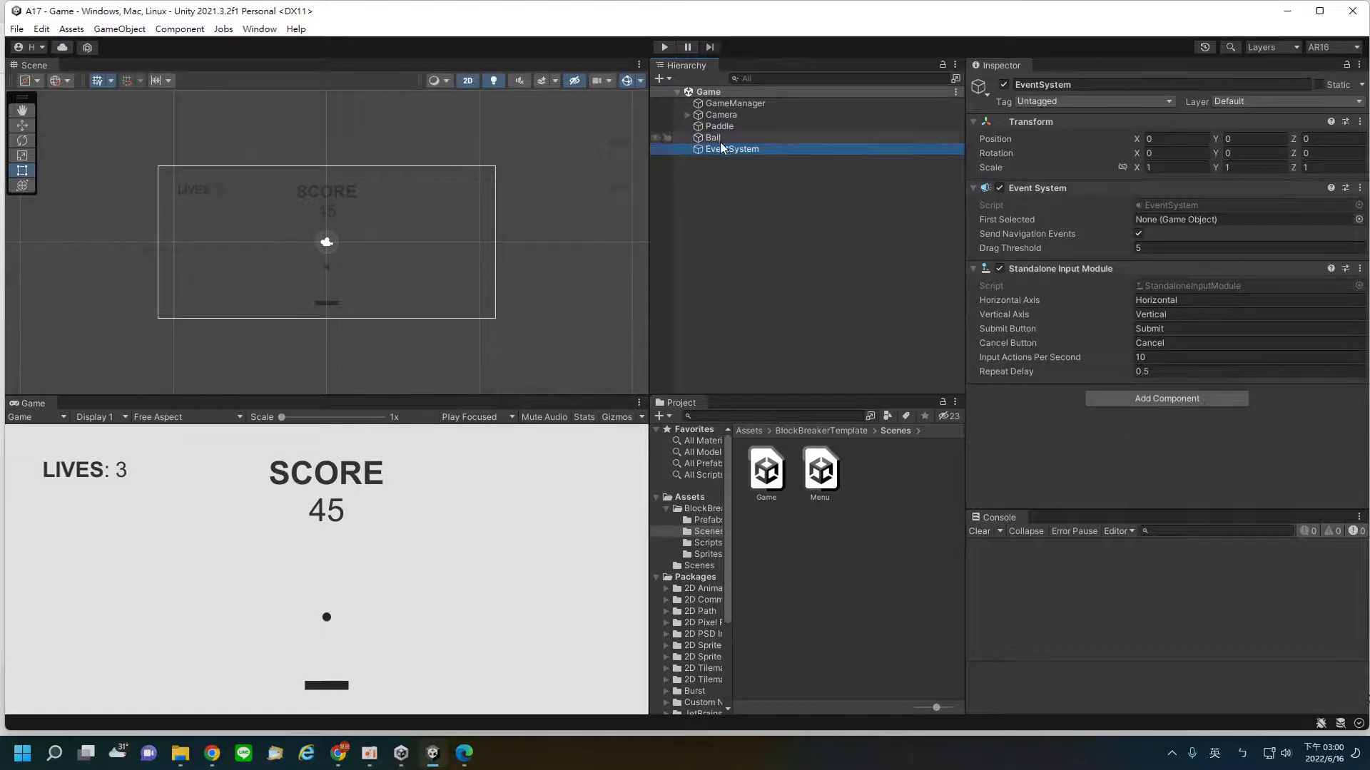
Step: Run a brief play-test of the Game scene, stop it, and open the Menu scene
{"action": "left_click", "coordinate": [662, 45]}
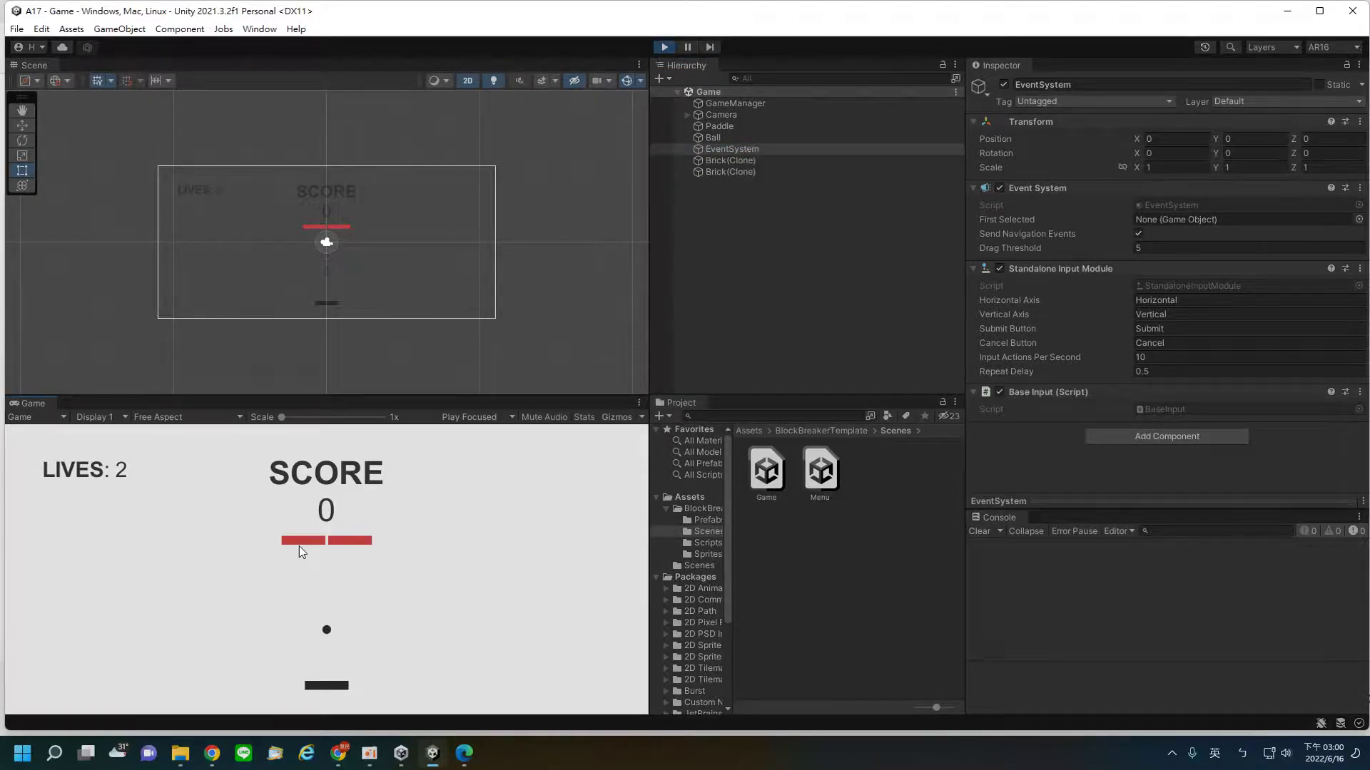
{"action": "left_click", "coordinate": [664, 48]}
{"action": "double_click", "coordinate": [820, 476]}
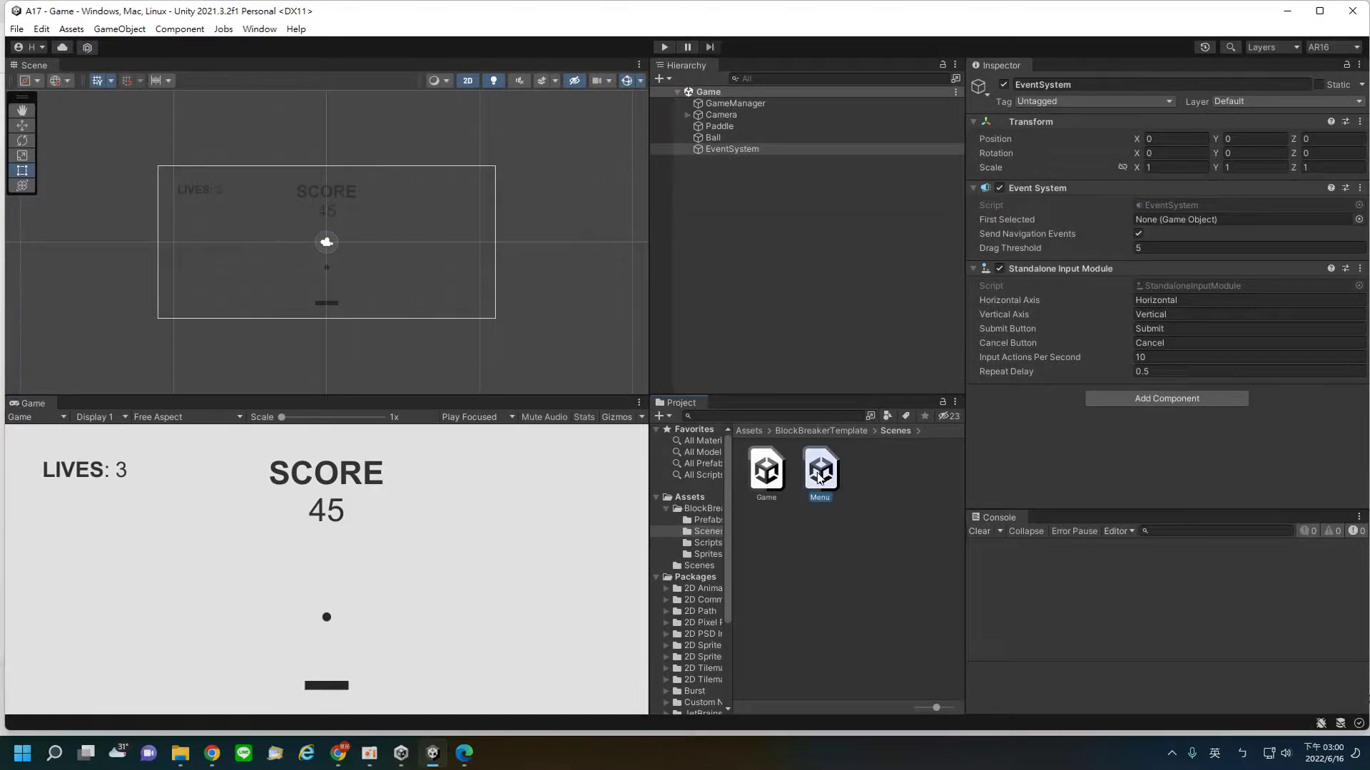
Step: Play-test the Menu scene by choosing PLAY on the title screen, stop, then expand Camera
{"action": "left_click", "coordinate": [663, 47]}
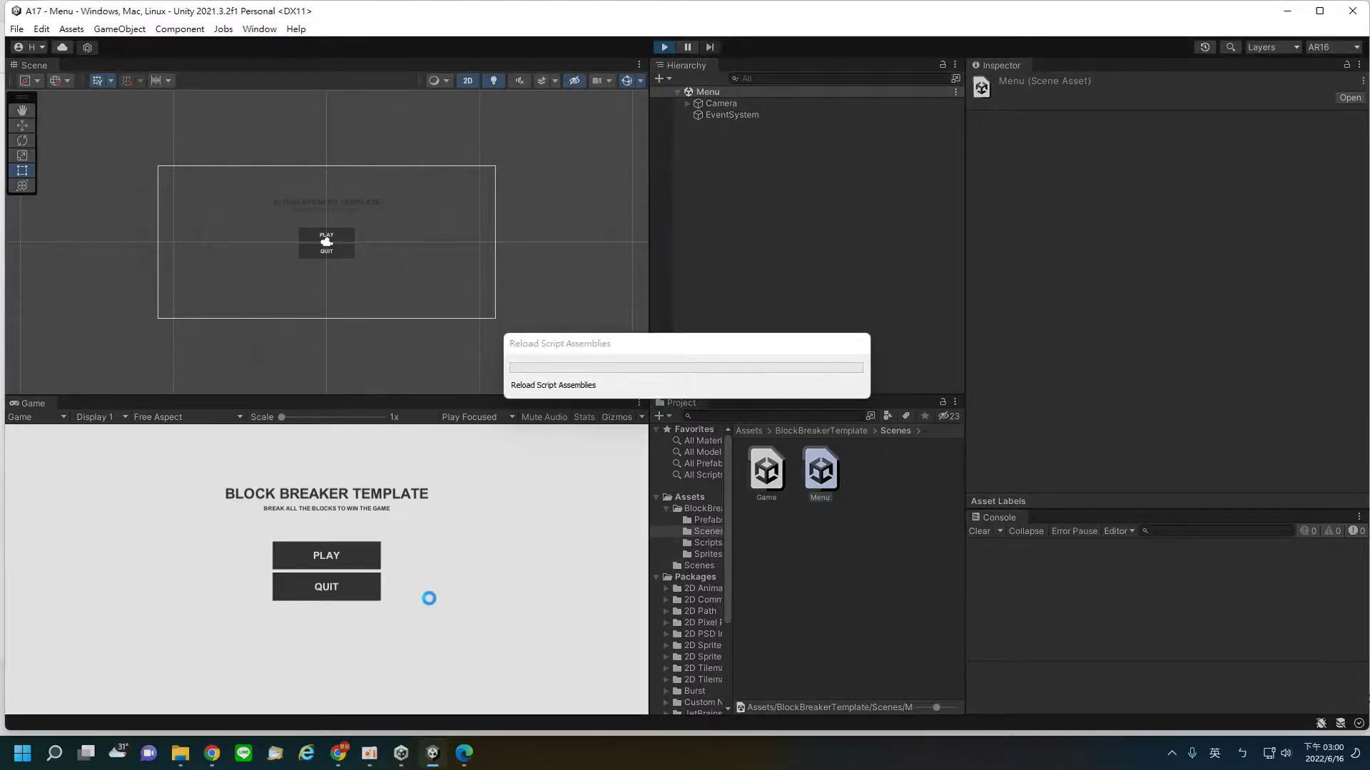
{"action": "left_click", "coordinate": [353, 560]}
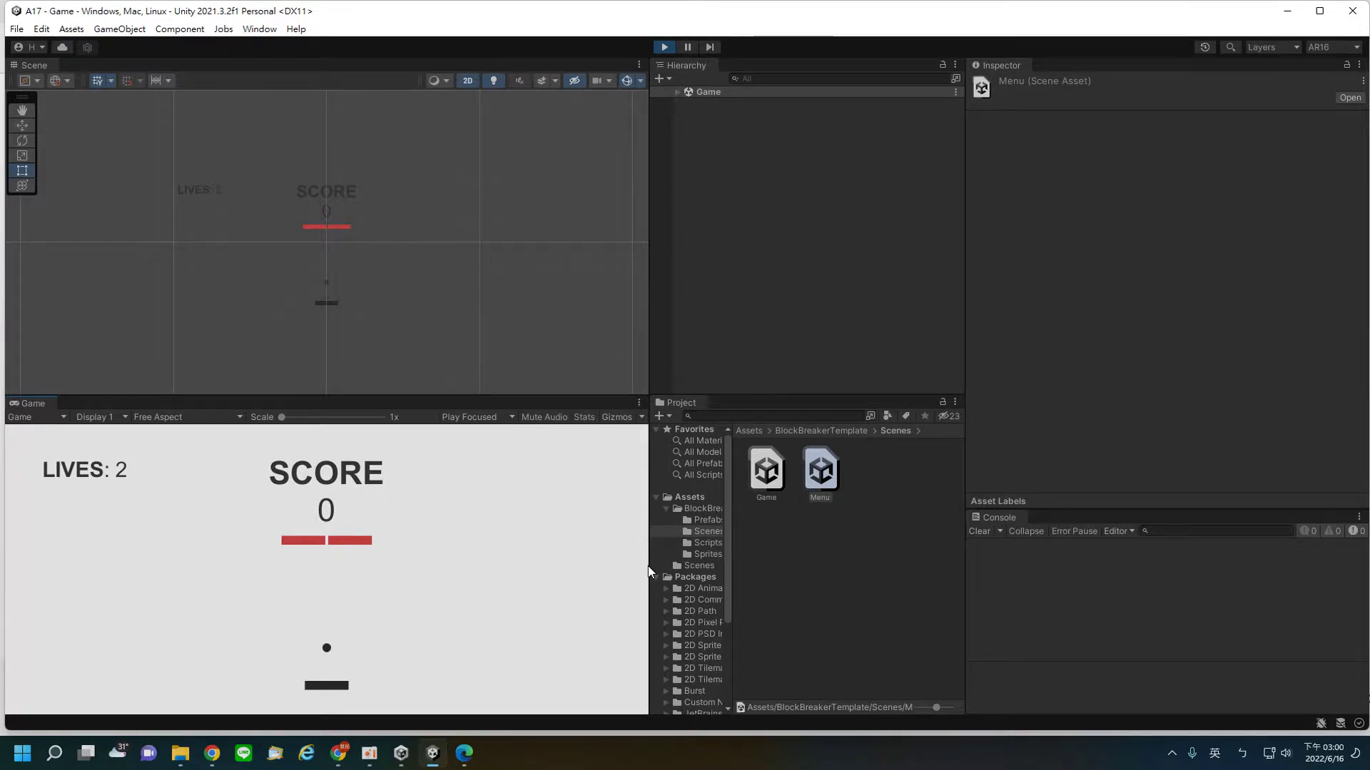
{"action": "left_click", "coordinate": [670, 43]}
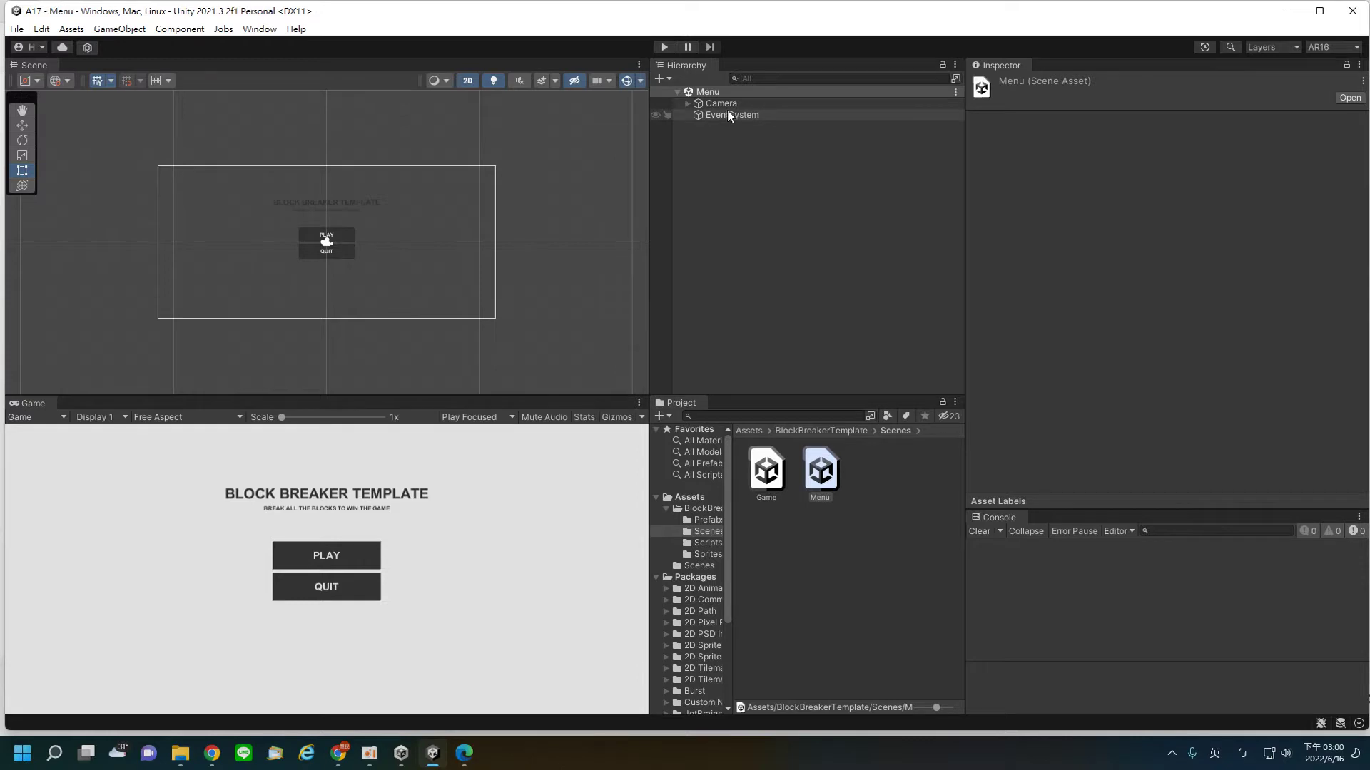
{"action": "left_click", "coordinate": [689, 104]}
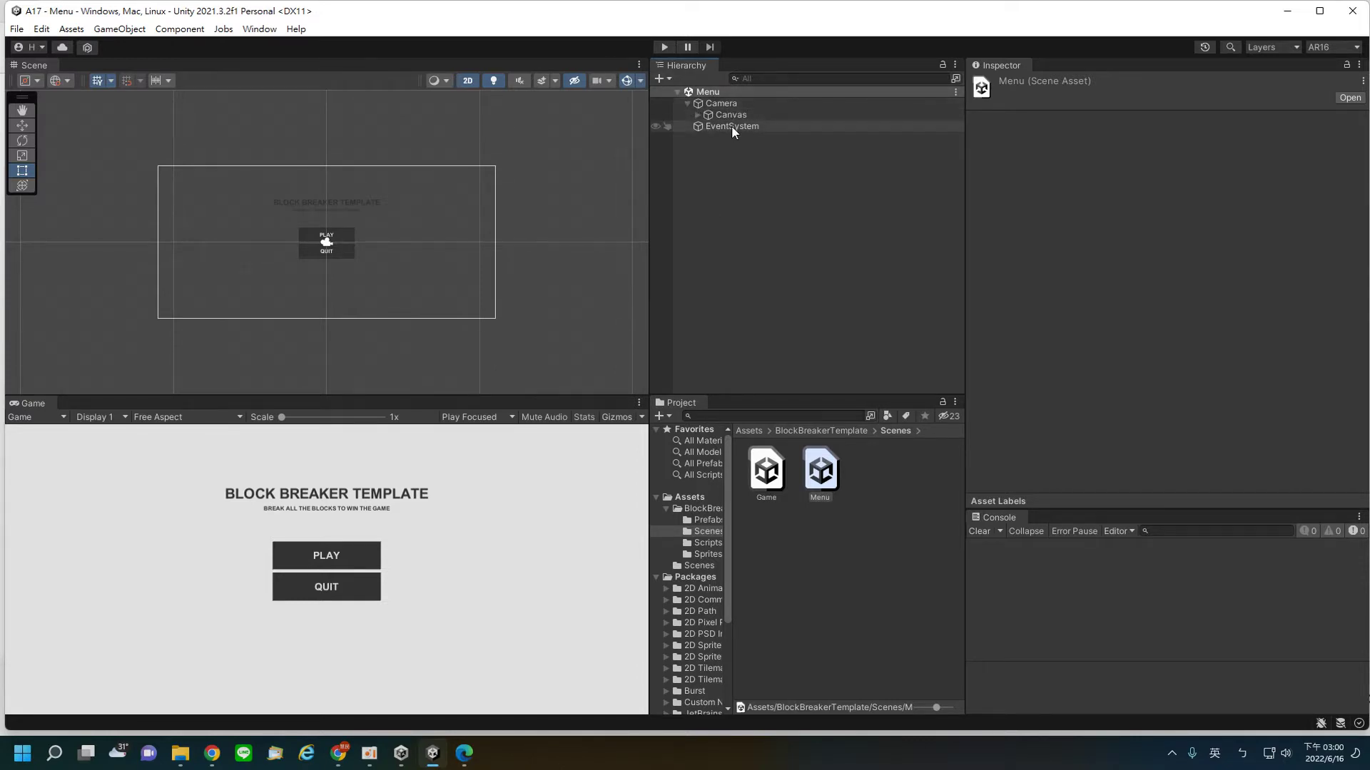